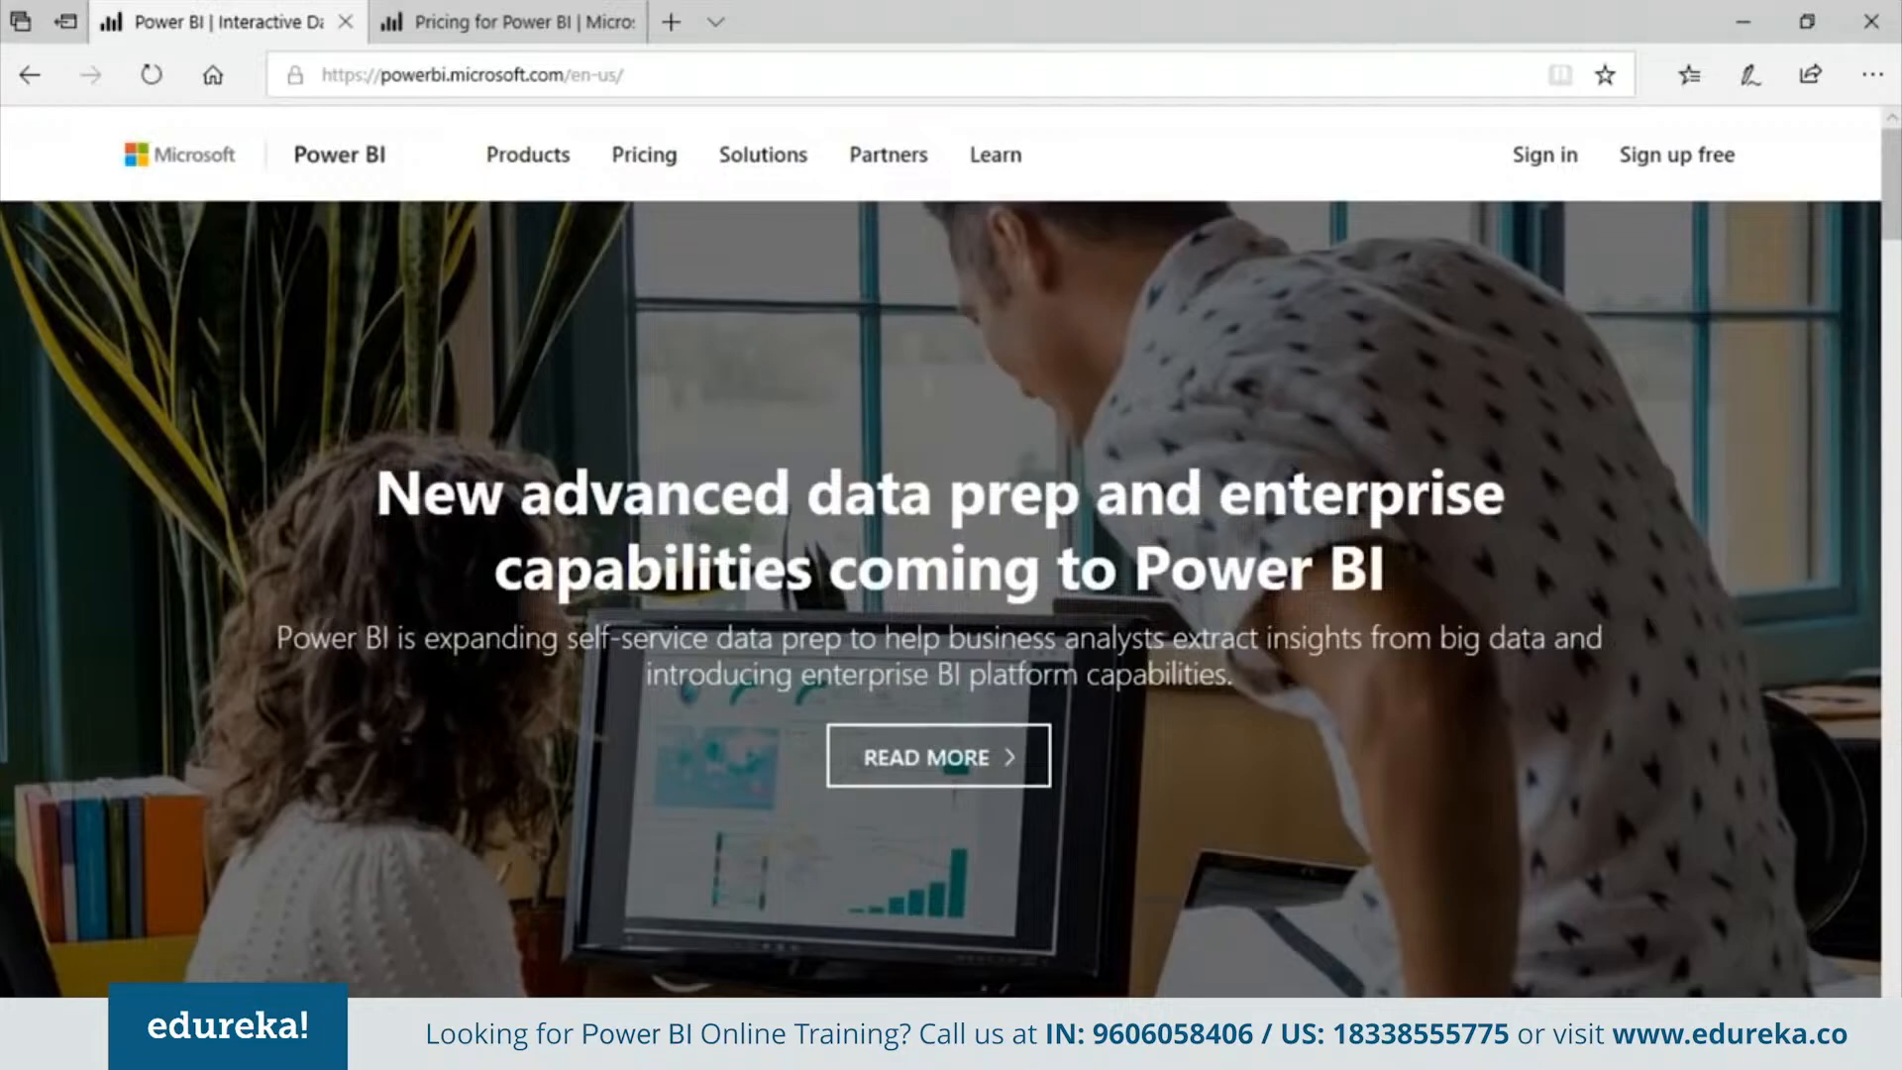
Browse the Power BI Desktop product page and review the Power BI pricing plans on the website
mouse_move(528, 154)
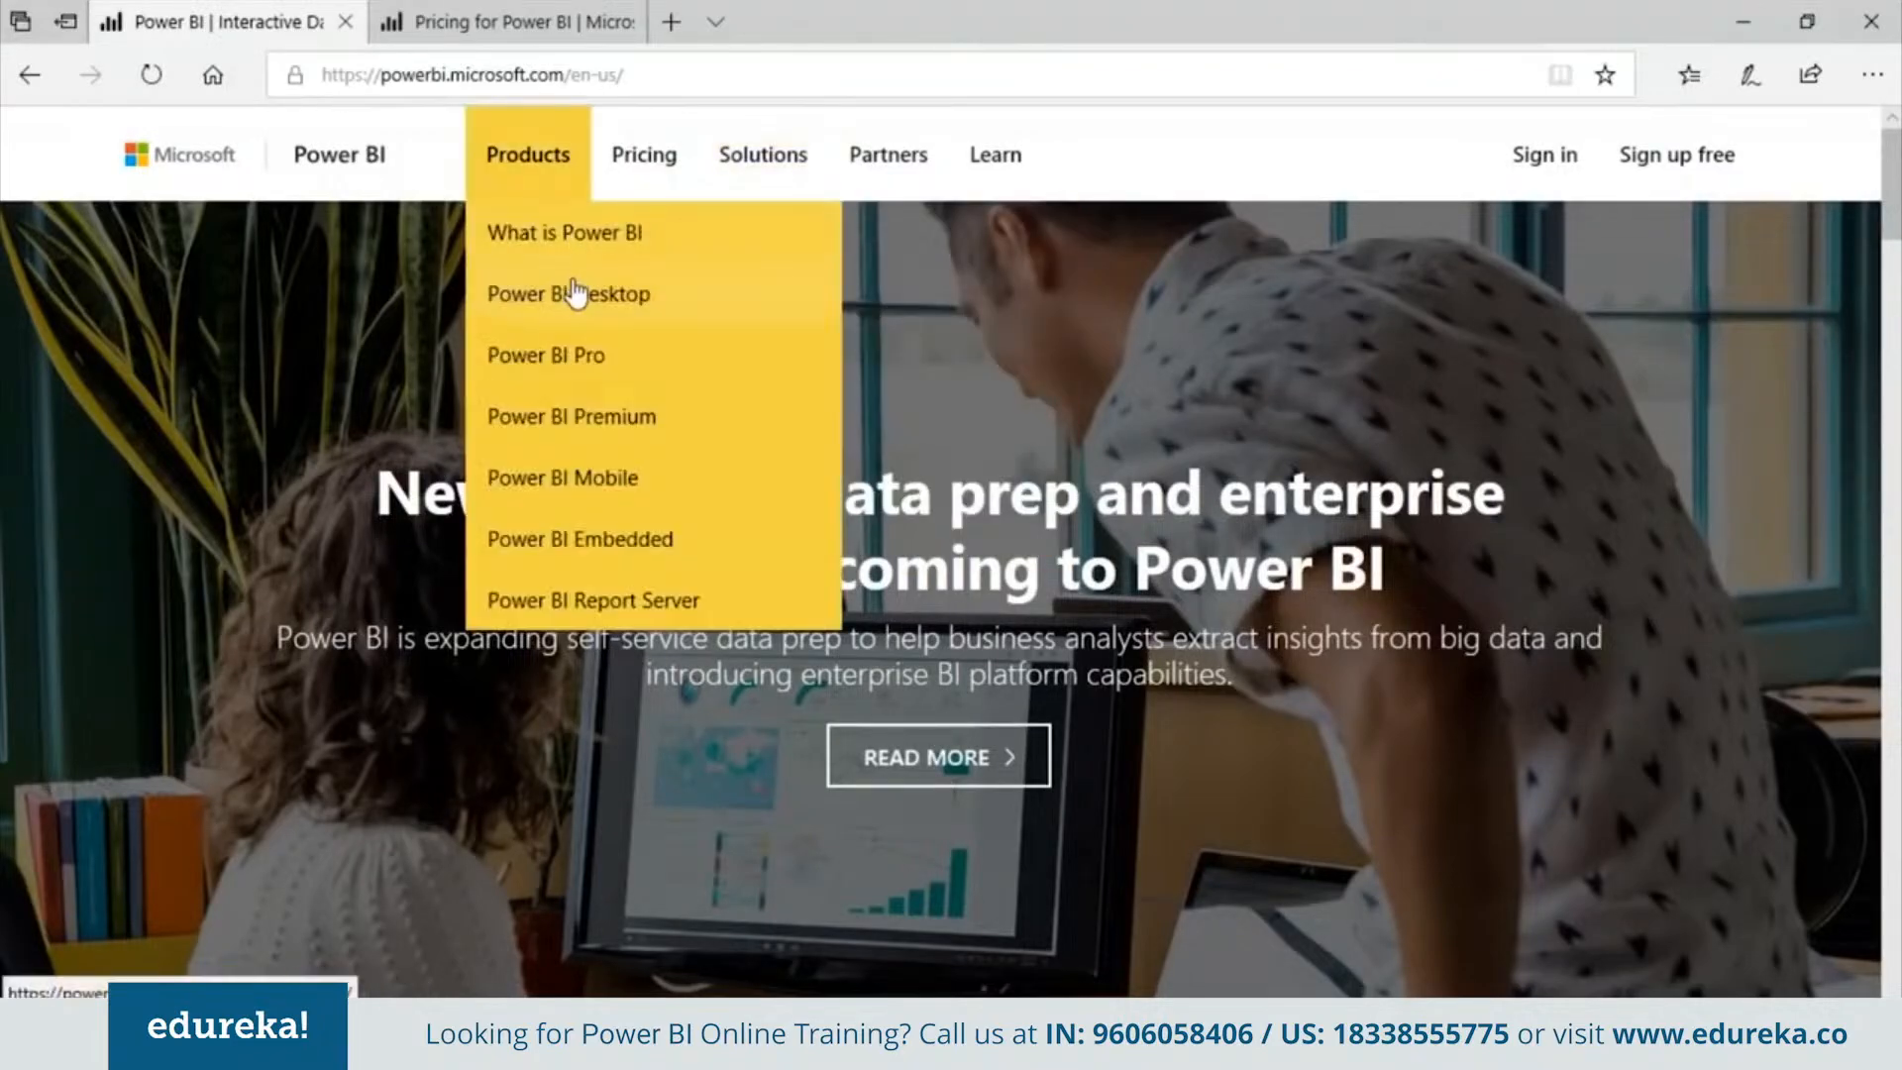
click(577, 305)
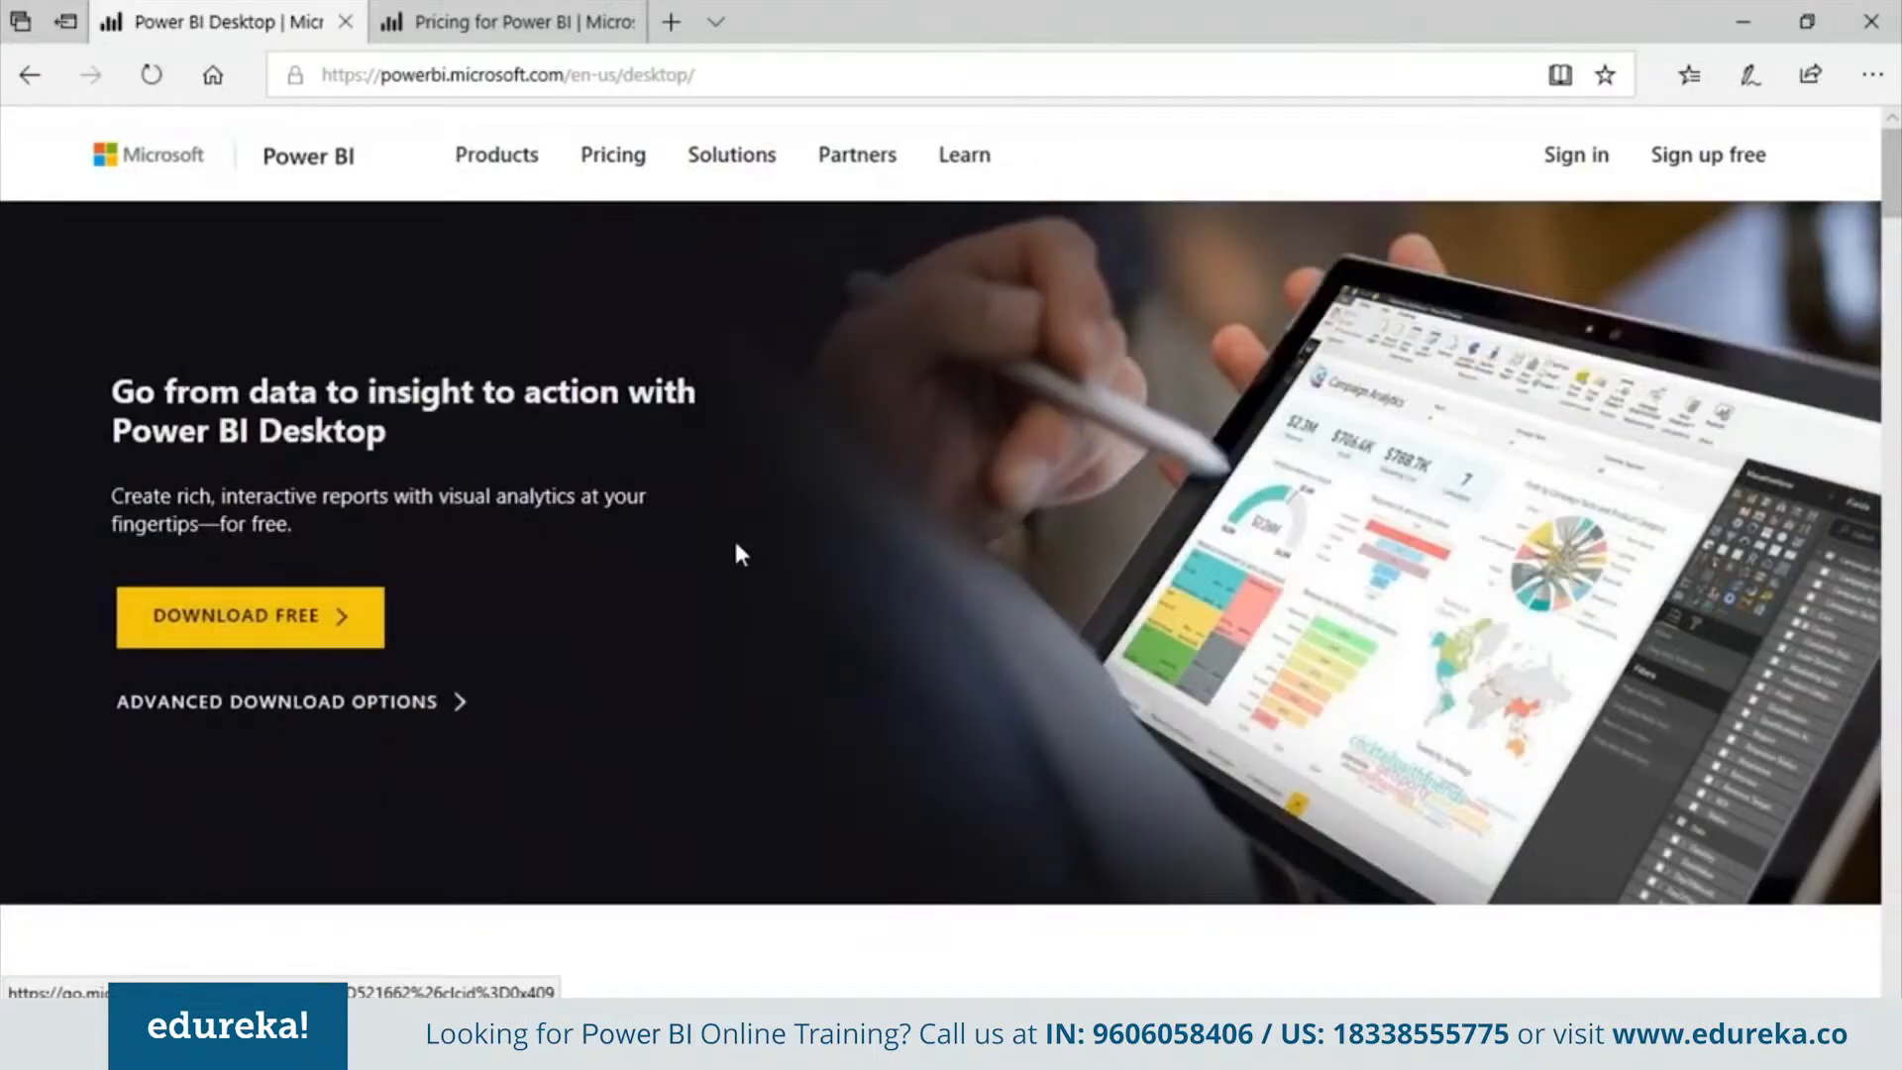
click(591, 16)
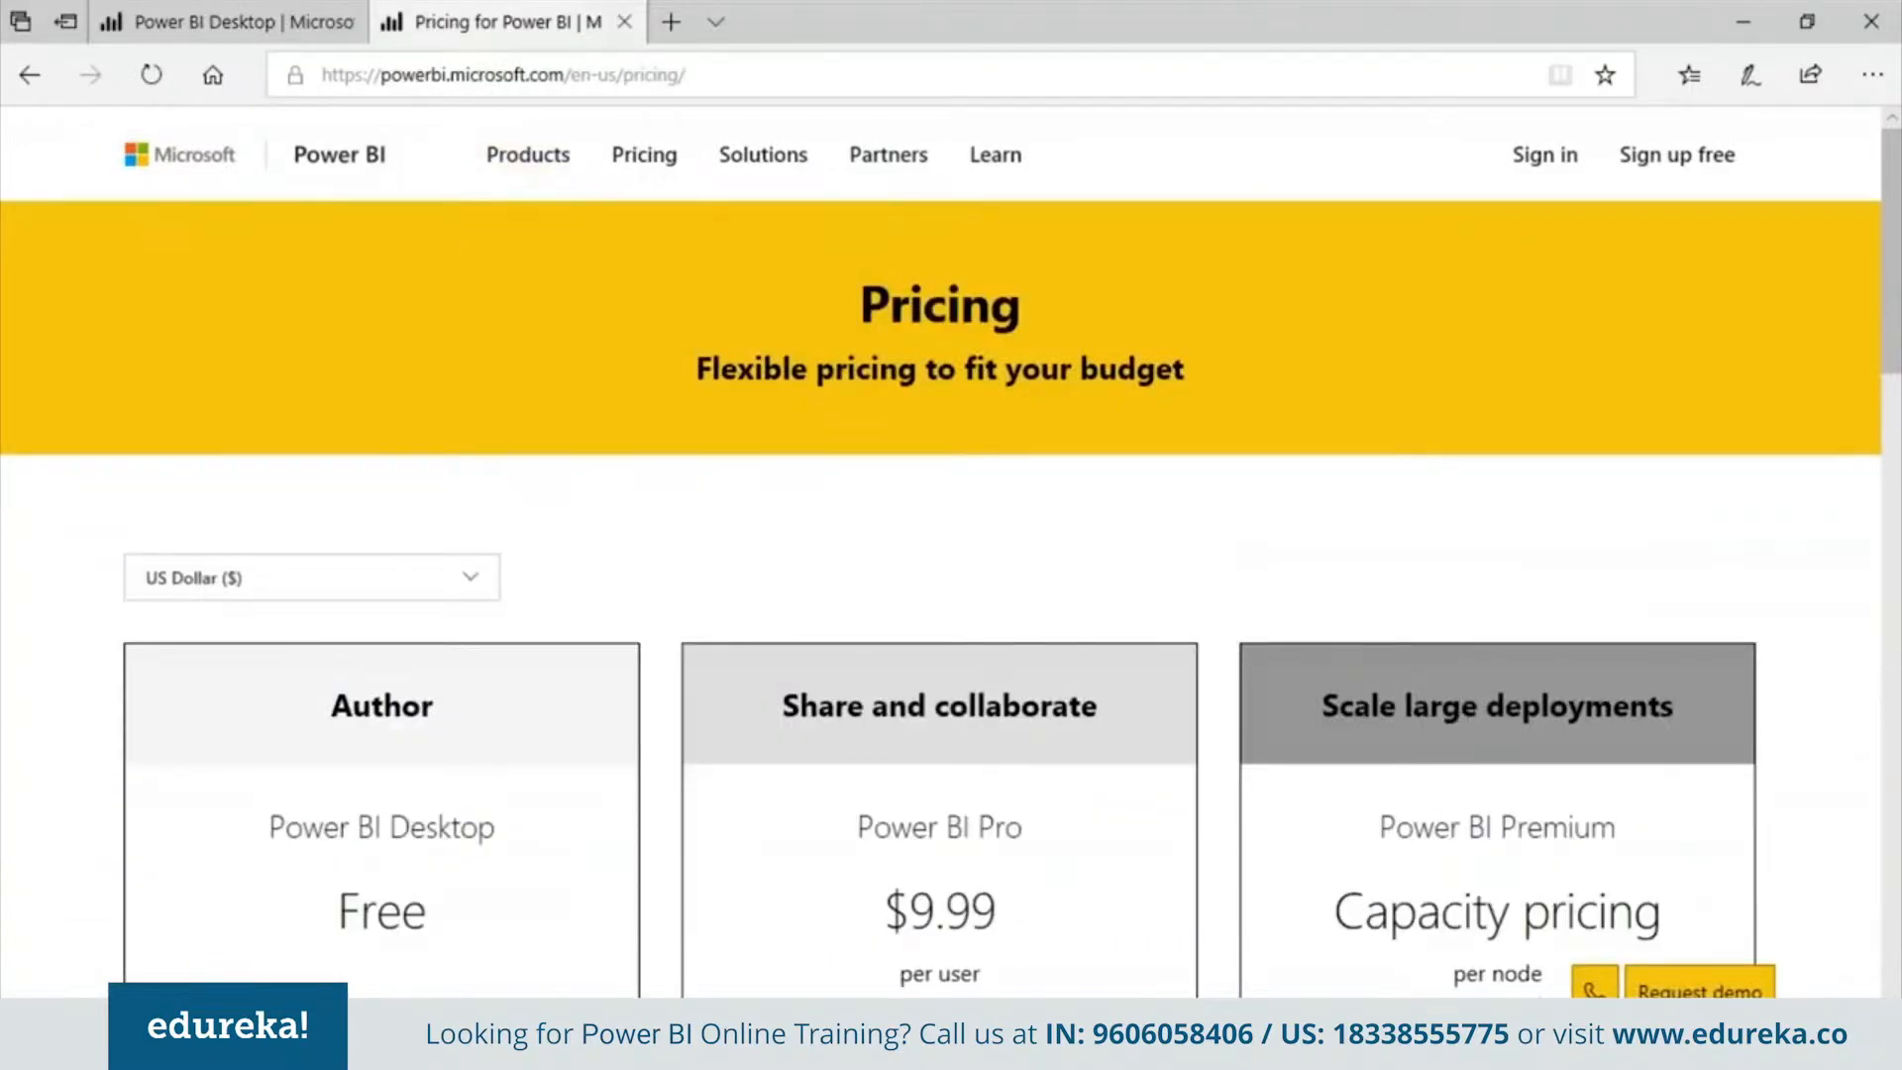
scroll(951, 595, down, 2)
scroll(951, 594, down, 7)
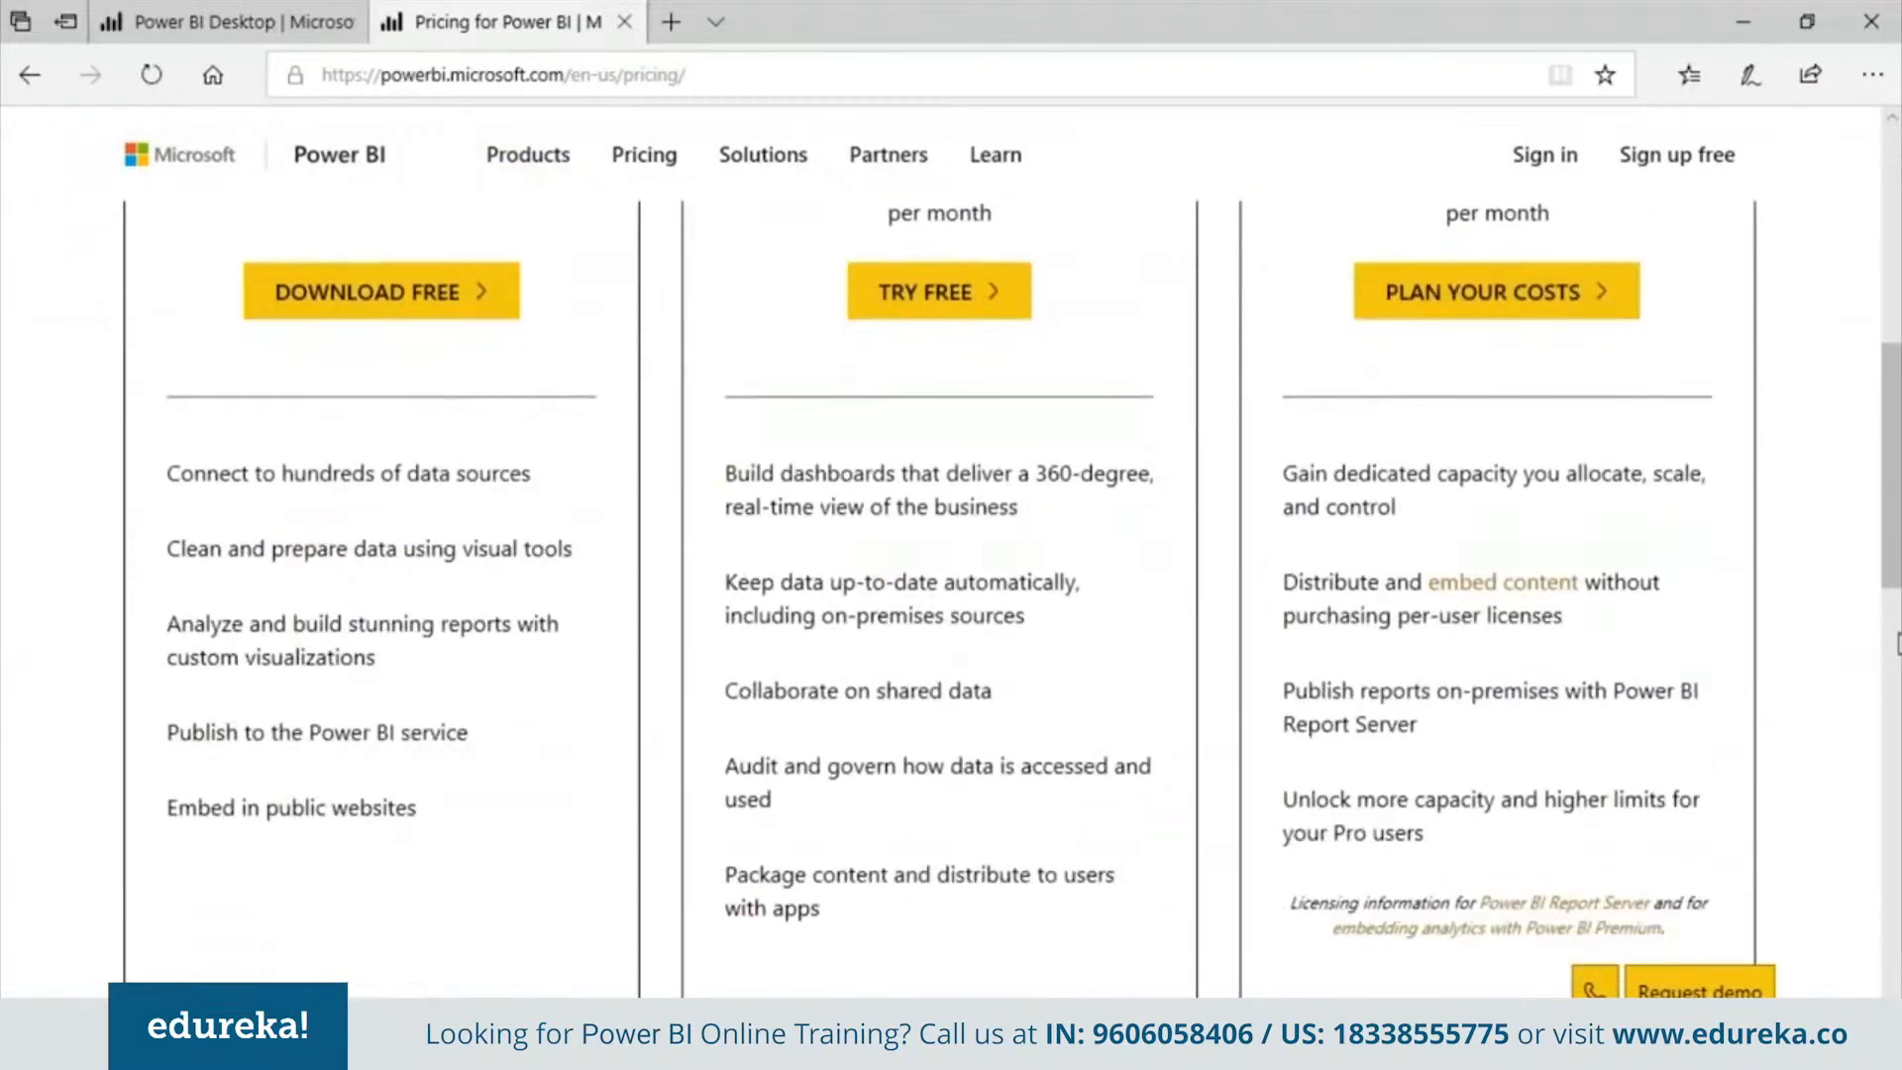
scroll(950, 594, down, 5)
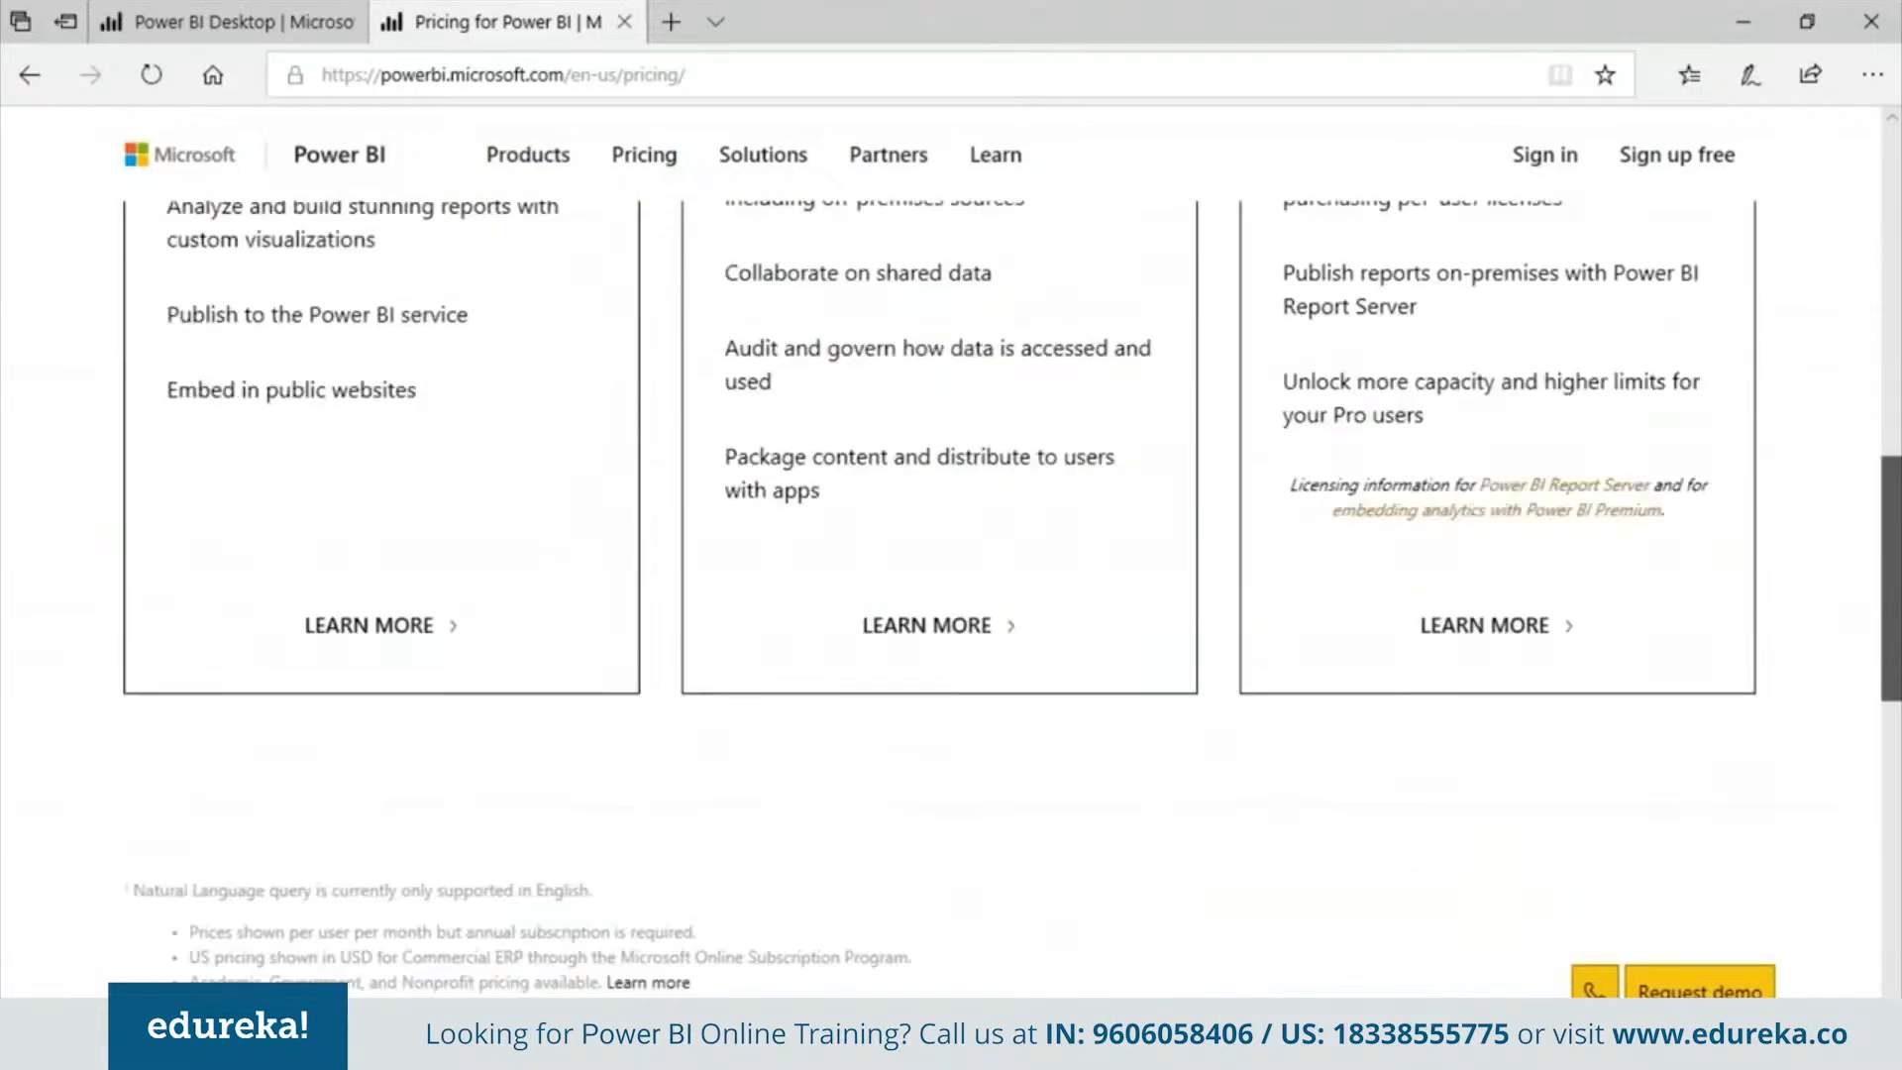
scroll(1831, 315, up, 13)
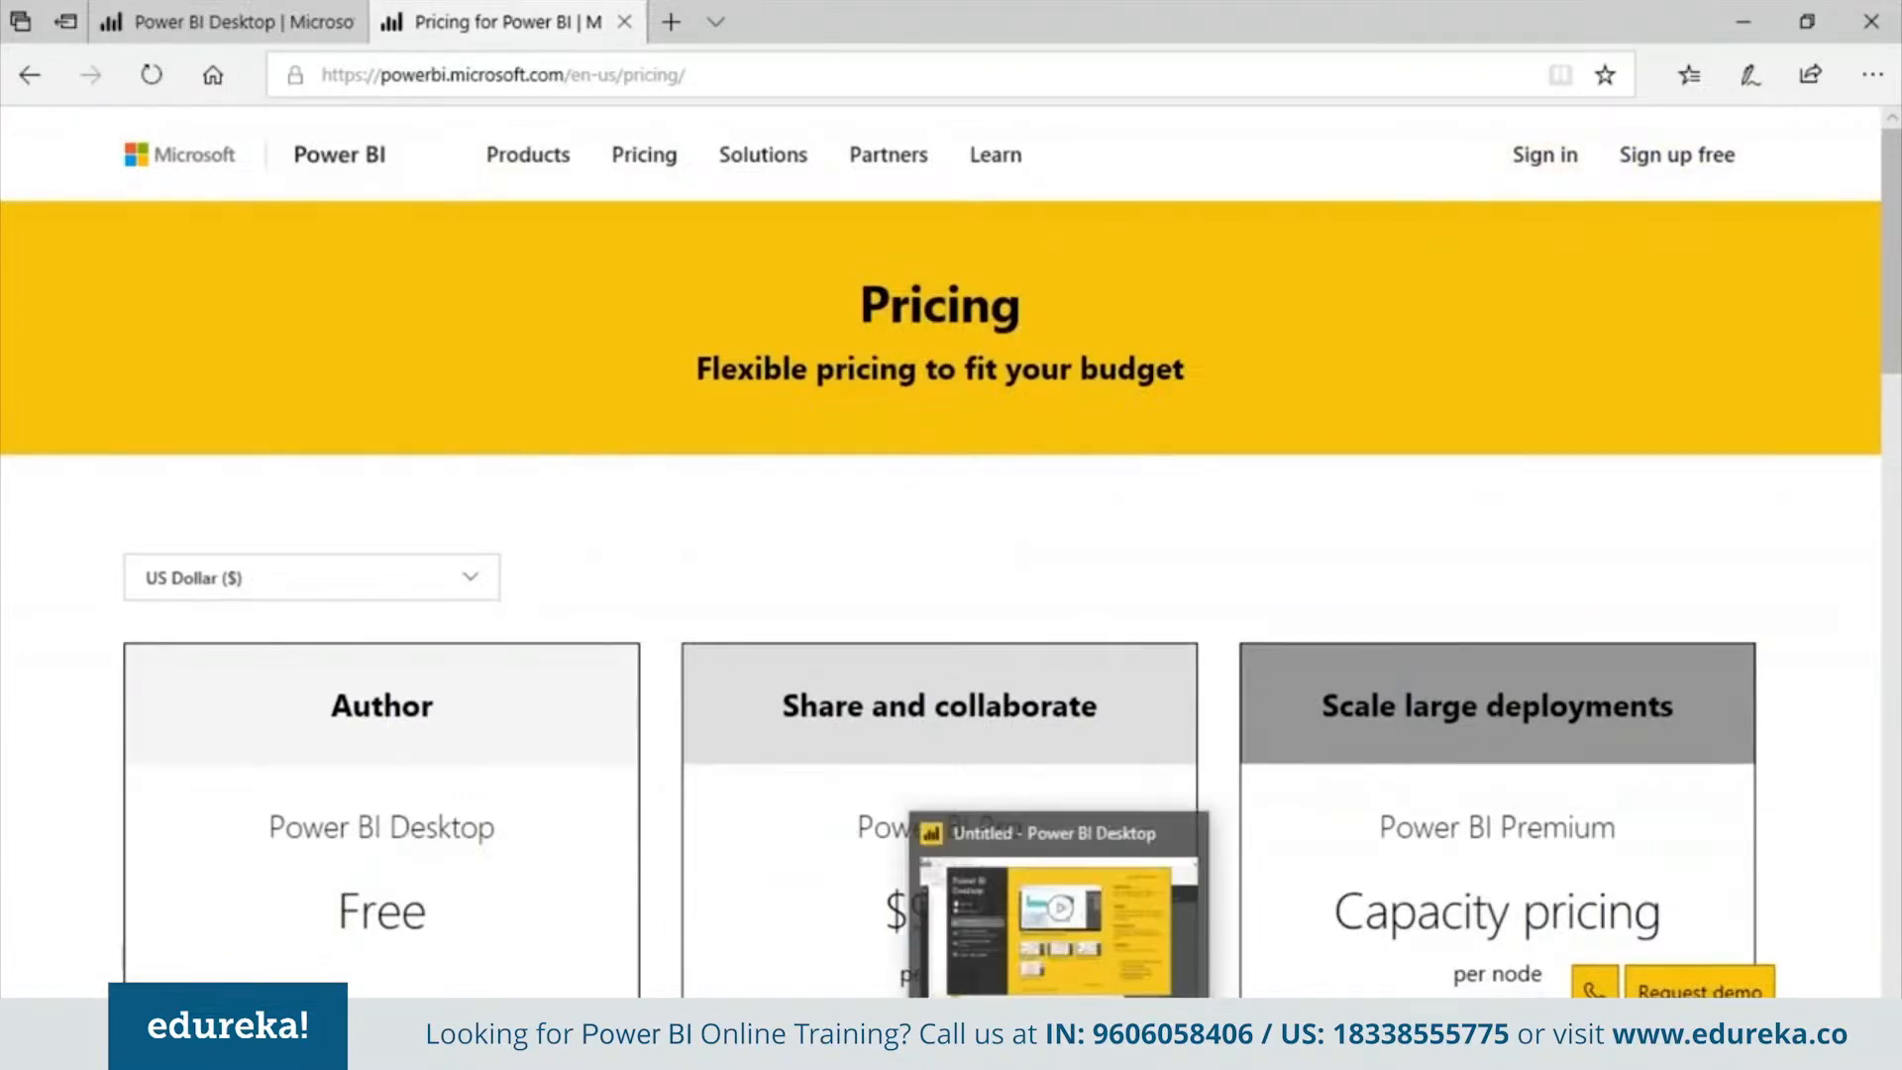
Switch to Power BI Desktop and dismiss the start screen
click(1090, 836)
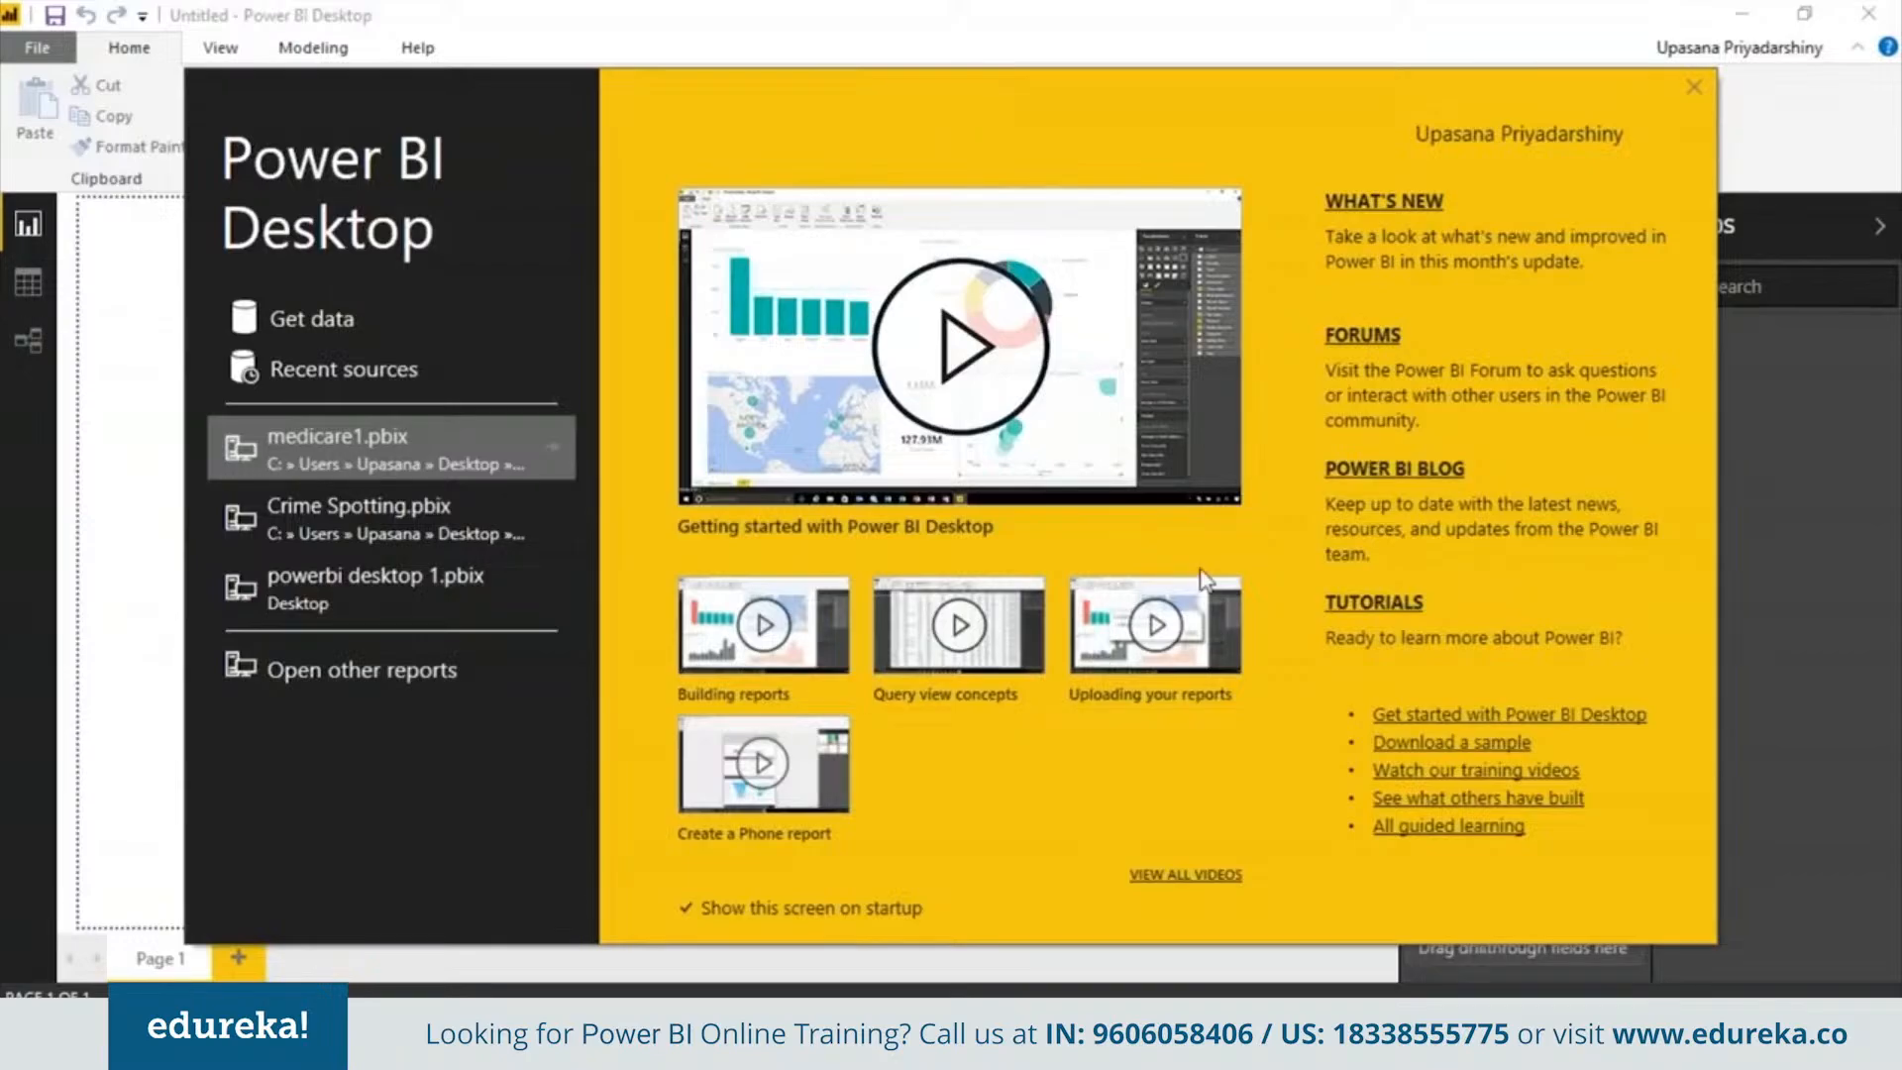
click(1694, 89)
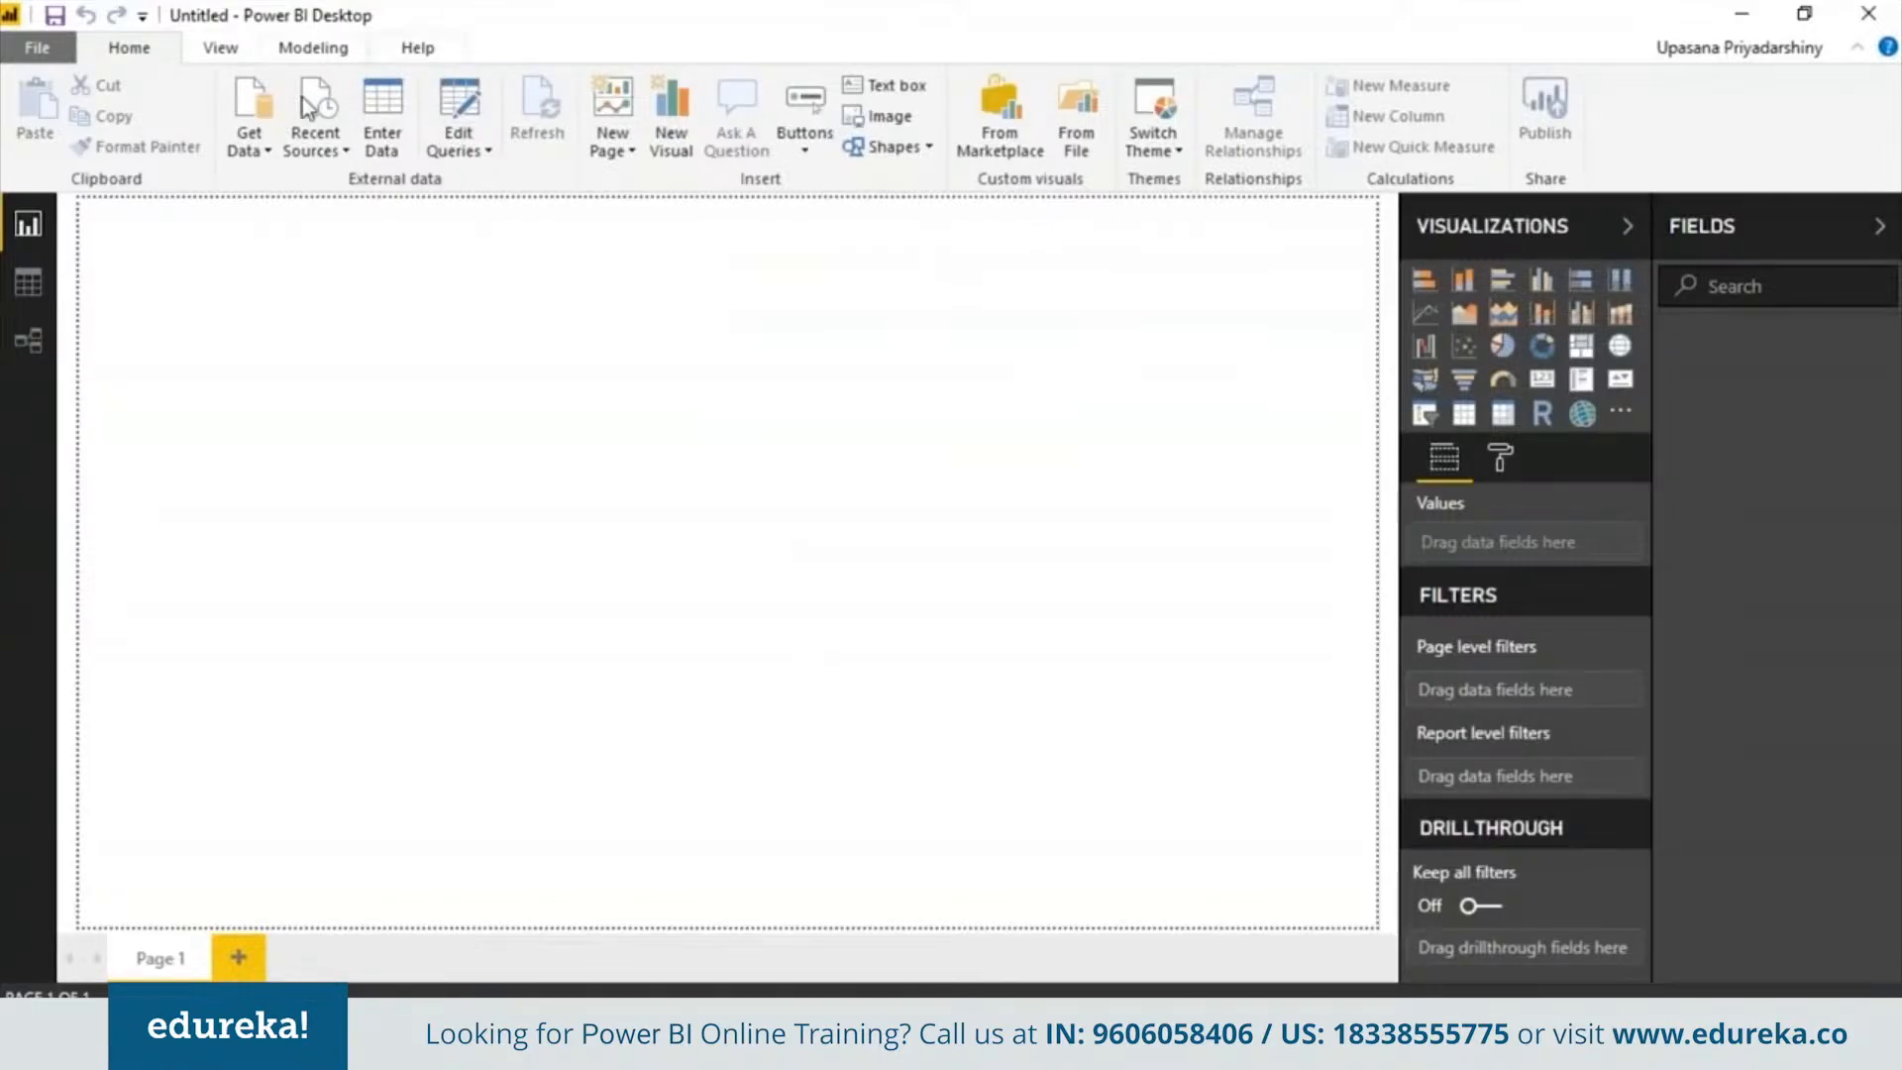
Import the On_Street_Crime_In_Camden CSV file through Get Data as a Text/CSV source and load it
click(256, 128)
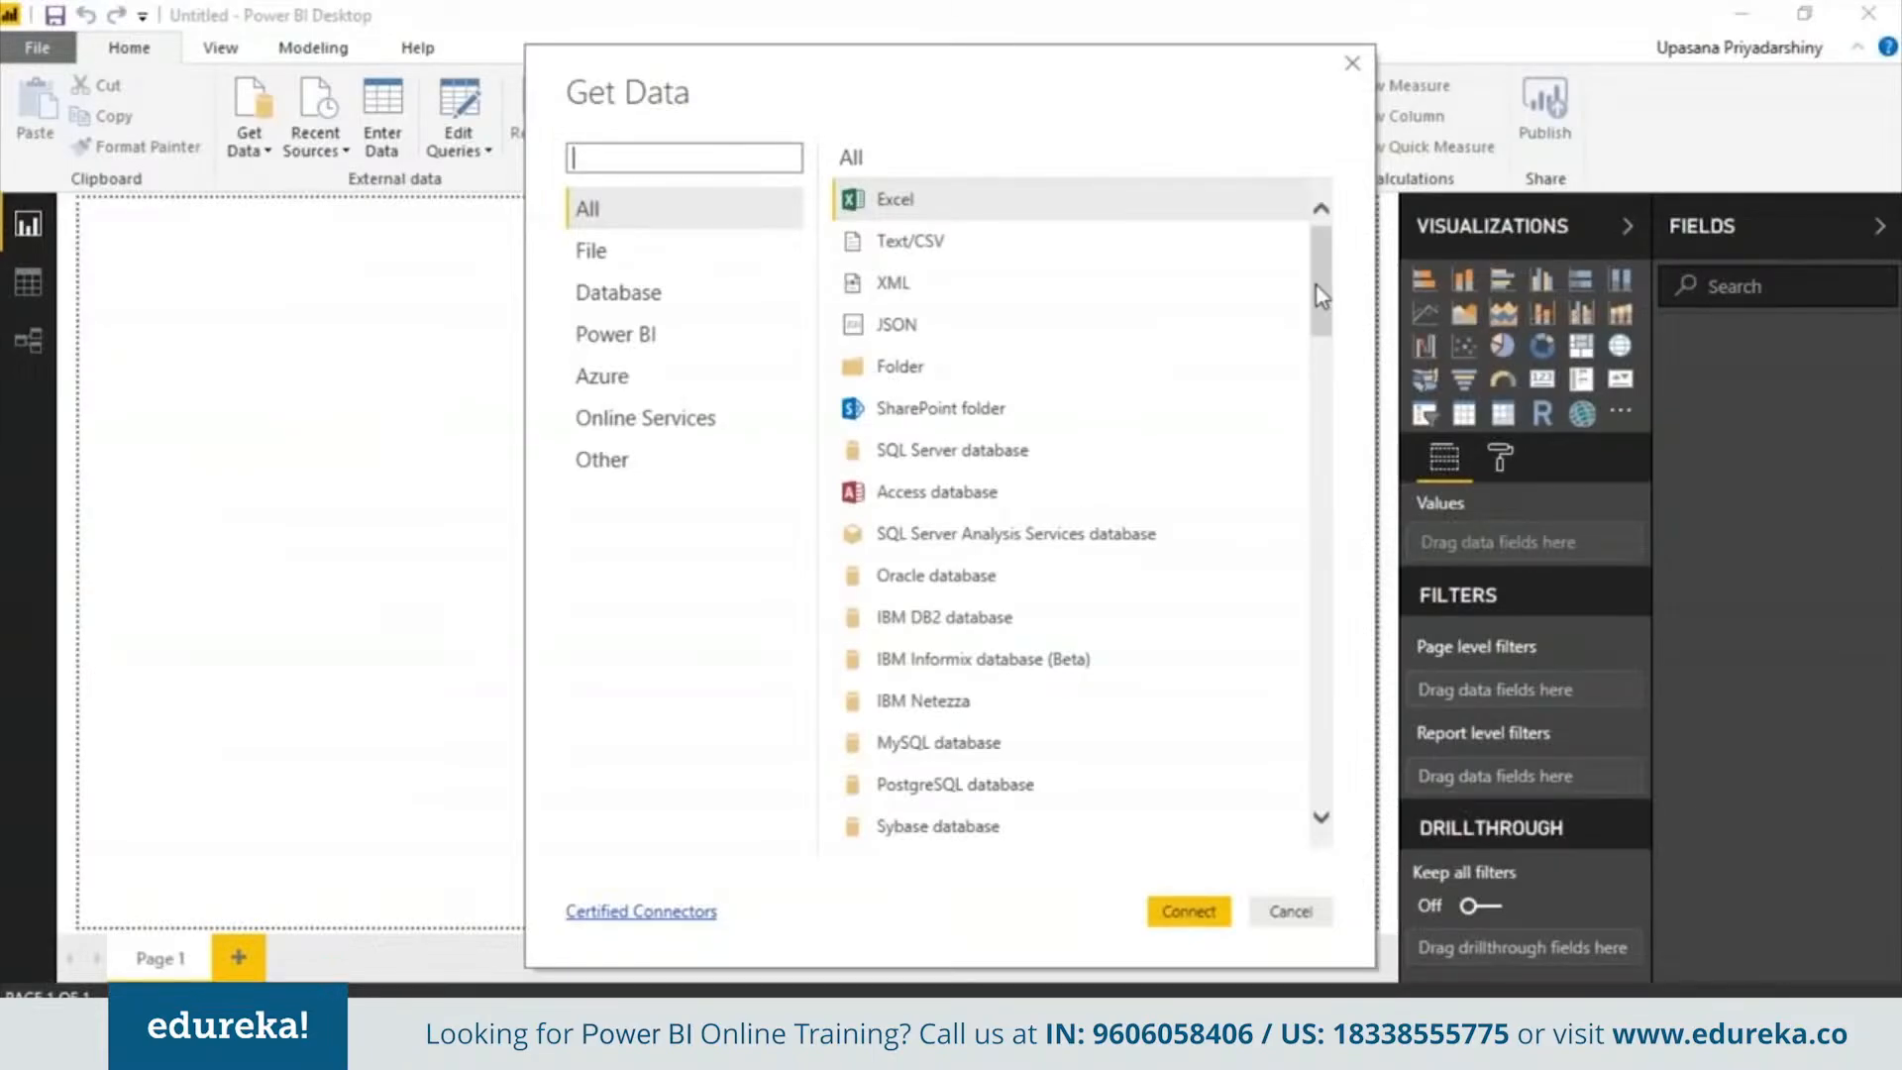
mouse_move(1316, 285)
mouse_down()
mouse_move(1328, 379)
mouse_move(1316, 270)
mouse_up()
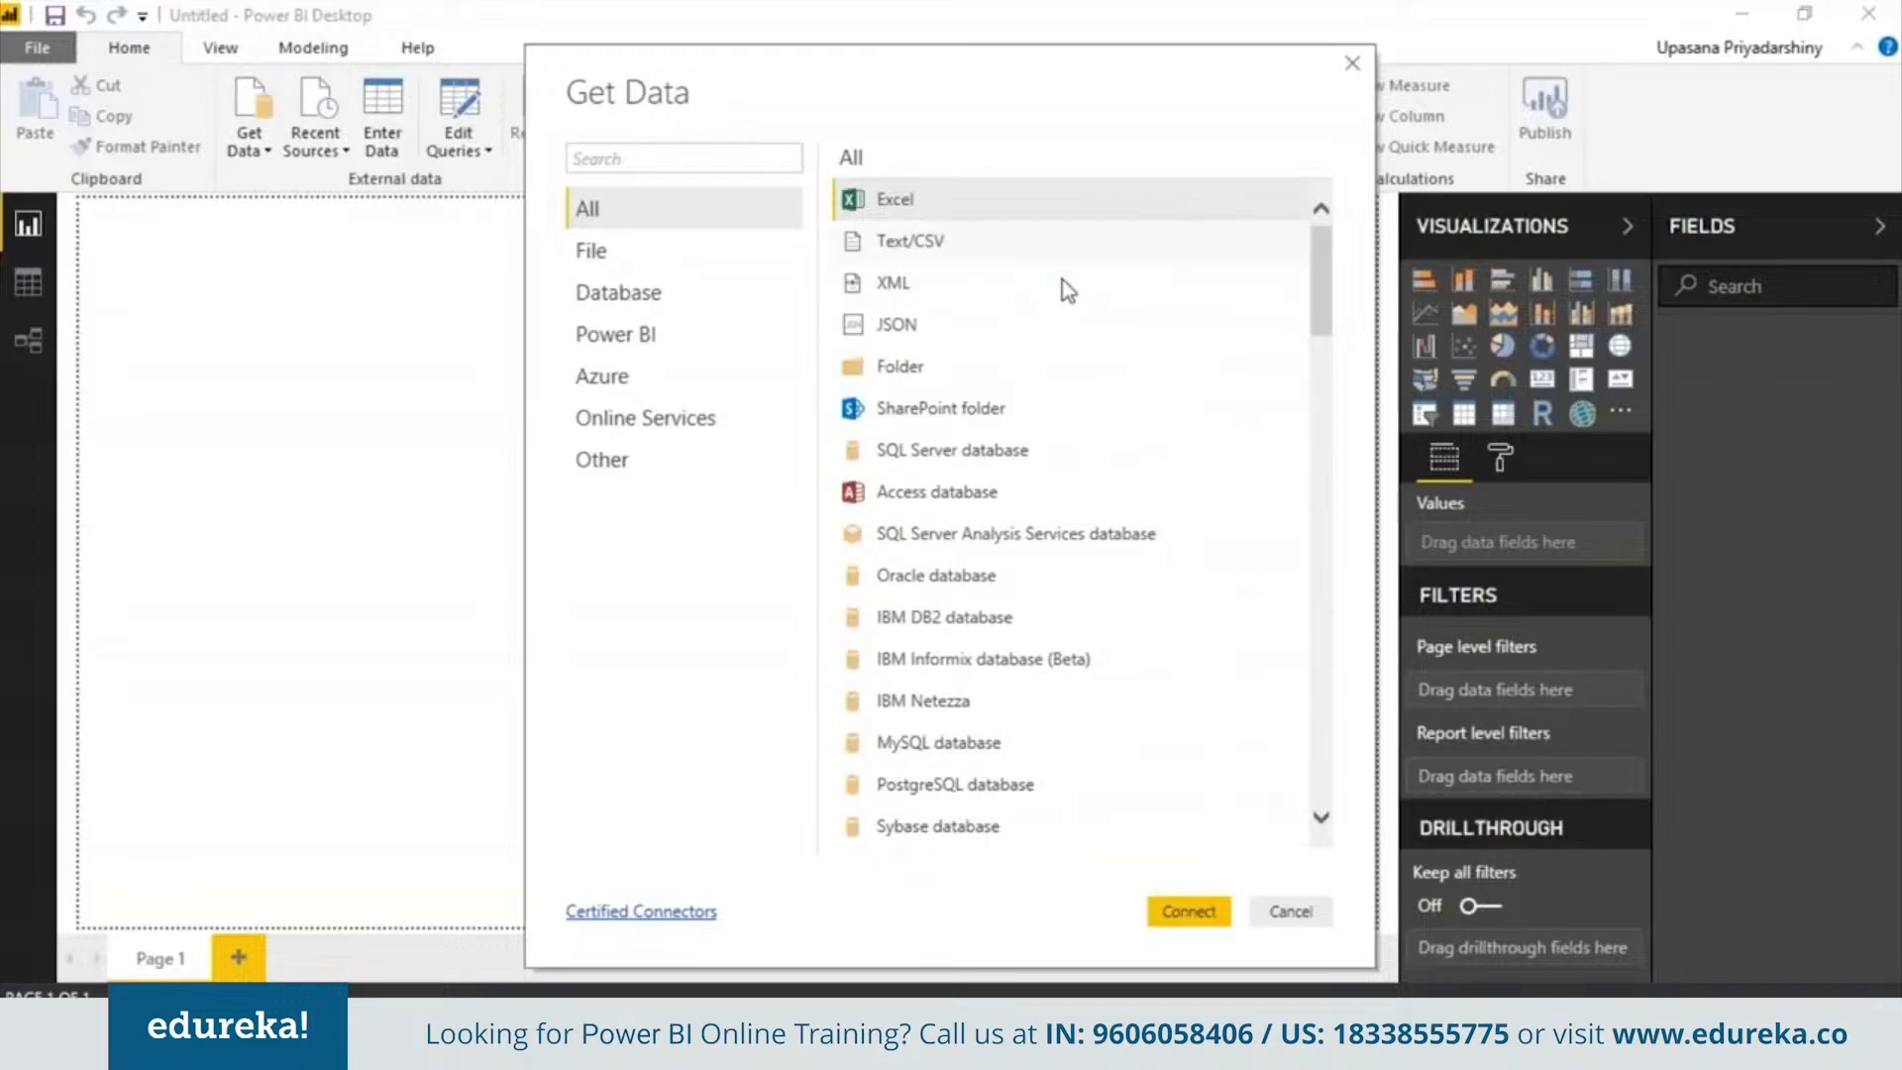
double_click(1122, 252)
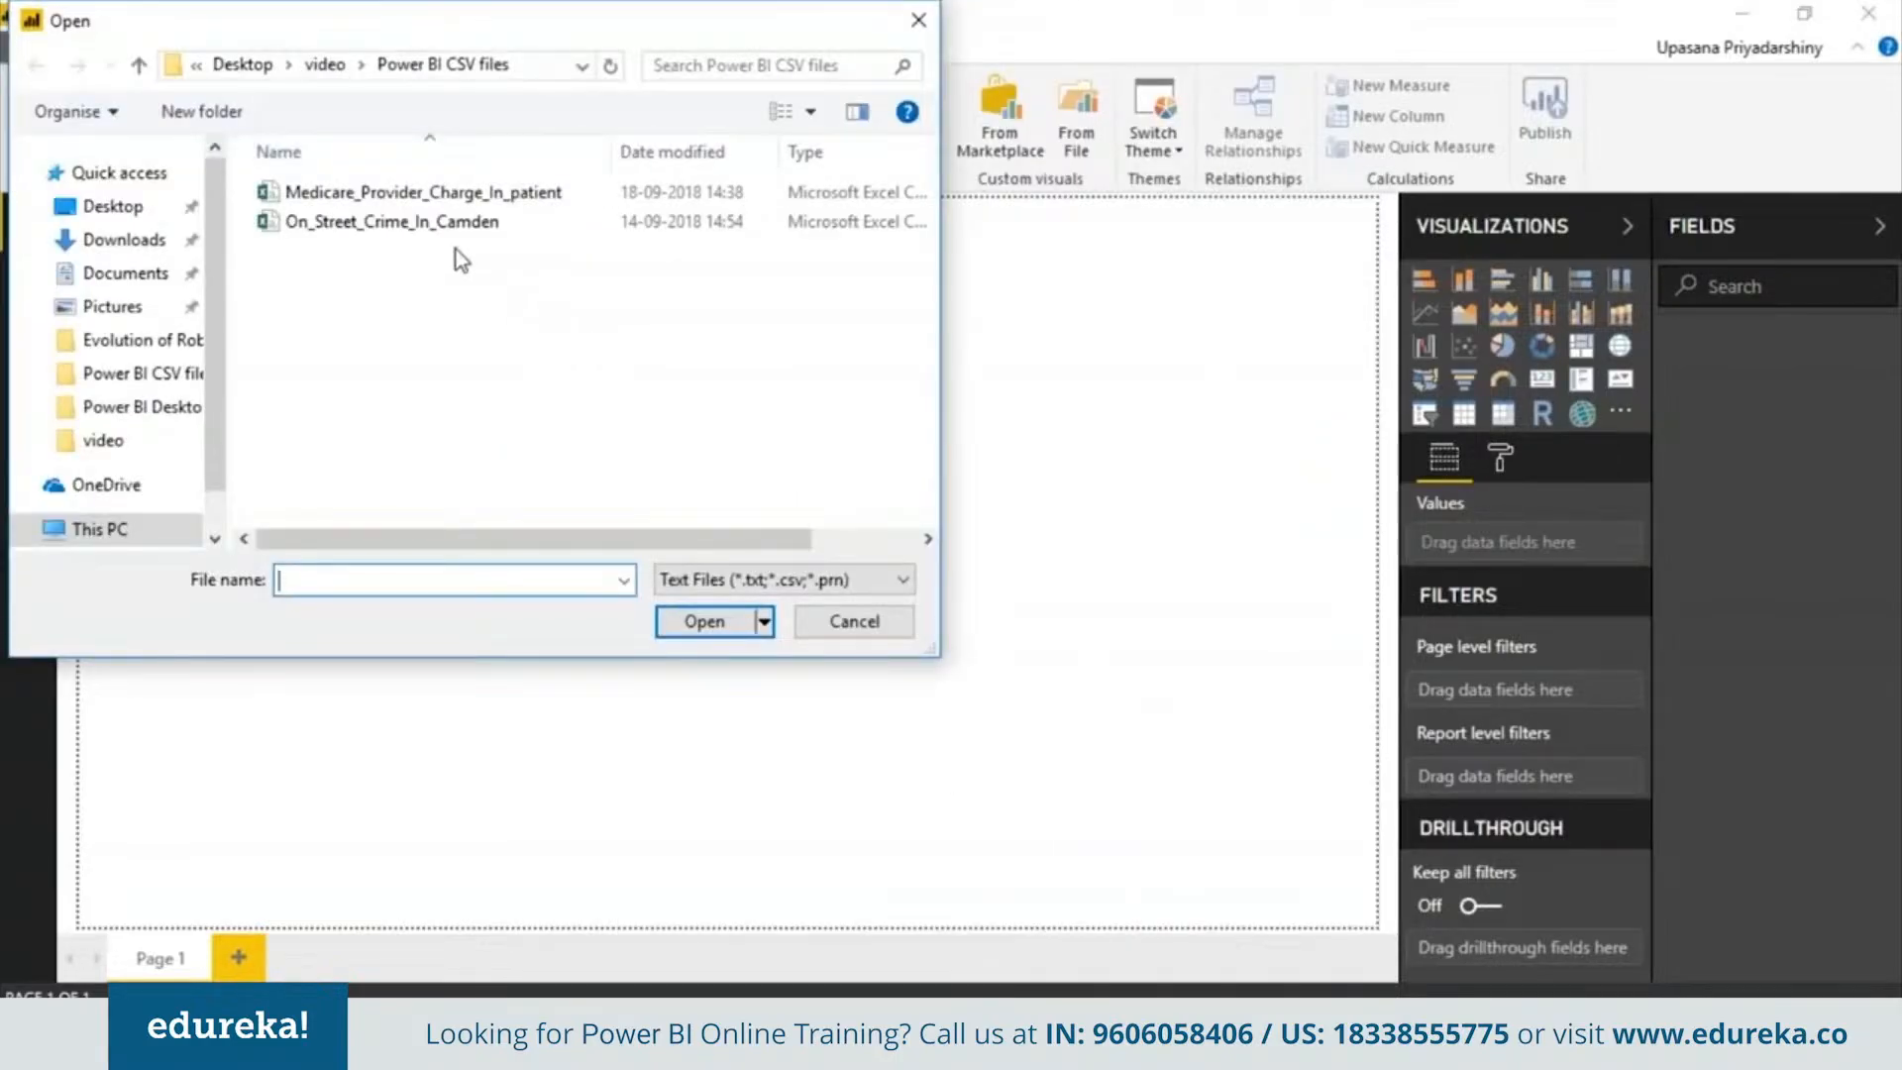
double_click(455, 221)
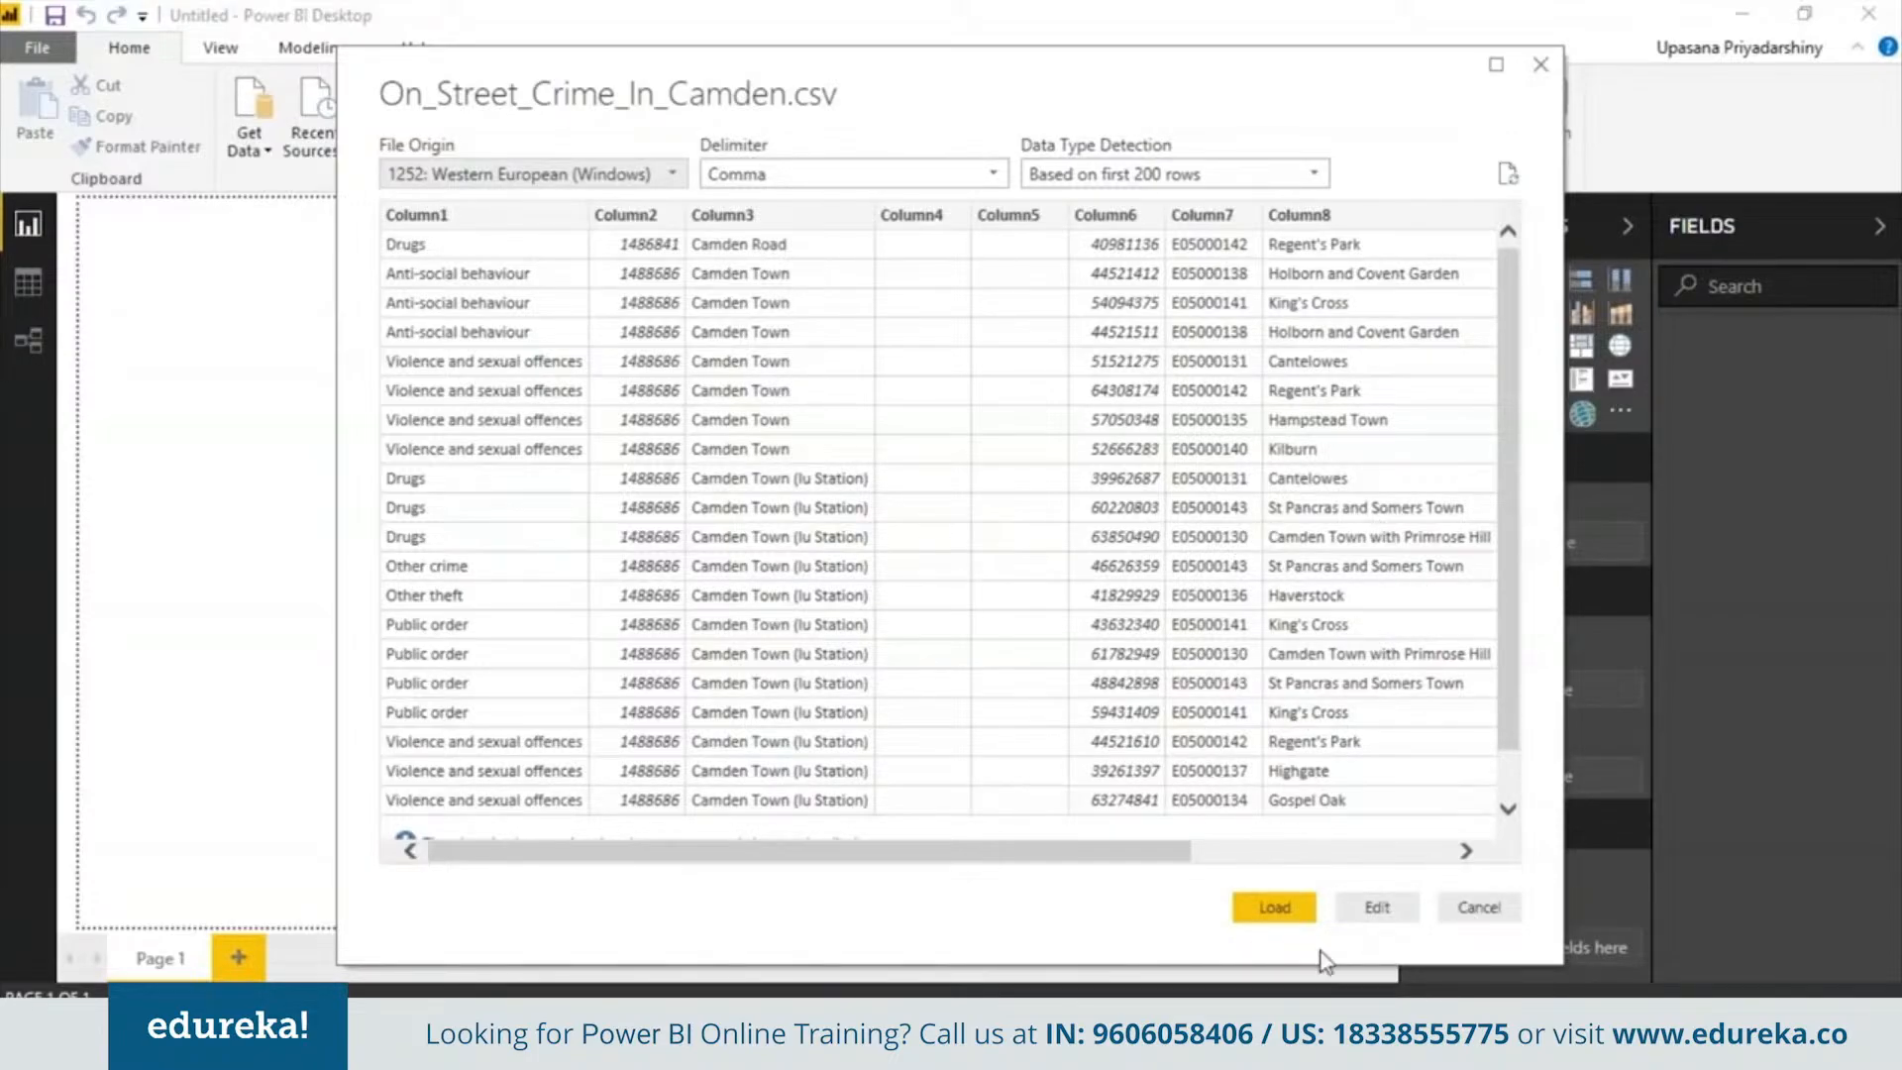
click(1275, 908)
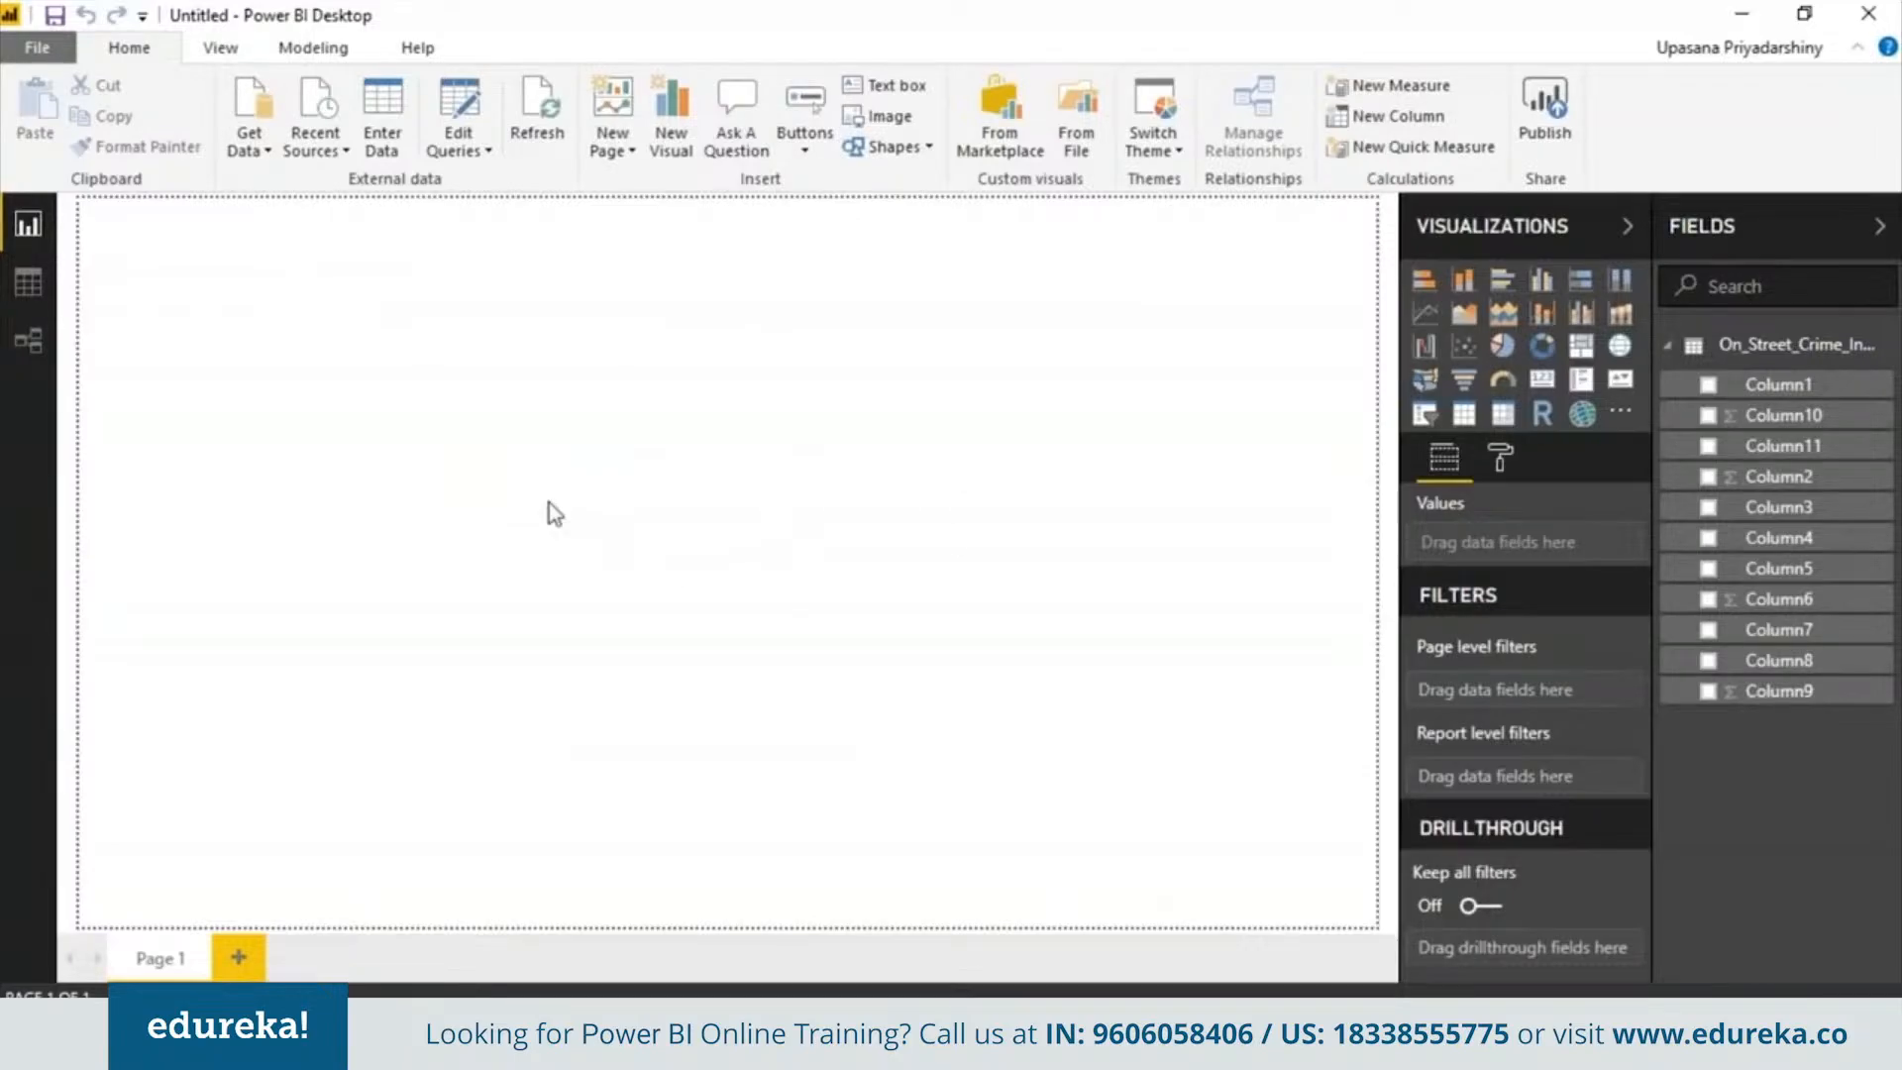
Enlarge the On_Street_Crime_In_Camden table card in the relationships view and move it toward the canvas centre
click(24, 282)
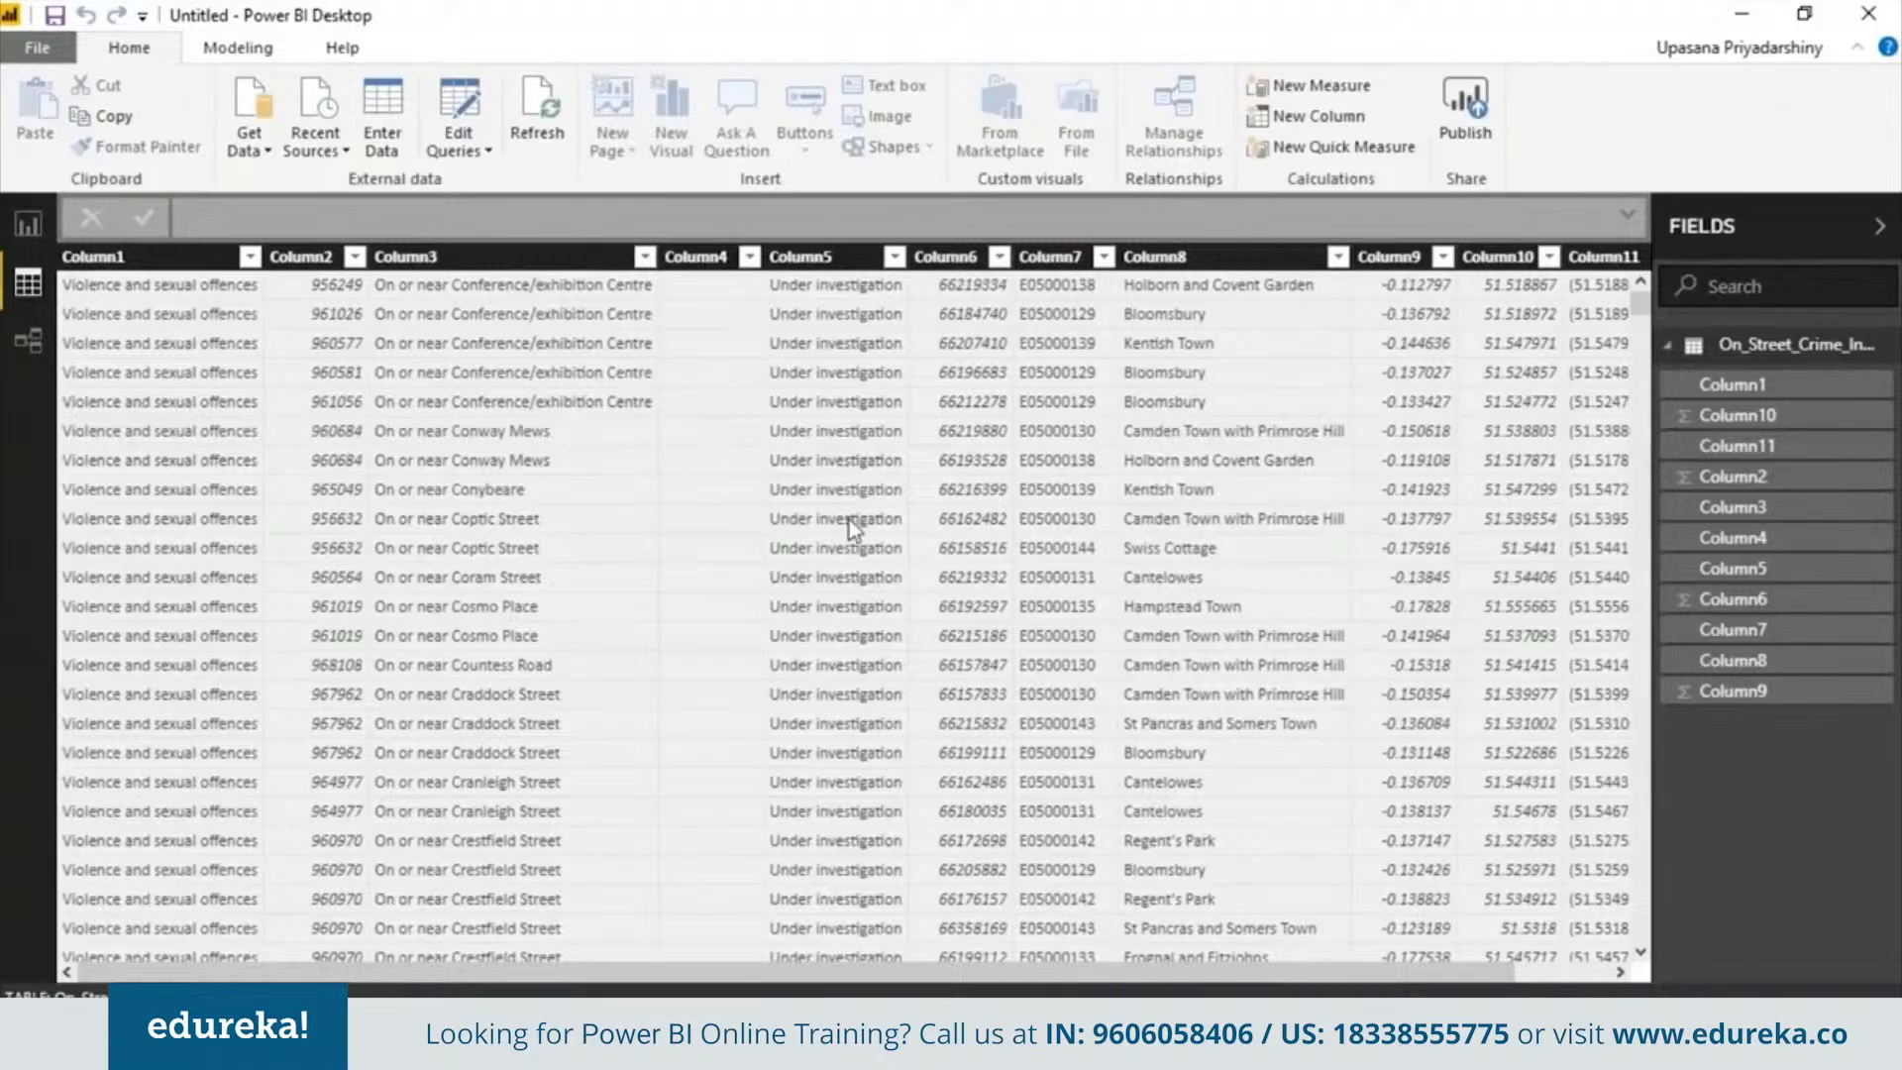
click(27, 341)
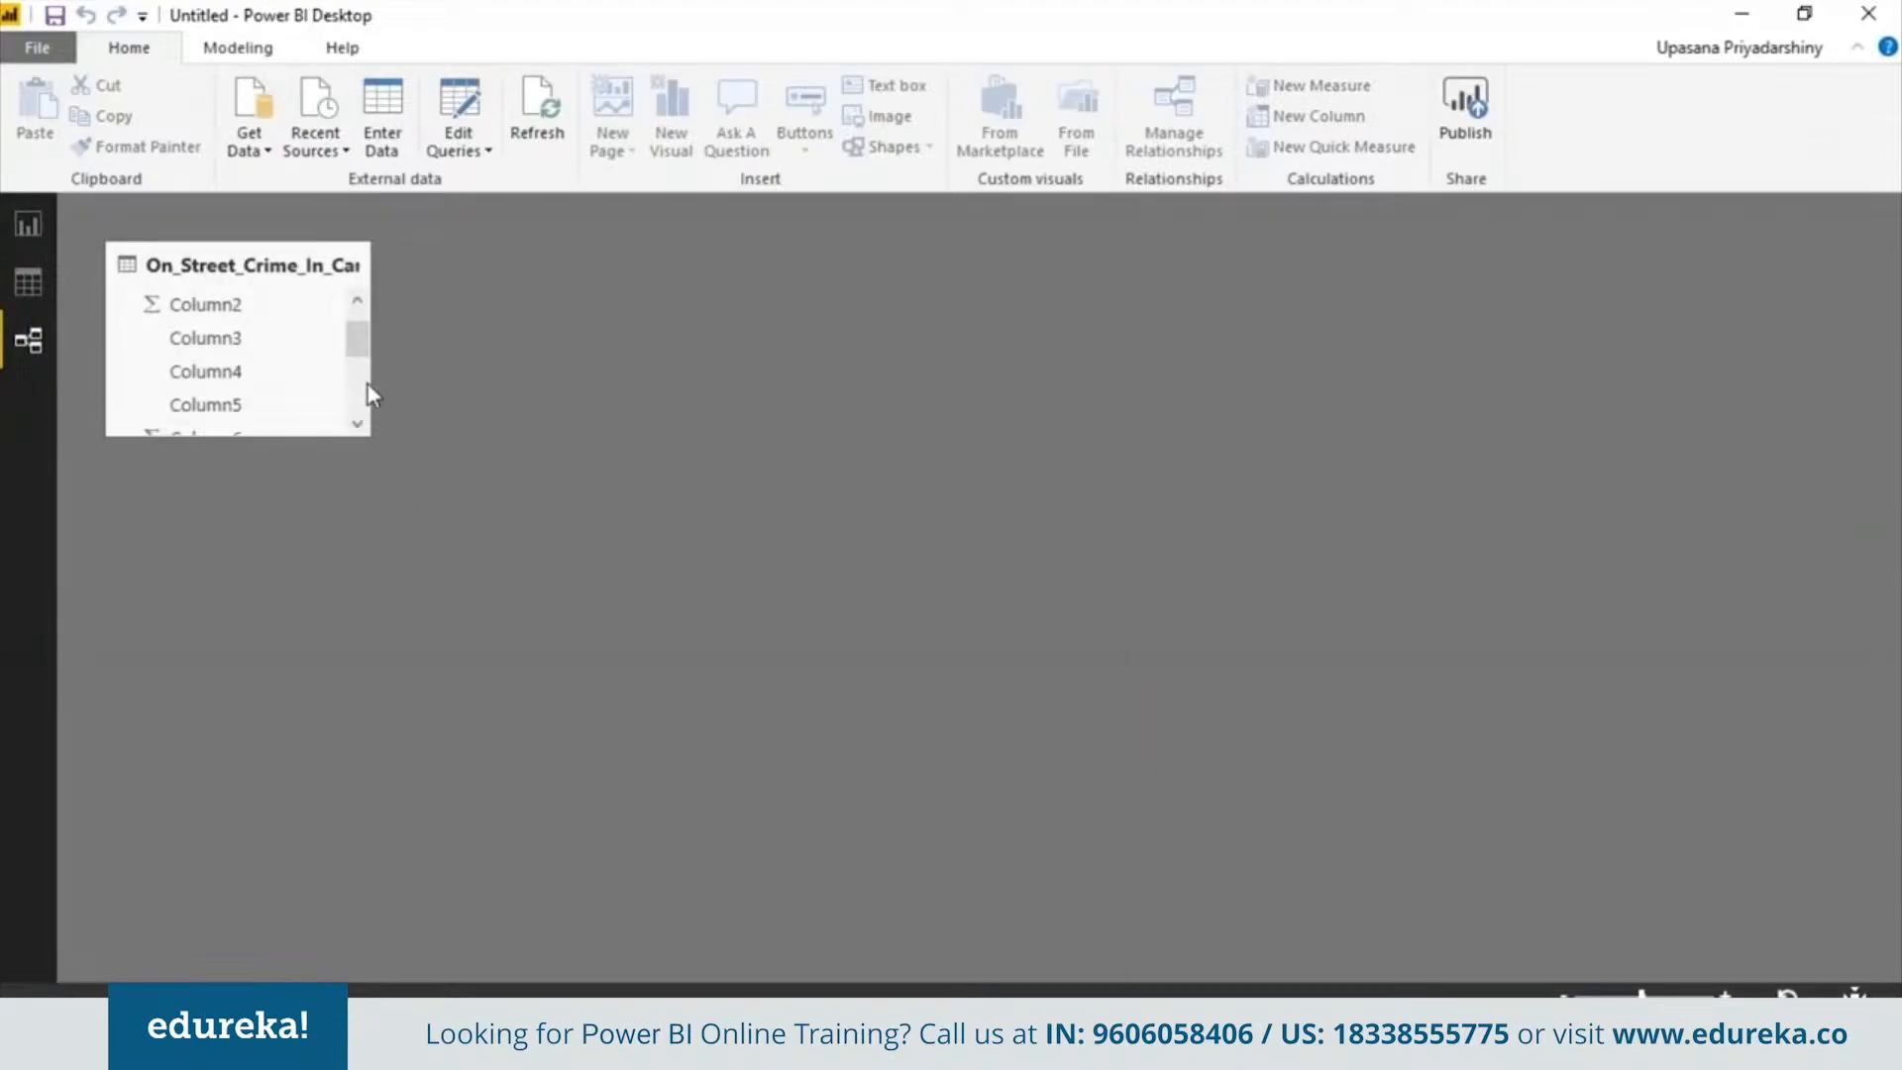
click(358, 299)
click(356, 265)
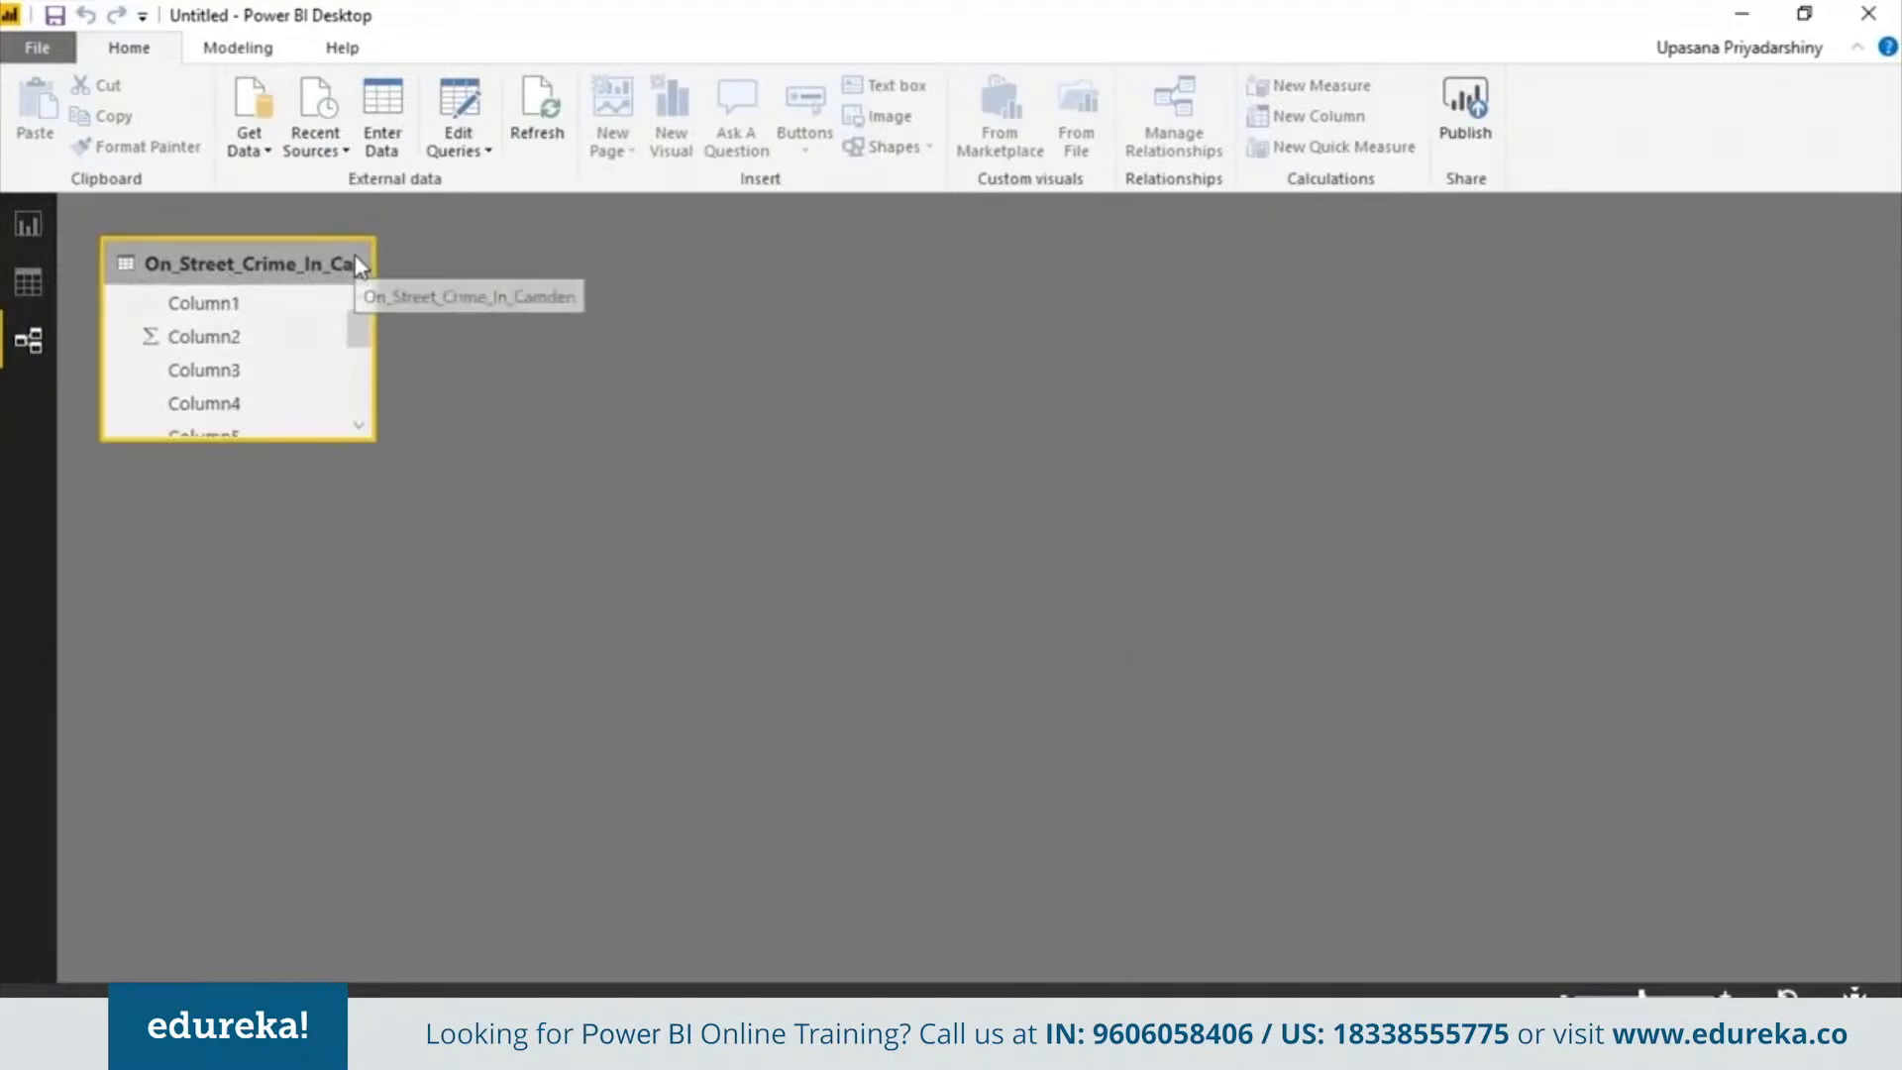
drag(369, 443, 514, 737)
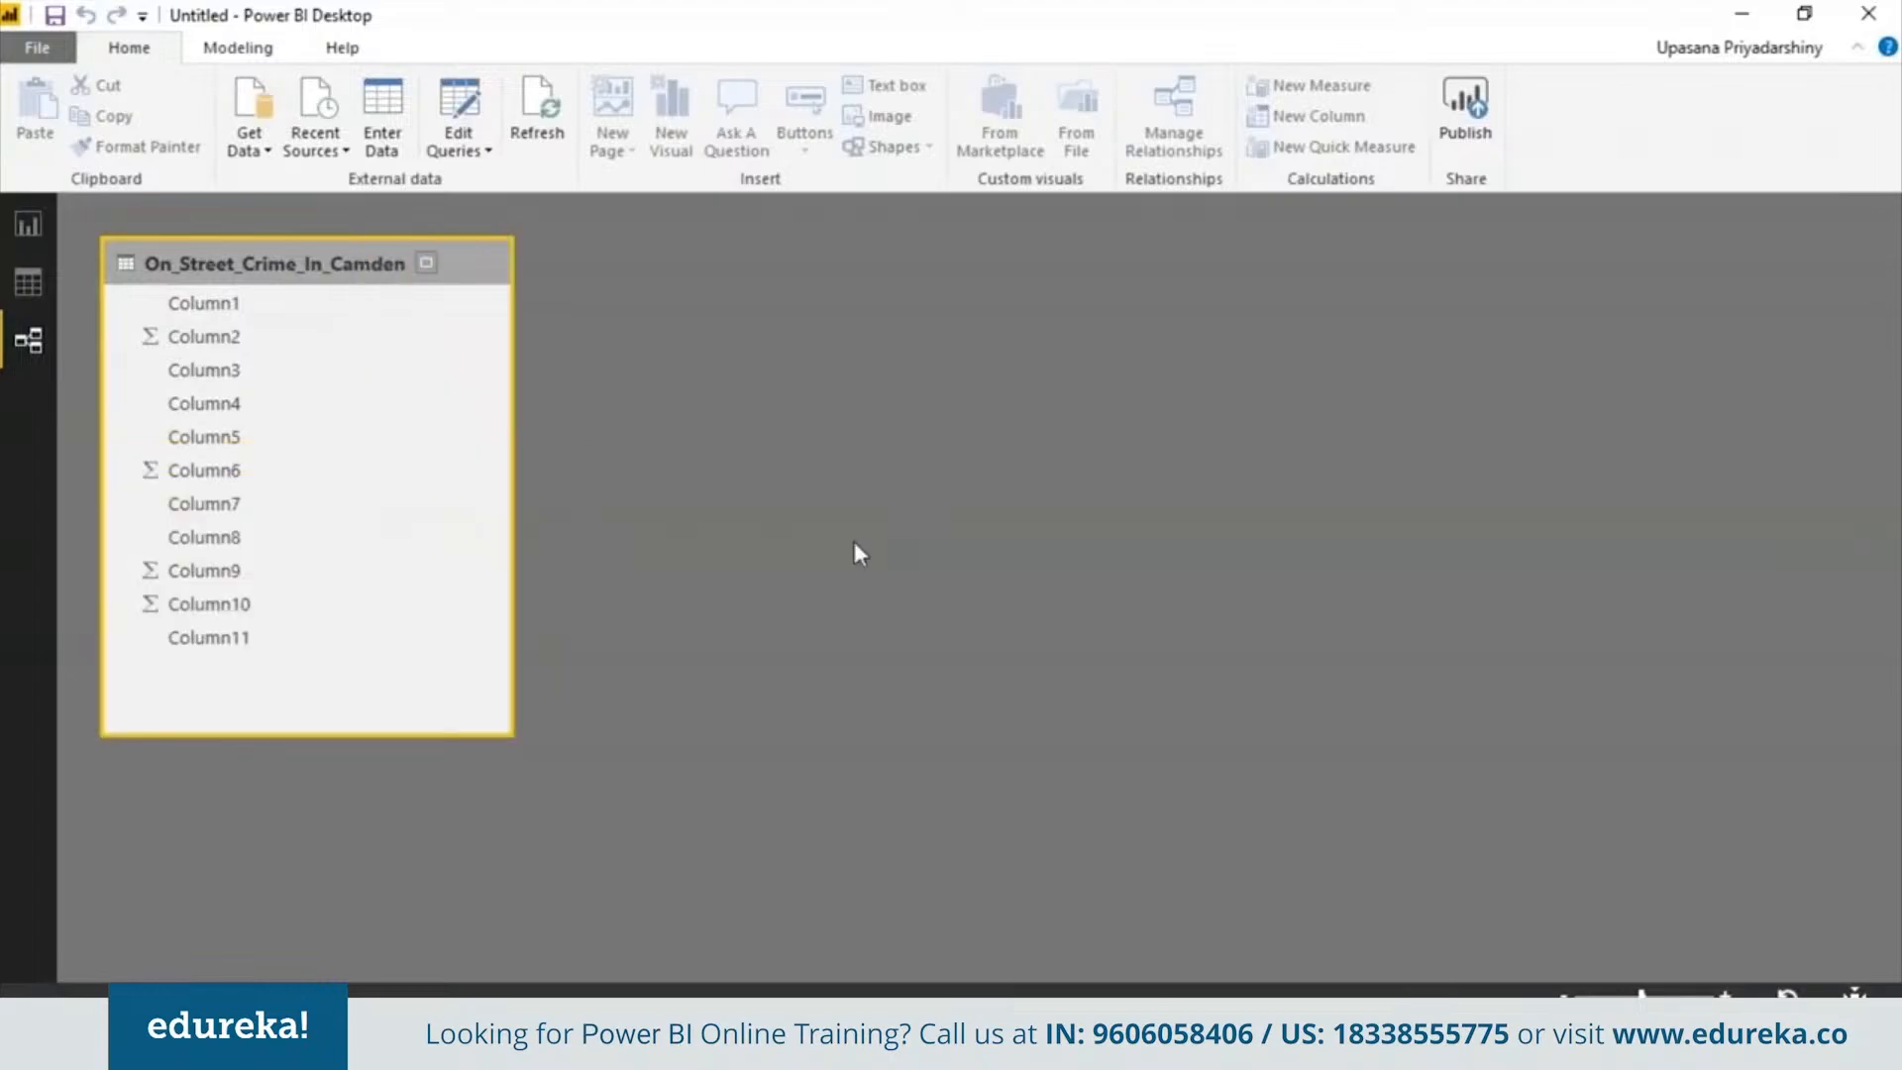
drag(479, 277, 1156, 283)
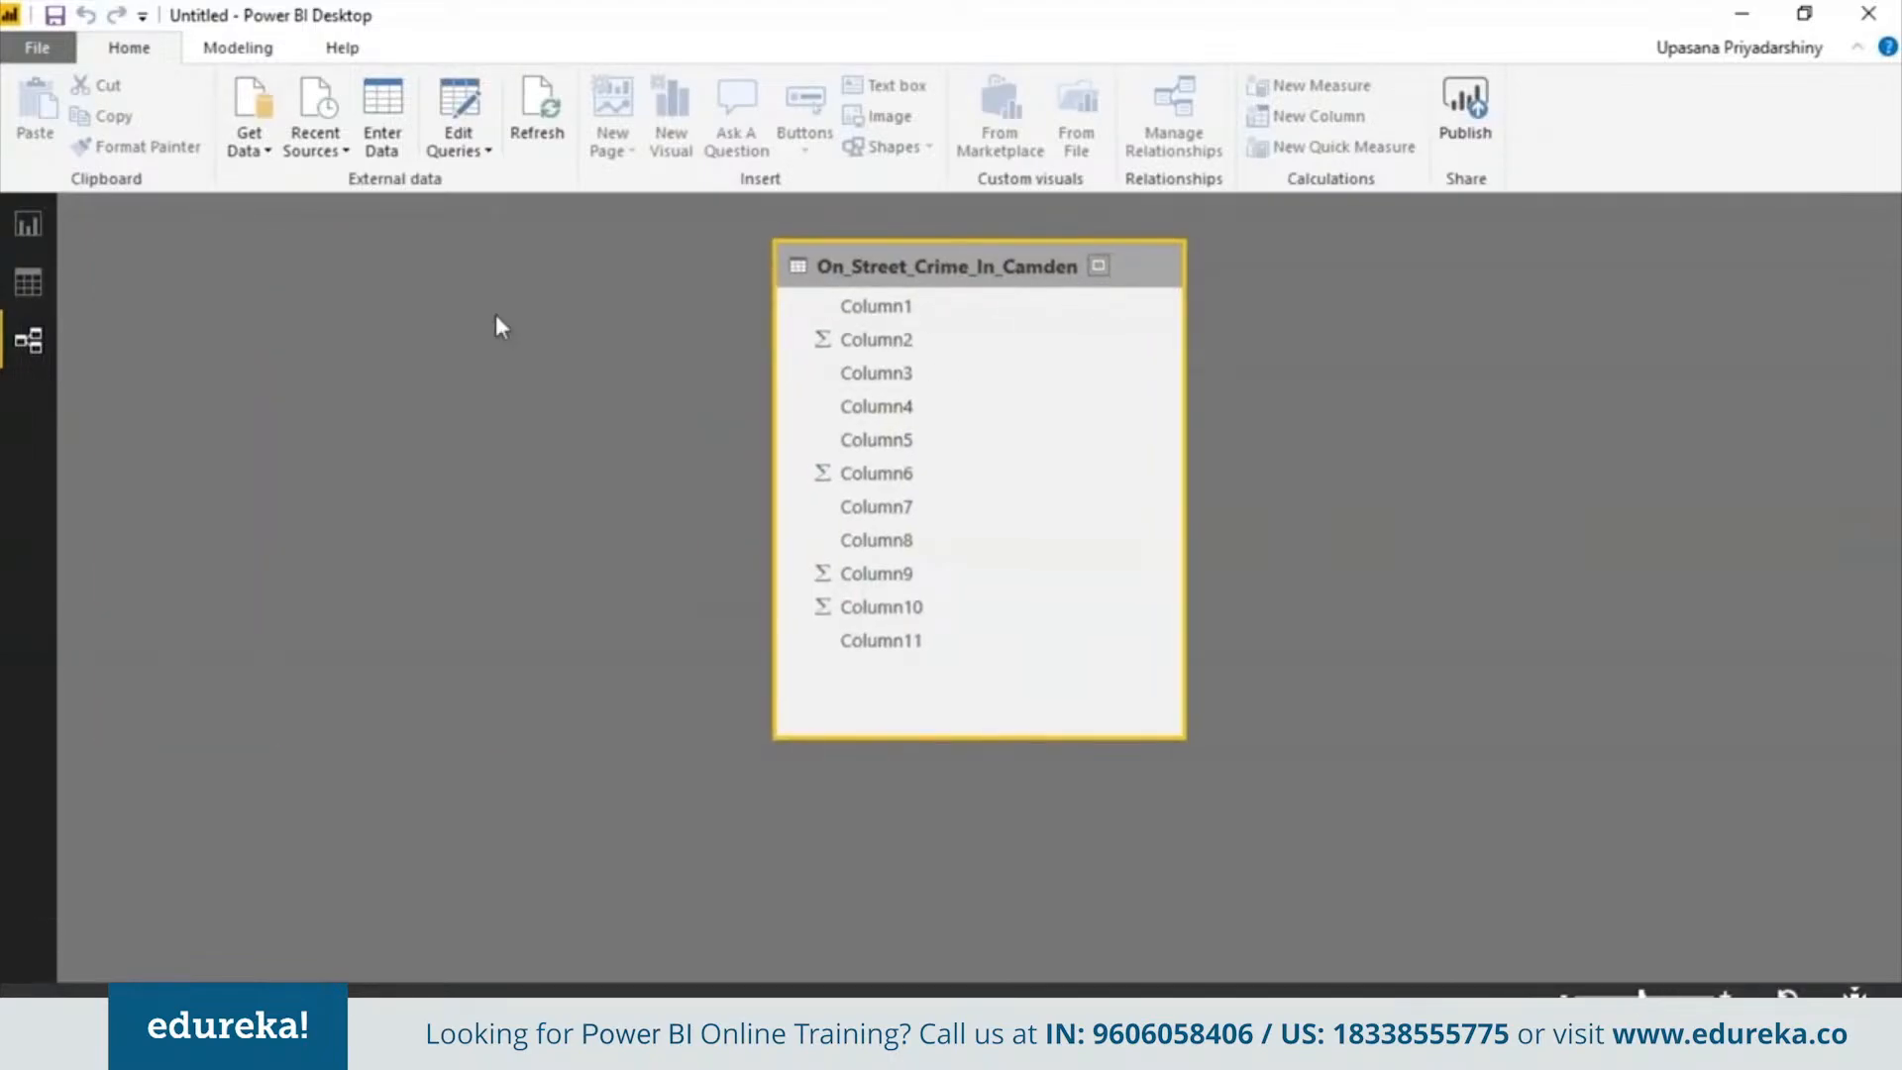
Rename Column1 of the crime table to Categories
click(34, 283)
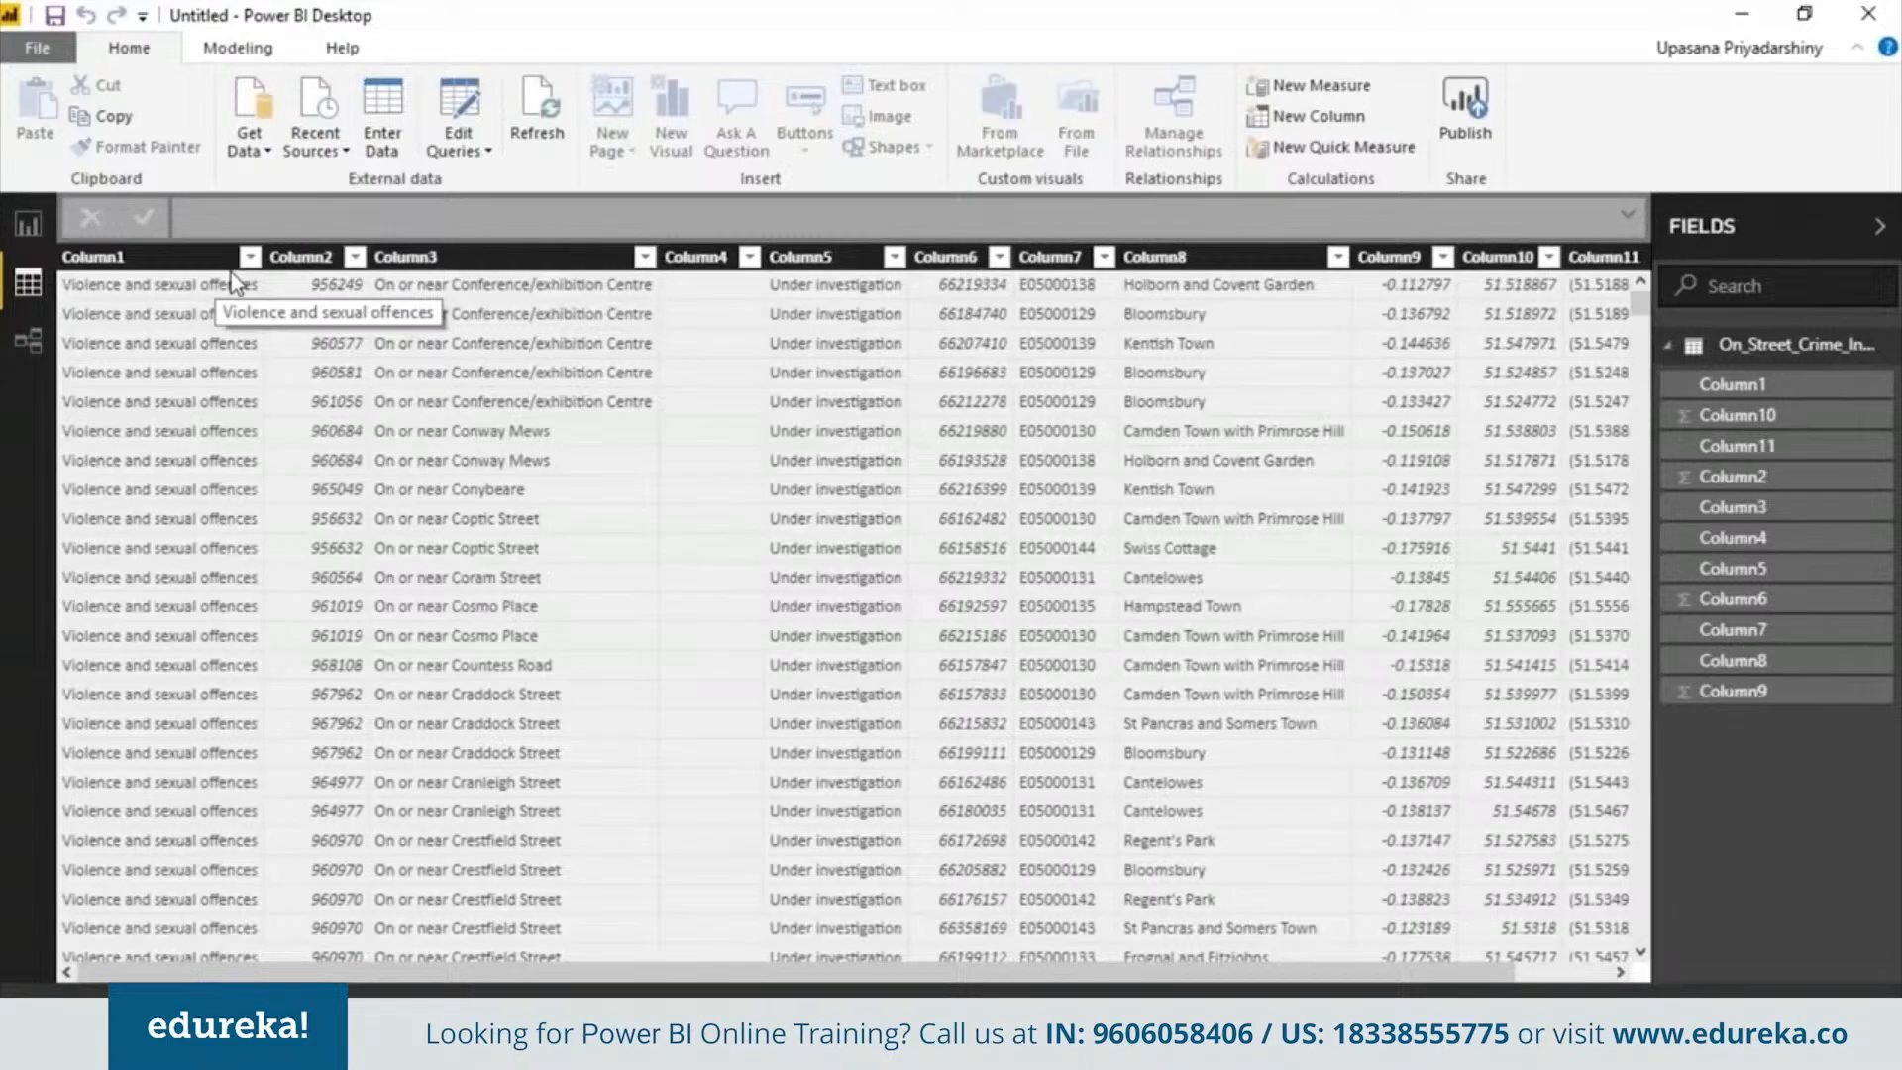
click(251, 263)
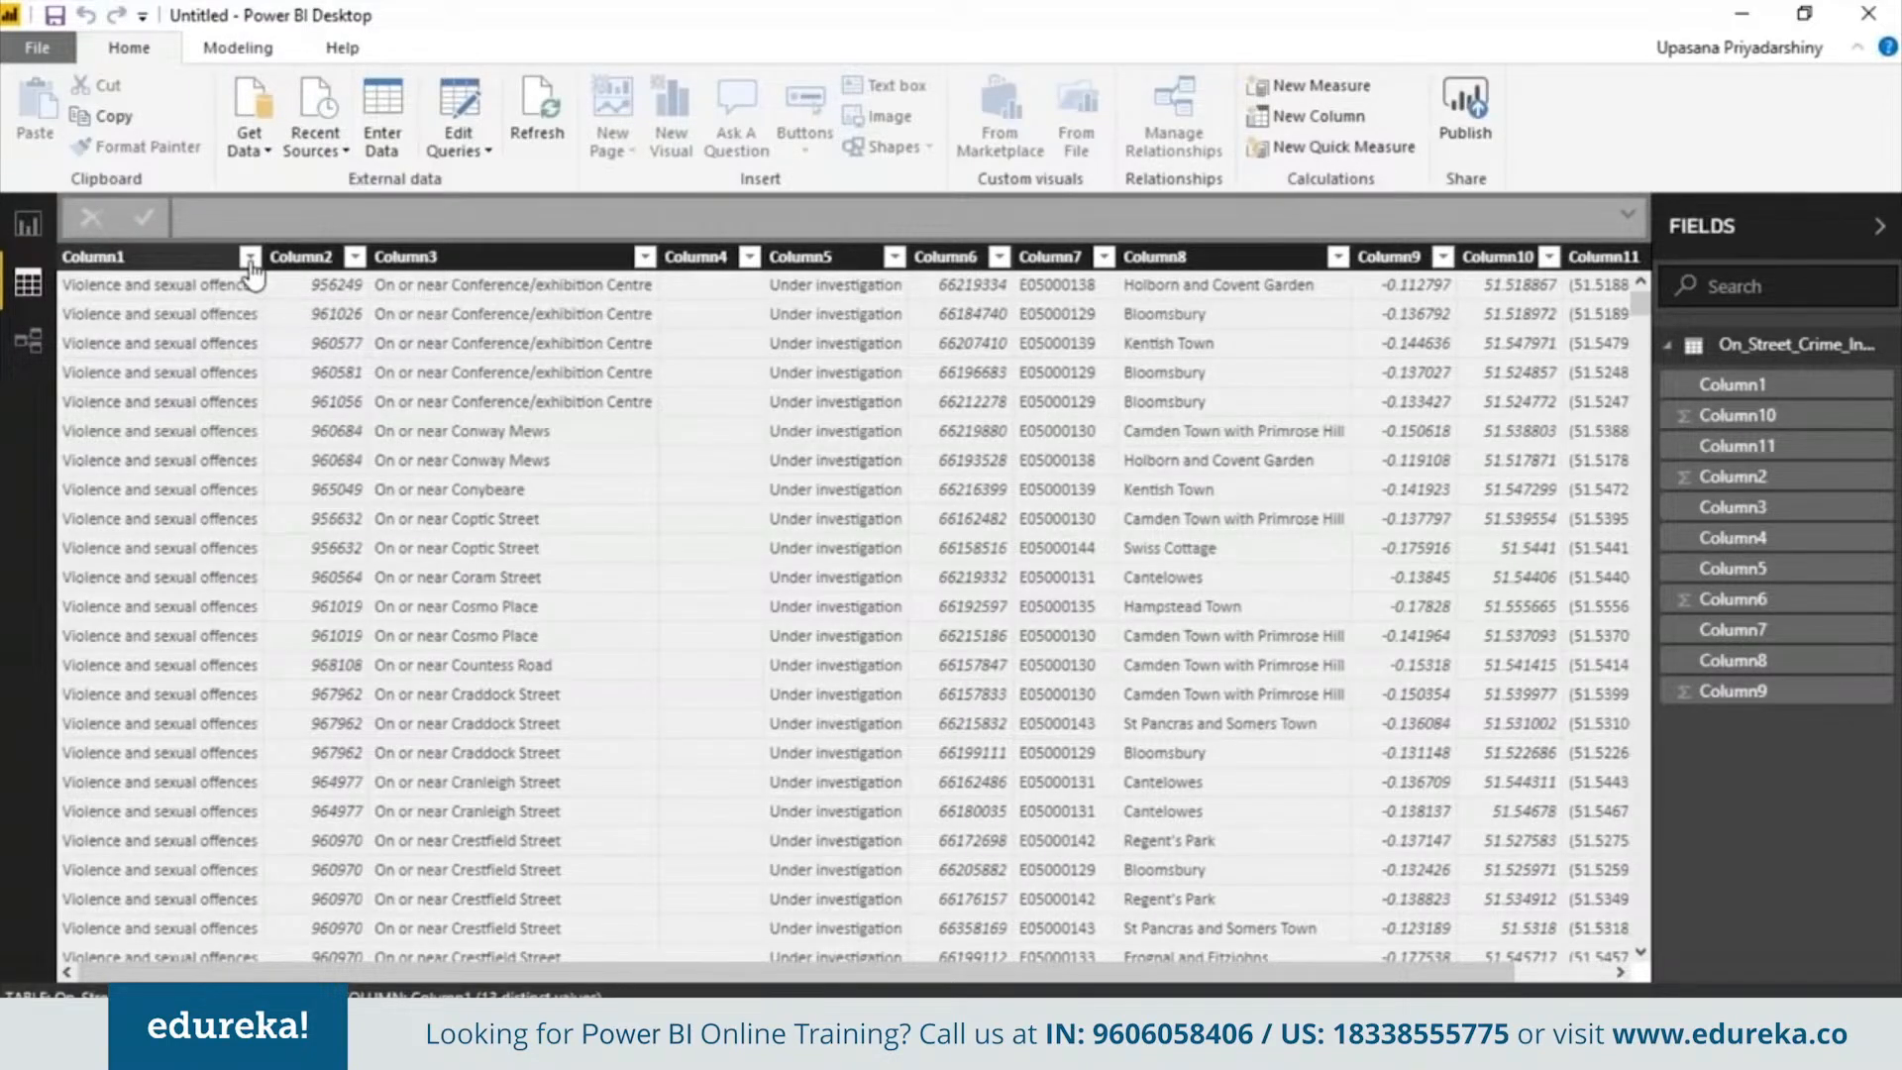
right_click(196, 258)
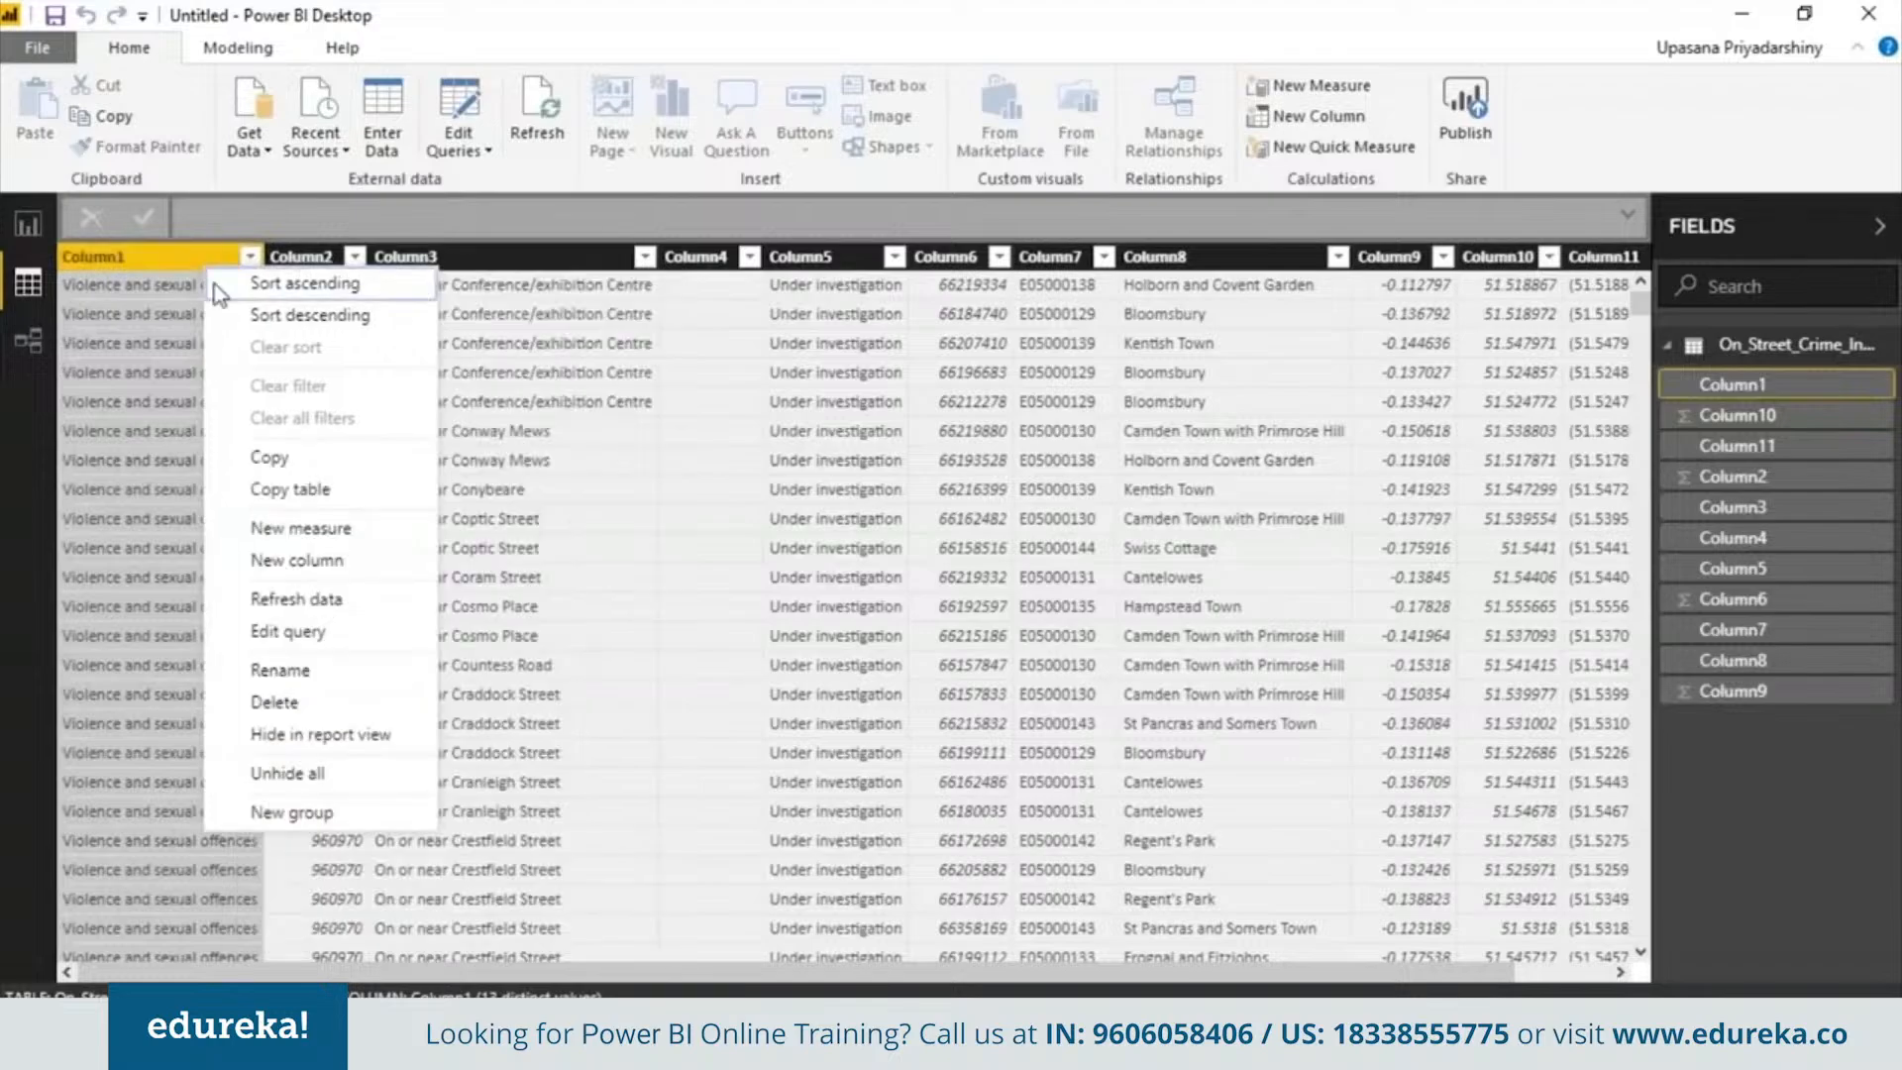
click(282, 673)
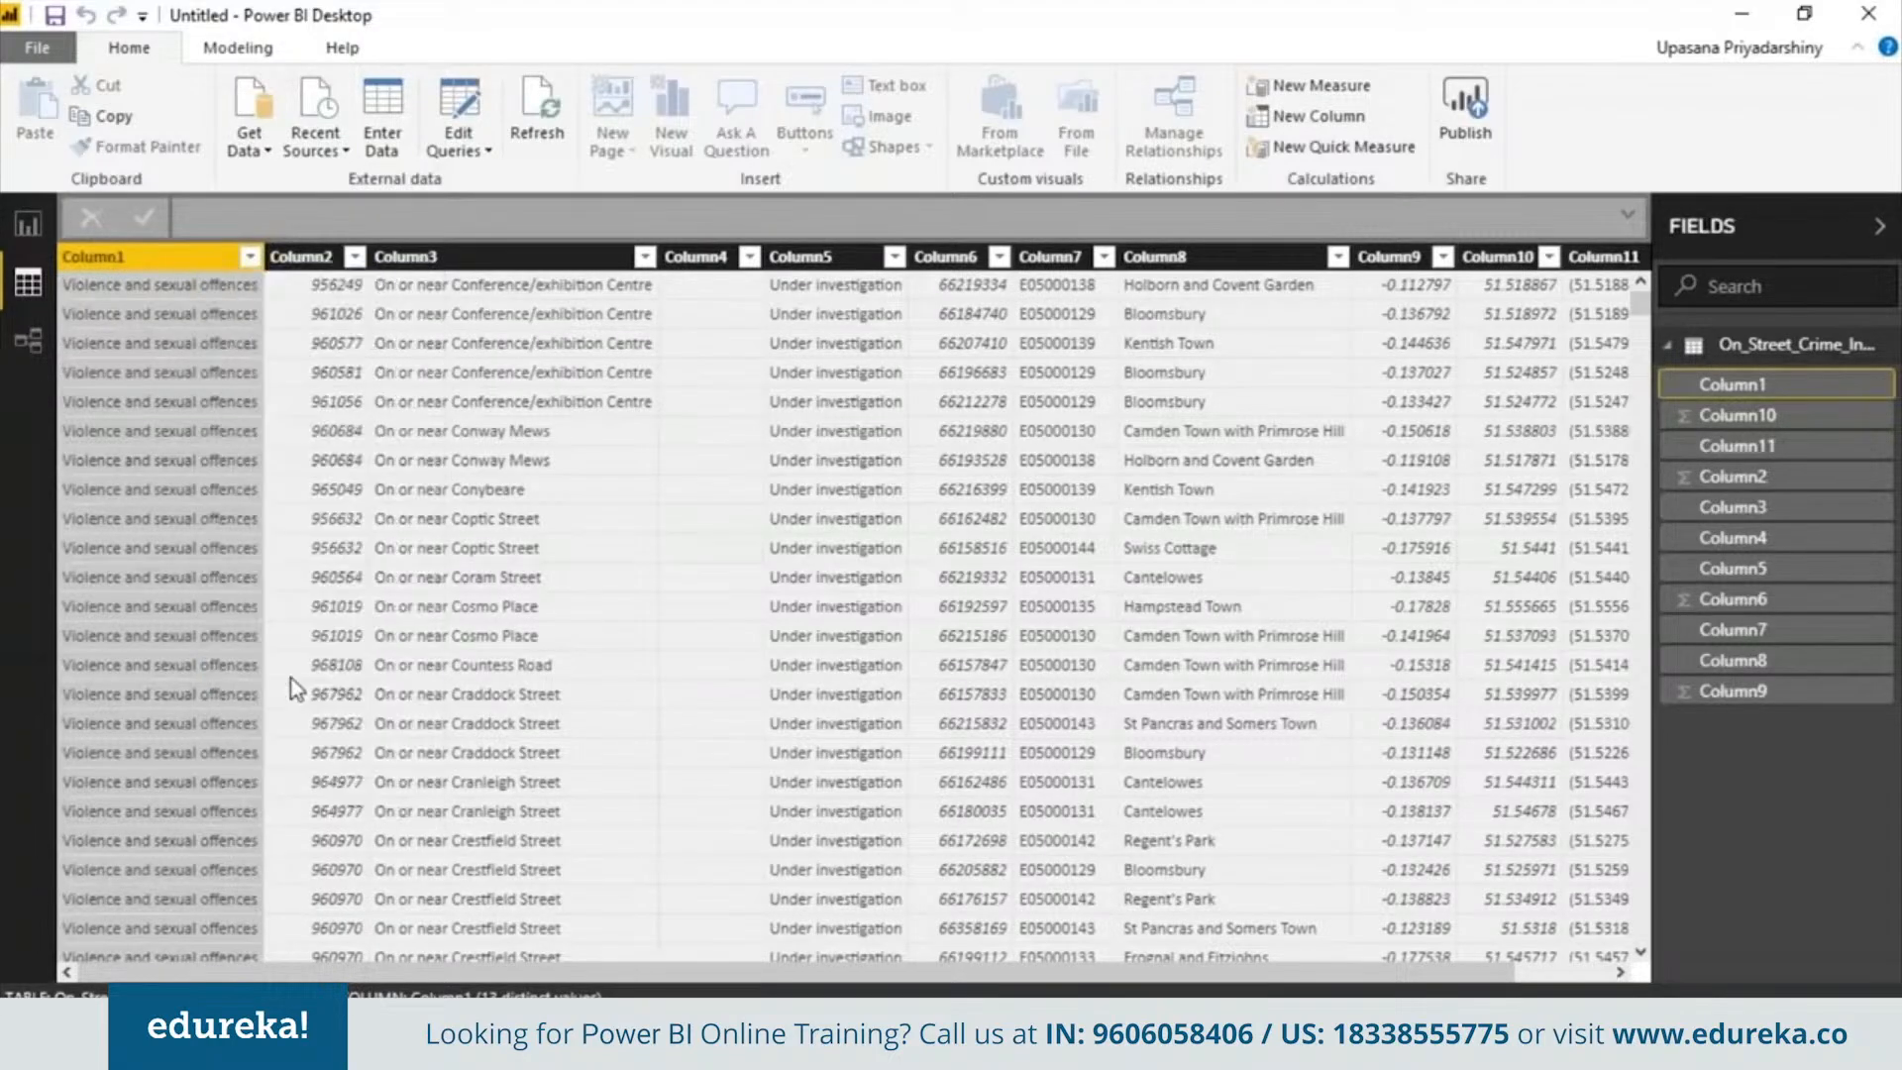
text(Cate)
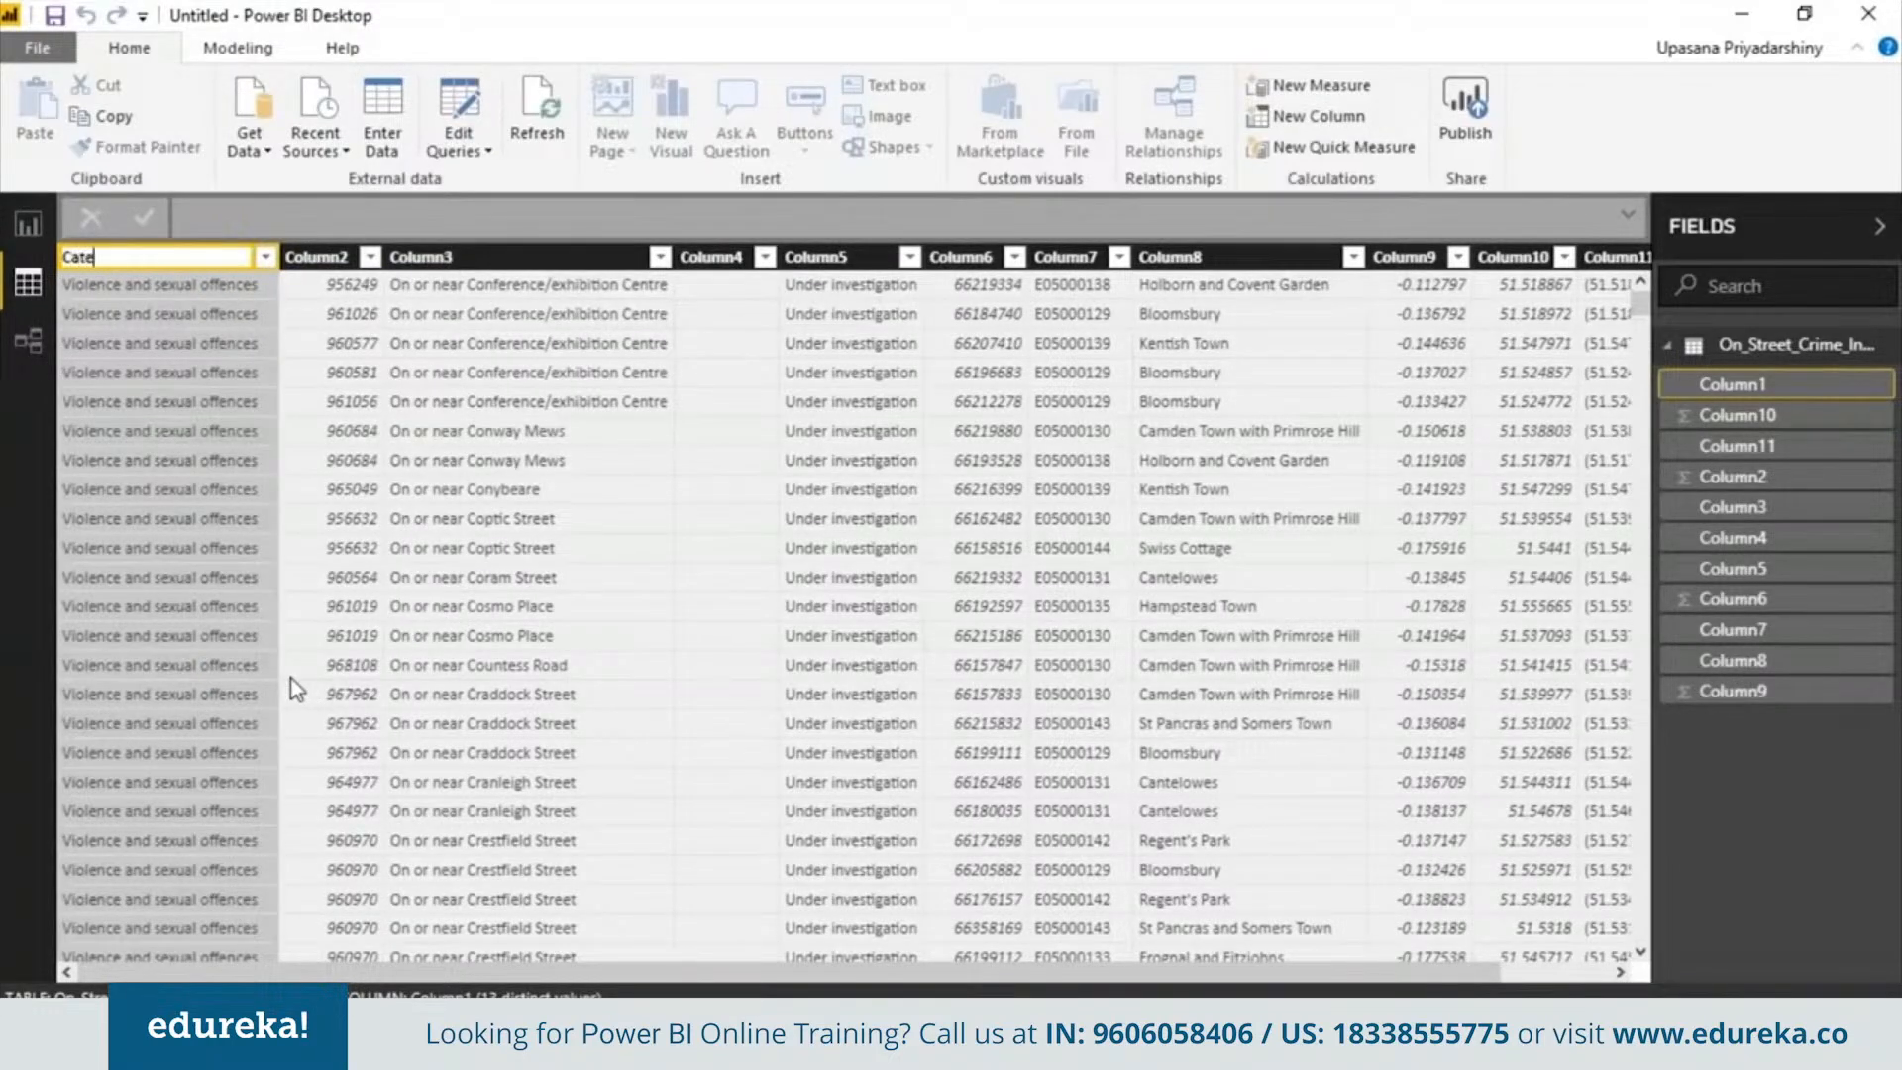
text(gories)
key(Return)
Rename Column3 to Street Name
right_click(561, 255)
click(634, 650)
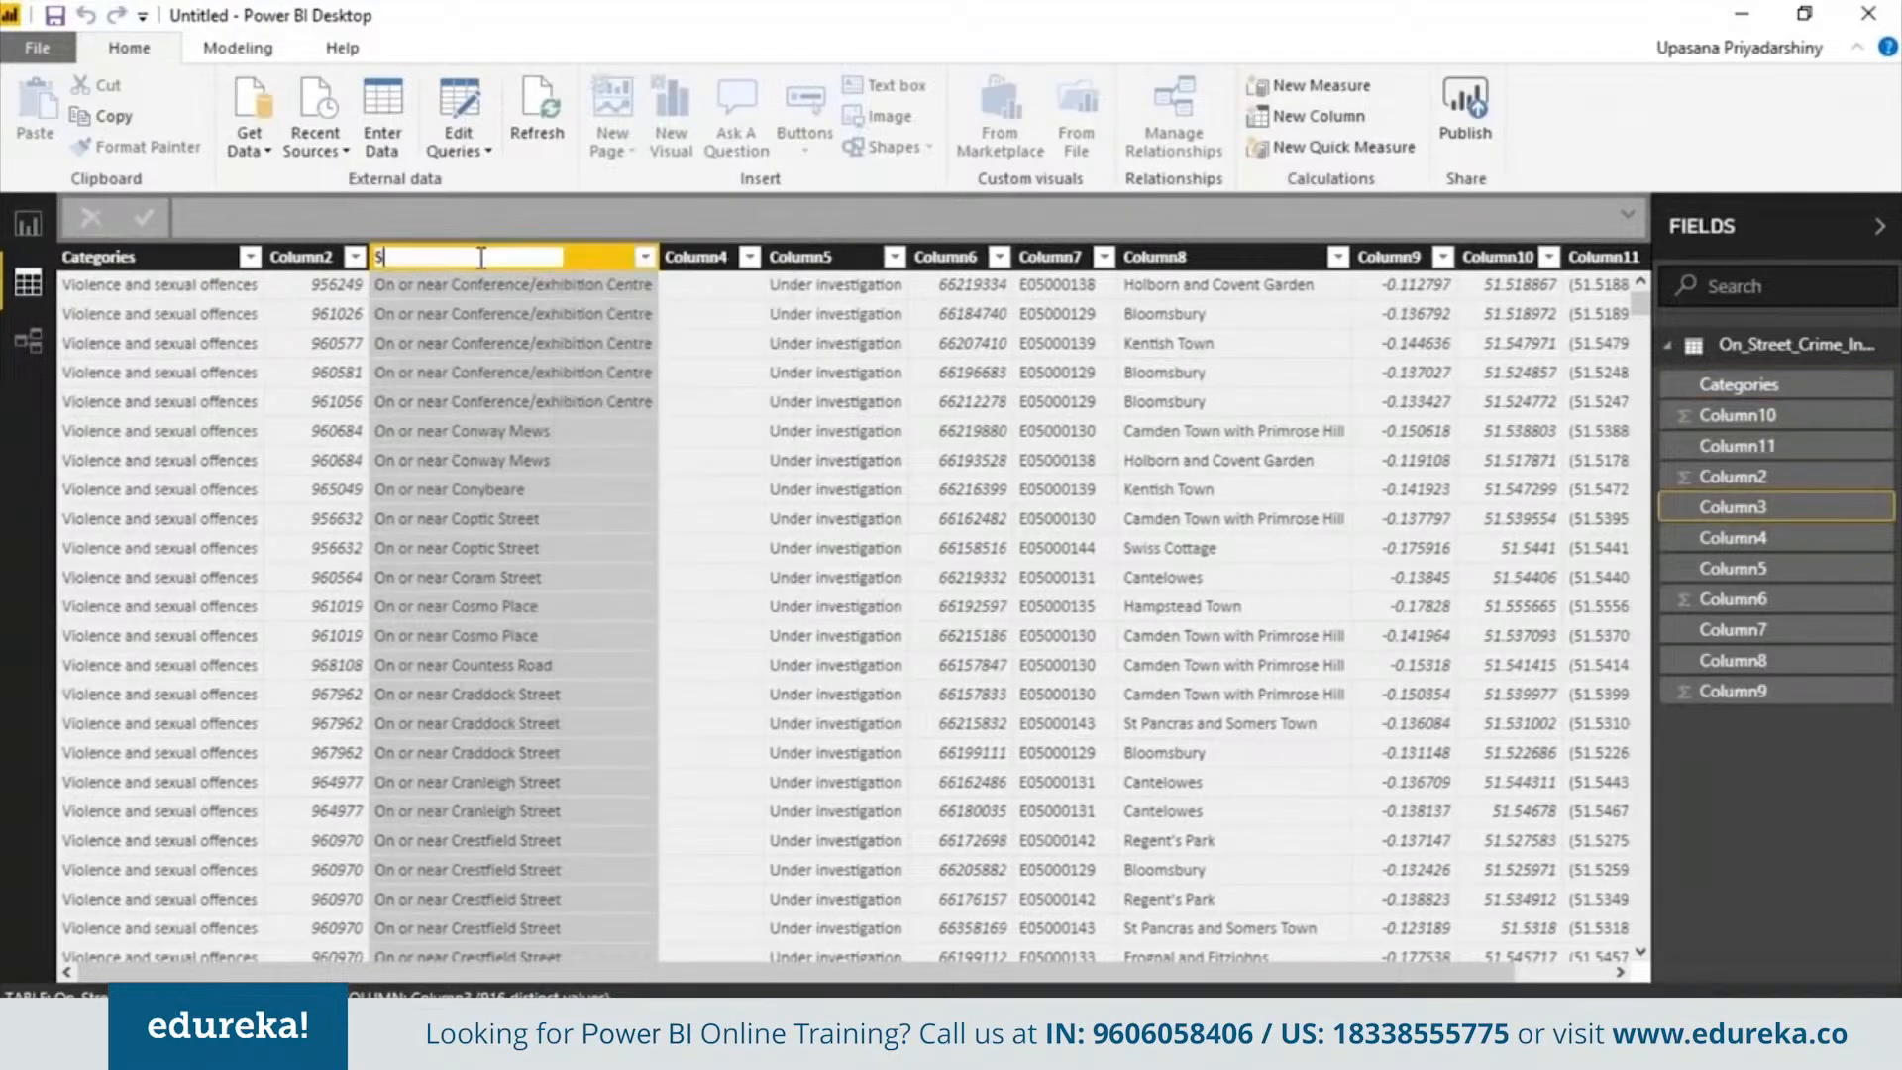
text(Street Name)
key(Return)
Rename Column8 to Location and Column9 to longitude
right_click(1278, 255)
click(1405, 667)
text(Location)
right_click(1396, 255)
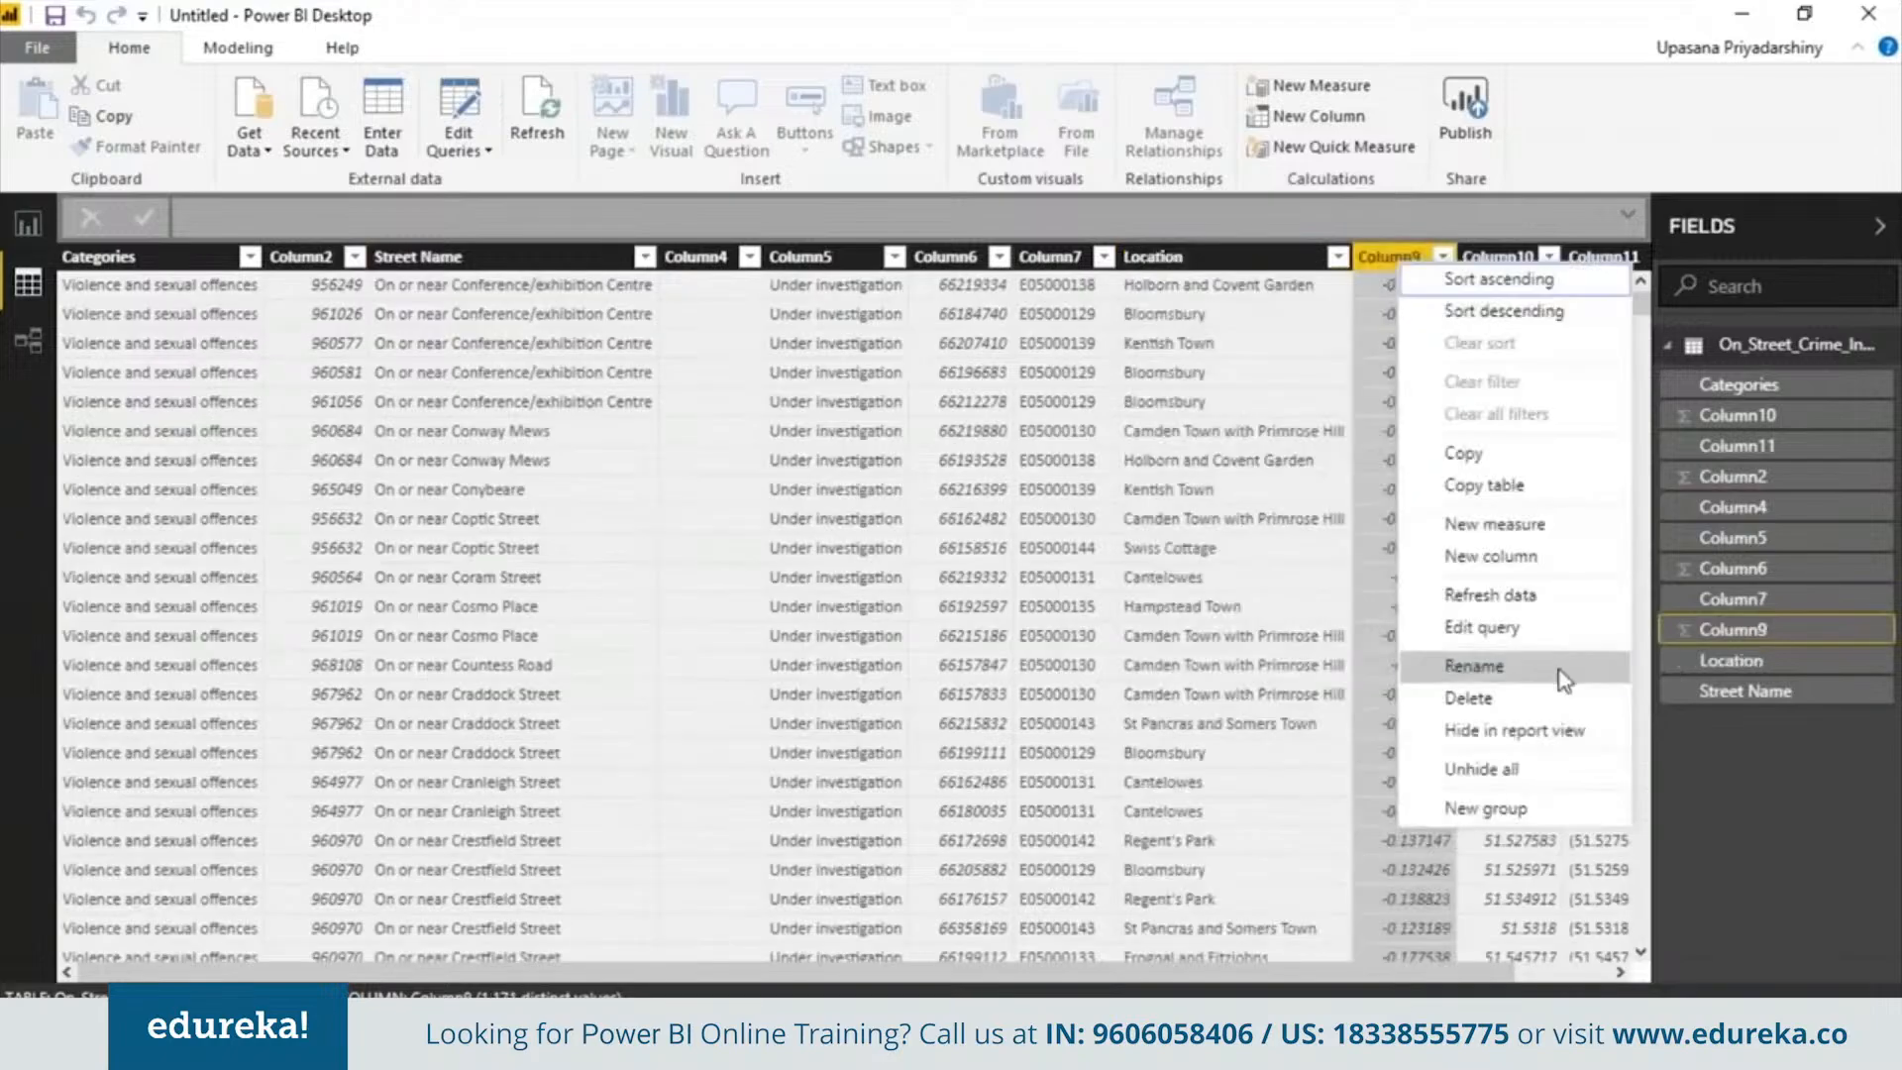
text(longitude)
Rename Column10 to latitude and Column11 to (lat,lon)
right_click(1498, 256)
text(latitude)
right_click(1604, 255)
click(1674, 786)
text((lat,lon))
key(Return)
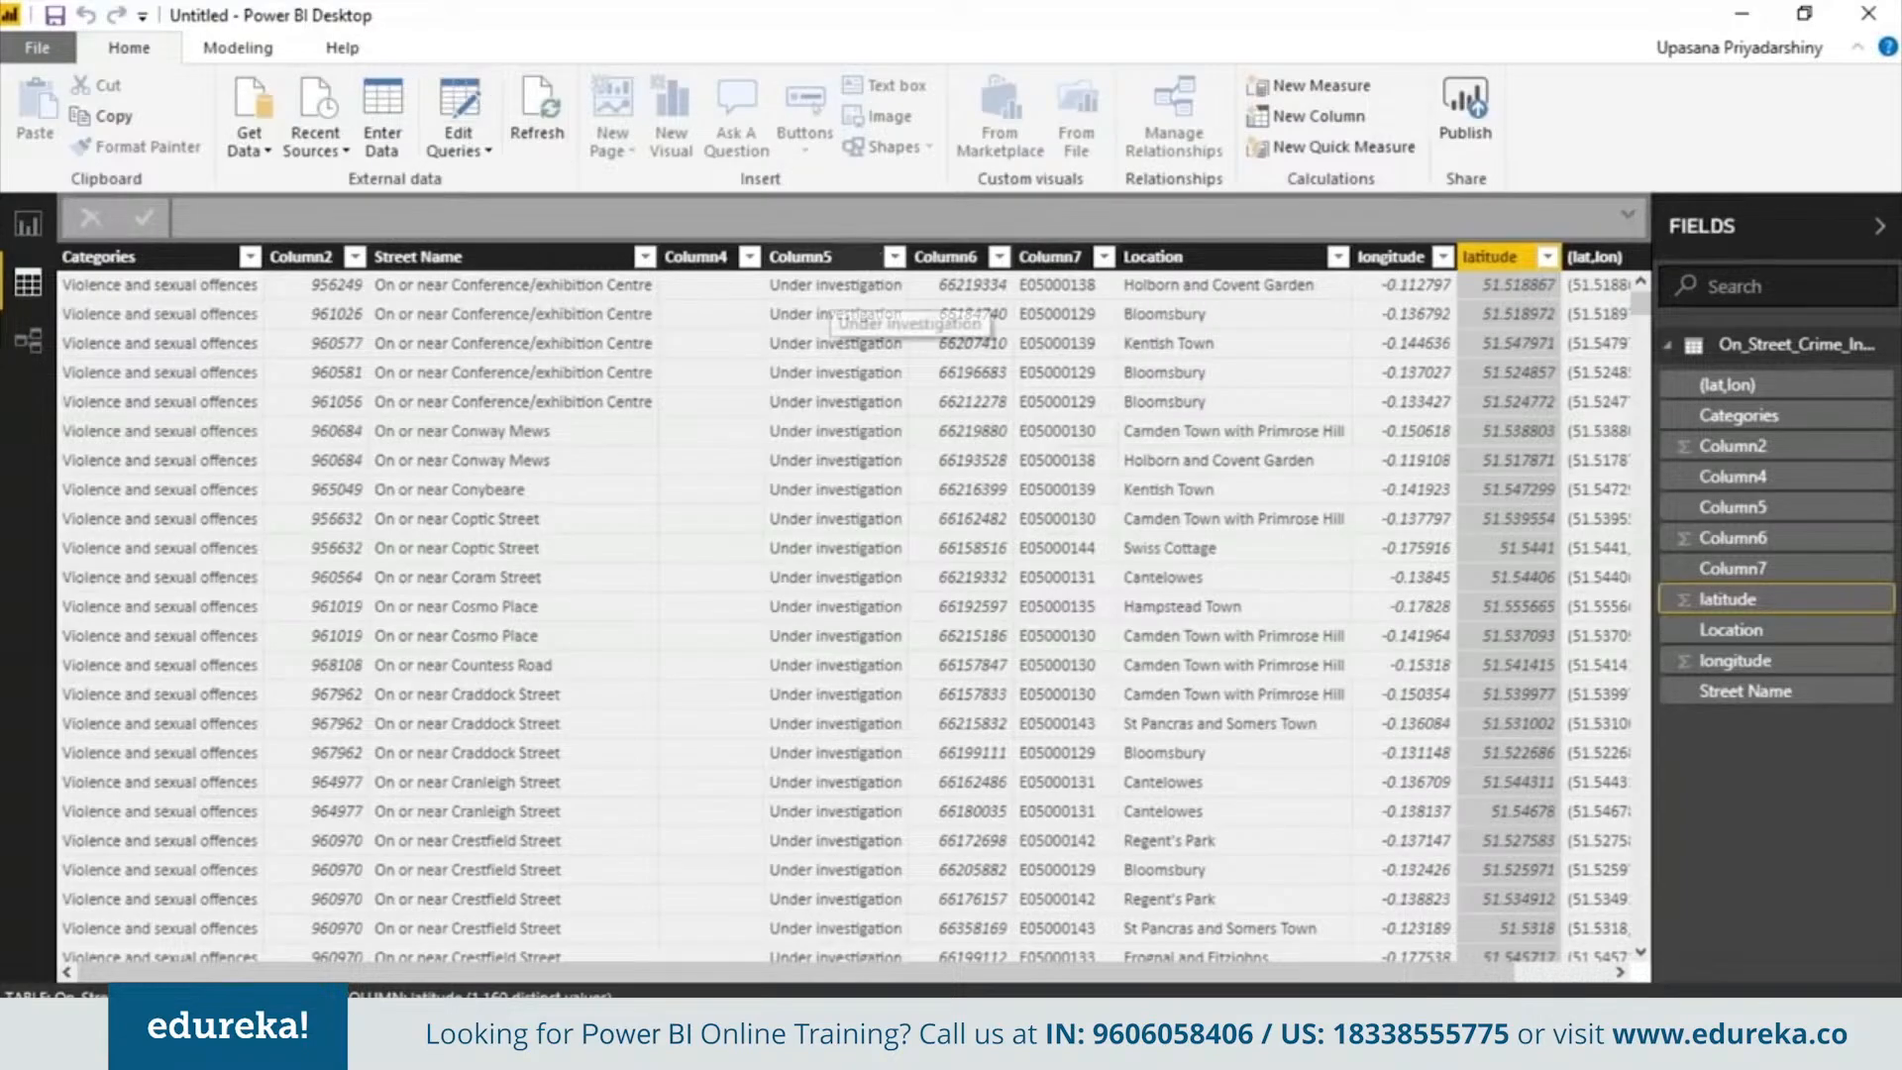
Delete the empty Column4 from the table
click(745, 258)
right_click(753, 266)
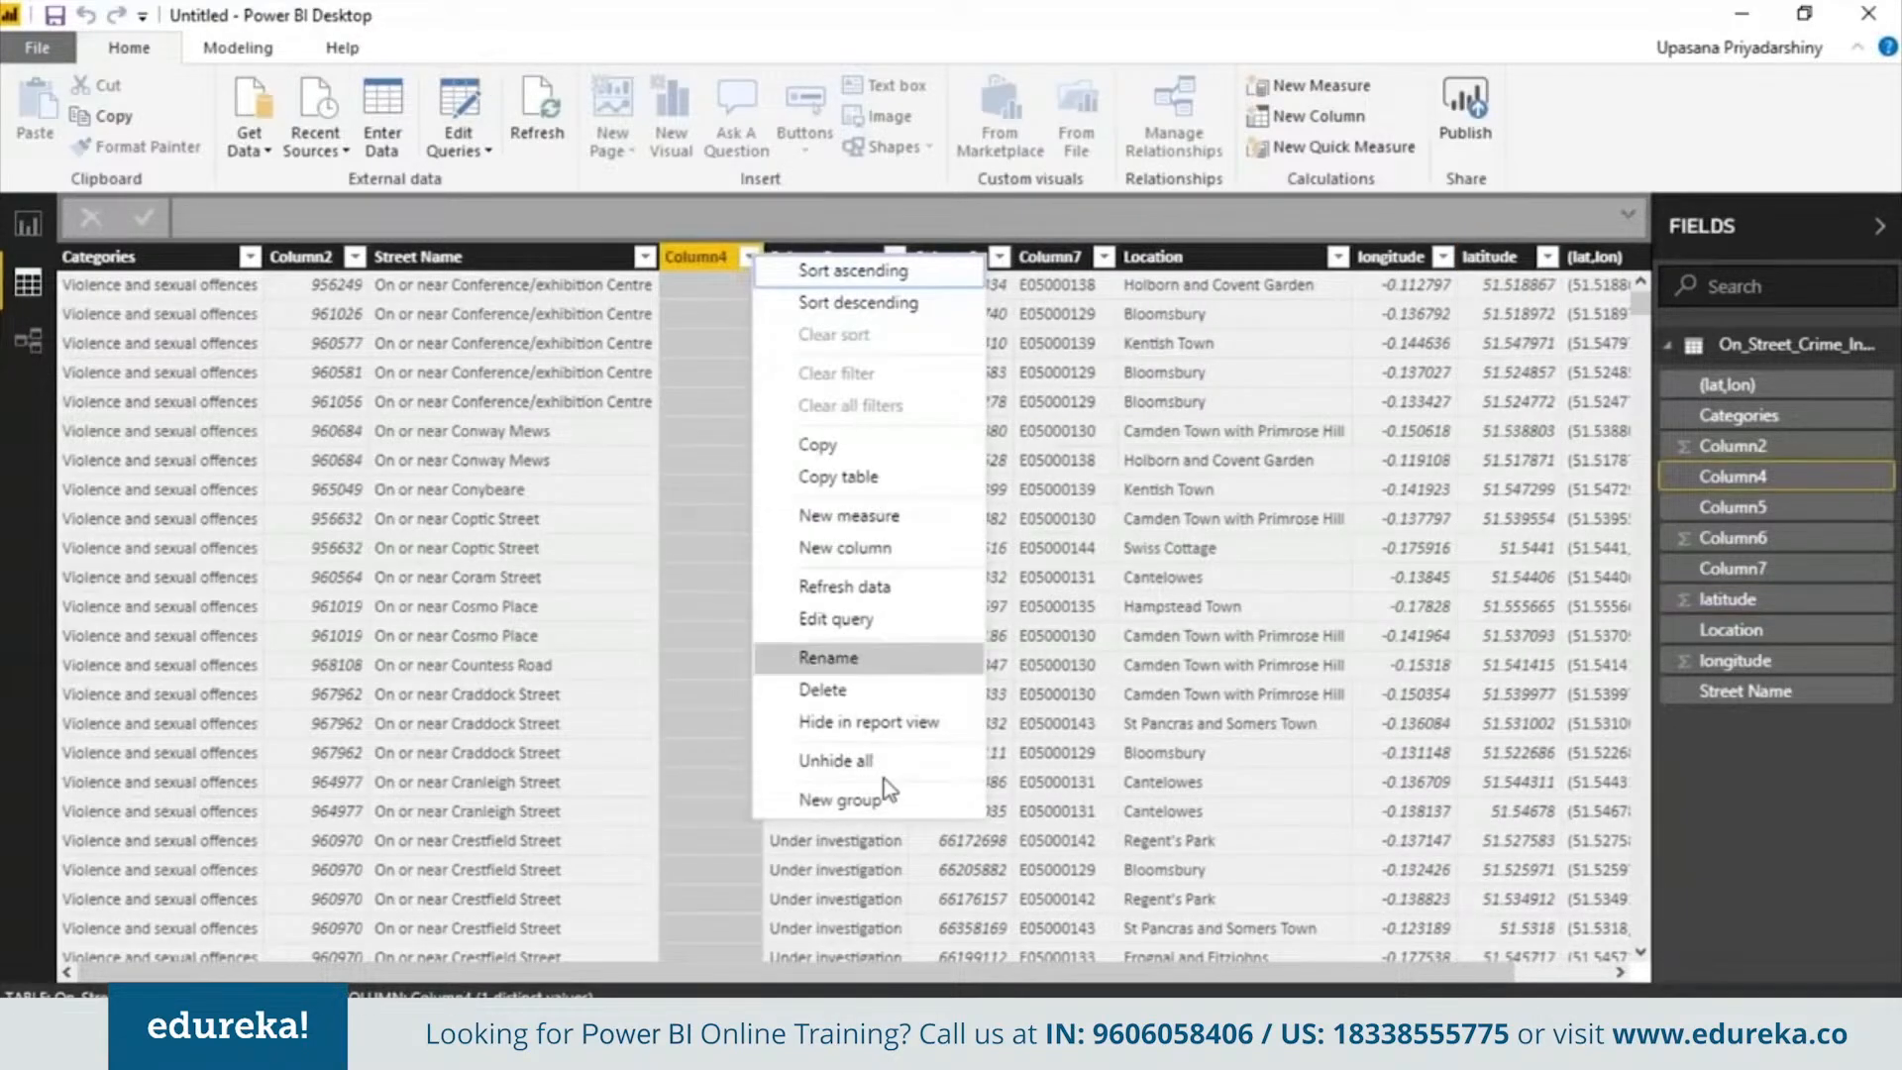
click(871, 697)
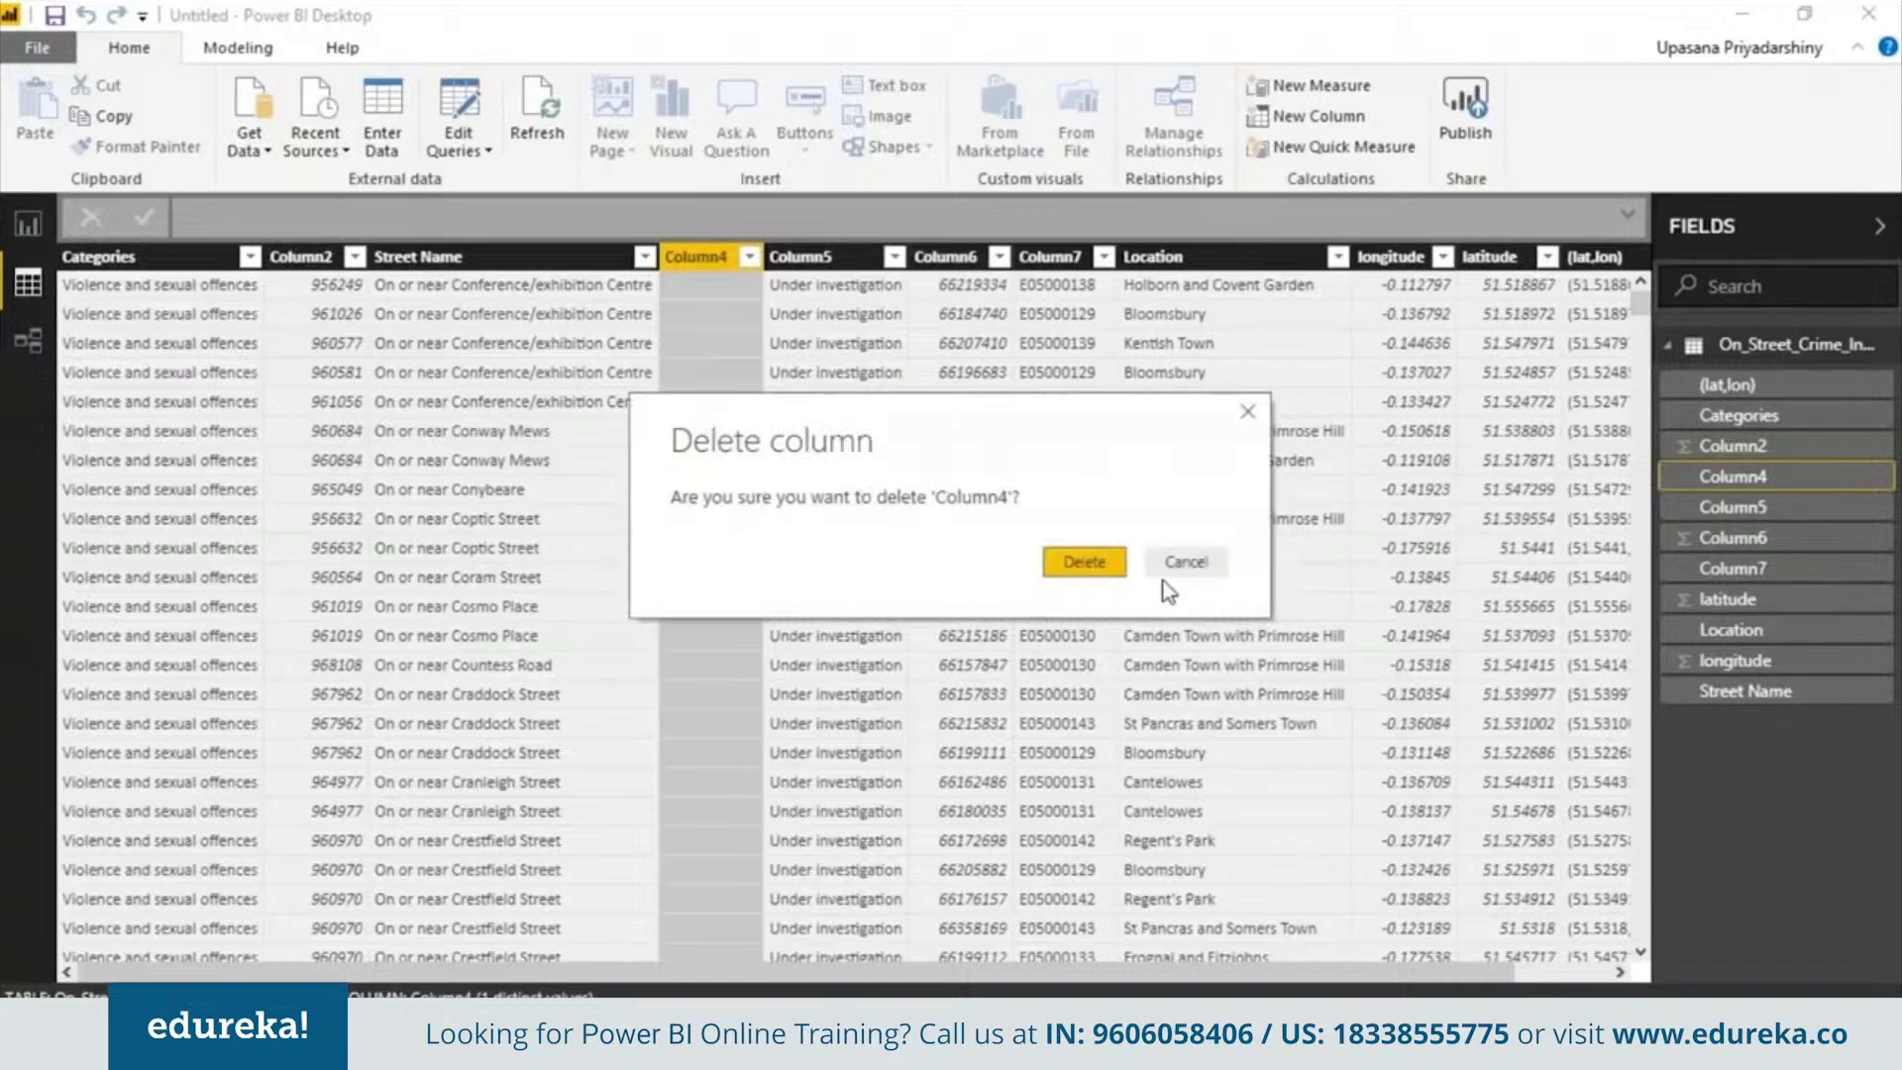
click(1082, 561)
Delete the unneeded columns Column5 through Column7
click(752, 258)
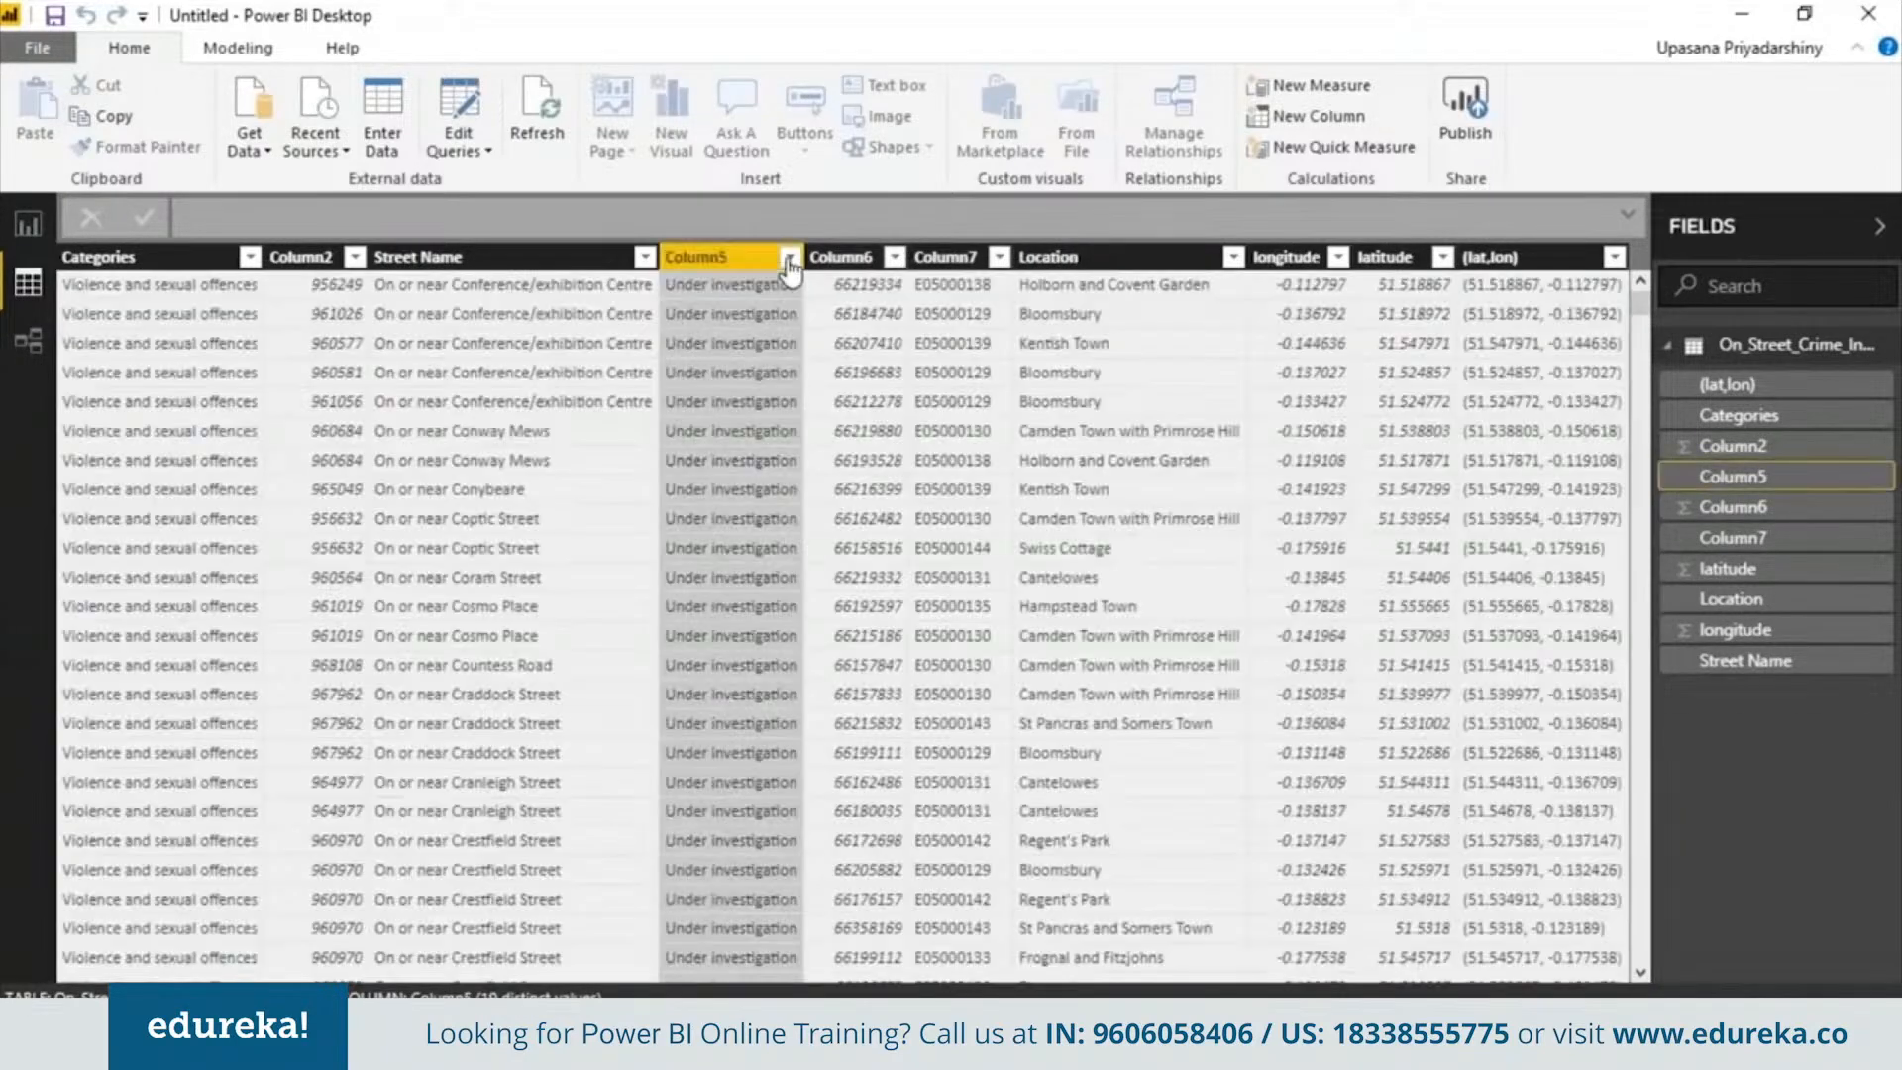
right_click(789, 262)
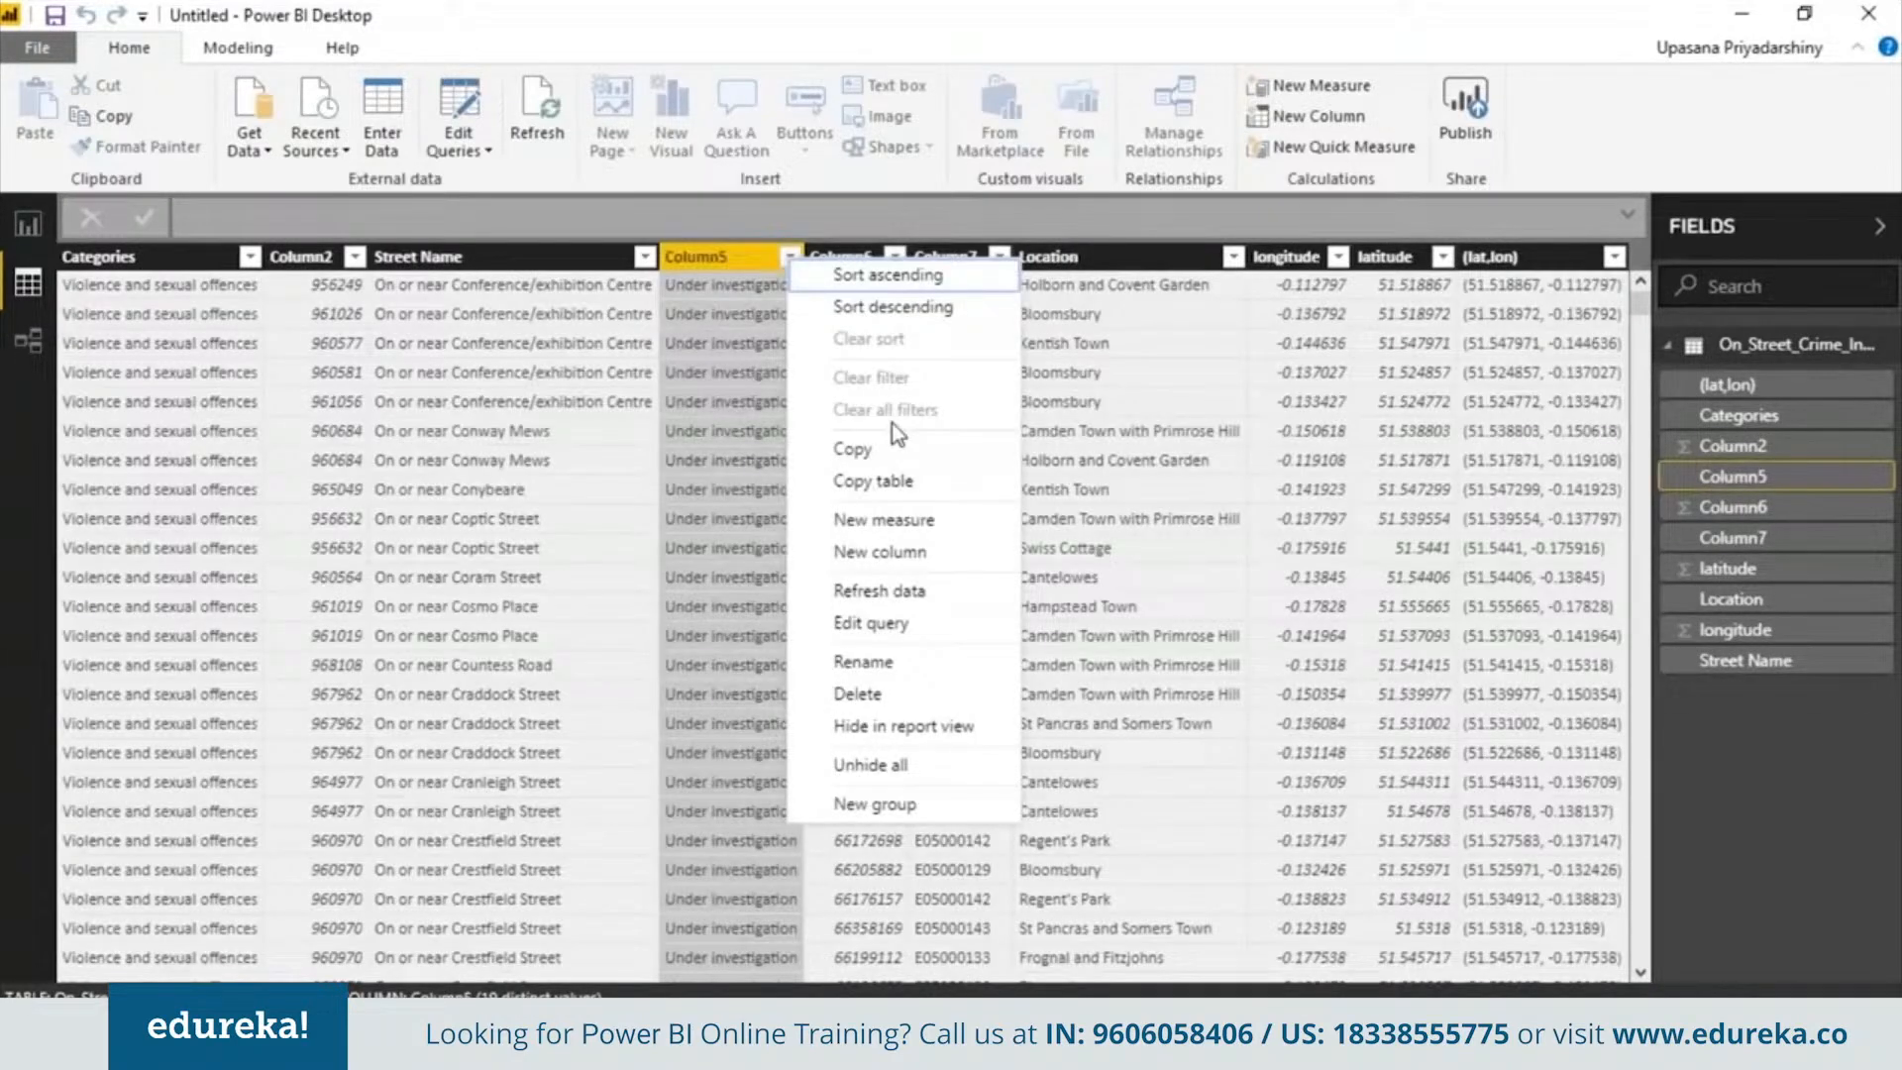
click(991, 694)
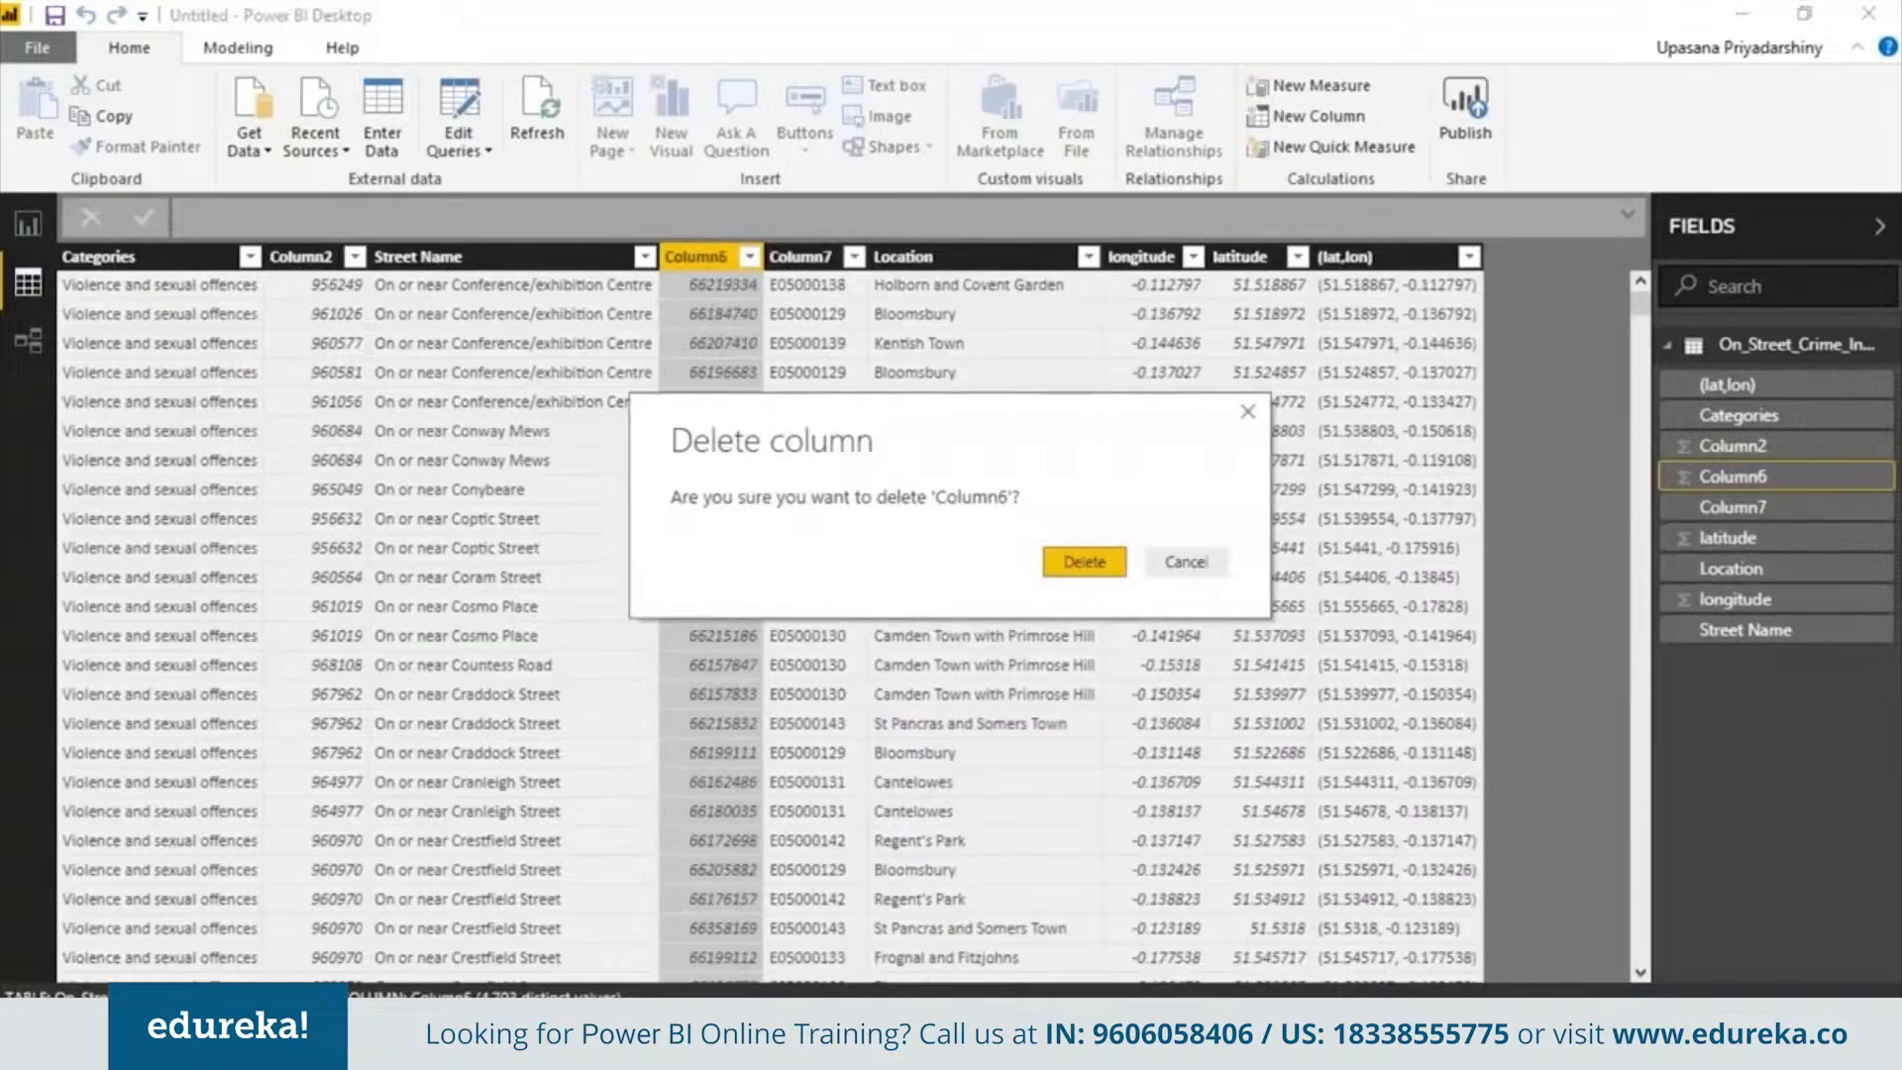
click(1084, 561)
right_click(729, 259)
click(864, 685)
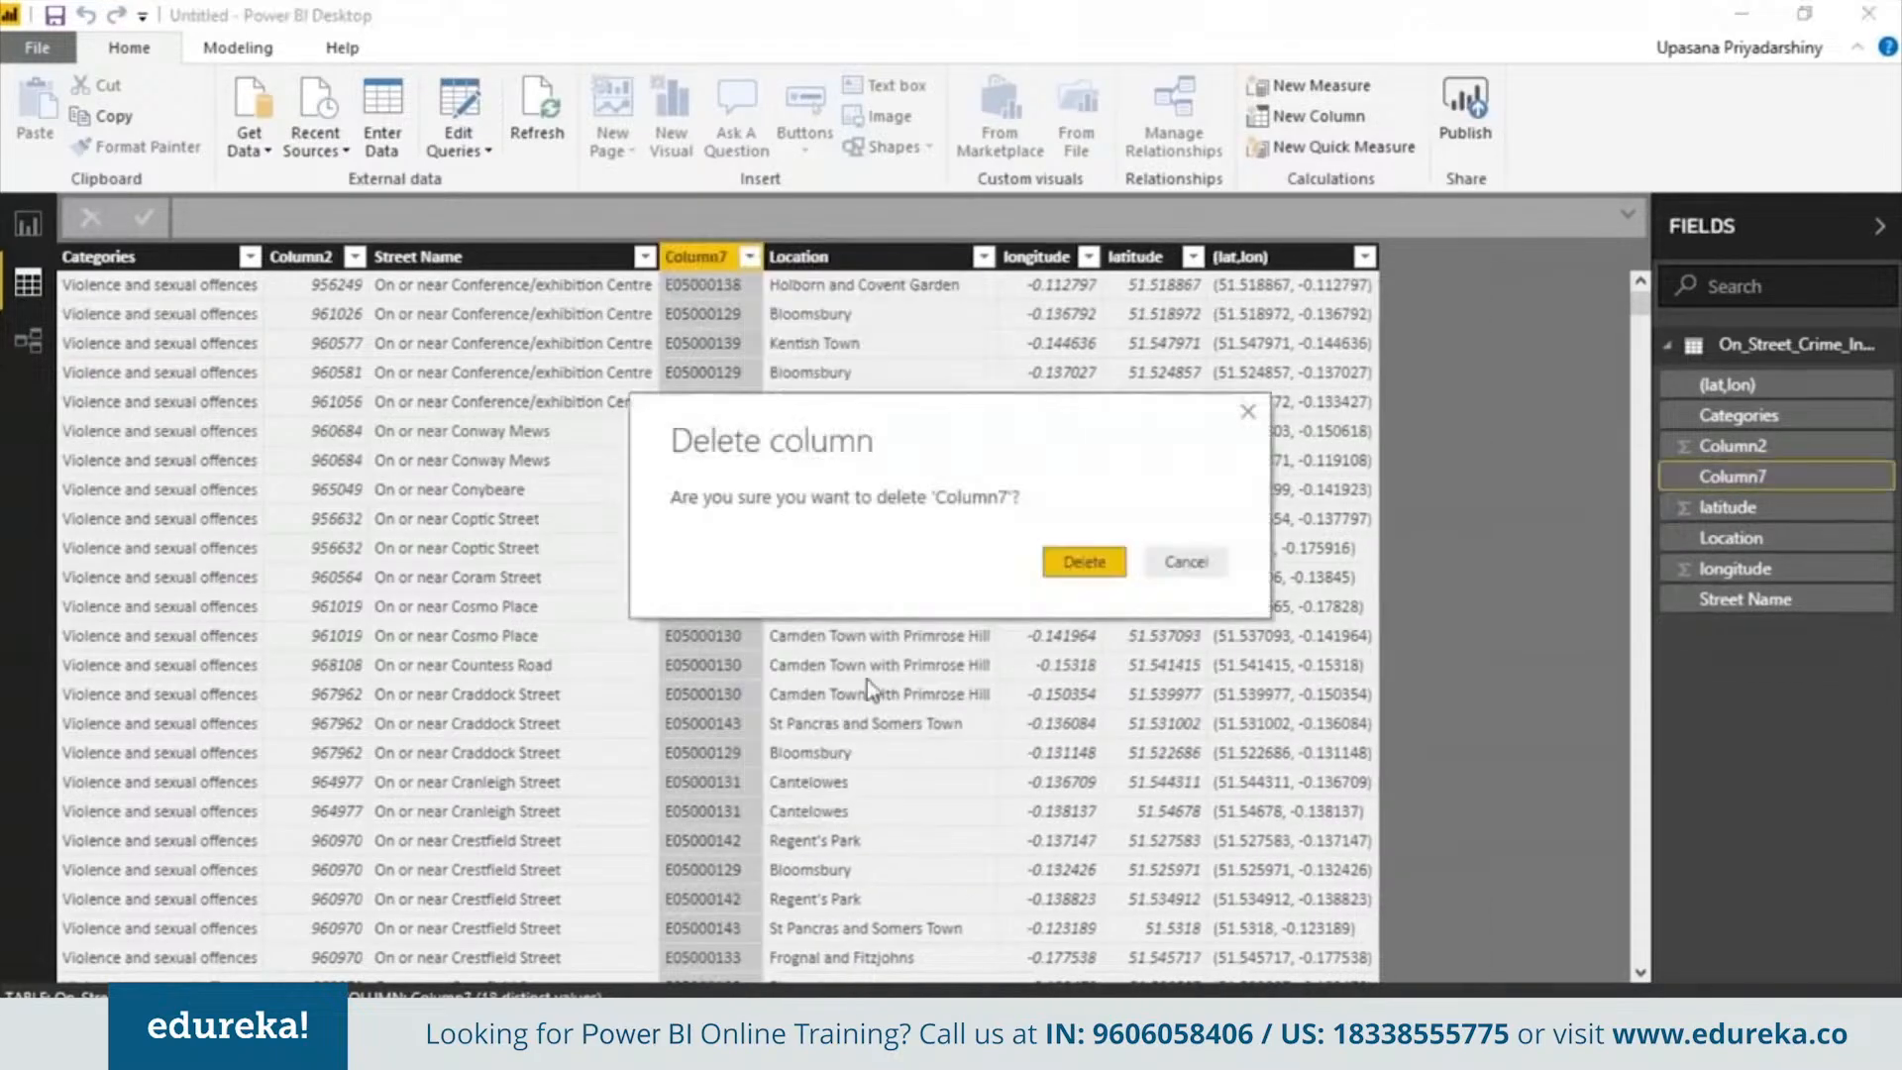
click(1083, 562)
Delete Column2 from the table
right_click(315, 257)
click(386, 688)
click(1084, 562)
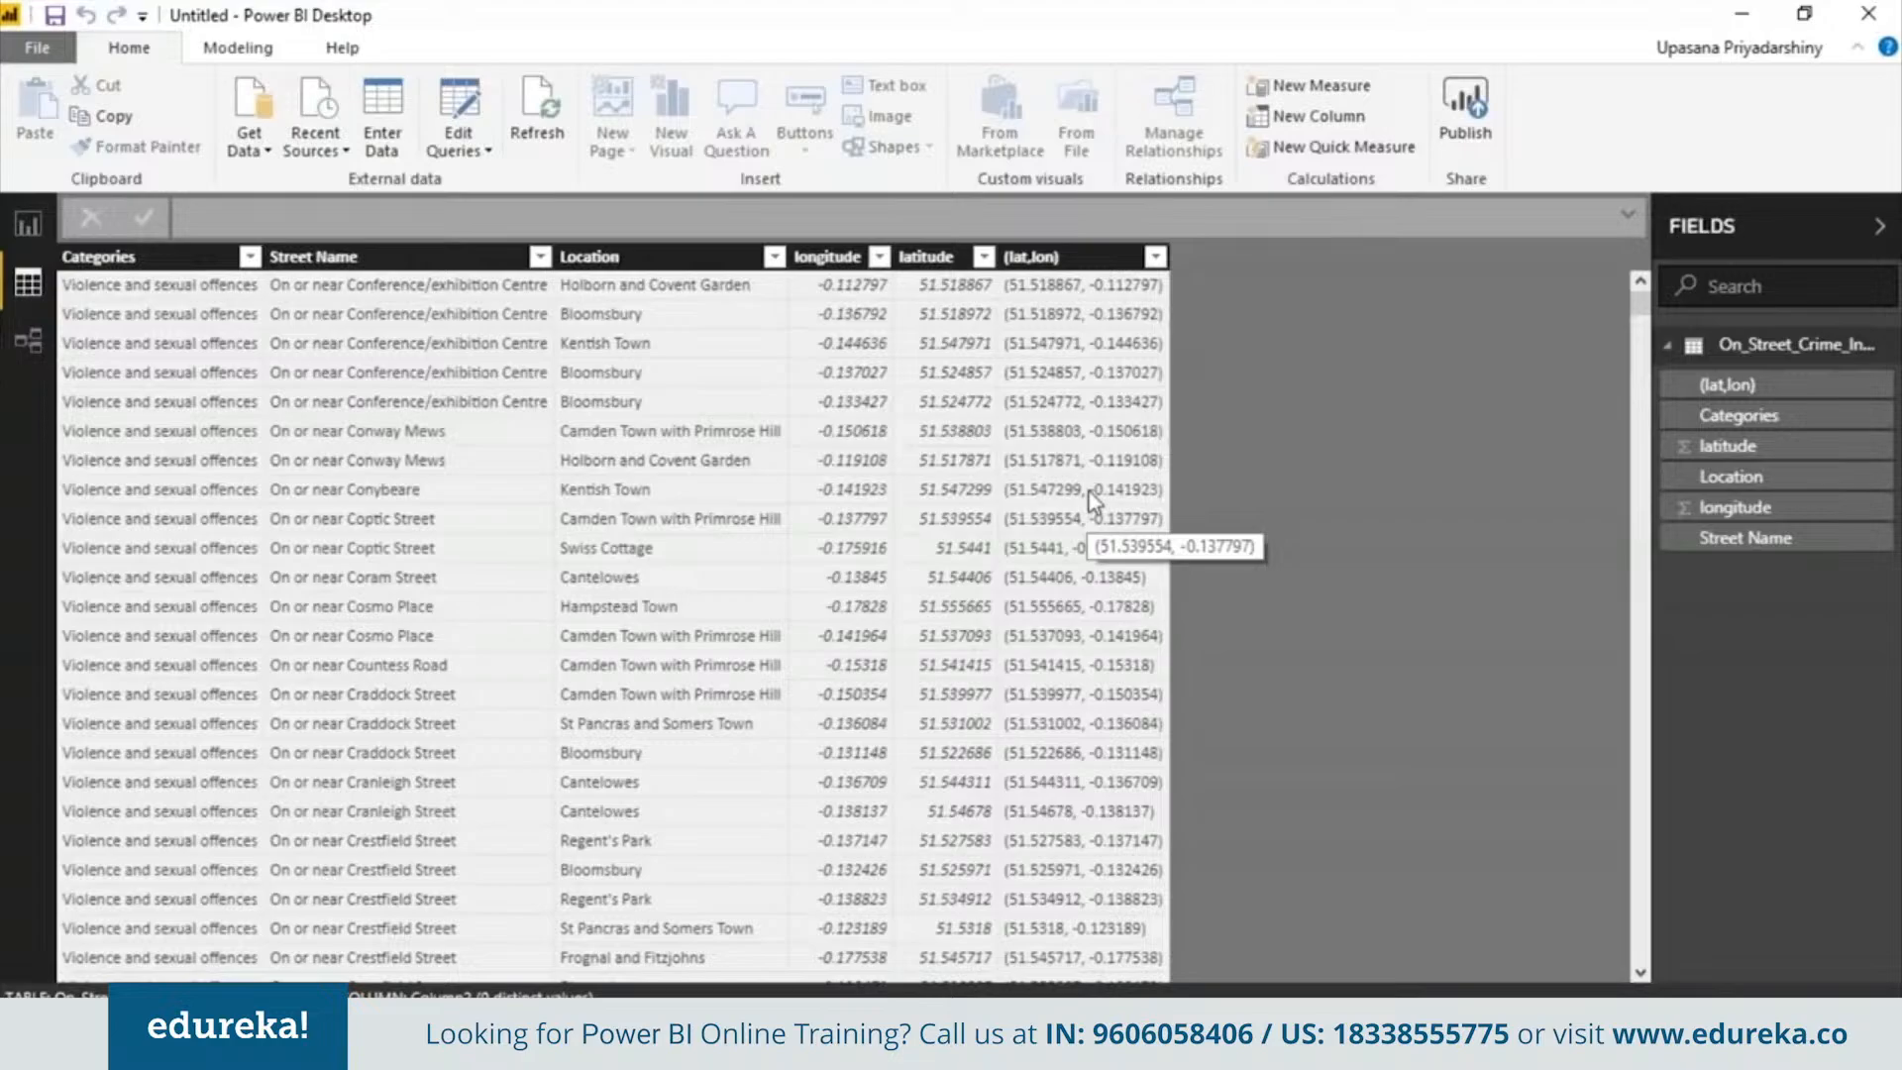
Hide the (lat,lon) column in report view
right_click(1154, 257)
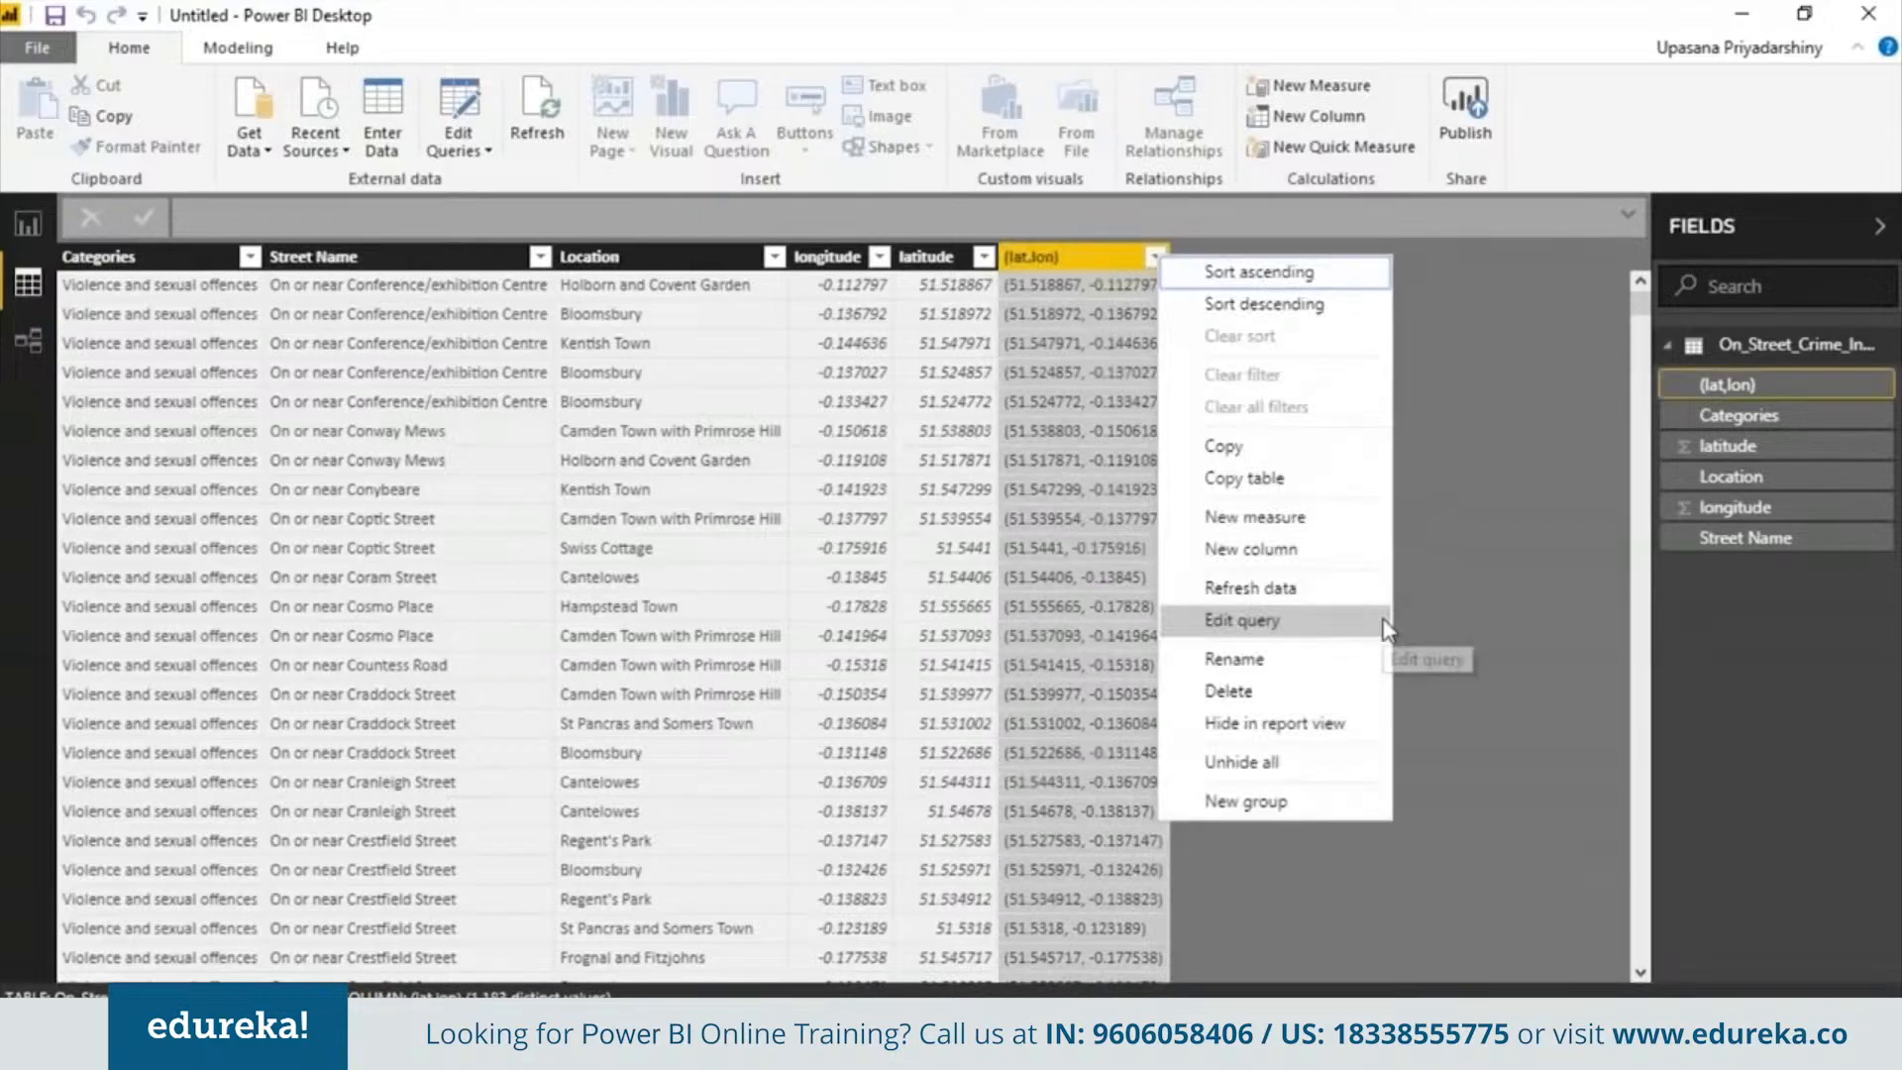
click(1367, 724)
click(959, 460)
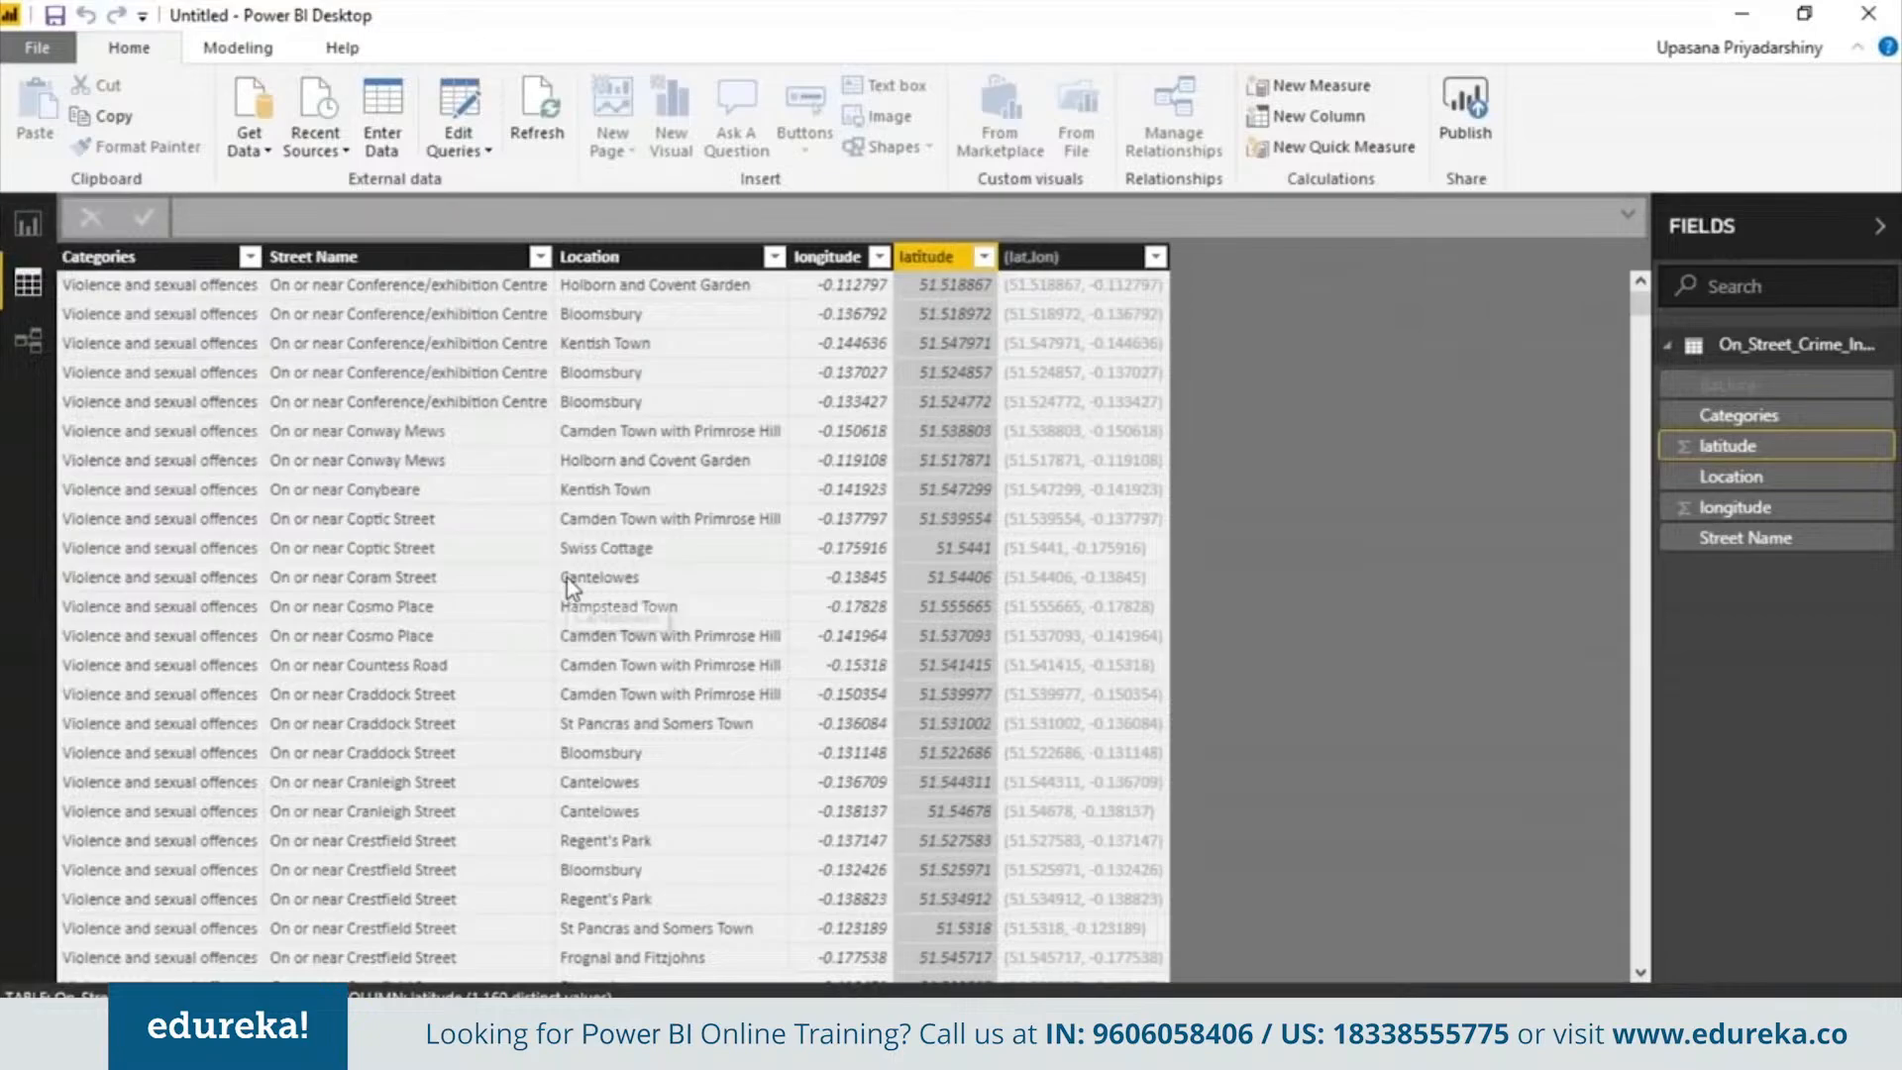
key(Left)
key(Left)
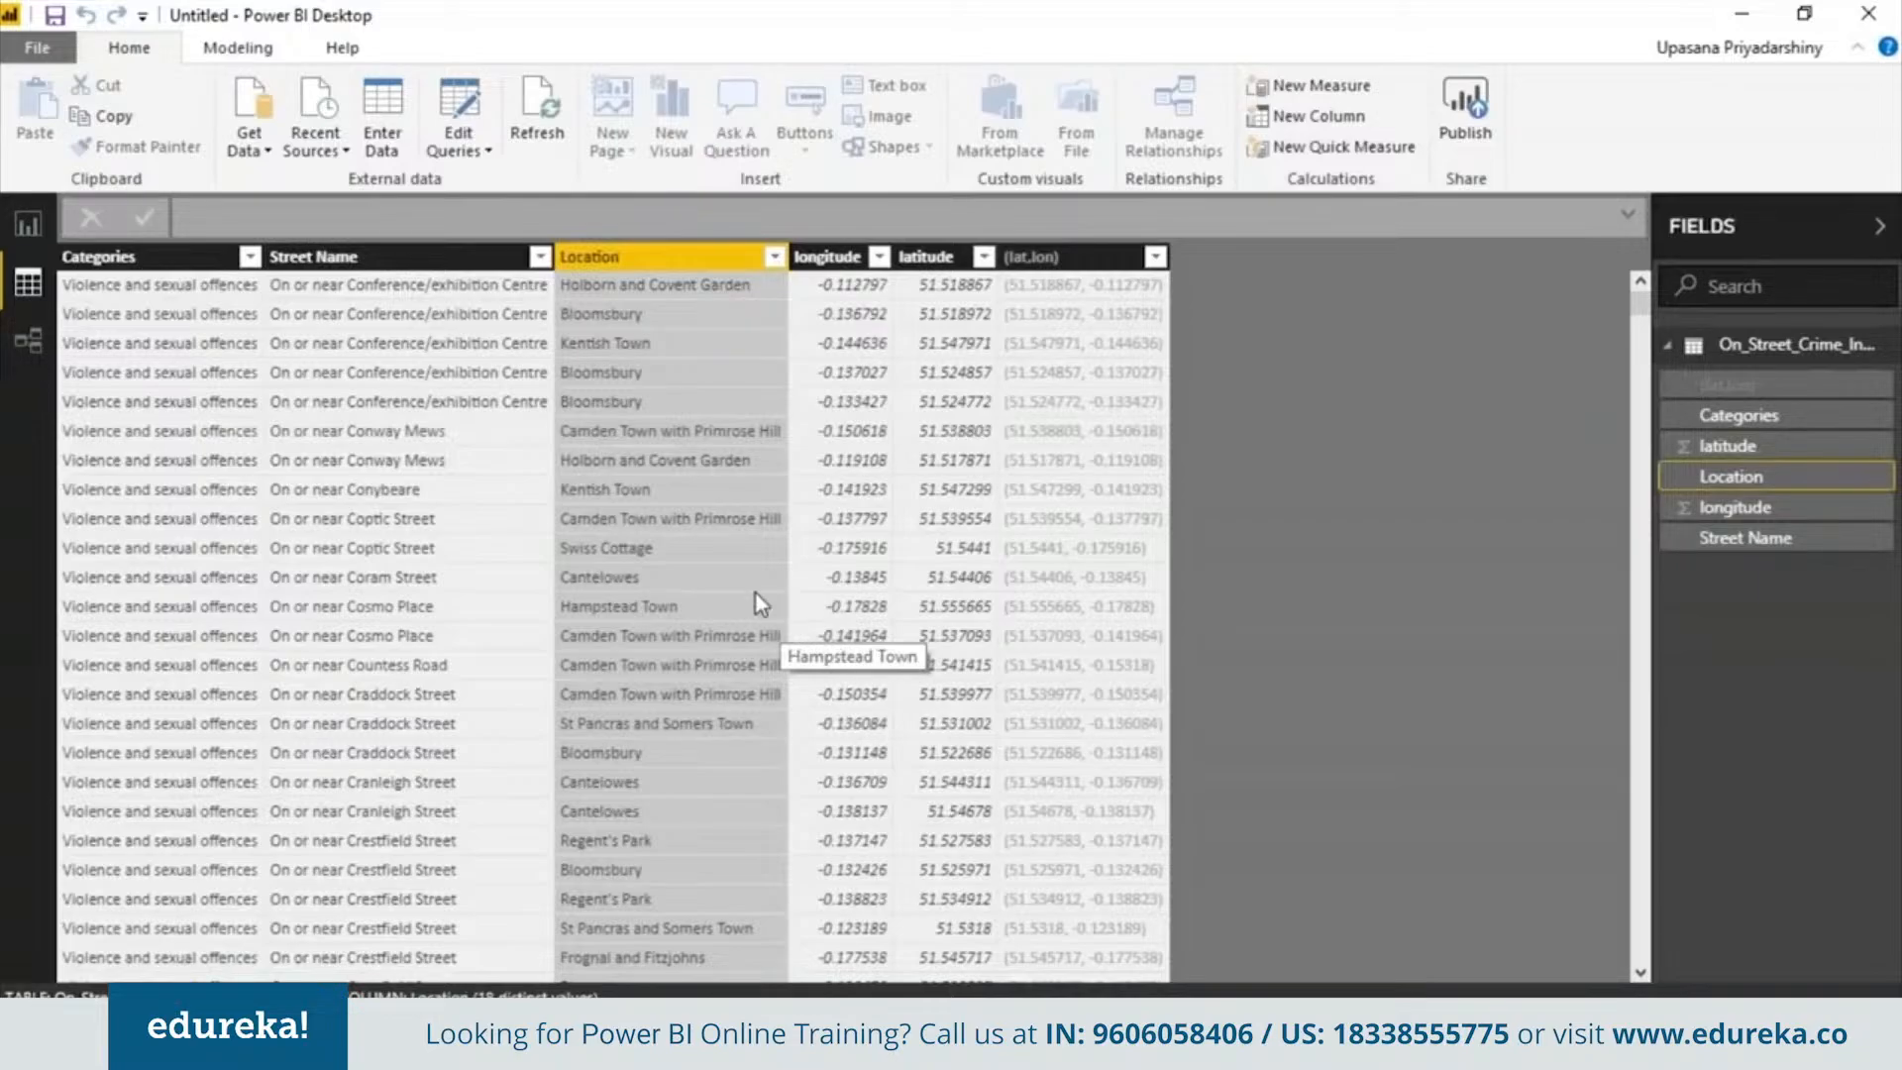
Add a calculated column defined as count = 1 to the crime table
click(237, 48)
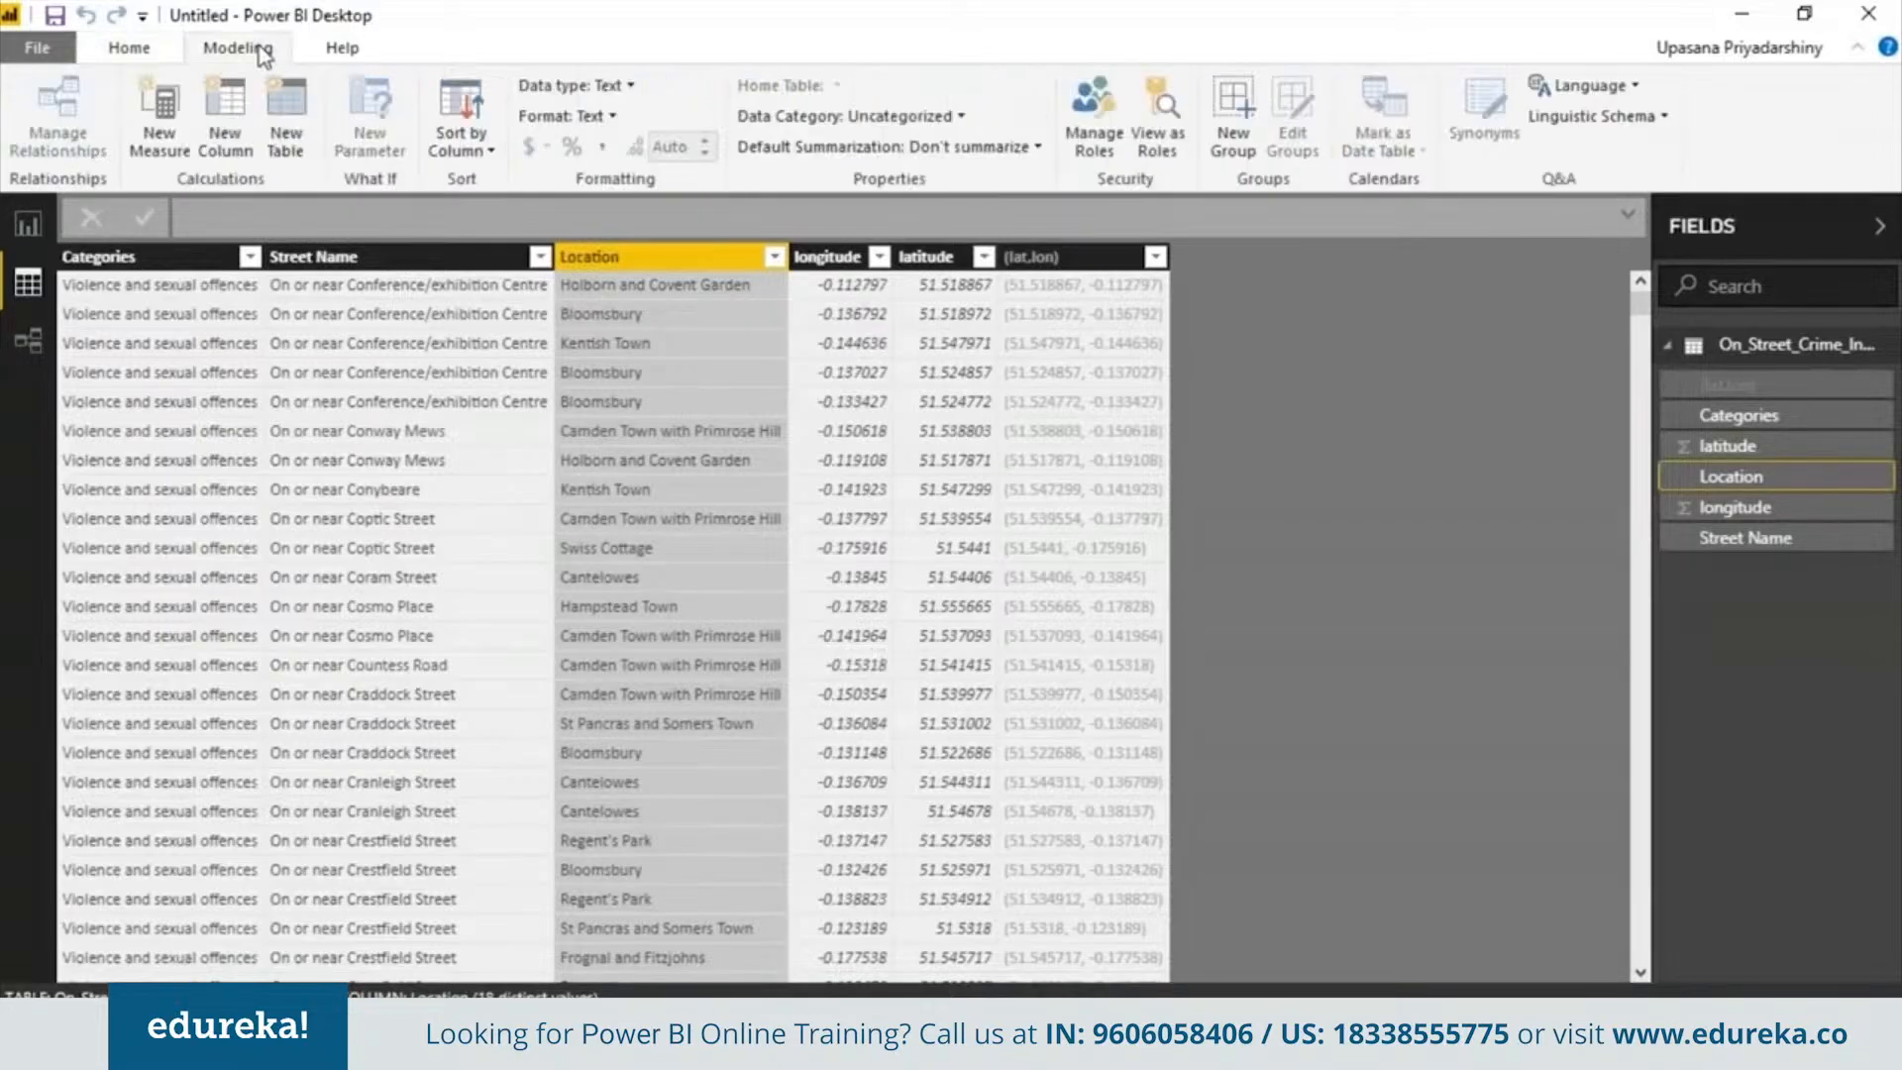
click(226, 117)
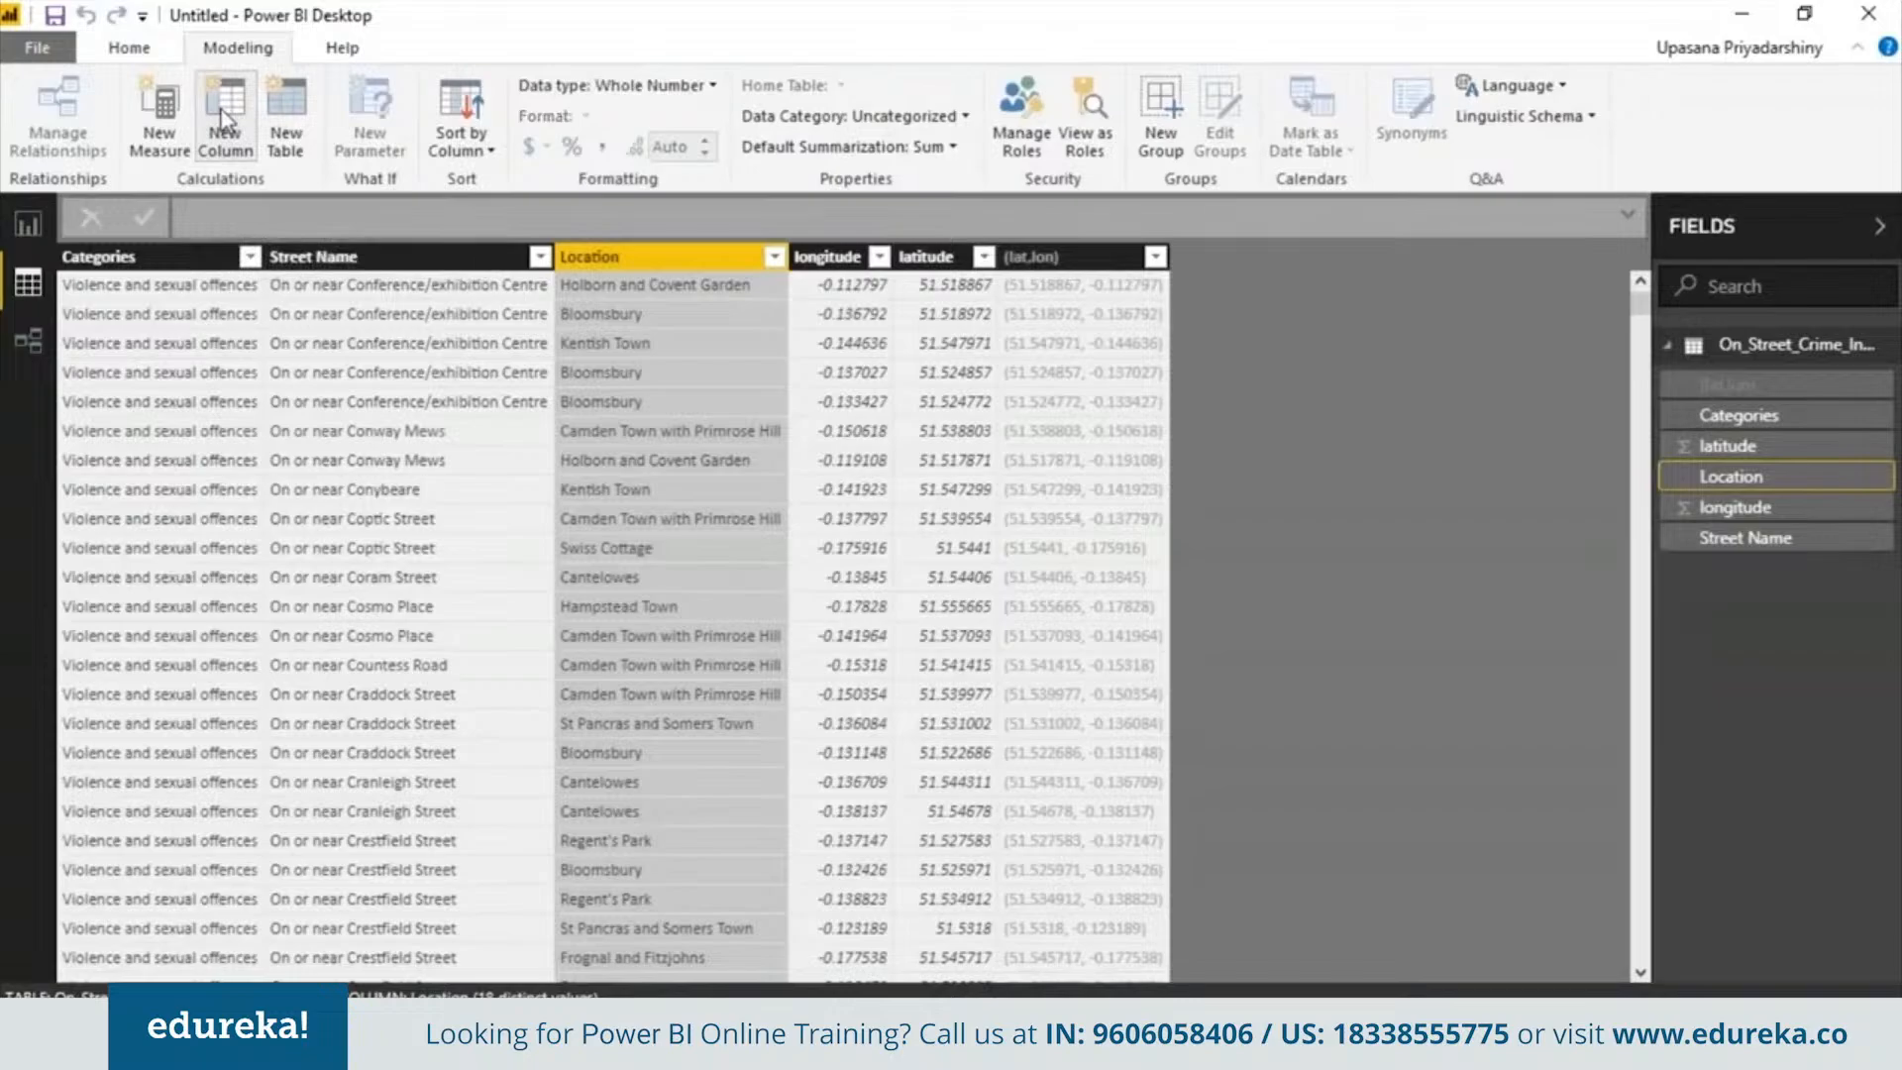
text(count = 1)
key(Return)
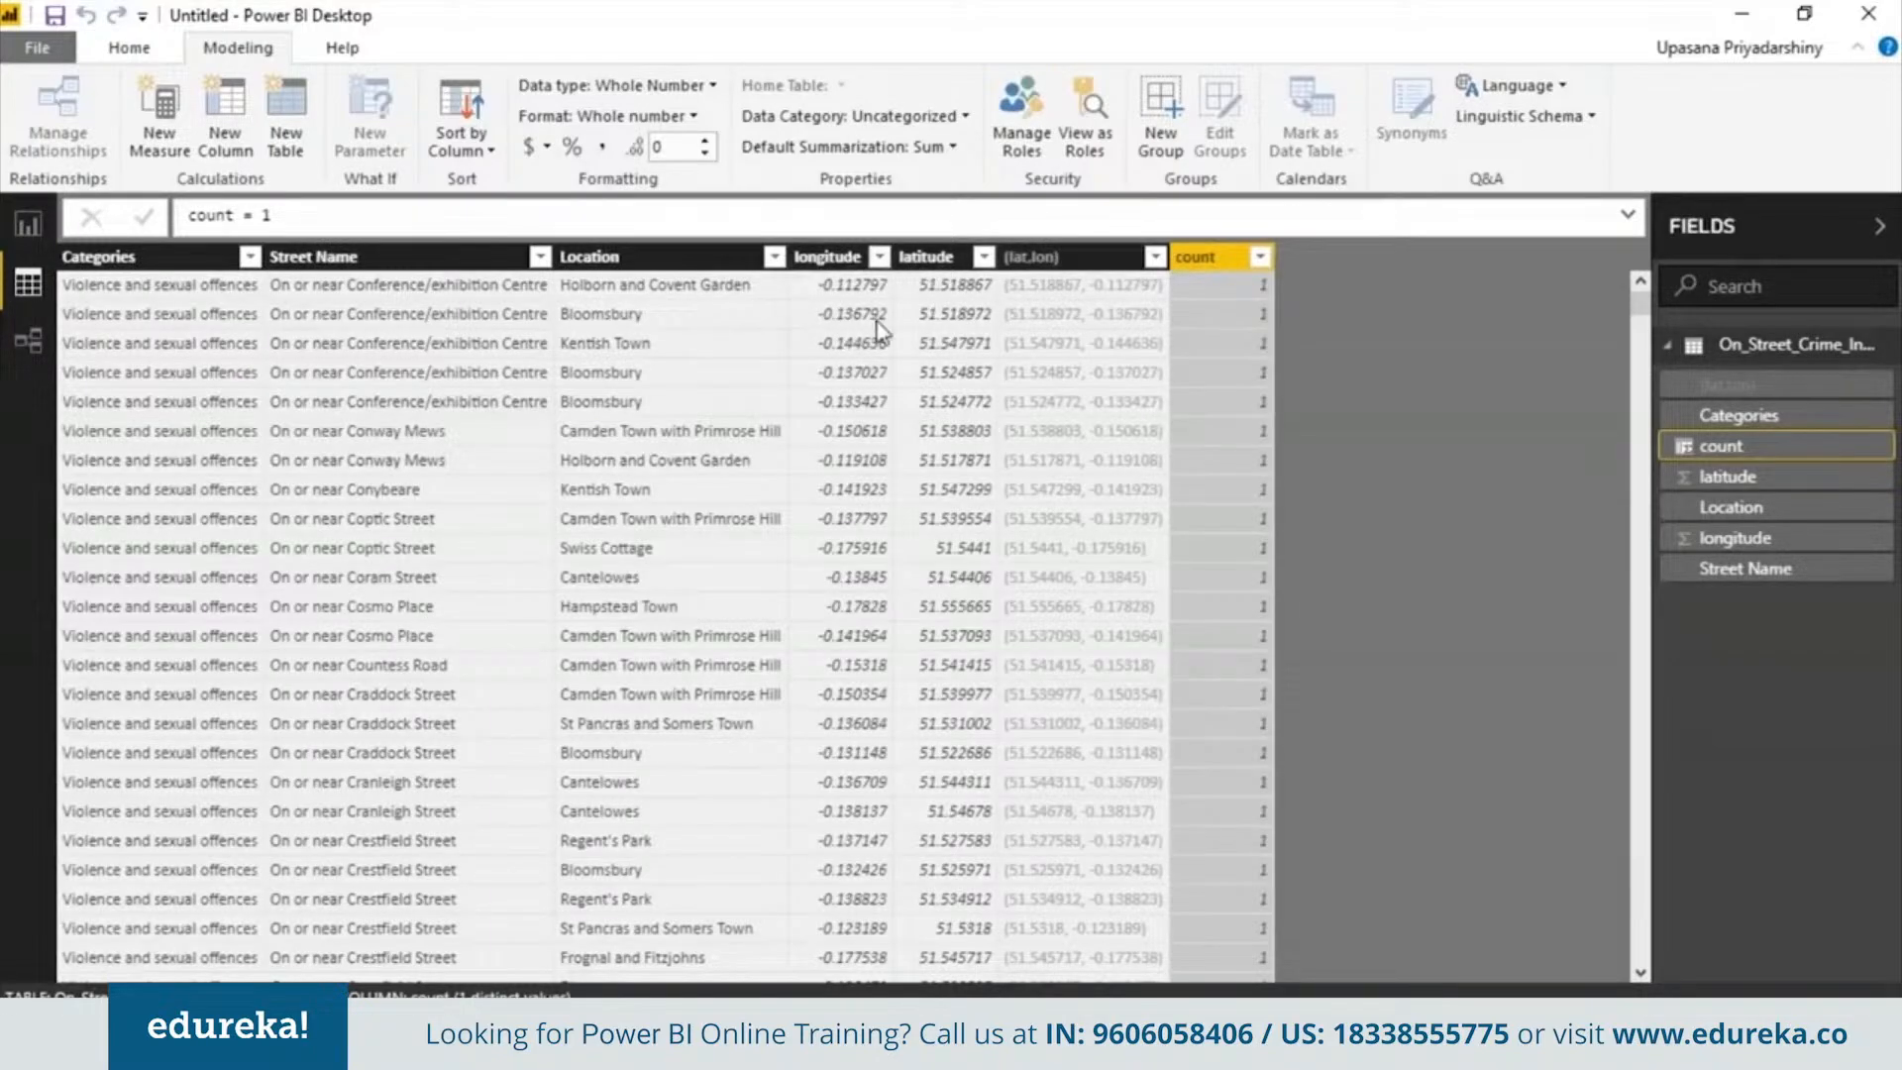
Set the data category of the longitude column to Longitude and of the latitude column to Latitude
click(830, 257)
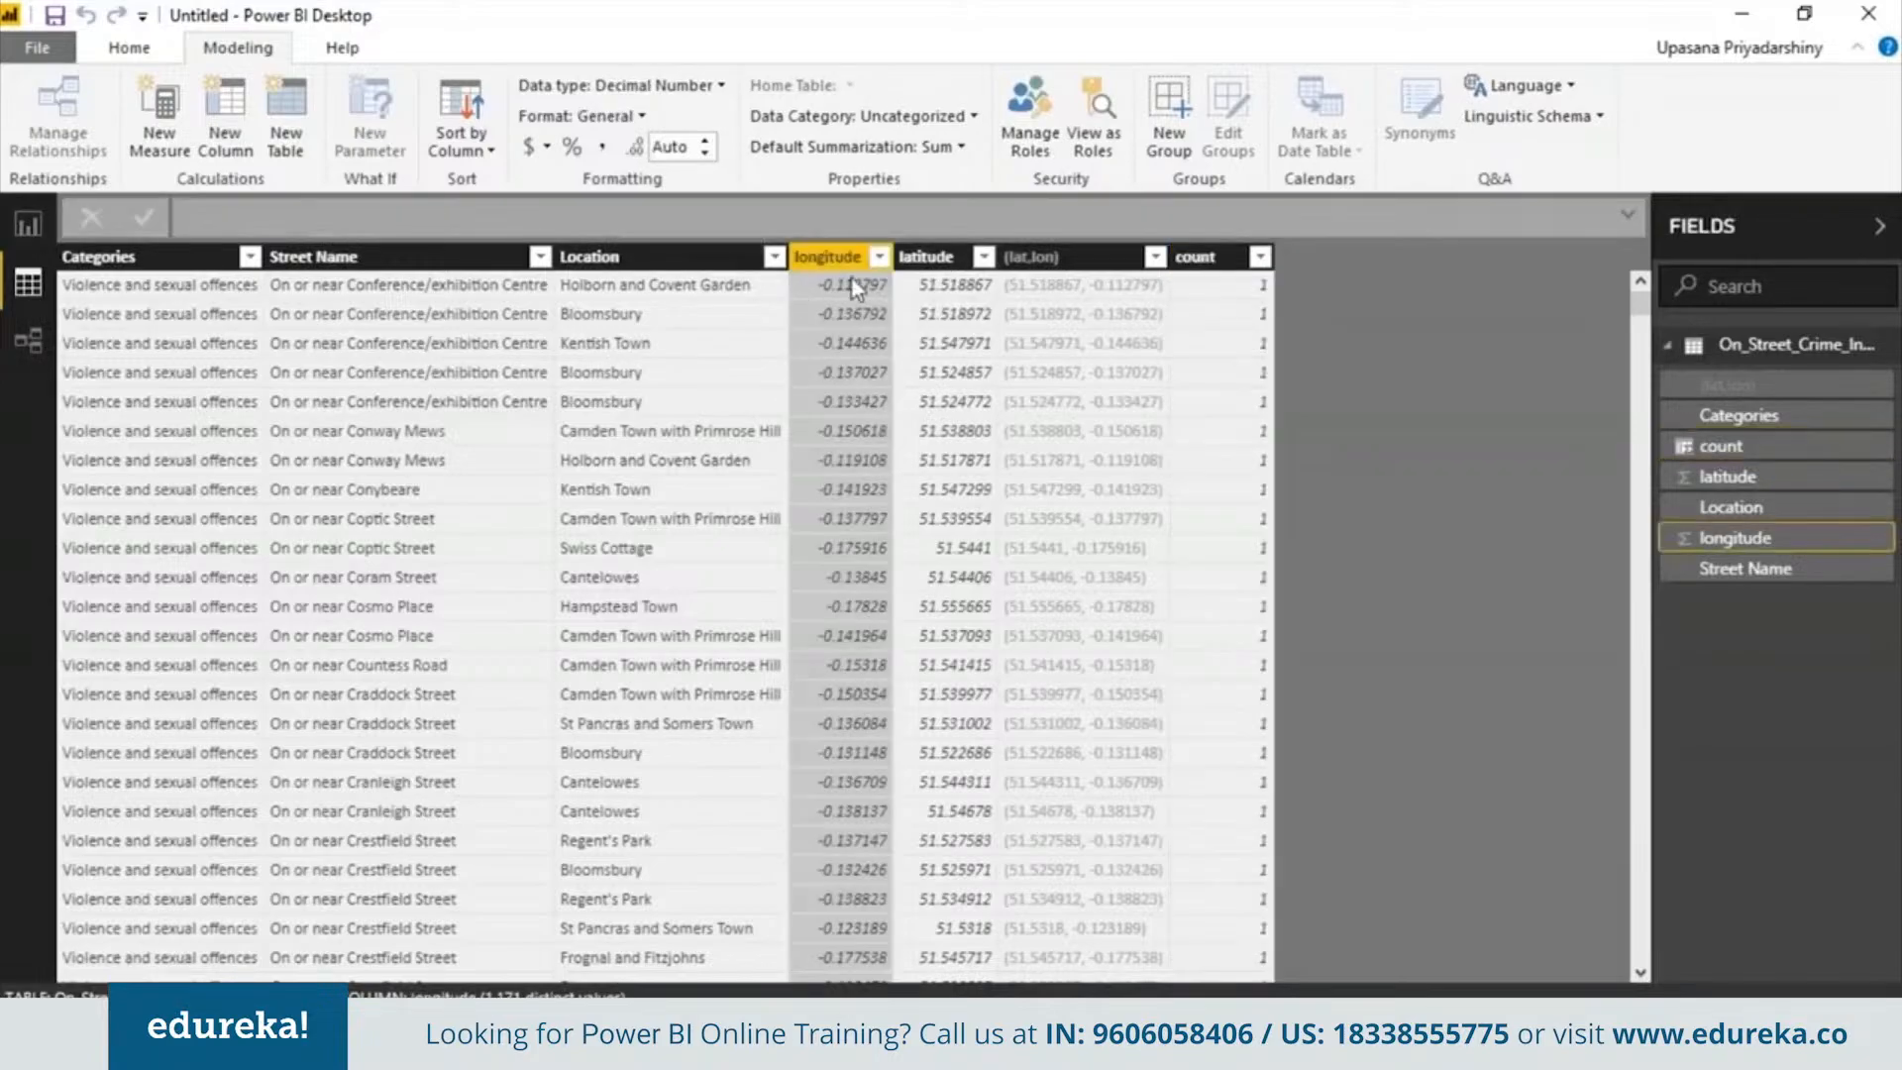
click(879, 259)
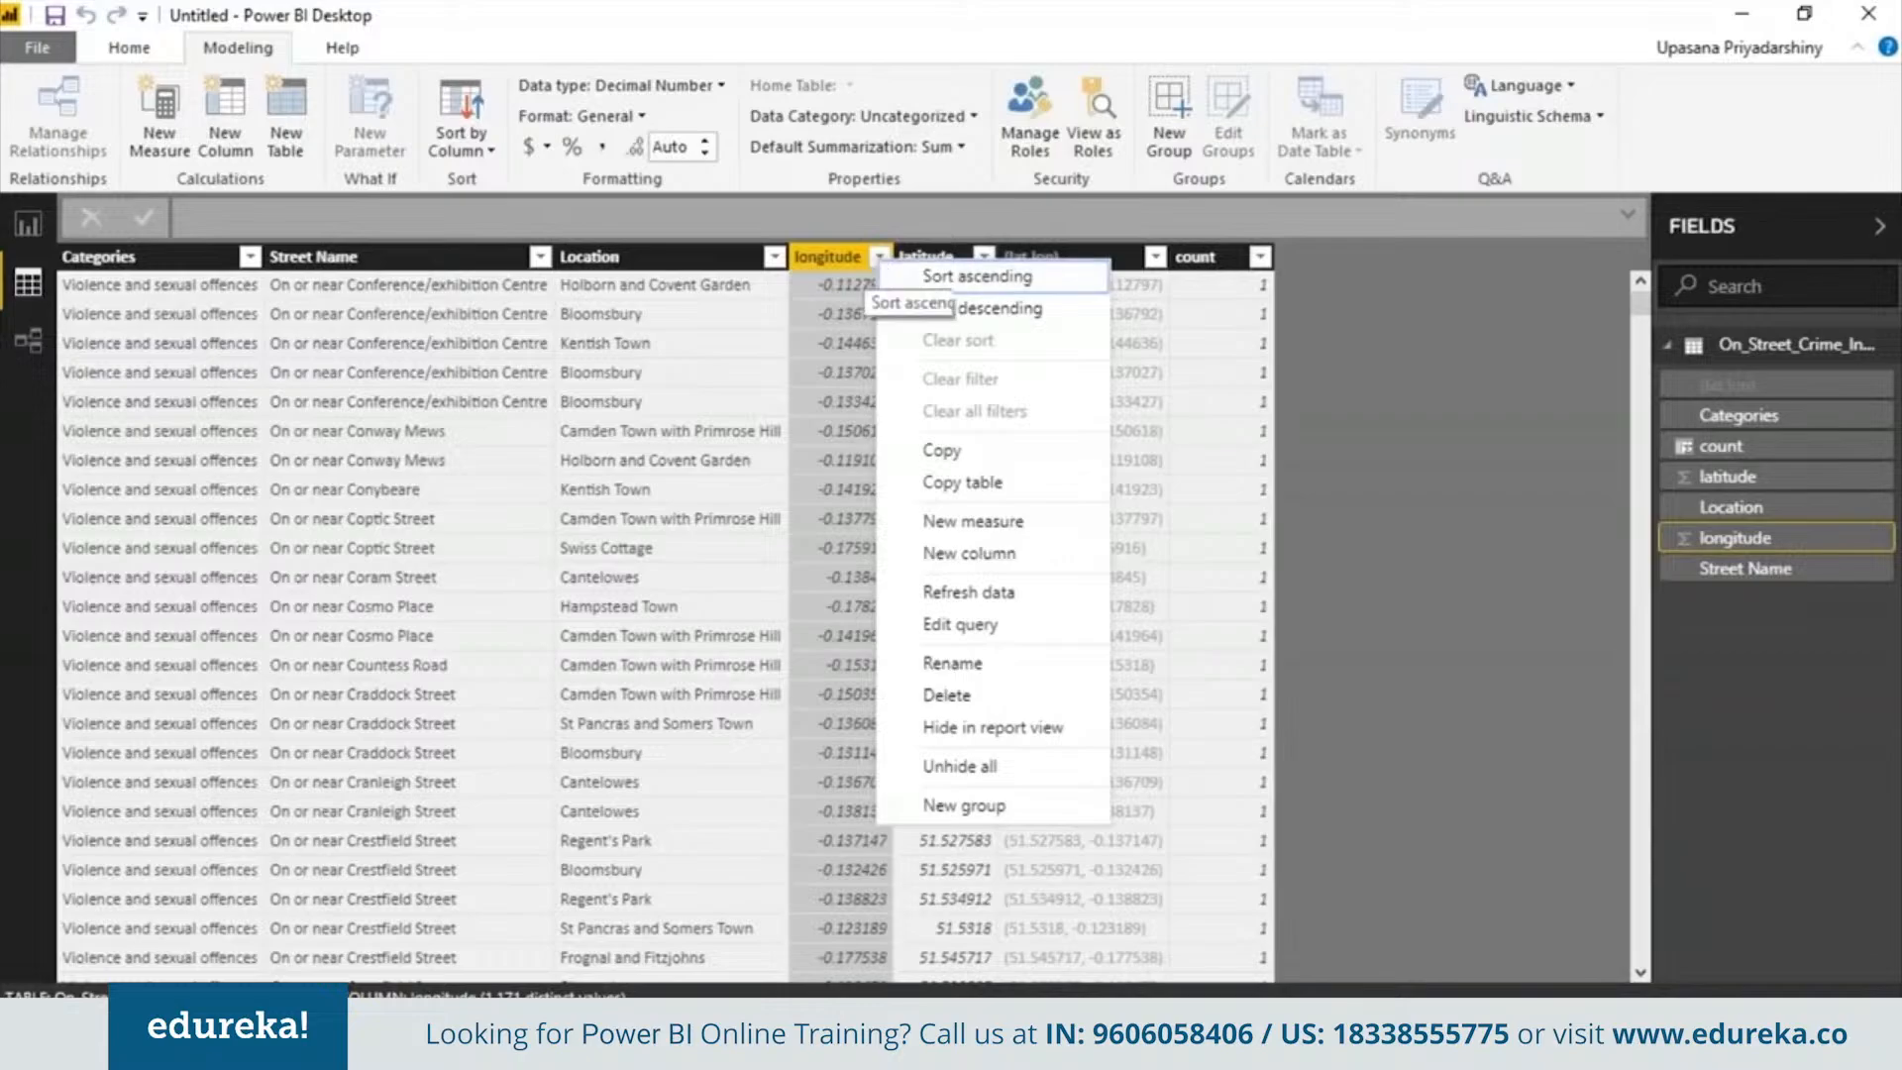
click(879, 258)
click(921, 116)
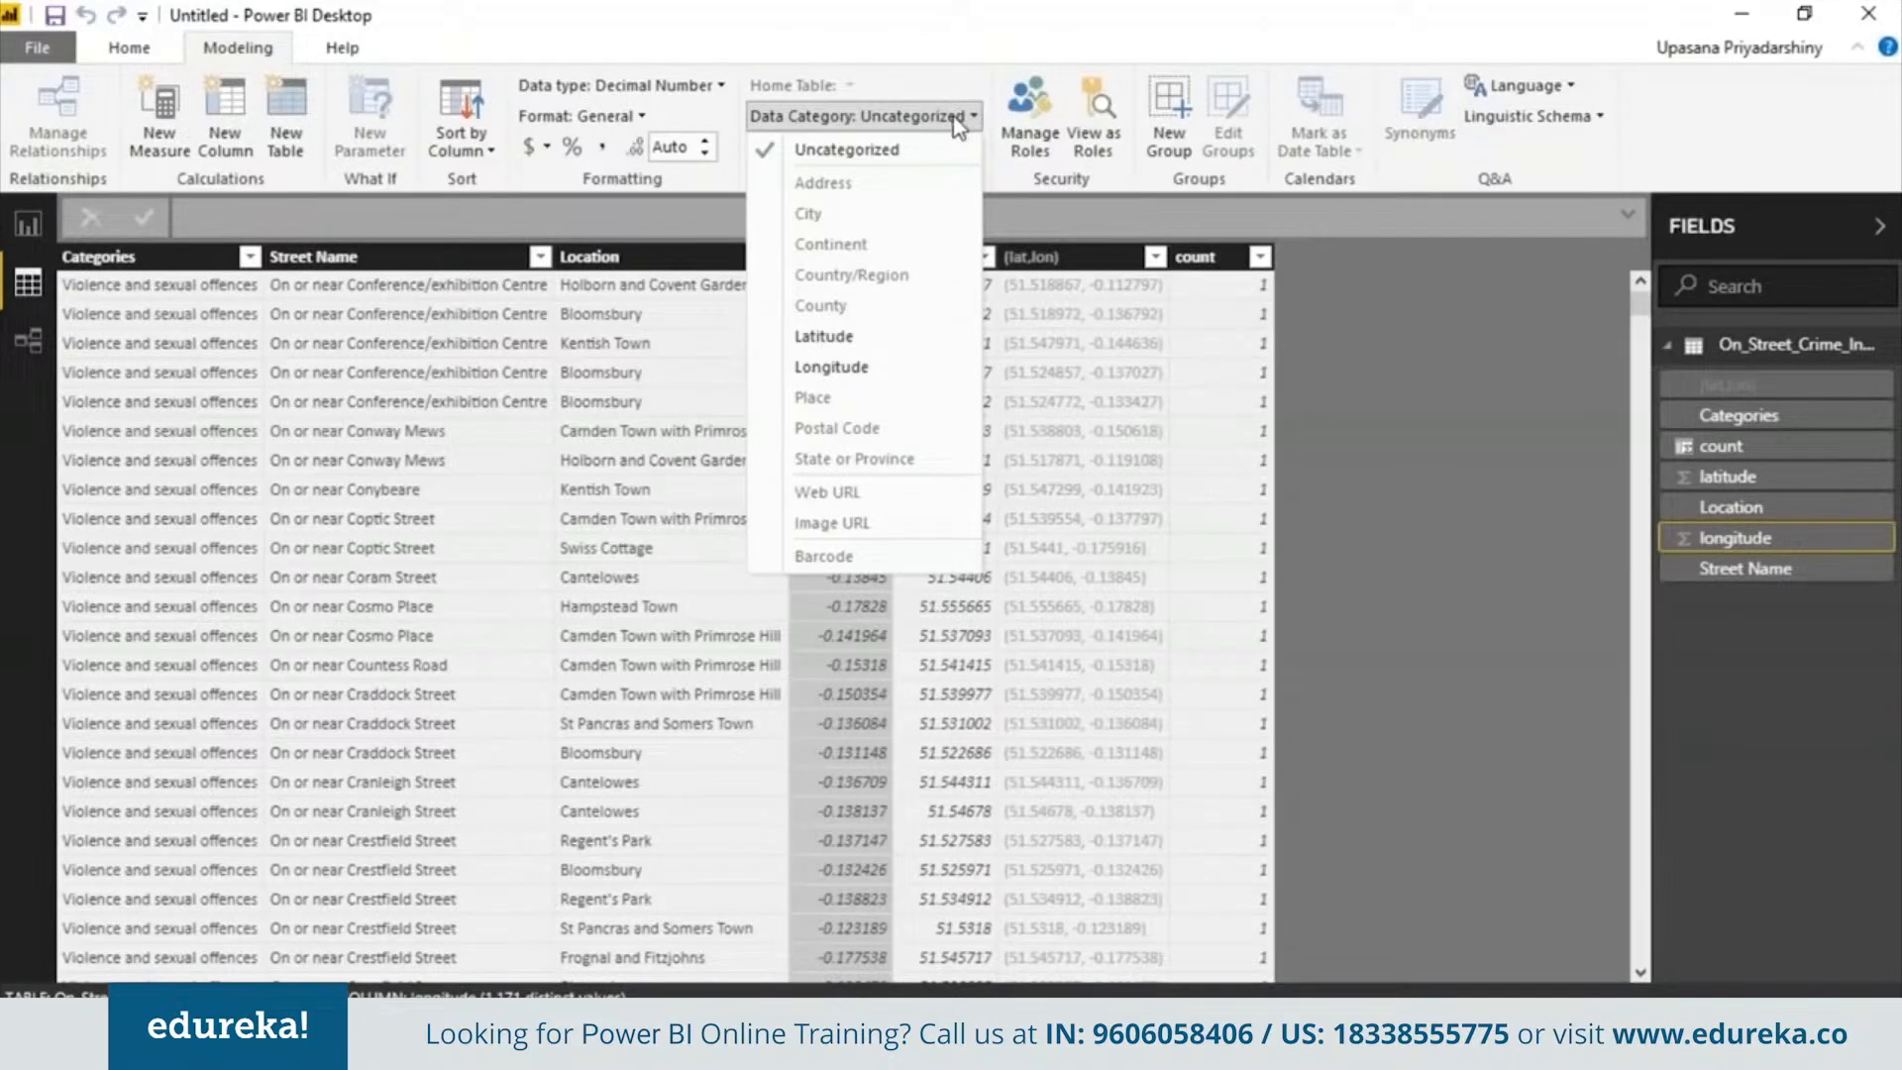
click(864, 367)
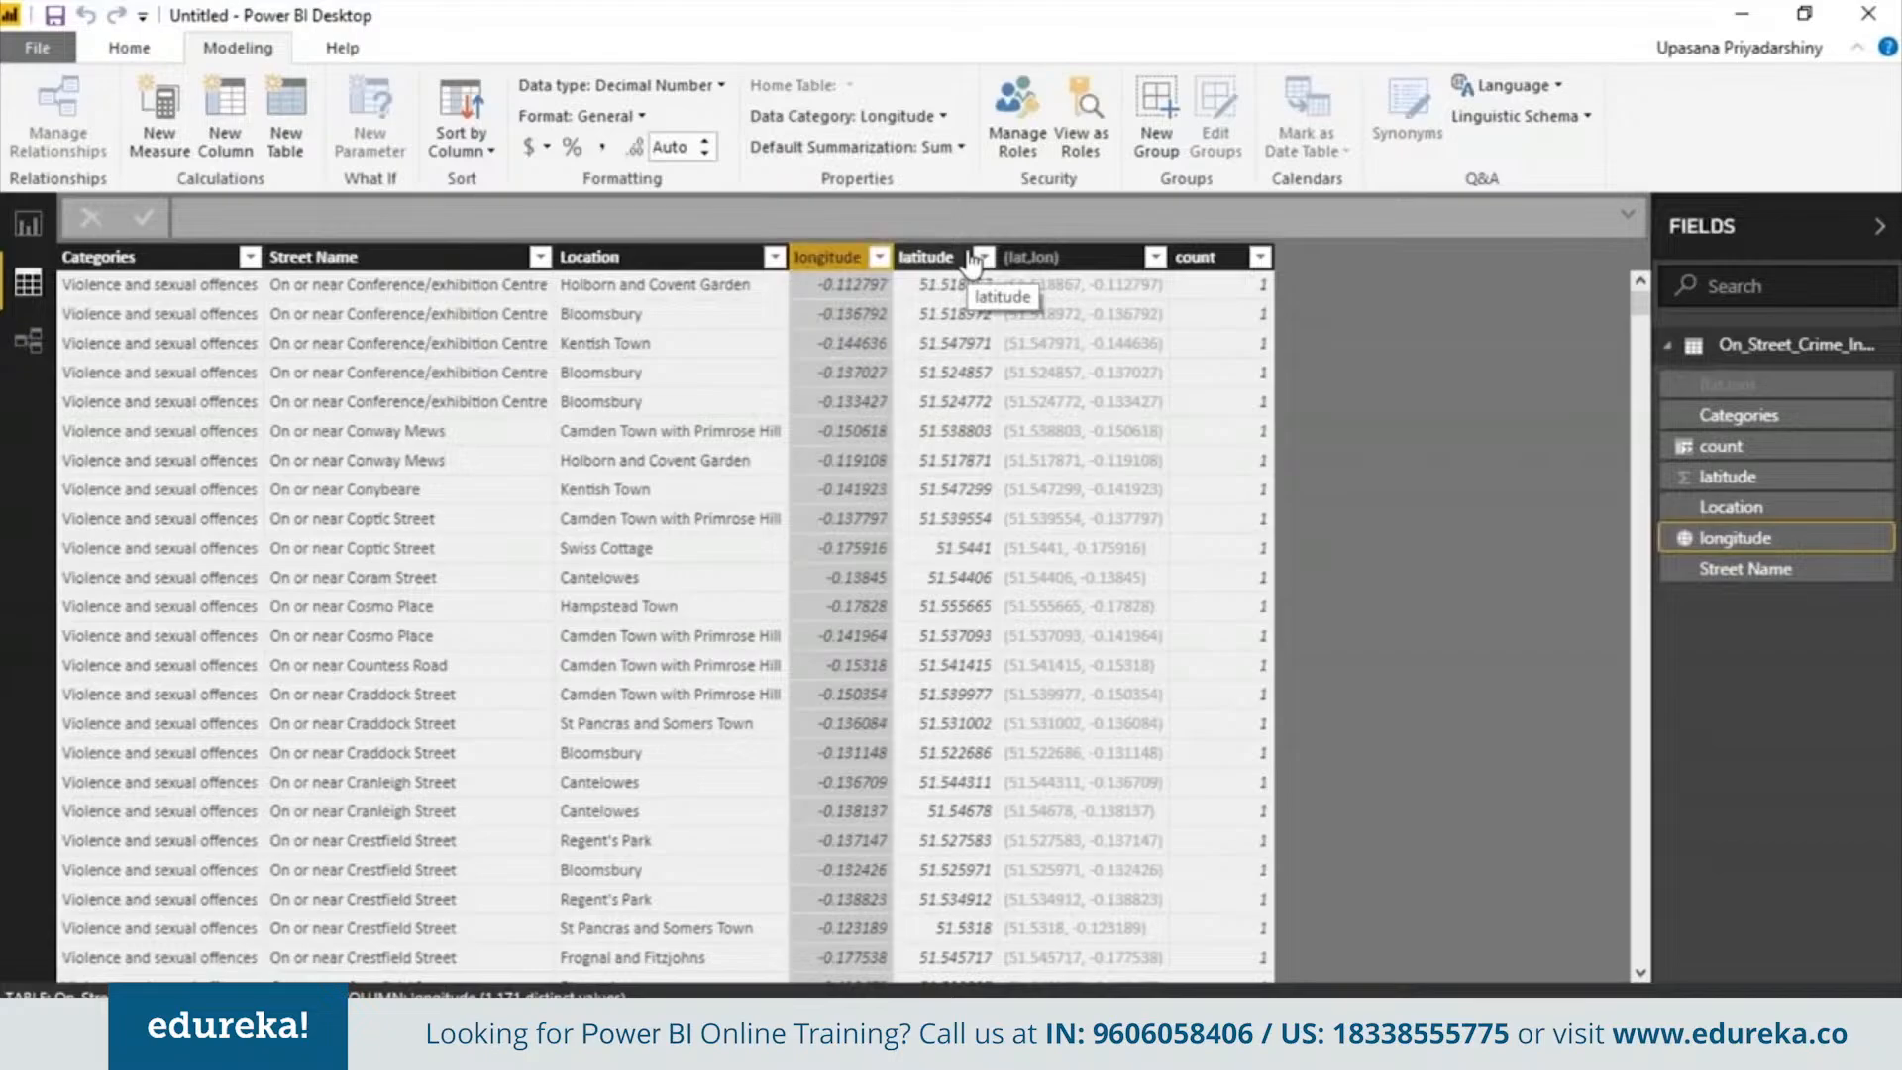
click(969, 260)
click(953, 115)
click(897, 335)
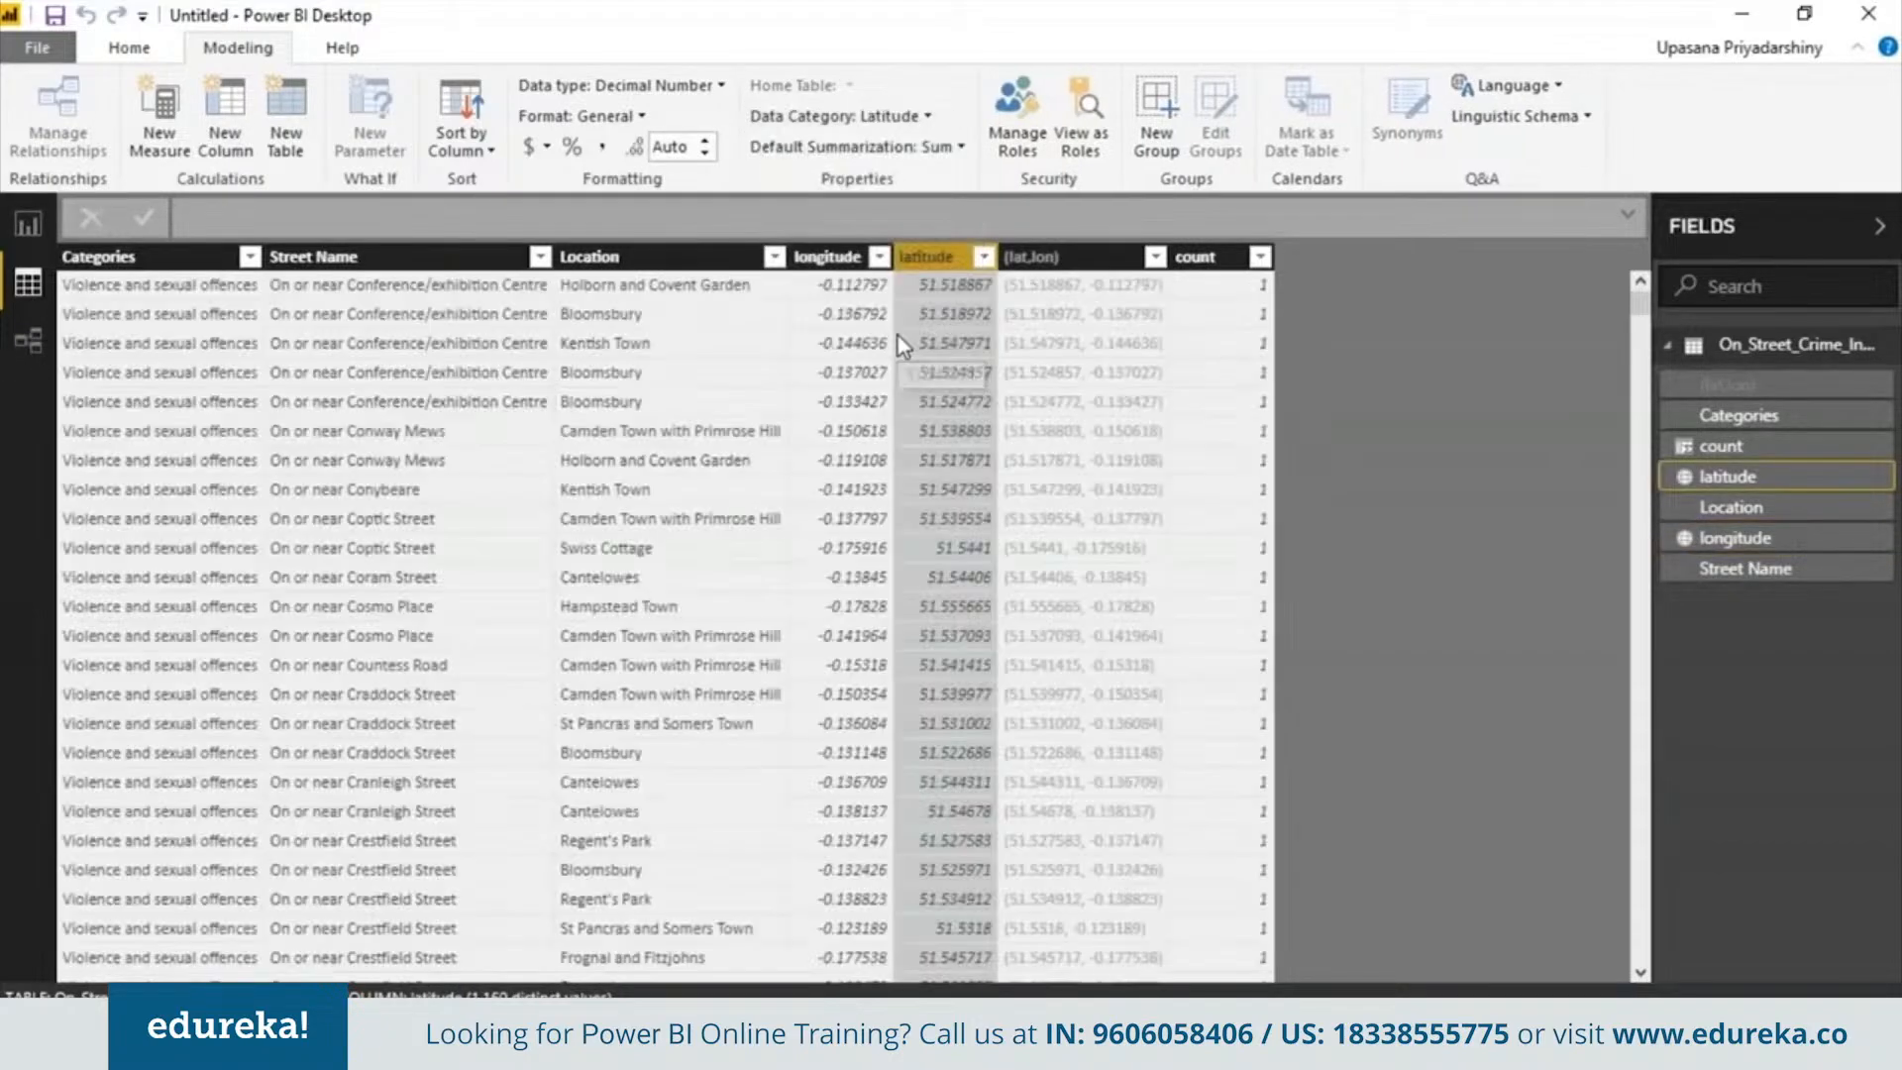
In report view, add a pie chart with Categories as legend and count as values, and enlarge it
click(673, 361)
click(477, 383)
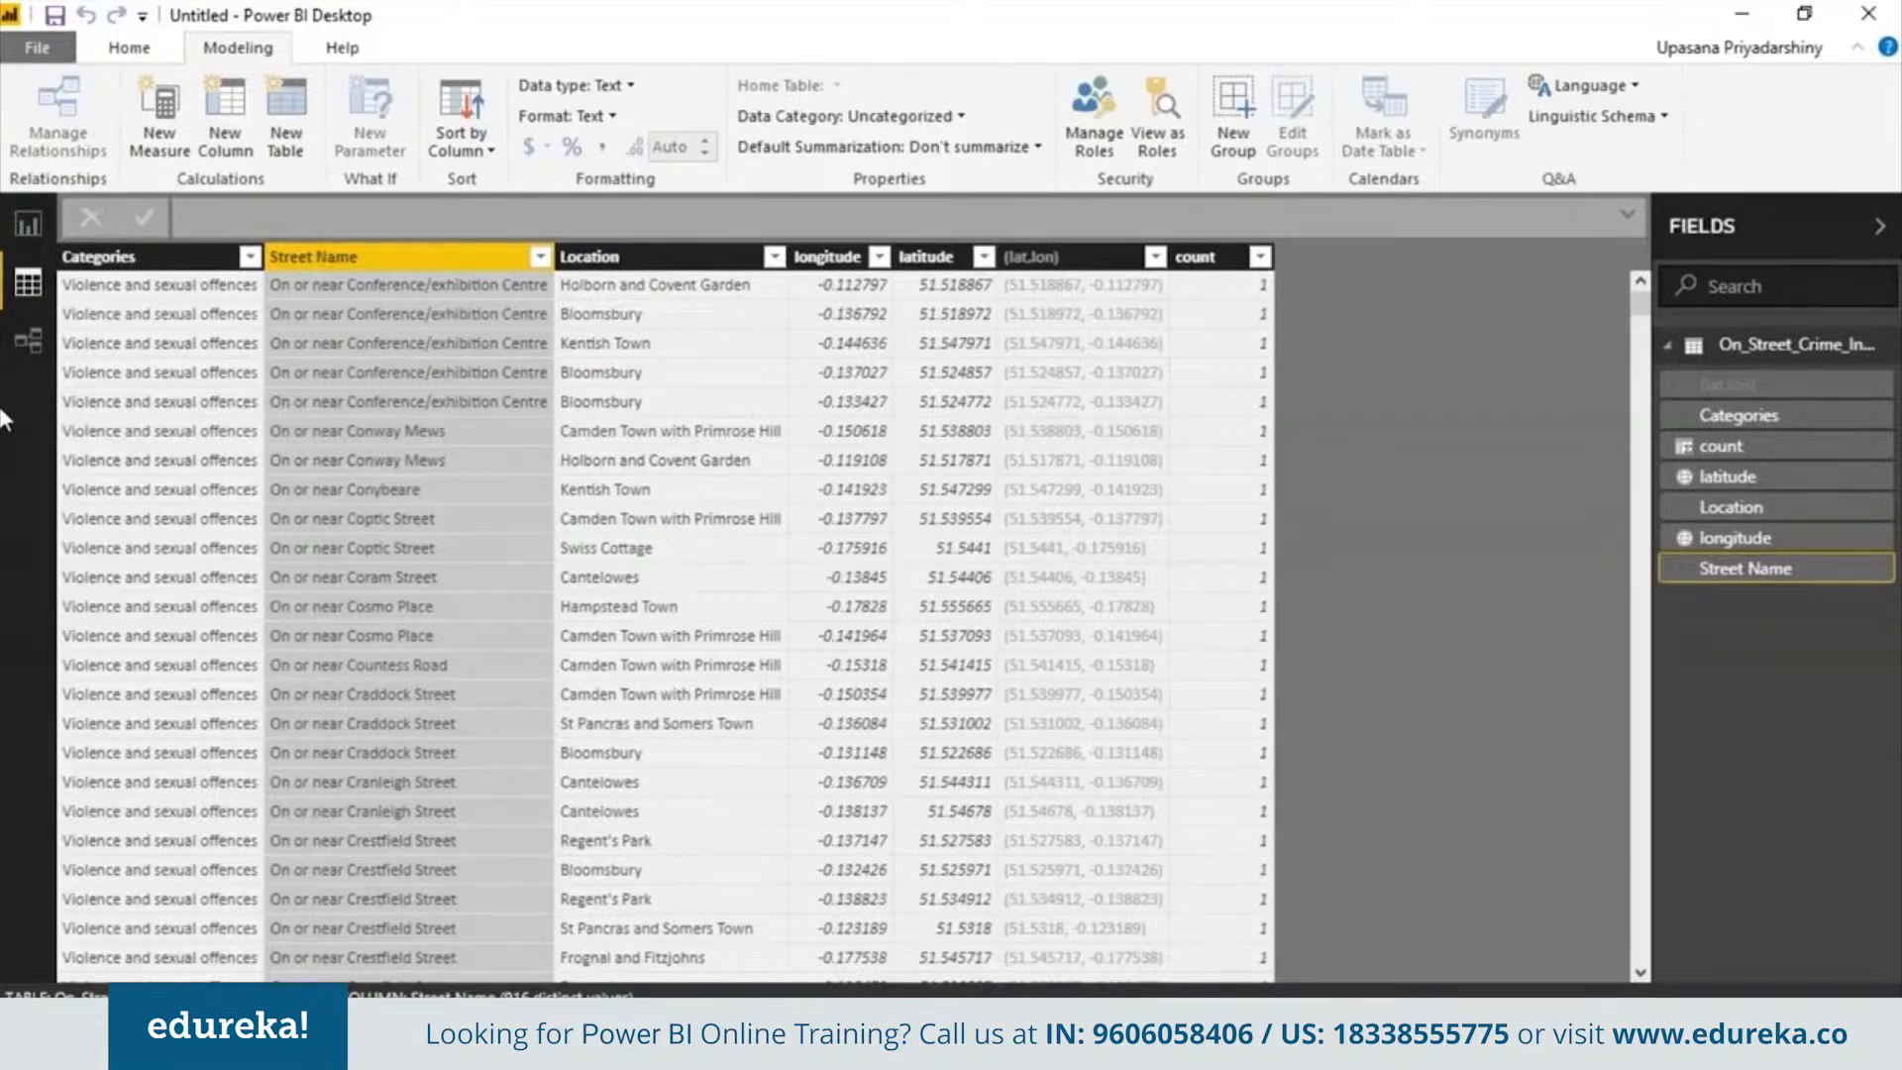
click(28, 226)
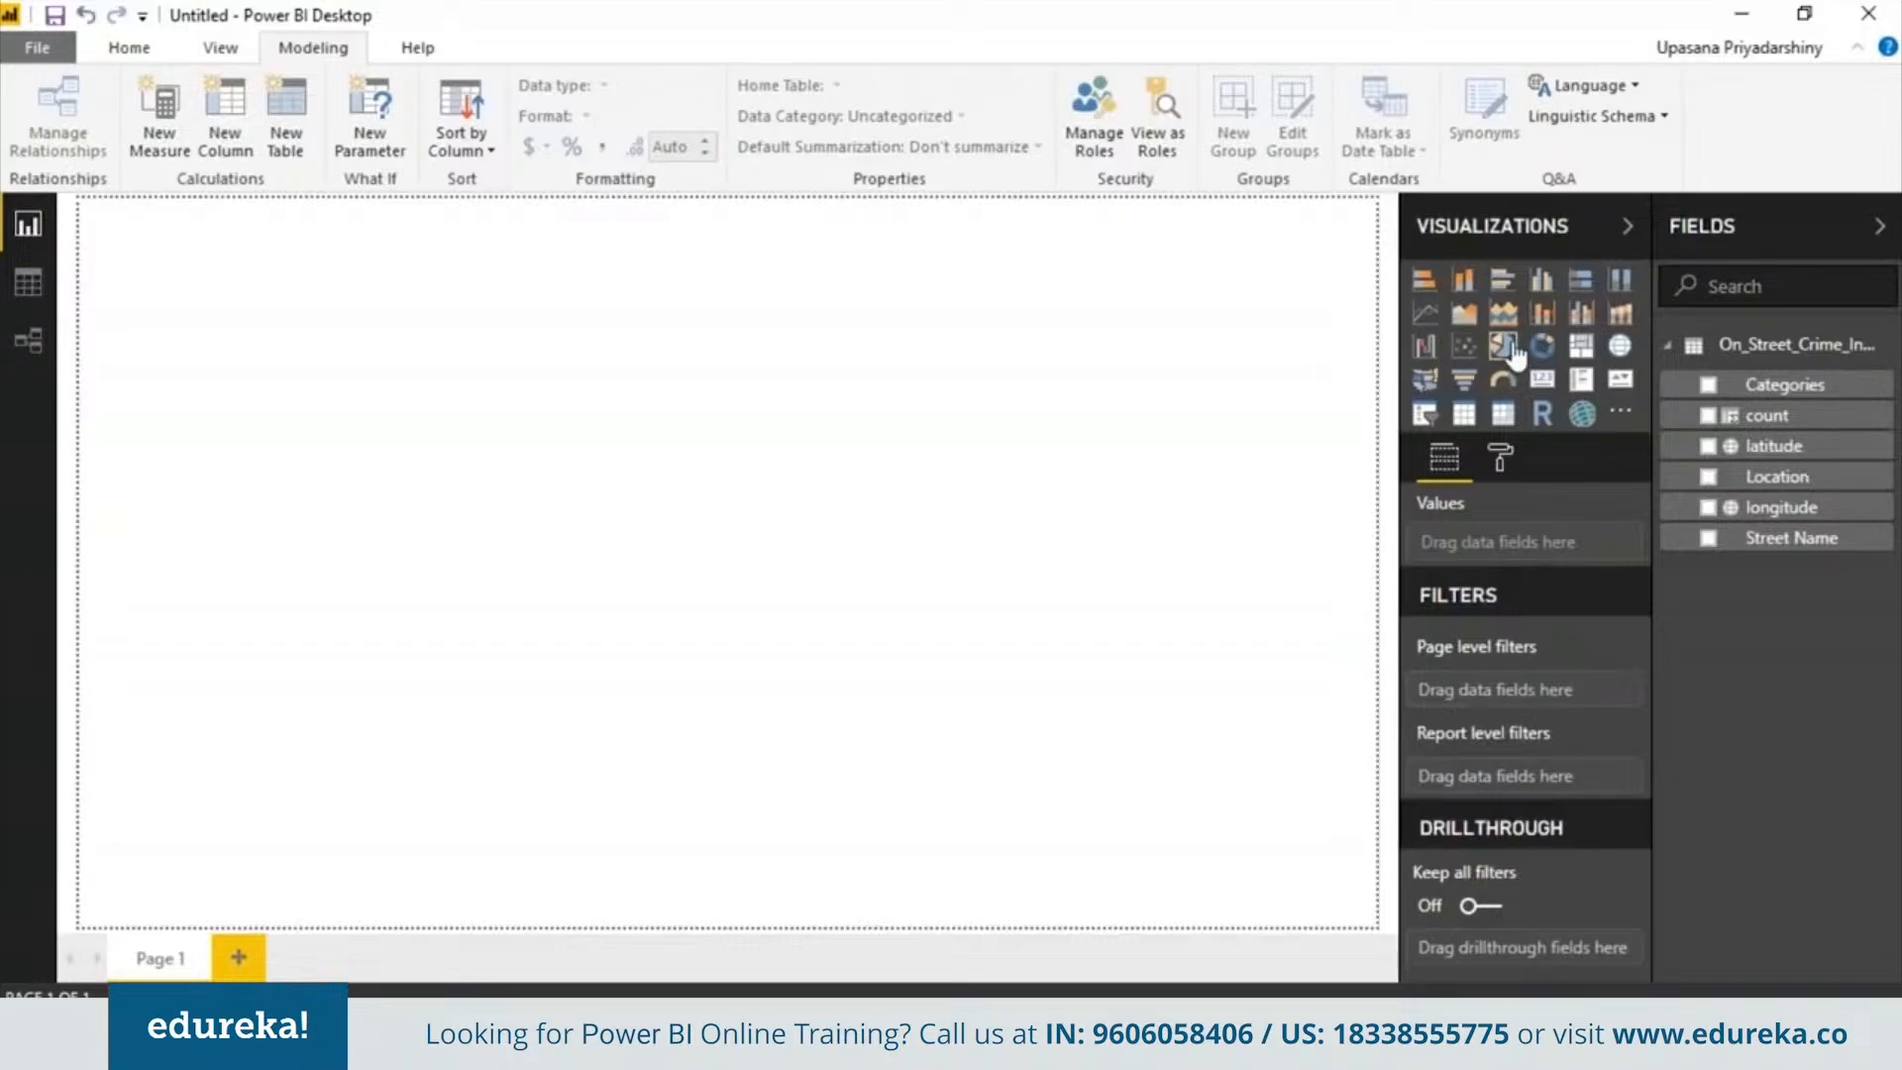
click(1512, 351)
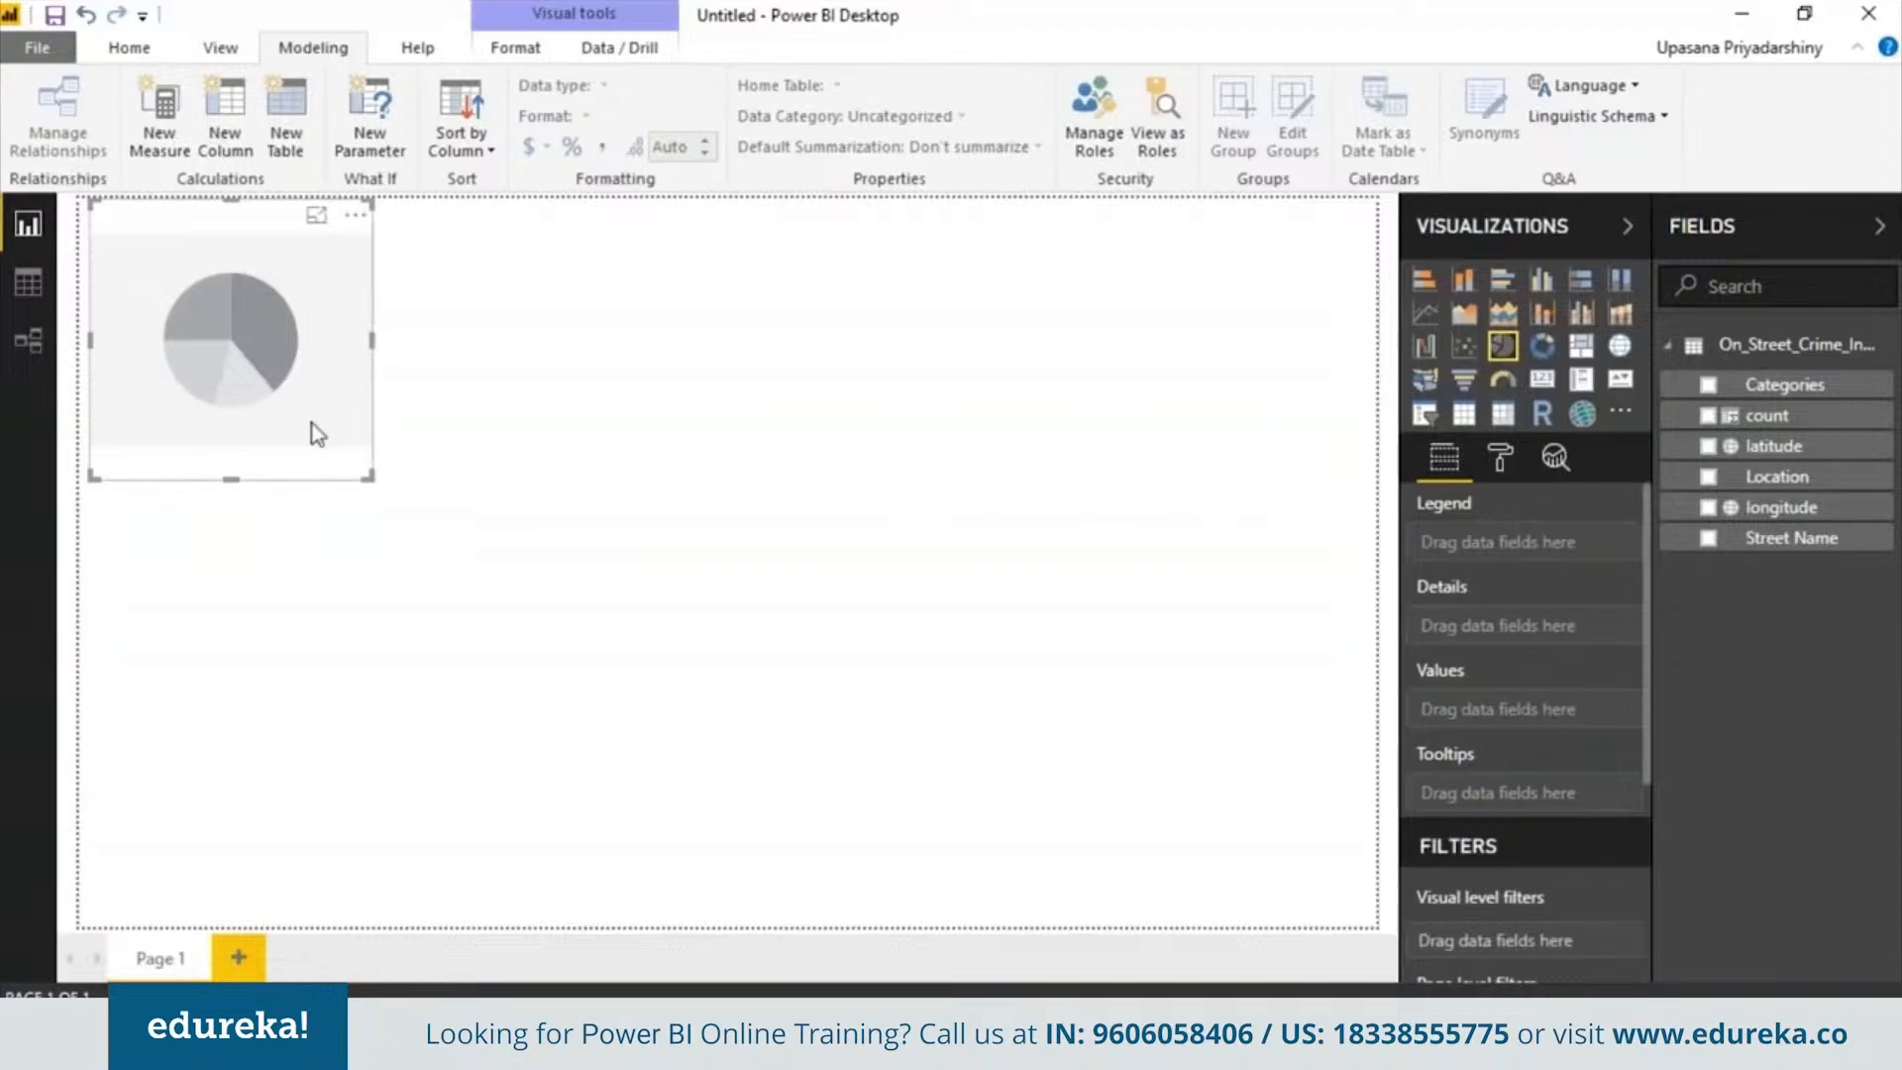
drag(369, 477, 501, 654)
drag(1783, 384, 1500, 545)
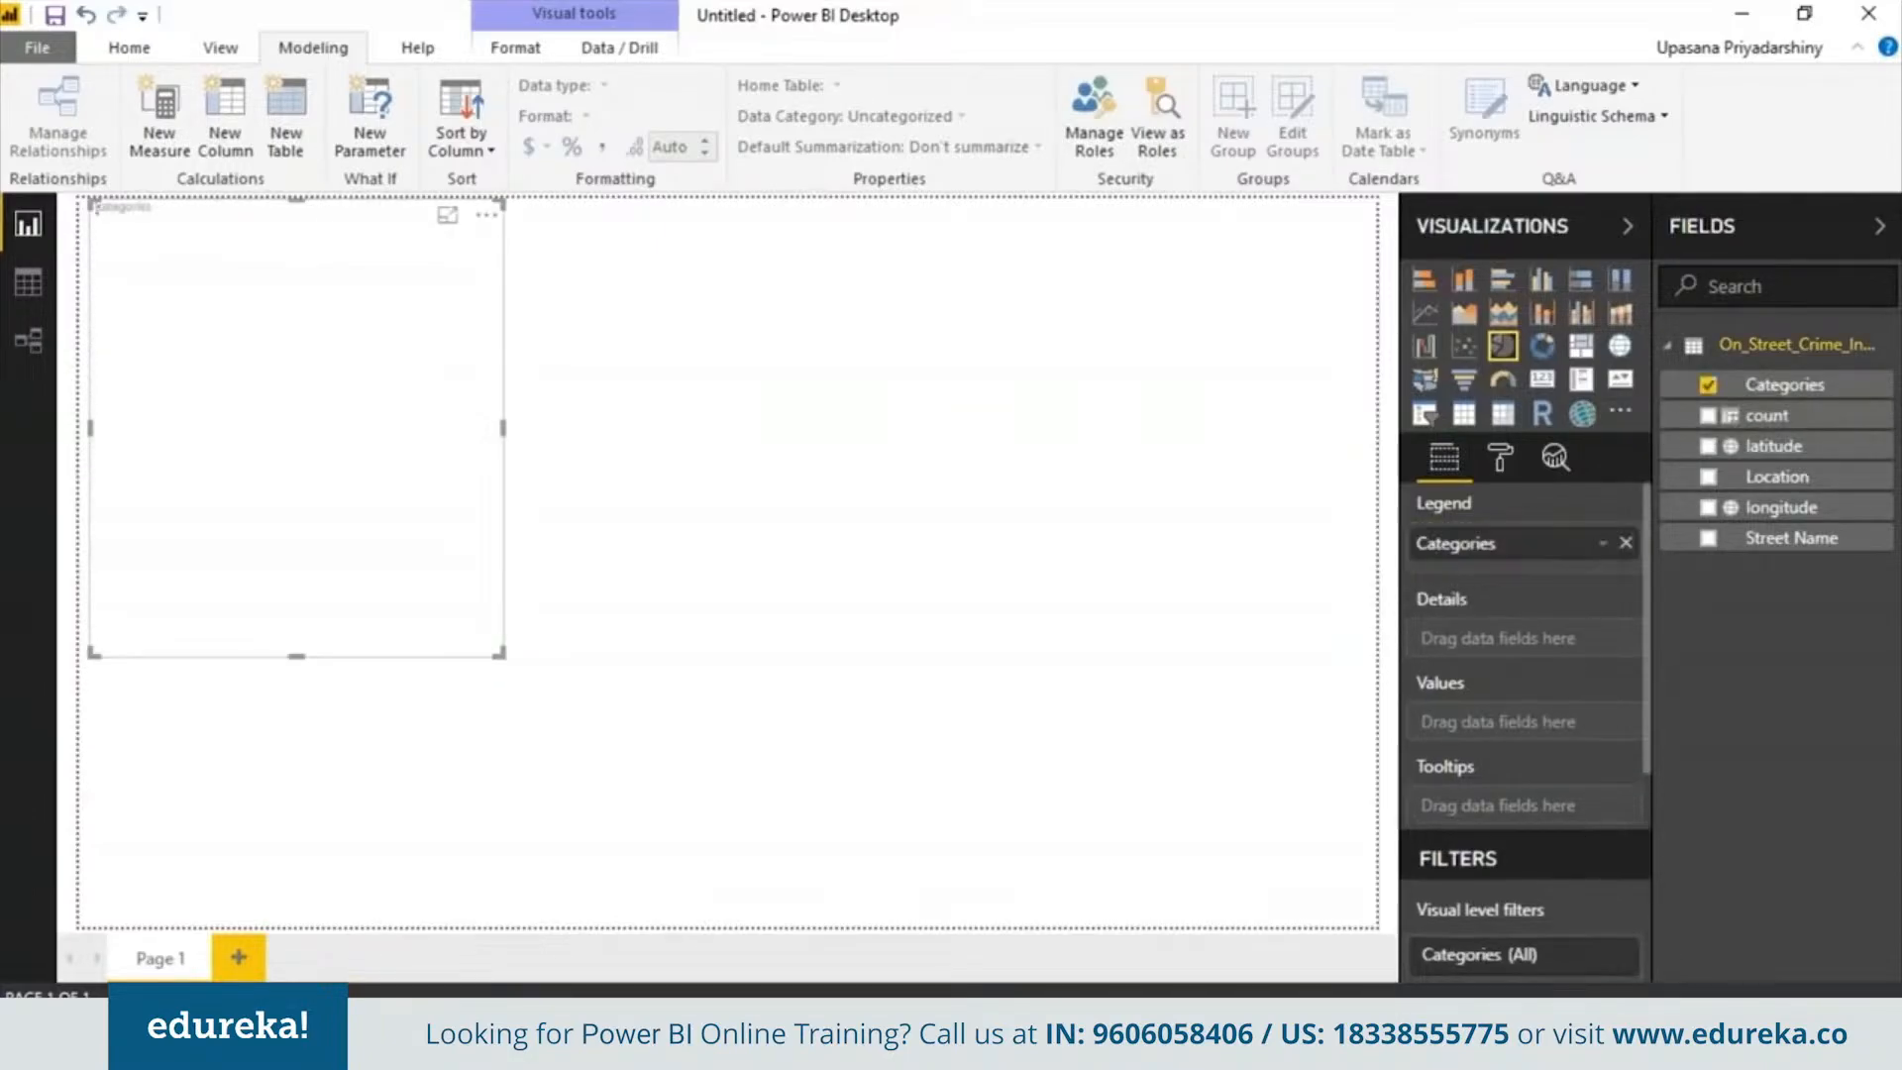
drag(1767, 416, 1535, 729)
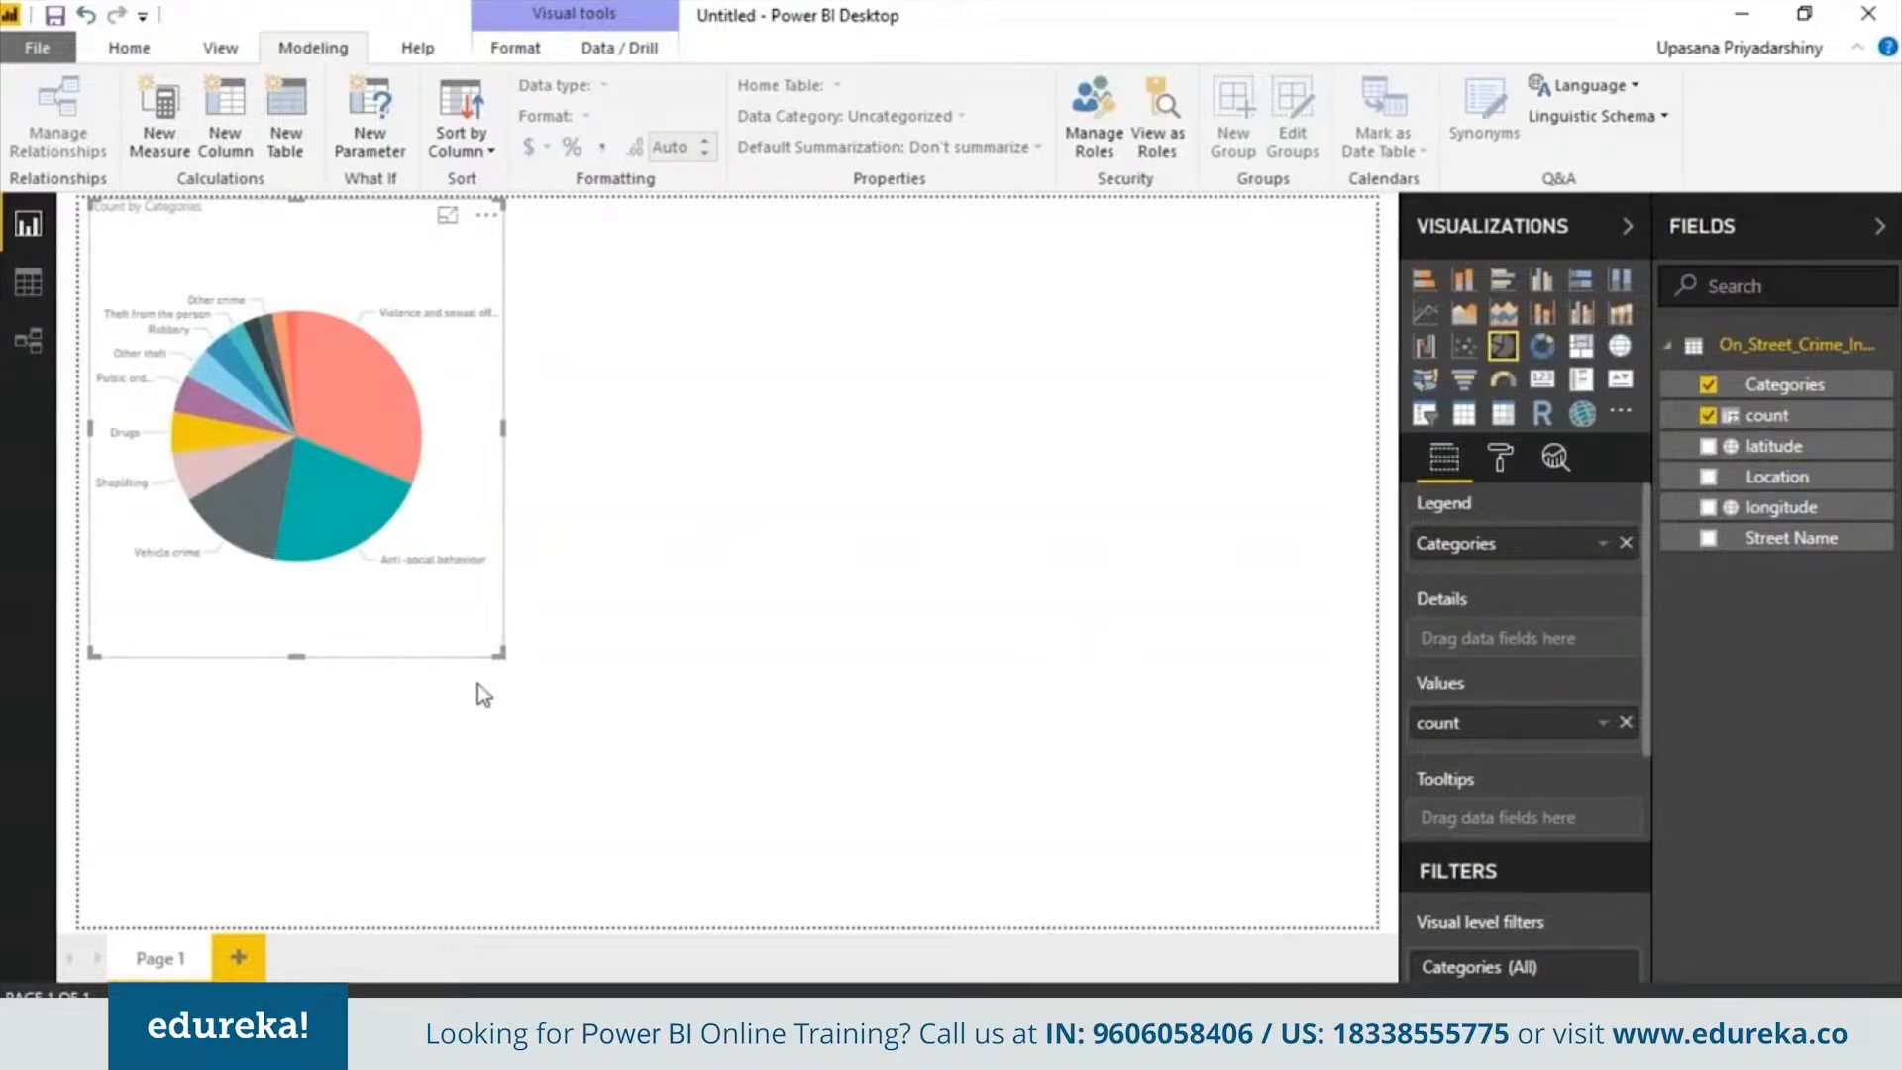
drag(501, 654, 613, 769)
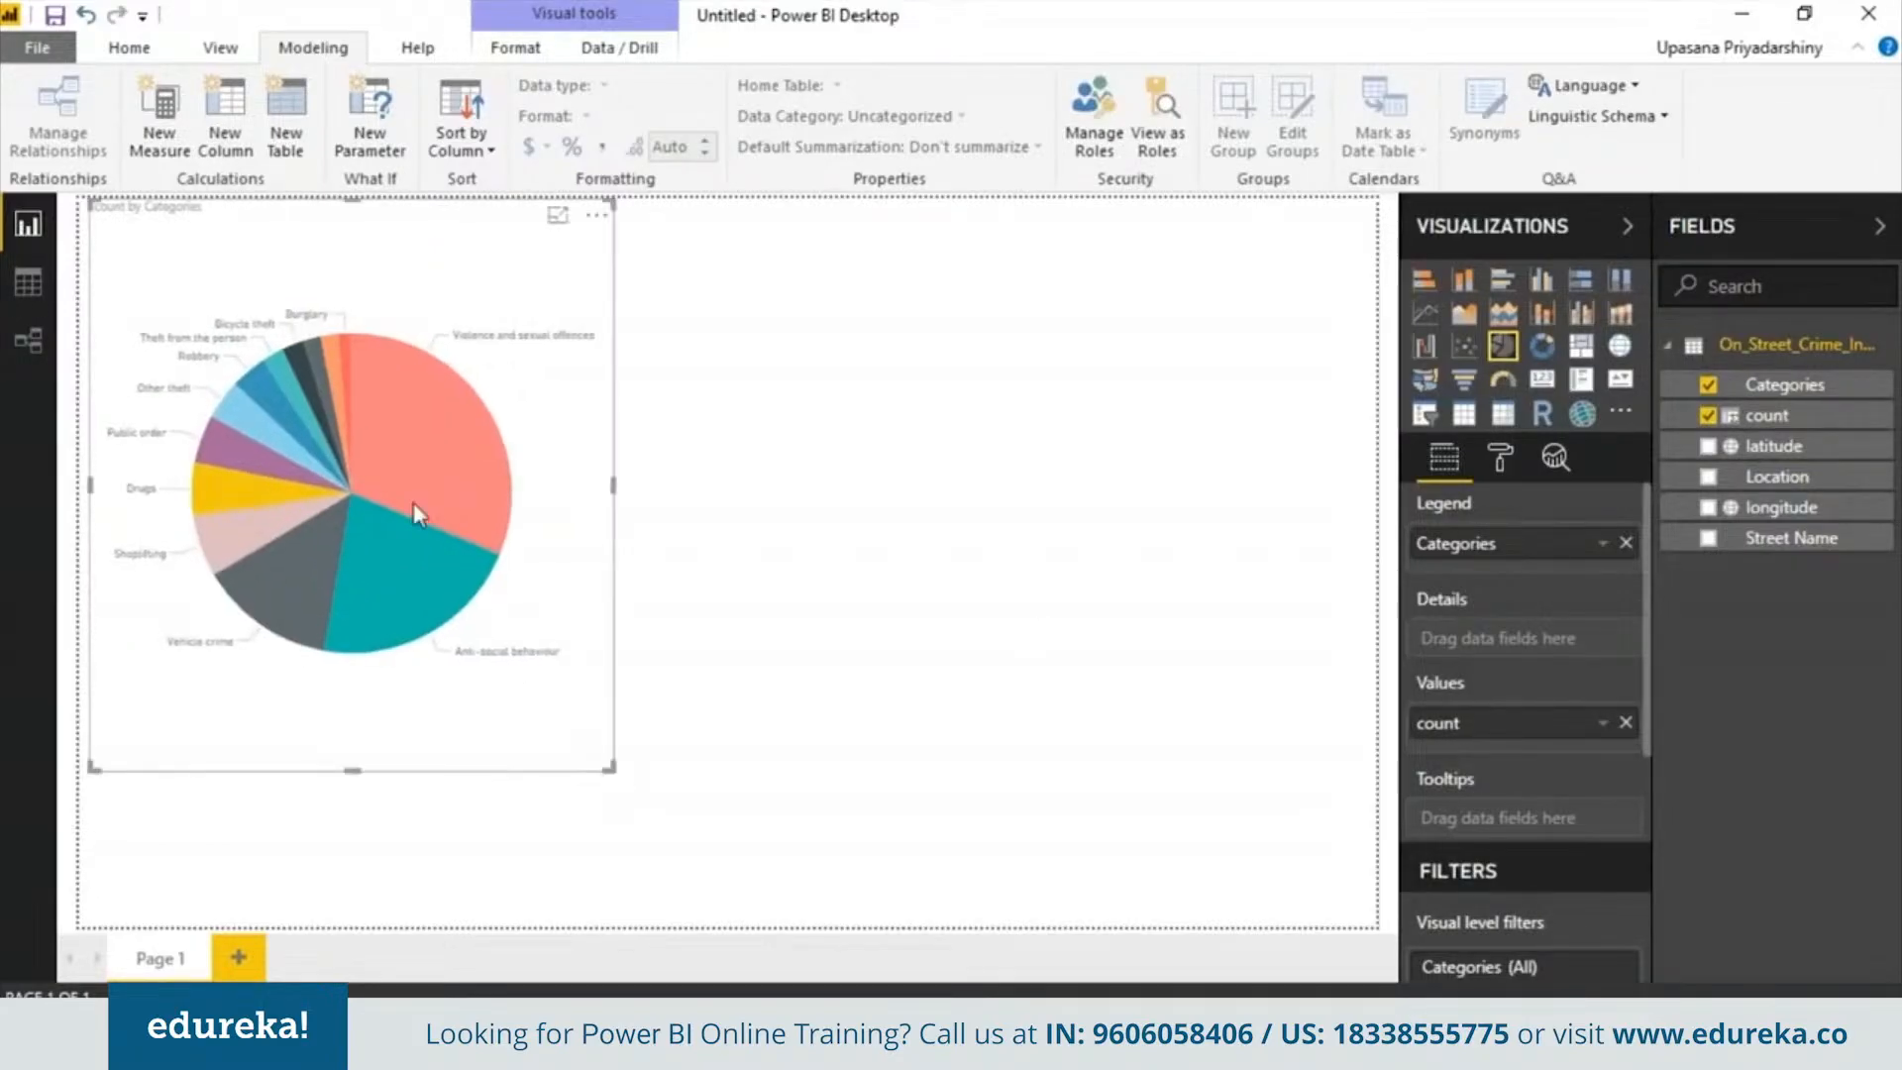
Try the category chart as a stacked bar and a 100% stacked bar before restoring the pie chart
click(1506, 285)
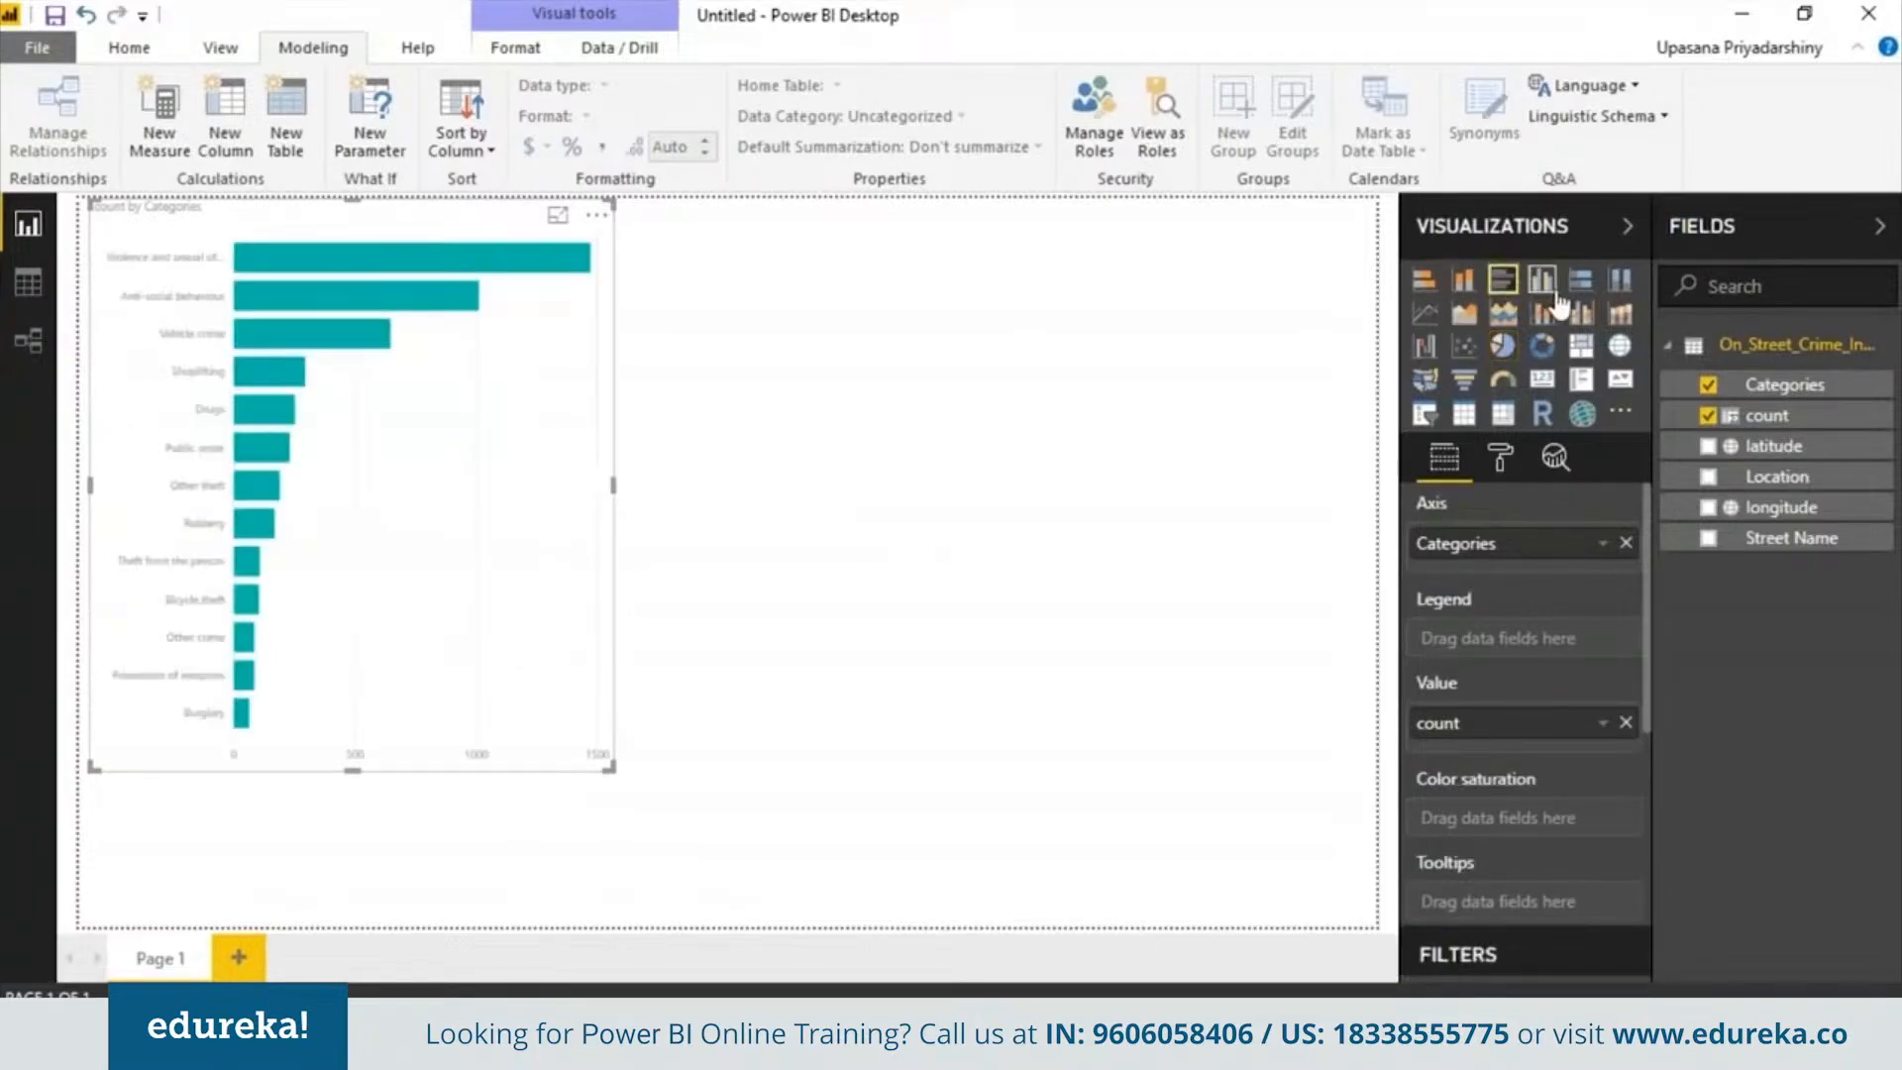
click(1581, 281)
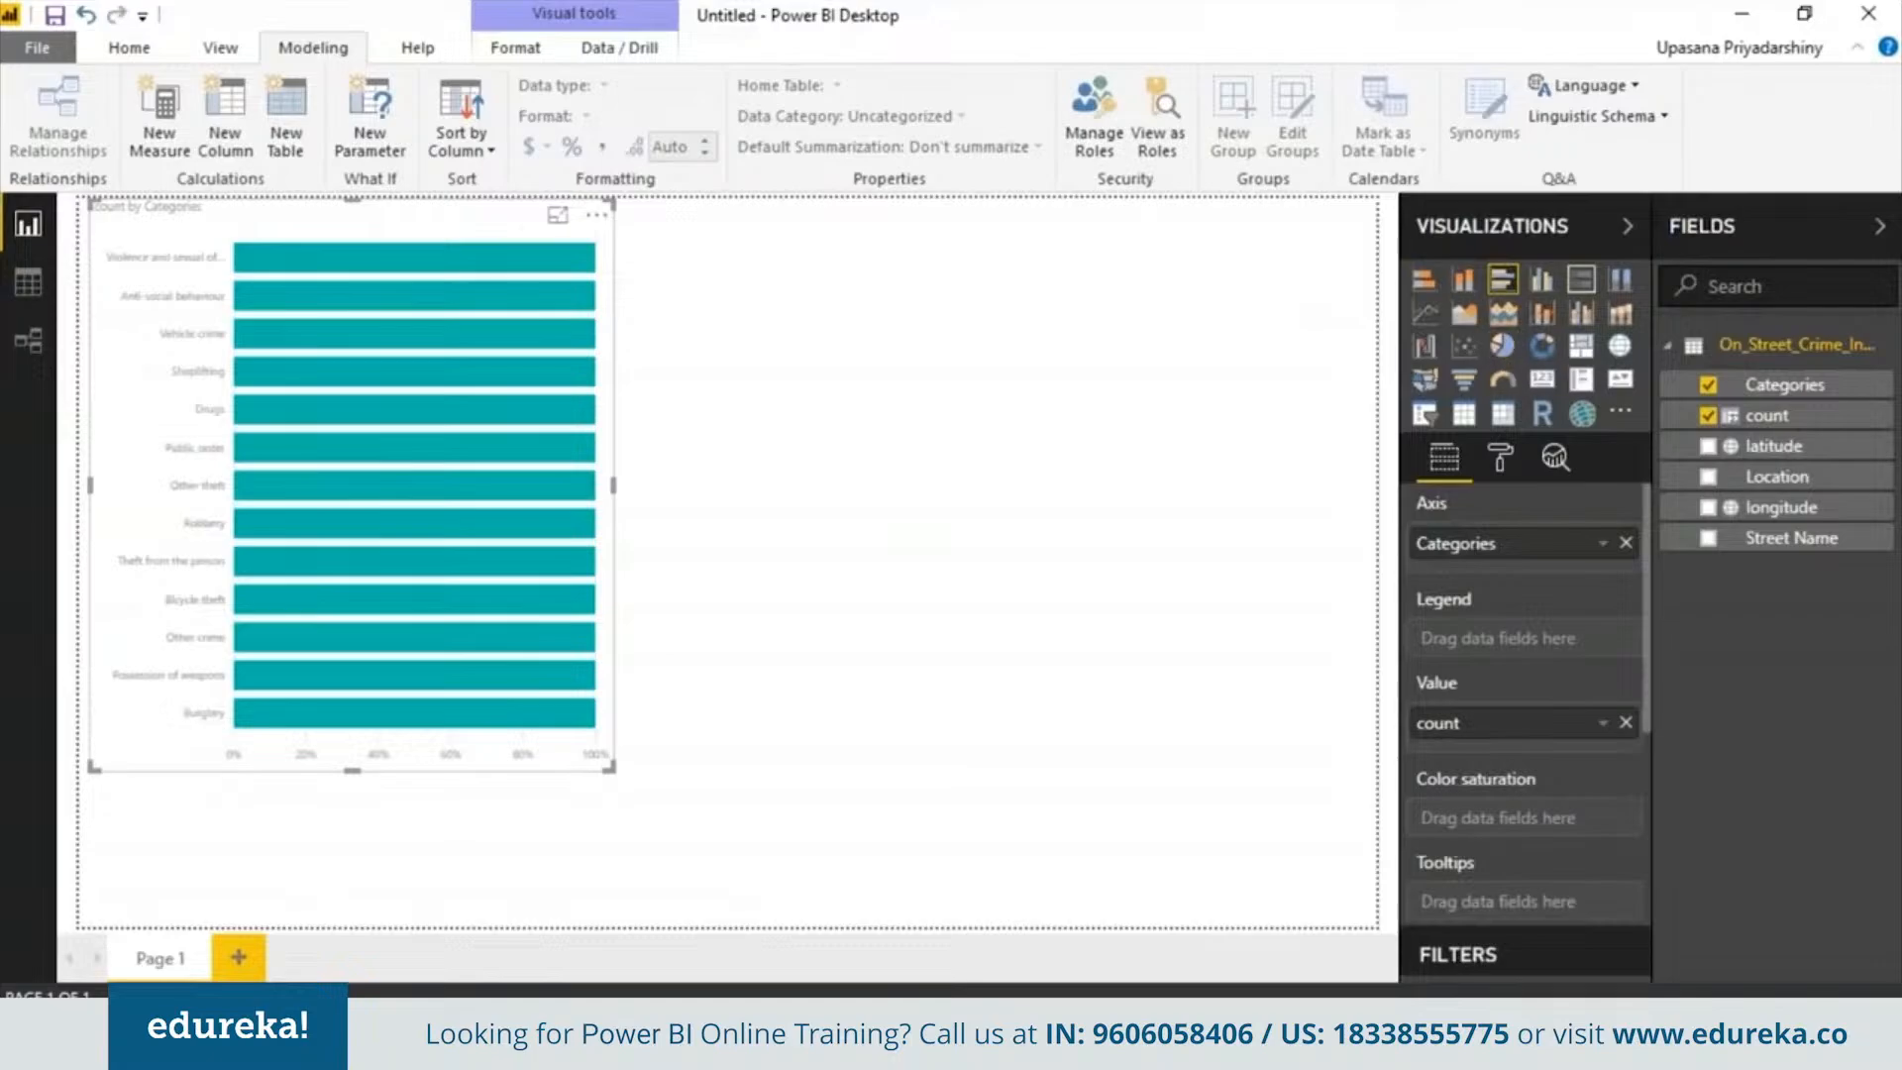
click(1503, 346)
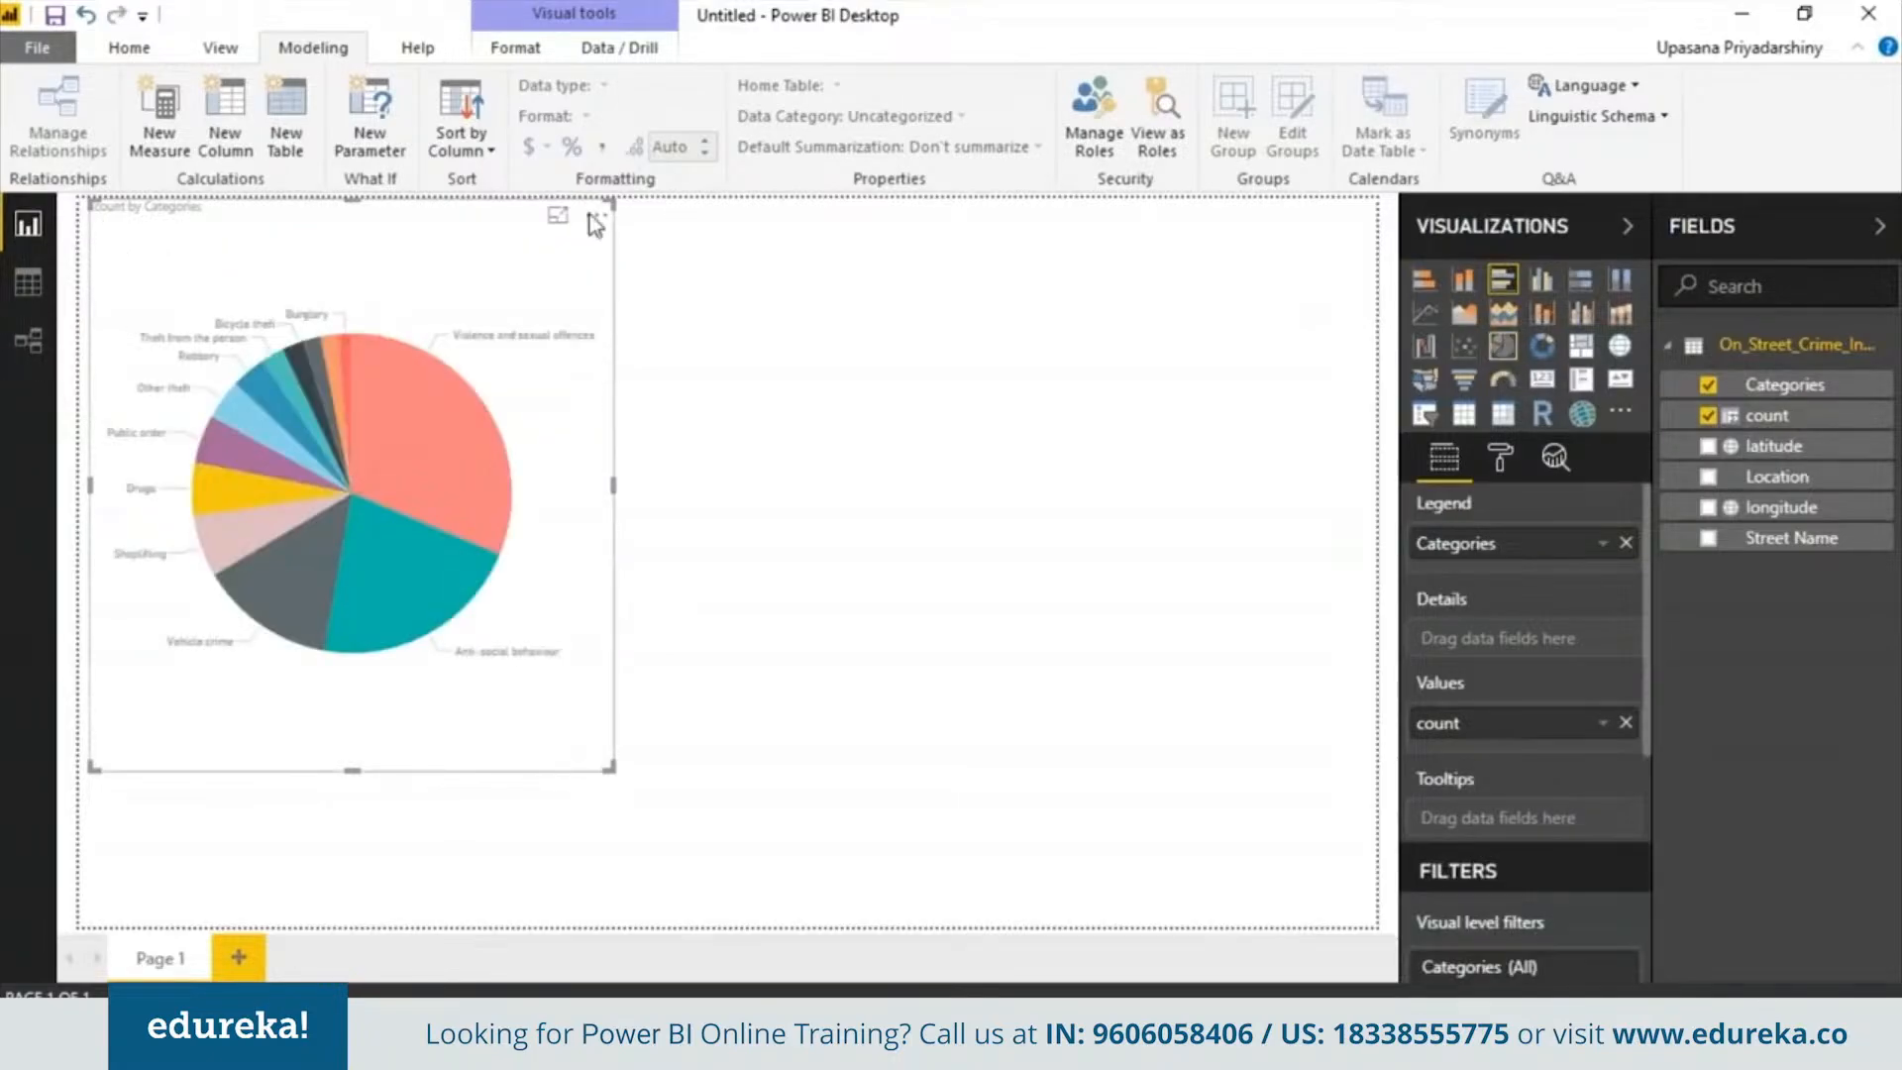
drag(595, 223, 584, 229)
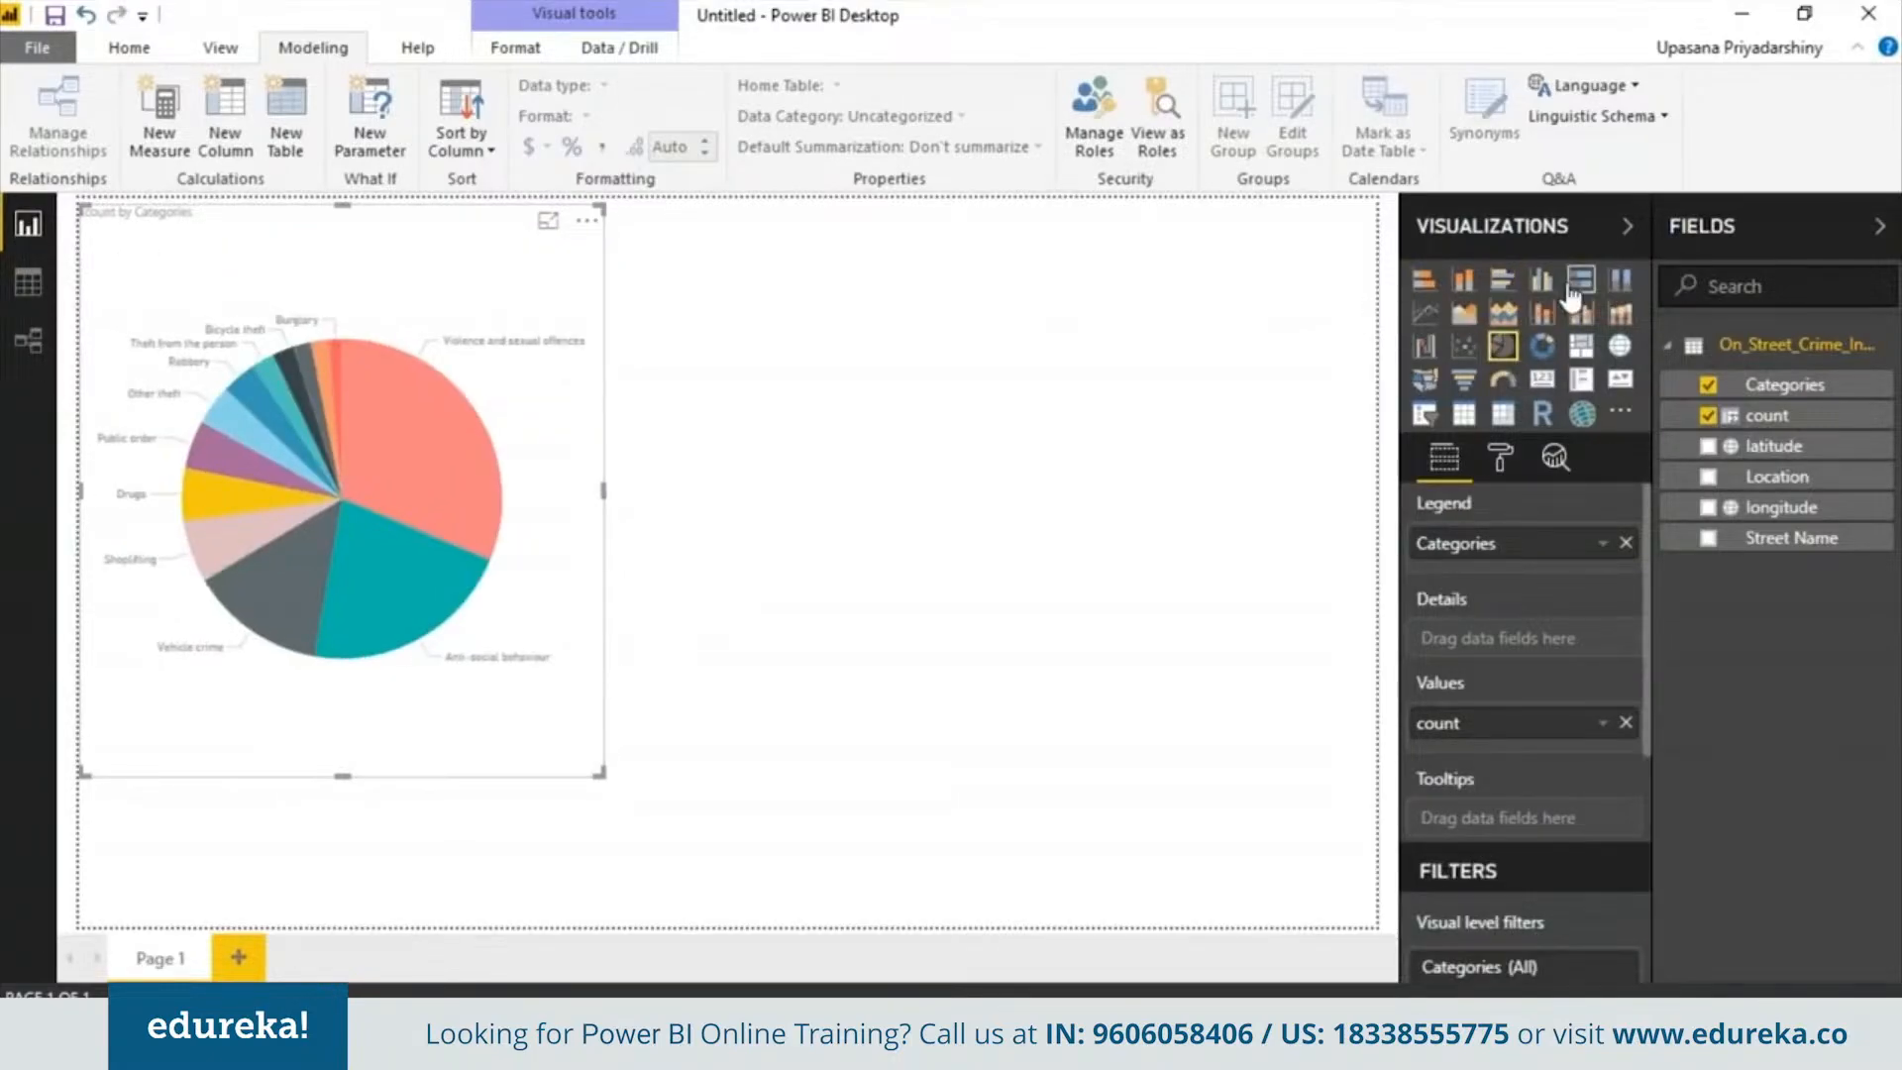
Add a bar chart beside the pie chart with Location on the axis and count as the value
click(1503, 281)
drag(850, 774, 680, 731)
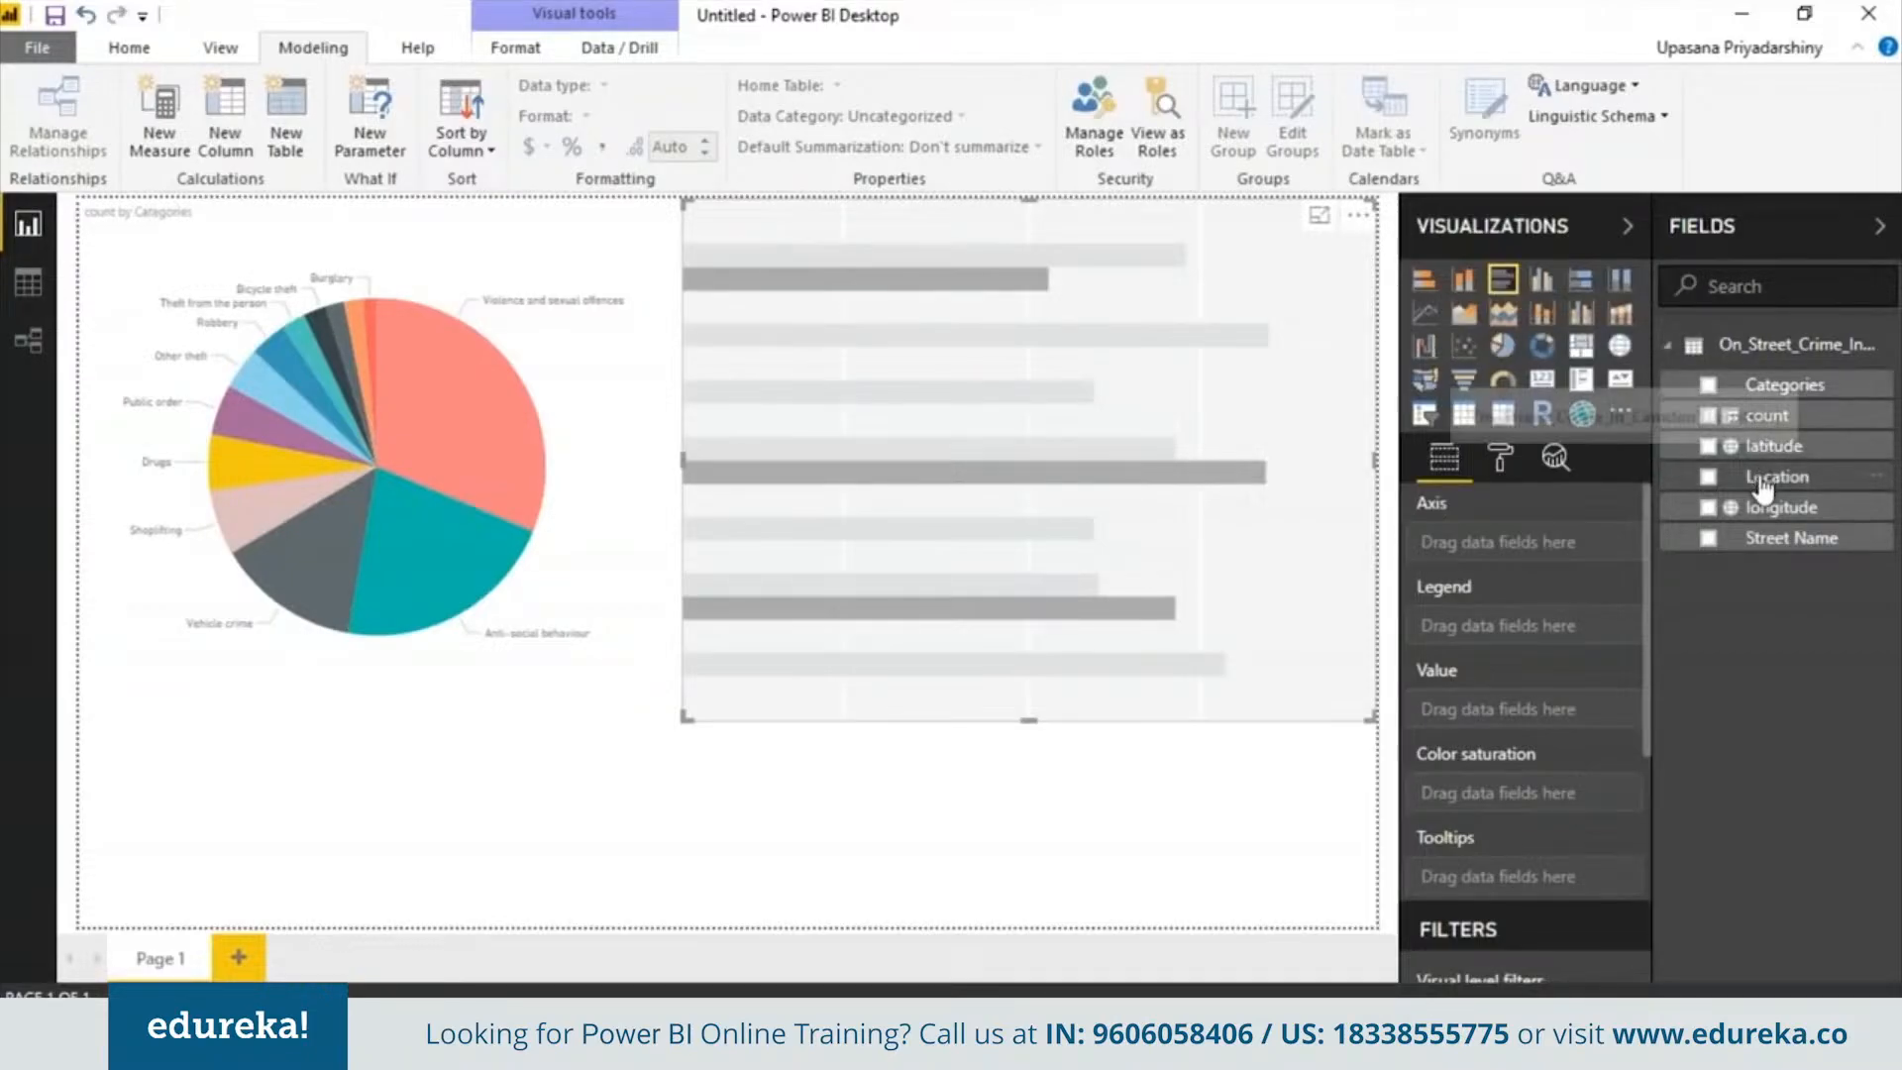
drag(1761, 485, 1533, 555)
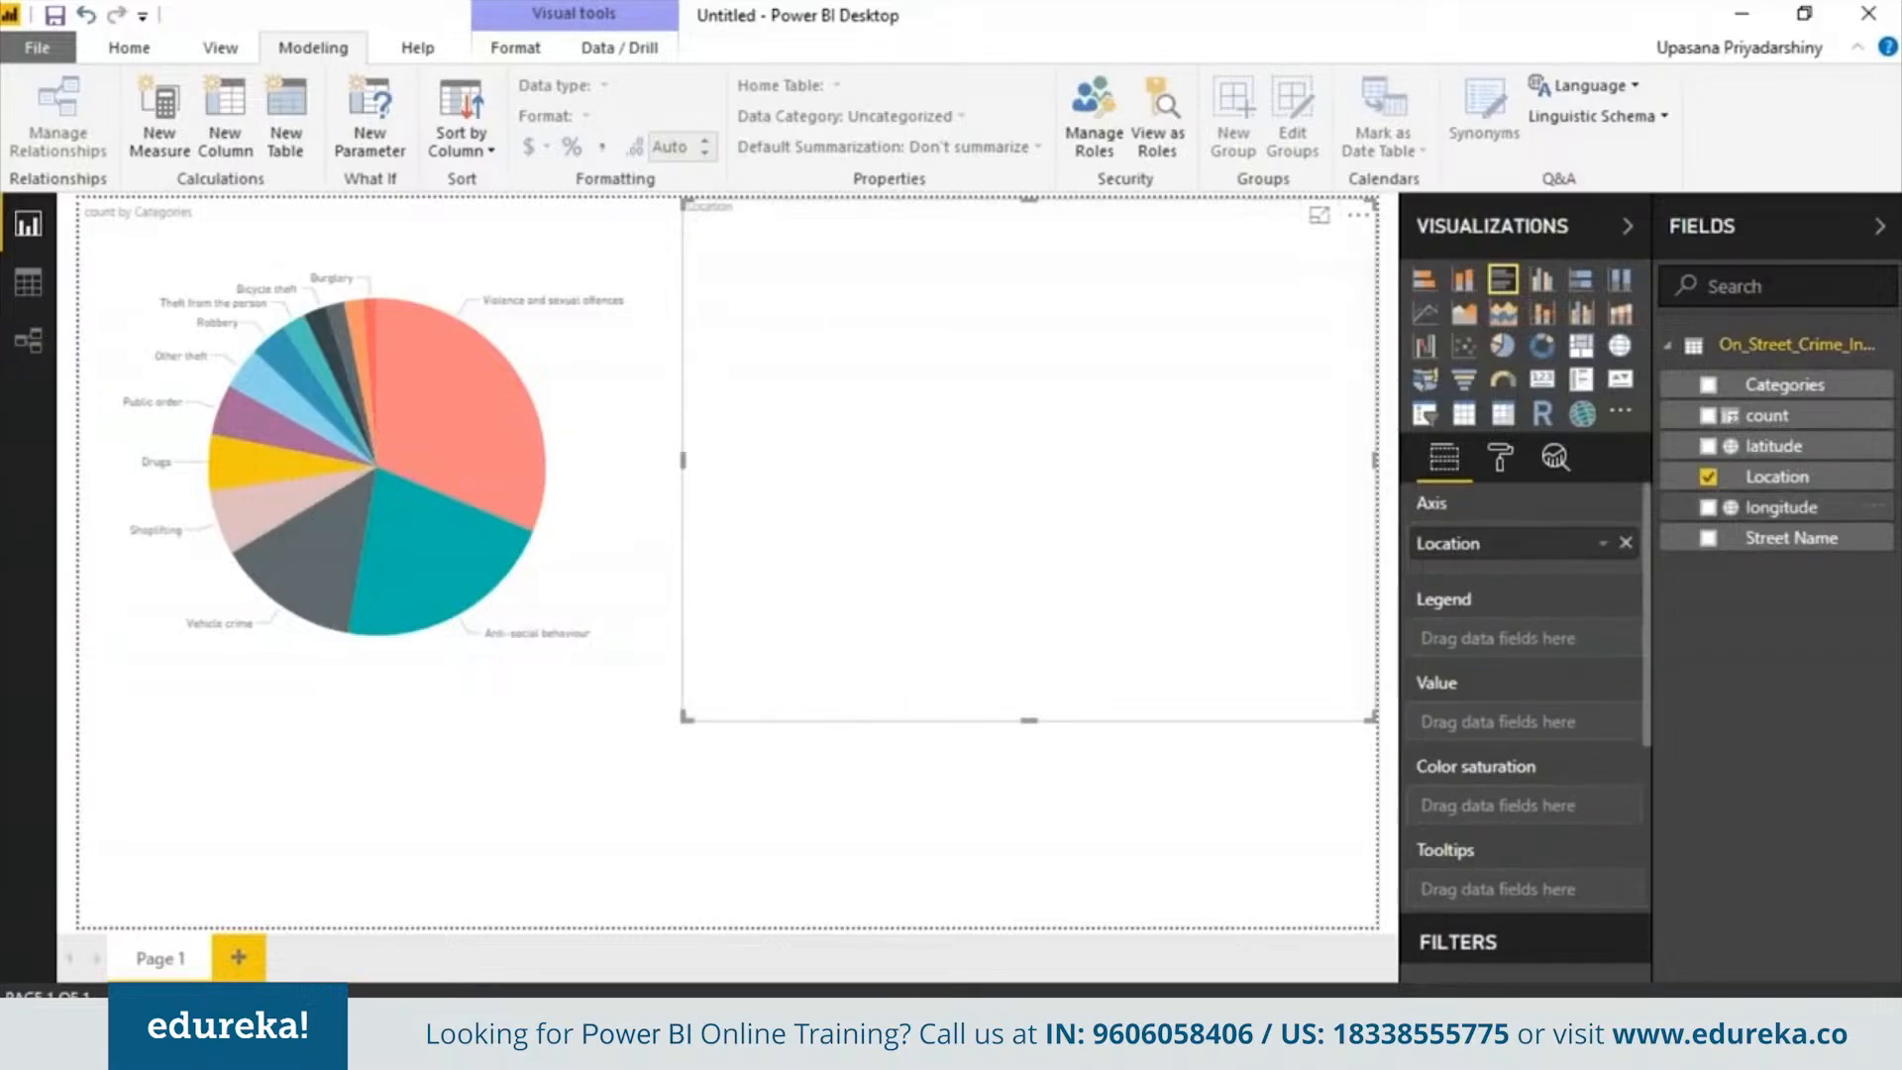
drag(1751, 416, 1510, 735)
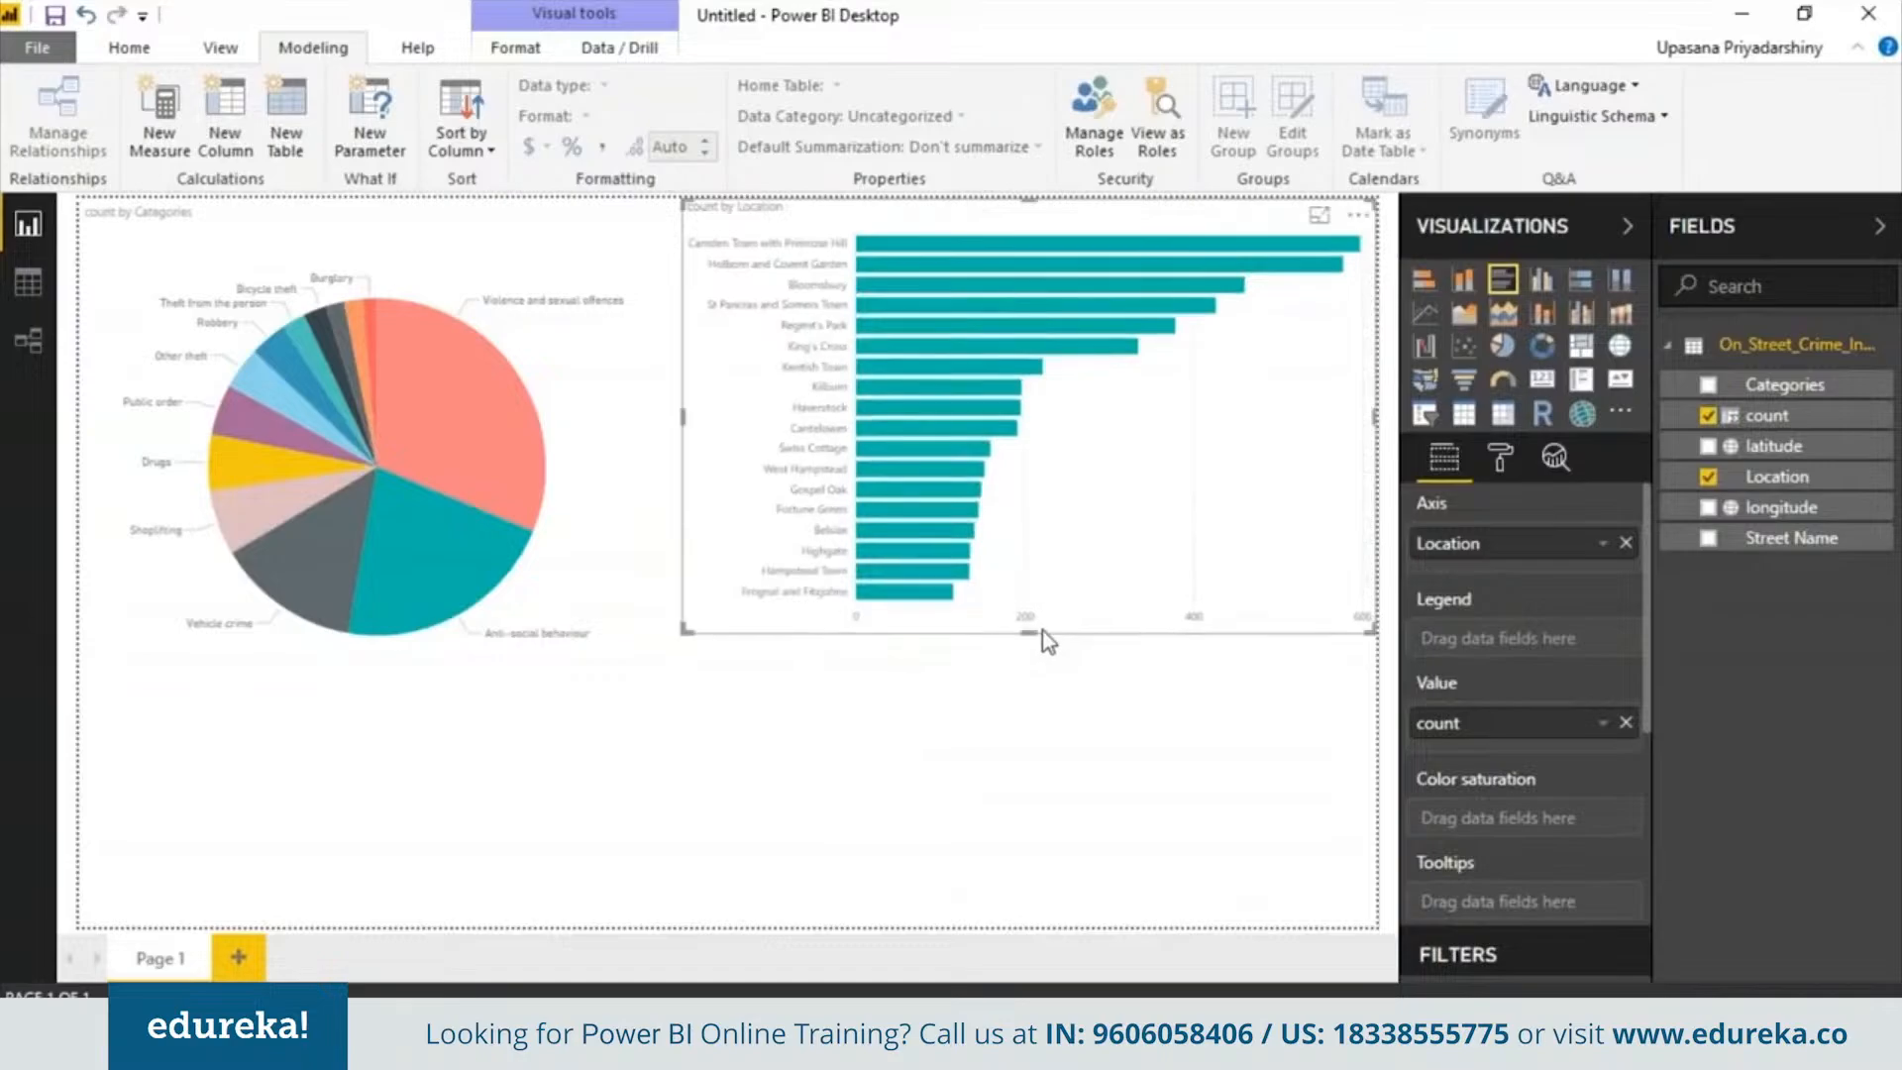
Select the Bloomsbury bar to cross-highlight the pie chart
click(448, 581)
click(925, 283)
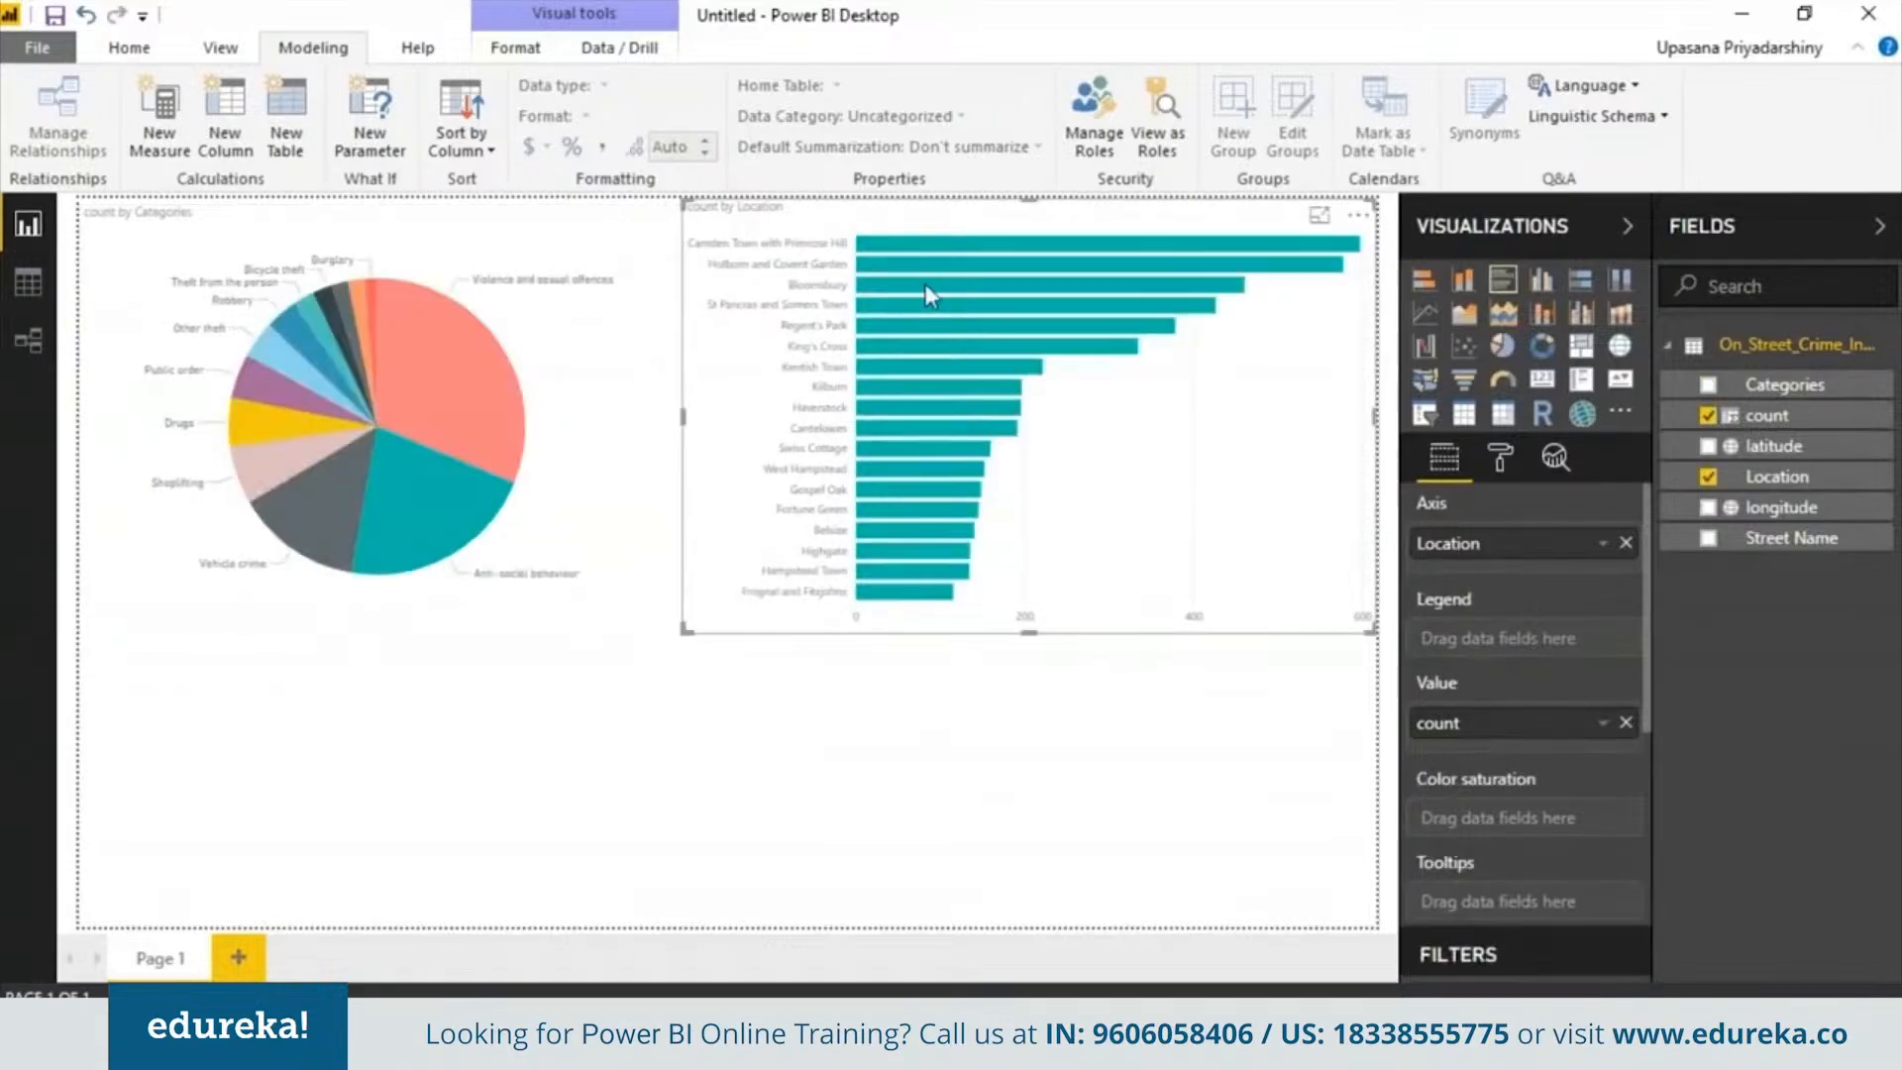
click(924, 284)
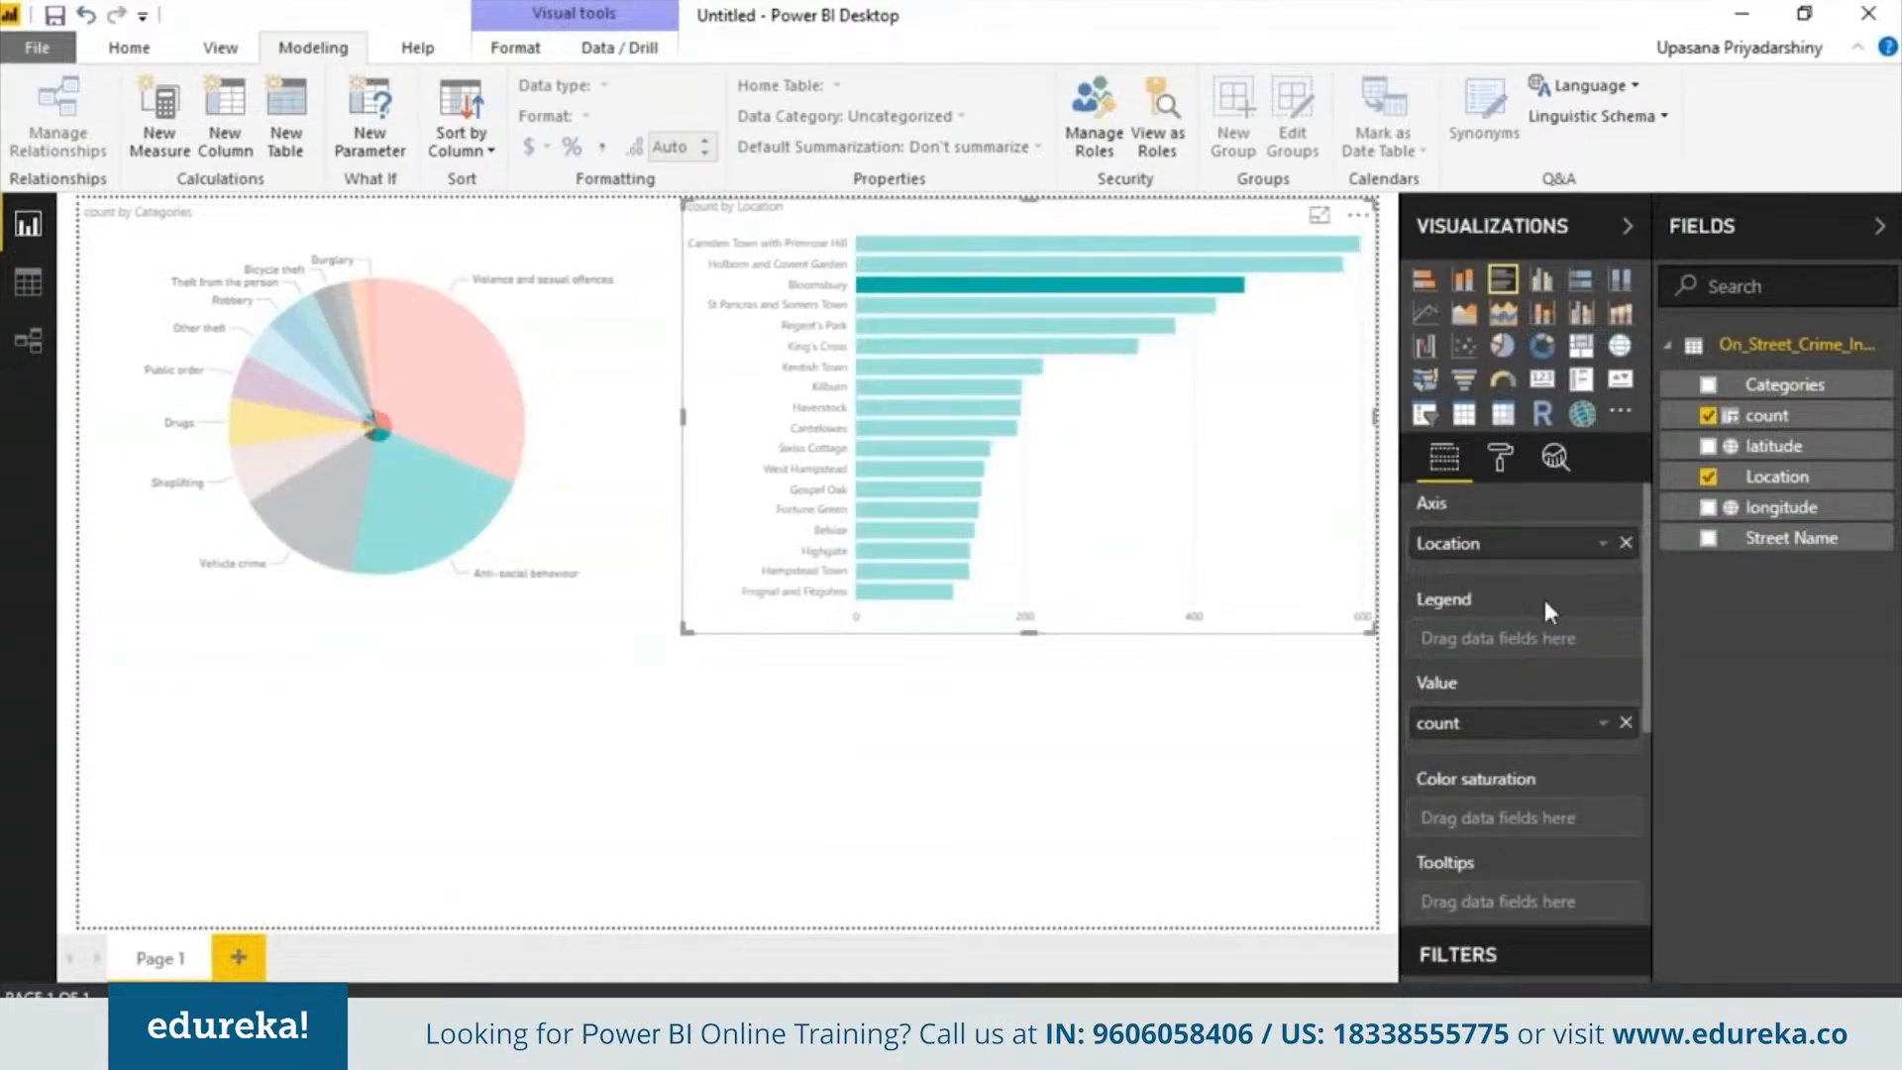
Change the location bar chart's default data color to a blue-grey theme color
click(1491, 471)
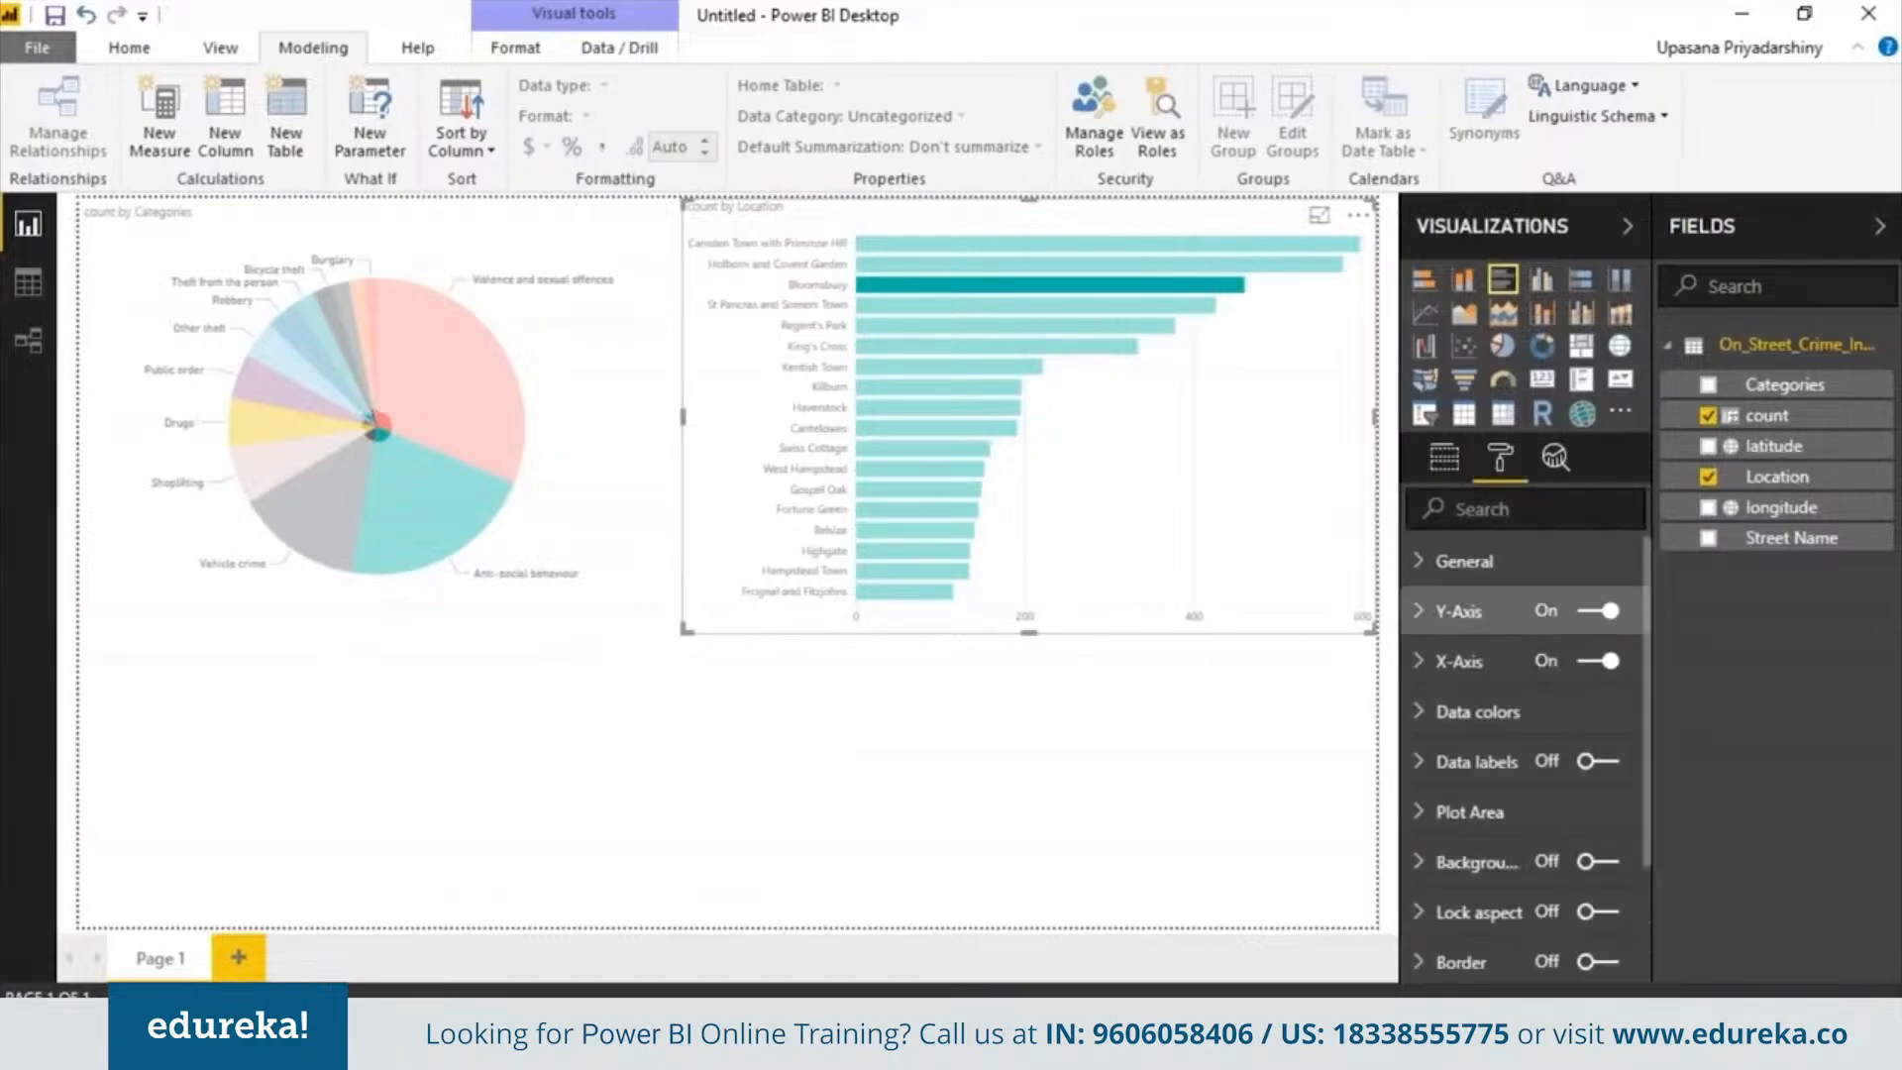
click(1614, 711)
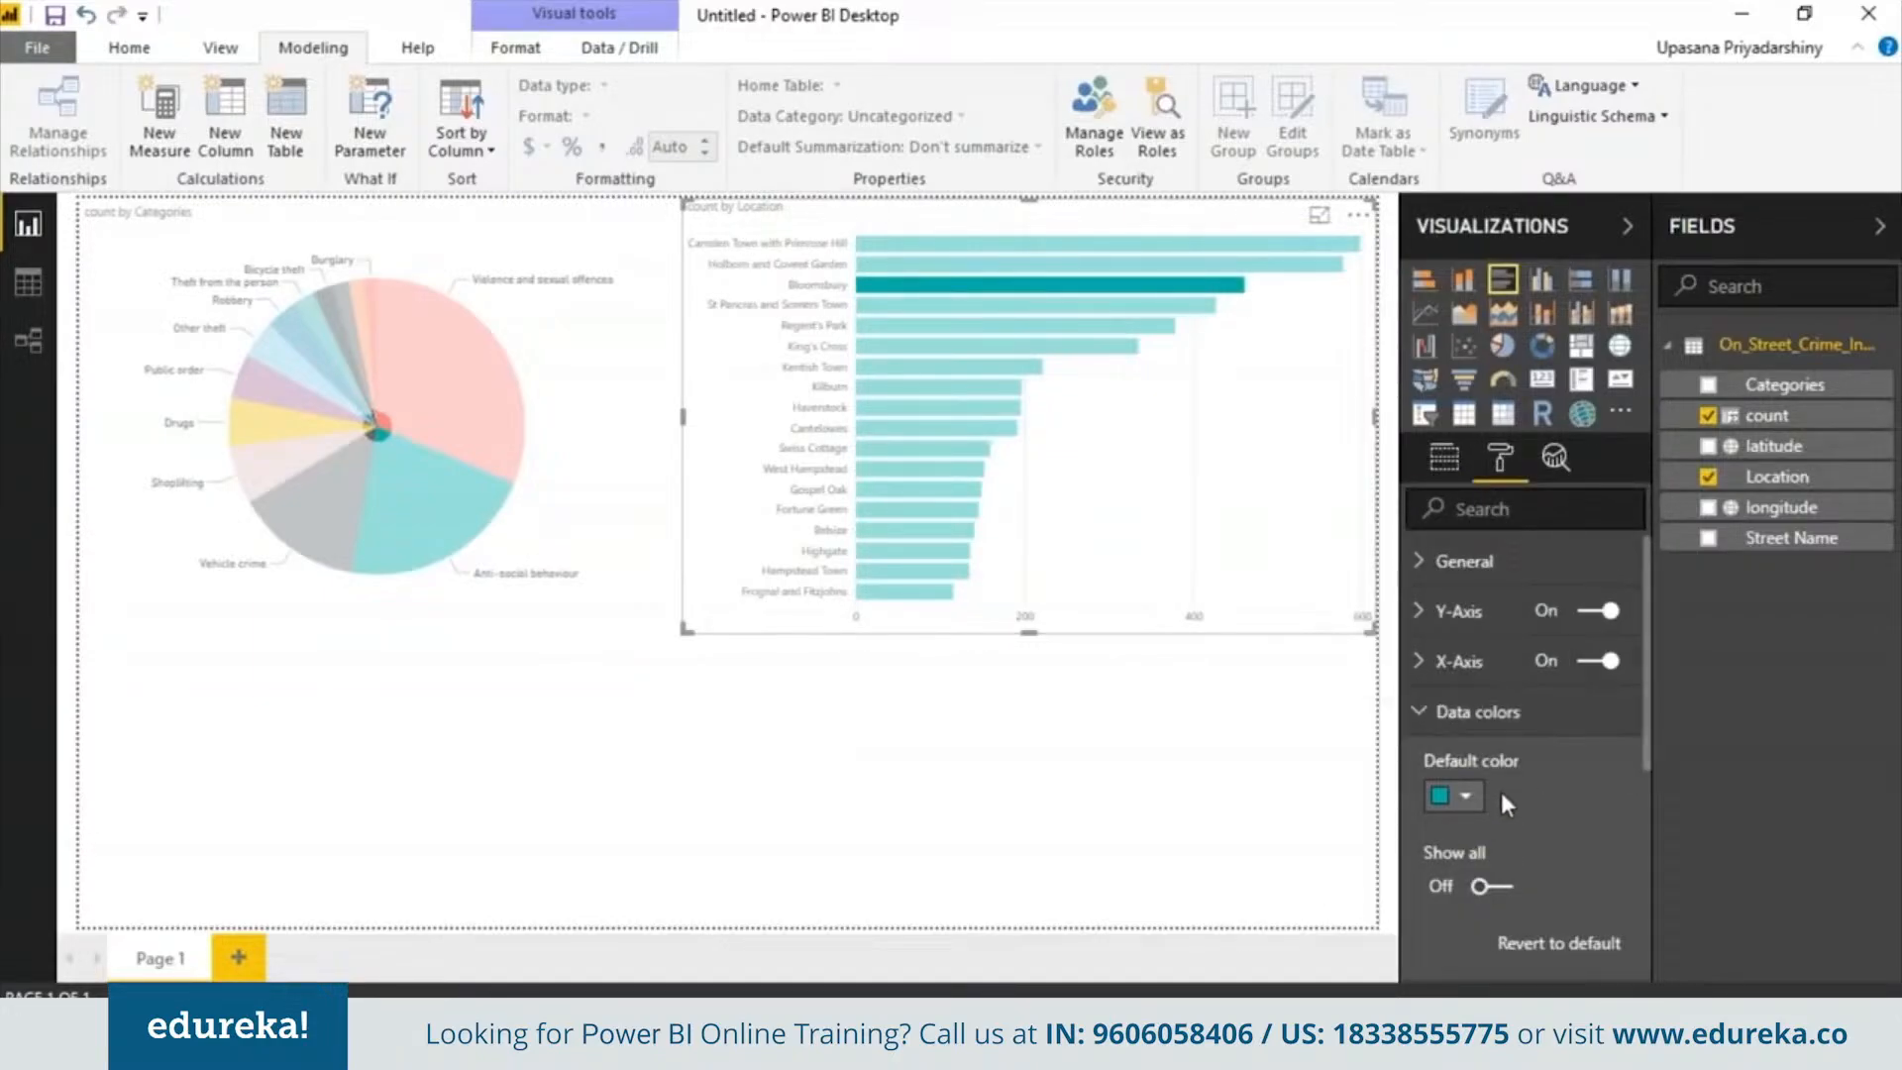
click(1465, 797)
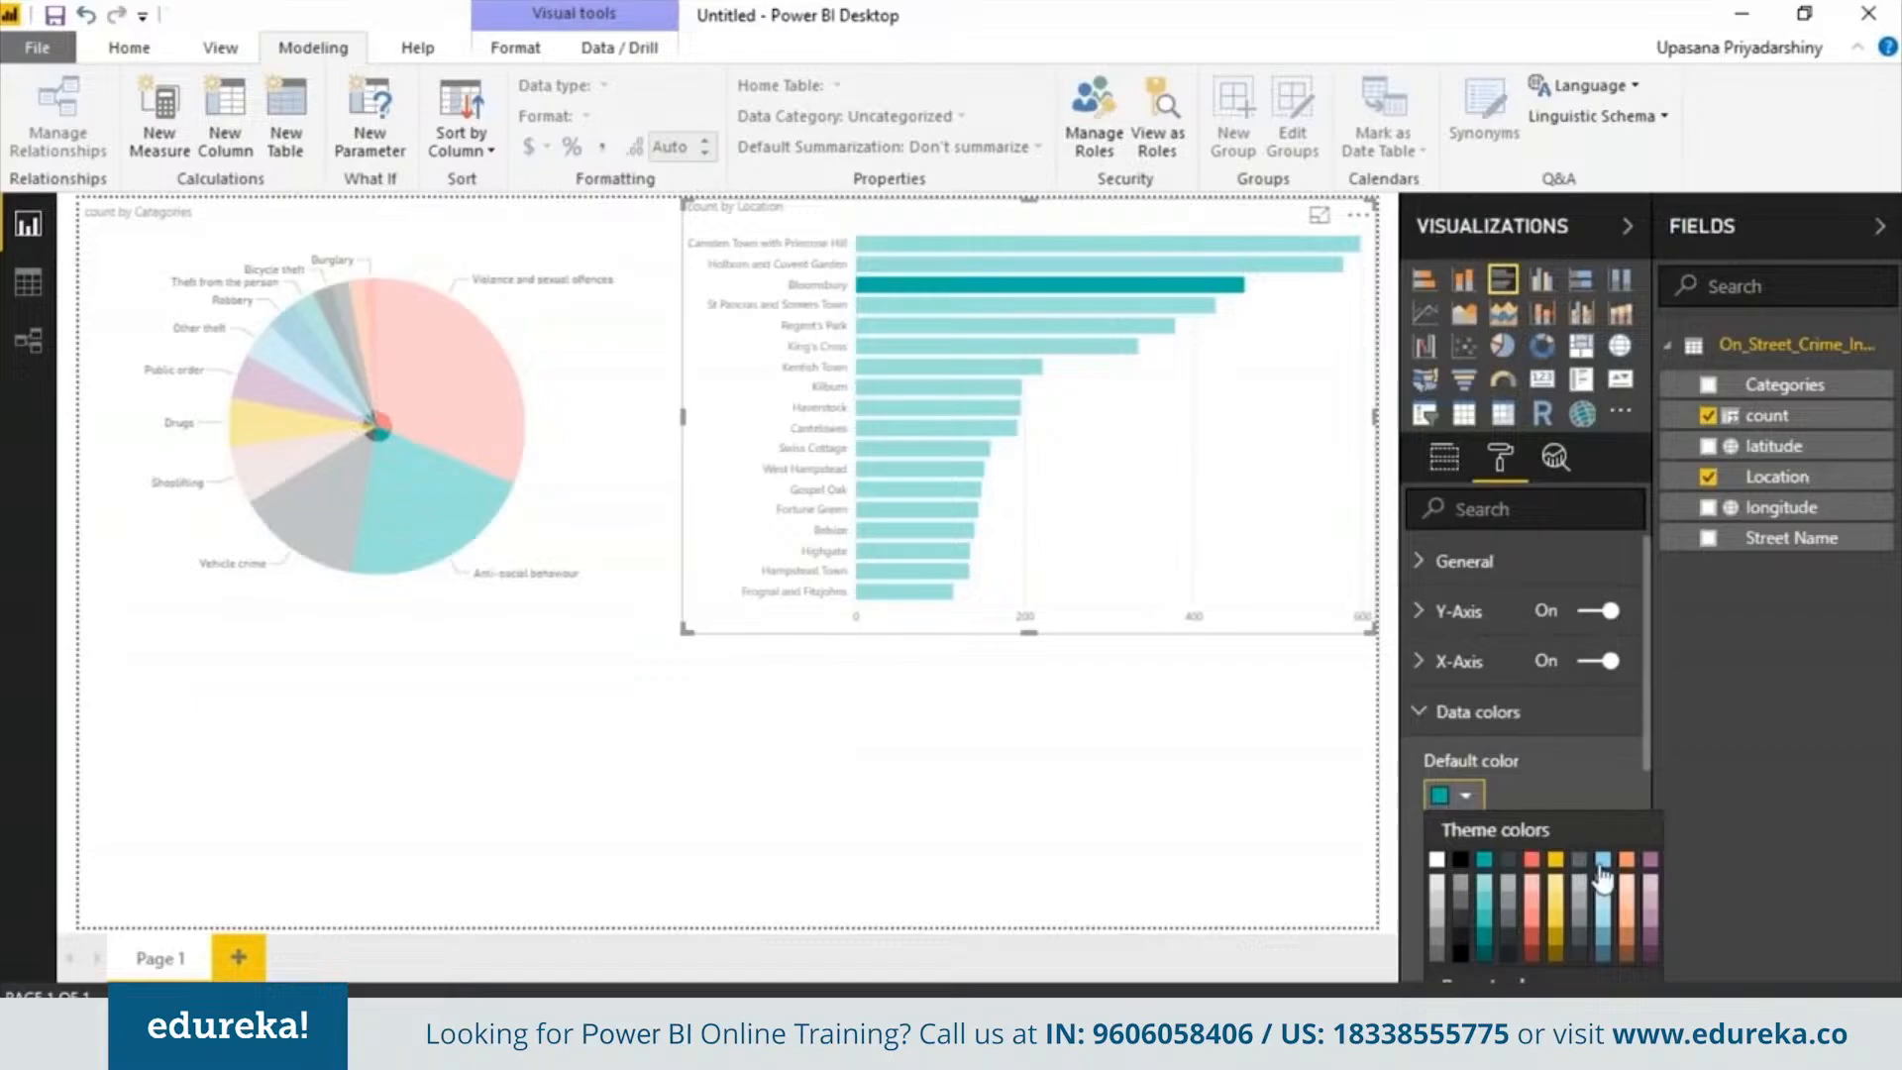
click(1604, 946)
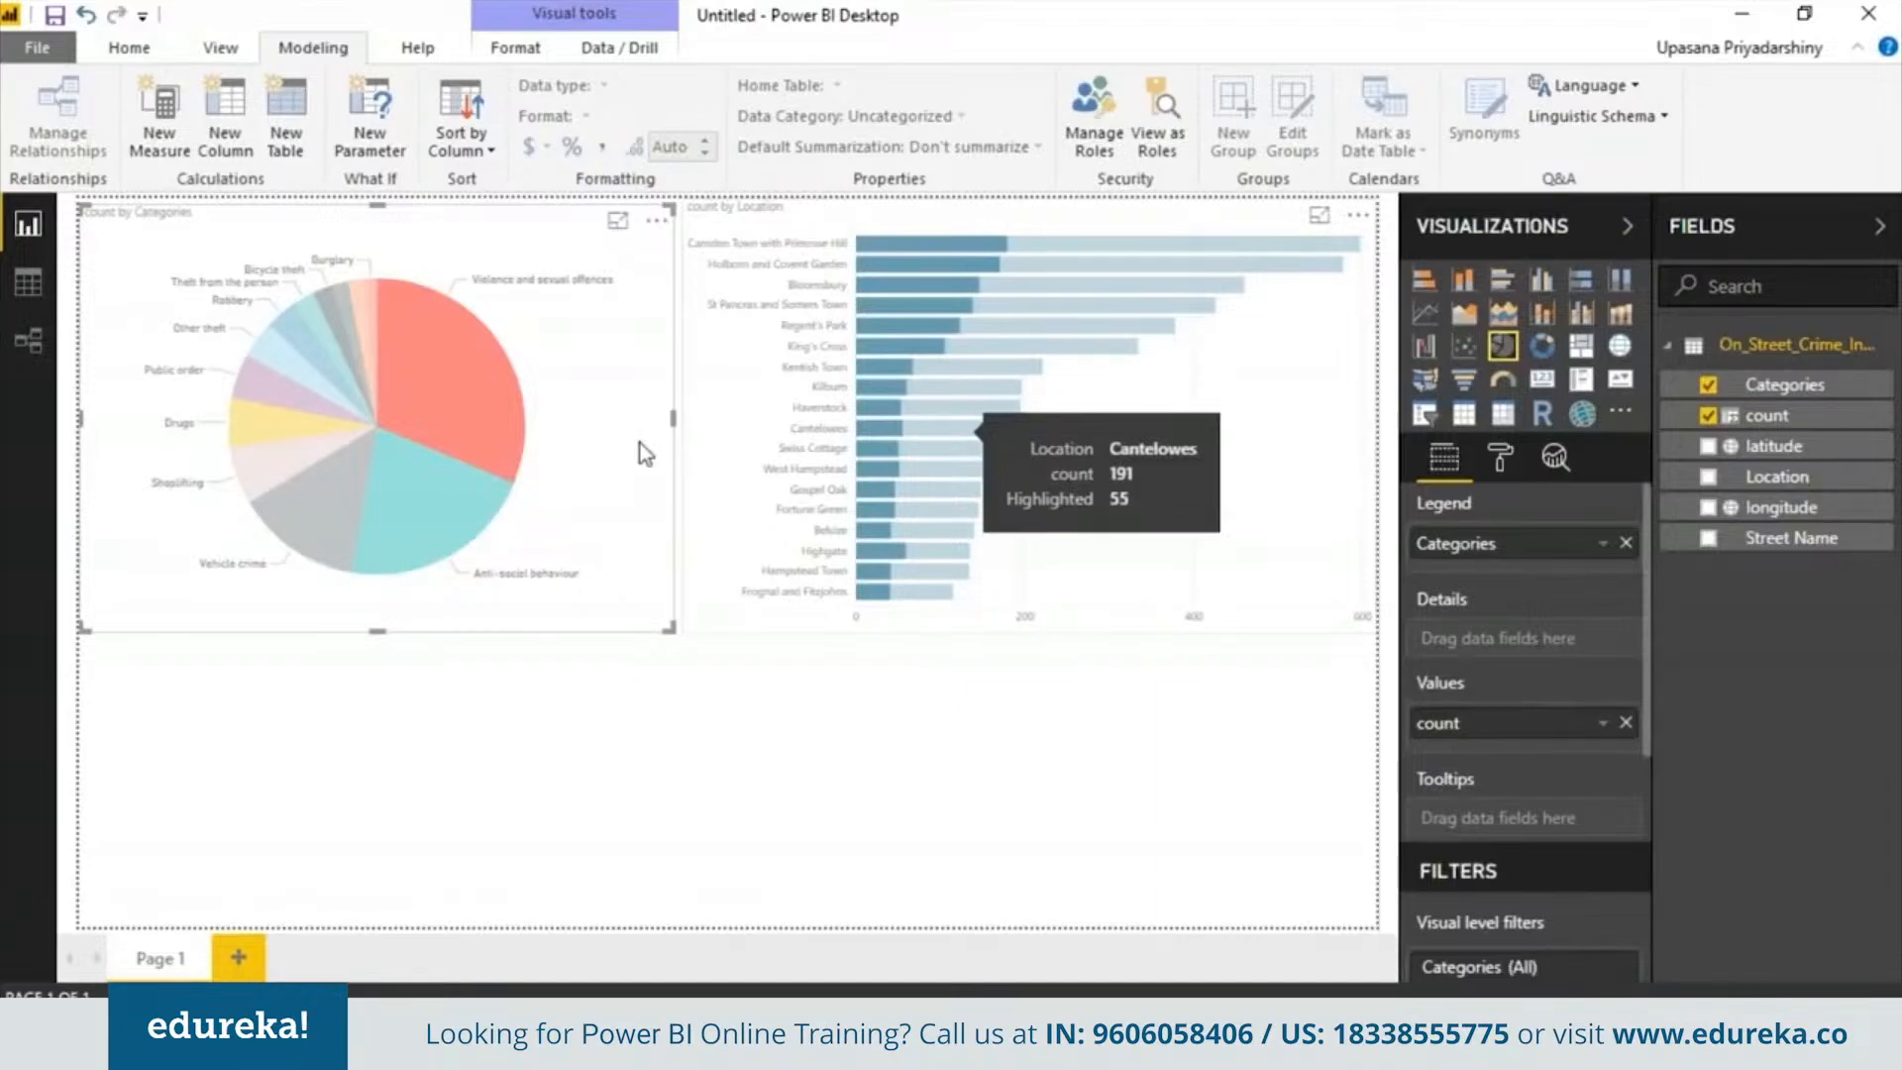
Select the Anti-social behaviour pie slice to cross-highlight the location bars, and clear the selection
click(442, 469)
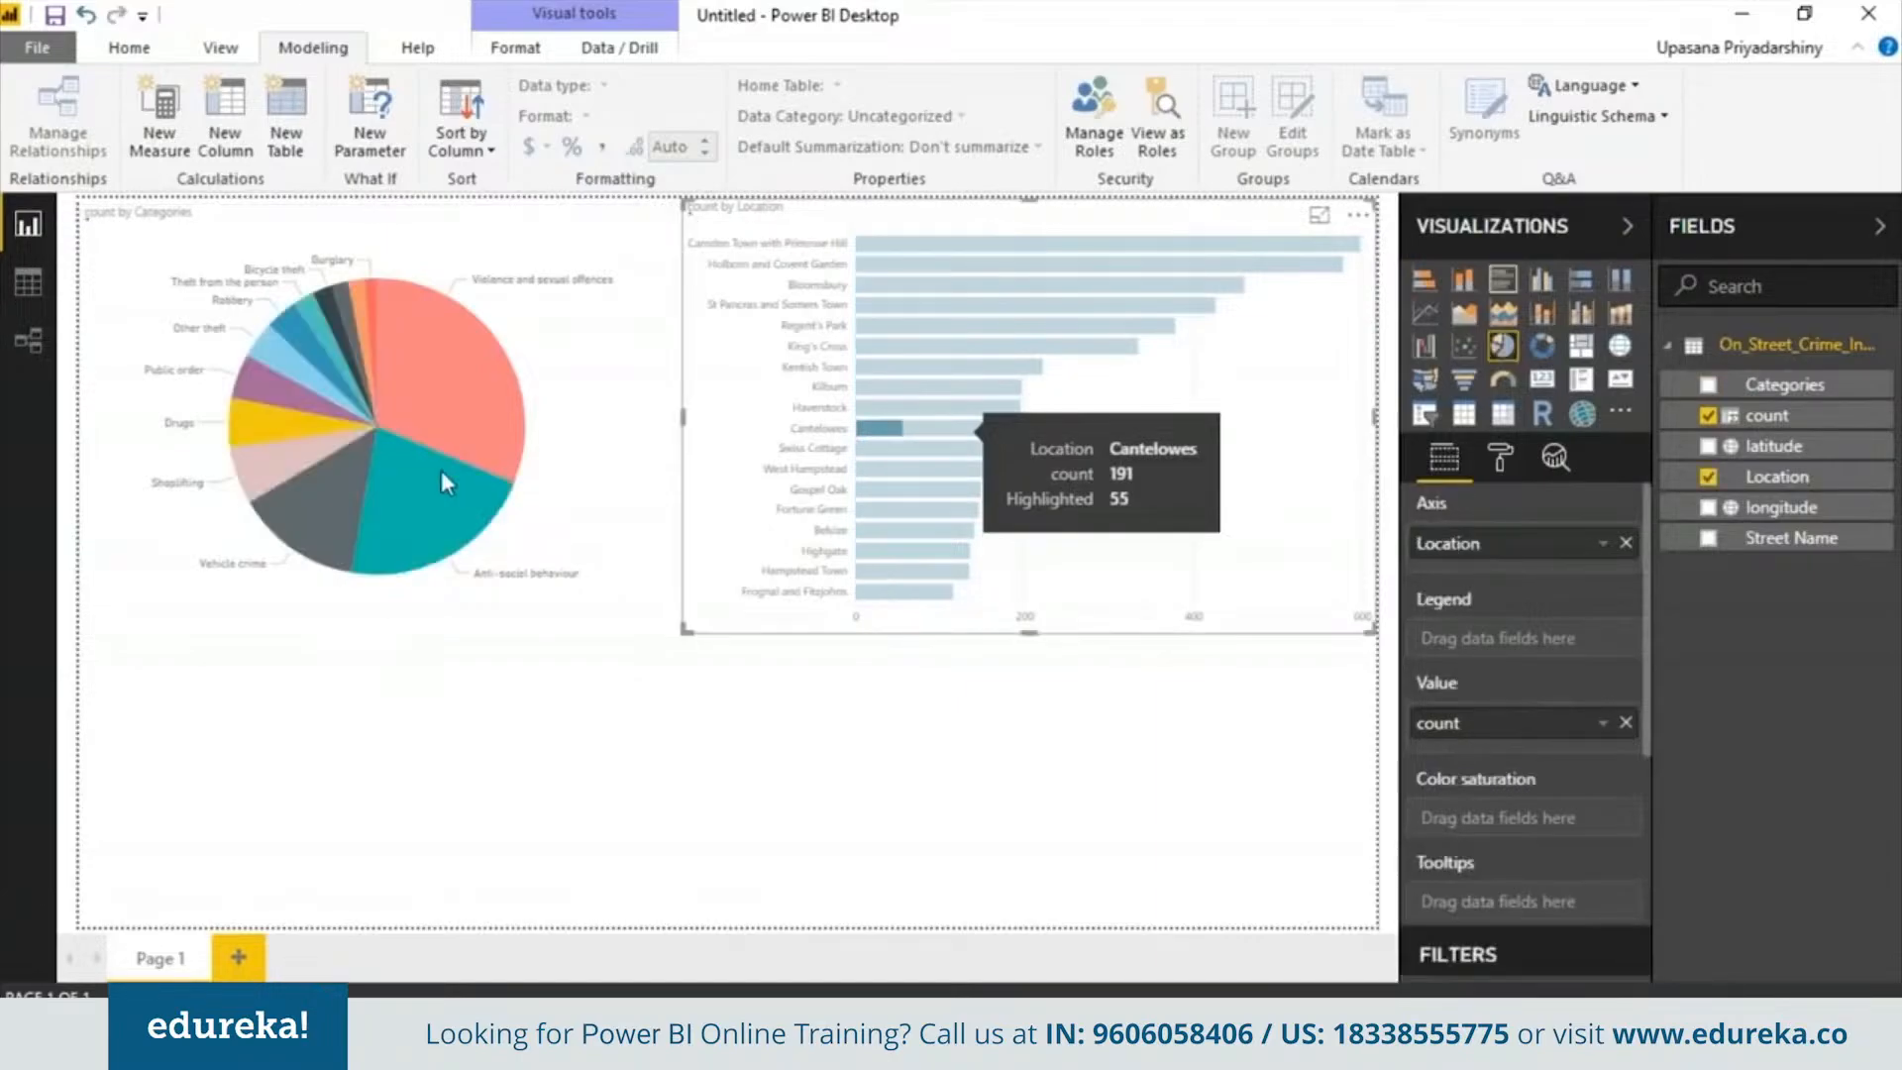
click(937, 694)
click(1298, 594)
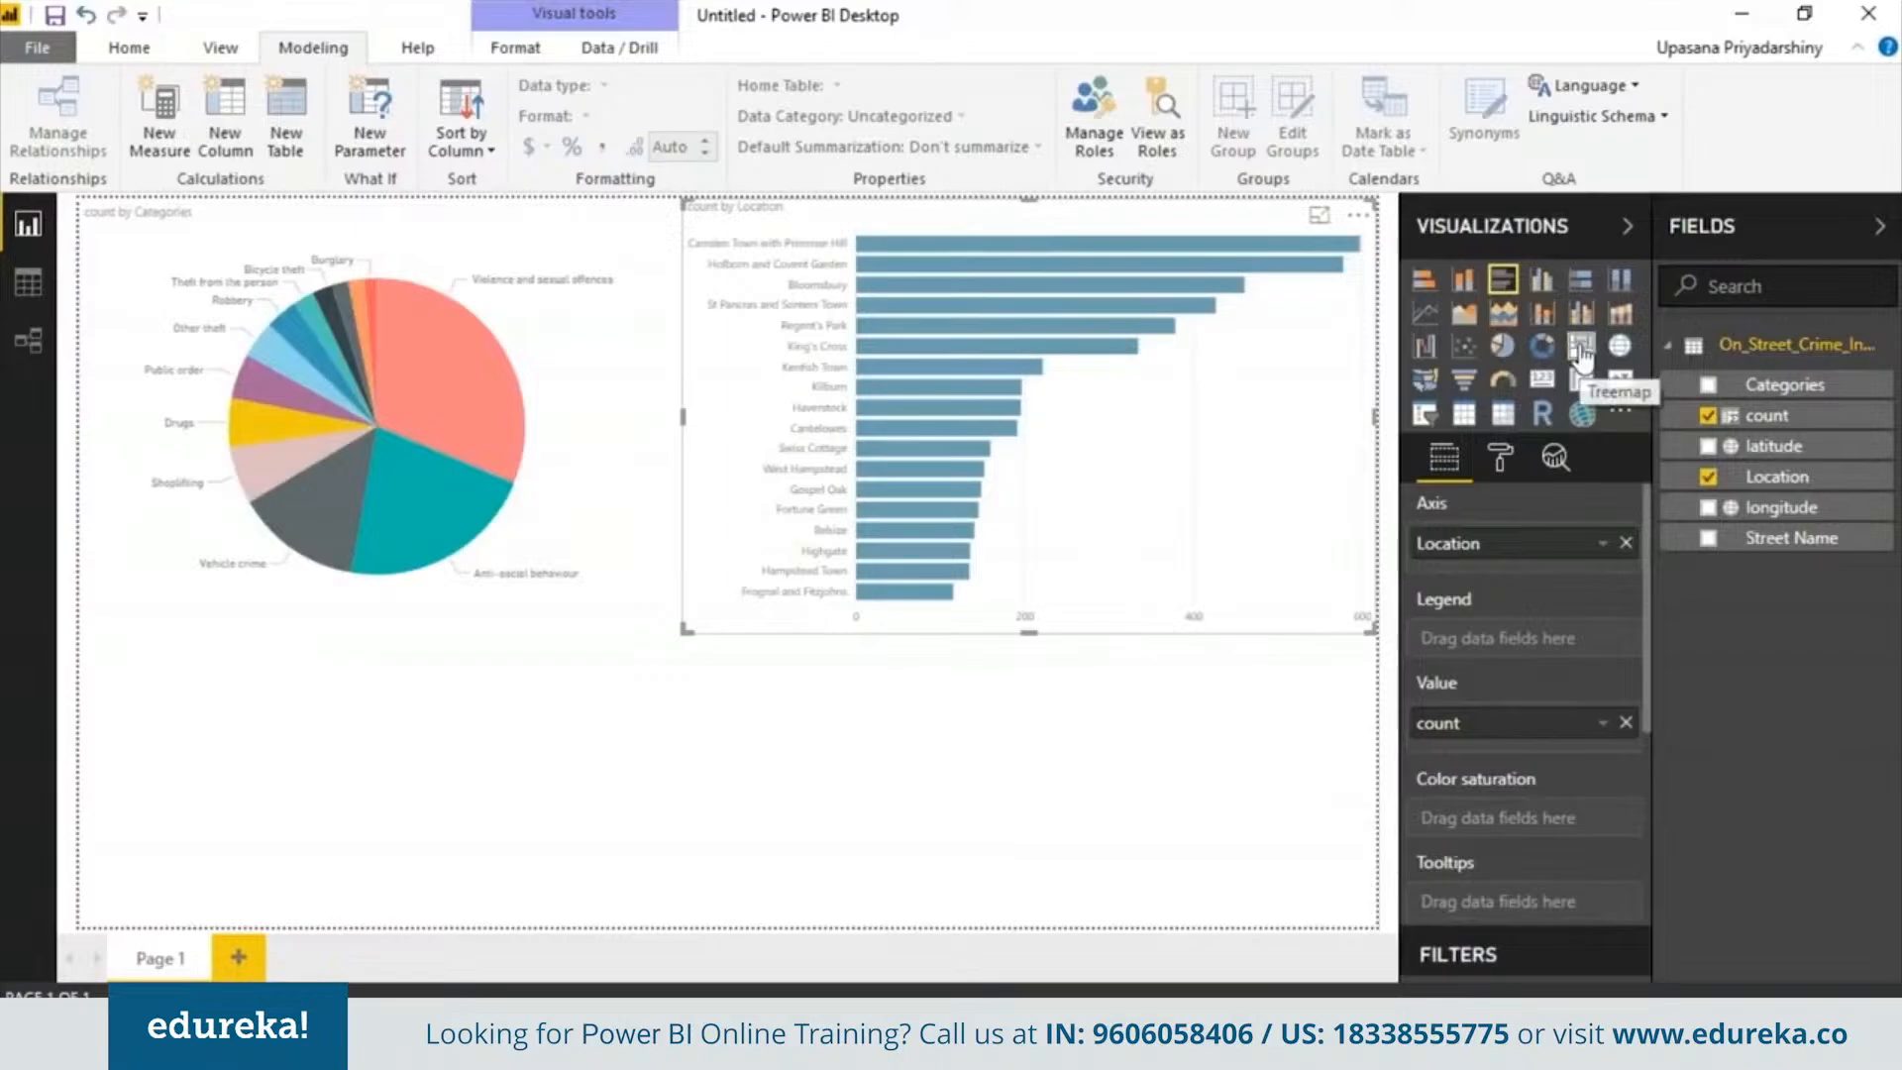
Try switching the location bar chart to a treemap
click(1582, 352)
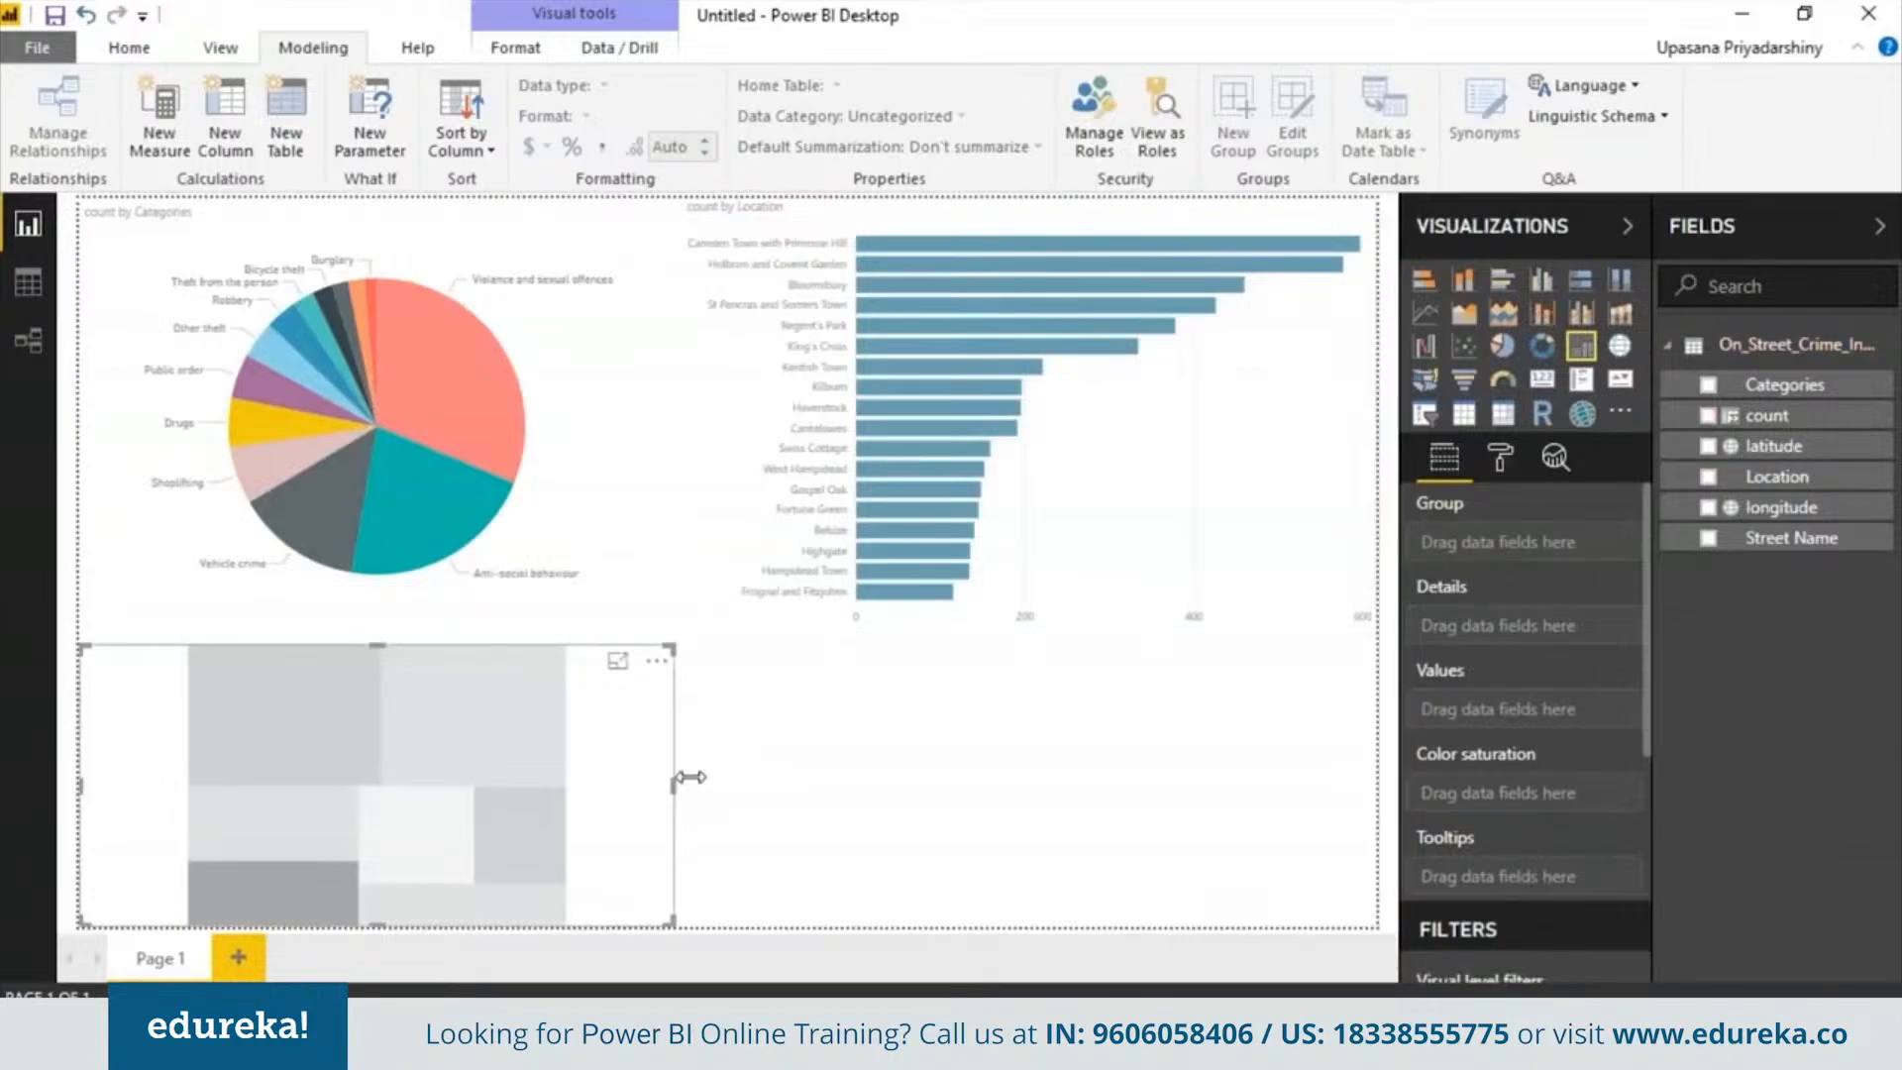
drag(690, 778, 1380, 827)
click(1387, 827)
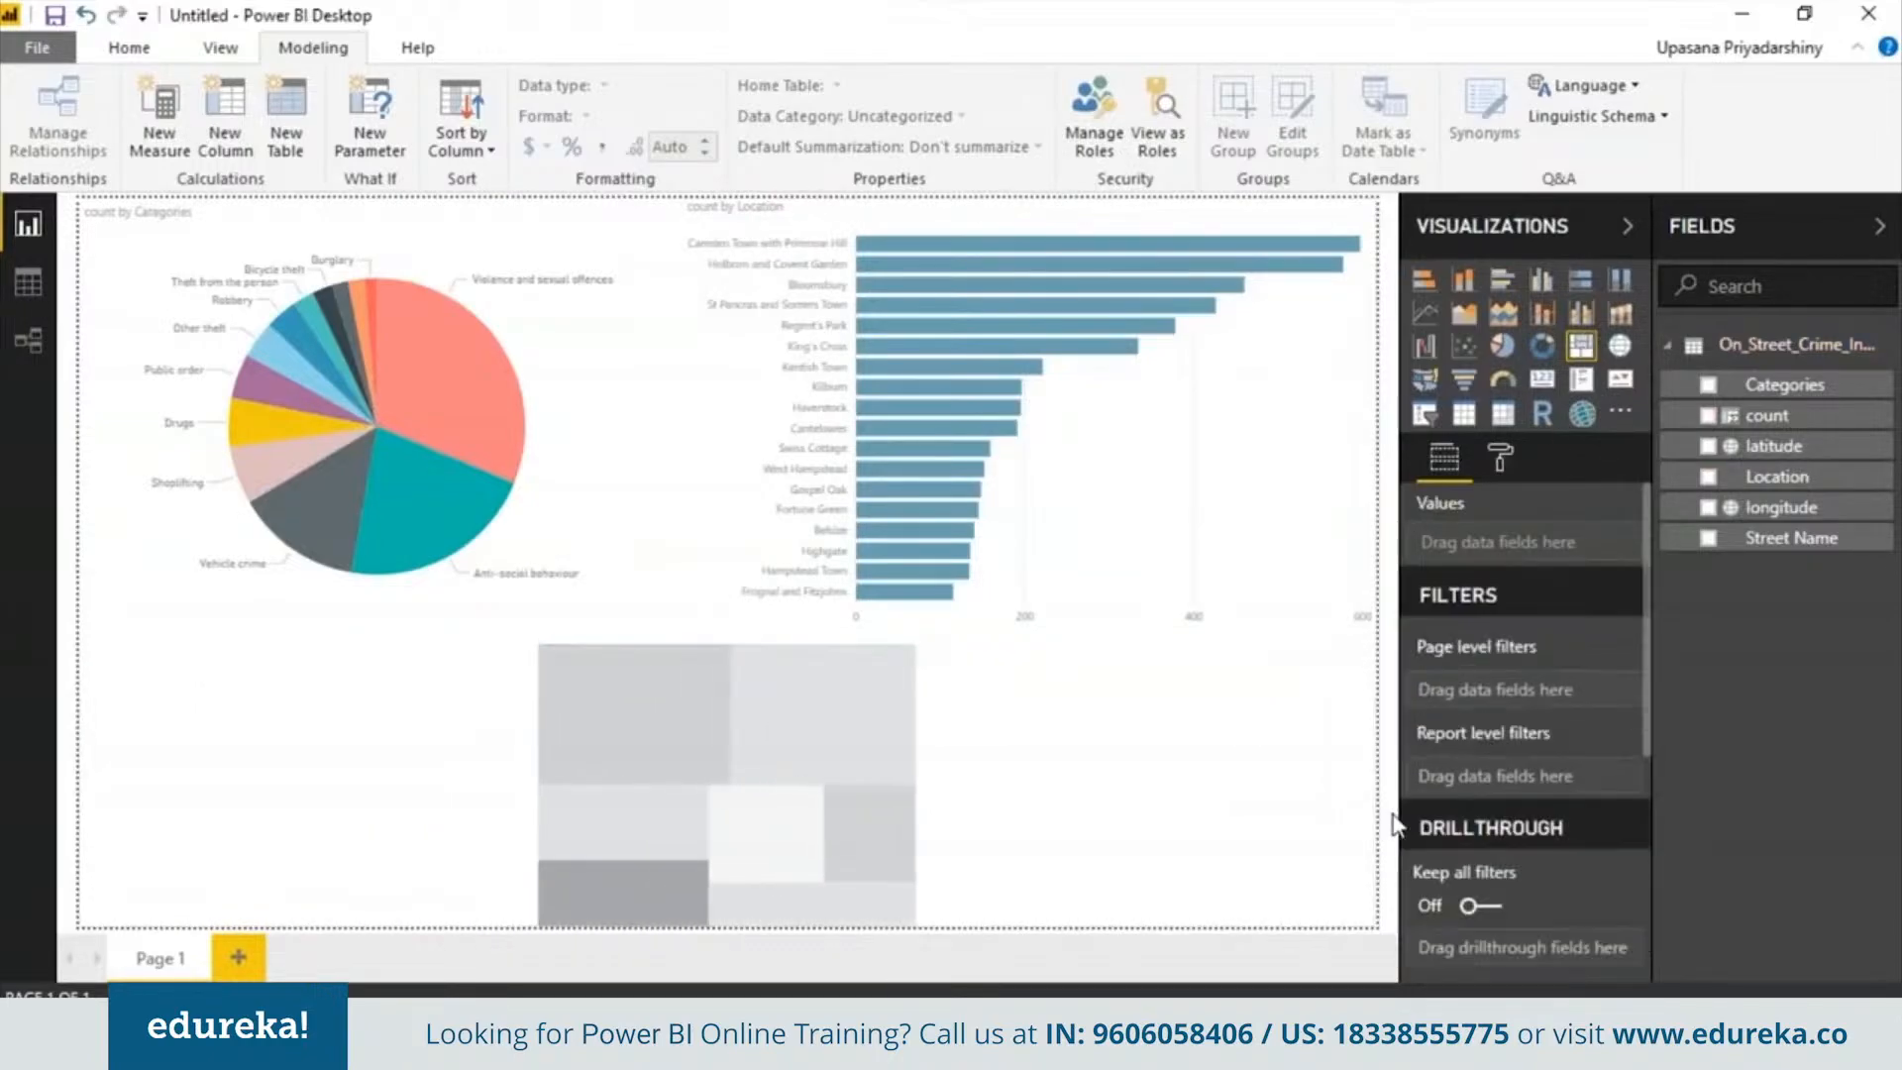
Add a treemap across the bottom of the page grouped by Categories with count values, and select its Violence and sexual offences tile
click(686, 763)
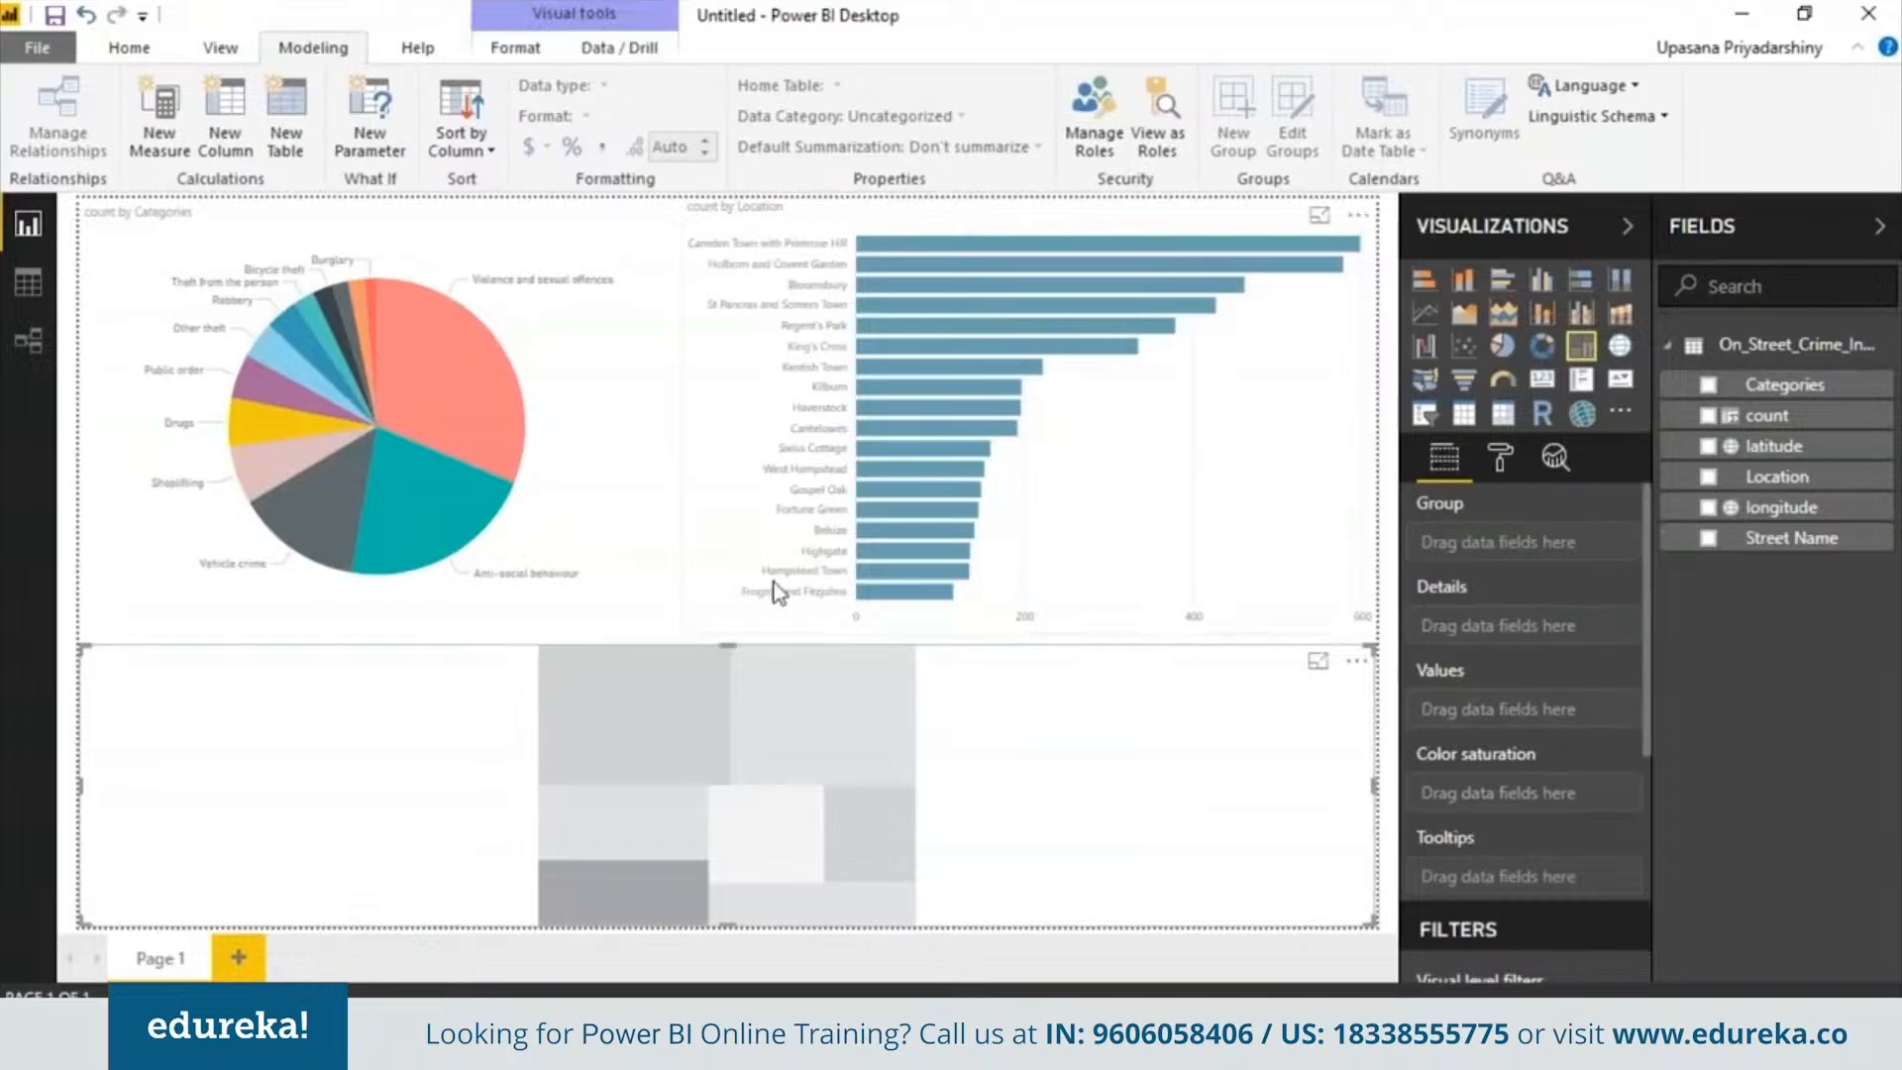
mouse_move(730, 644)
mouse_down()
mouse_move(733, 618)
mouse_move(730, 635)
mouse_up()
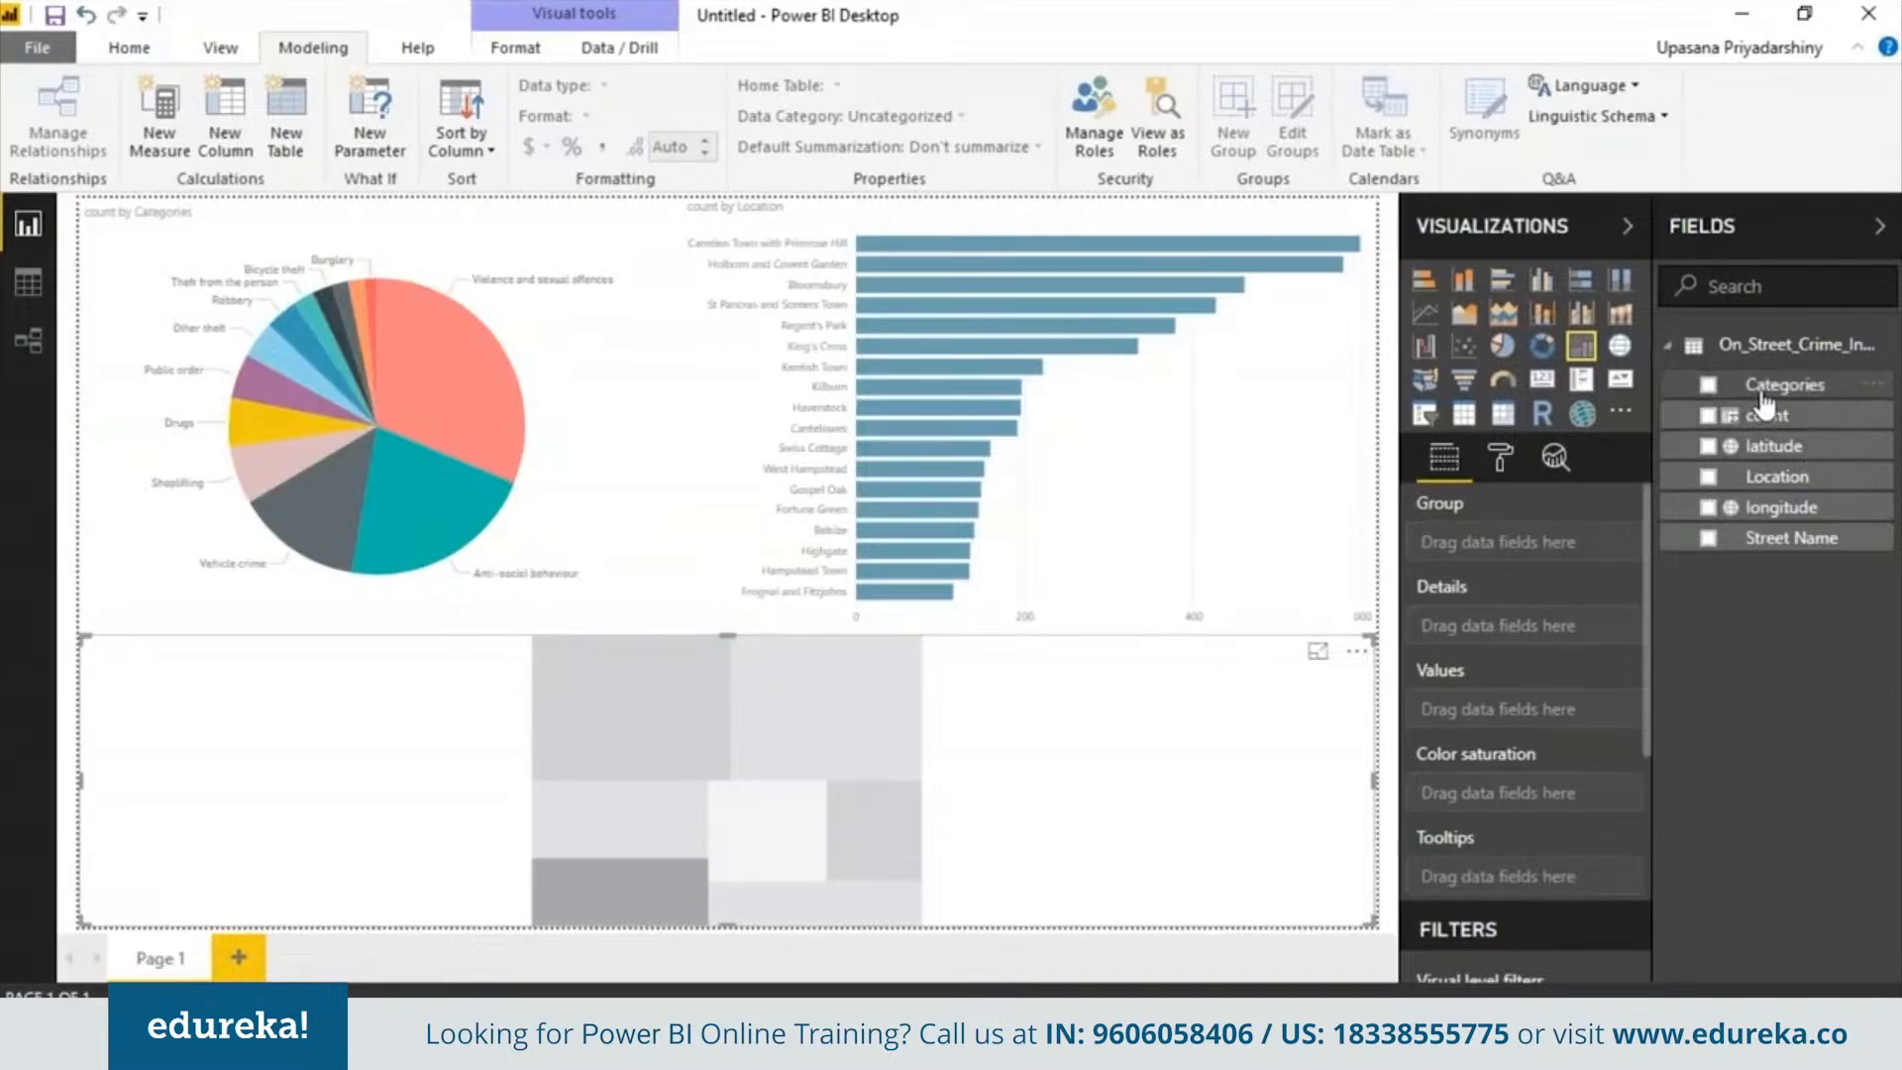
drag(1763, 387, 1584, 722)
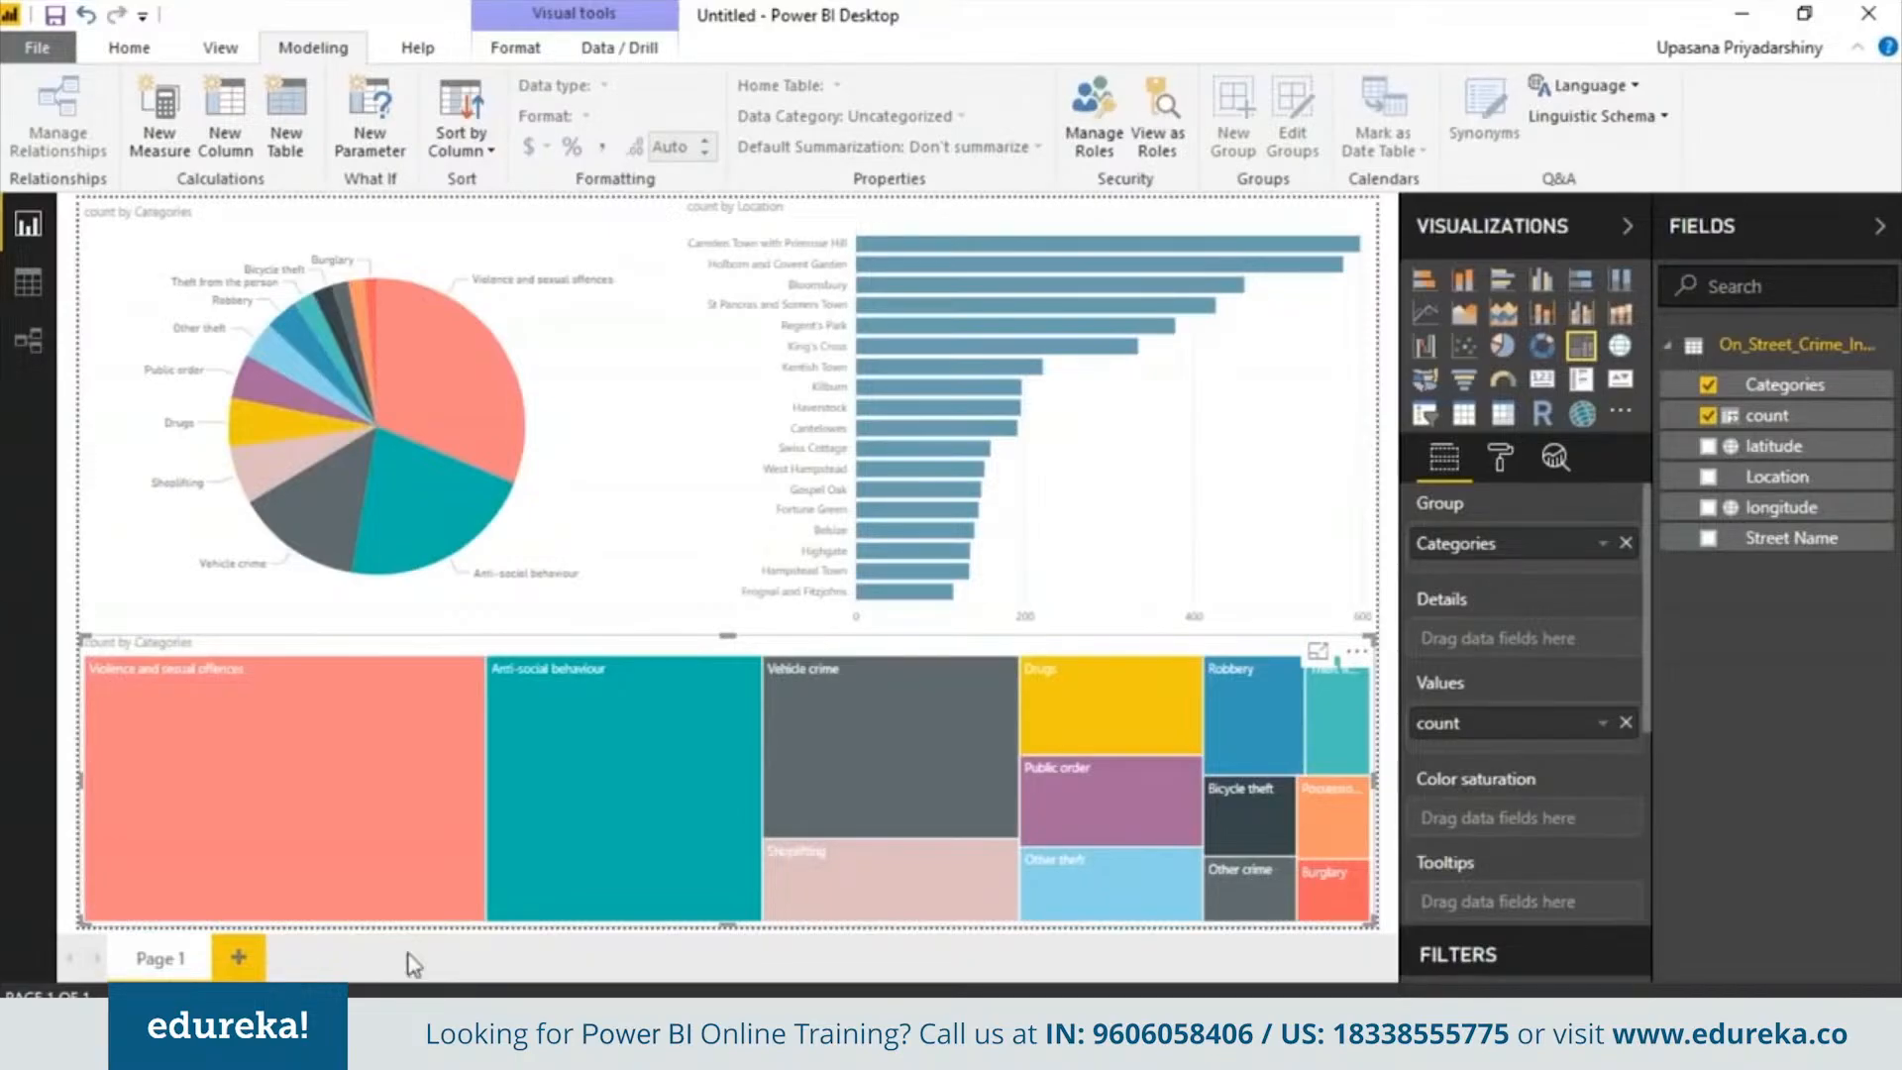
click(348, 750)
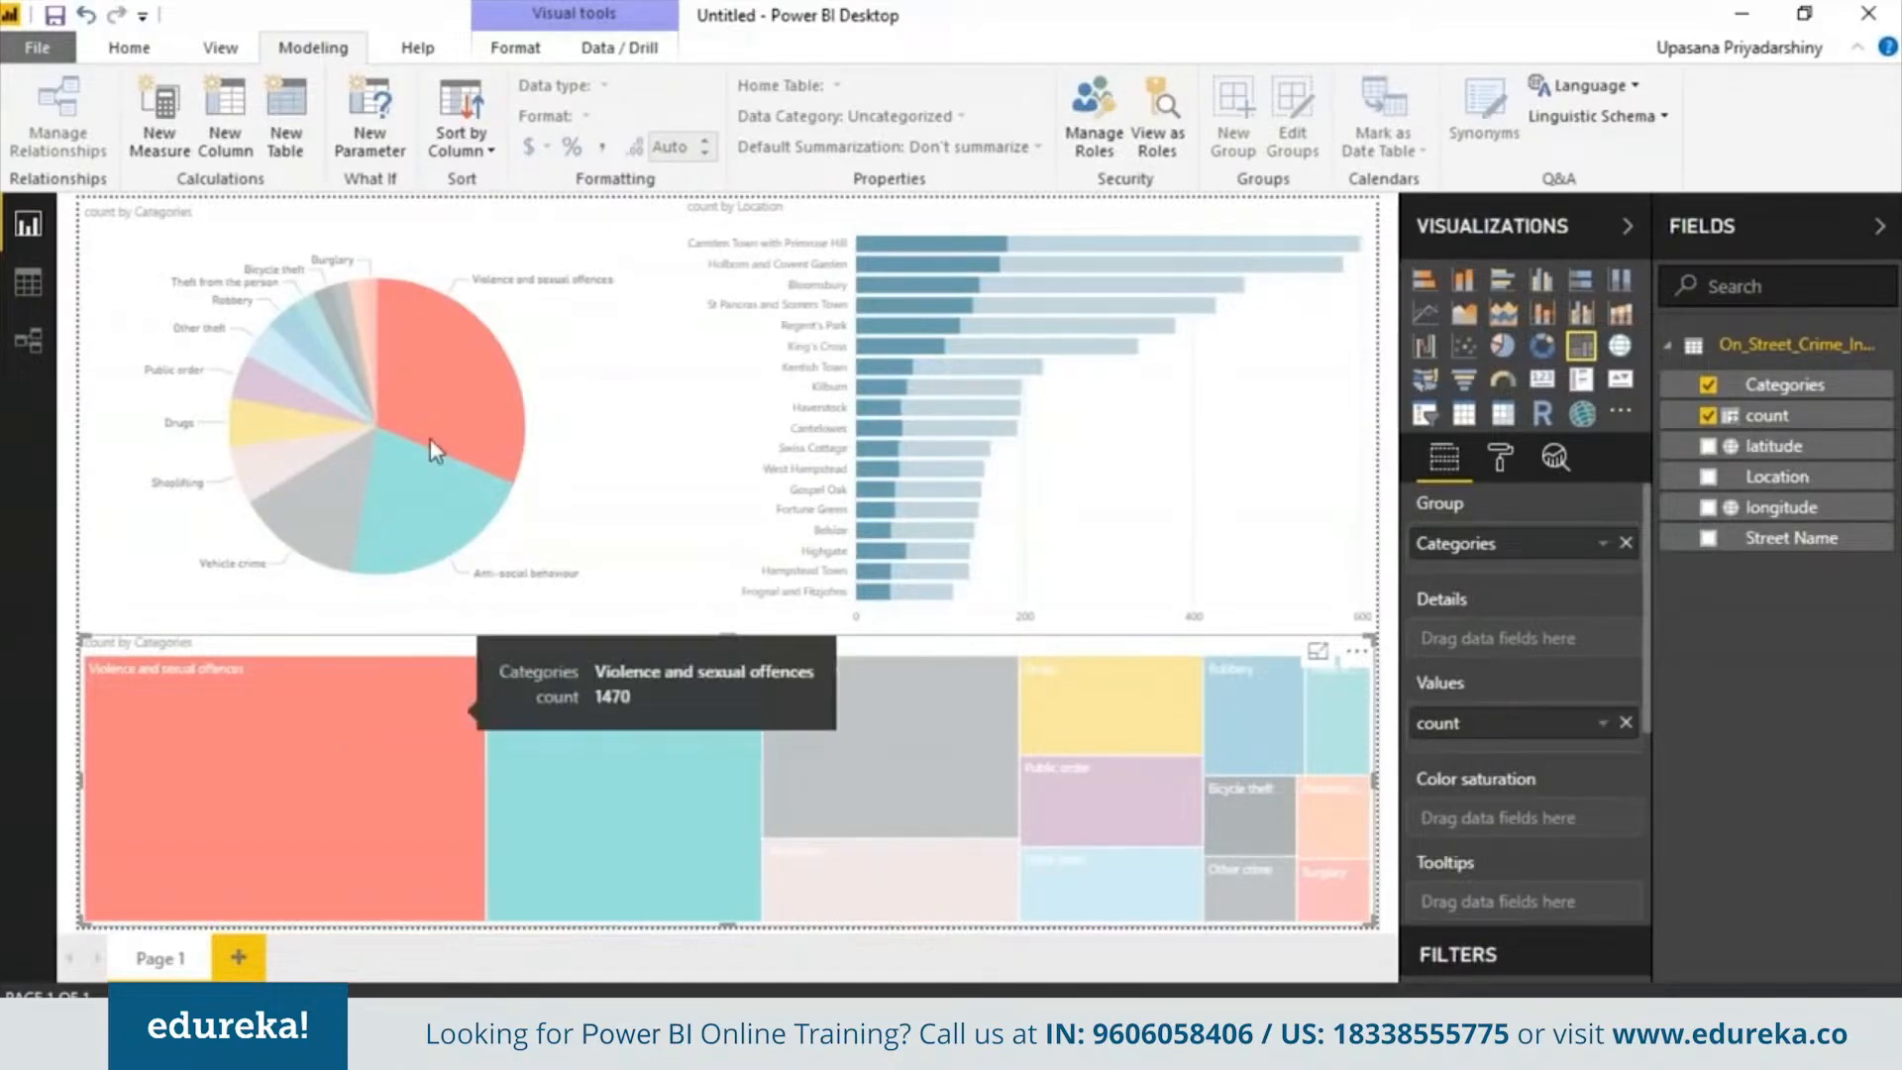
Ask a Q&A question about anti-social behaviour, resize the resulting visual, then delete it
mouse_move(424, 348)
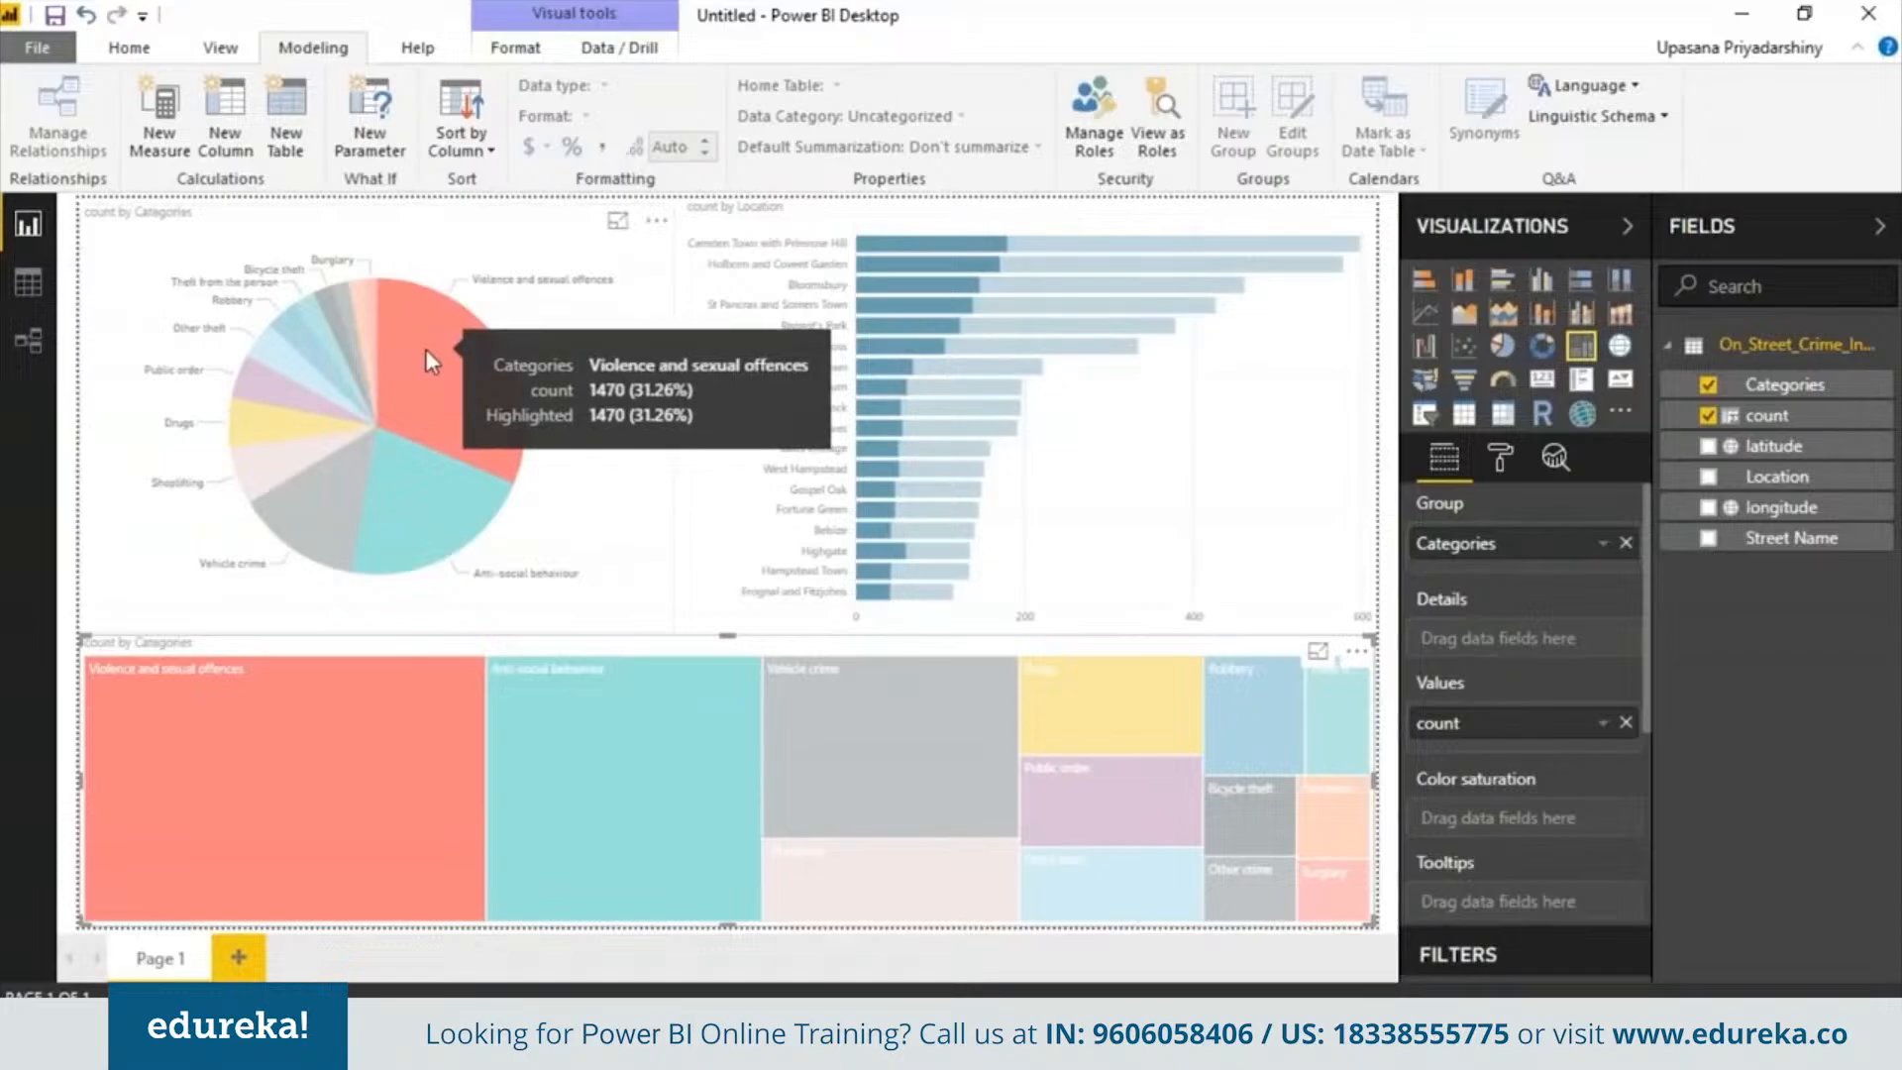
mouse_move(882, 341)
click(838, 224)
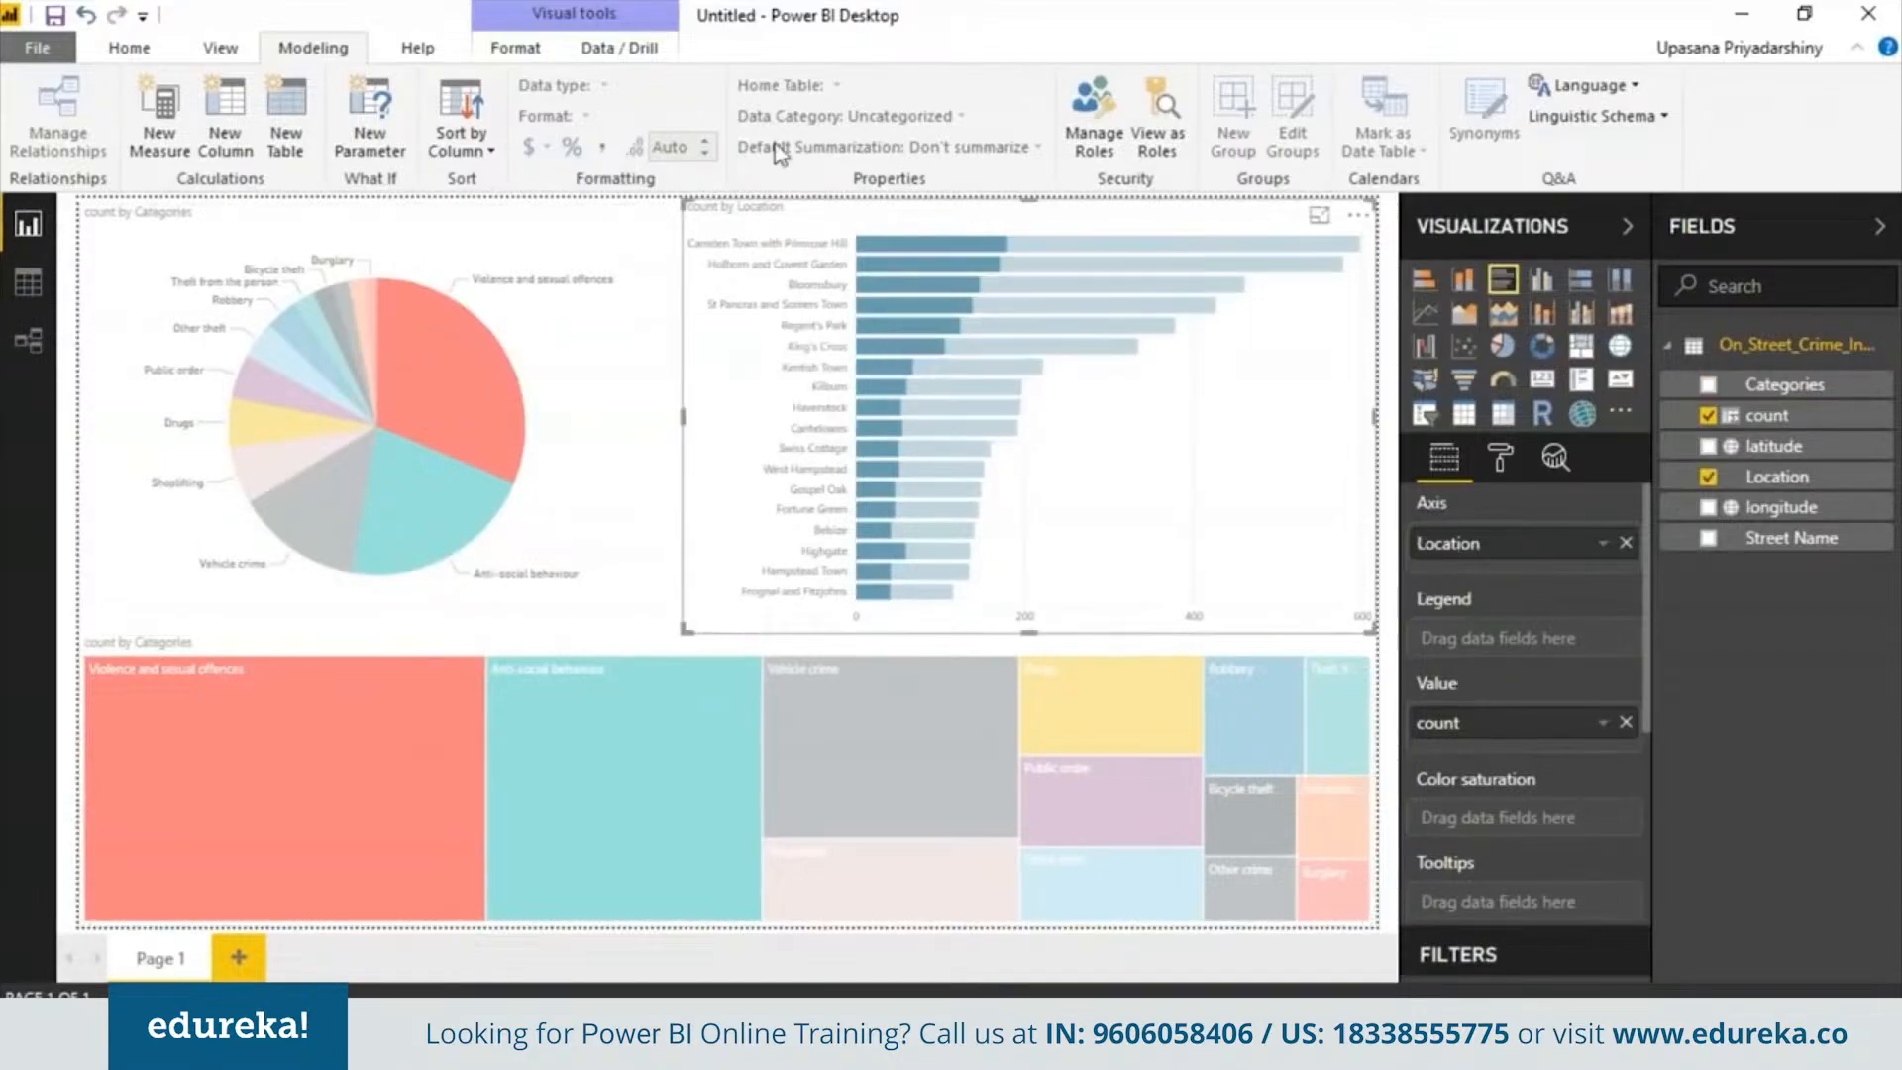
click(143, 56)
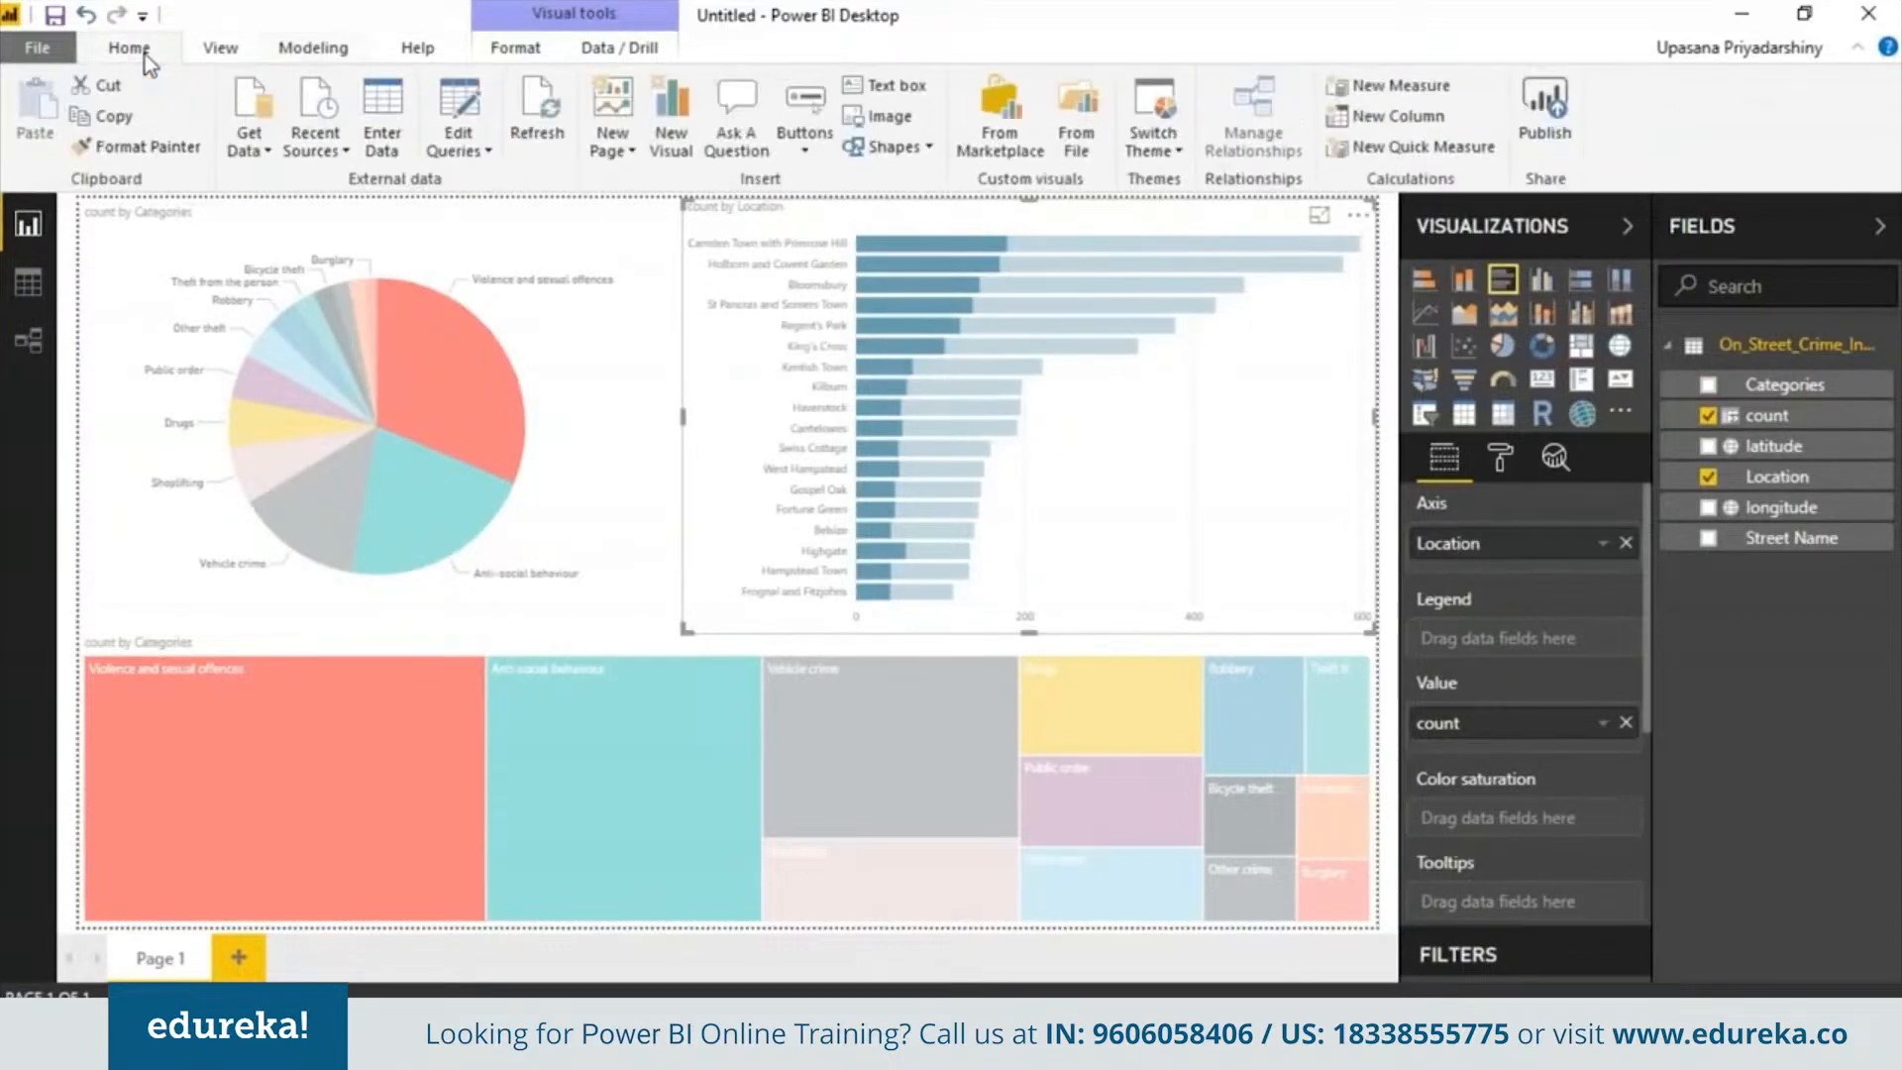
click(737, 129)
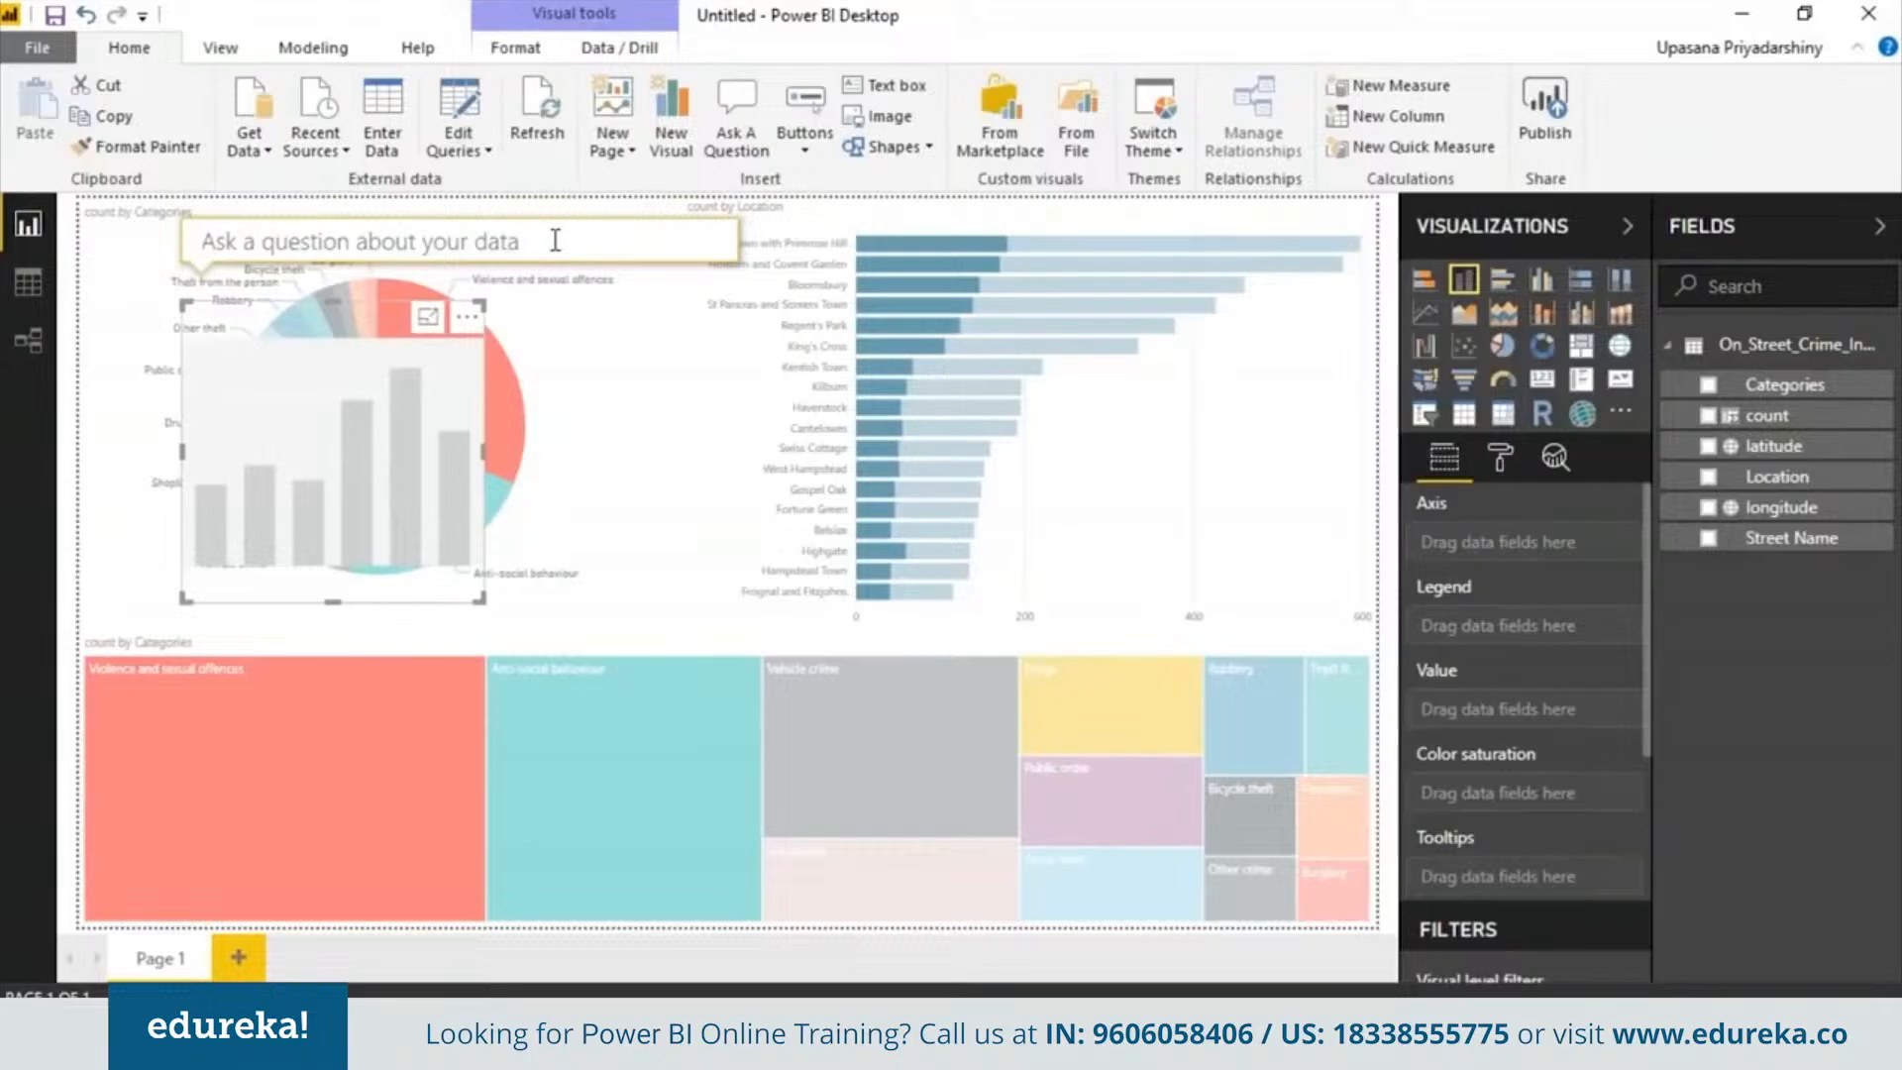
text(anti-s)
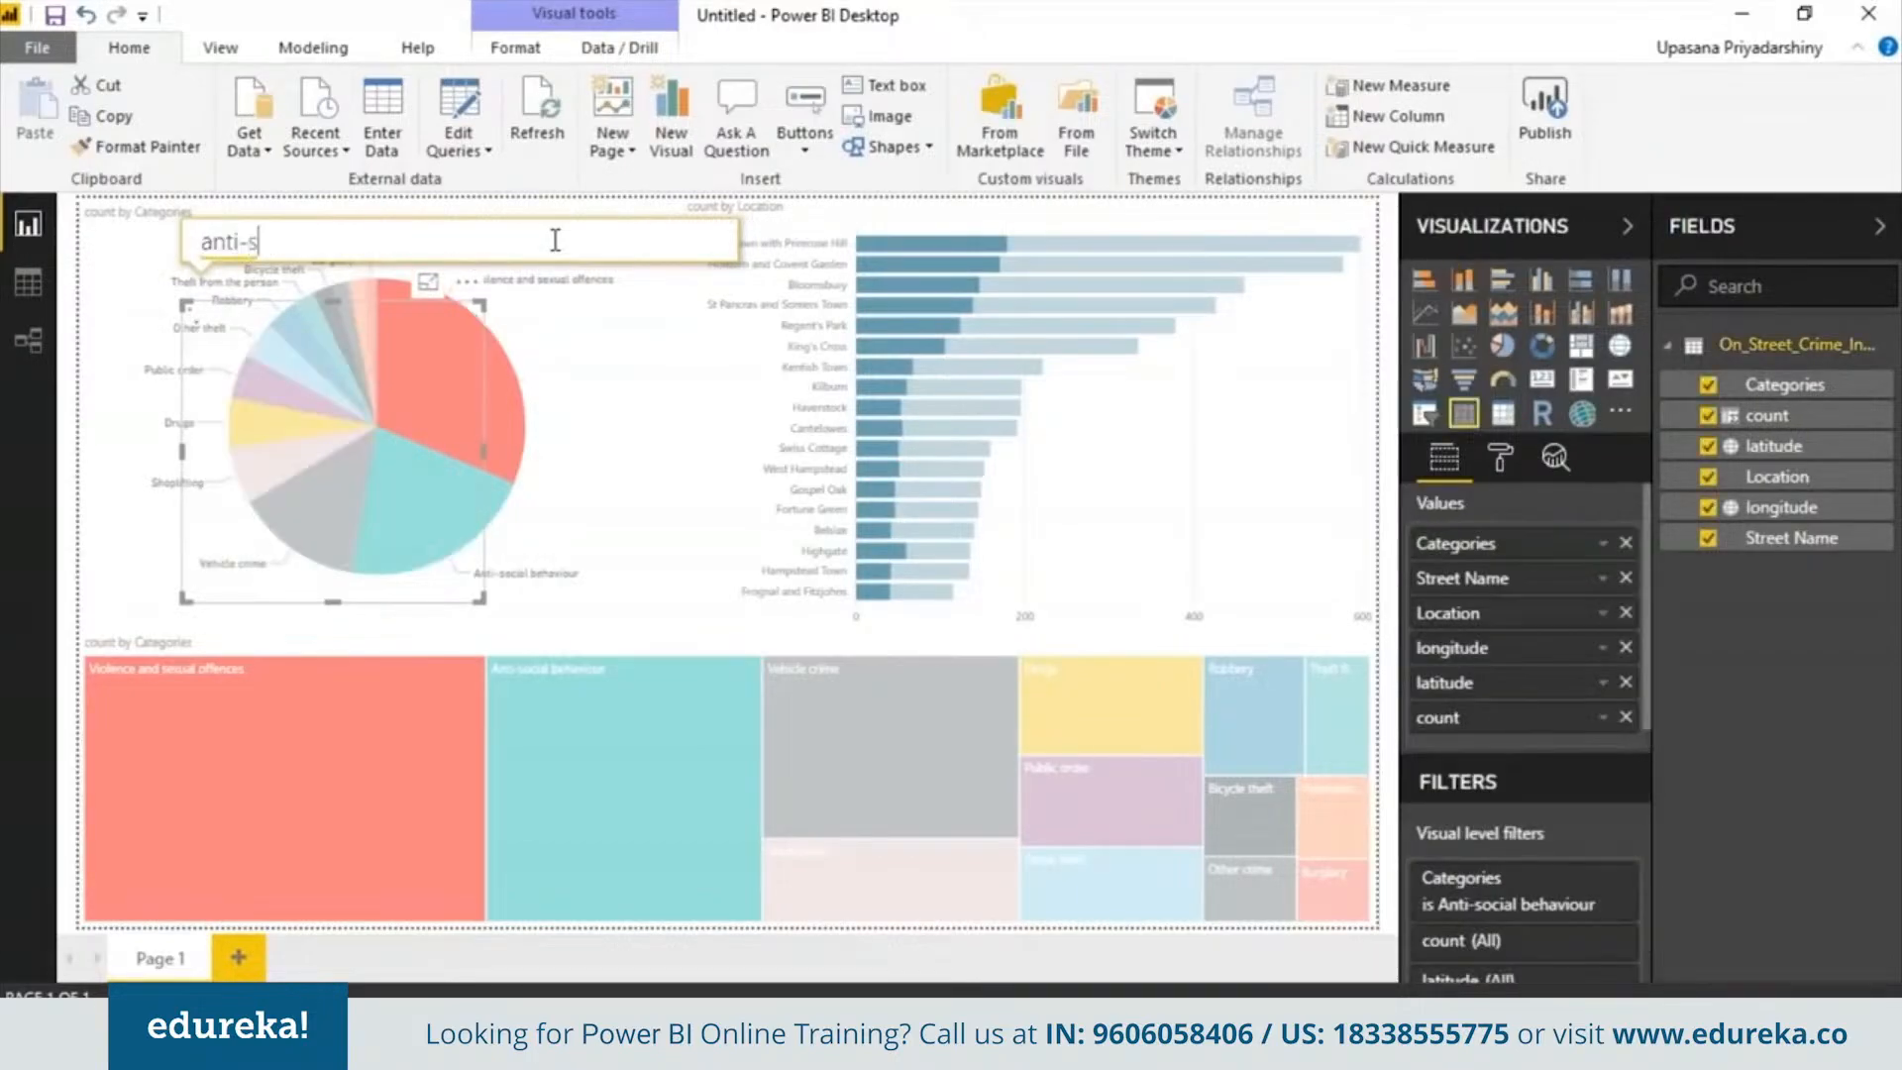
text(ocia)
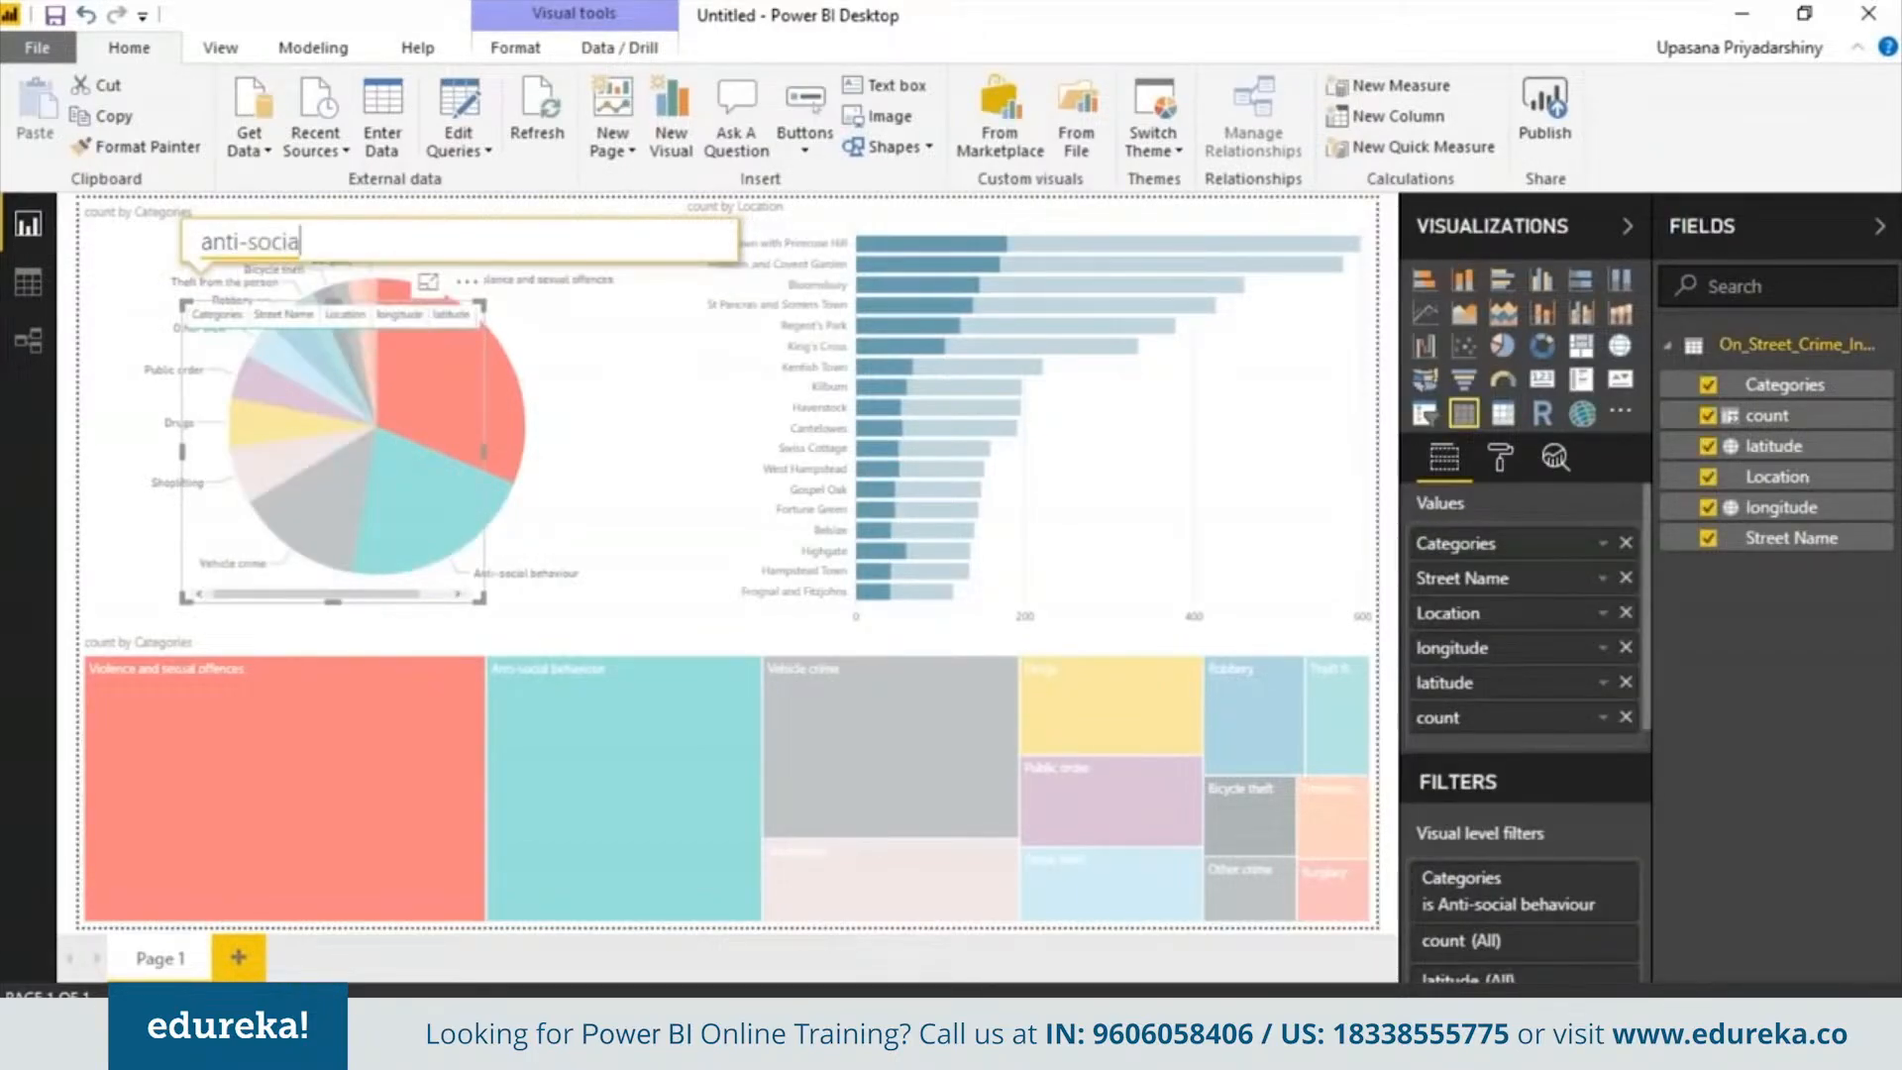
click(575, 285)
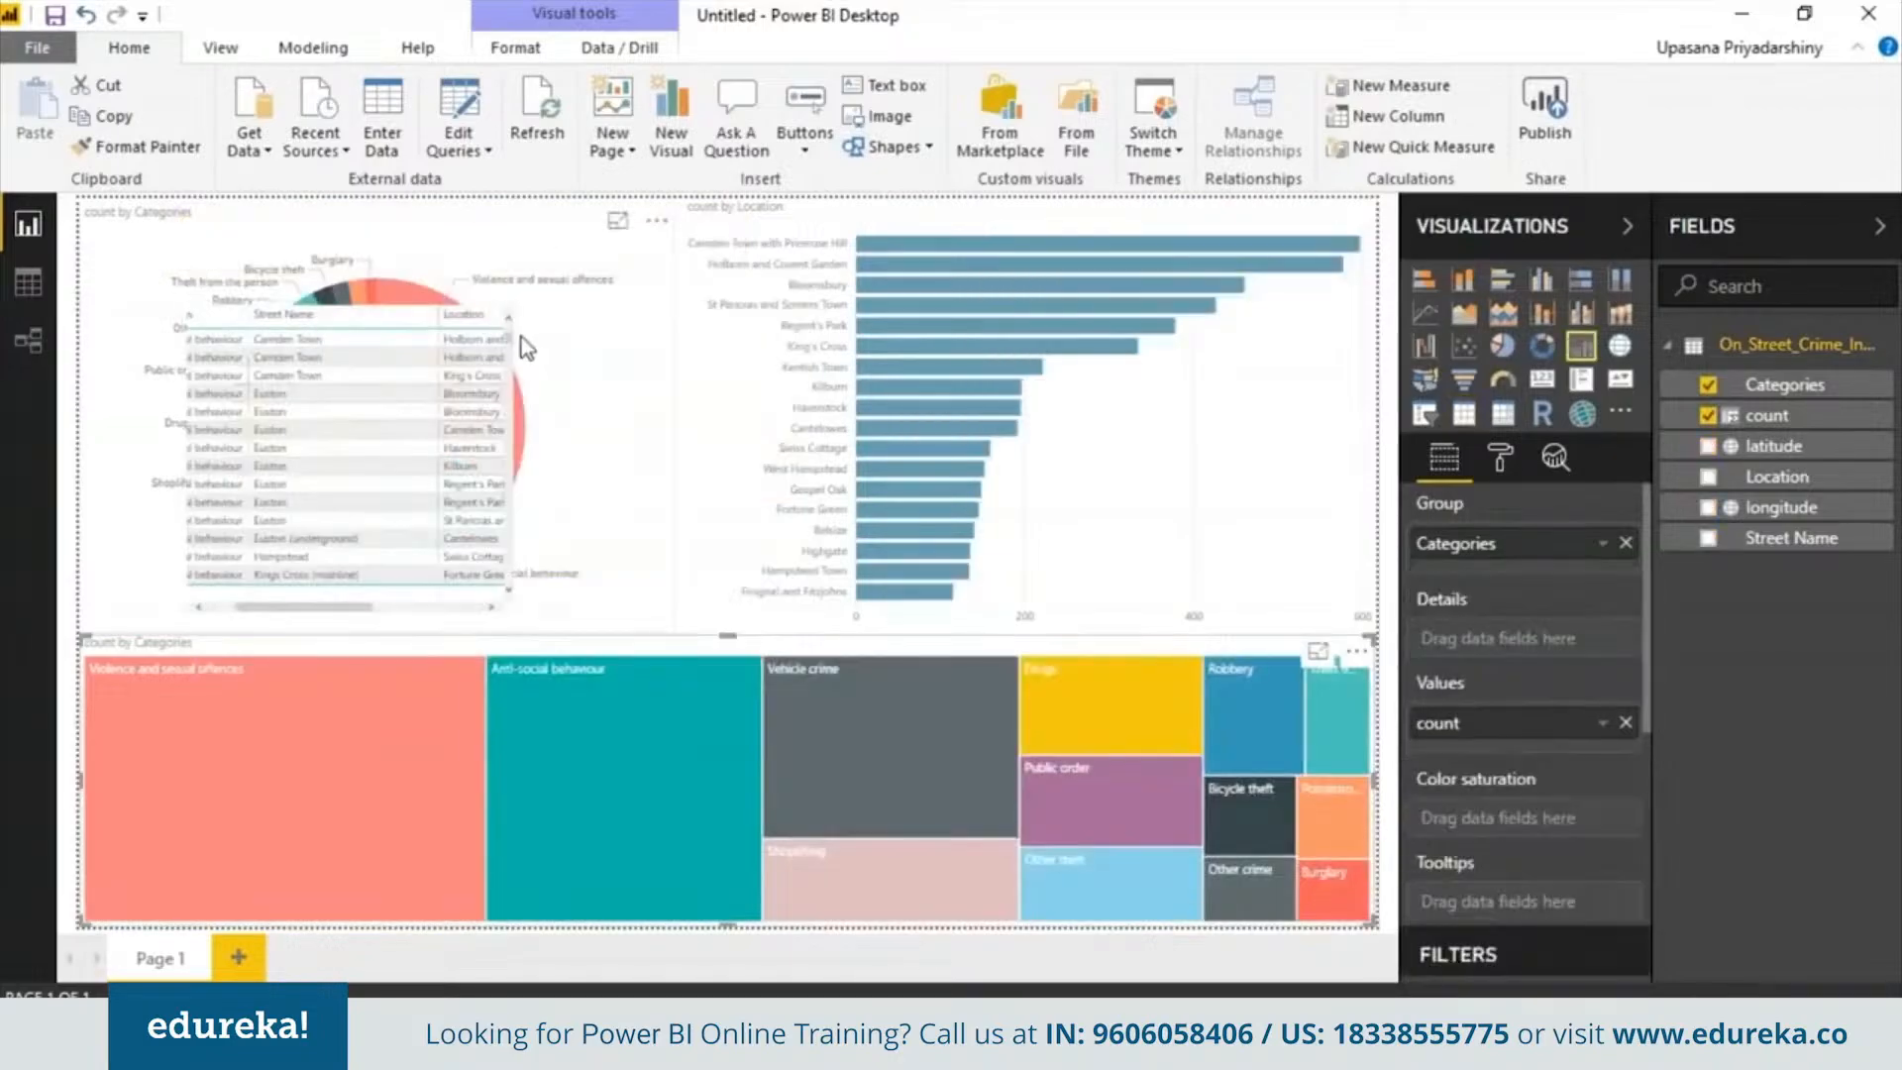
drag(513, 341, 520, 538)
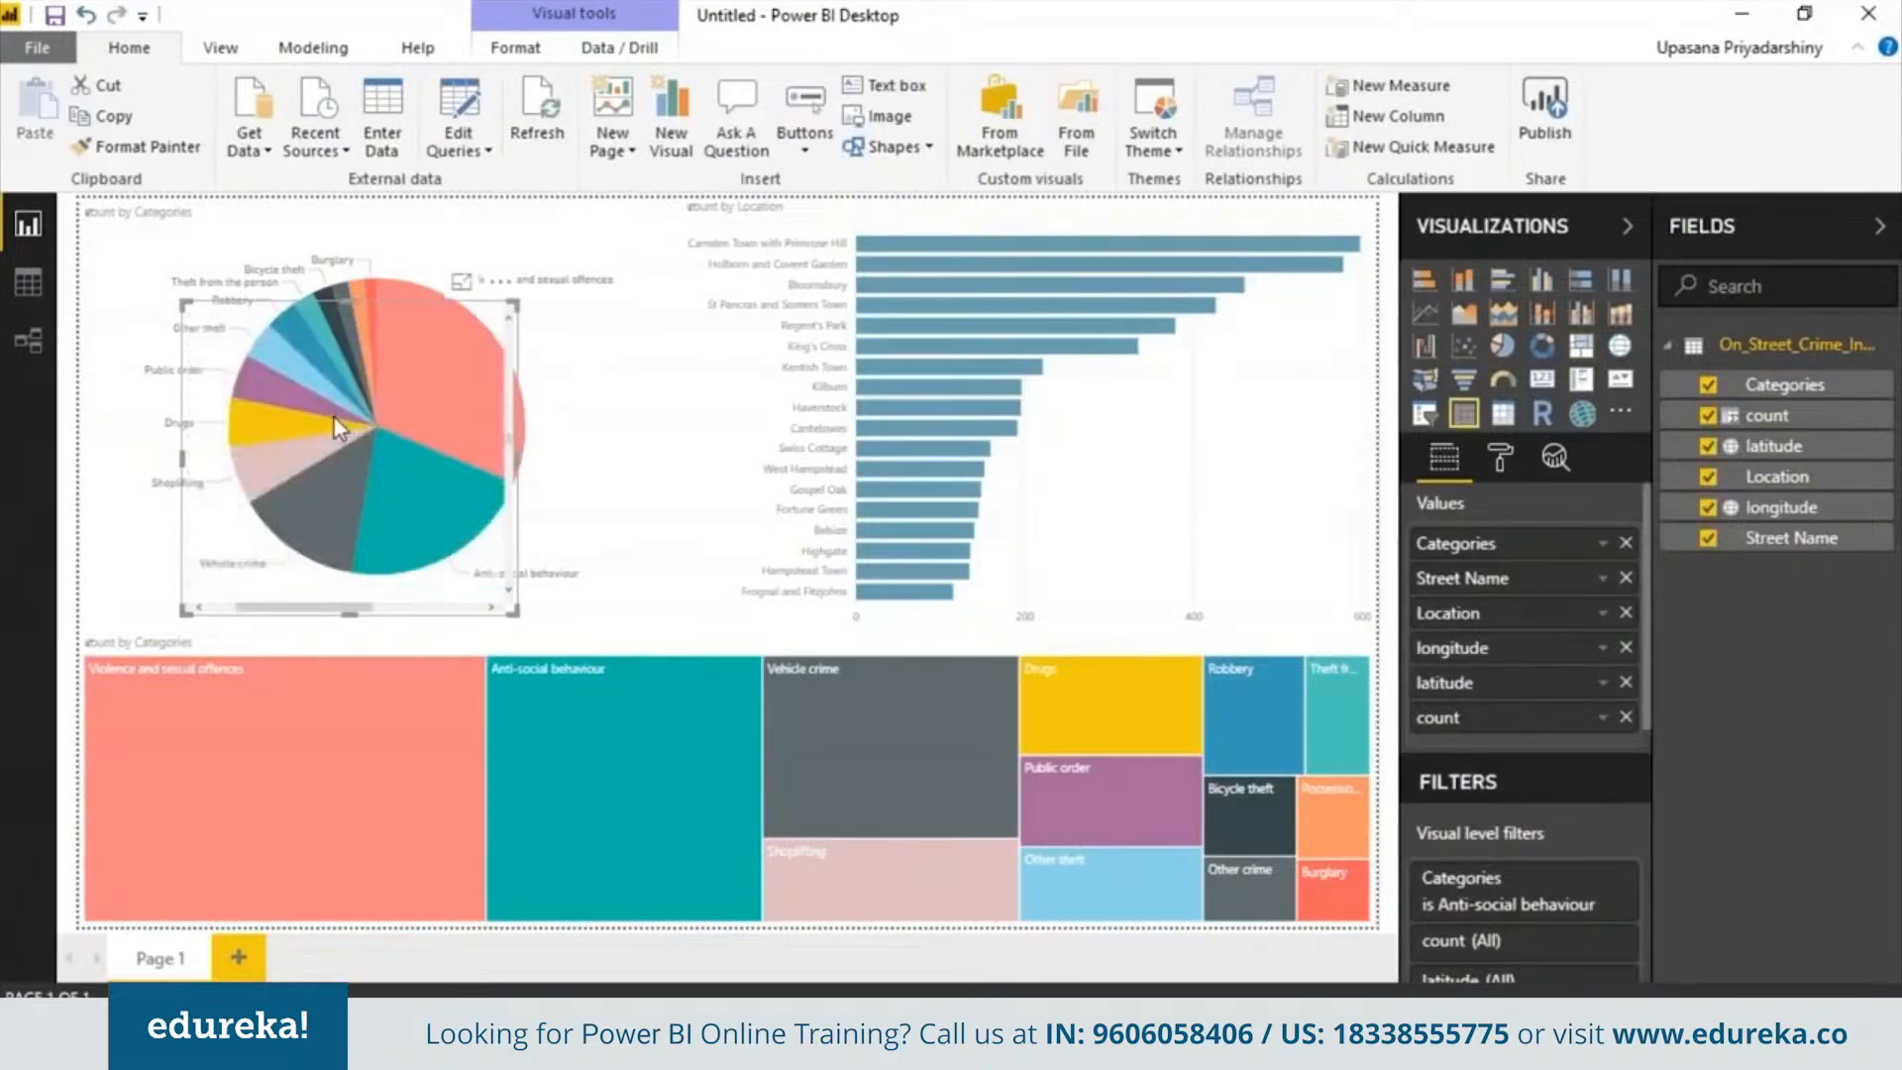
click(347, 415)
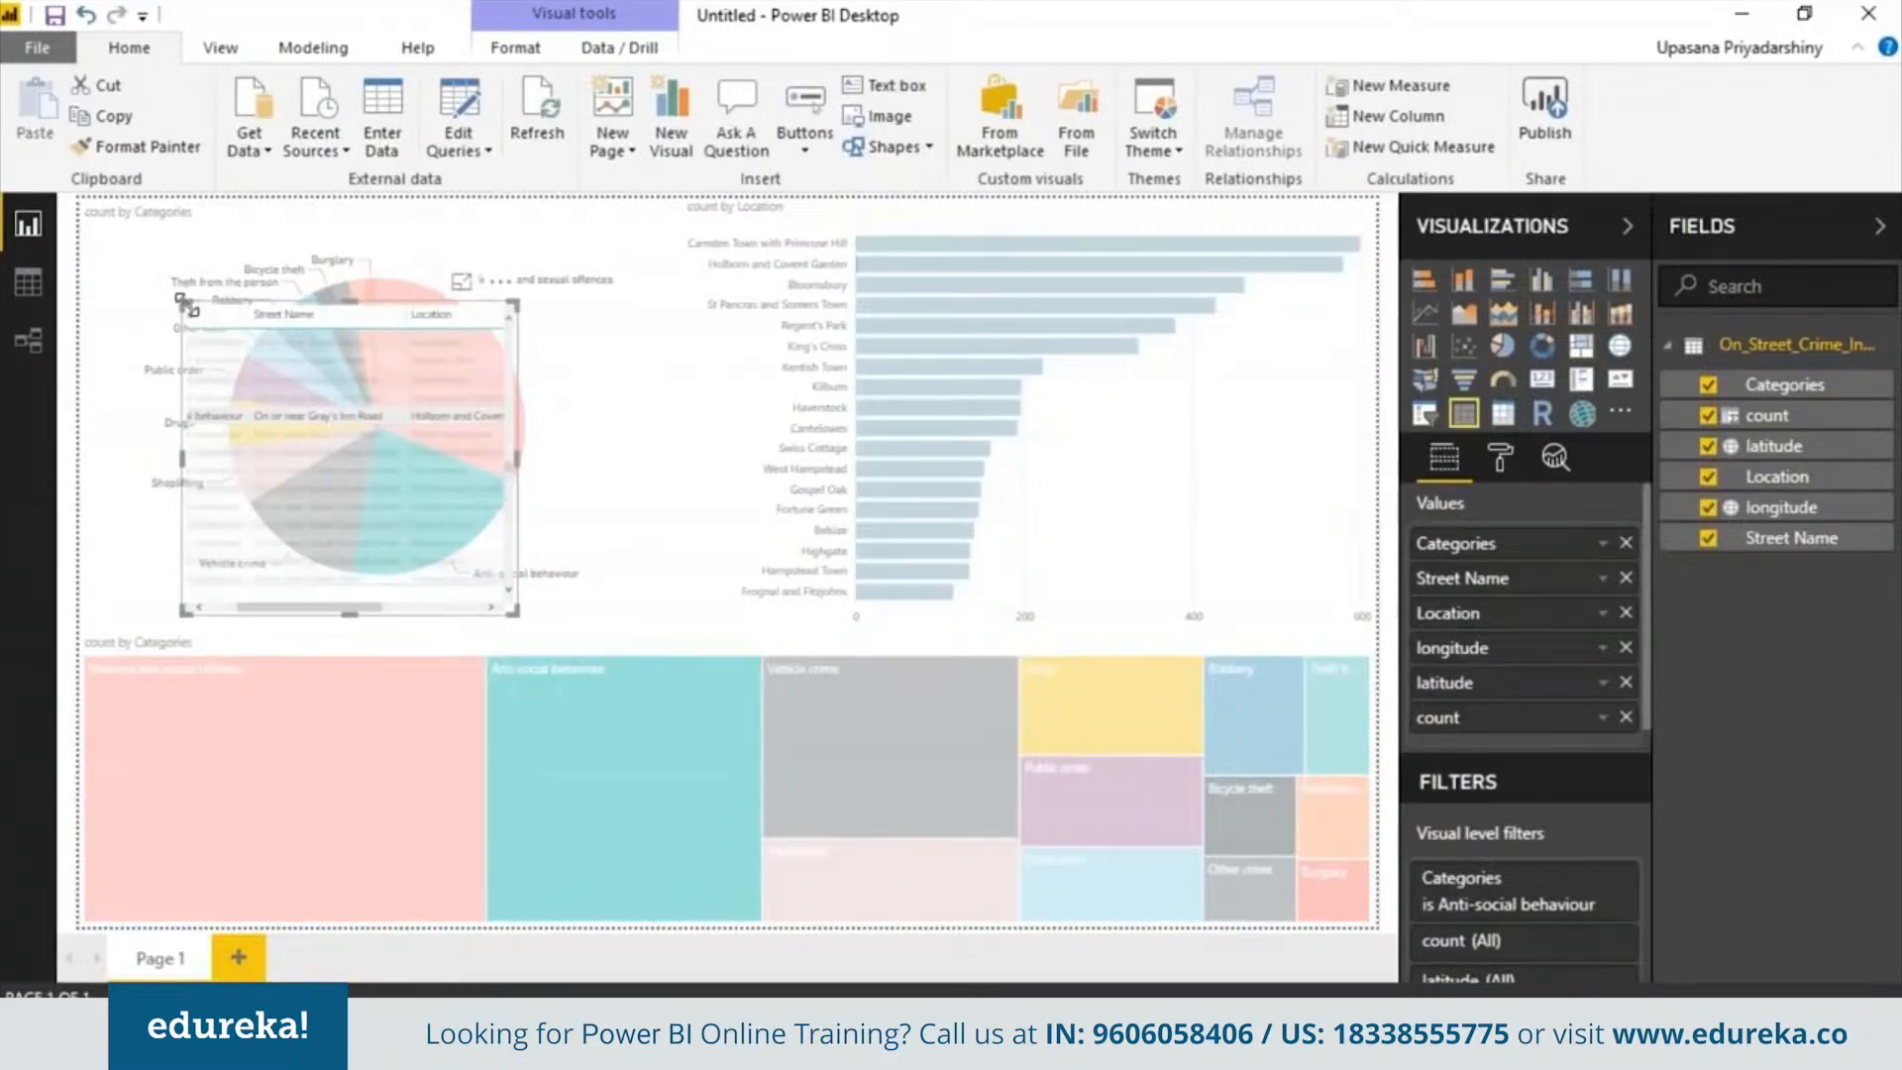
key(Delete)
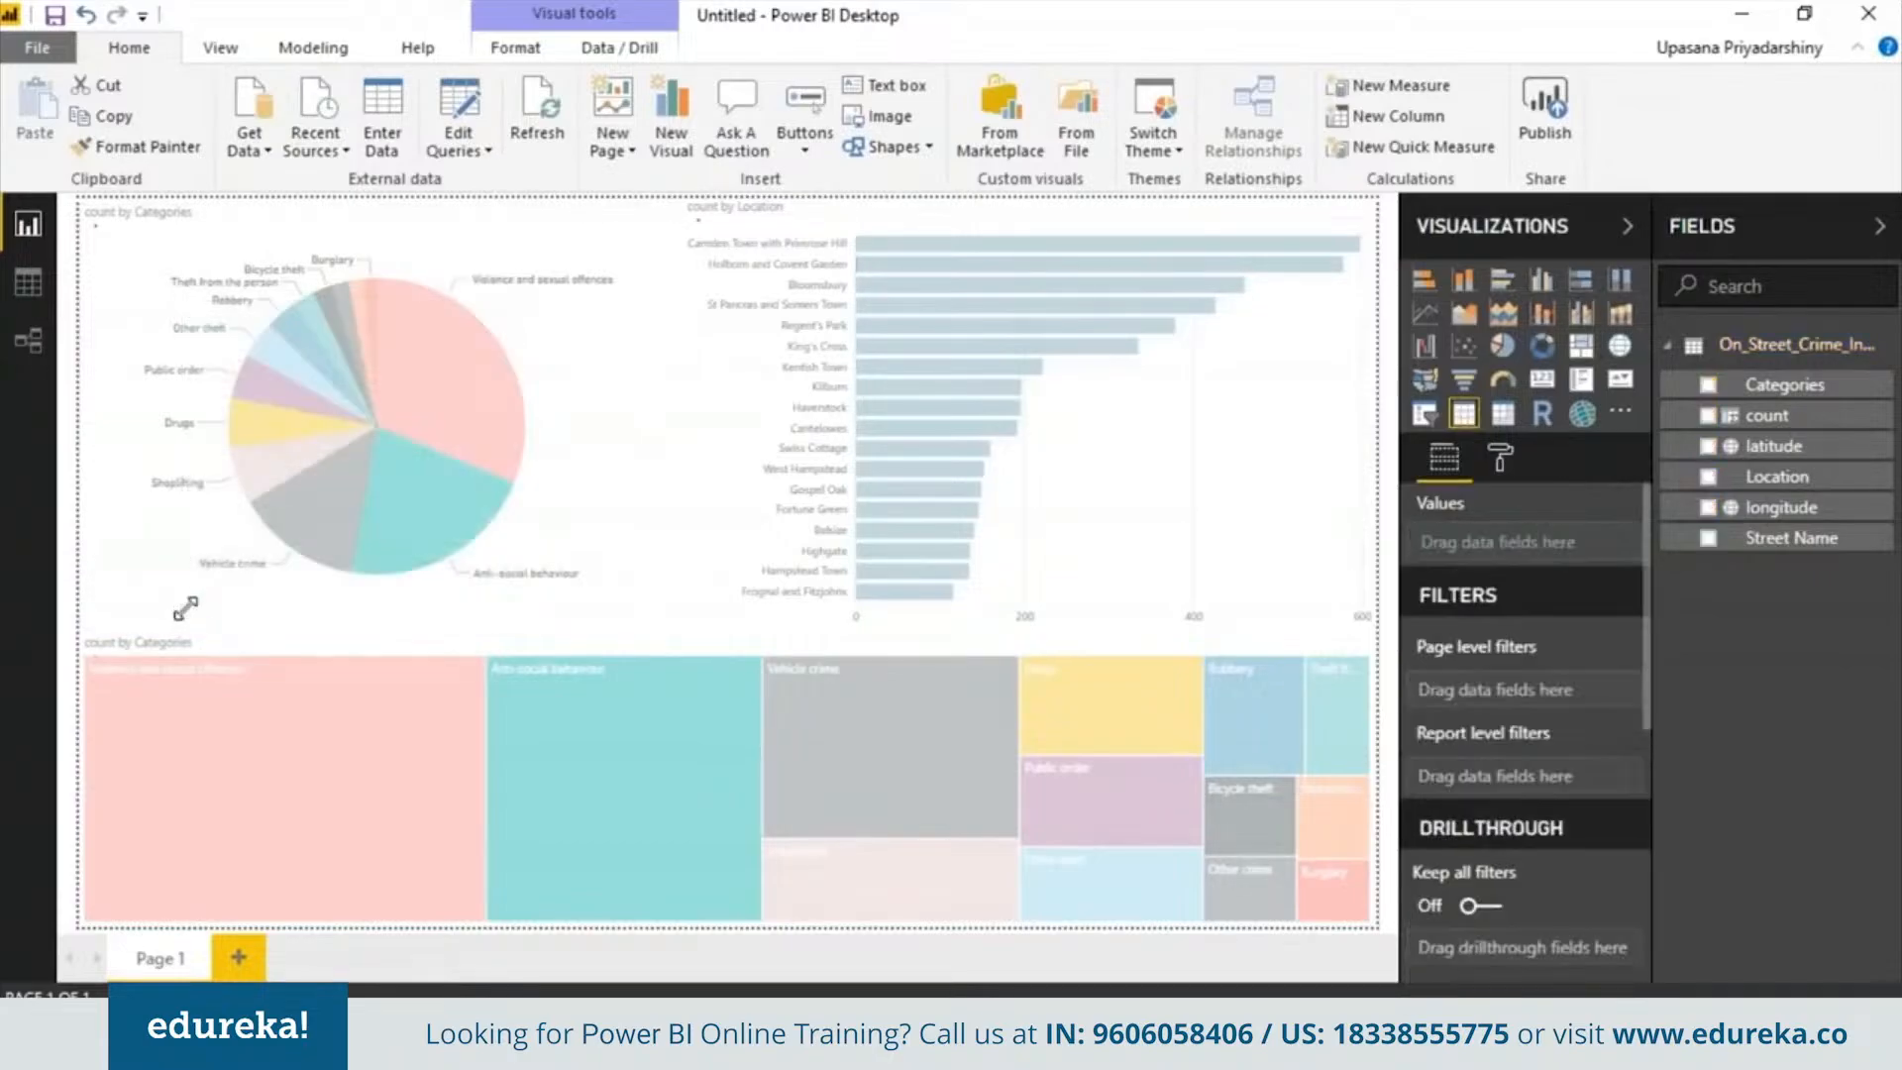
Add a new report page and place an ArcGIS map visual stretched to fill the page
mouse_move(461, 418)
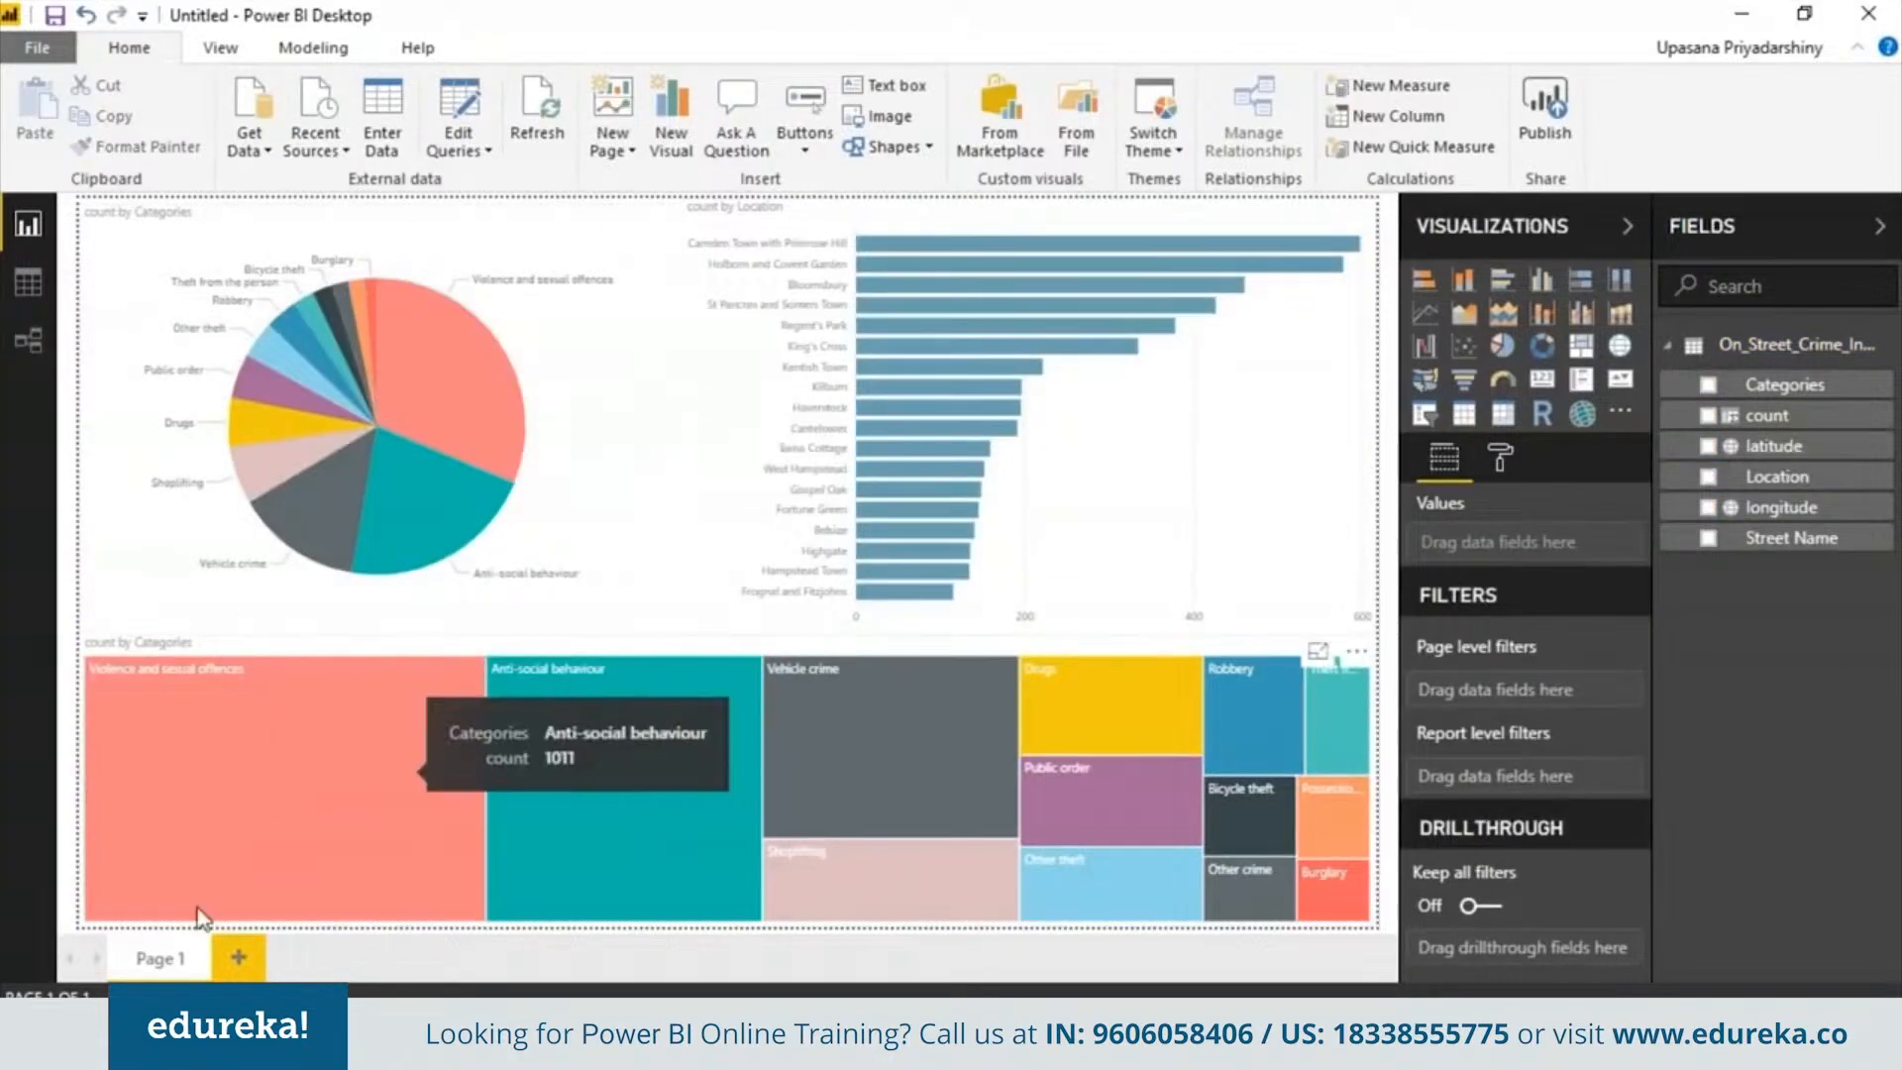
click(239, 956)
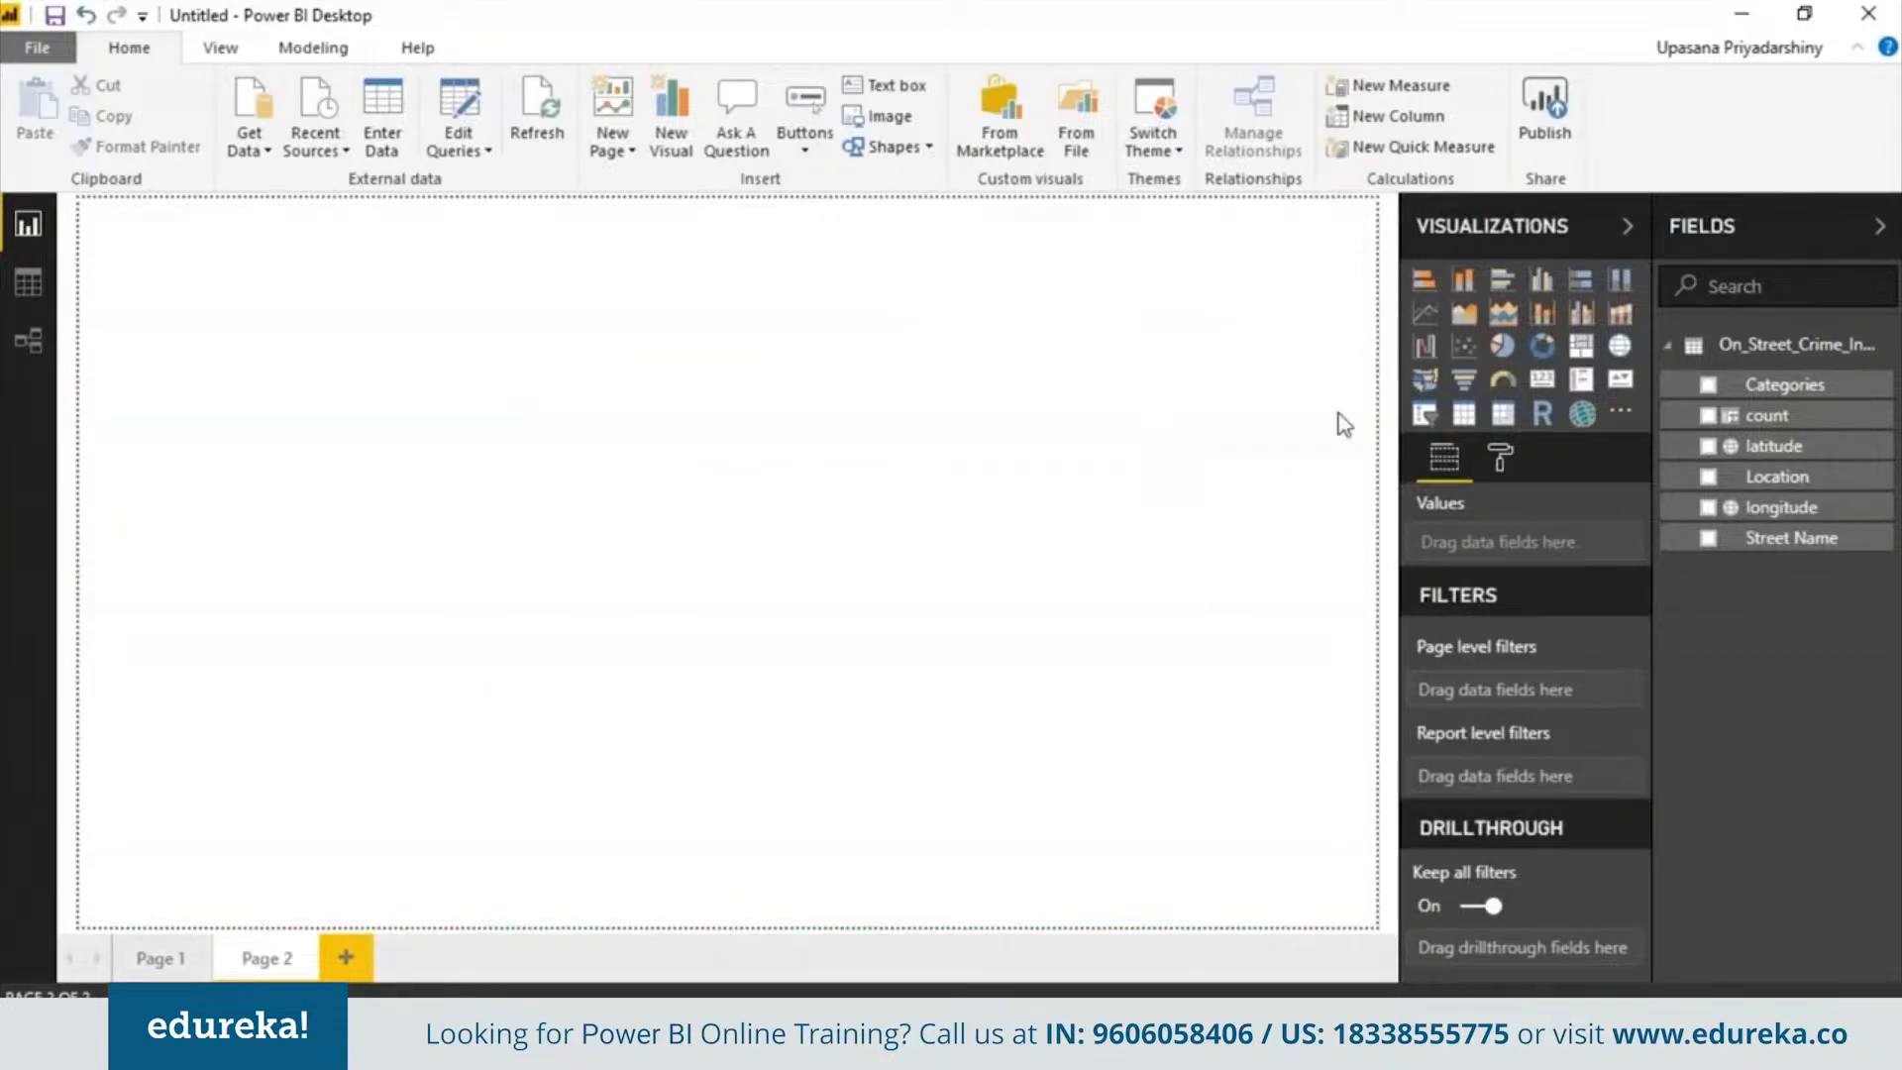
click(1582, 413)
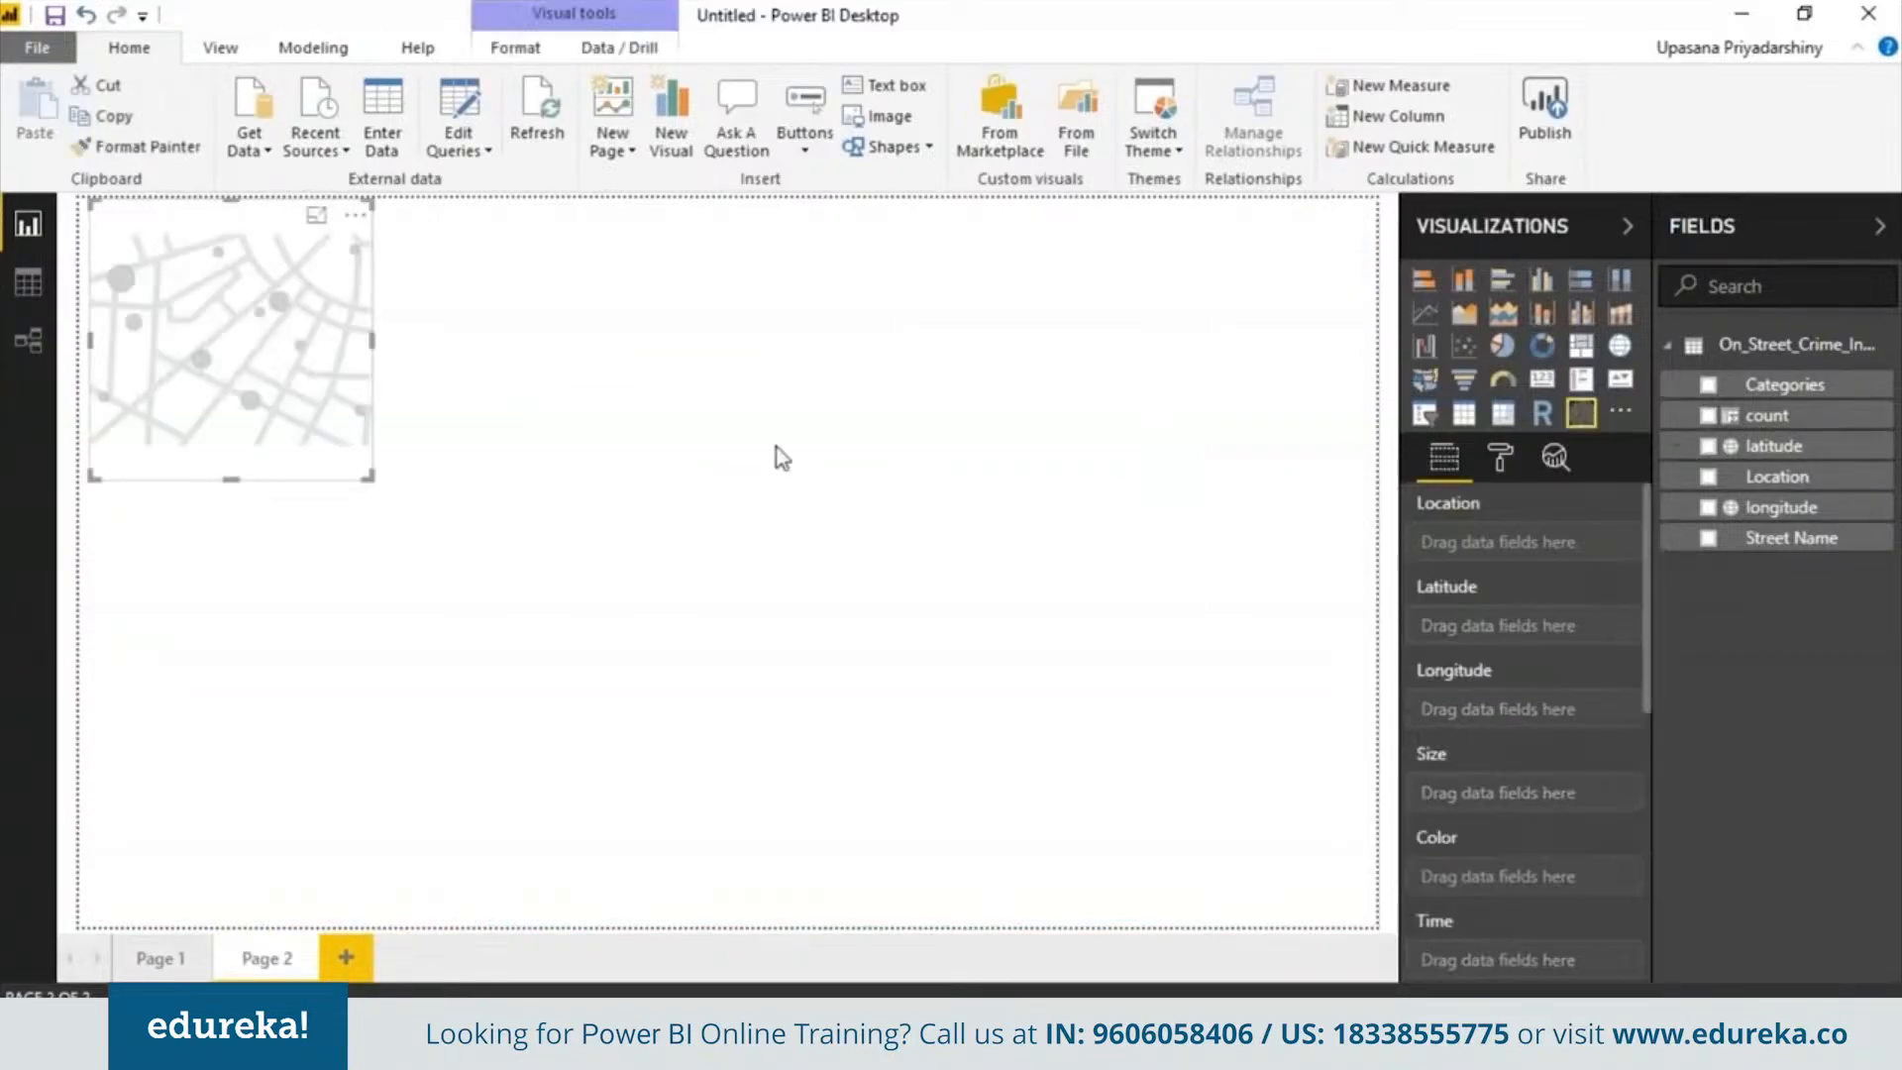
drag(373, 474, 1365, 918)
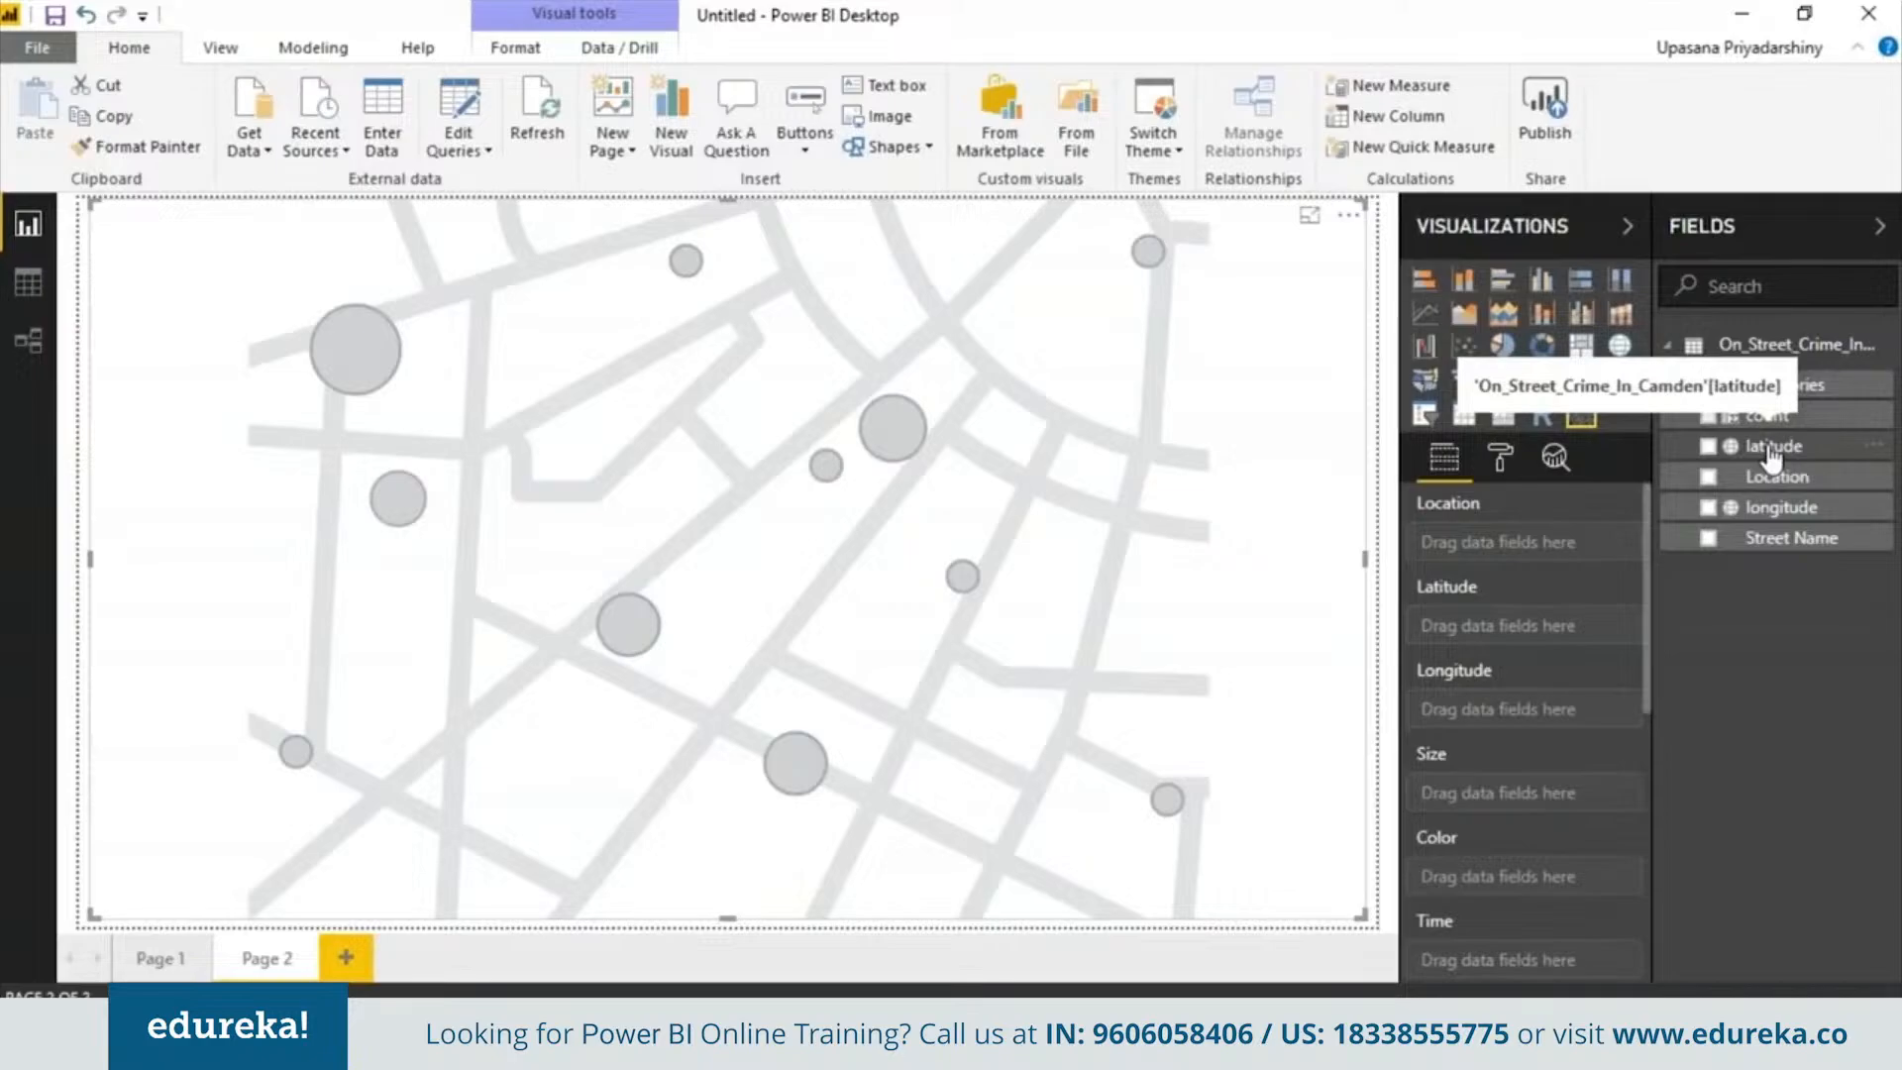
Plot the crime points on the map using the latitude and longitude fields
click(1707, 446)
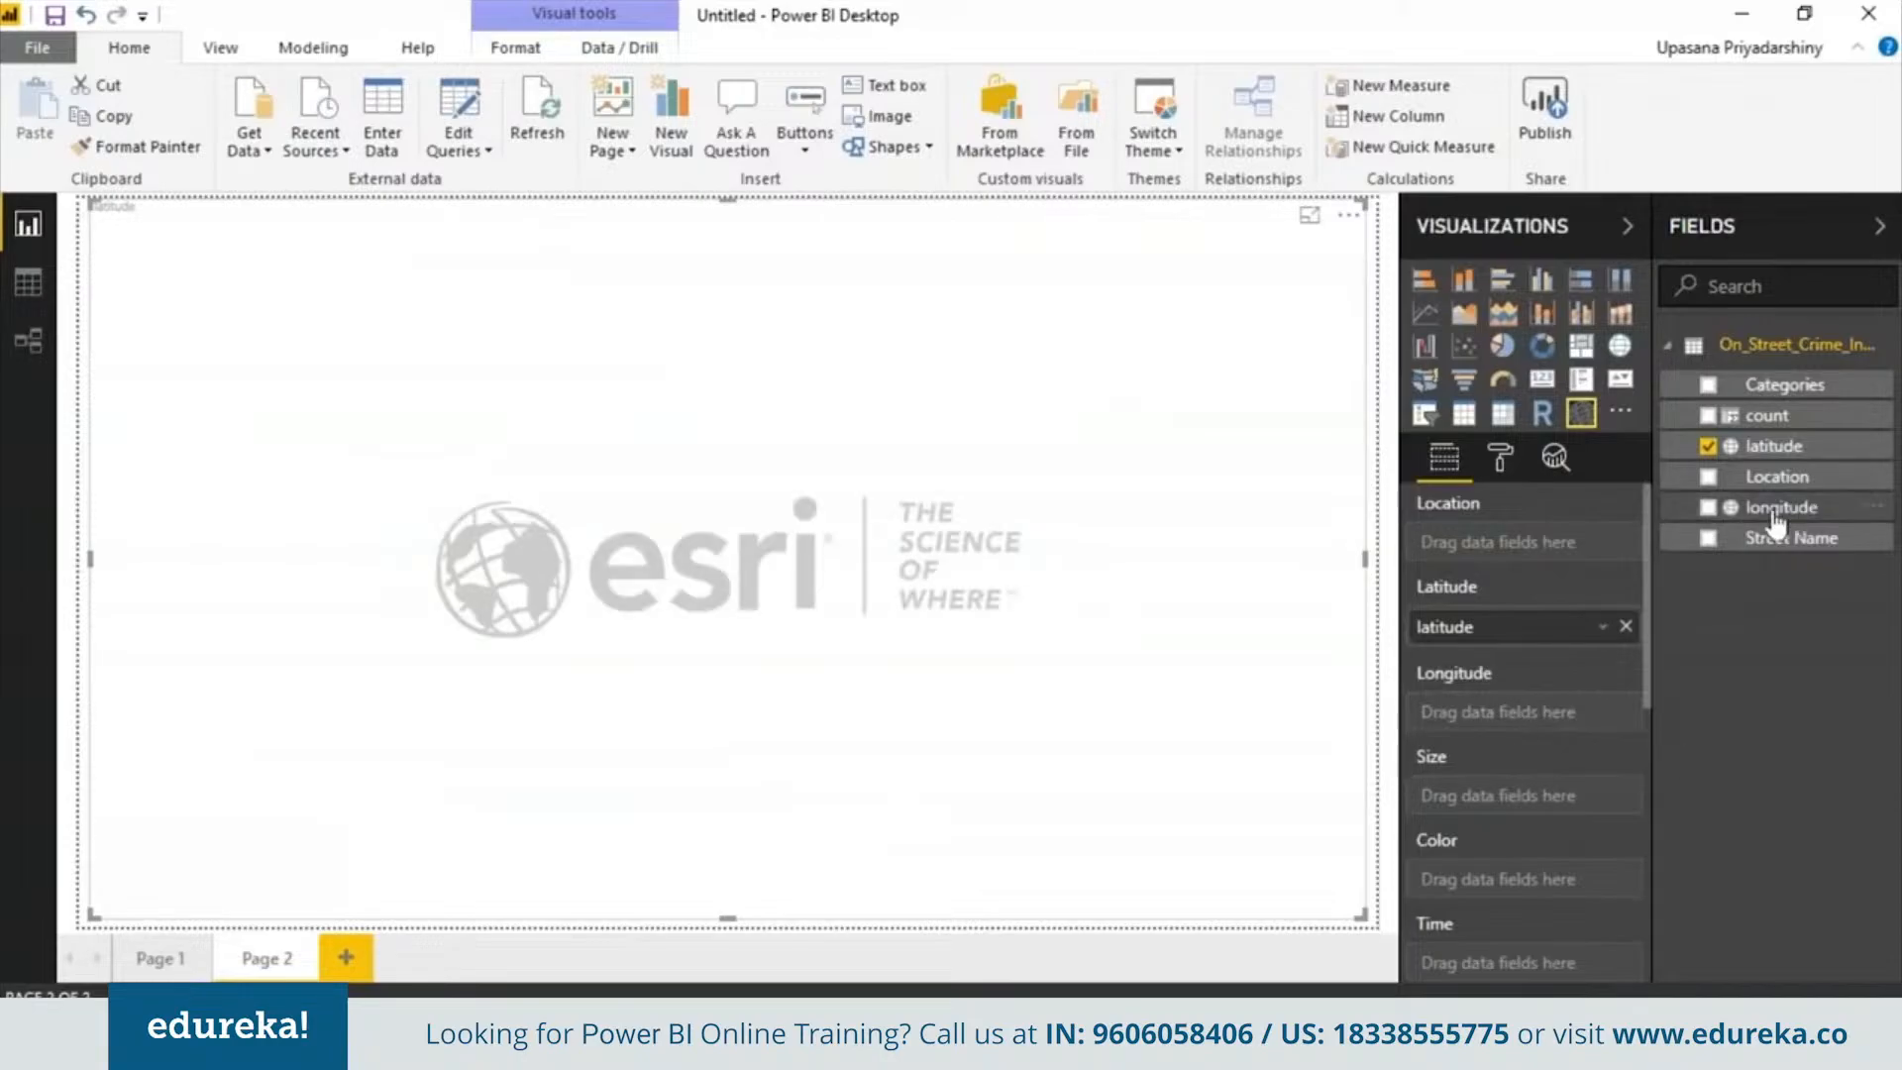
drag(1795, 518, 1555, 717)
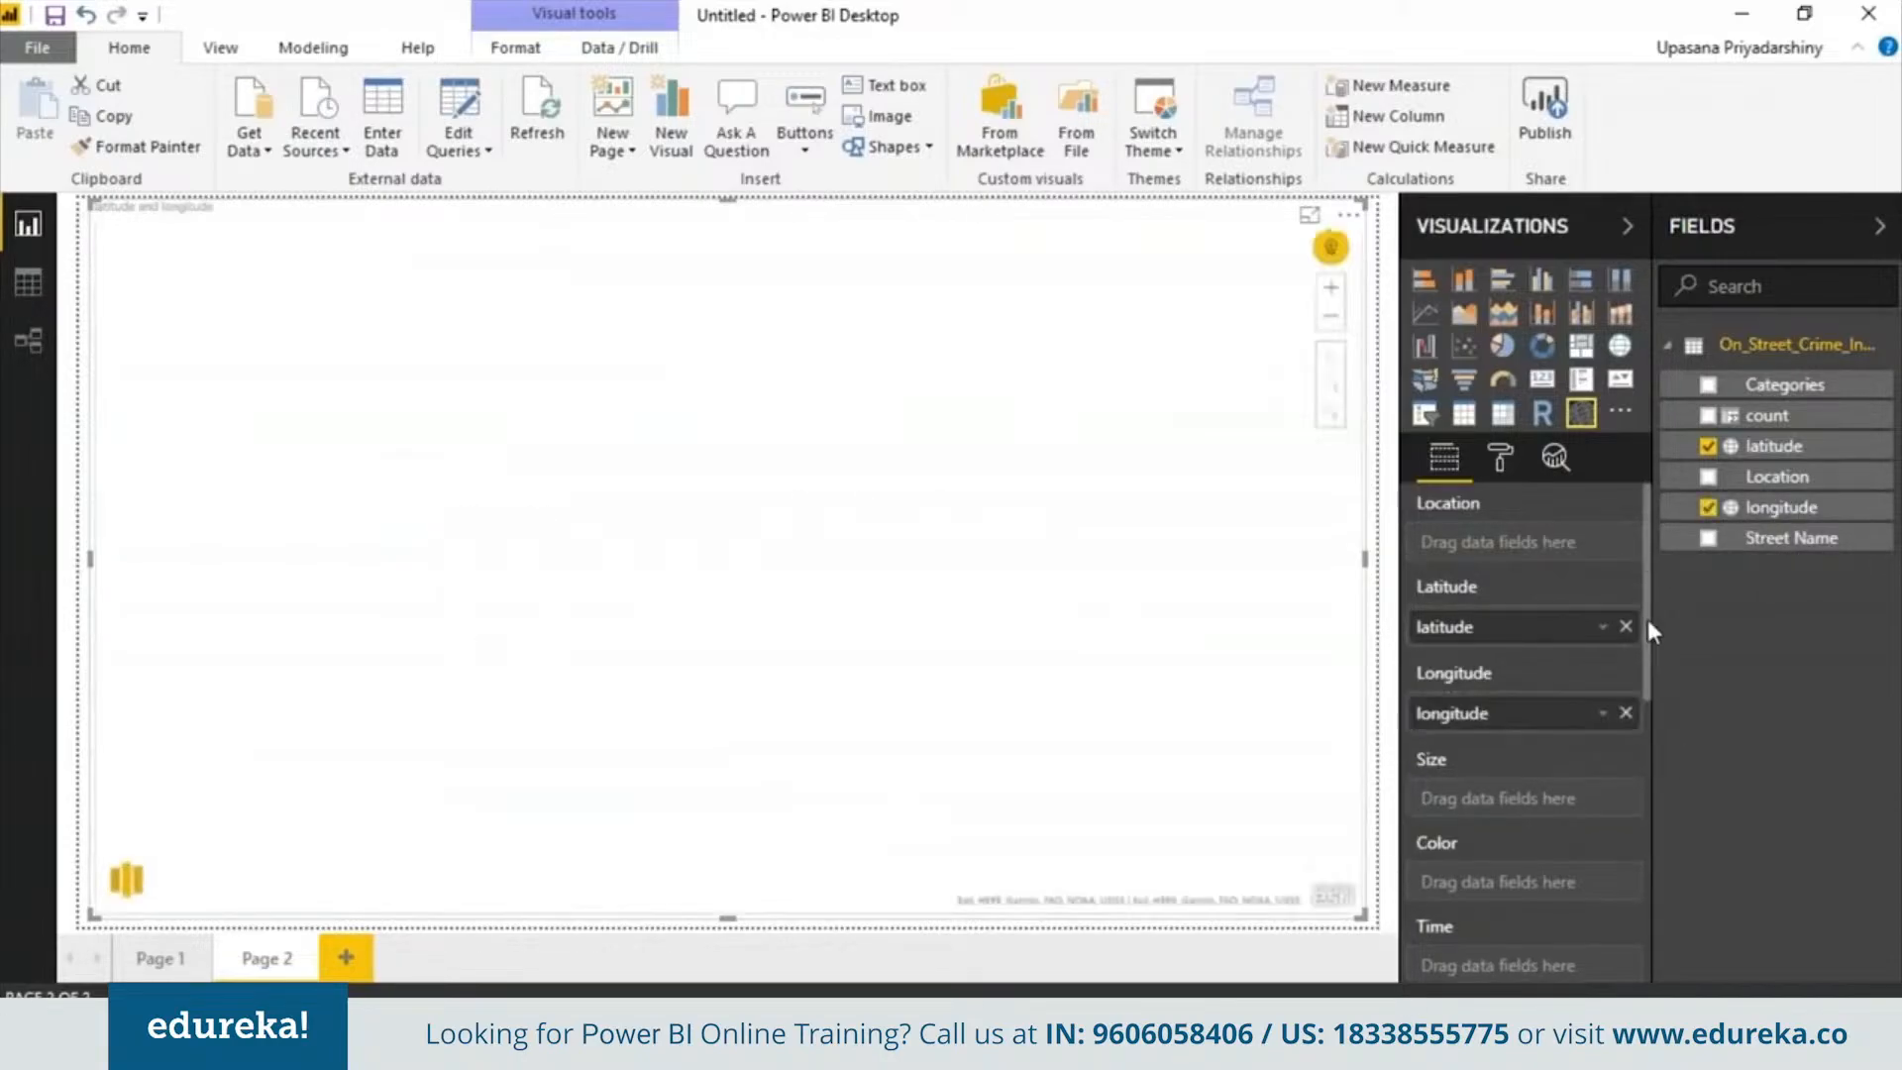
scroll(1647, 673, down, 3)
scroll(1645, 685, up, 1)
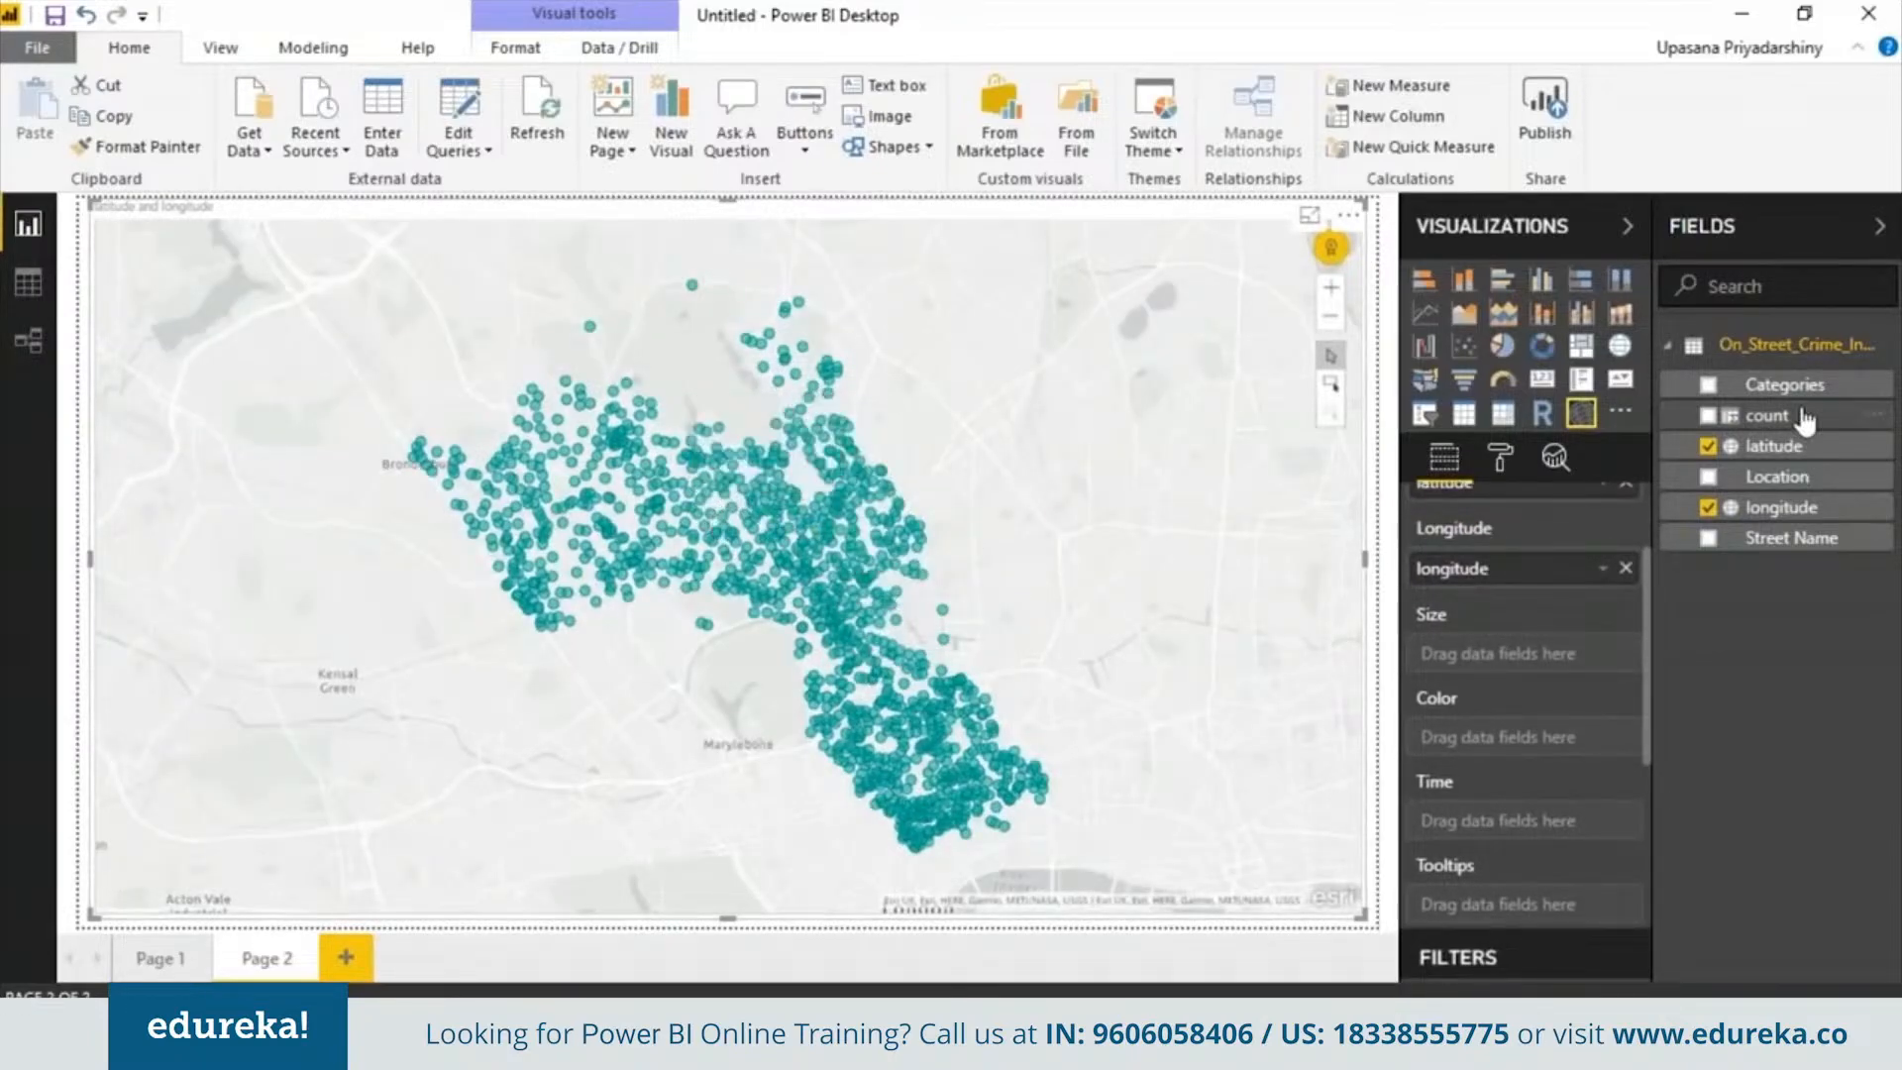
Color the map points by Categories
drag(1780, 395, 1495, 738)
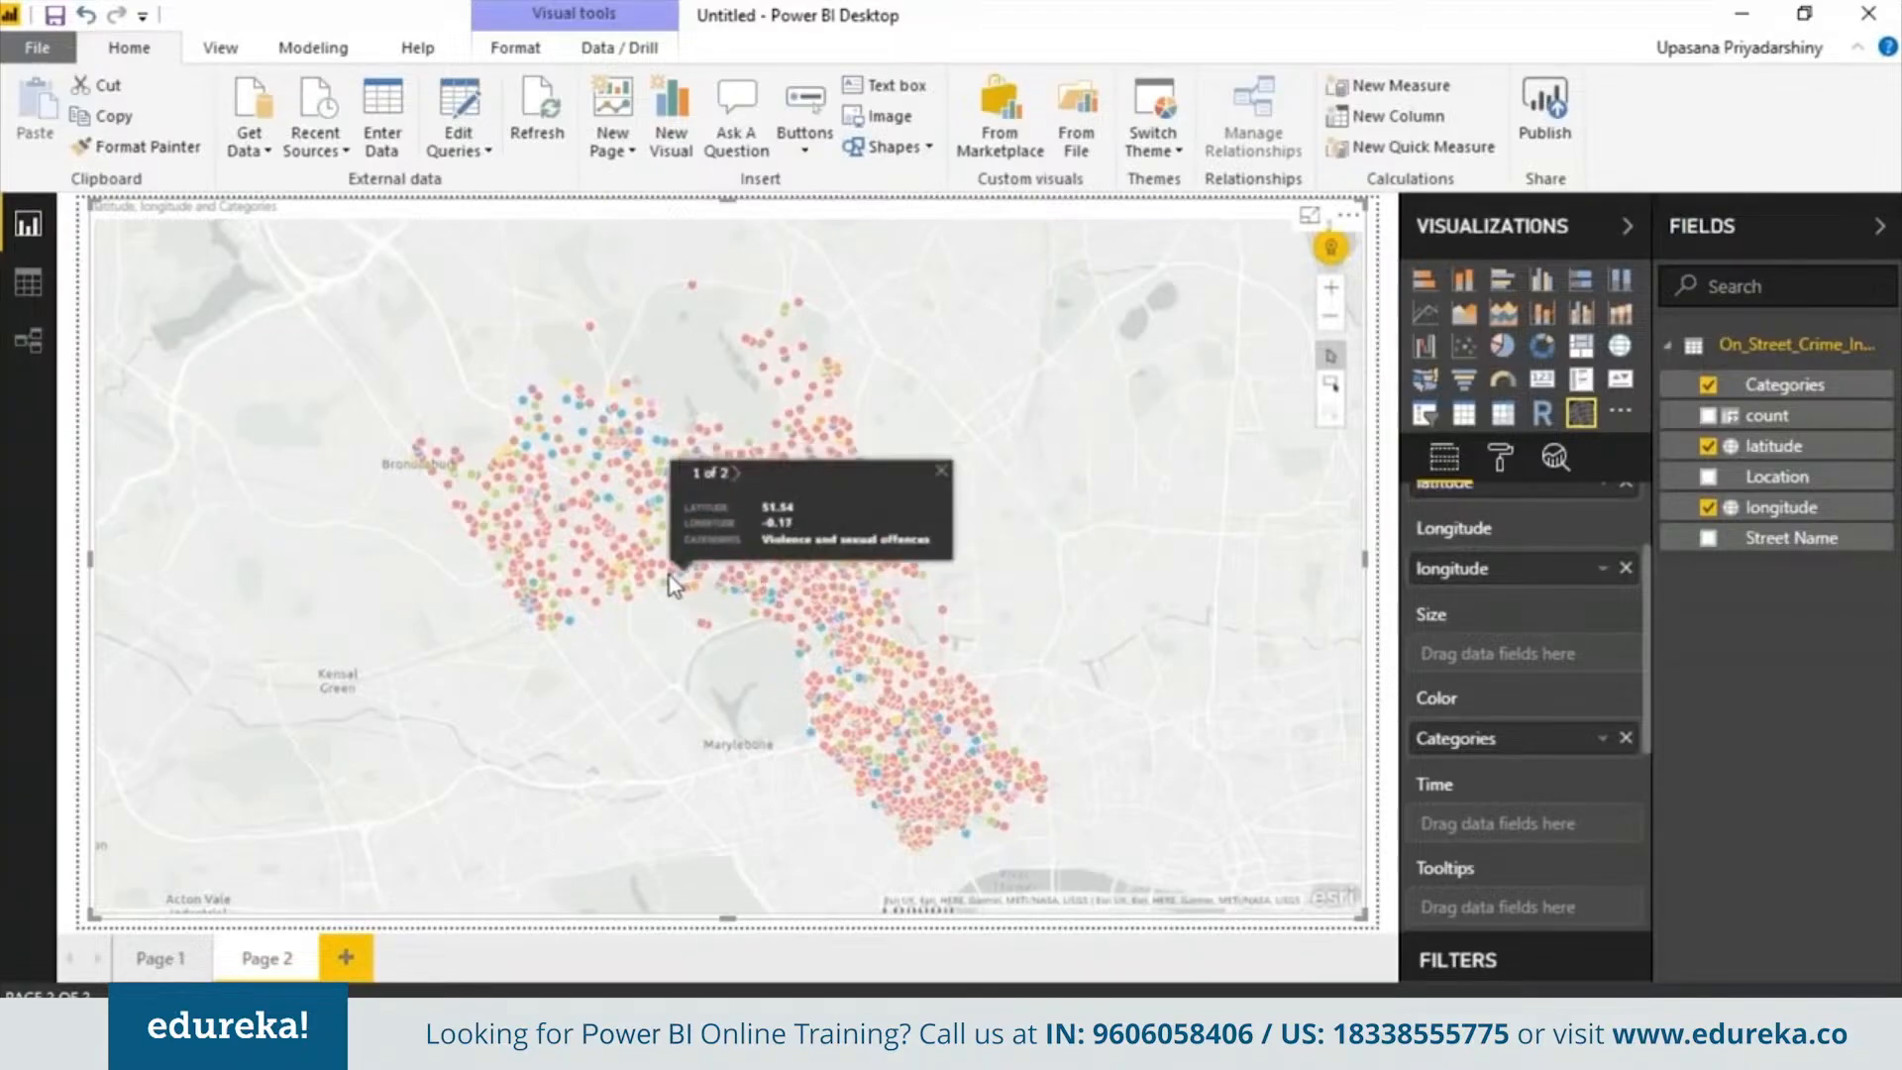
click(585, 518)
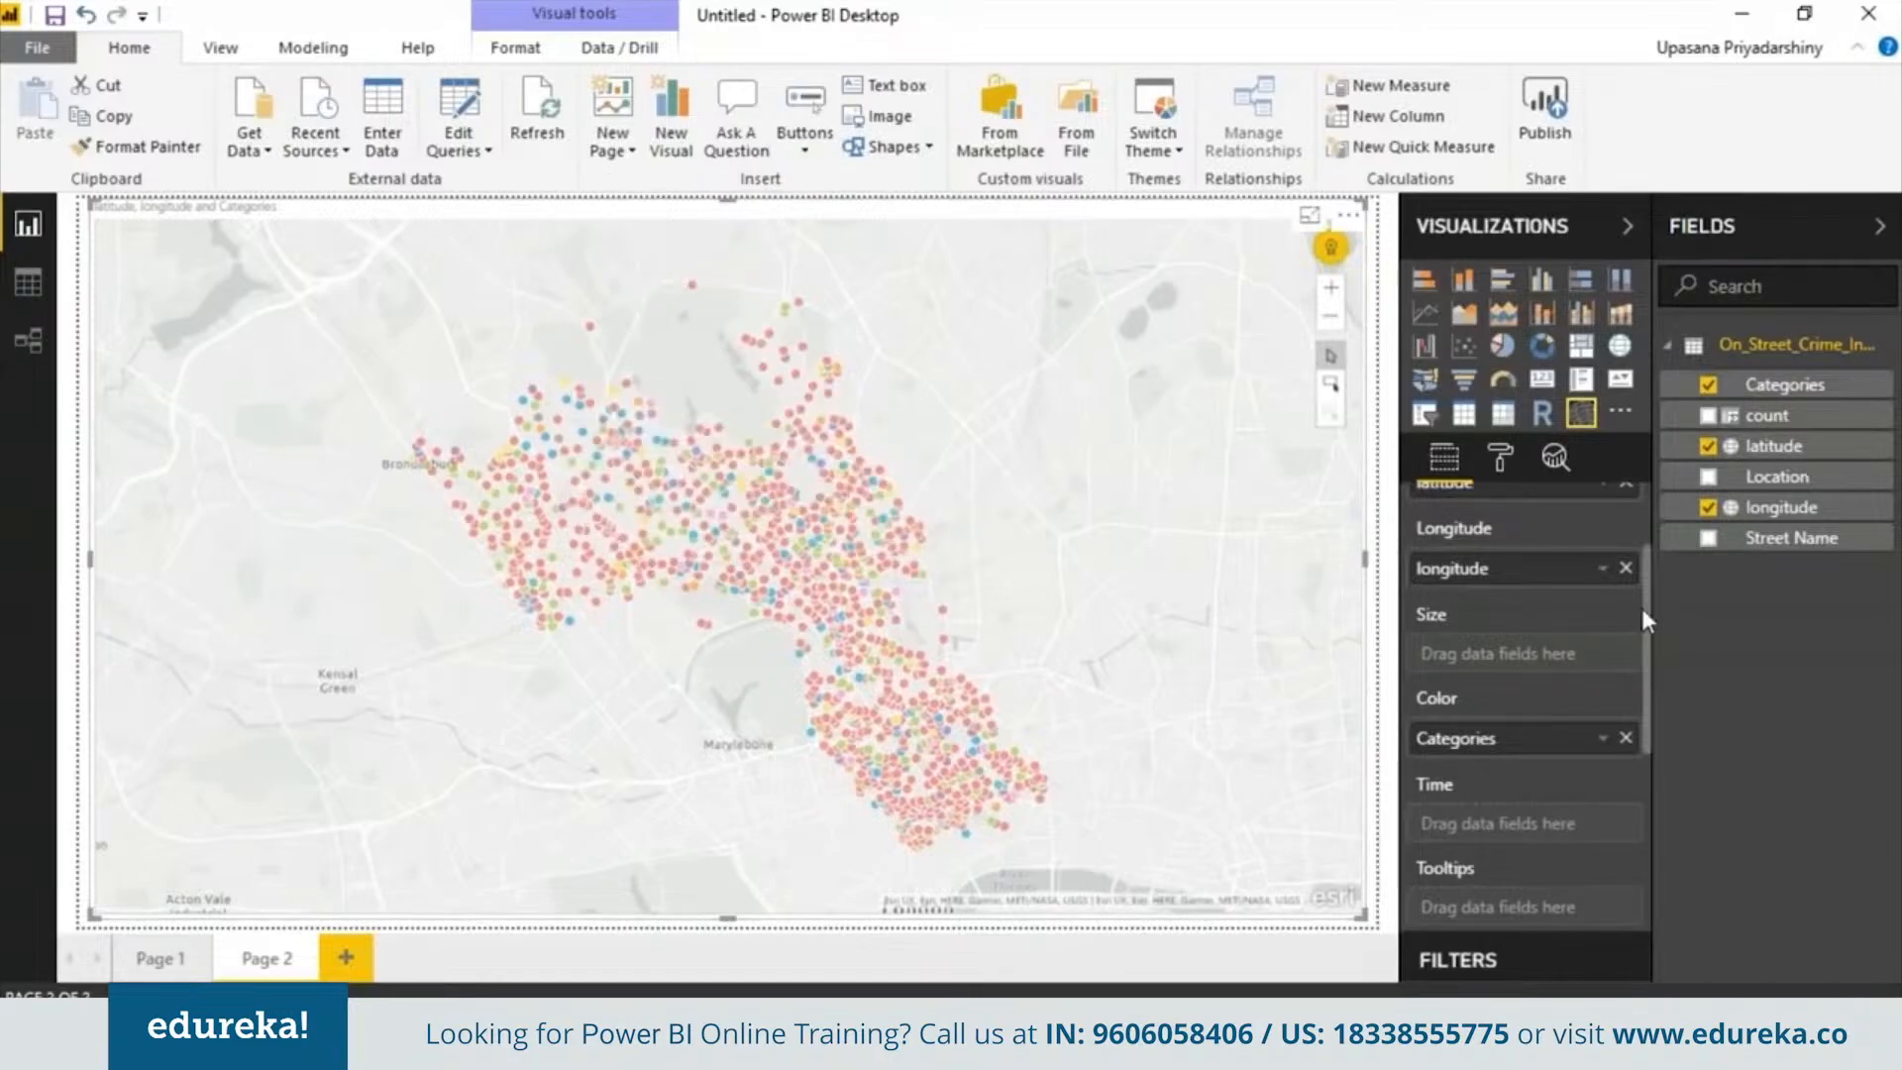
Add Categories as a visual-level filter on the map and try filtering to Anti-social behaviour, then Burglary
drag(1648, 614, 1644, 759)
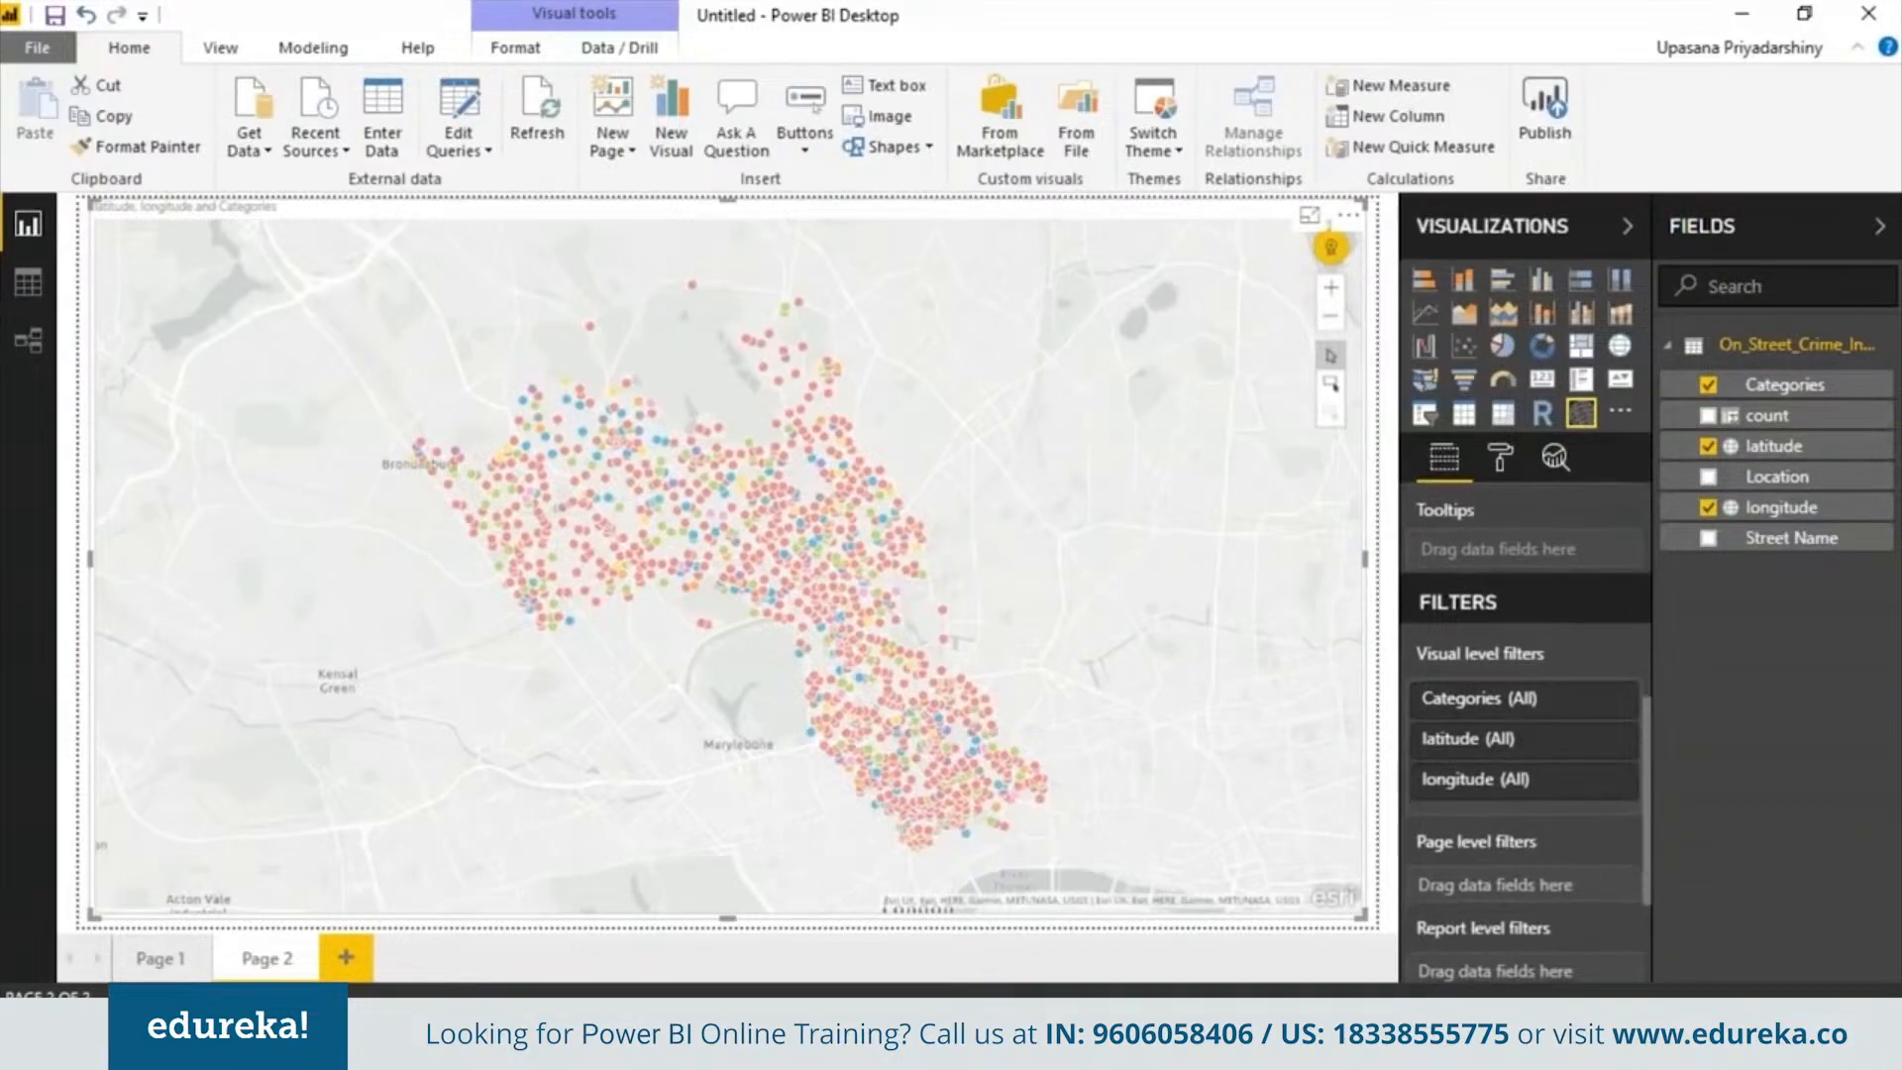
drag(1811, 386, 1565, 807)
scroll(1656, 793, down, 3)
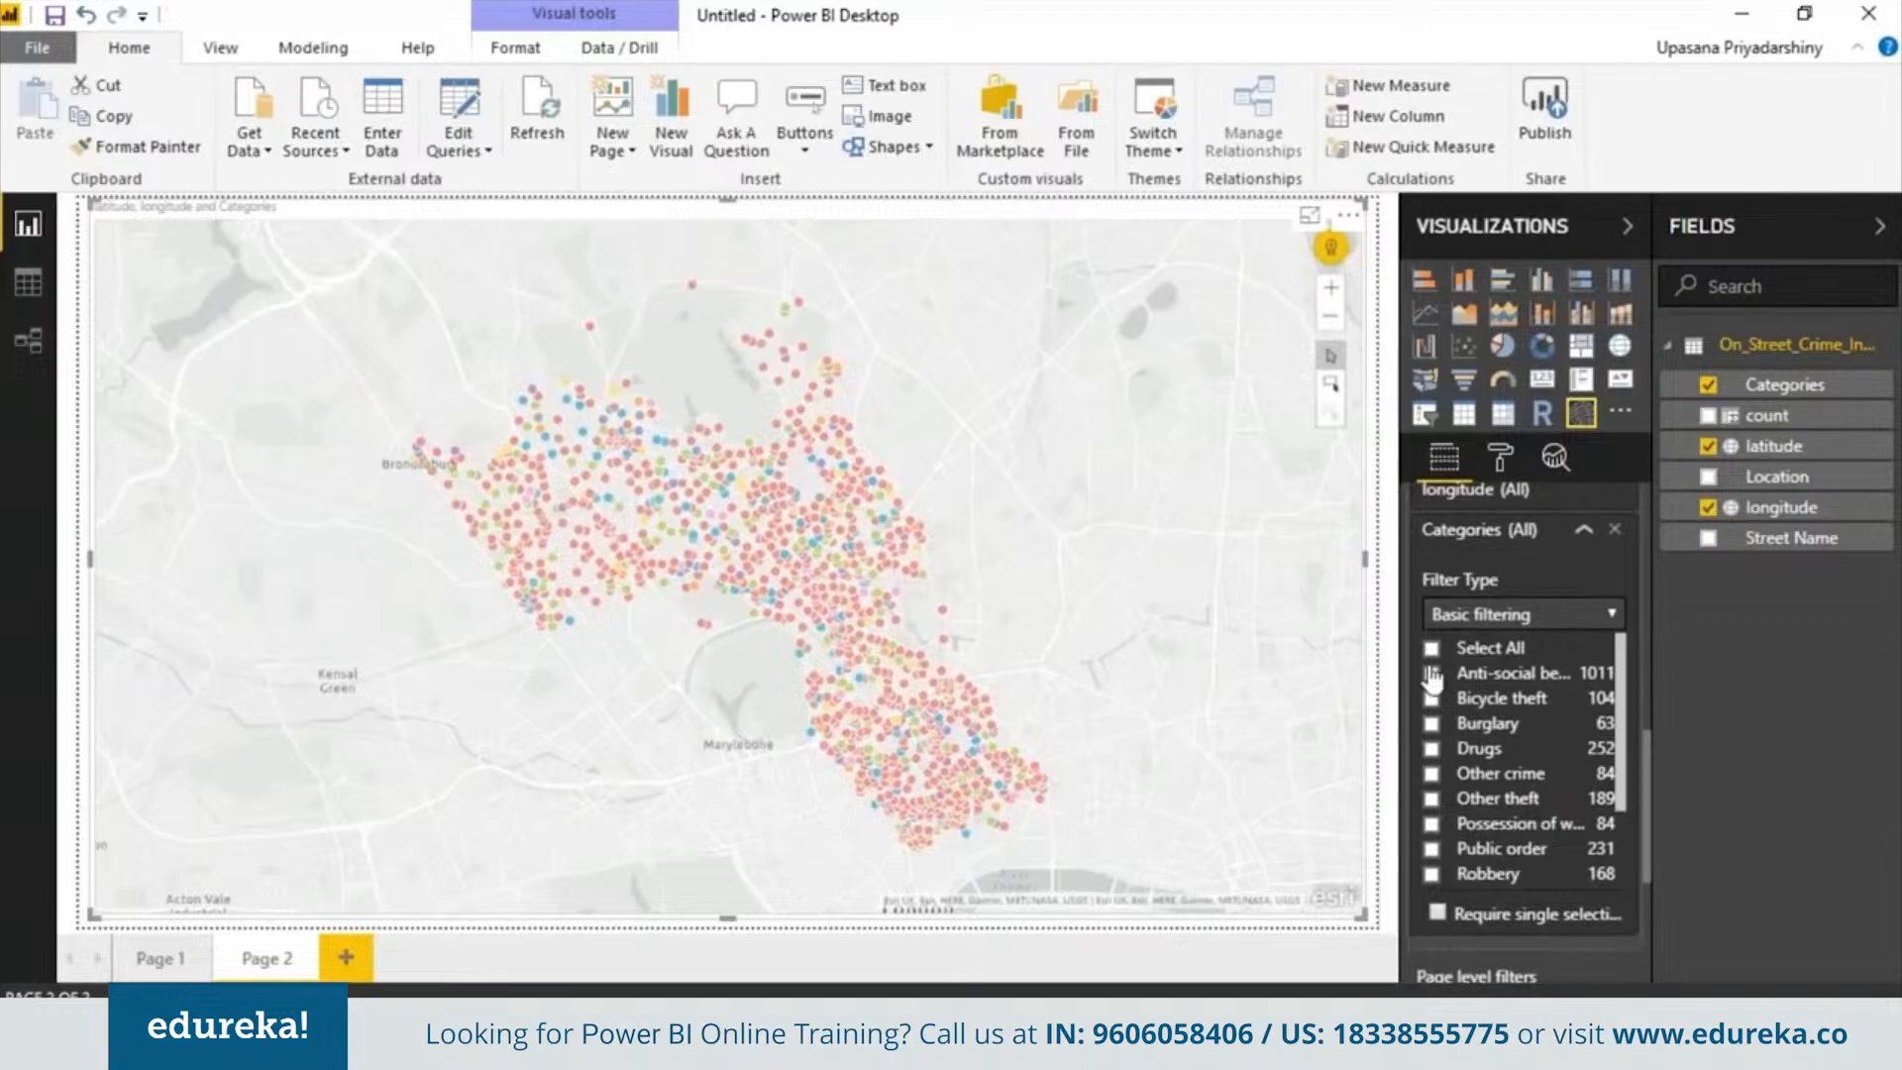
click(1431, 674)
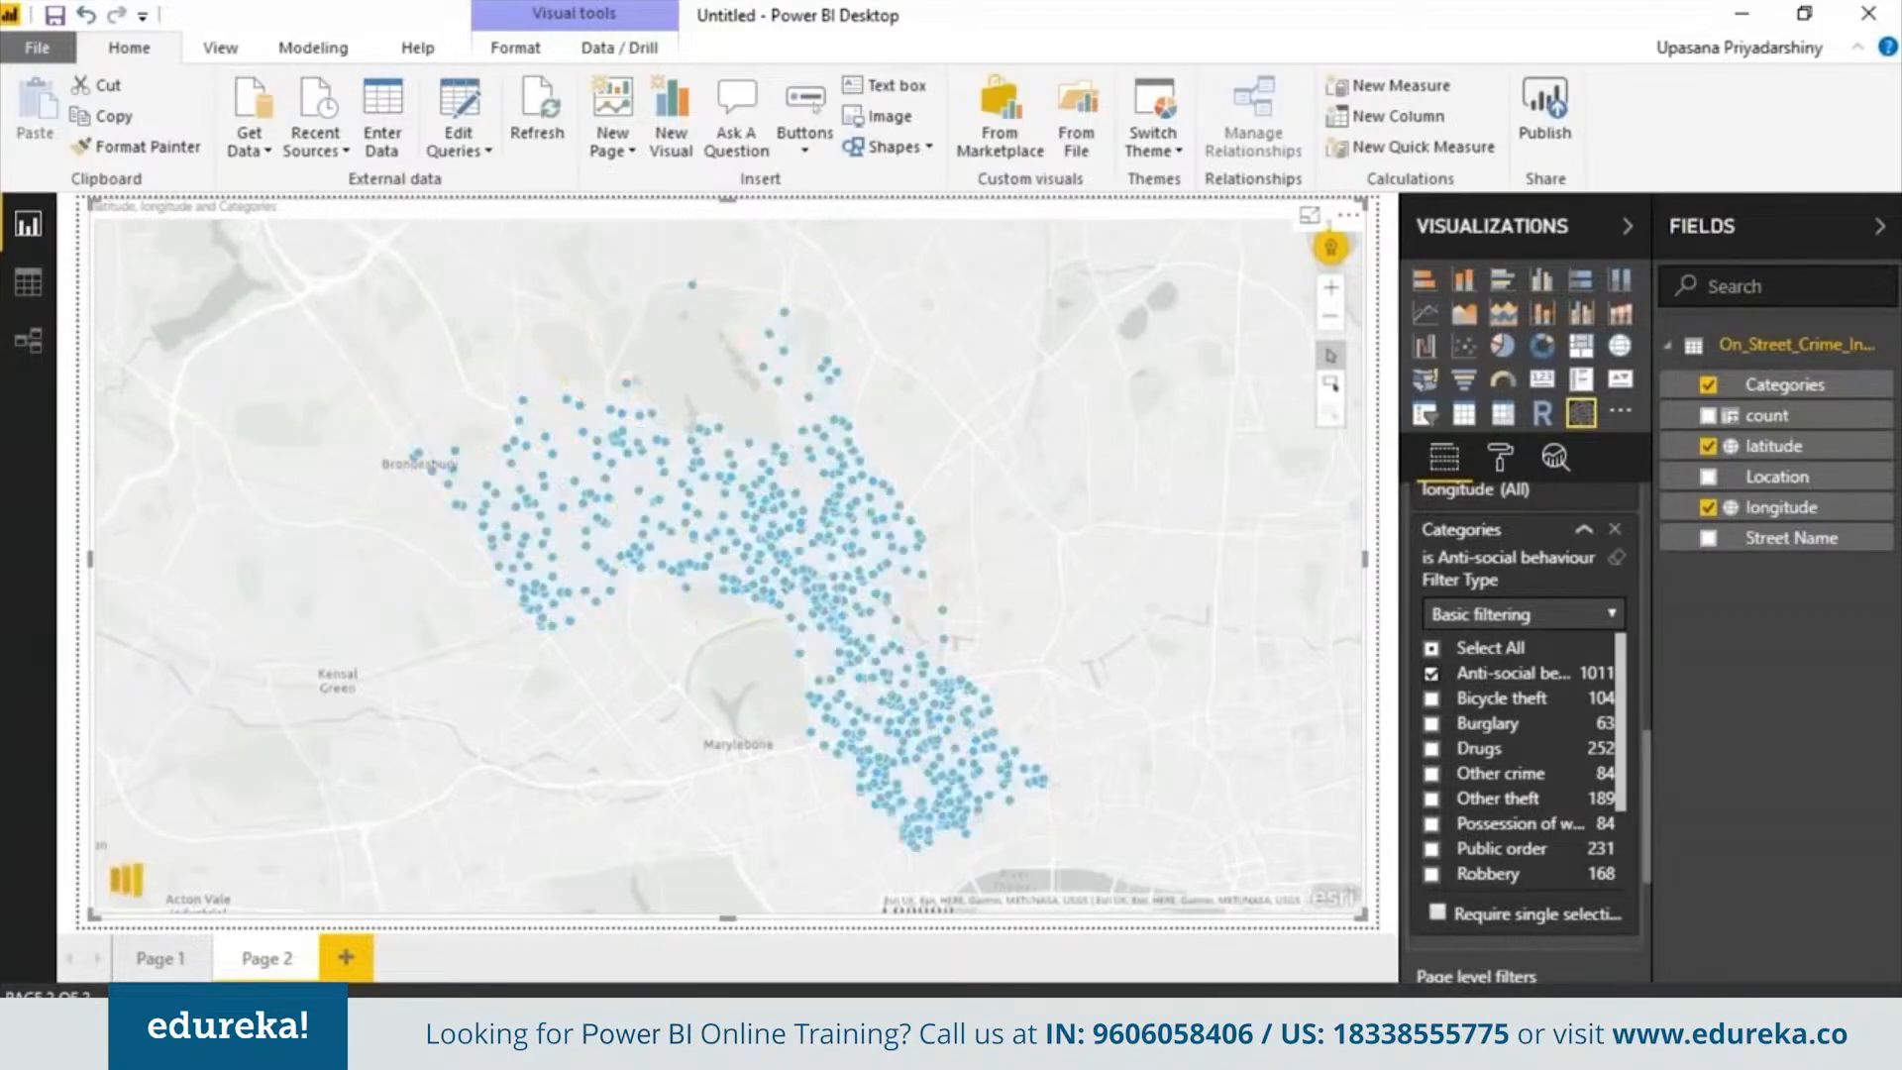
click(1432, 675)
click(1432, 723)
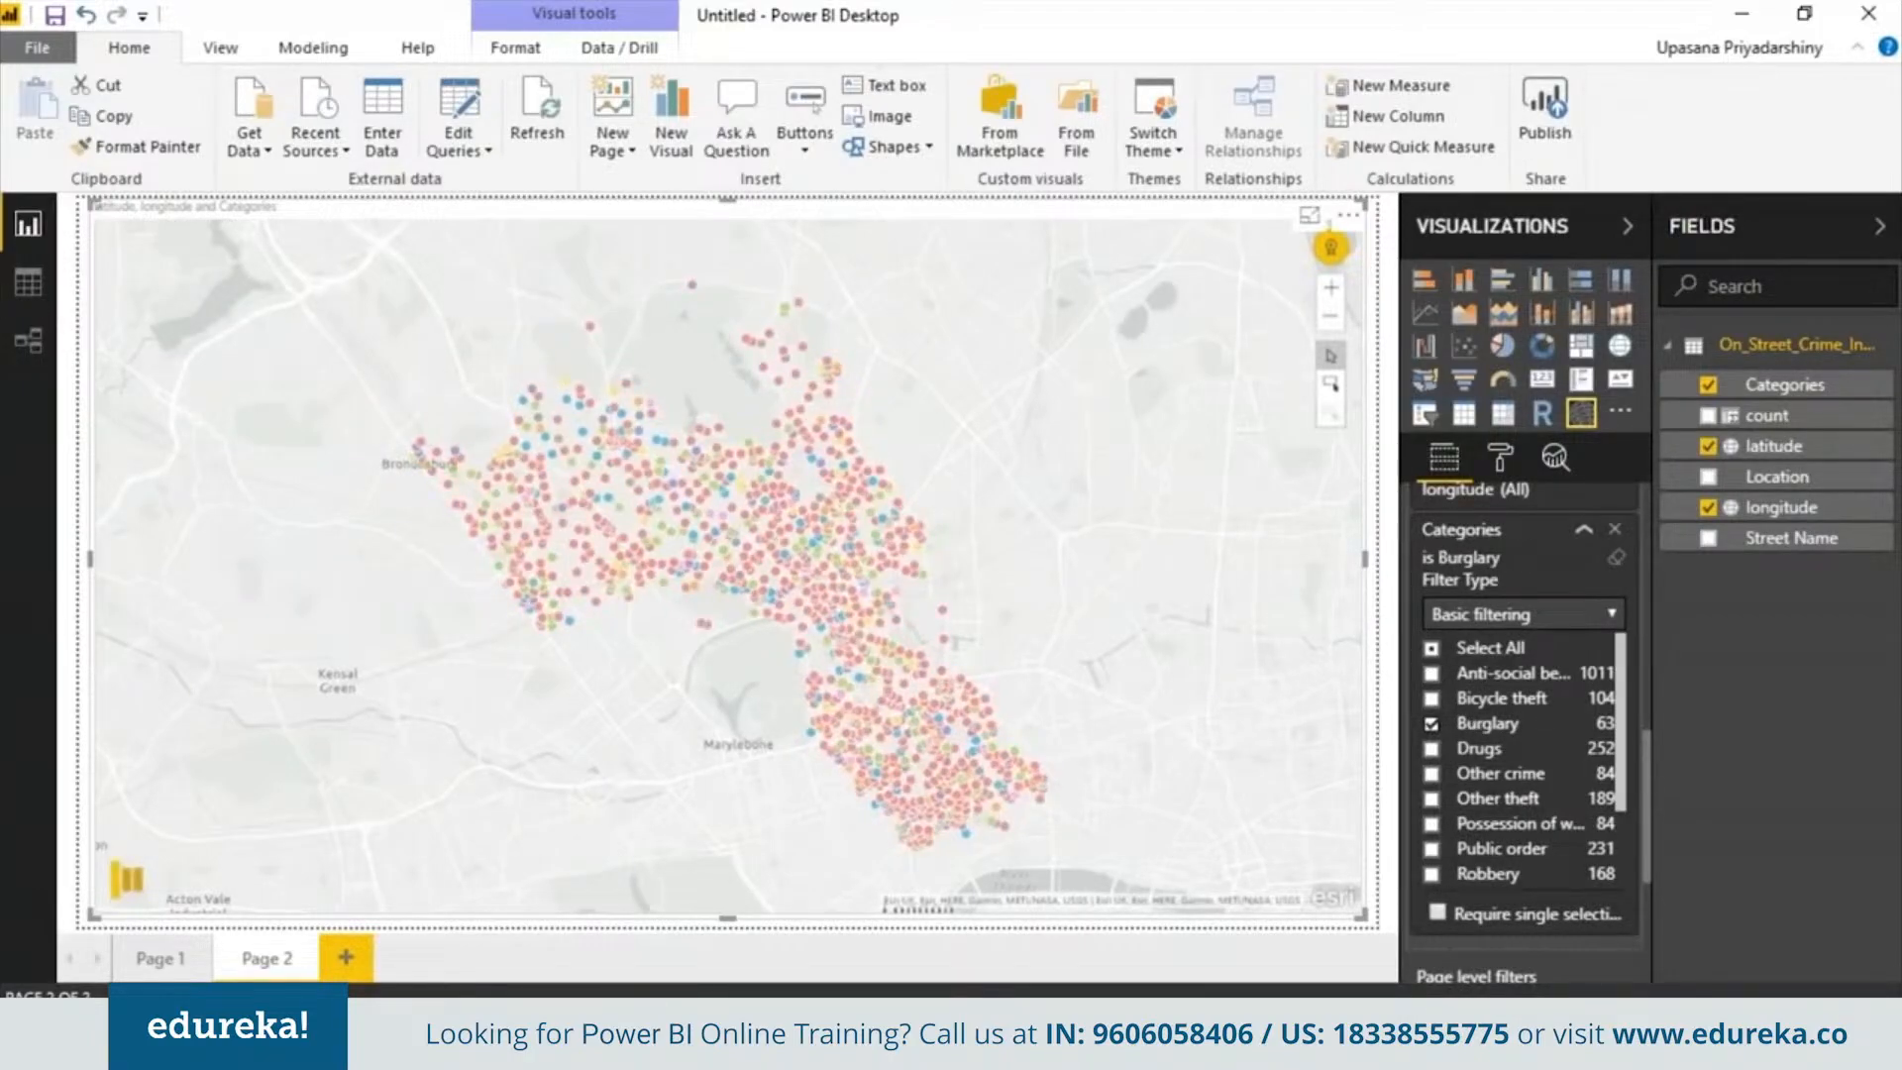
click(1432, 723)
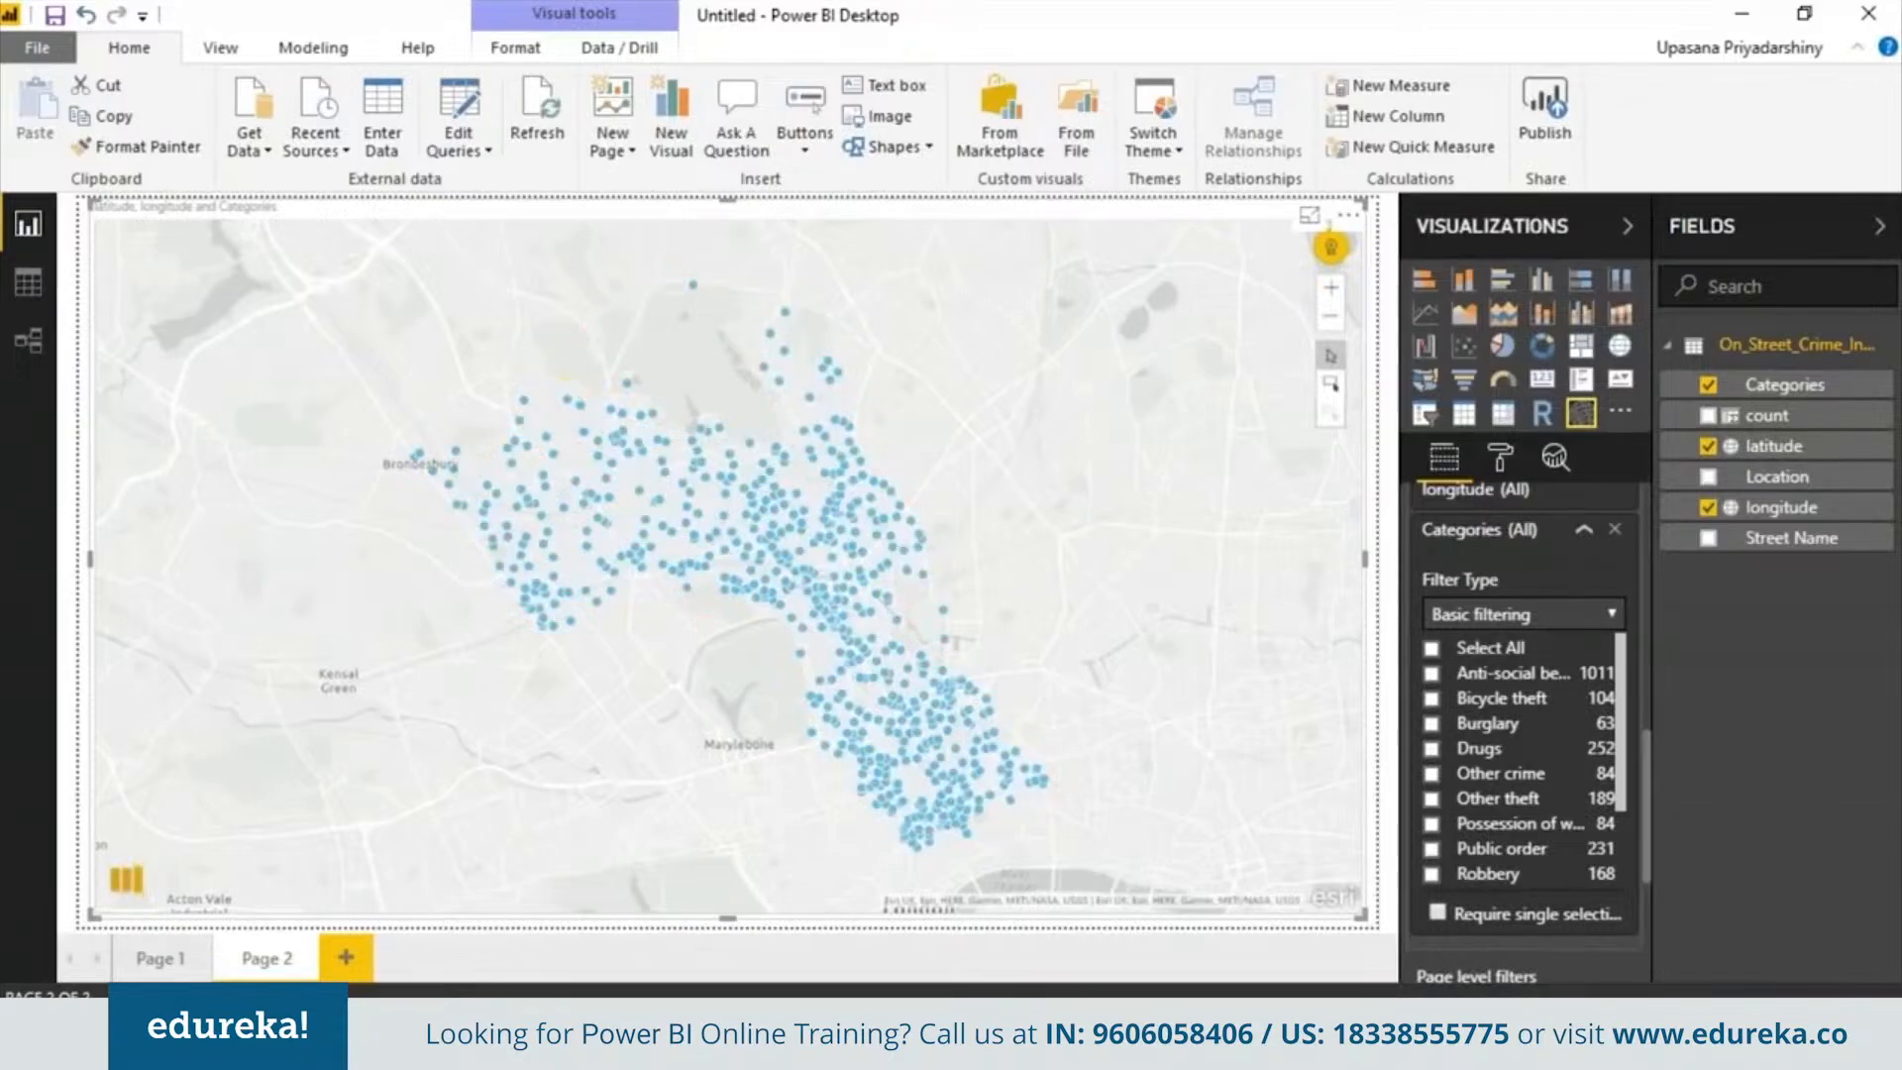
click(1431, 724)
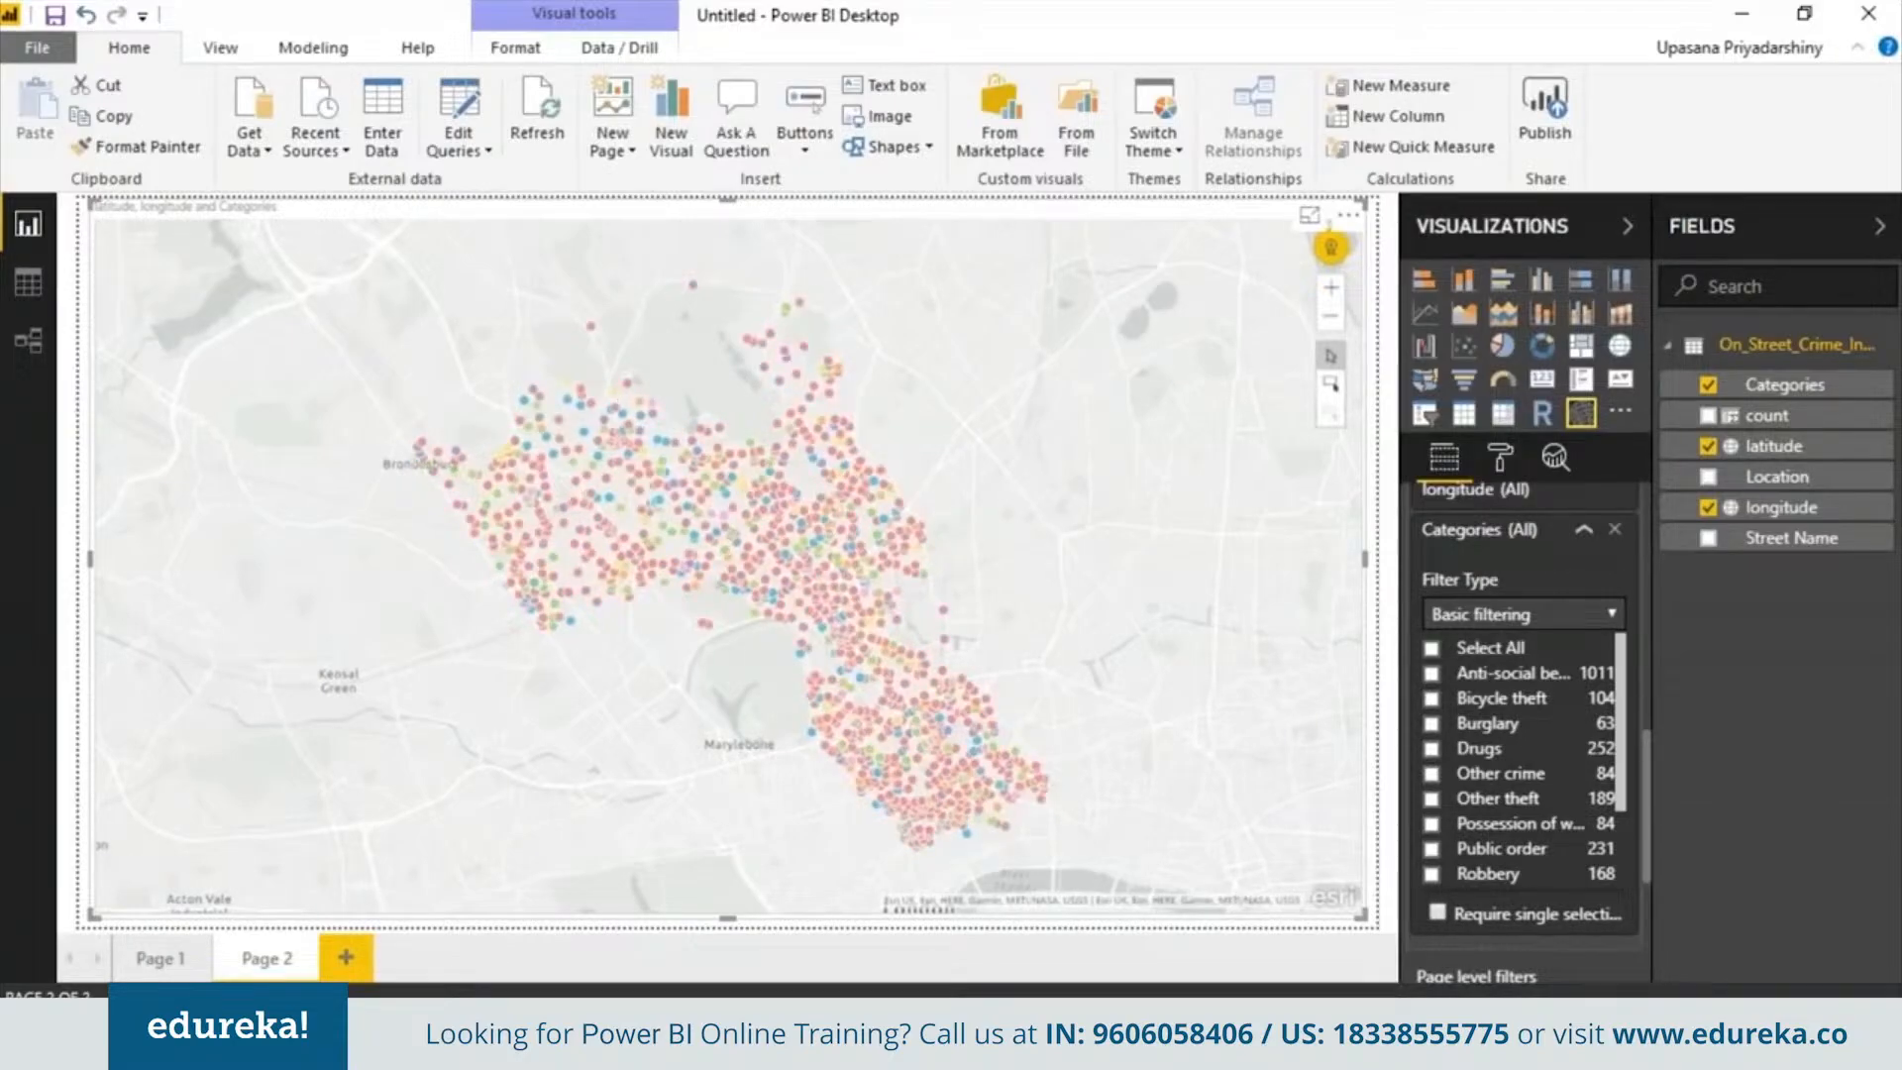
click(1432, 723)
Filter the map to Drugs, Possession of weapons and Bicycle theft, and select a Drugs point
click(1431, 748)
click(1461, 823)
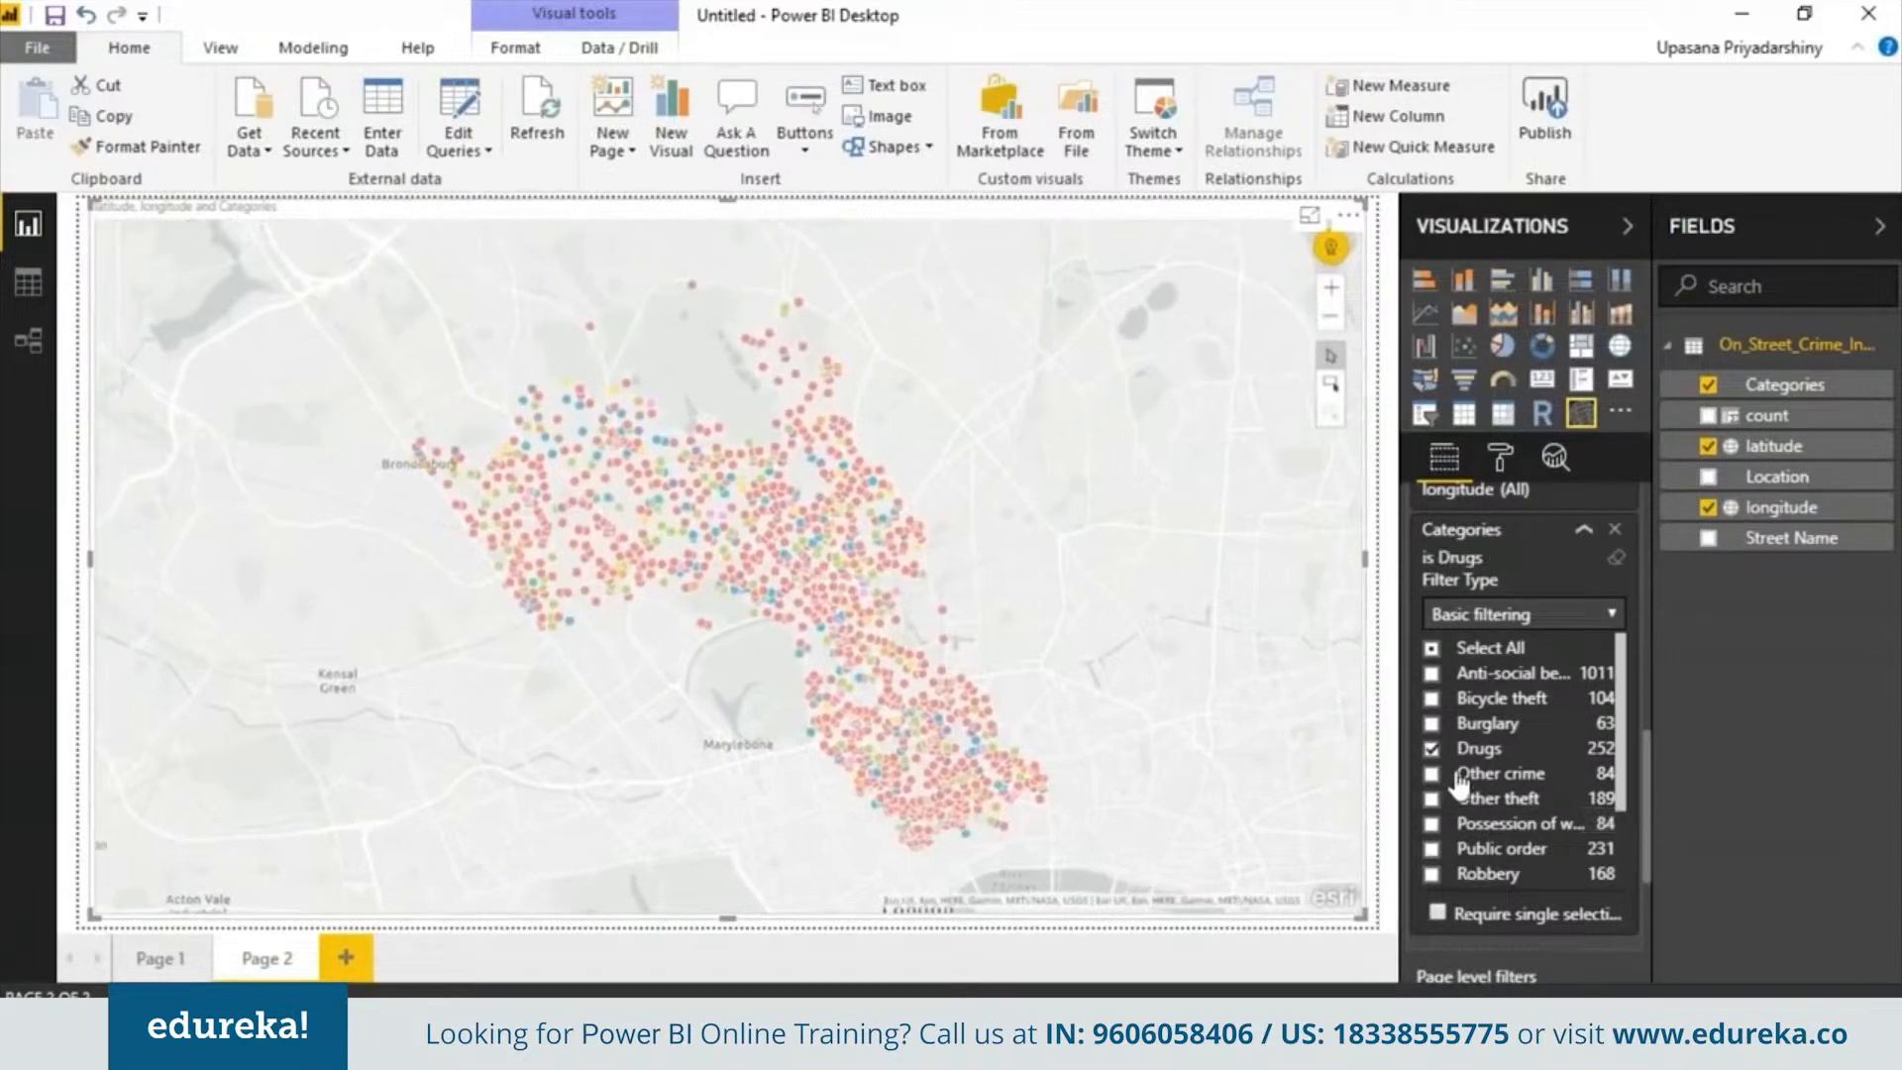
click(1432, 698)
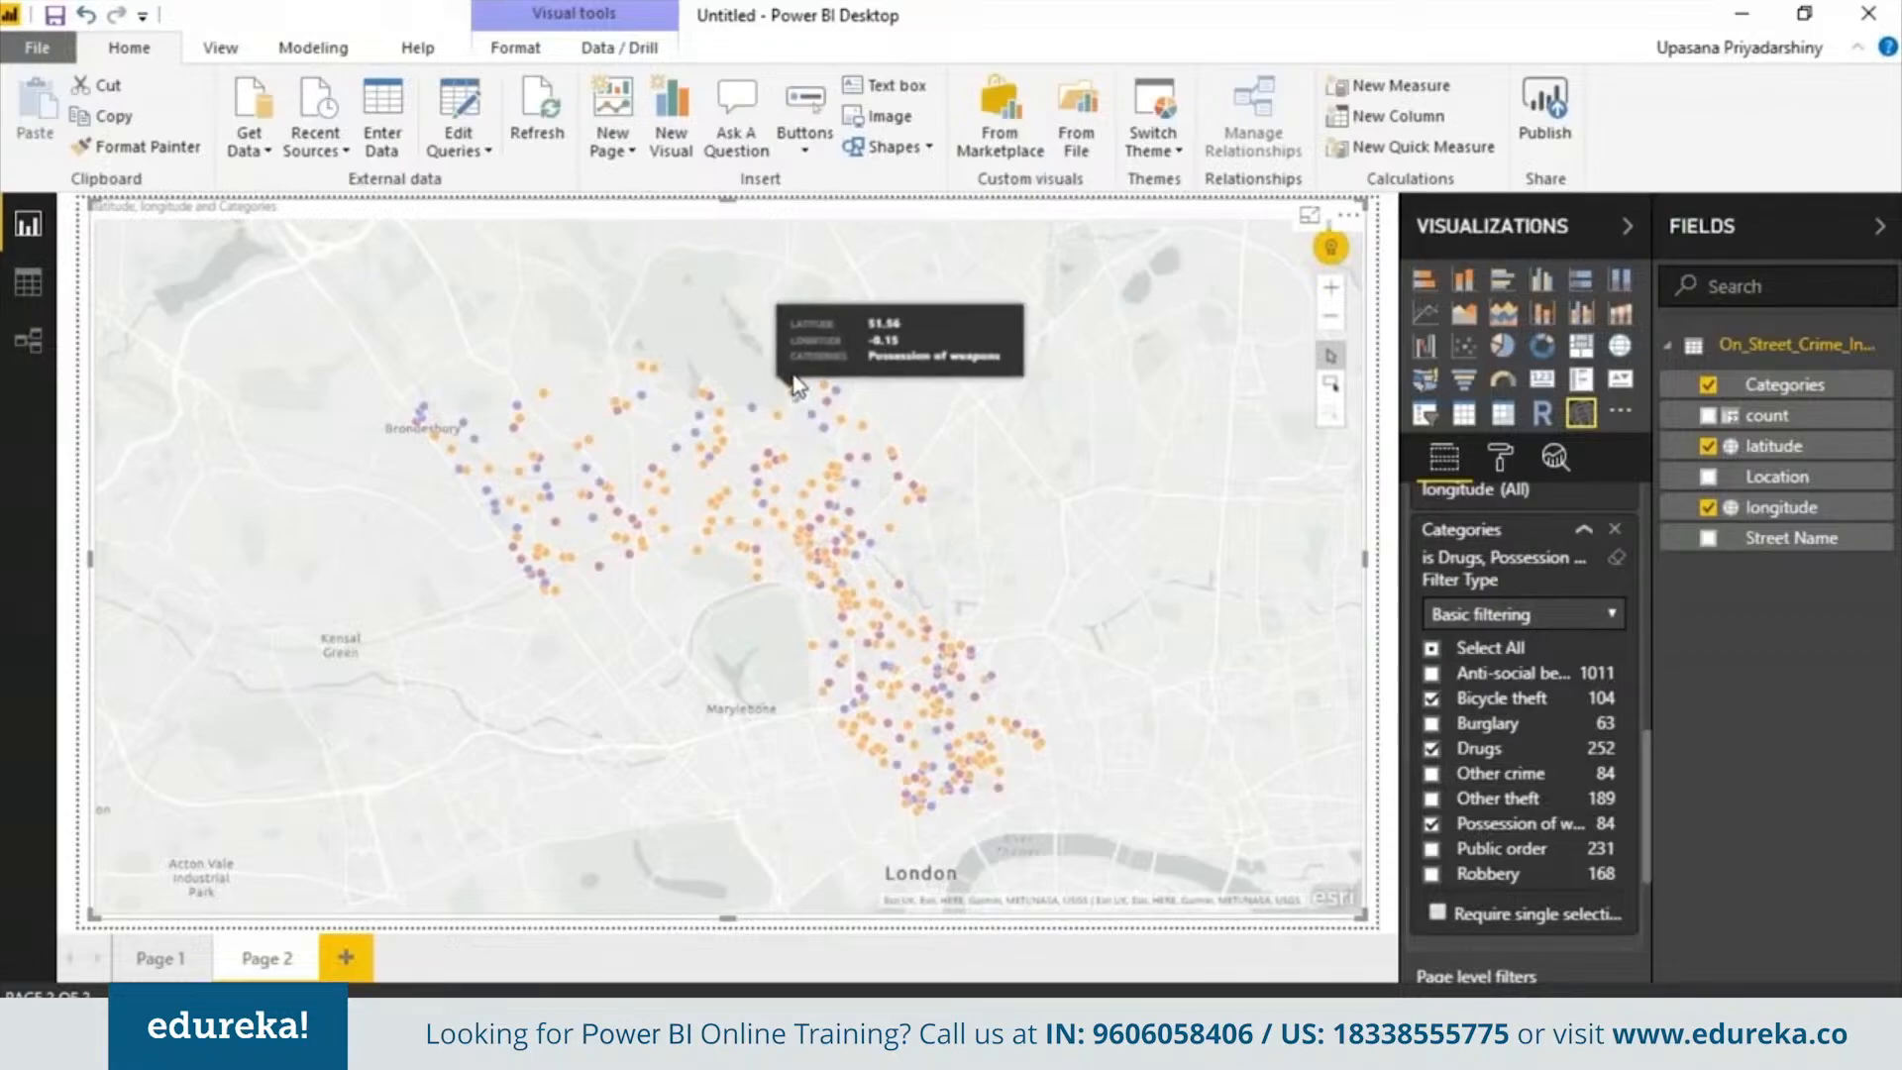
mouse_move(723, 431)
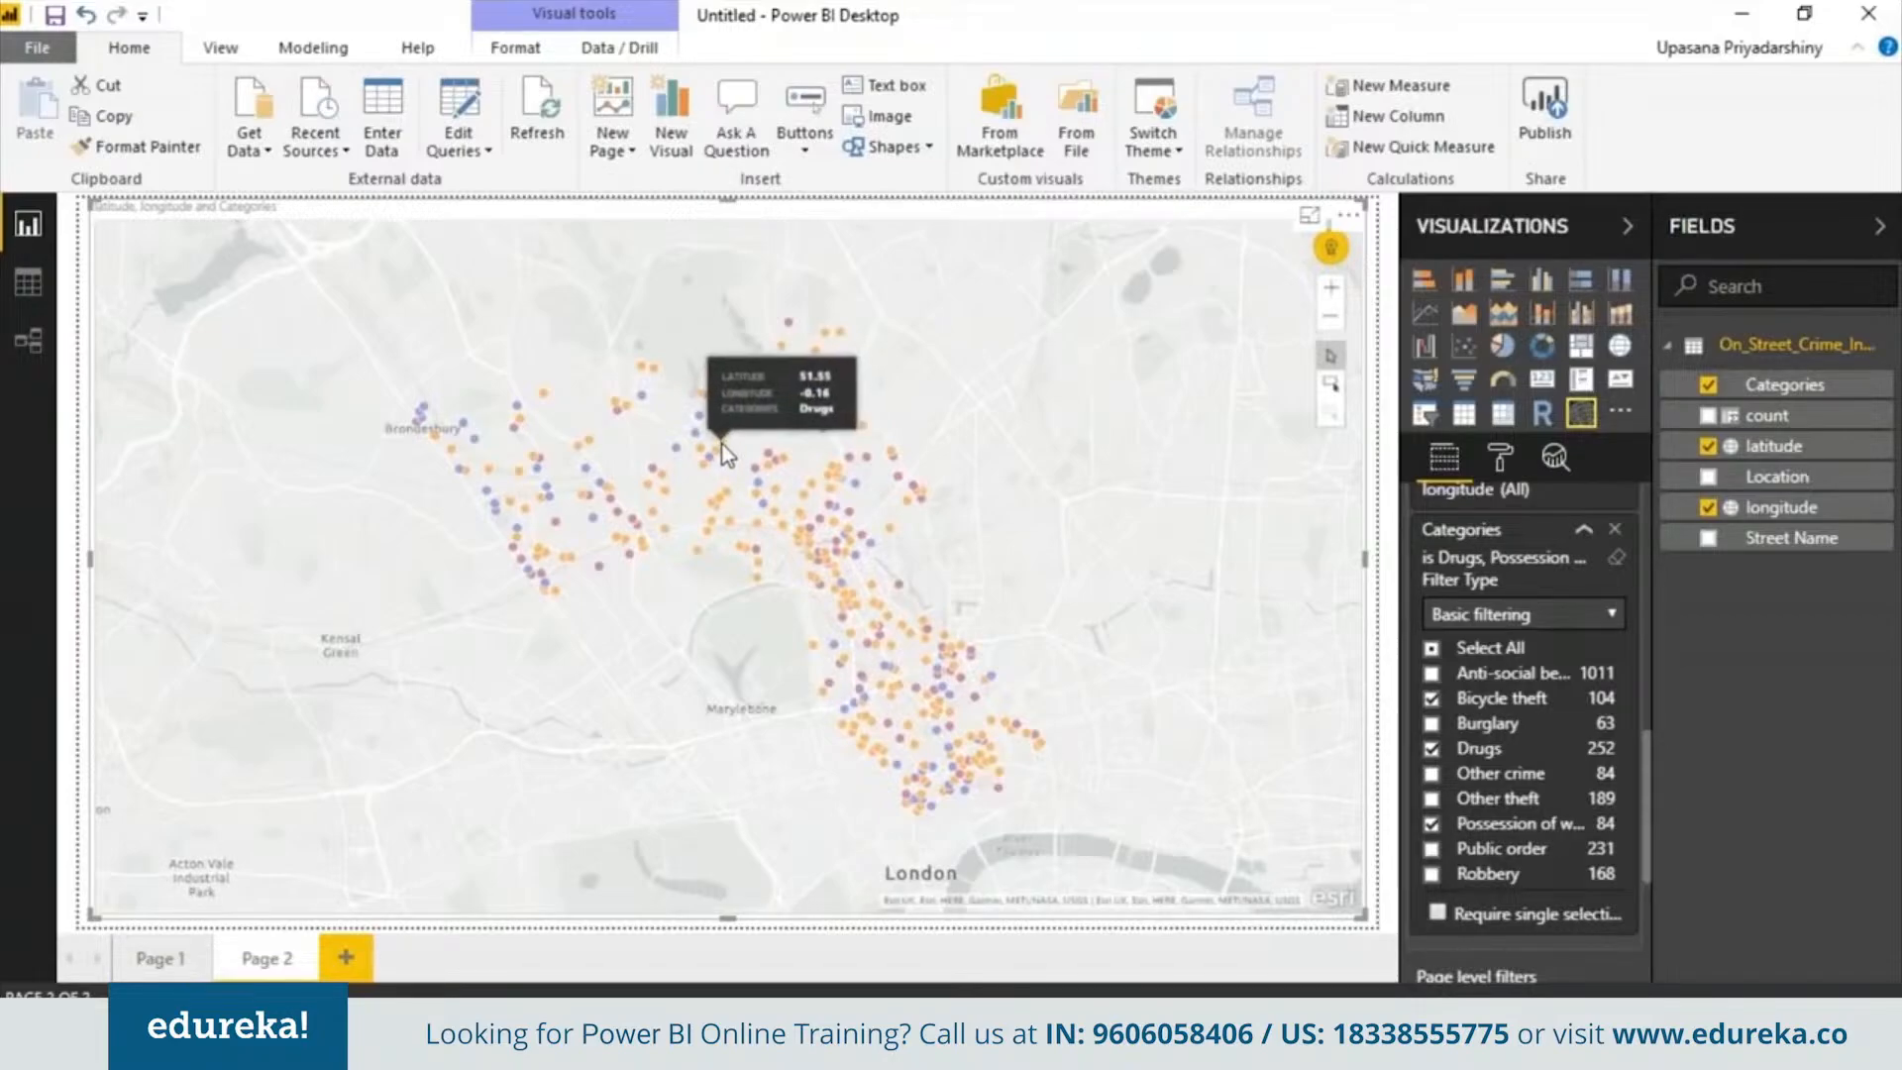
click(705, 461)
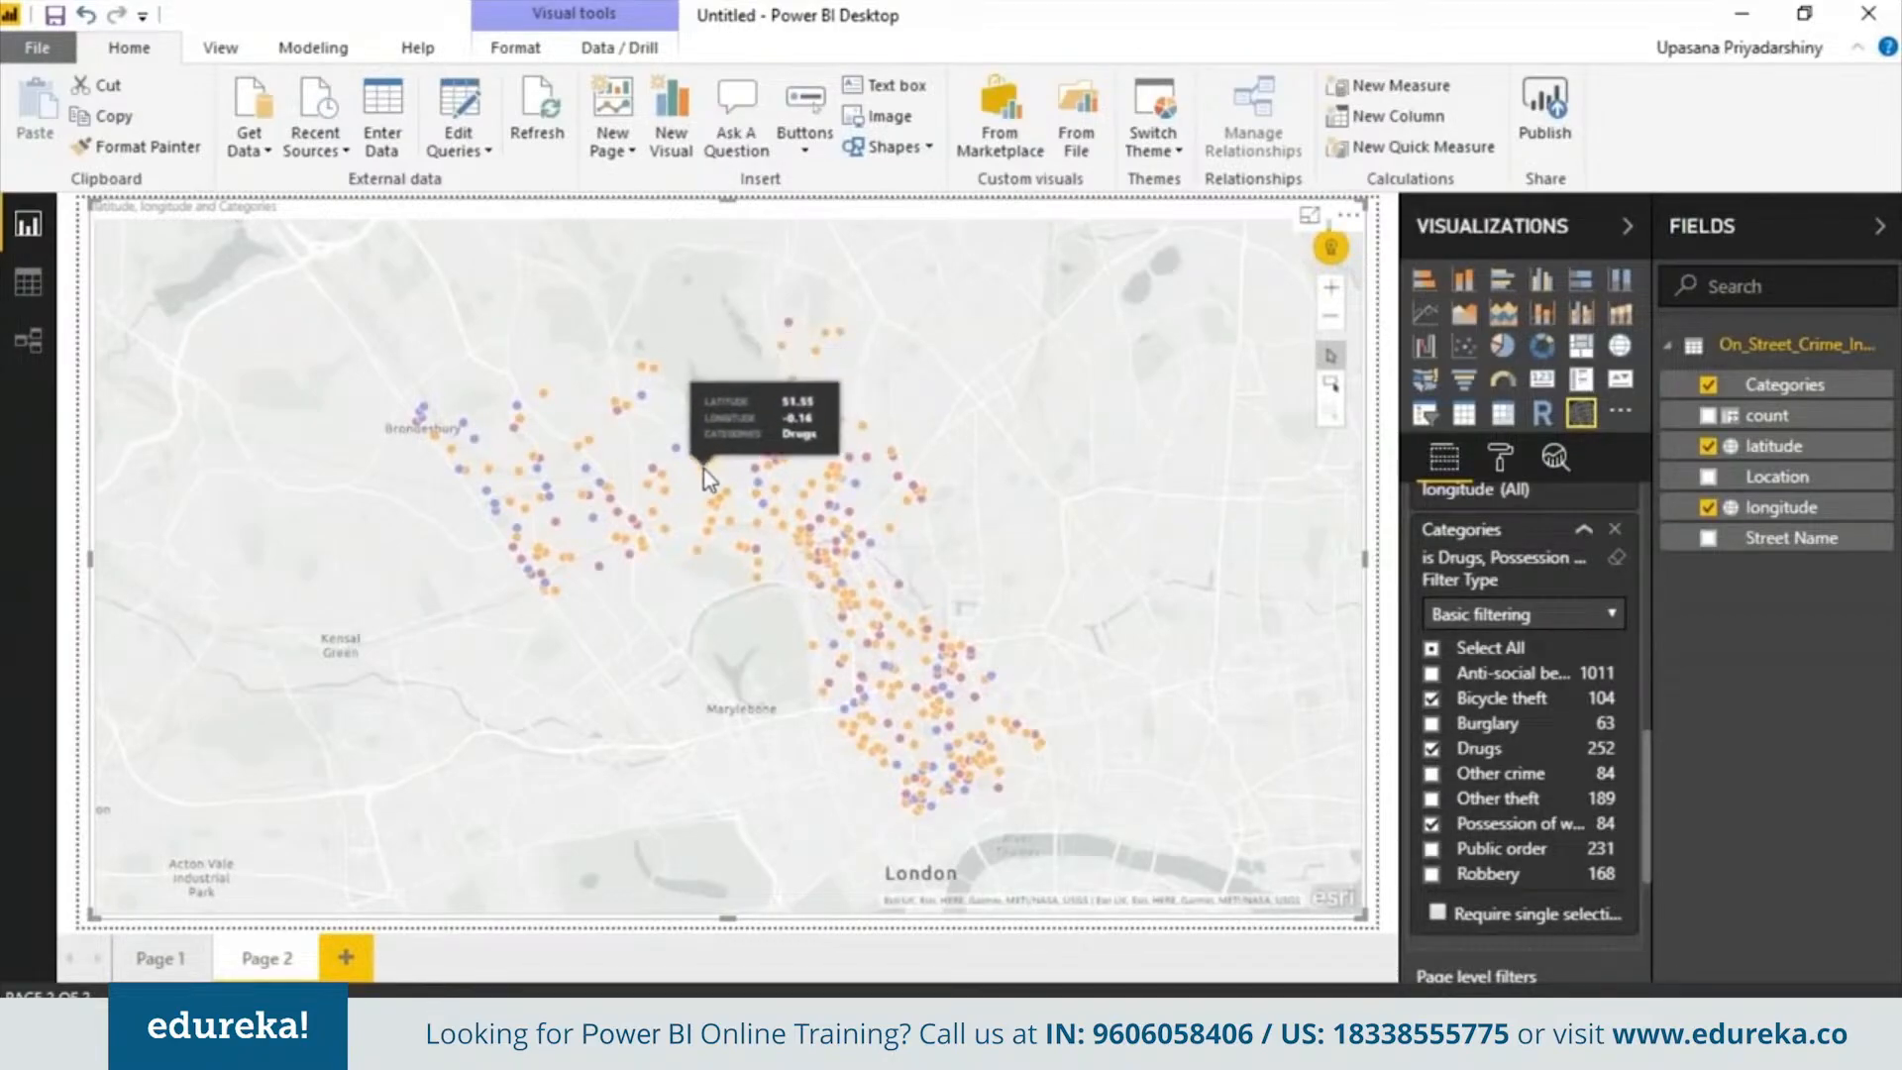
Add a new blank report page, deleting an extra page created along the way
click(346, 957)
click(420, 957)
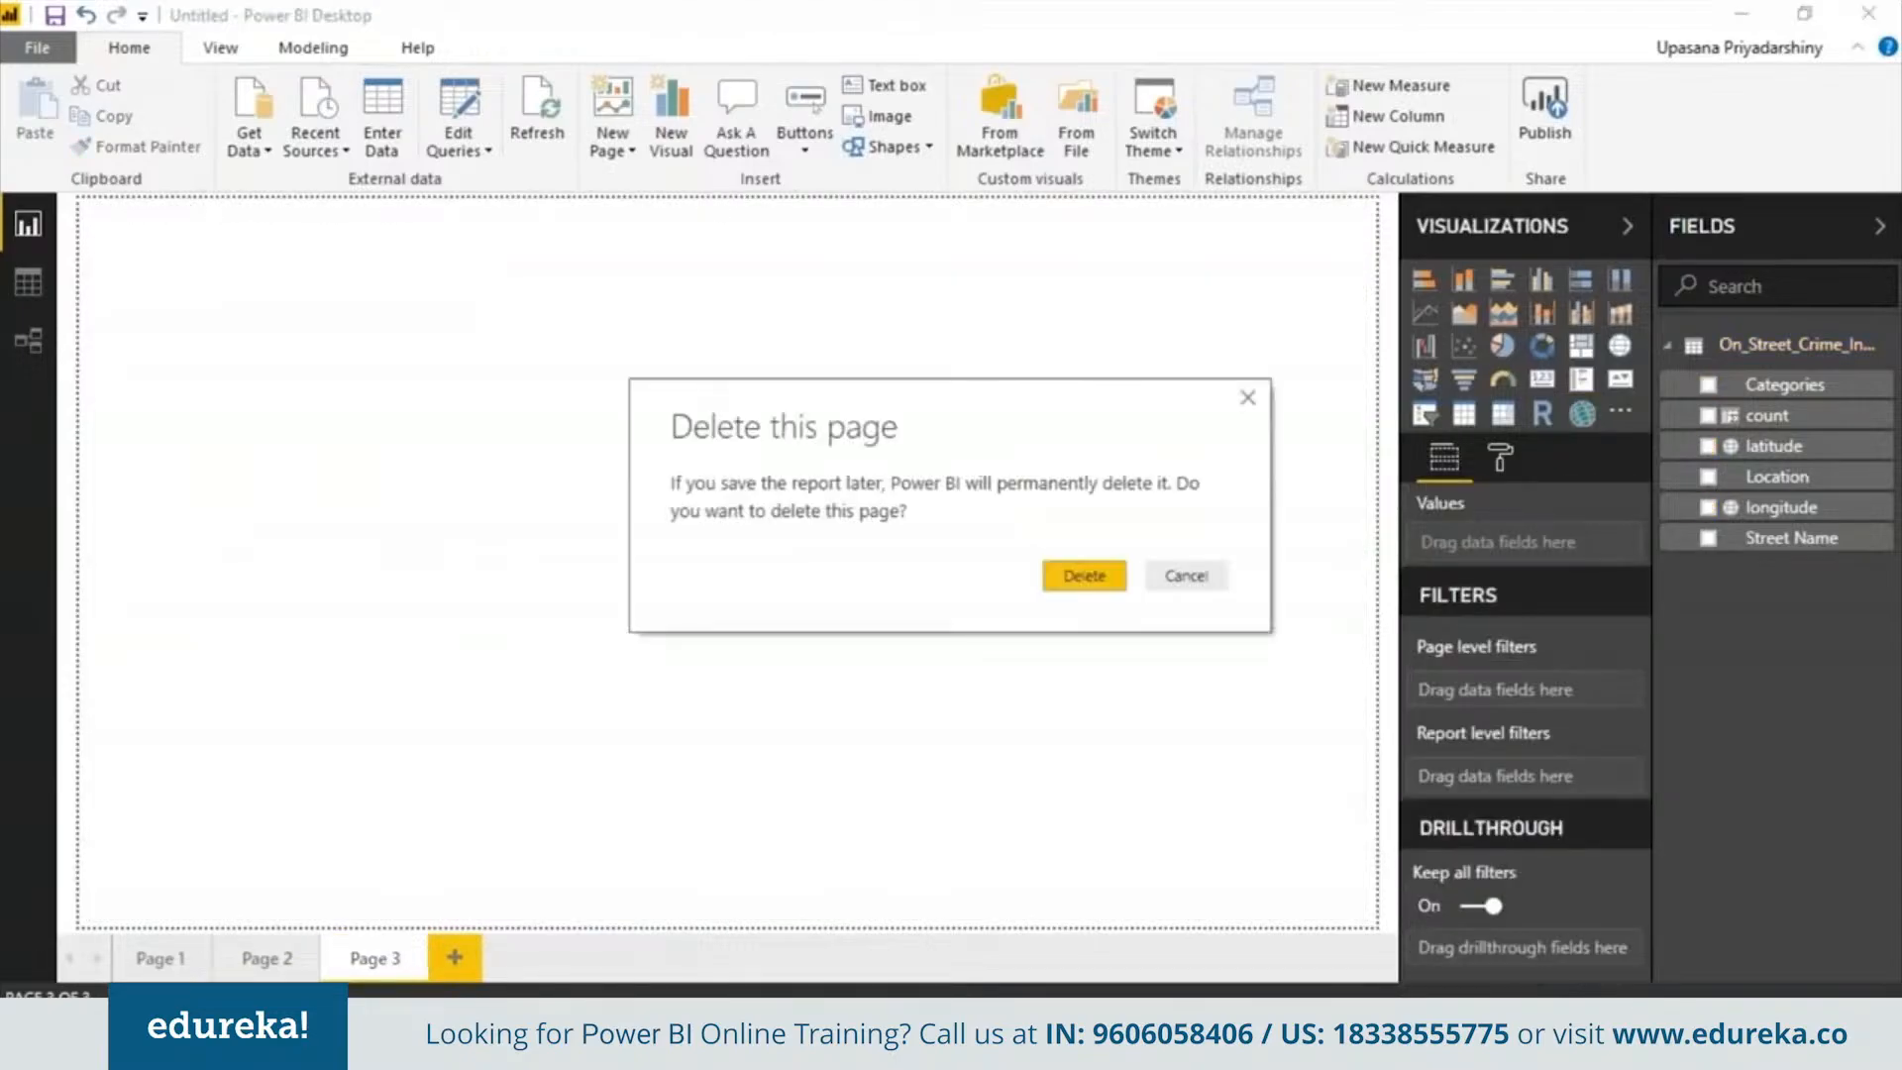
click(1096, 580)
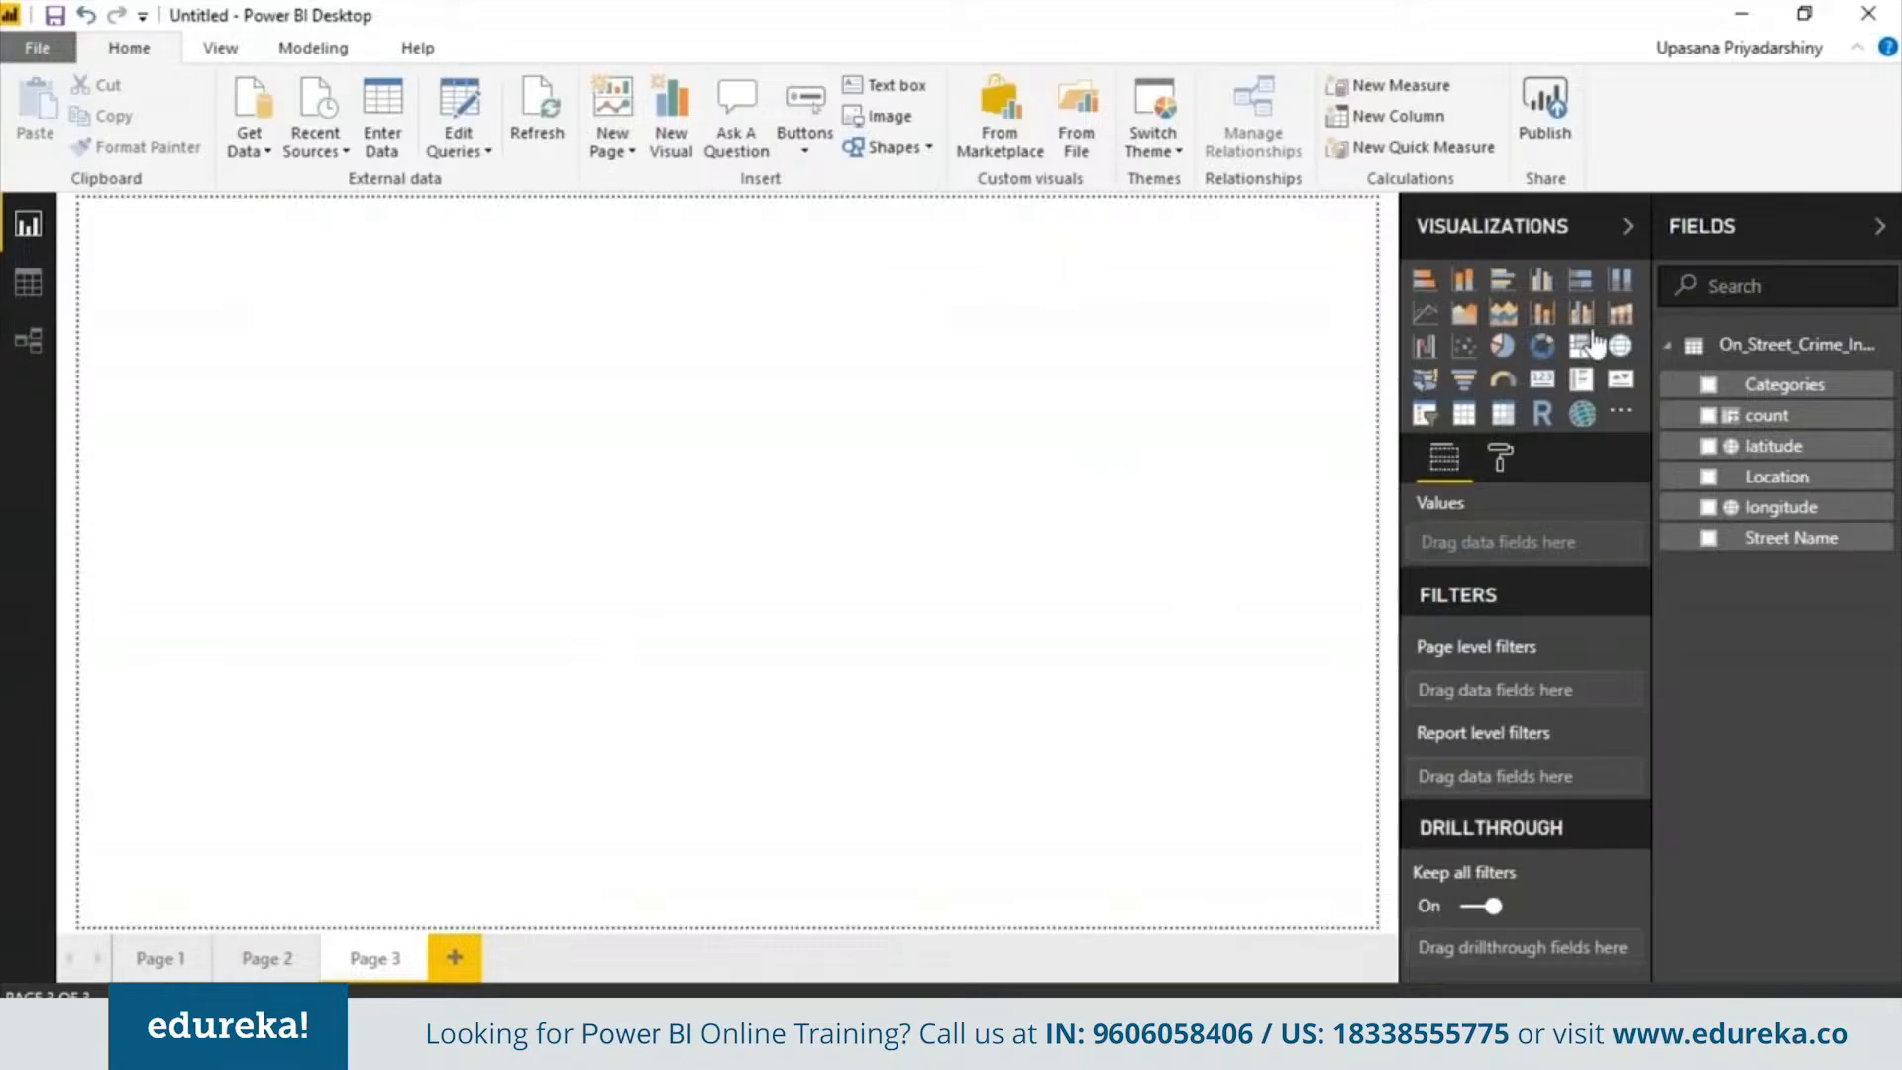
Insert a funnel chart on the new page and enlarge it
click(1462, 391)
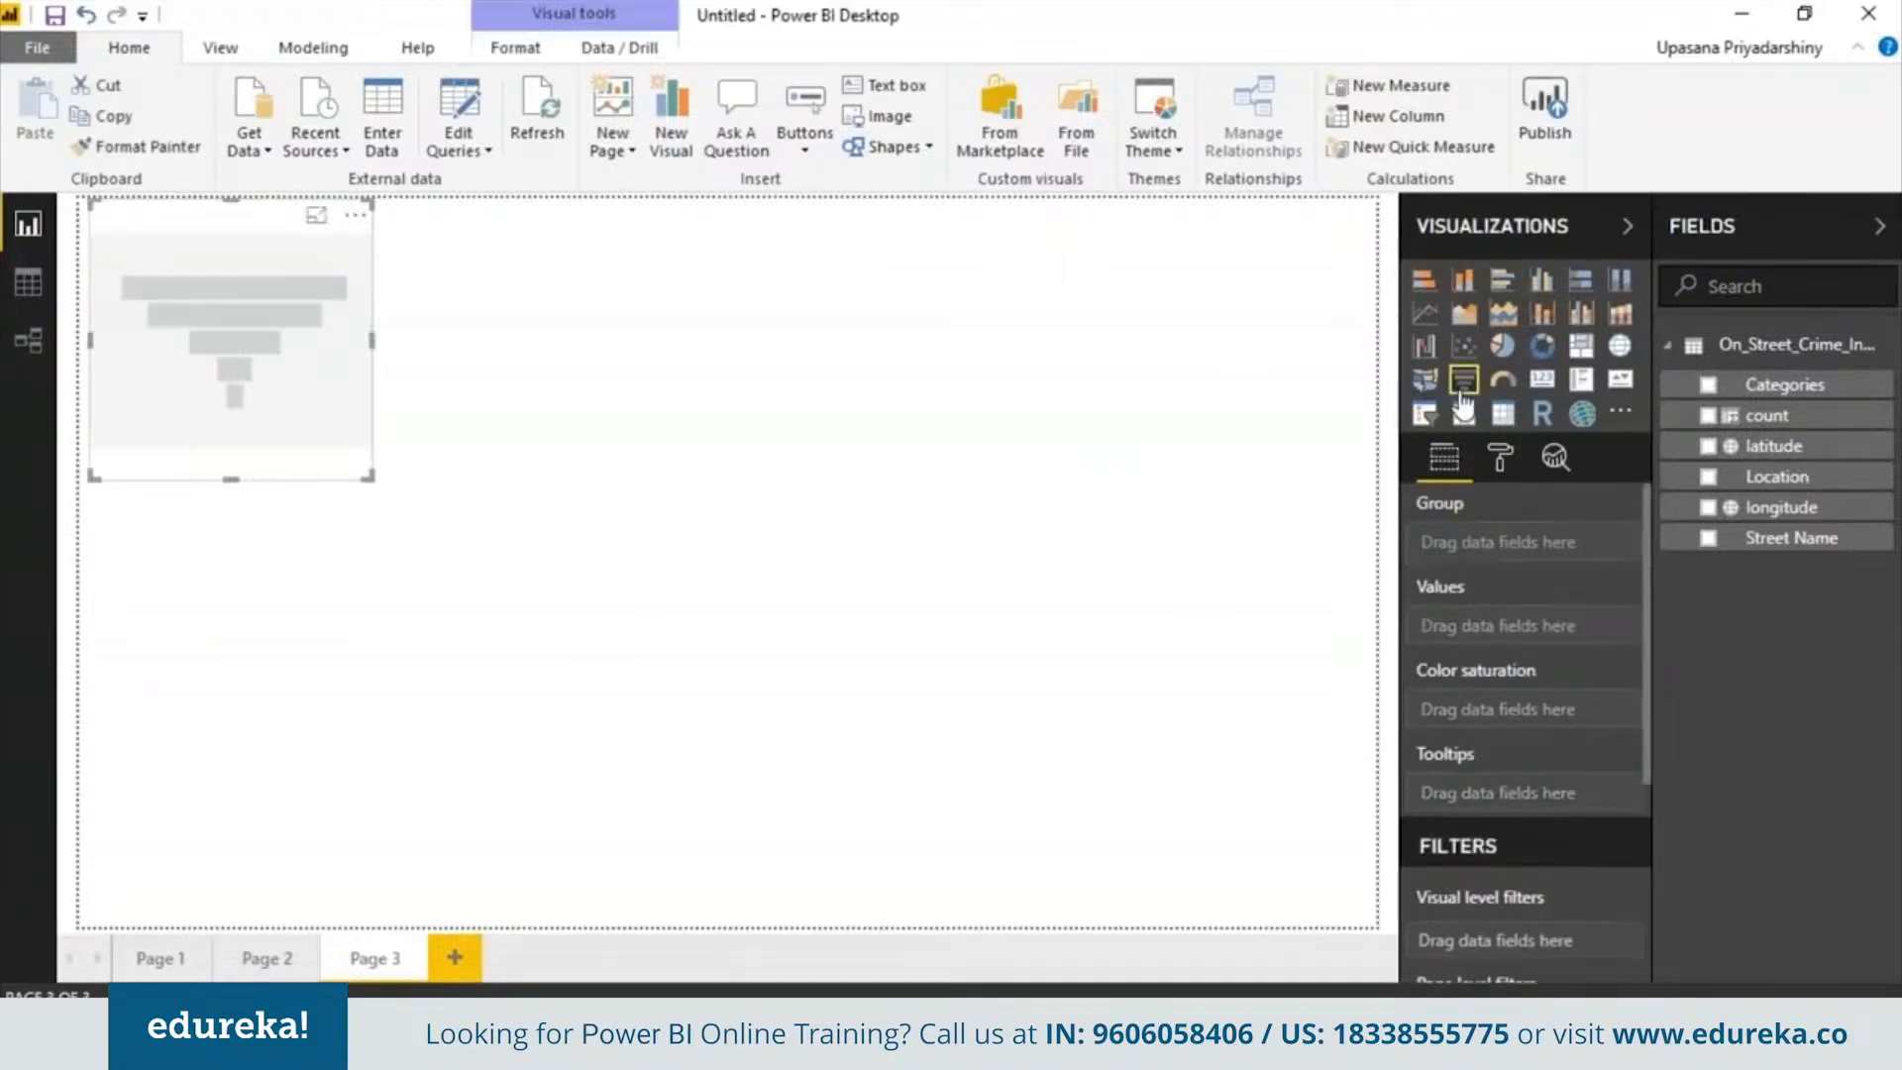
drag(366, 477, 428, 666)
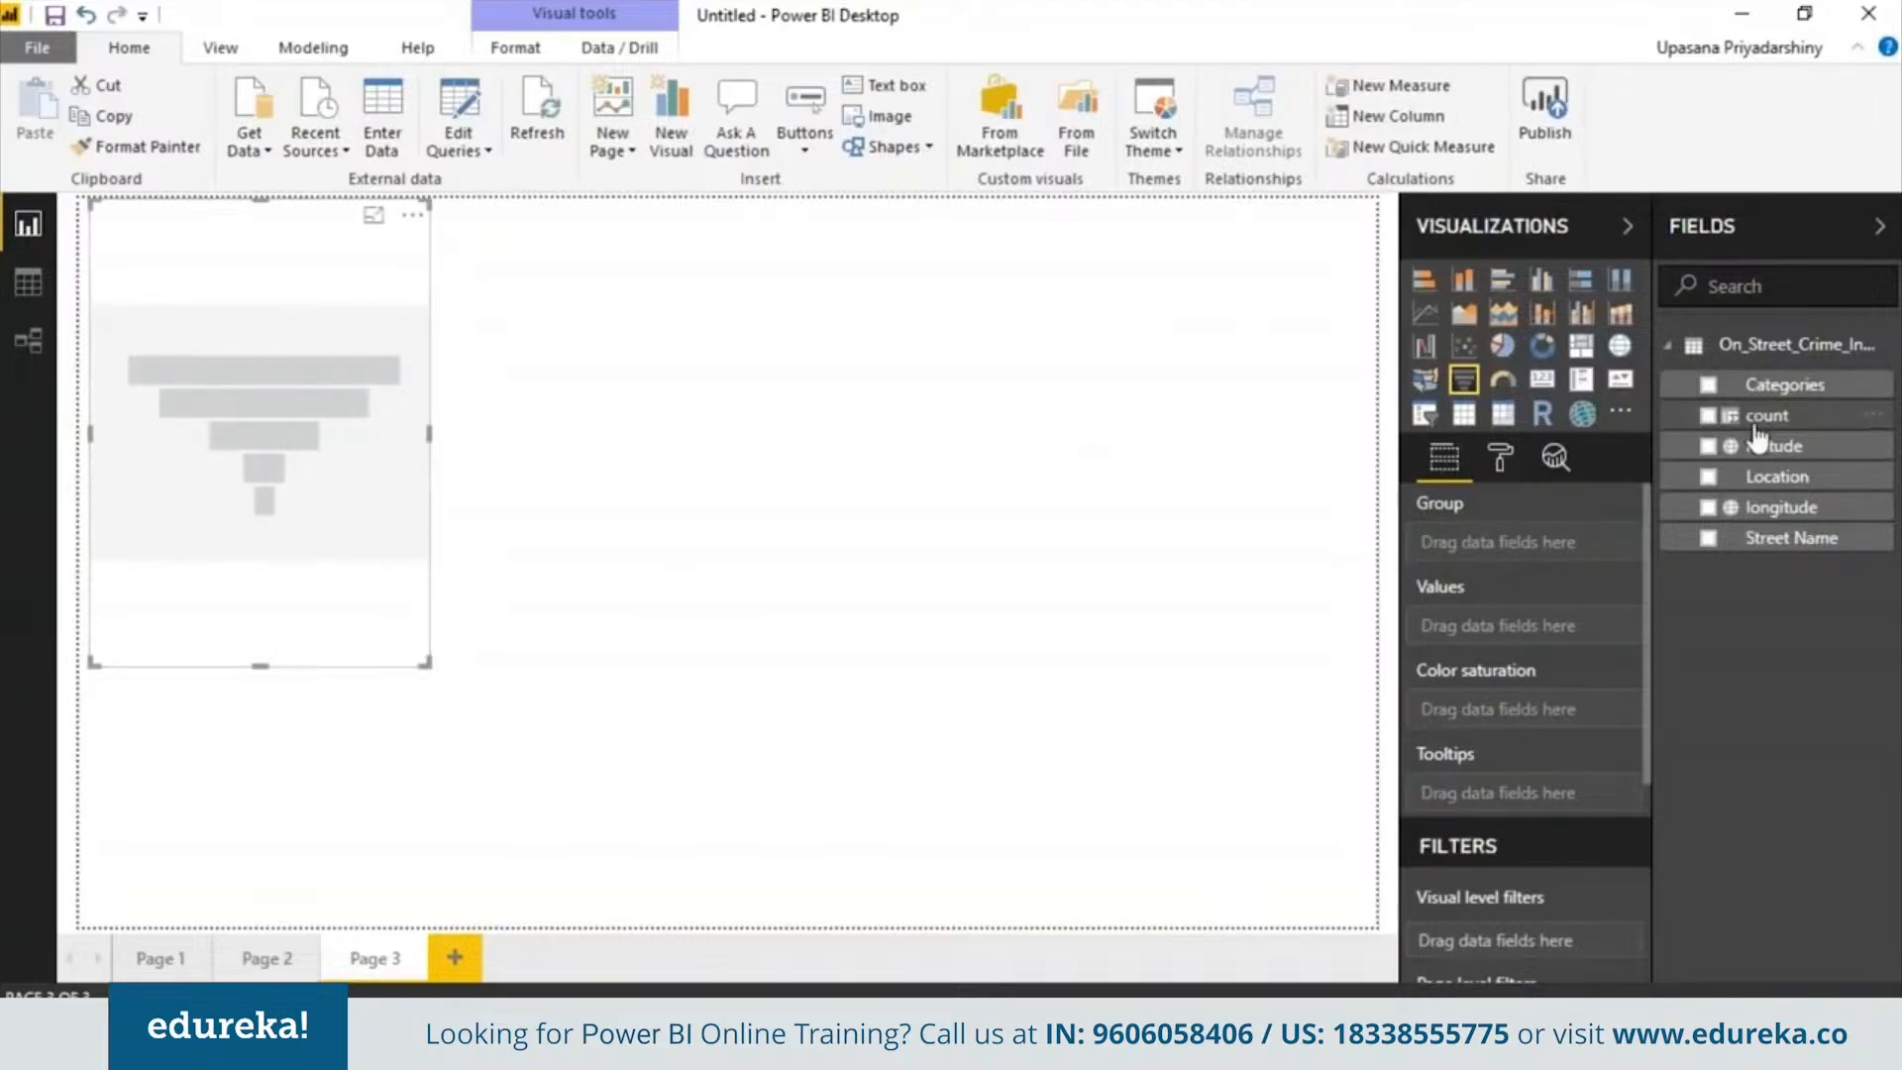
Build the funnel from Categories and count, adding Count of Categories as color saturation
click(1768, 386)
drag(1801, 428, 1562, 641)
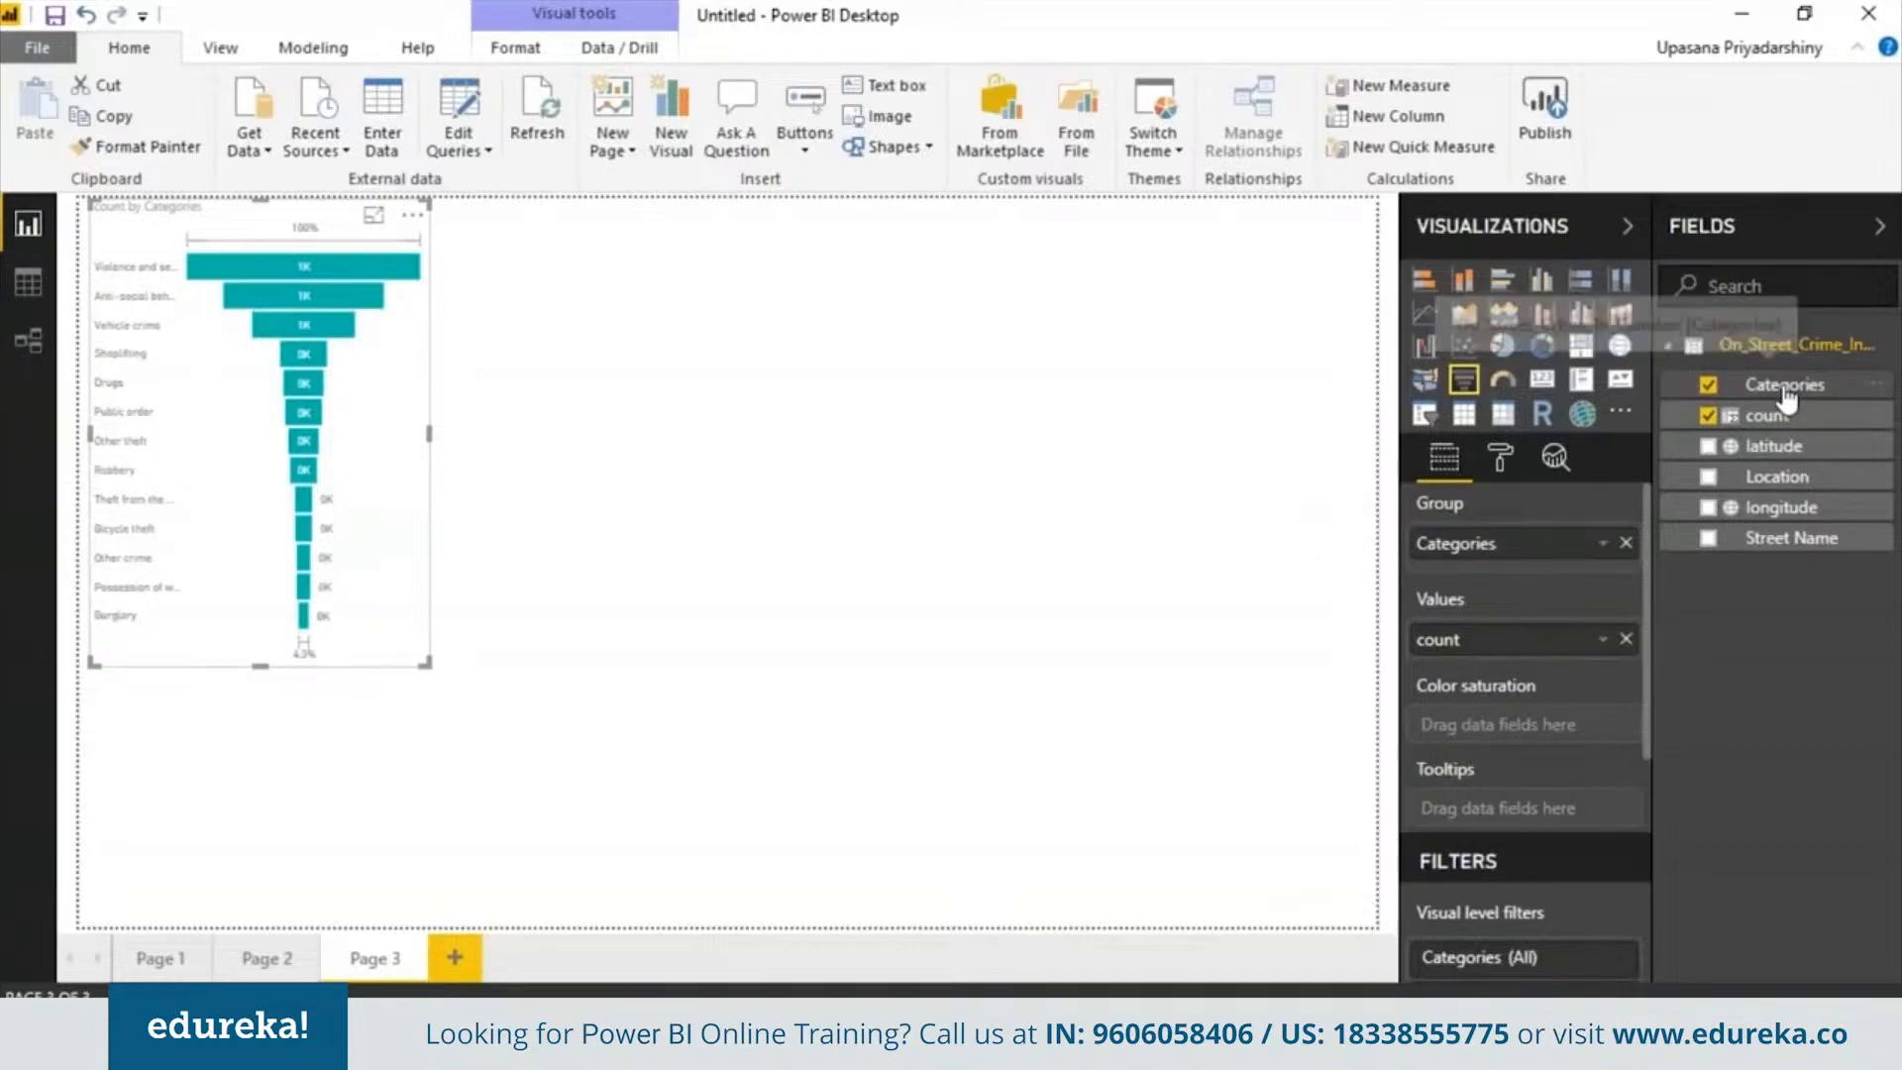
drag(1788, 396, 1545, 739)
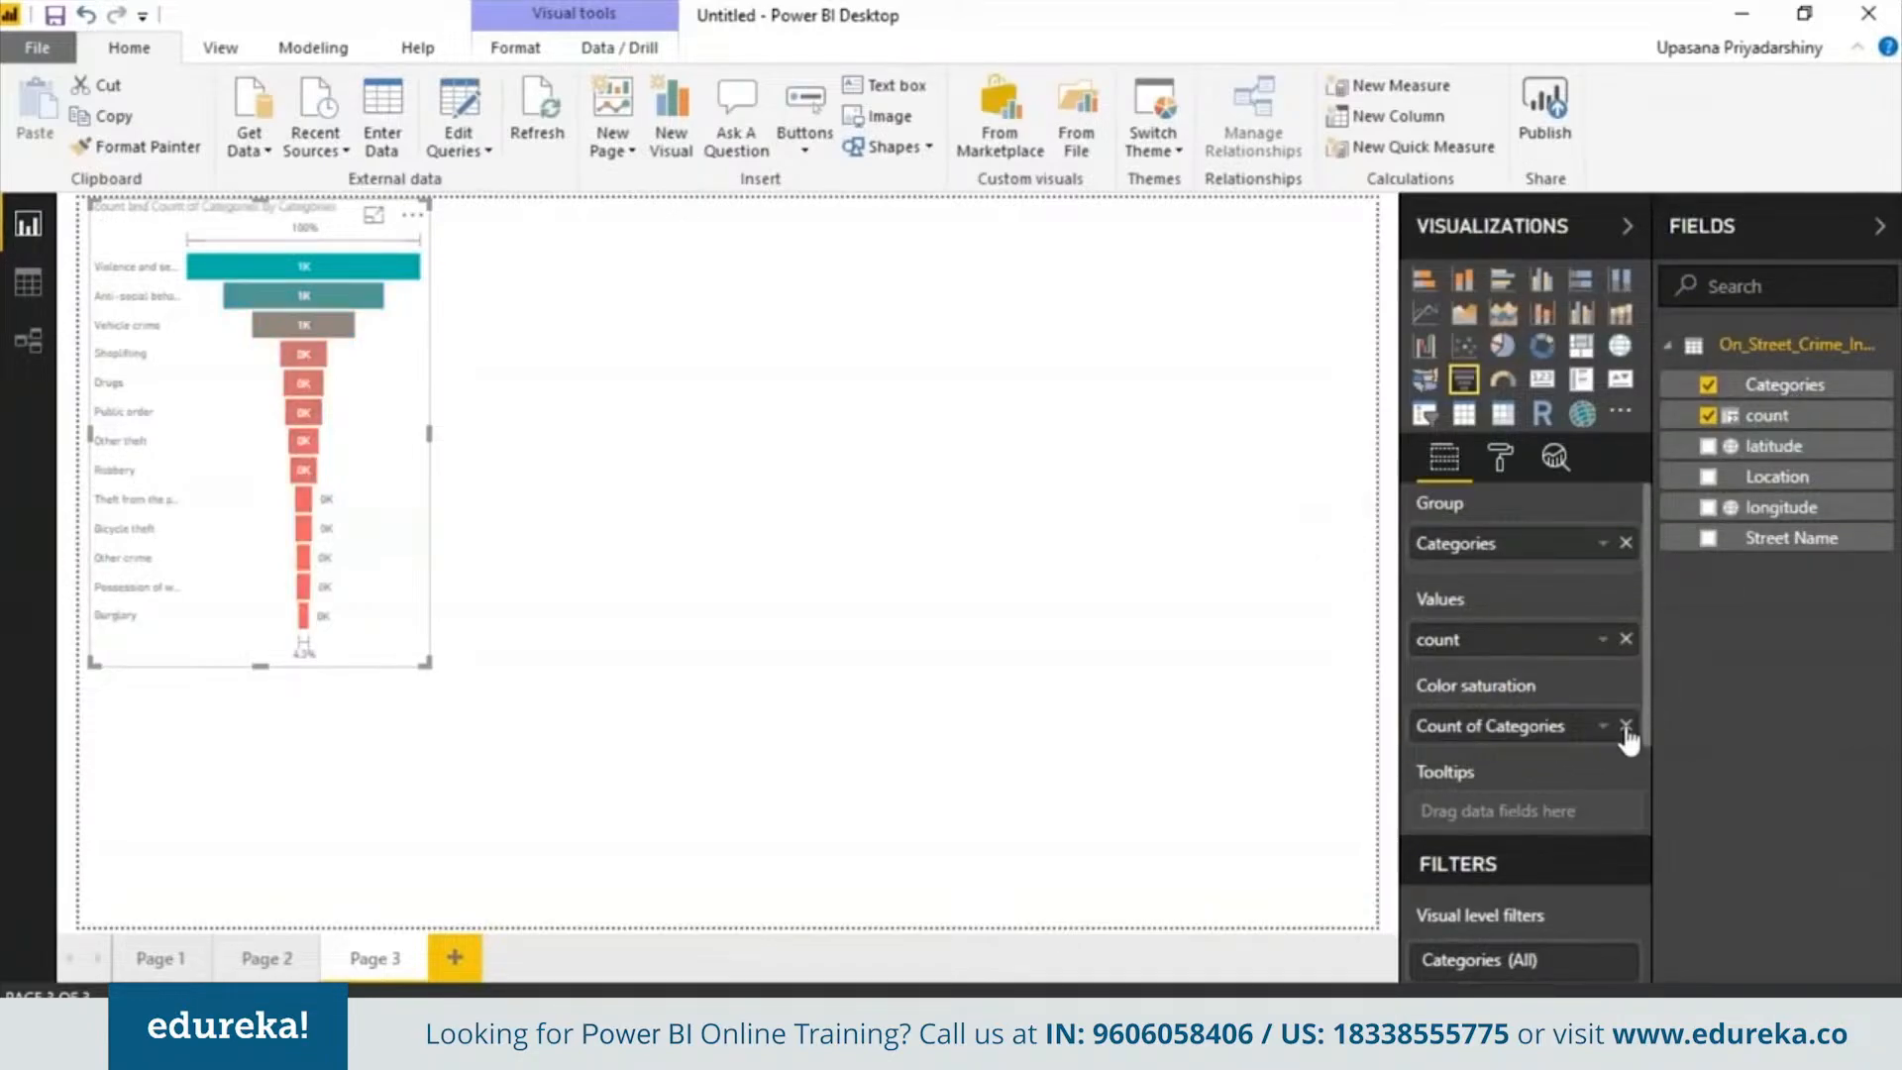
Change the color saturation field Count of Categories to Count (Distinct) and check the funnel's tooltips
right_click(1625, 731)
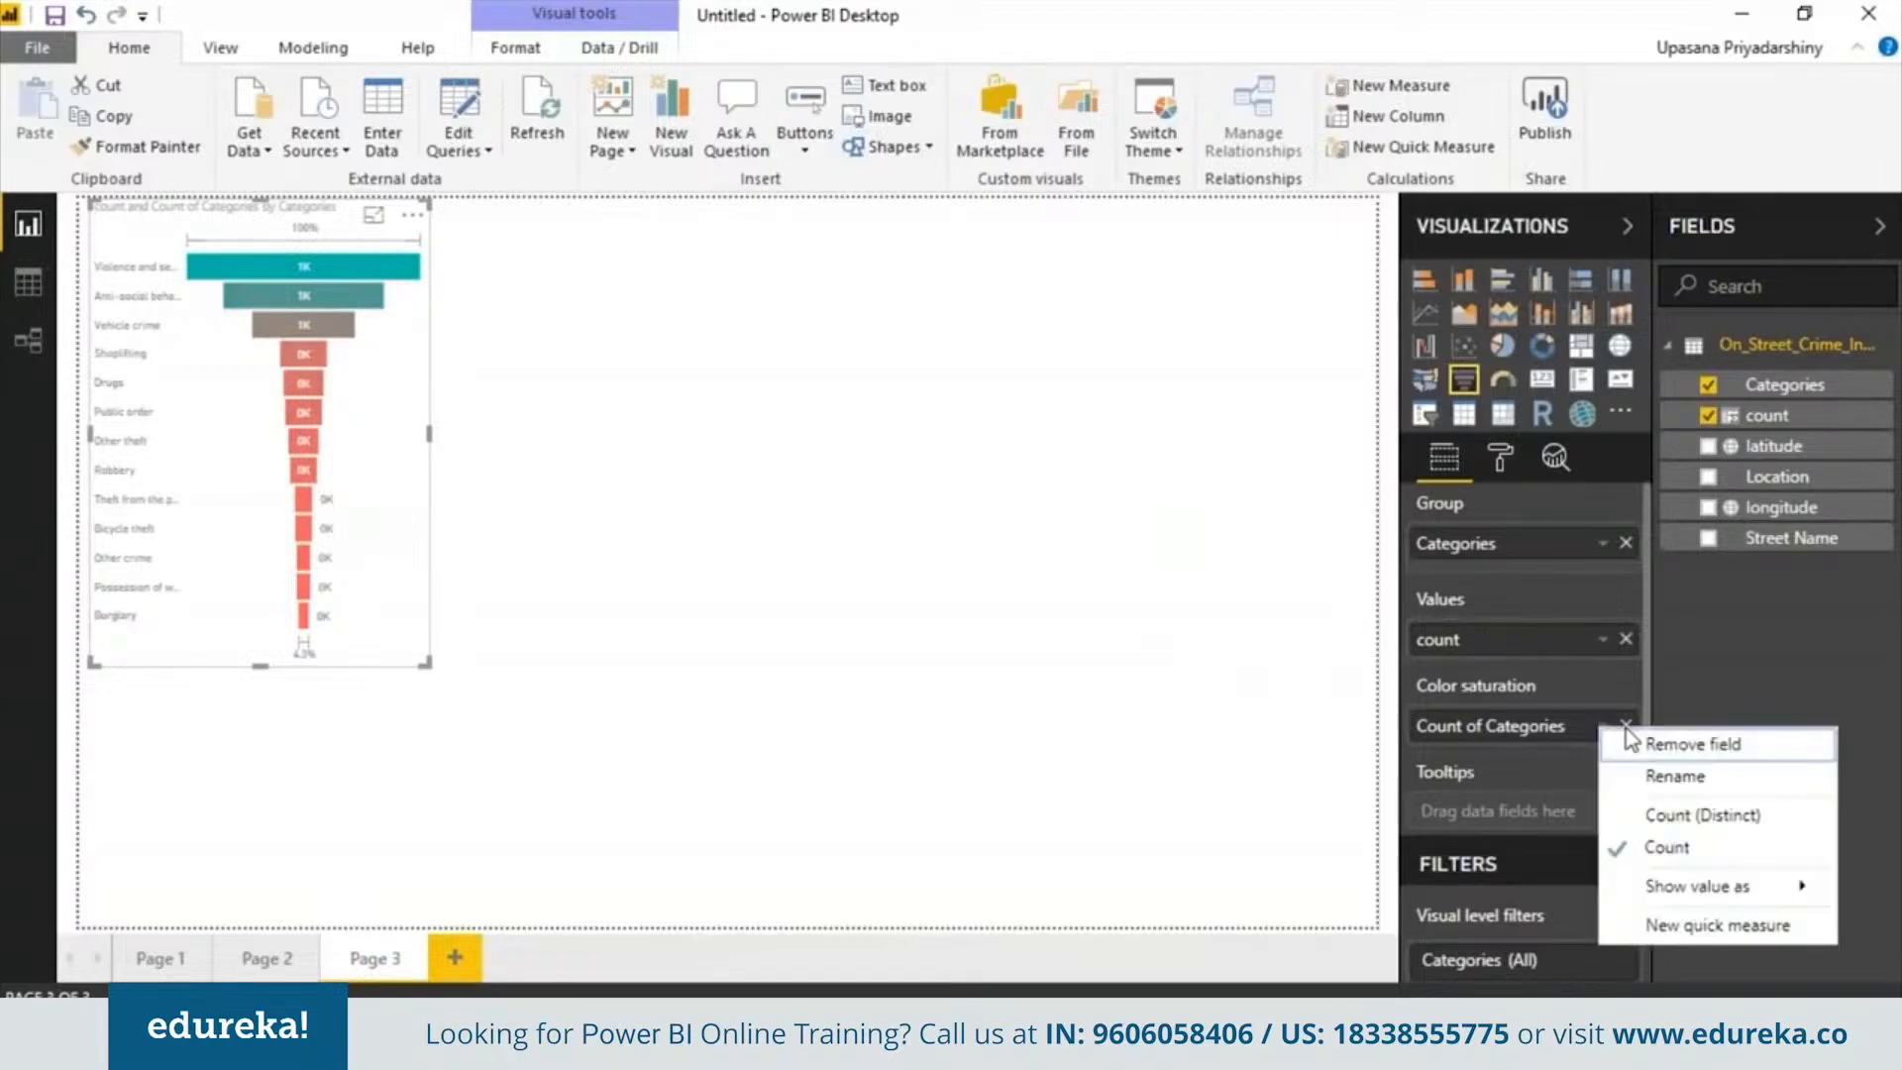
click(1701, 816)
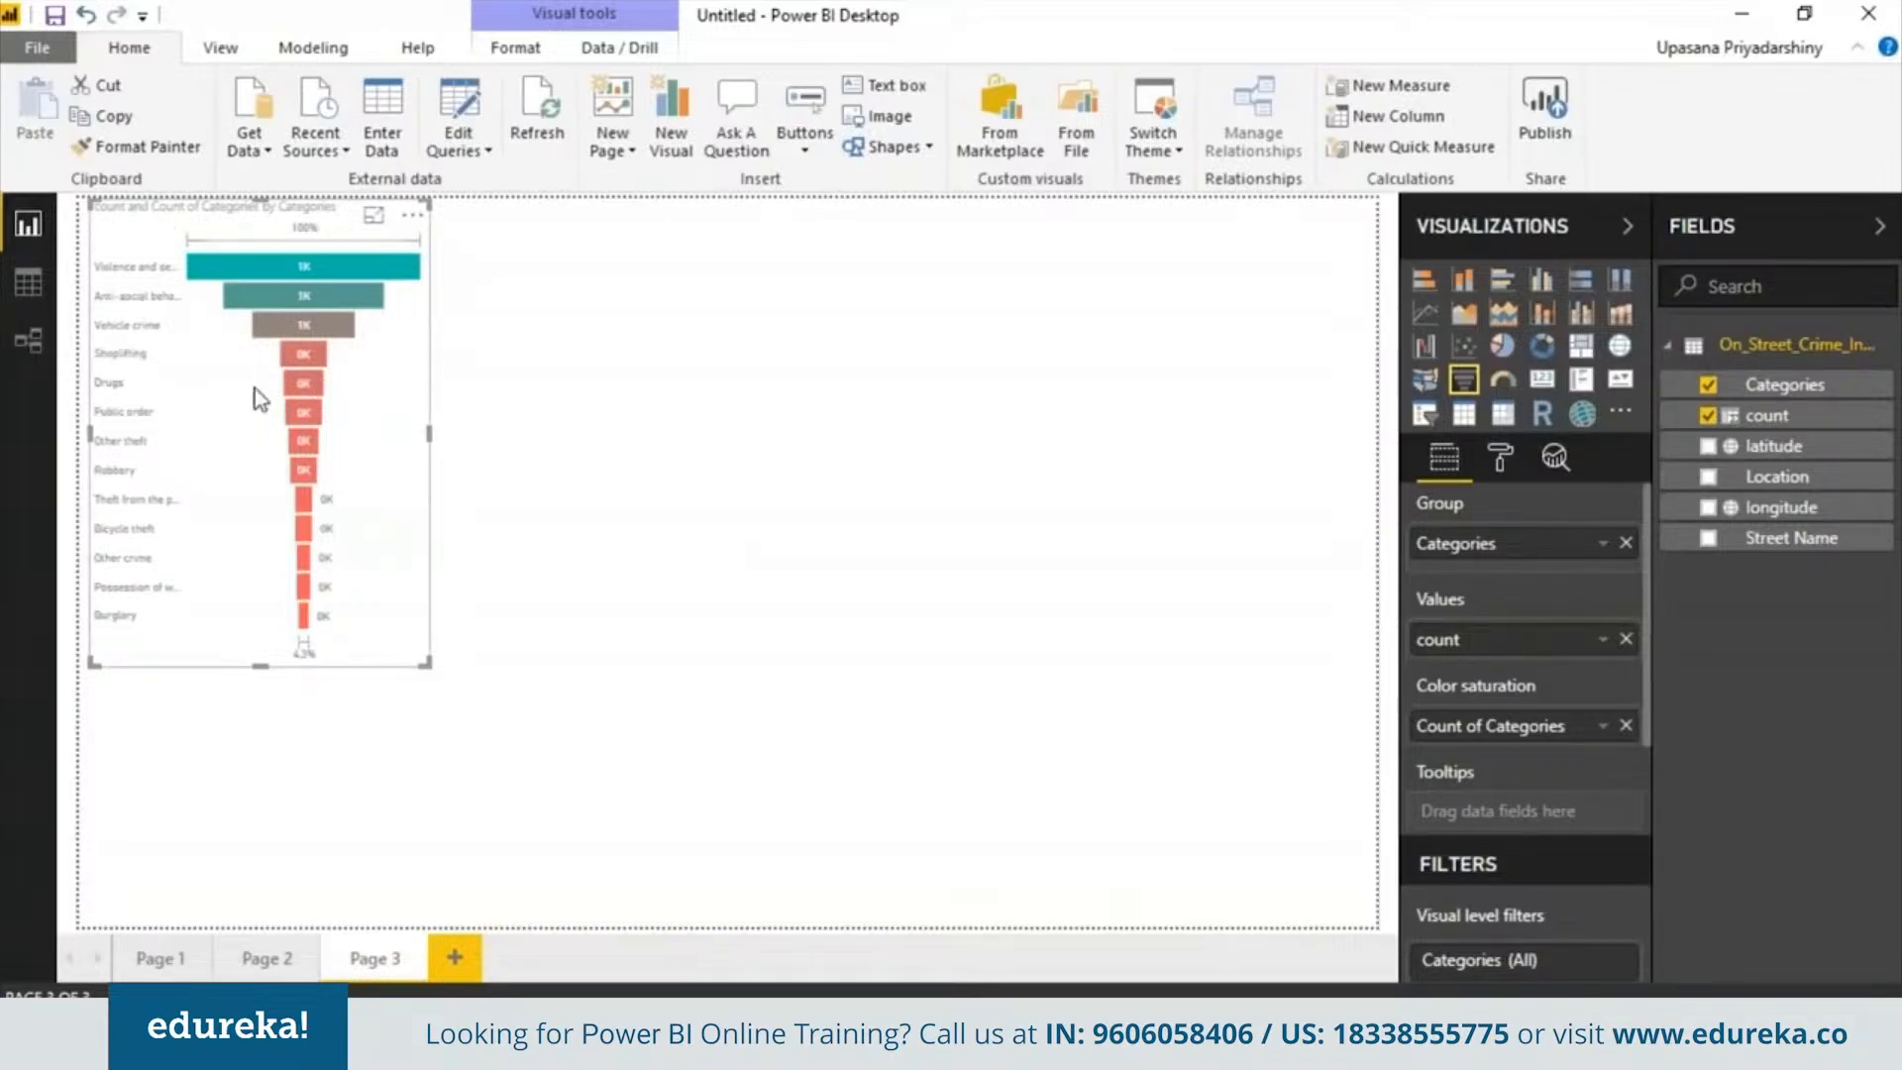
mouse_move(333, 263)
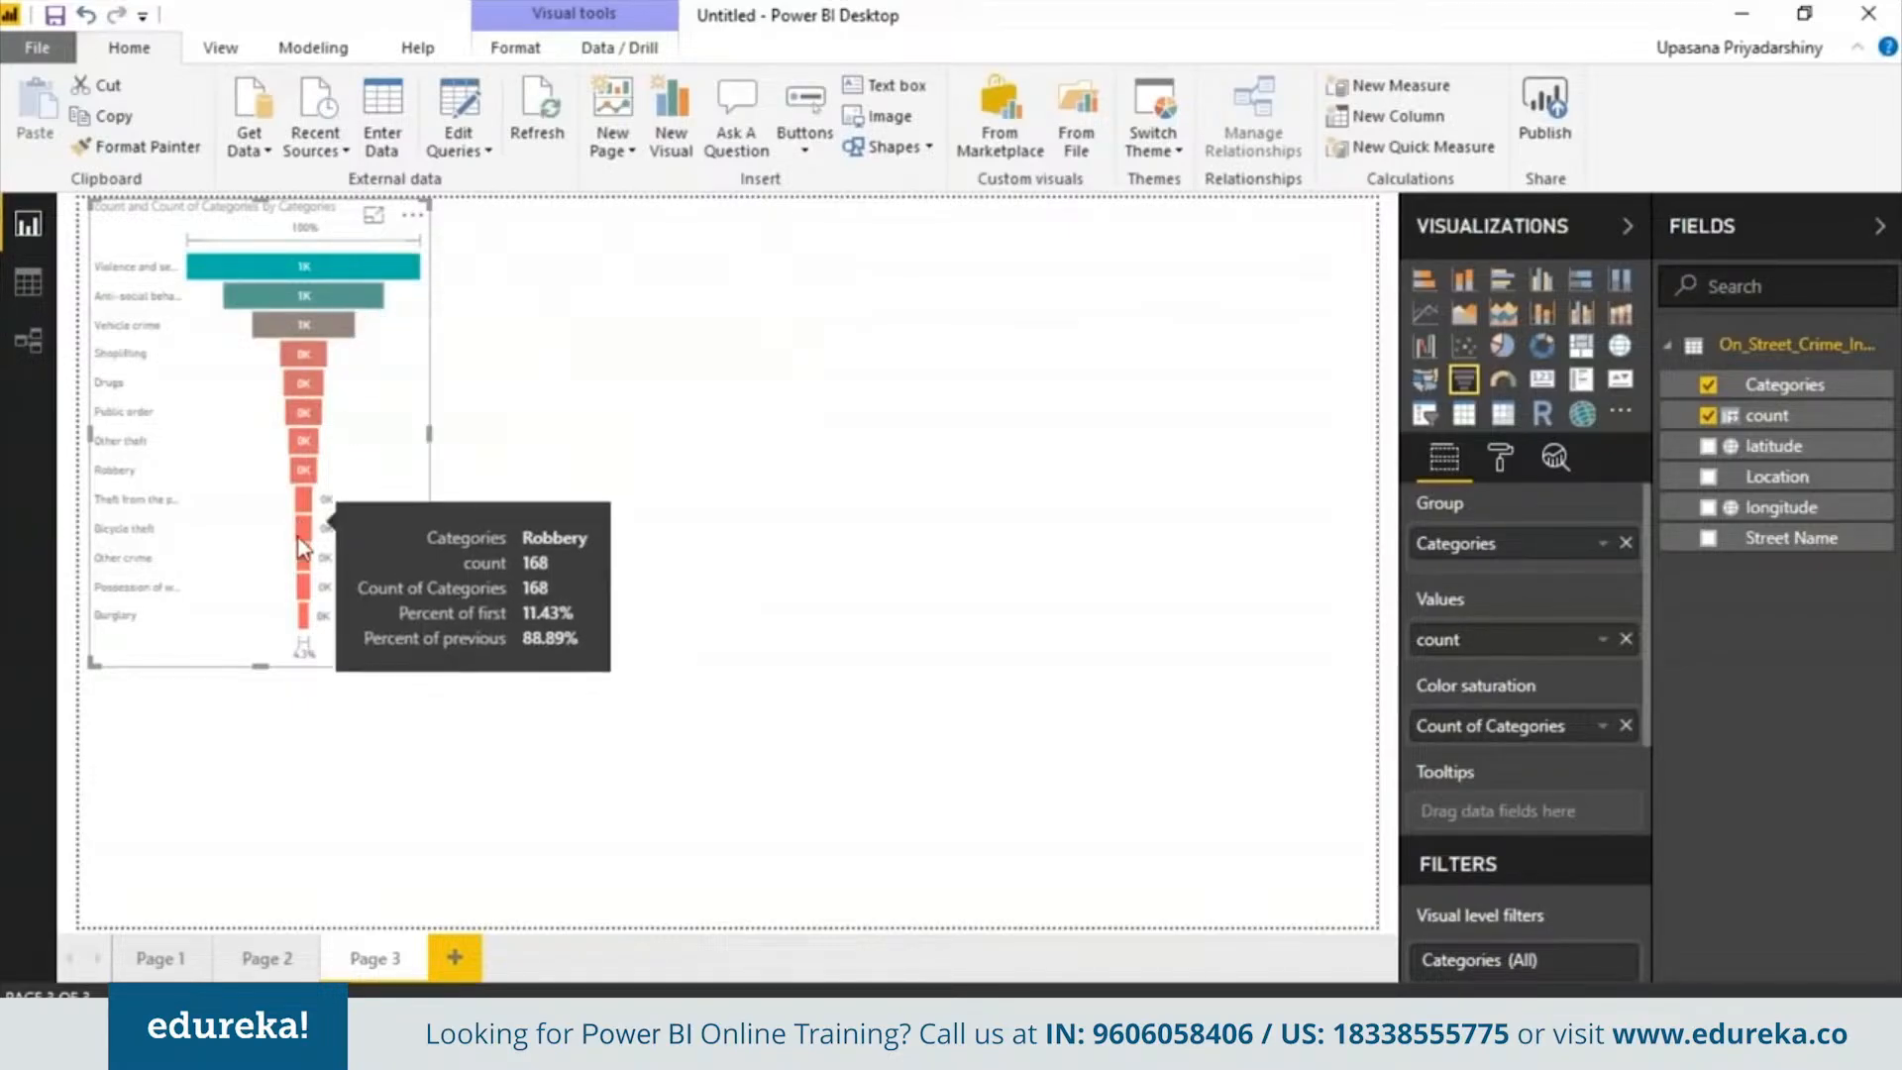
mouse_move(302, 627)
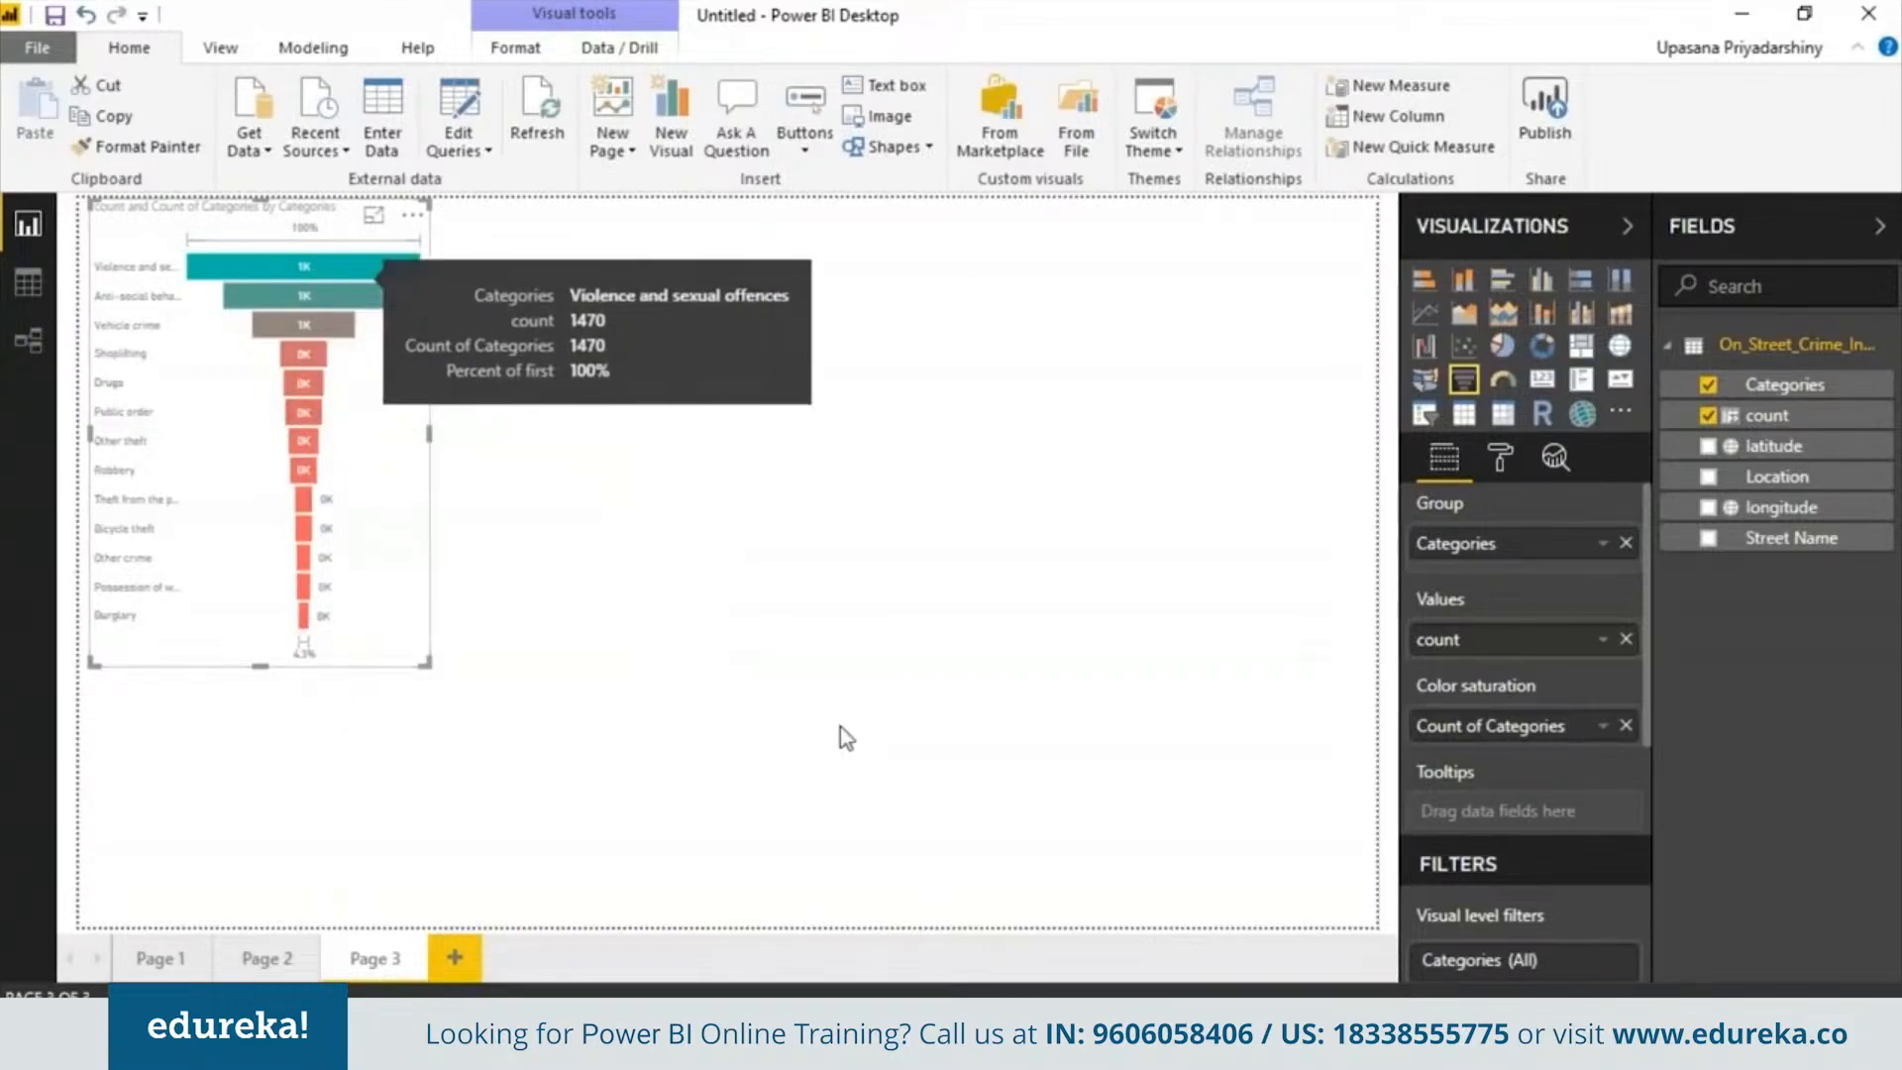
Widen the funnel chart to about twice its width on the left of the page
drag(427, 436, 637, 467)
click(753, 455)
Insert a donut chart beside the funnel, enlarge it, and build it from Categories and count
click(1542, 344)
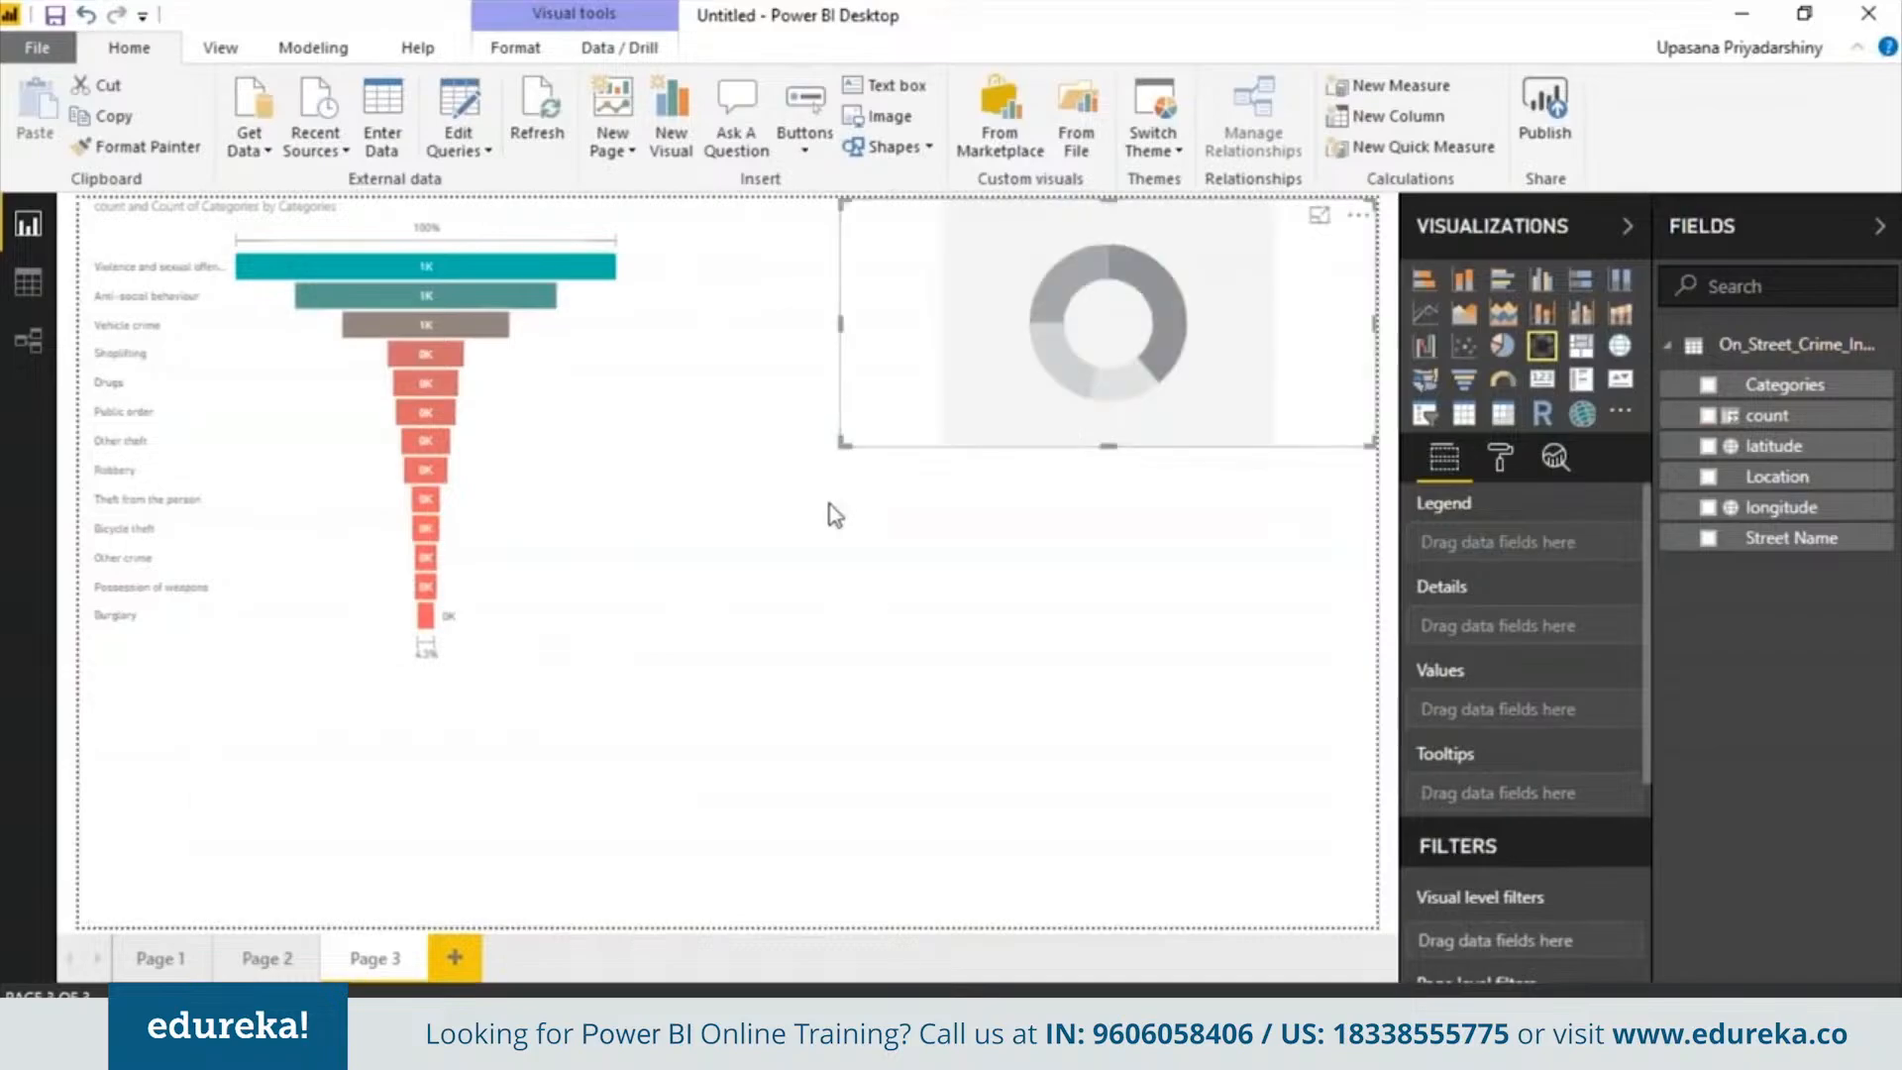
click(859, 461)
click(1087, 383)
drag(844, 441, 685, 683)
click(1708, 385)
drag(1767, 415, 1541, 733)
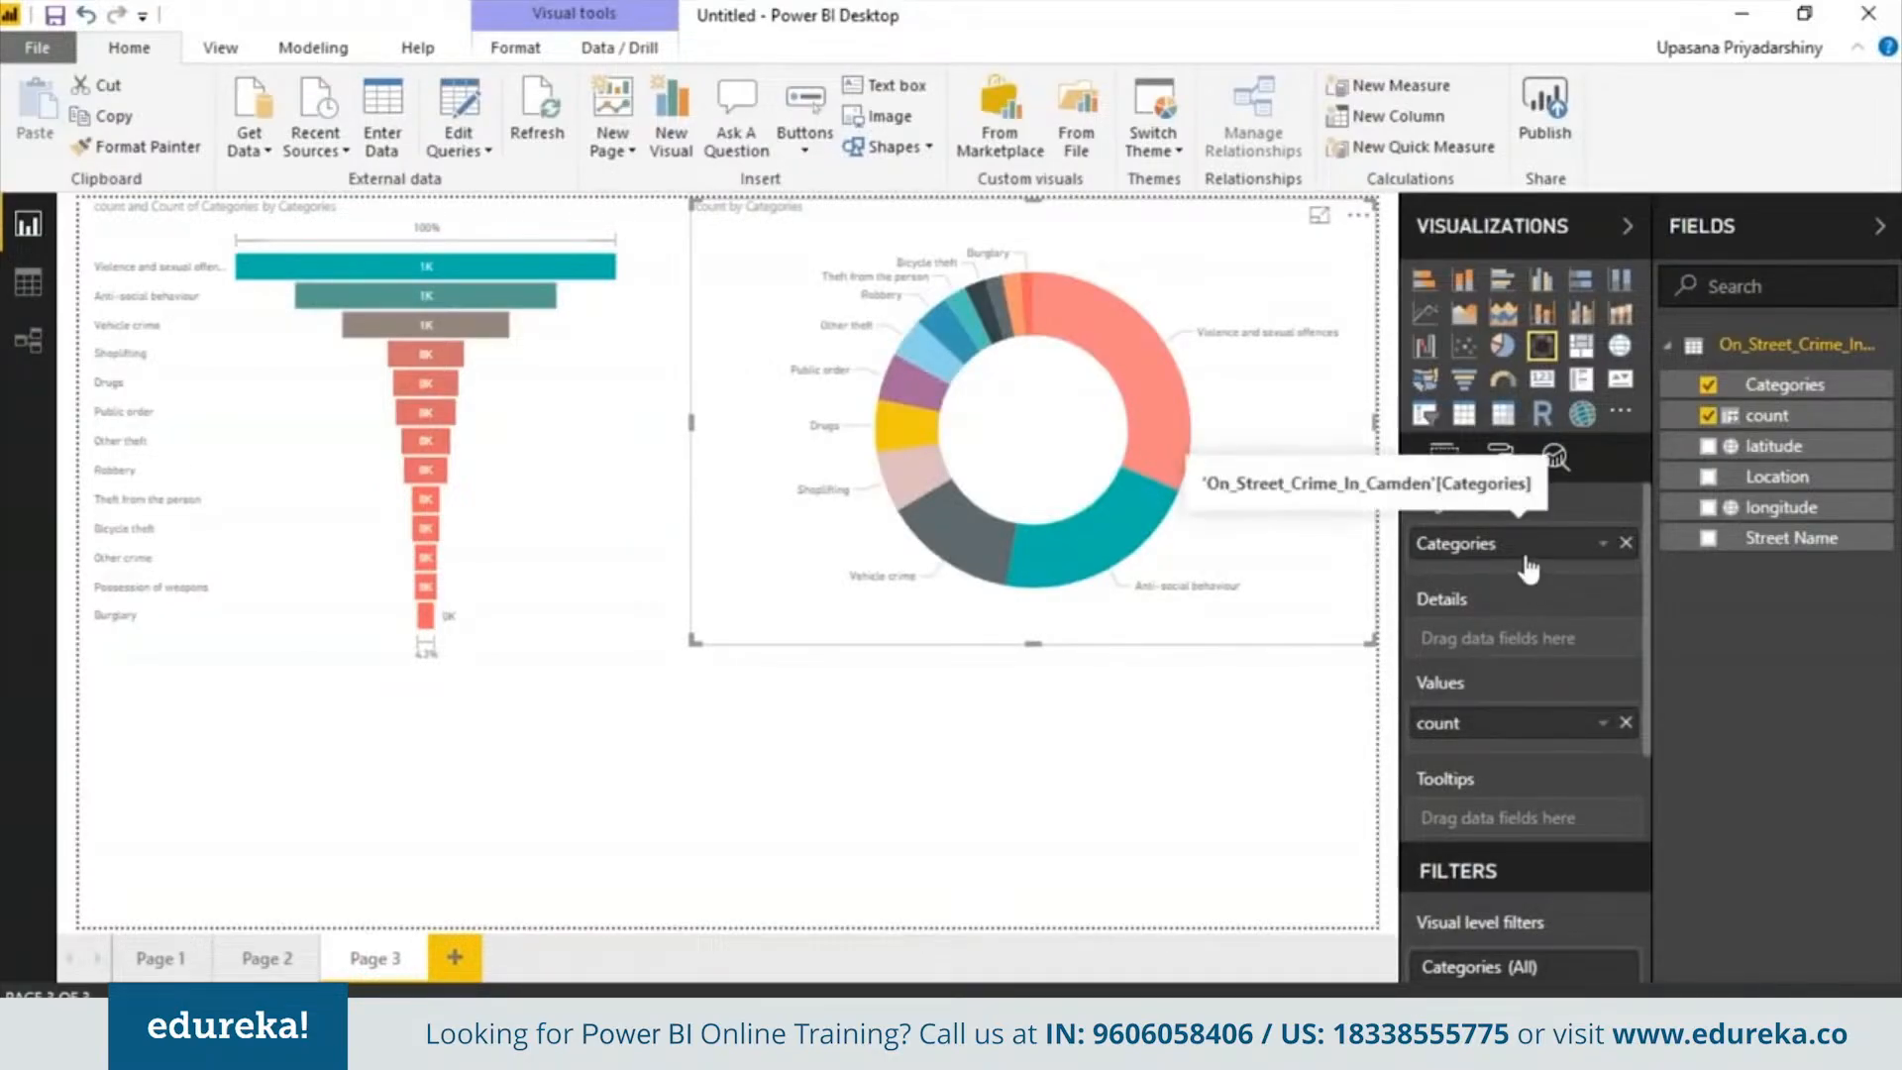
Replace the donut's legend field Categories with Street Name
click(1625, 545)
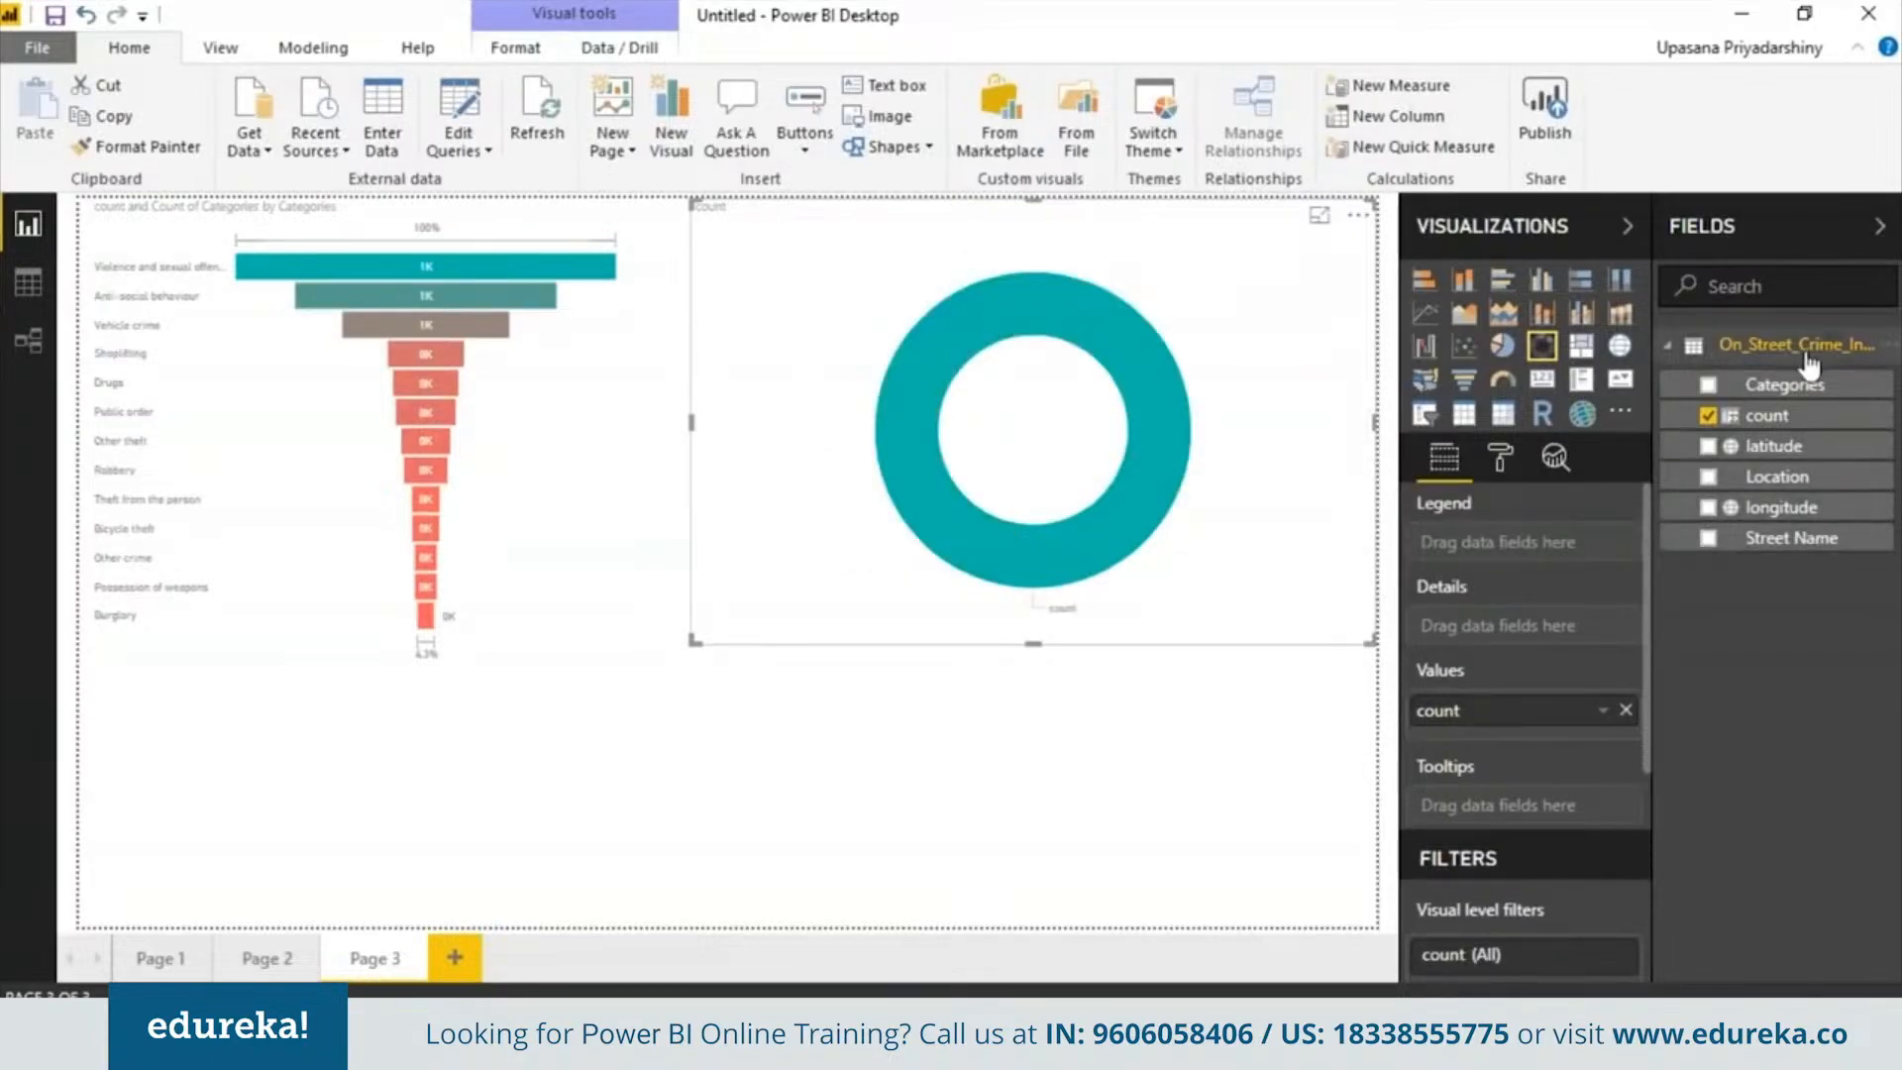
drag(1786, 486, 1506, 543)
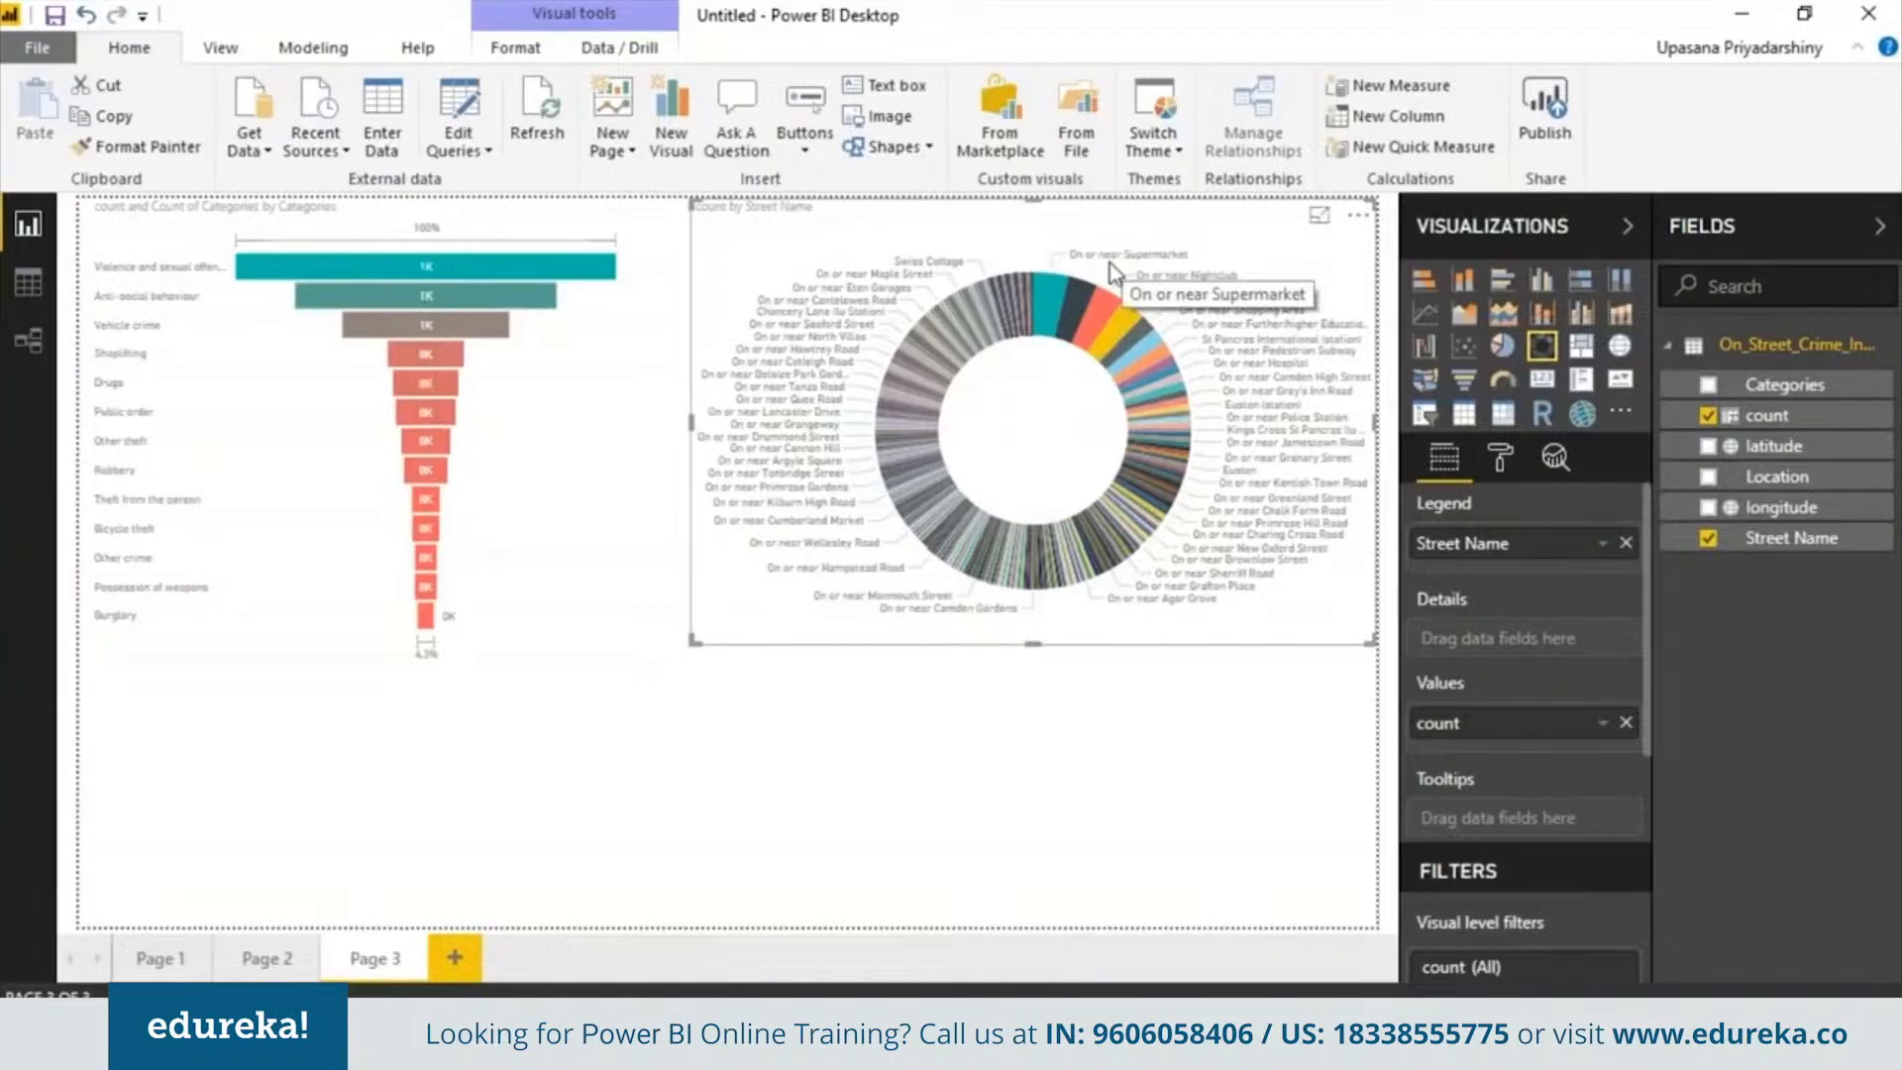
Insert a line chart below the funnel and donut, plotting count by Street Name with Categories as legend
click(1084, 676)
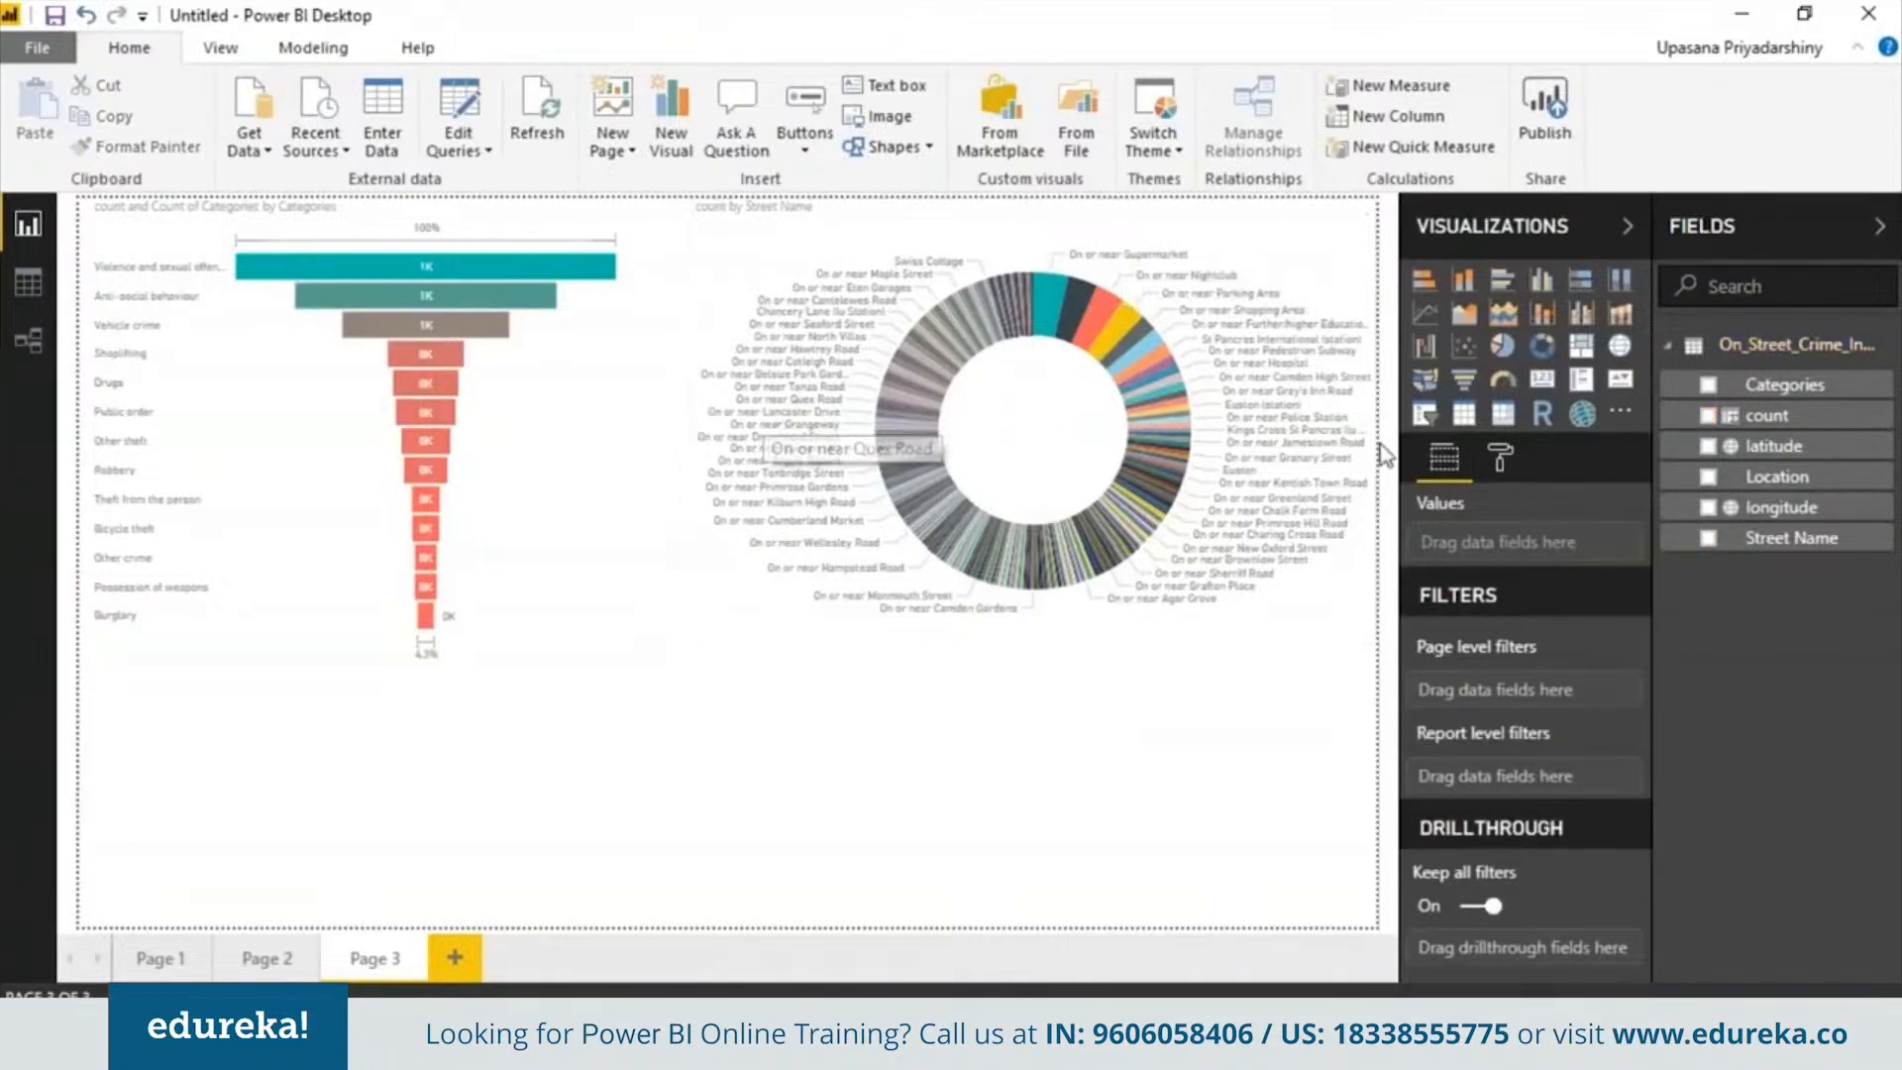
click(1426, 317)
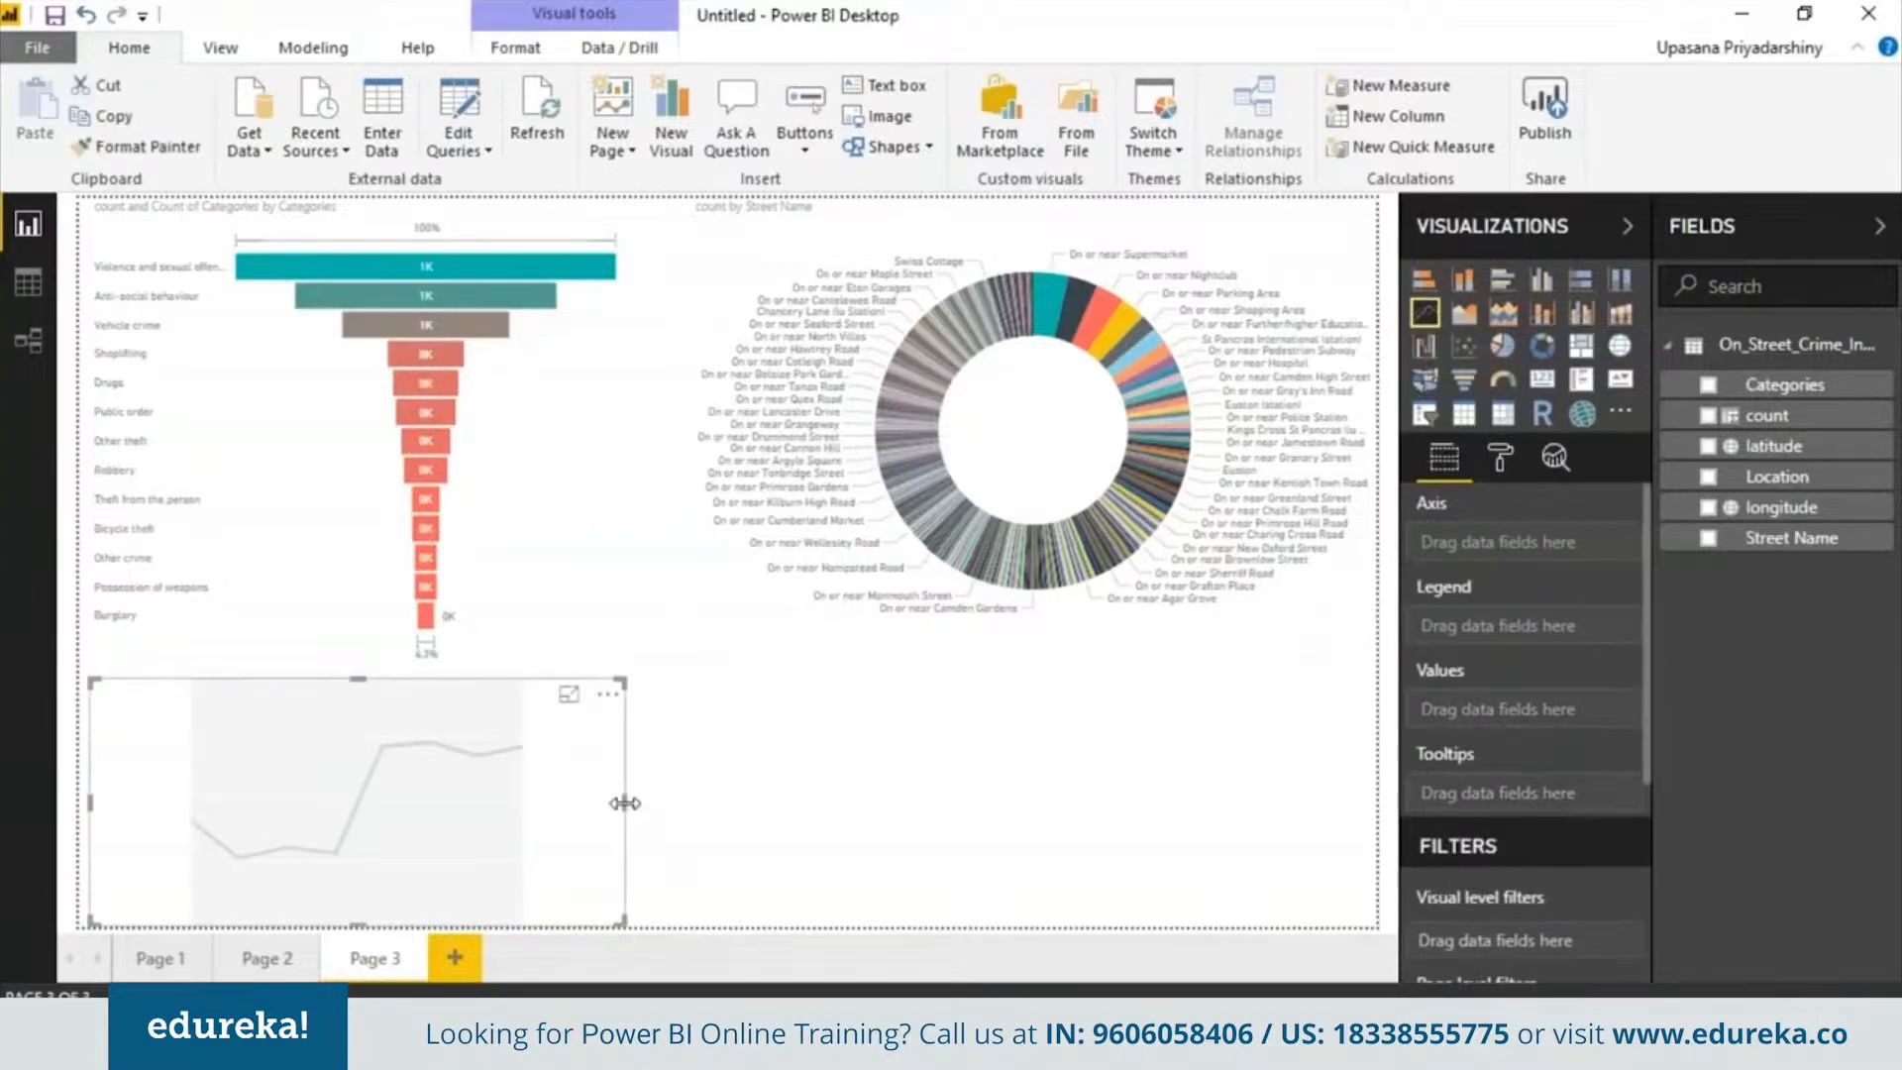
click(1813, 538)
drag(1823, 431, 1546, 738)
drag(1759, 404, 1516, 639)
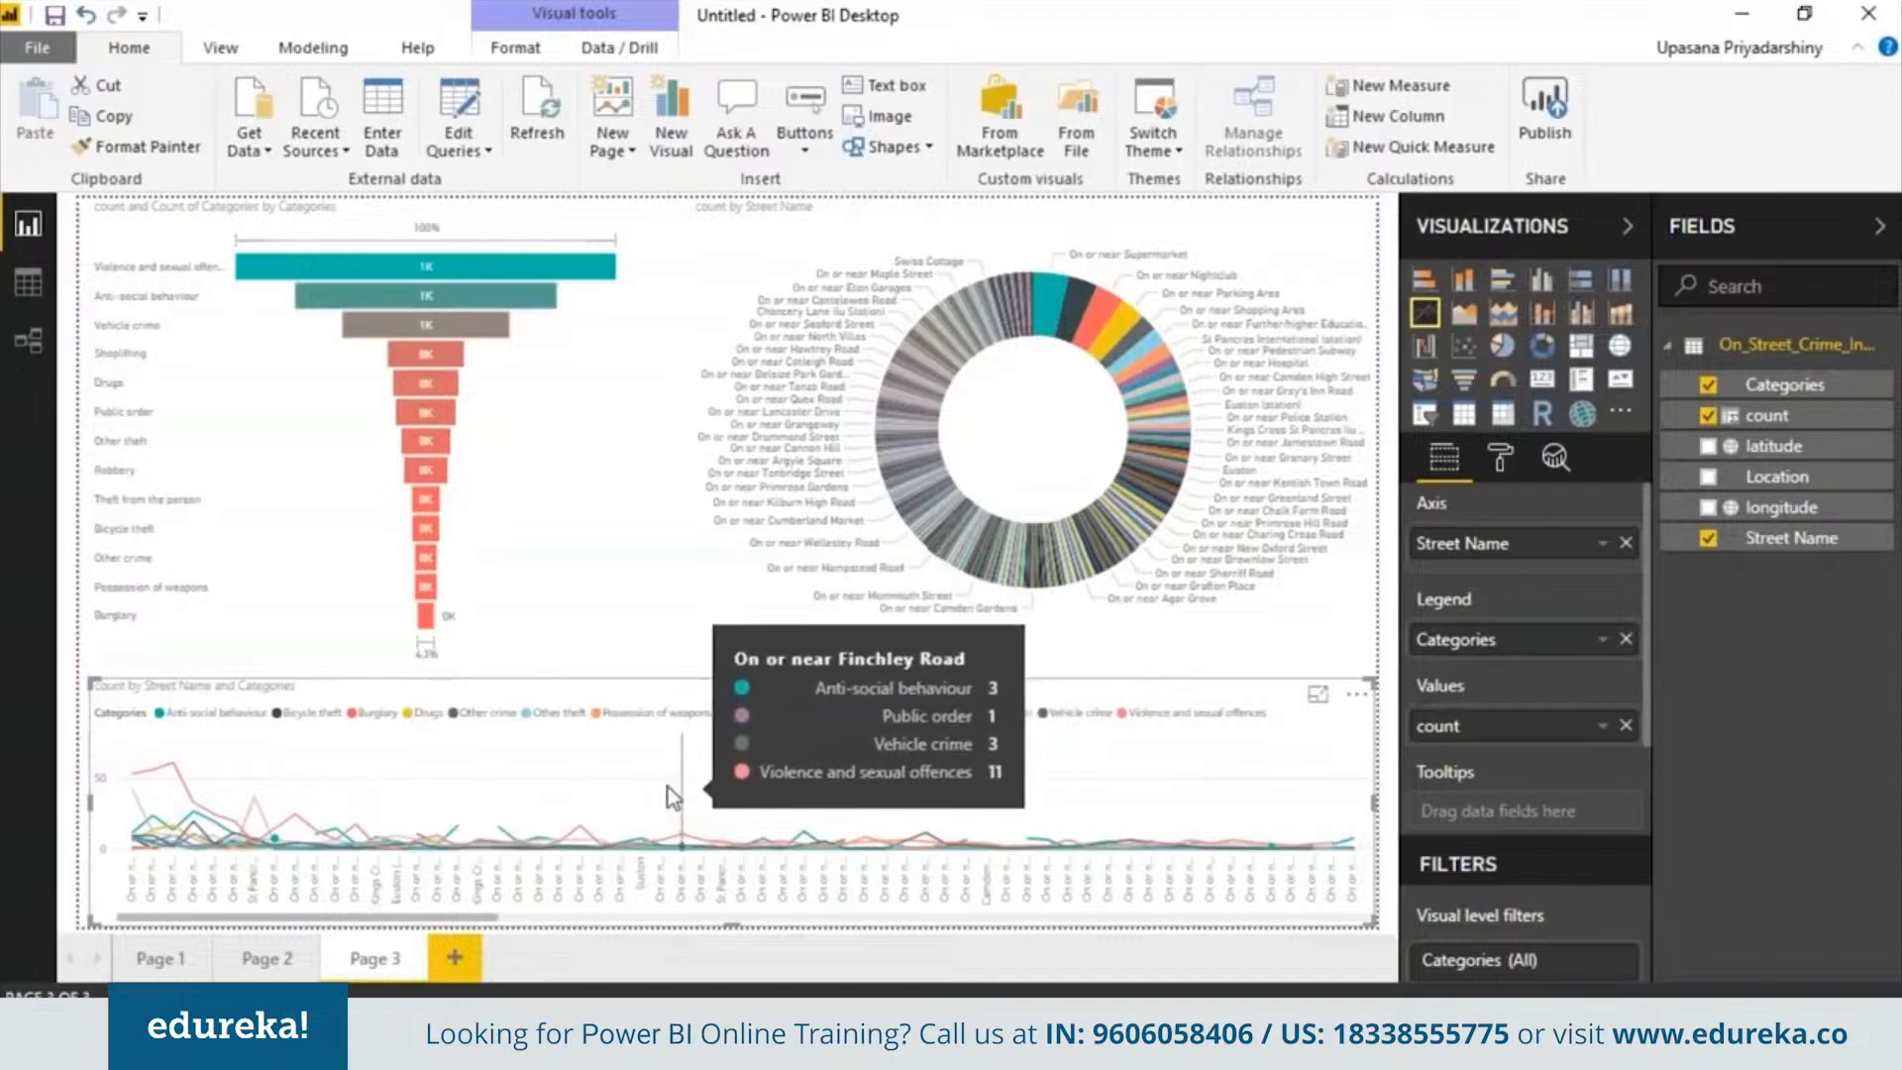
Select several donut slices to cross-filter the funnel and line chart, then clear the selection
click(1097, 319)
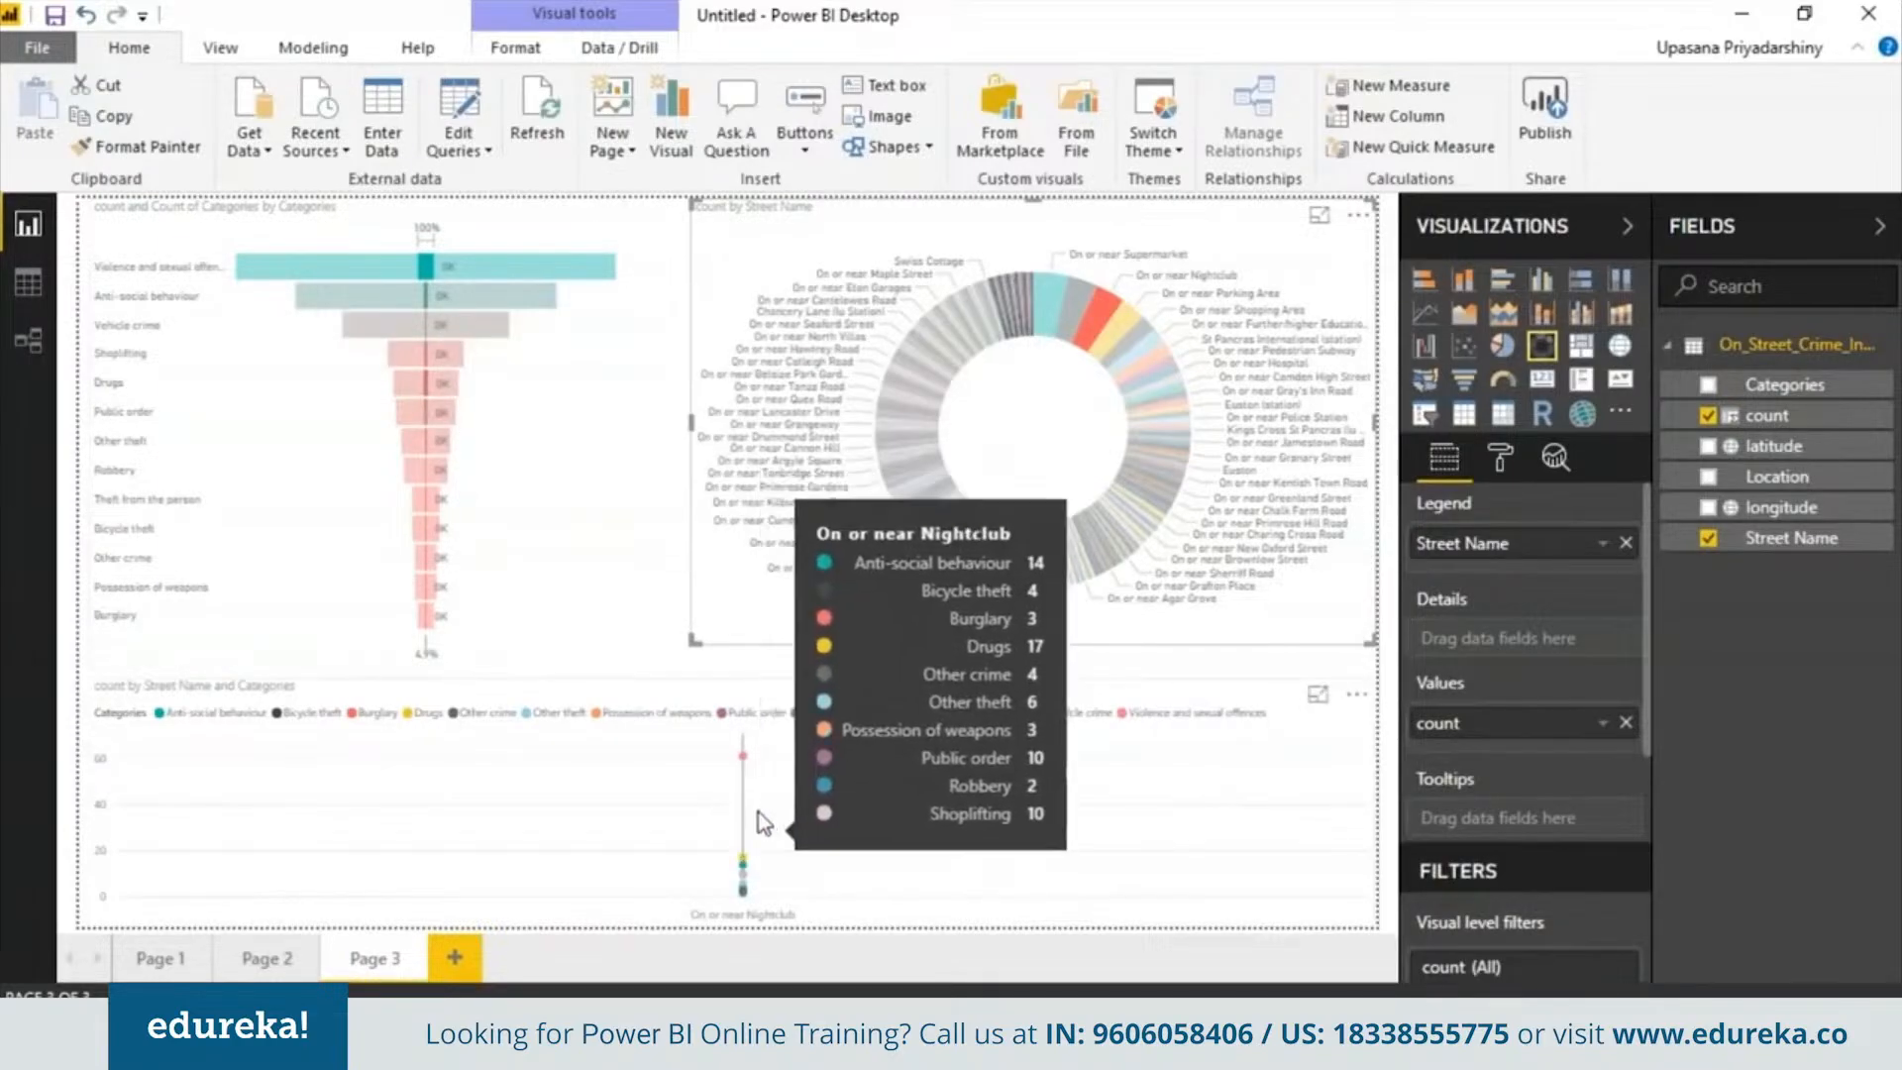
click(1055, 309)
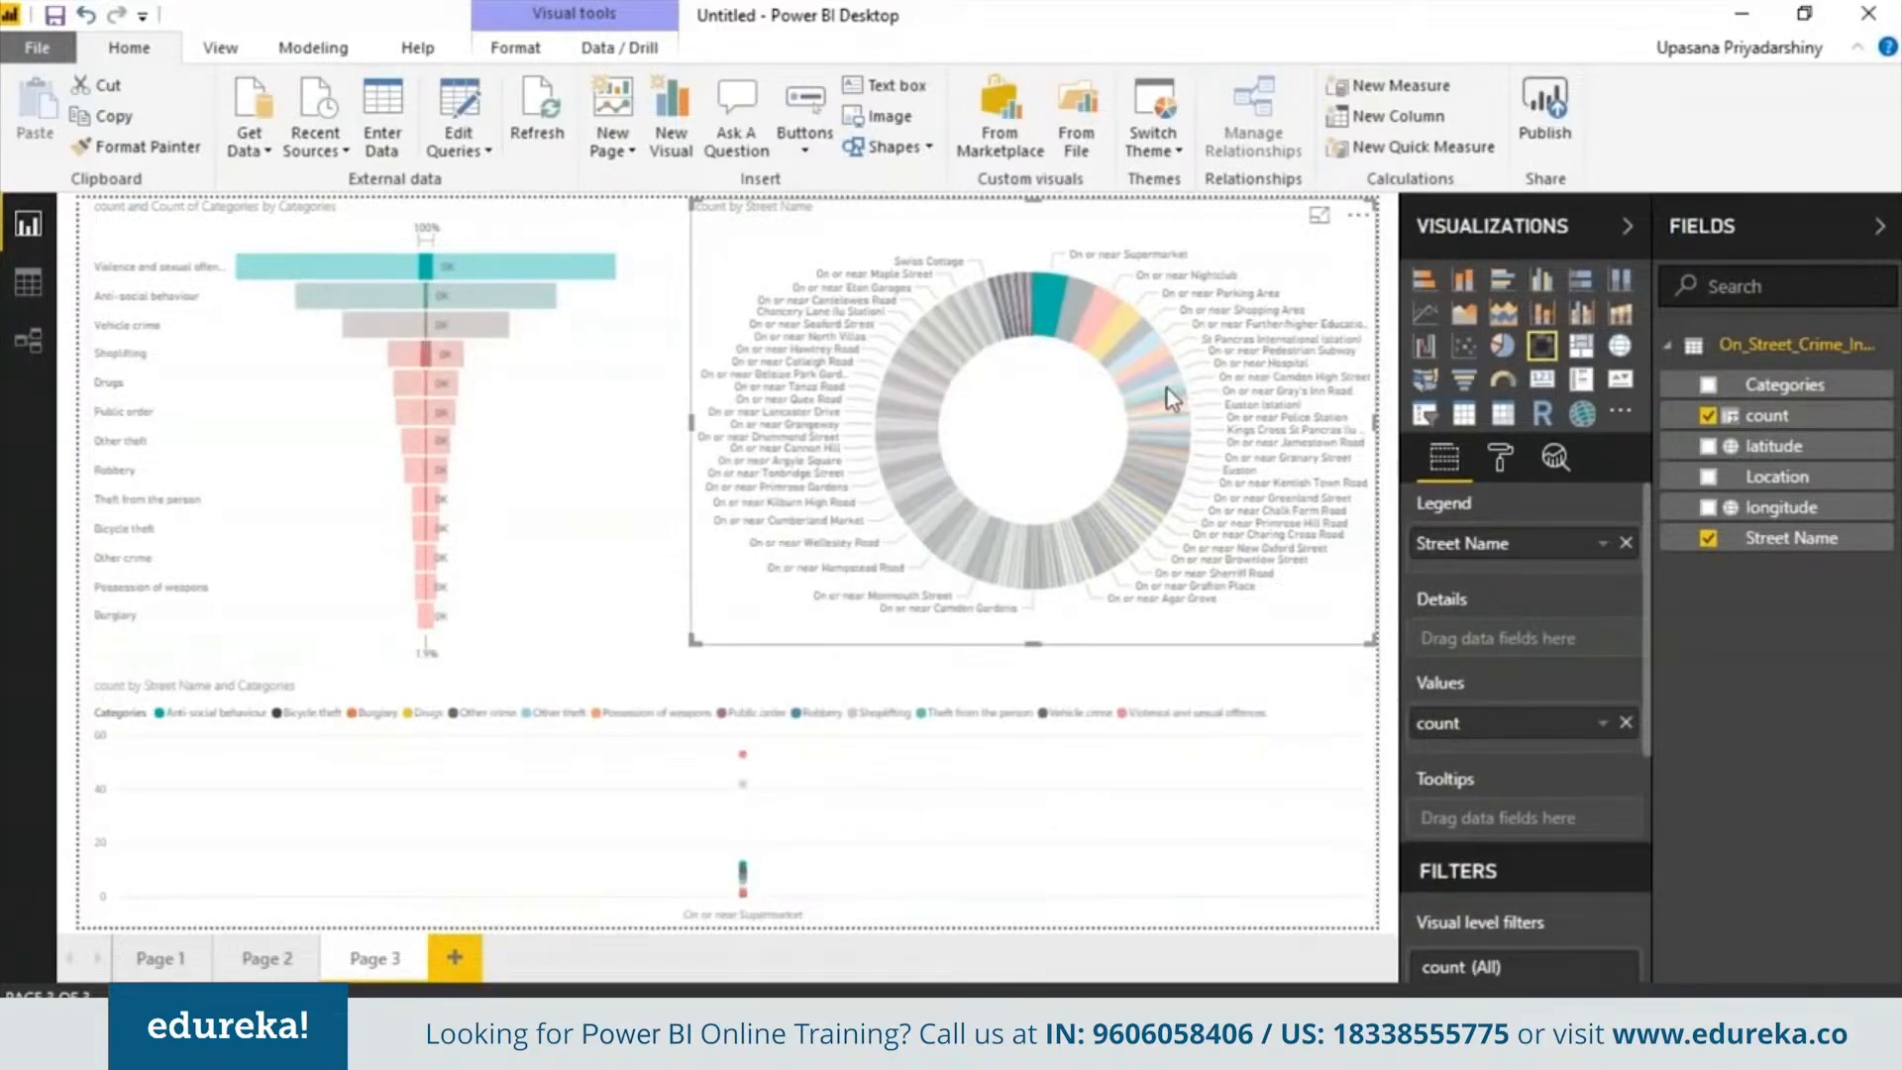
click(1169, 451)
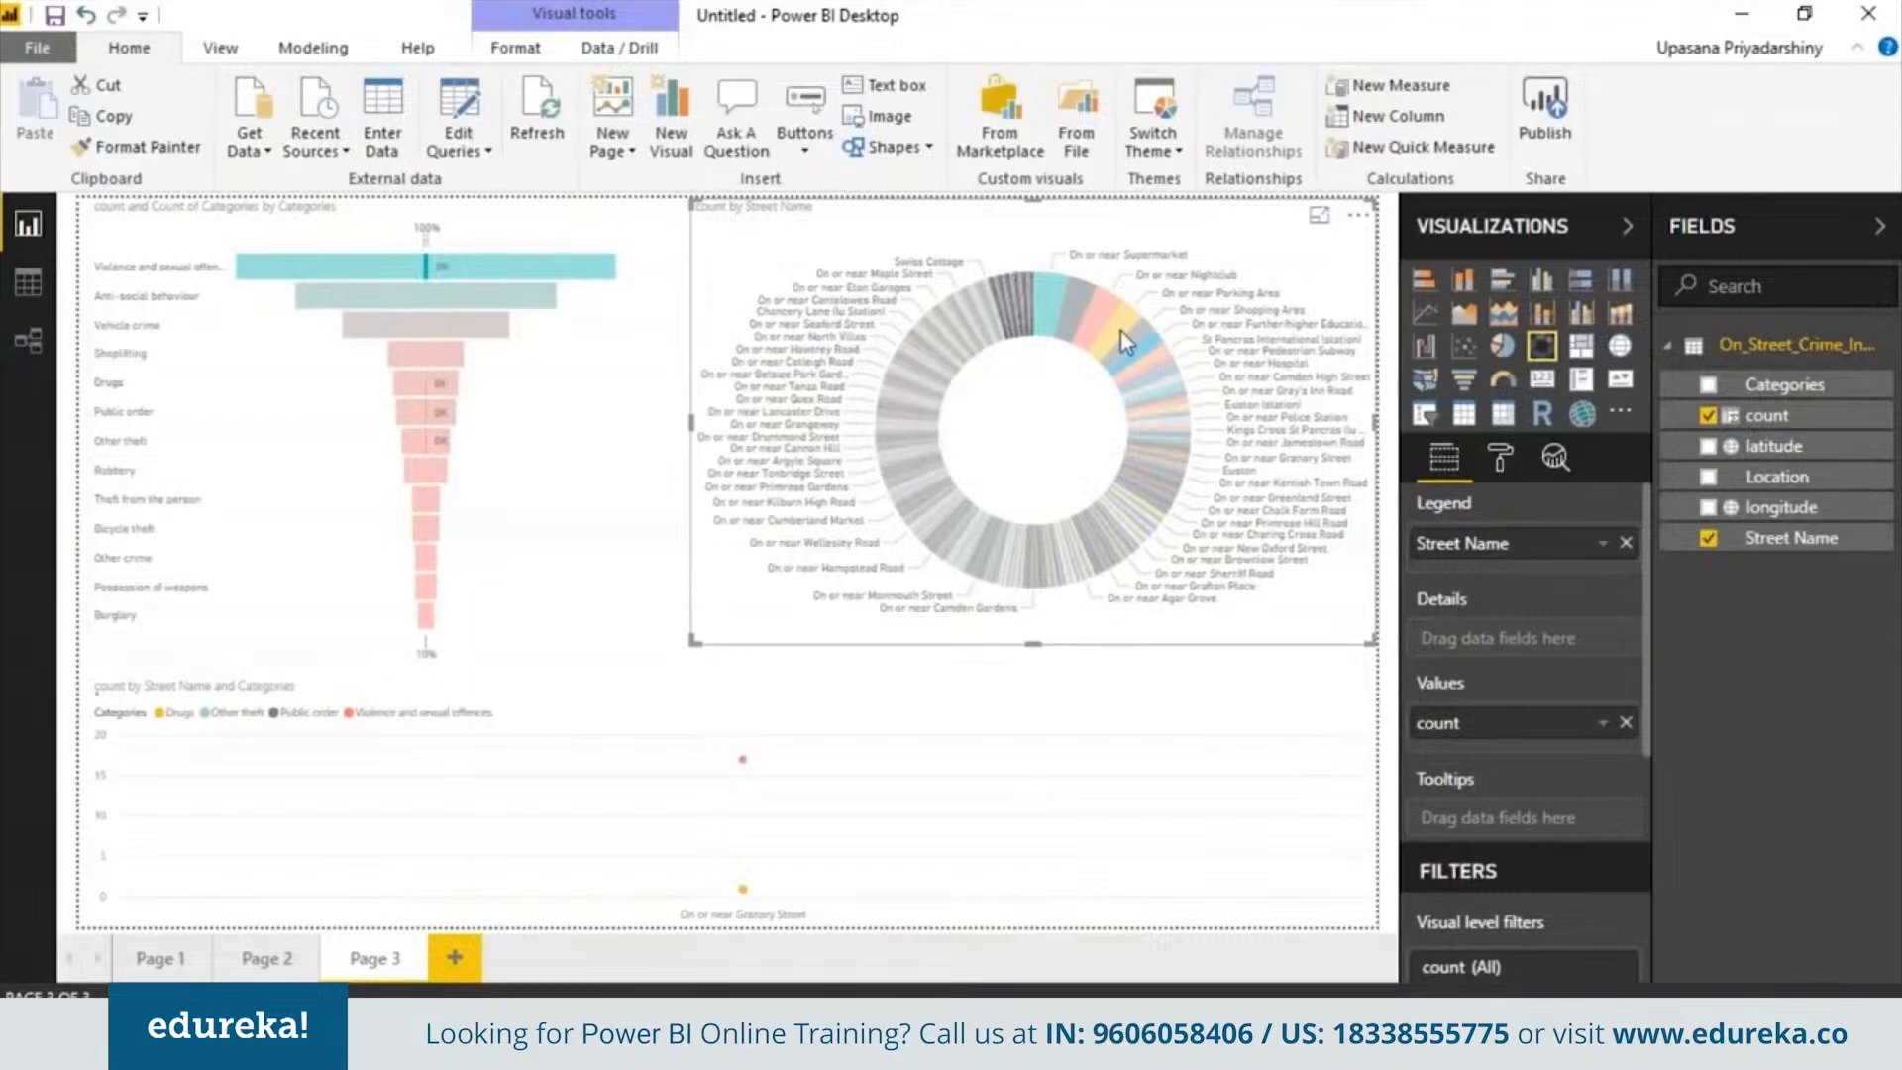
click(959, 360)
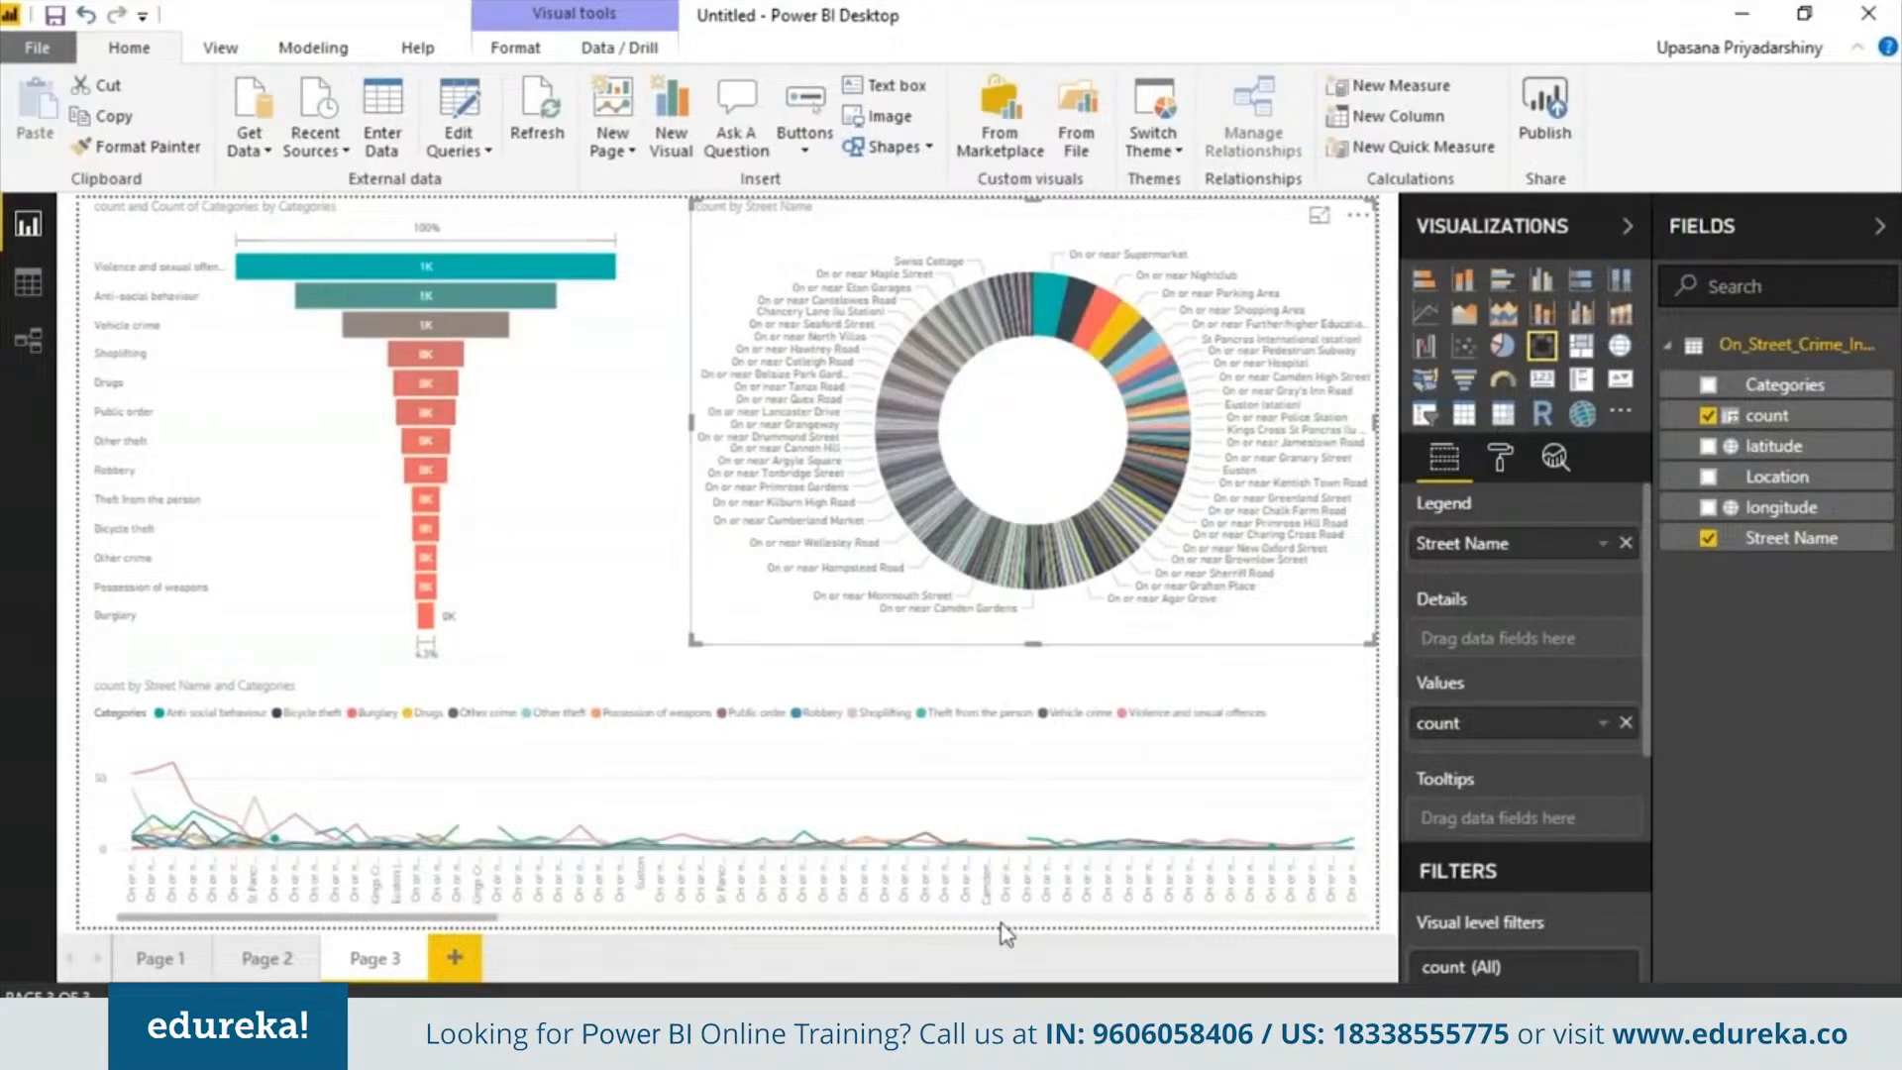
click(45, 60)
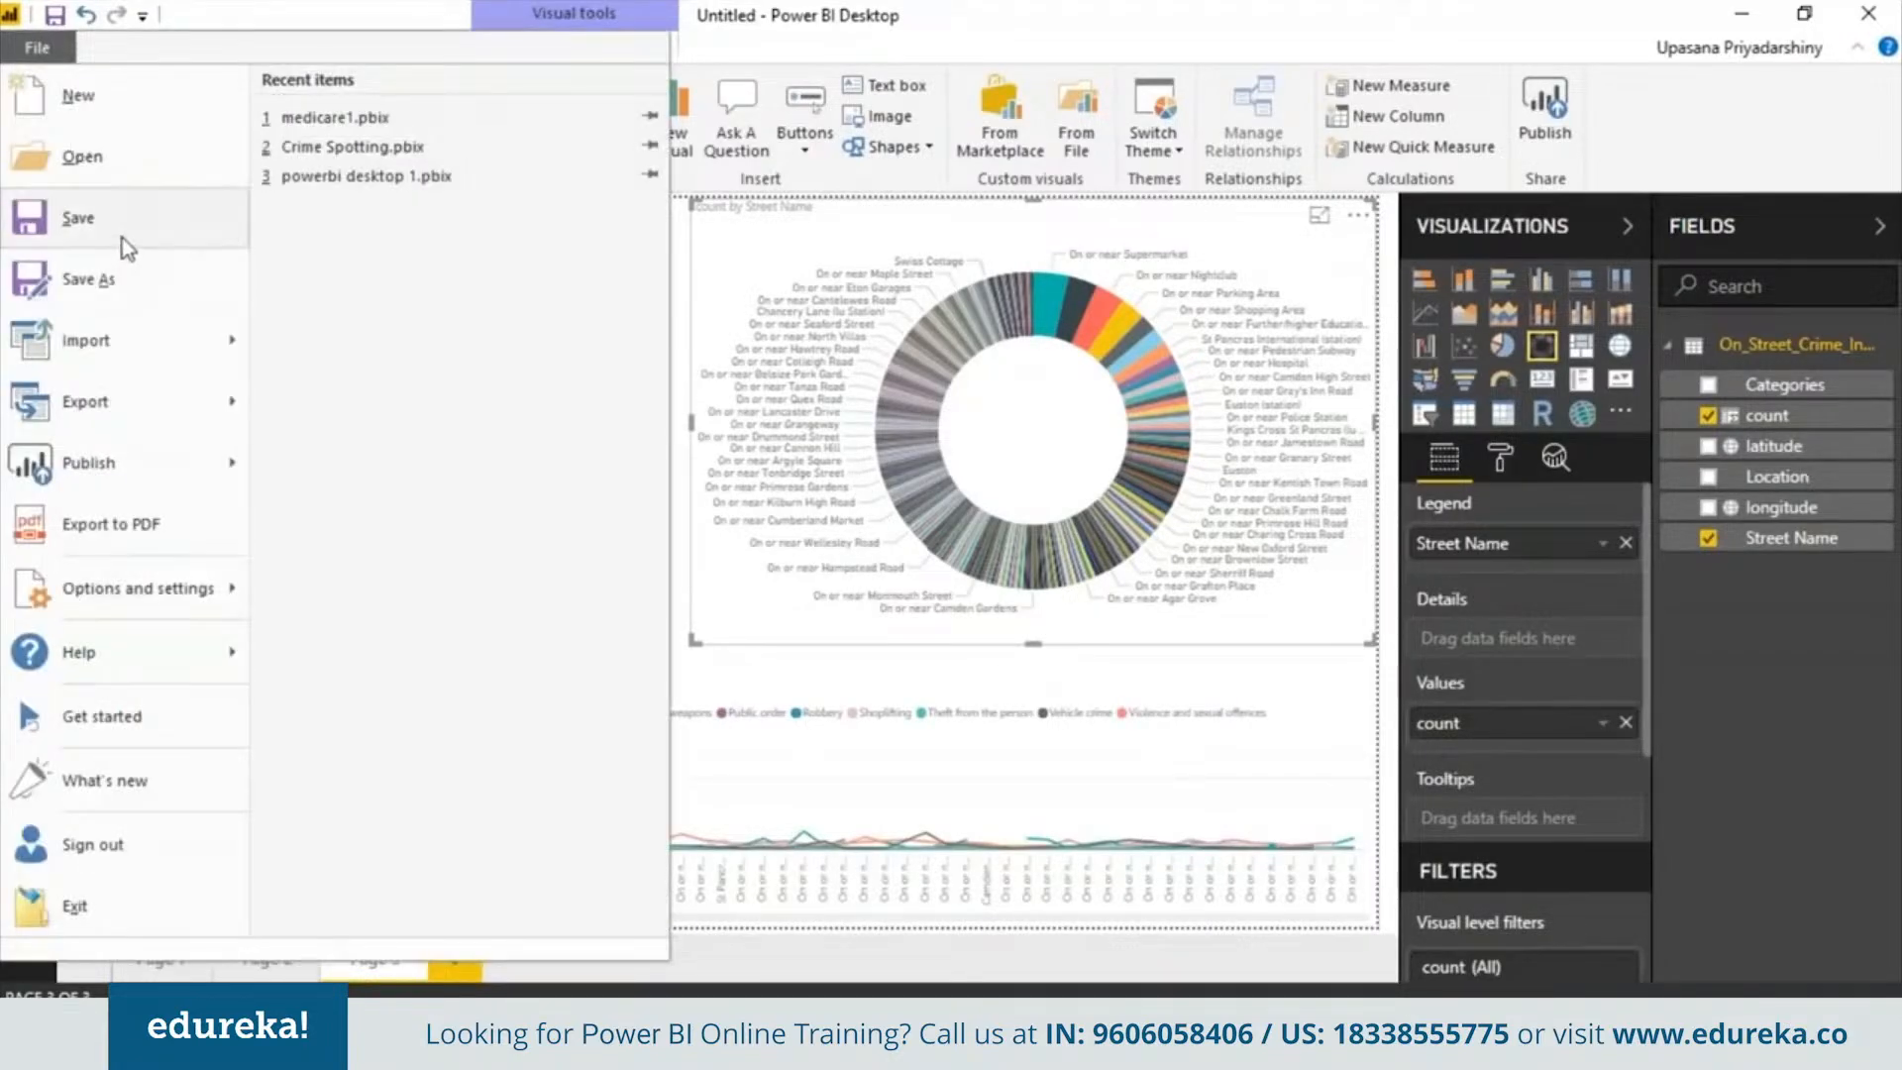
click(88, 279)
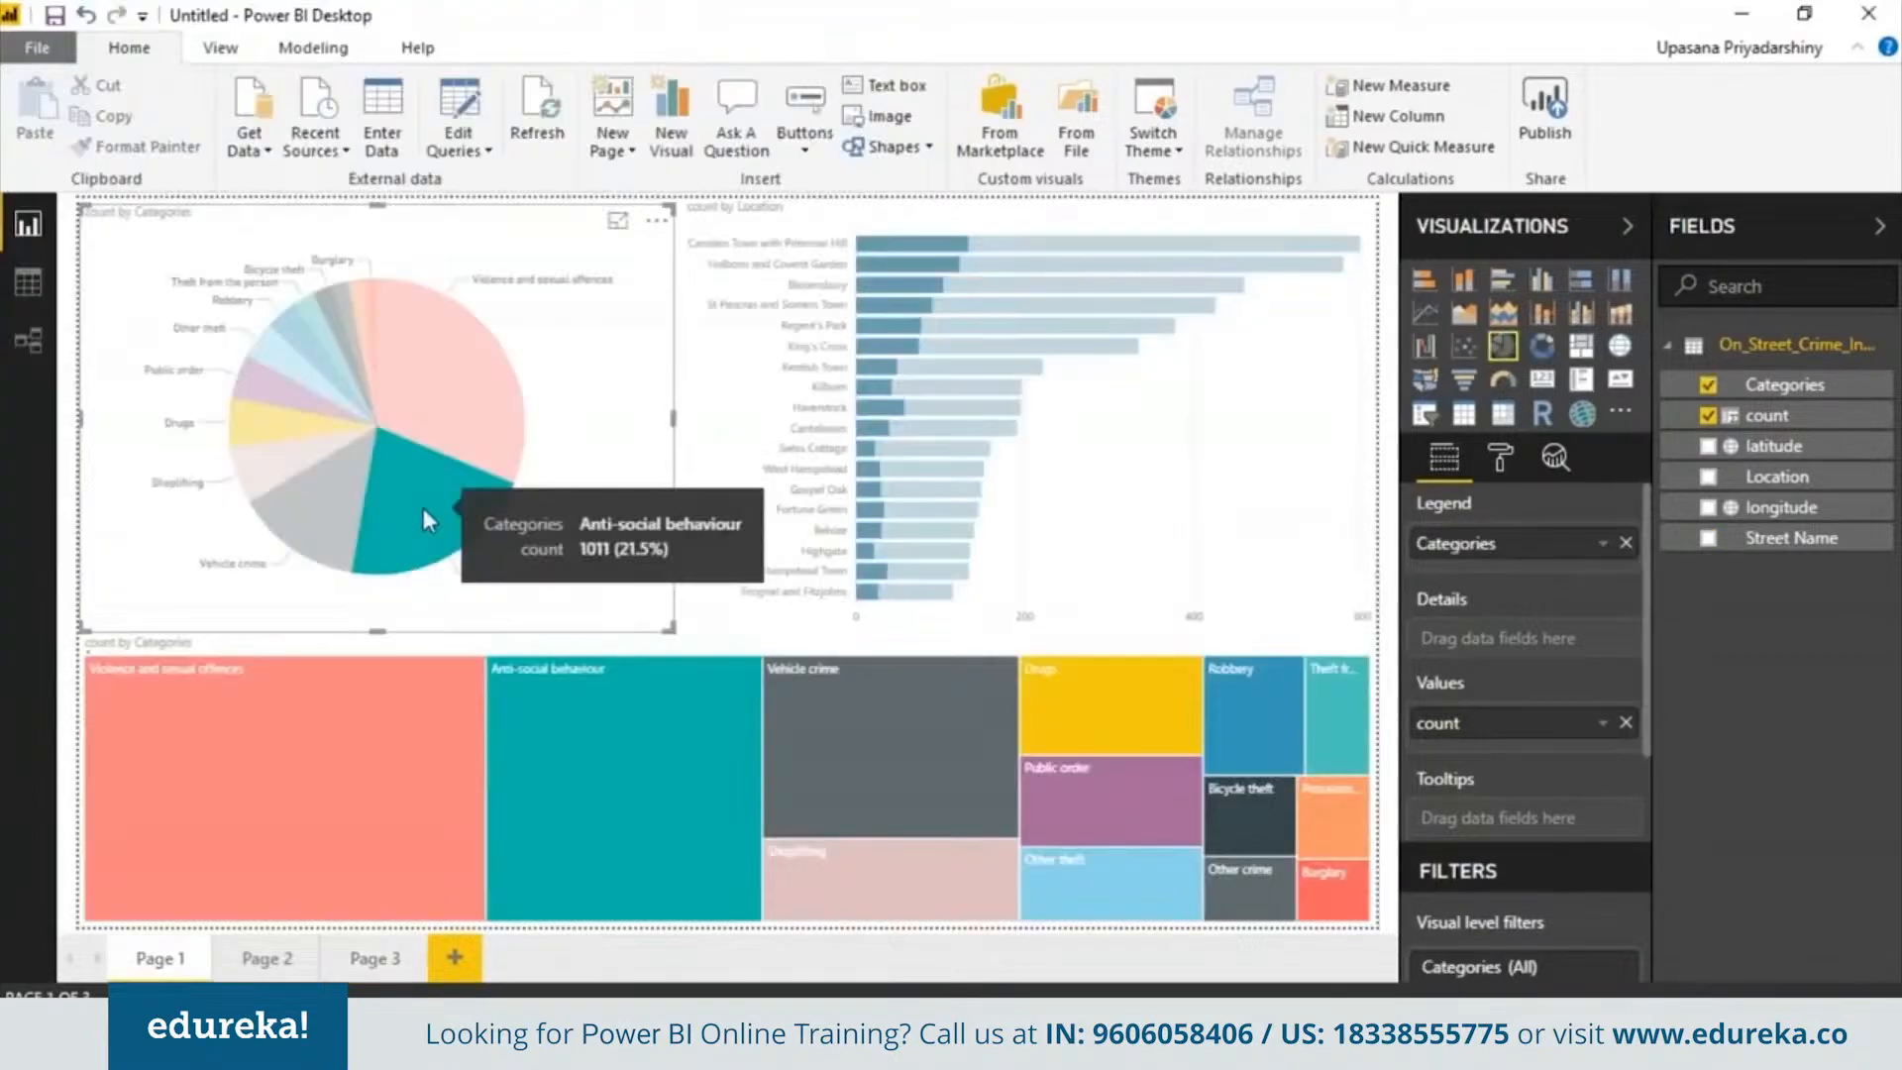
click(424, 507)
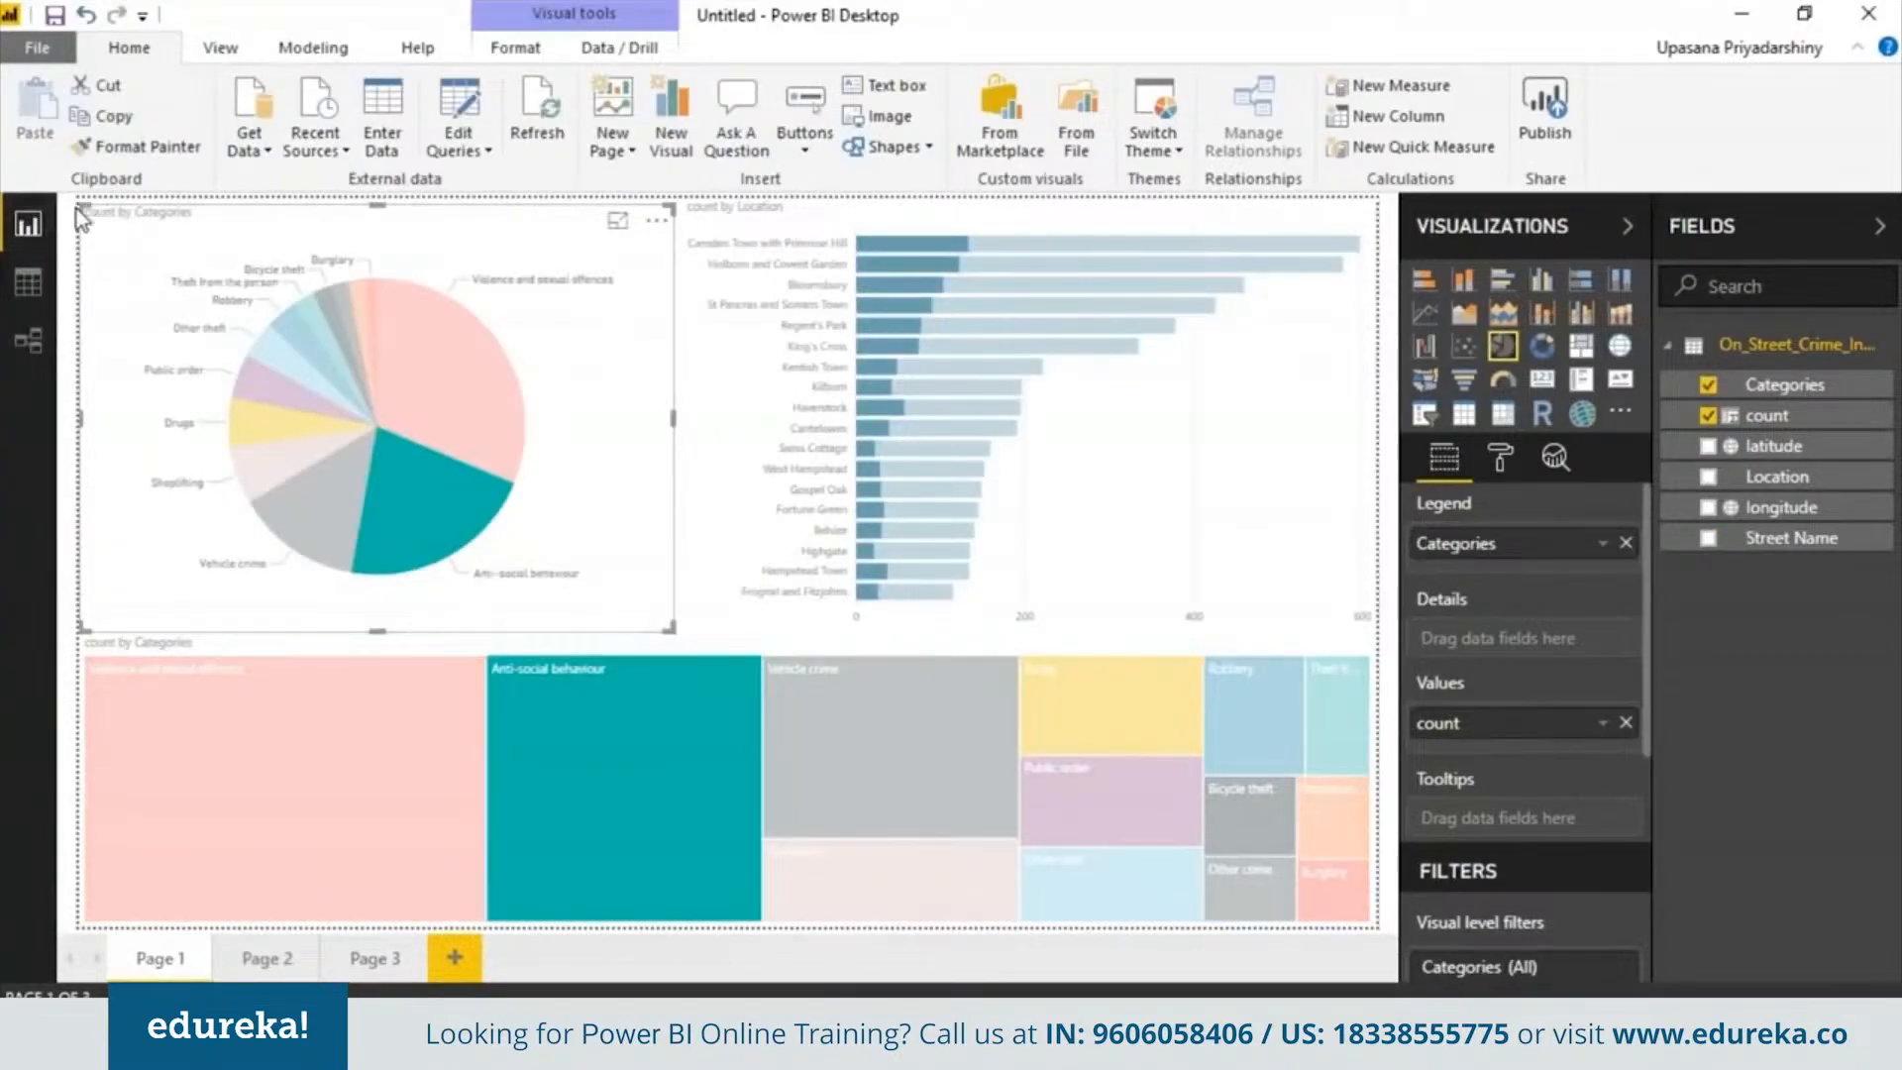
Move the pie chart and the bar chart on Page 1 down to leave space for a title
drag(82, 218, 73, 312)
click(711, 289)
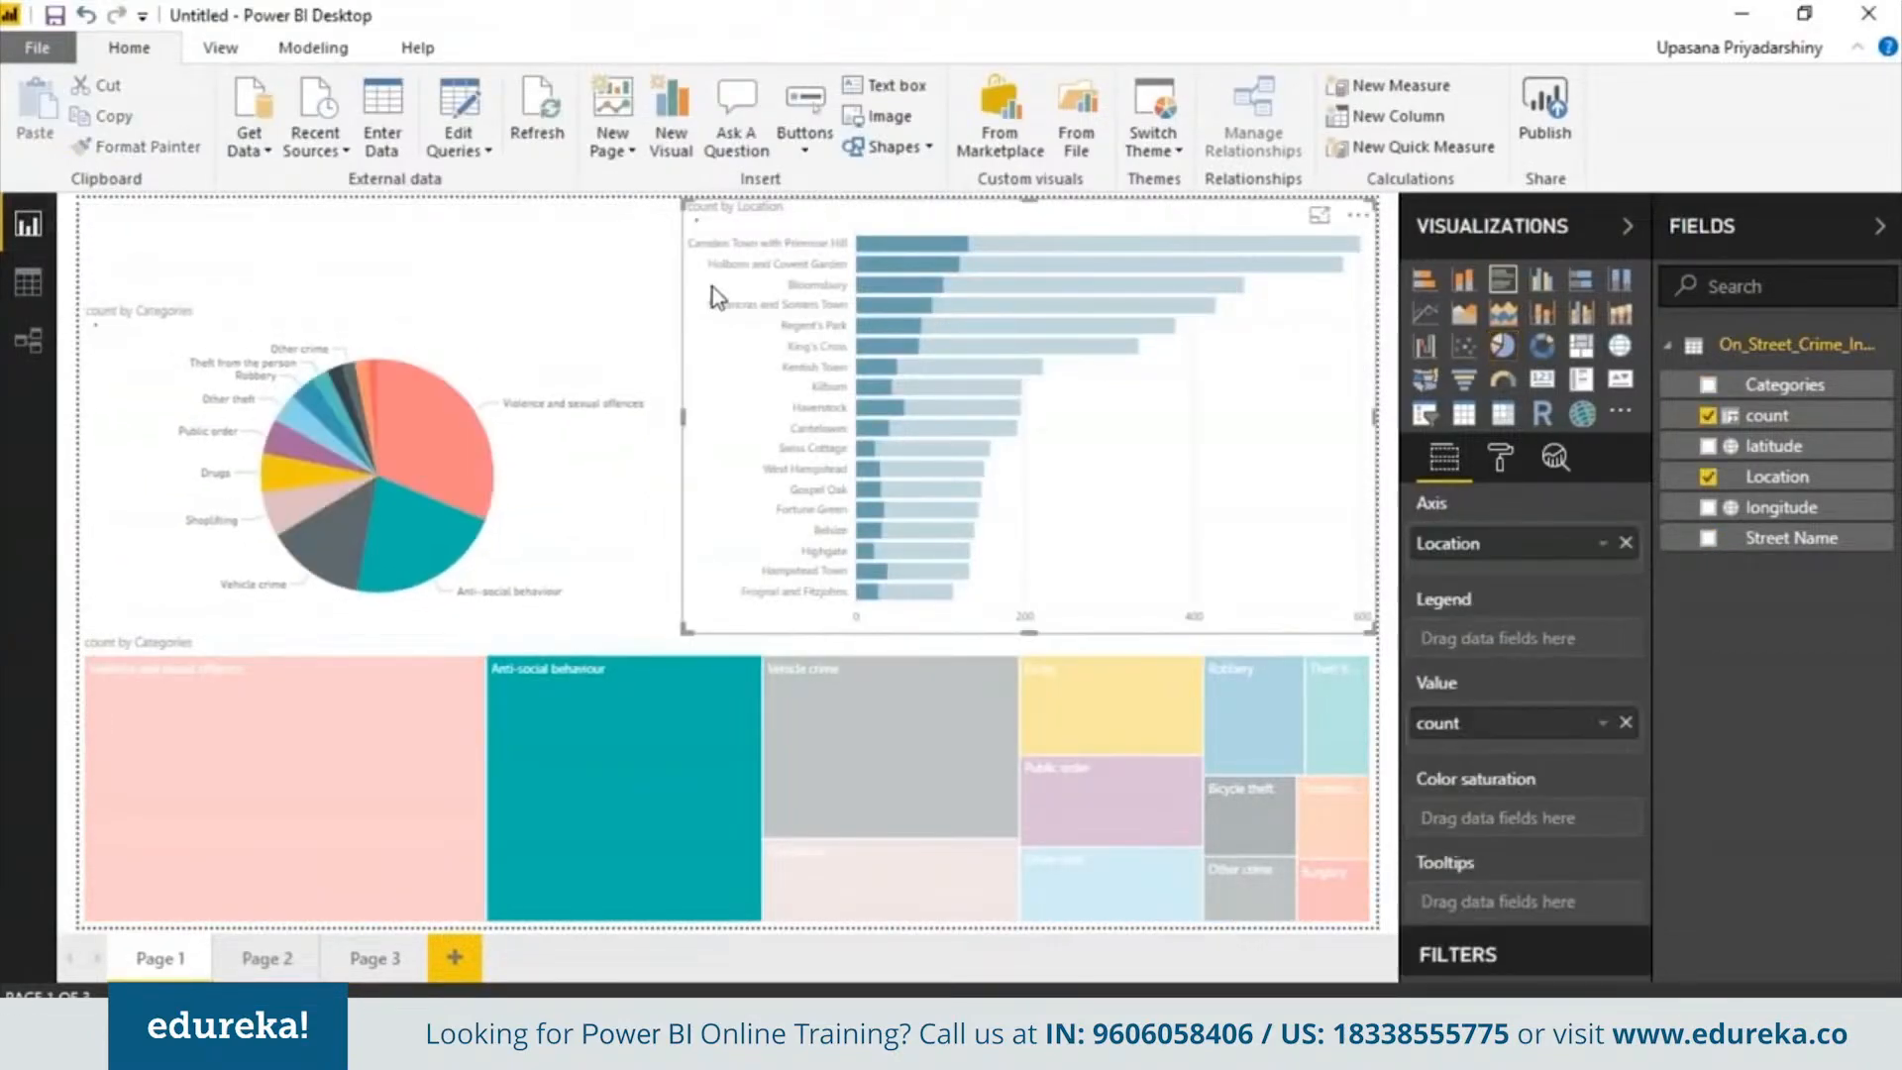
click(711, 288)
drag(684, 198, 693, 247)
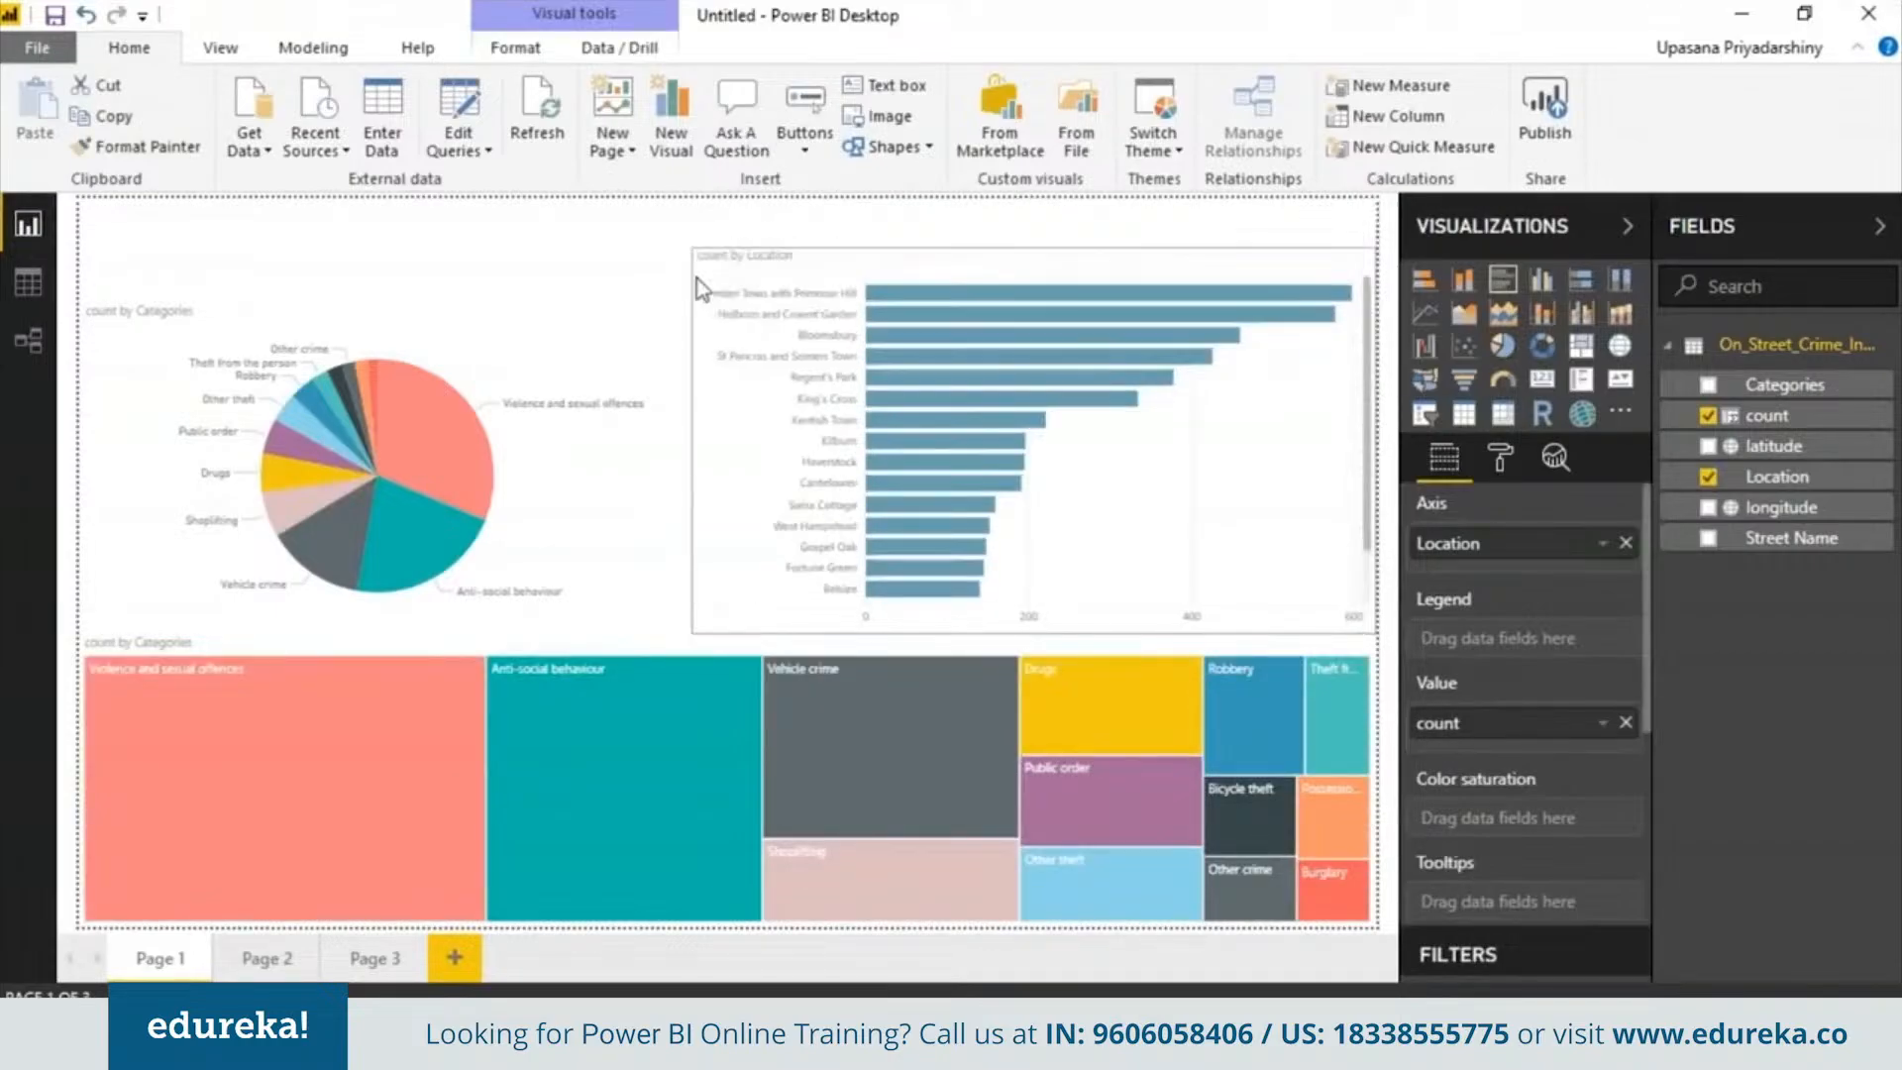
Insert a text box reading Crime Spotting in Camden
click(885, 85)
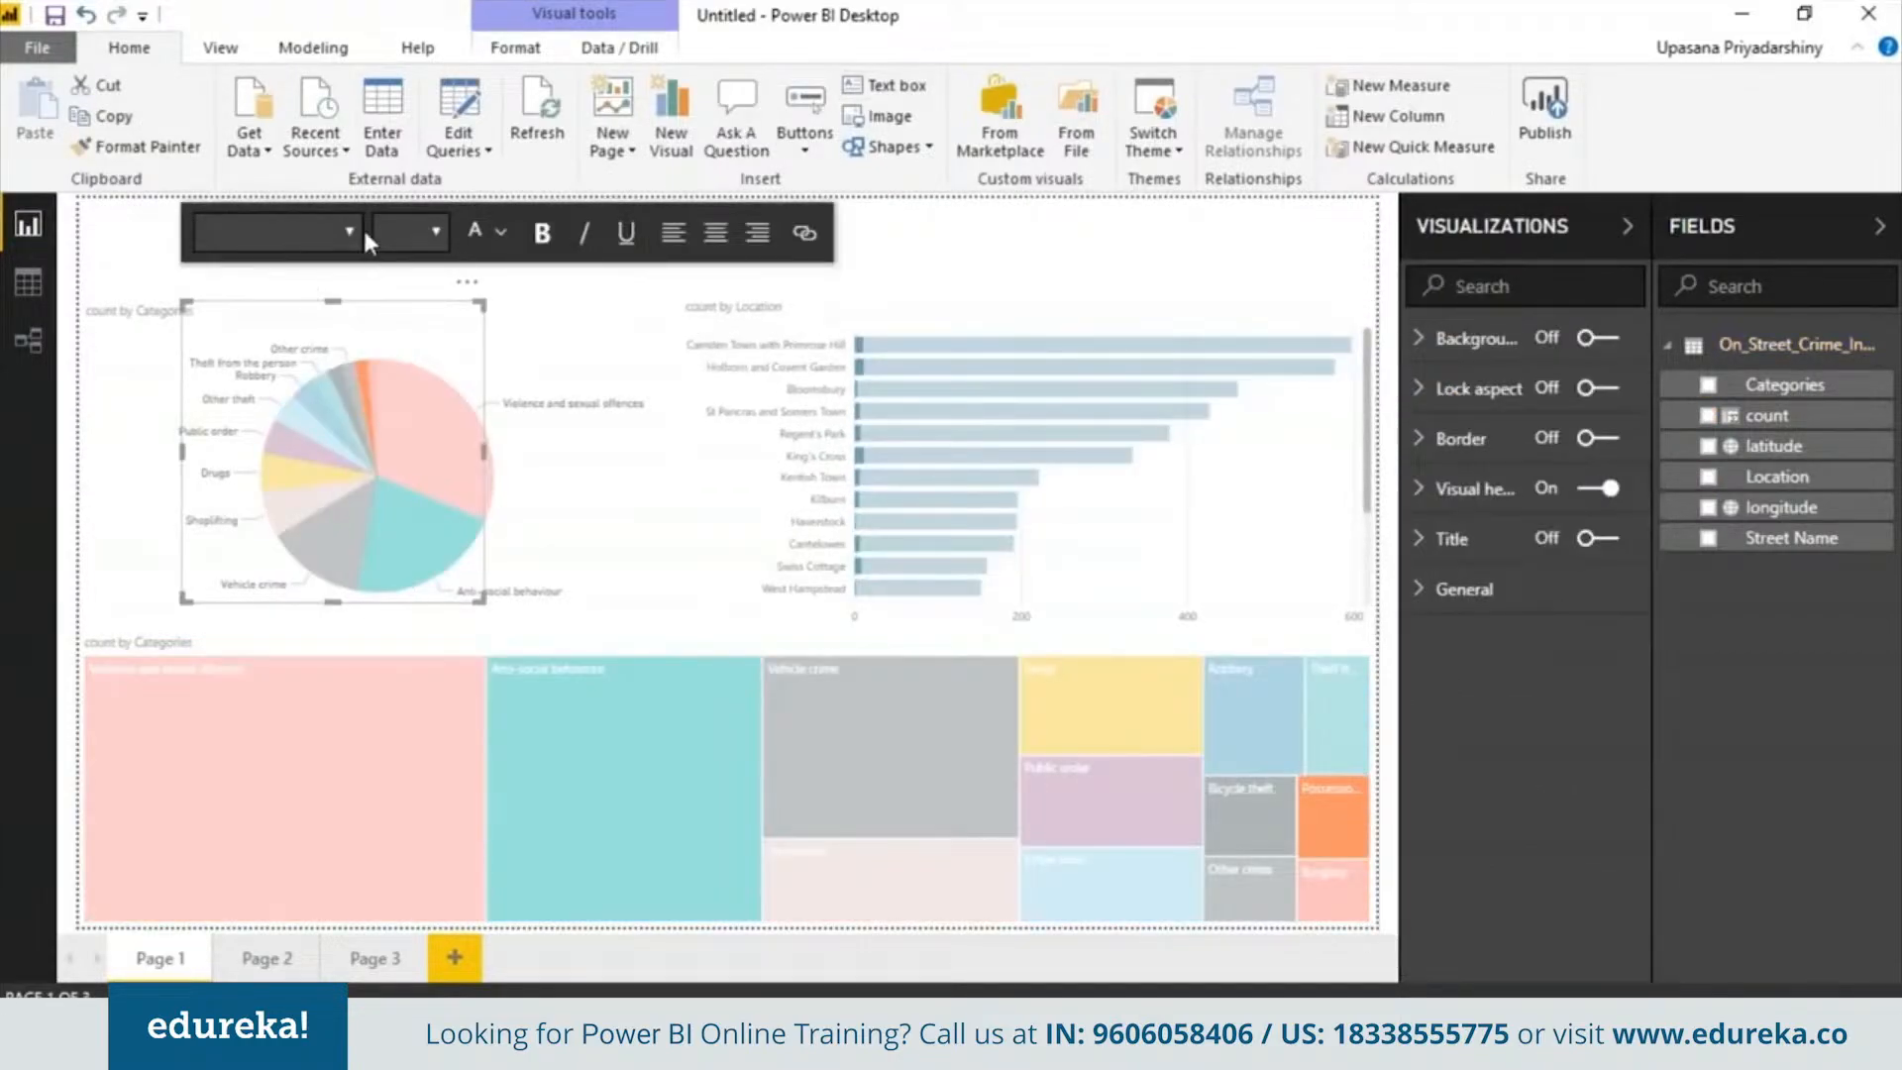
text(Crime Spotting in)
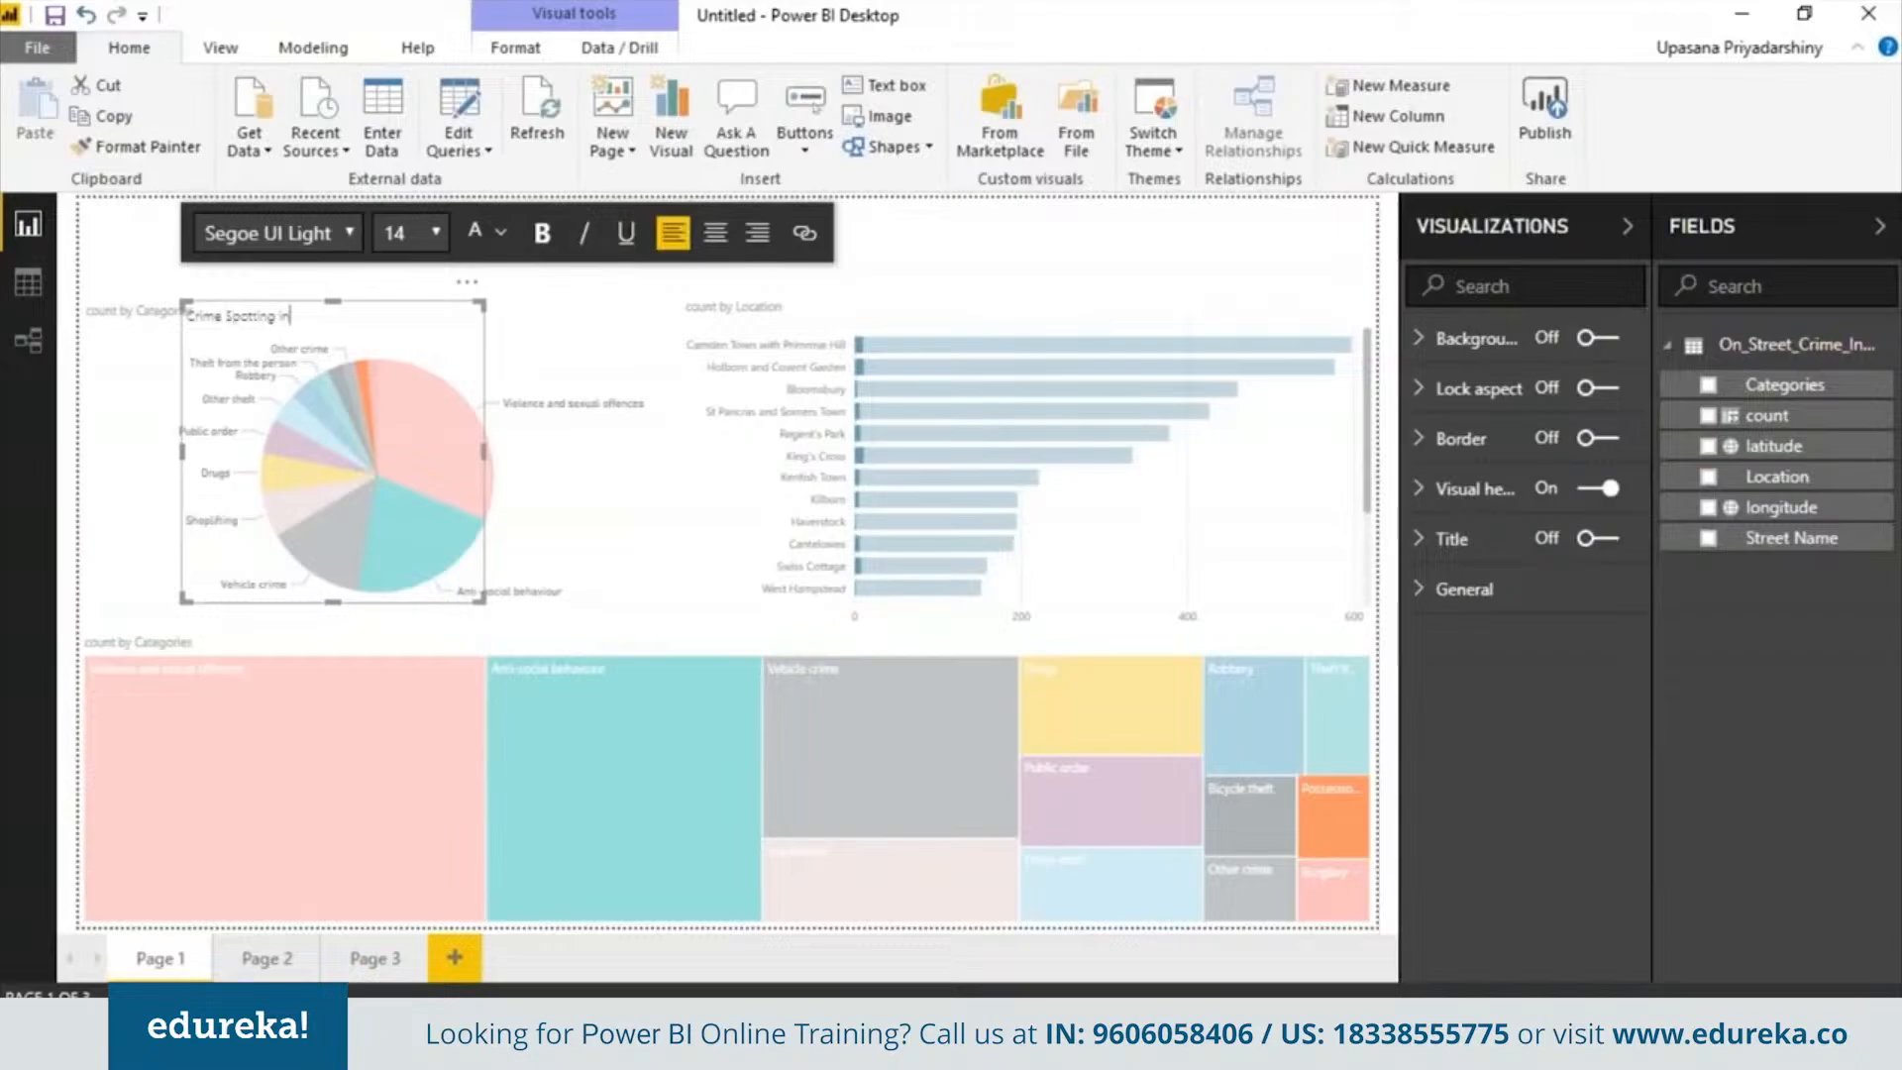
text( Camden)
Format the whole title text as Cambria, size 60, bold
key(ctrl+a)
click(349, 233)
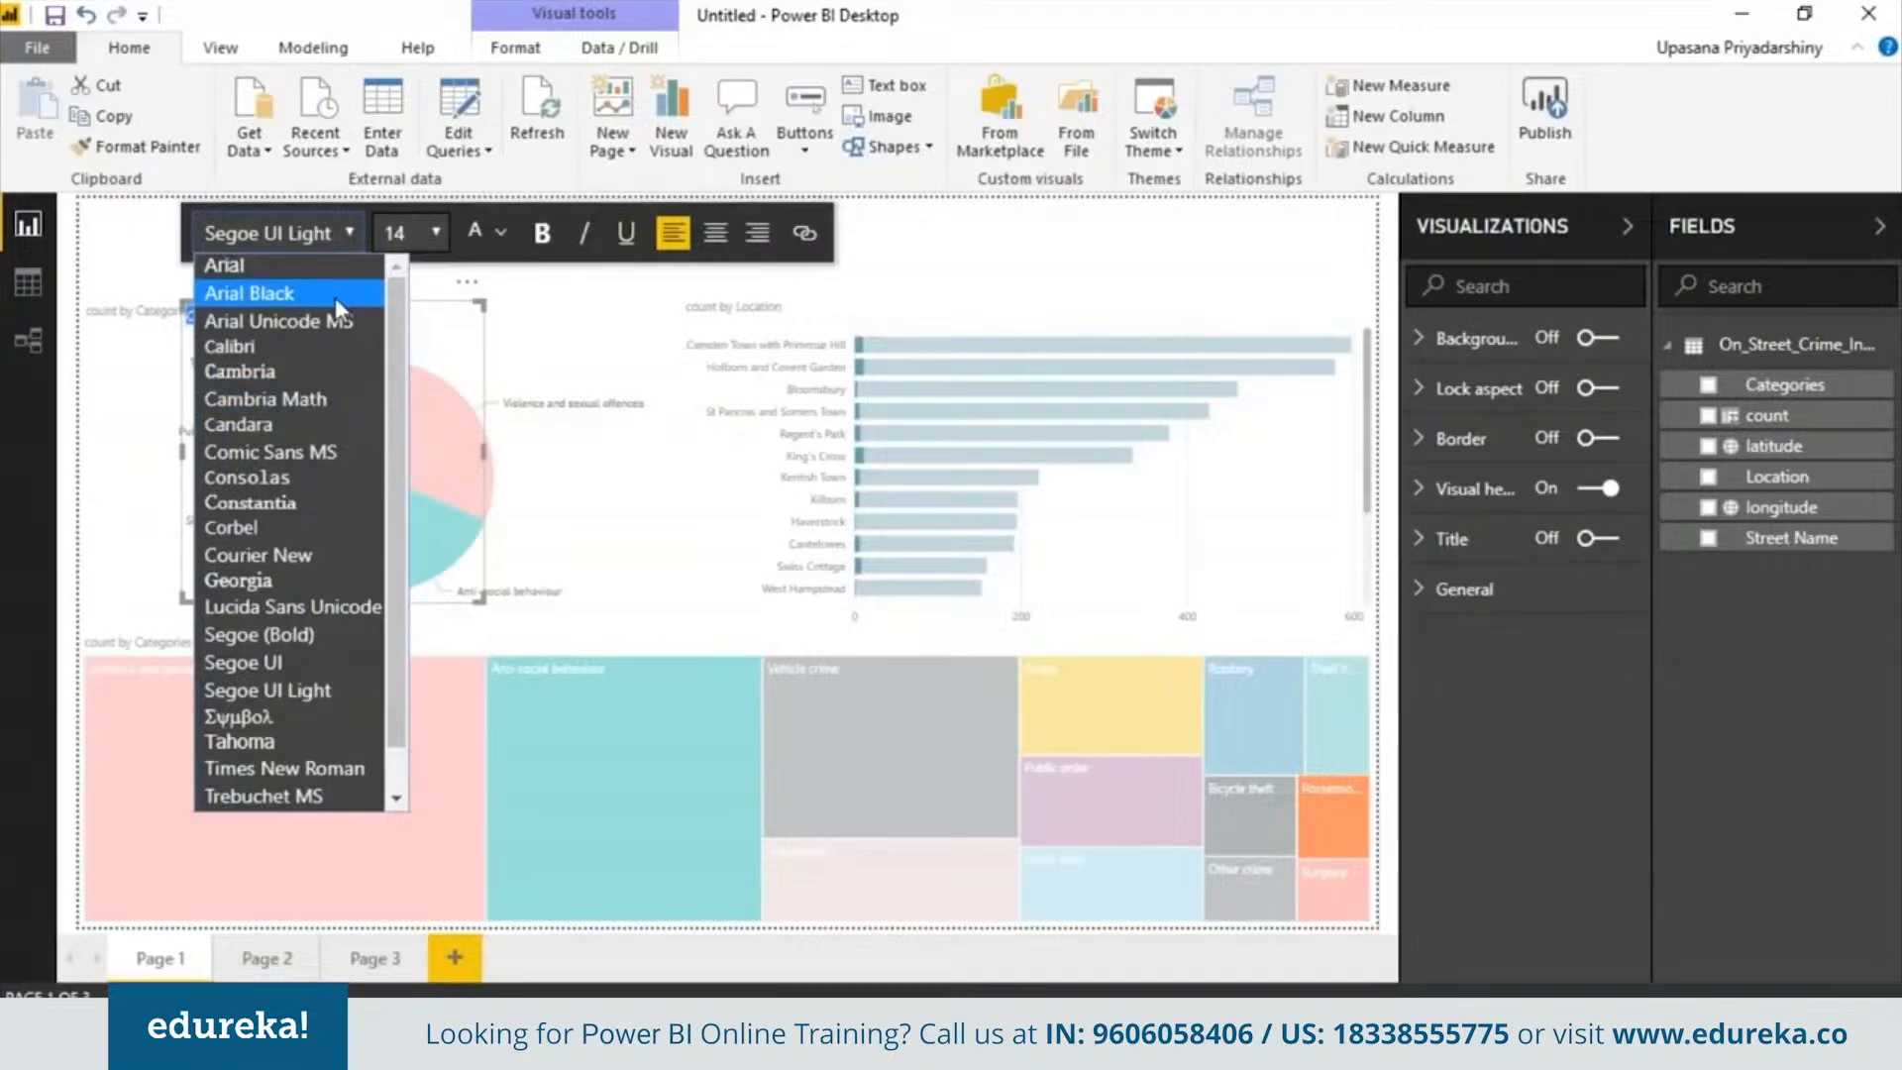
click(334, 372)
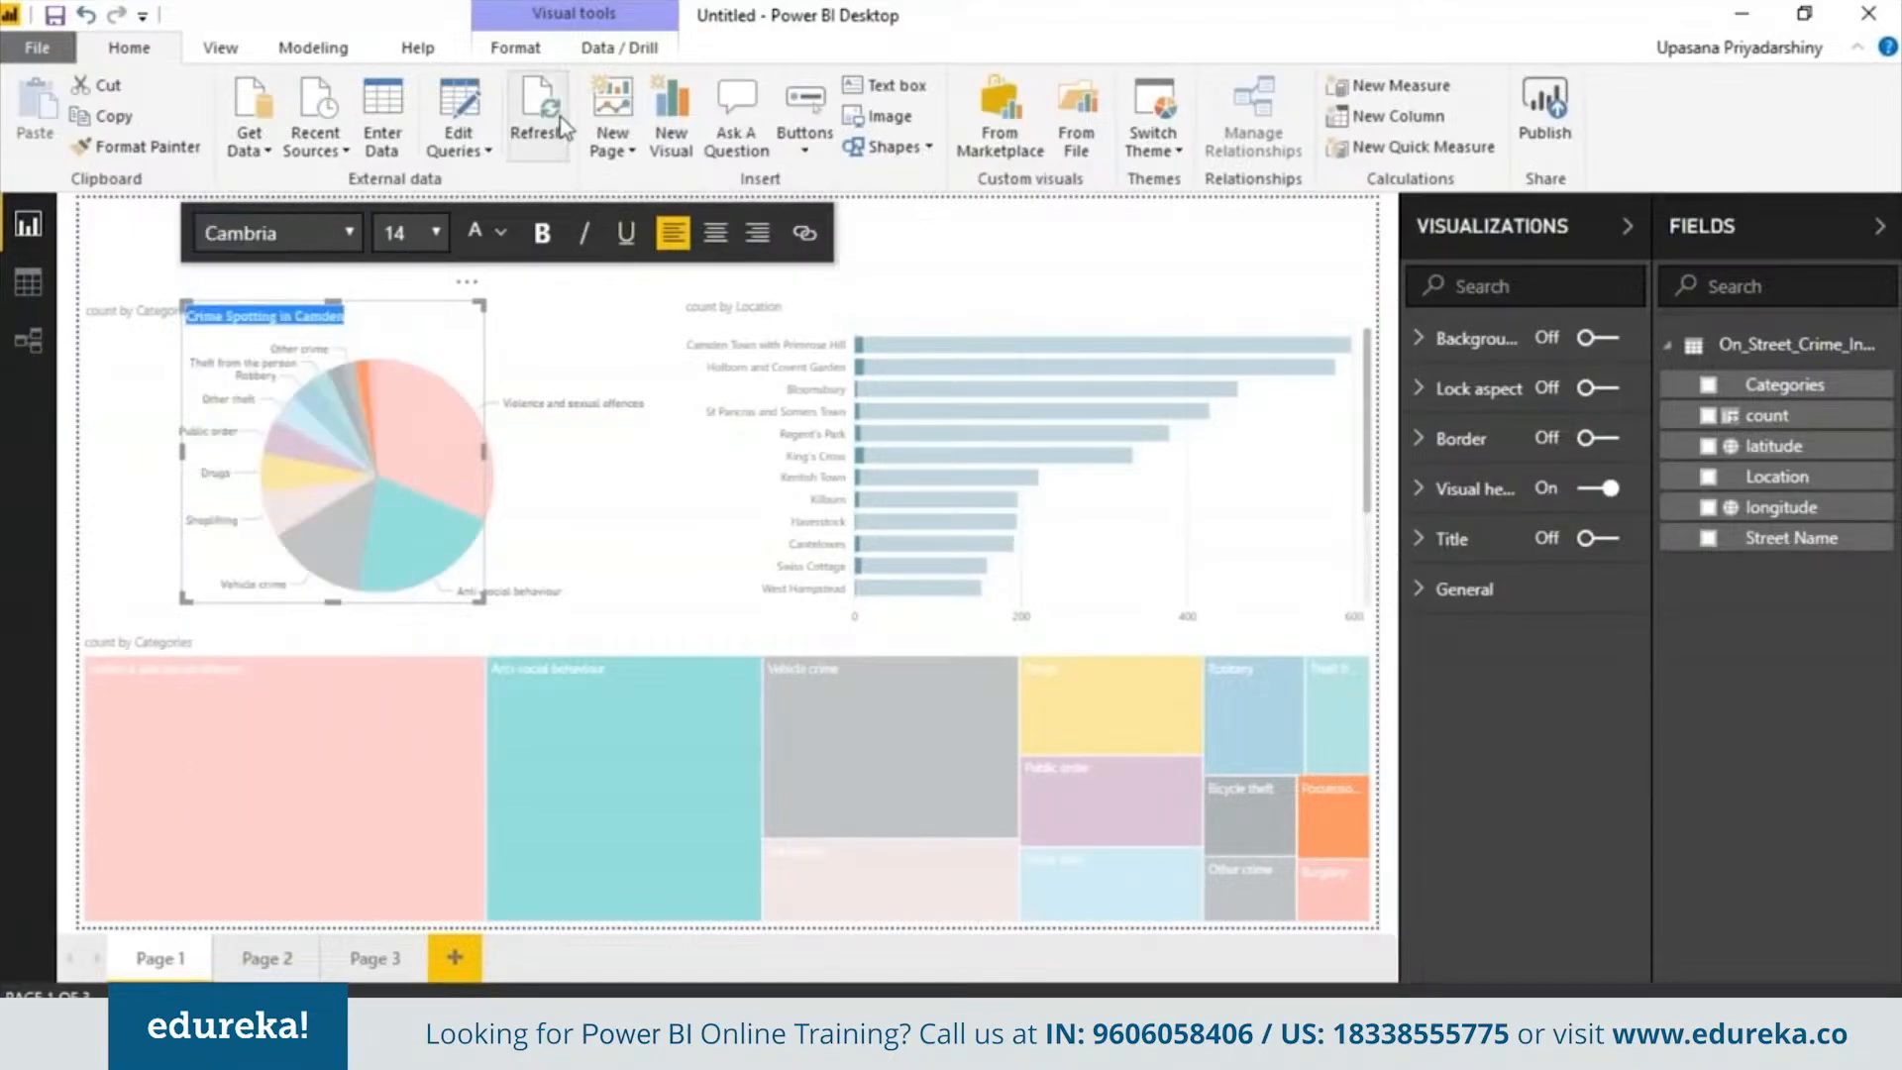
click(436, 233)
click(436, 560)
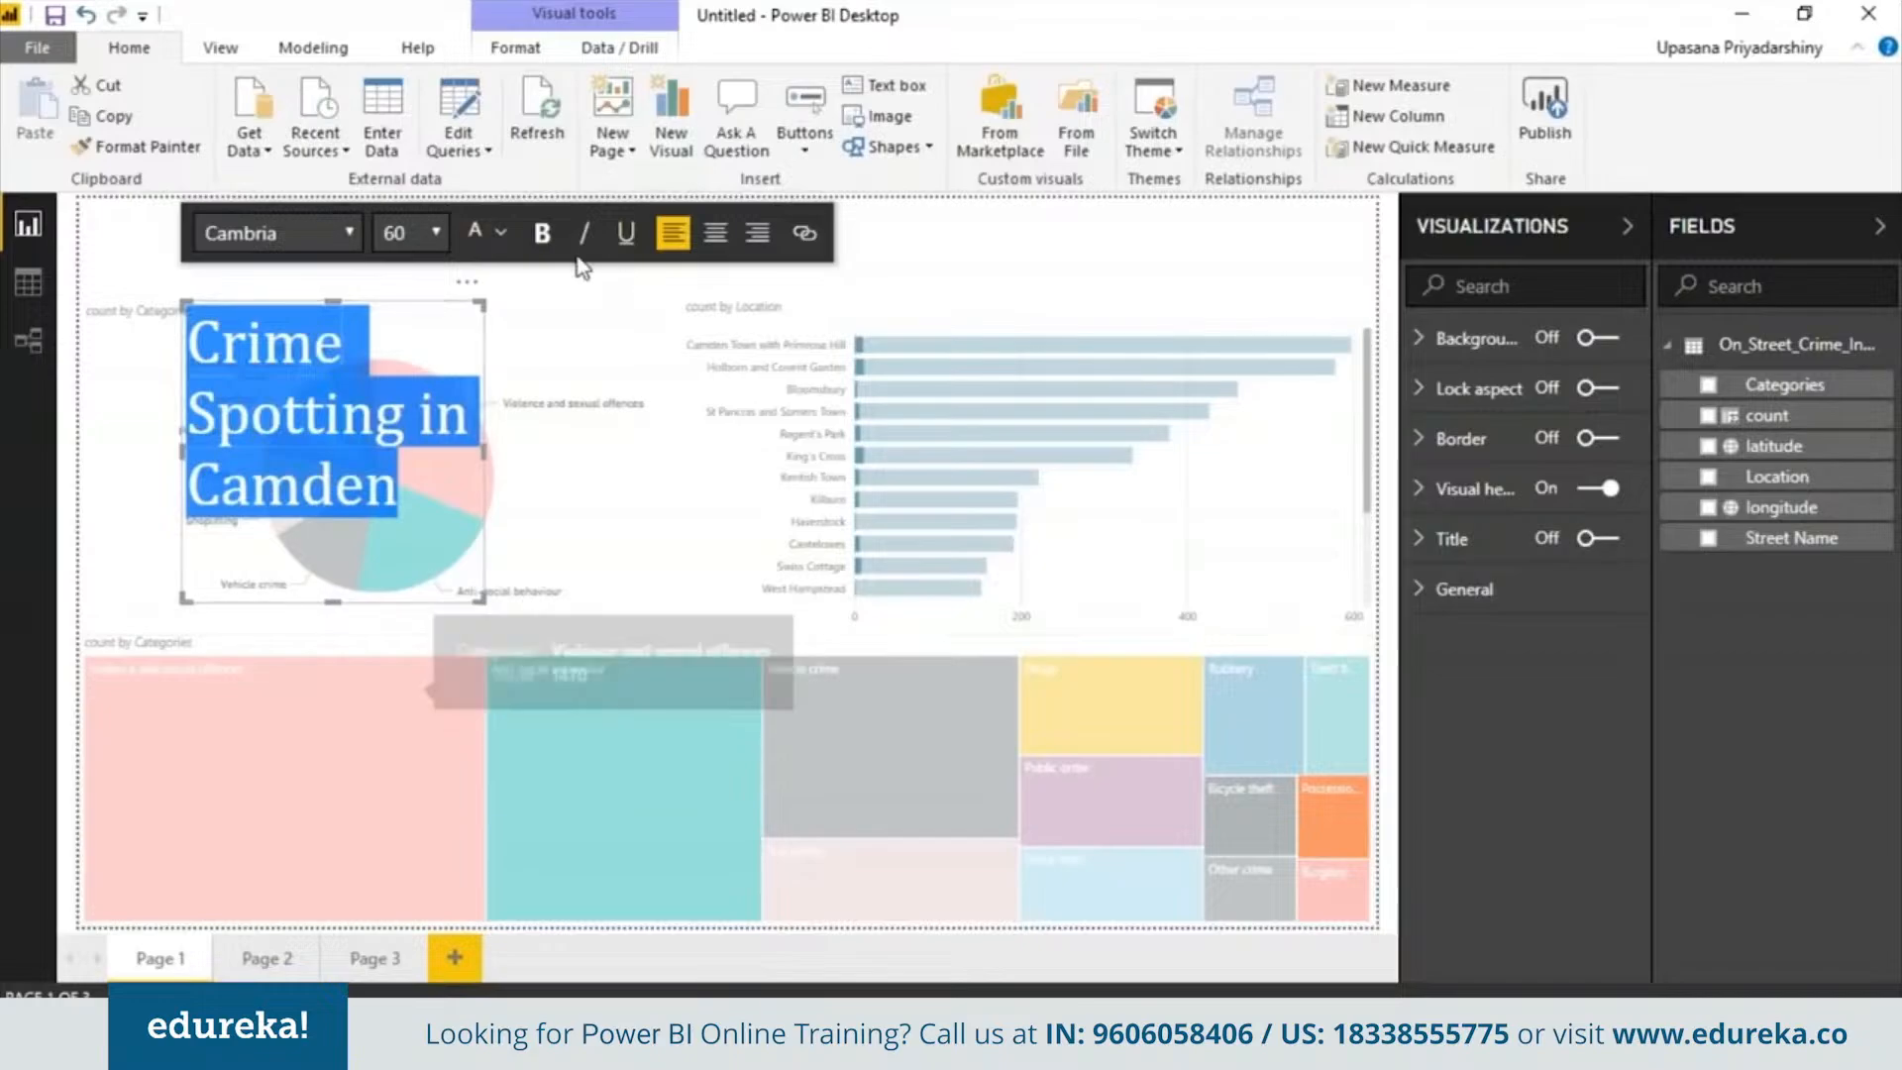
click(543, 235)
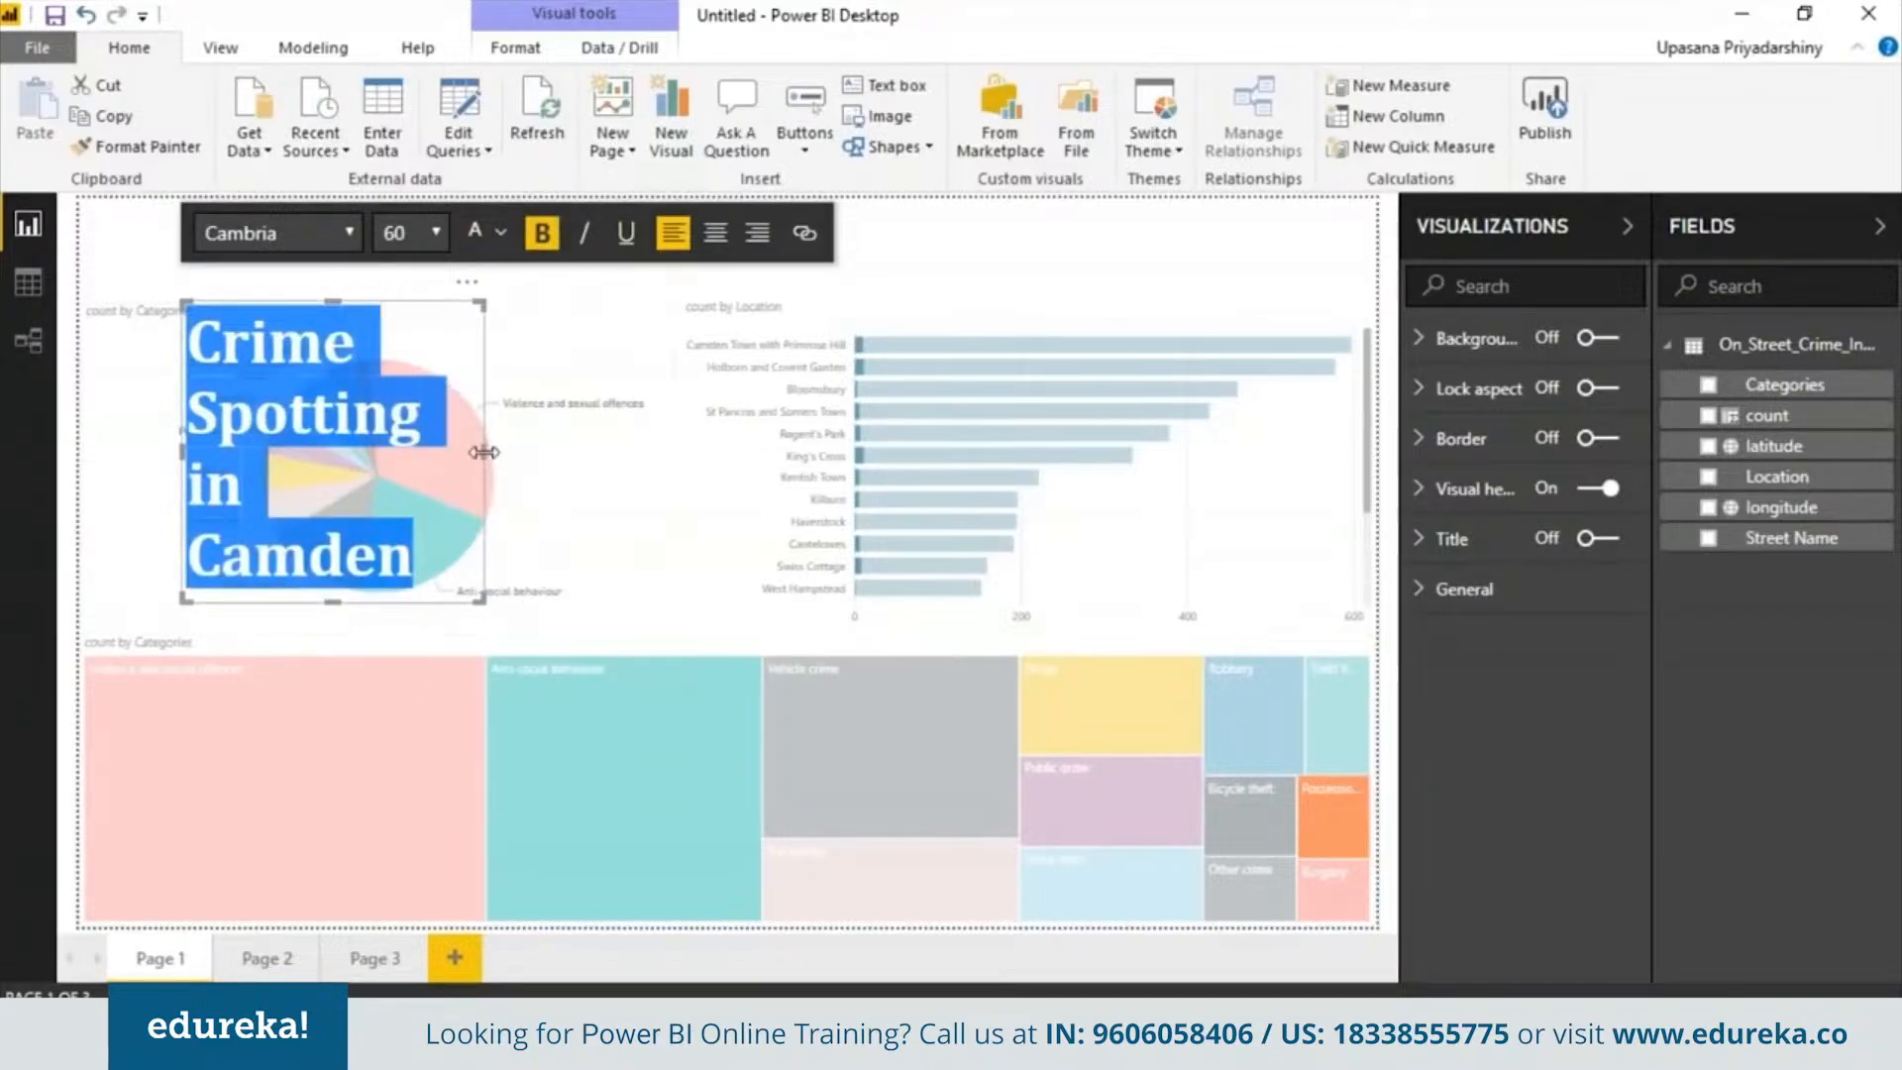
Widen the title text box onto one line and move it to the top of the page
drag(484, 451, 918, 405)
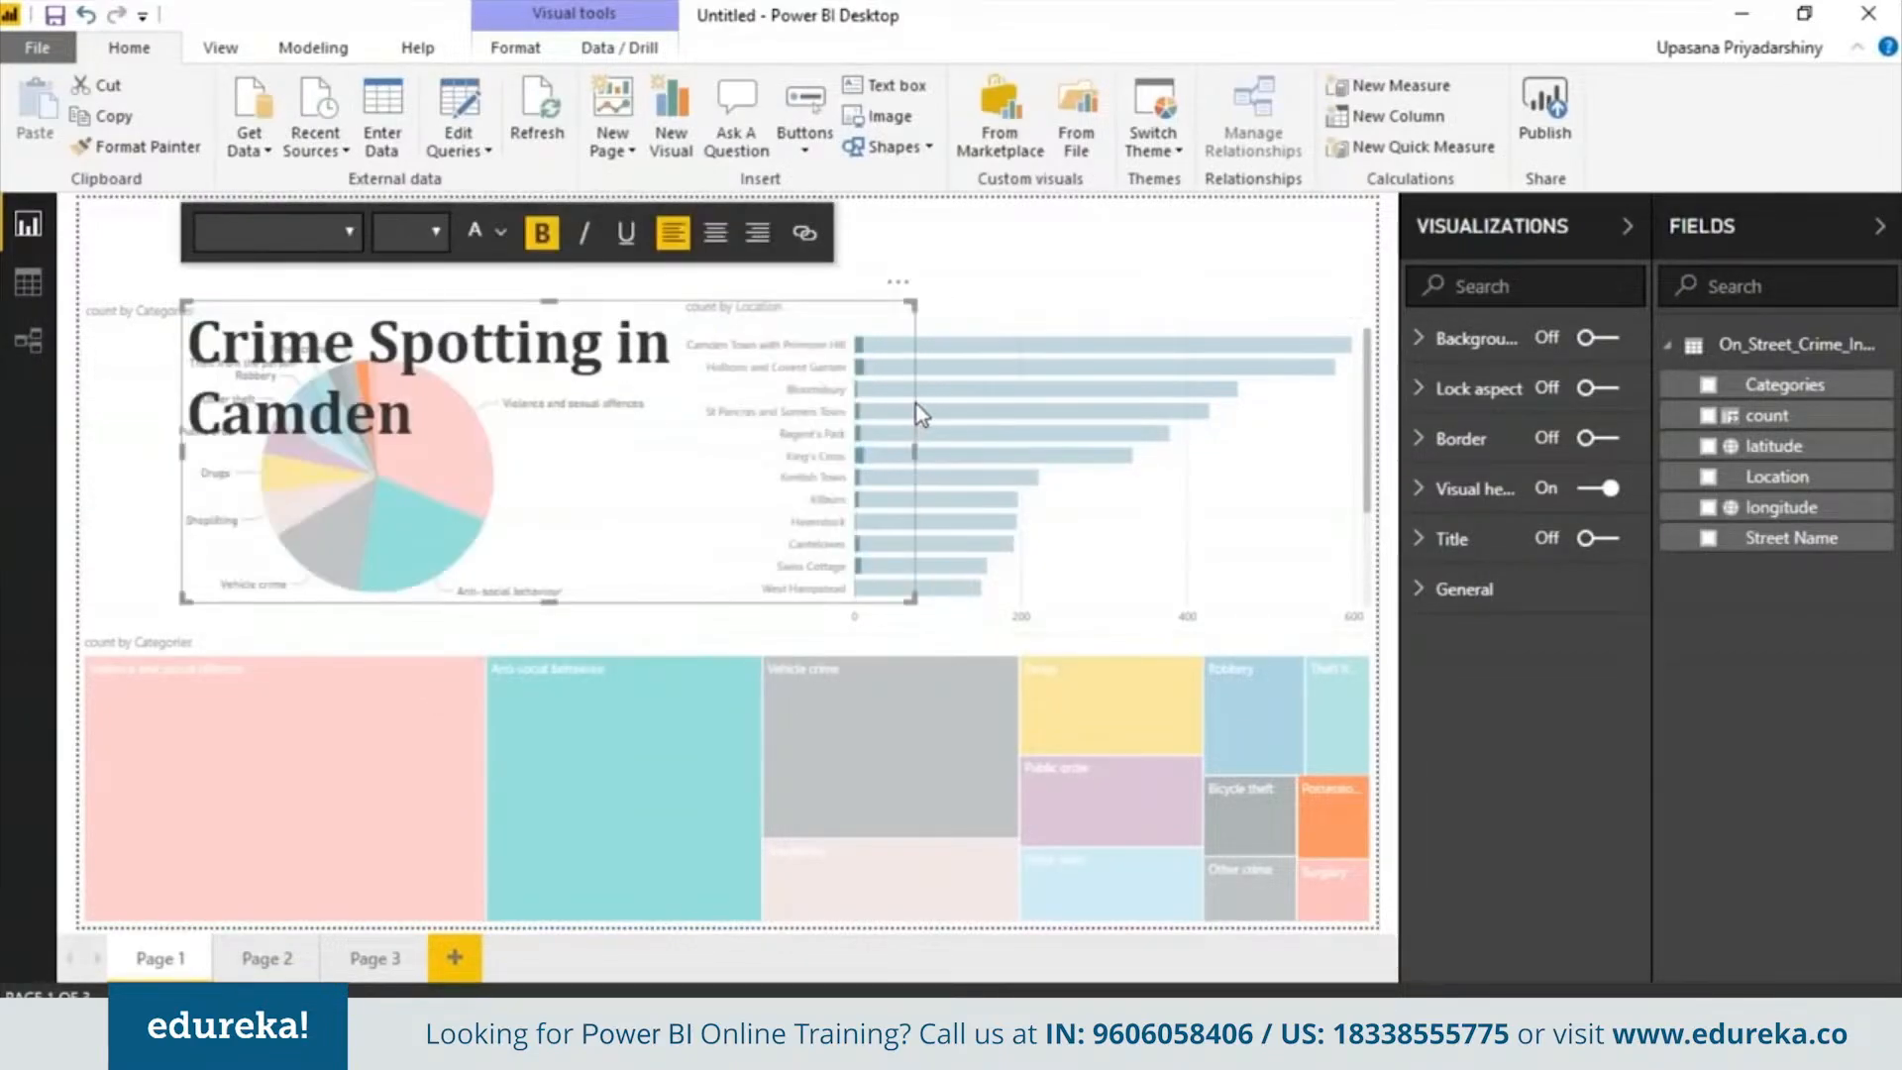
drag(560, 302, 608, 199)
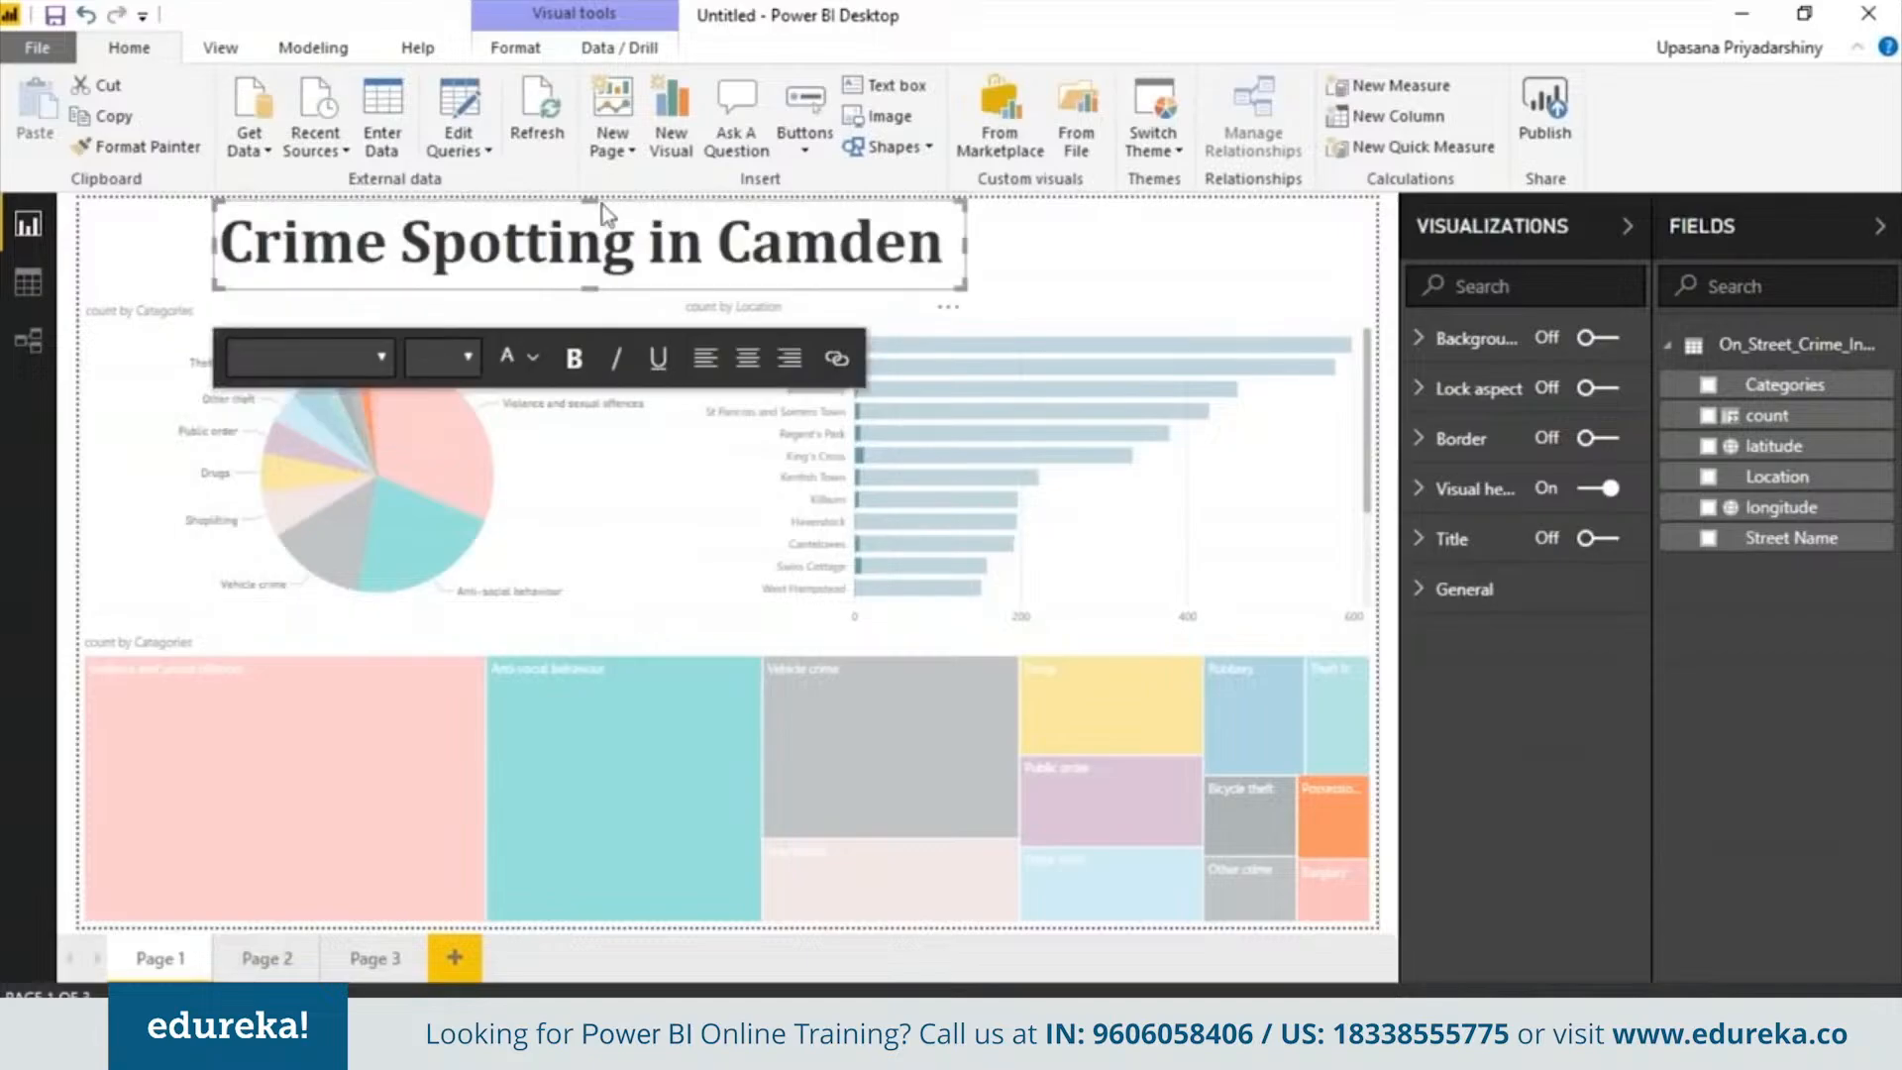
click(998, 260)
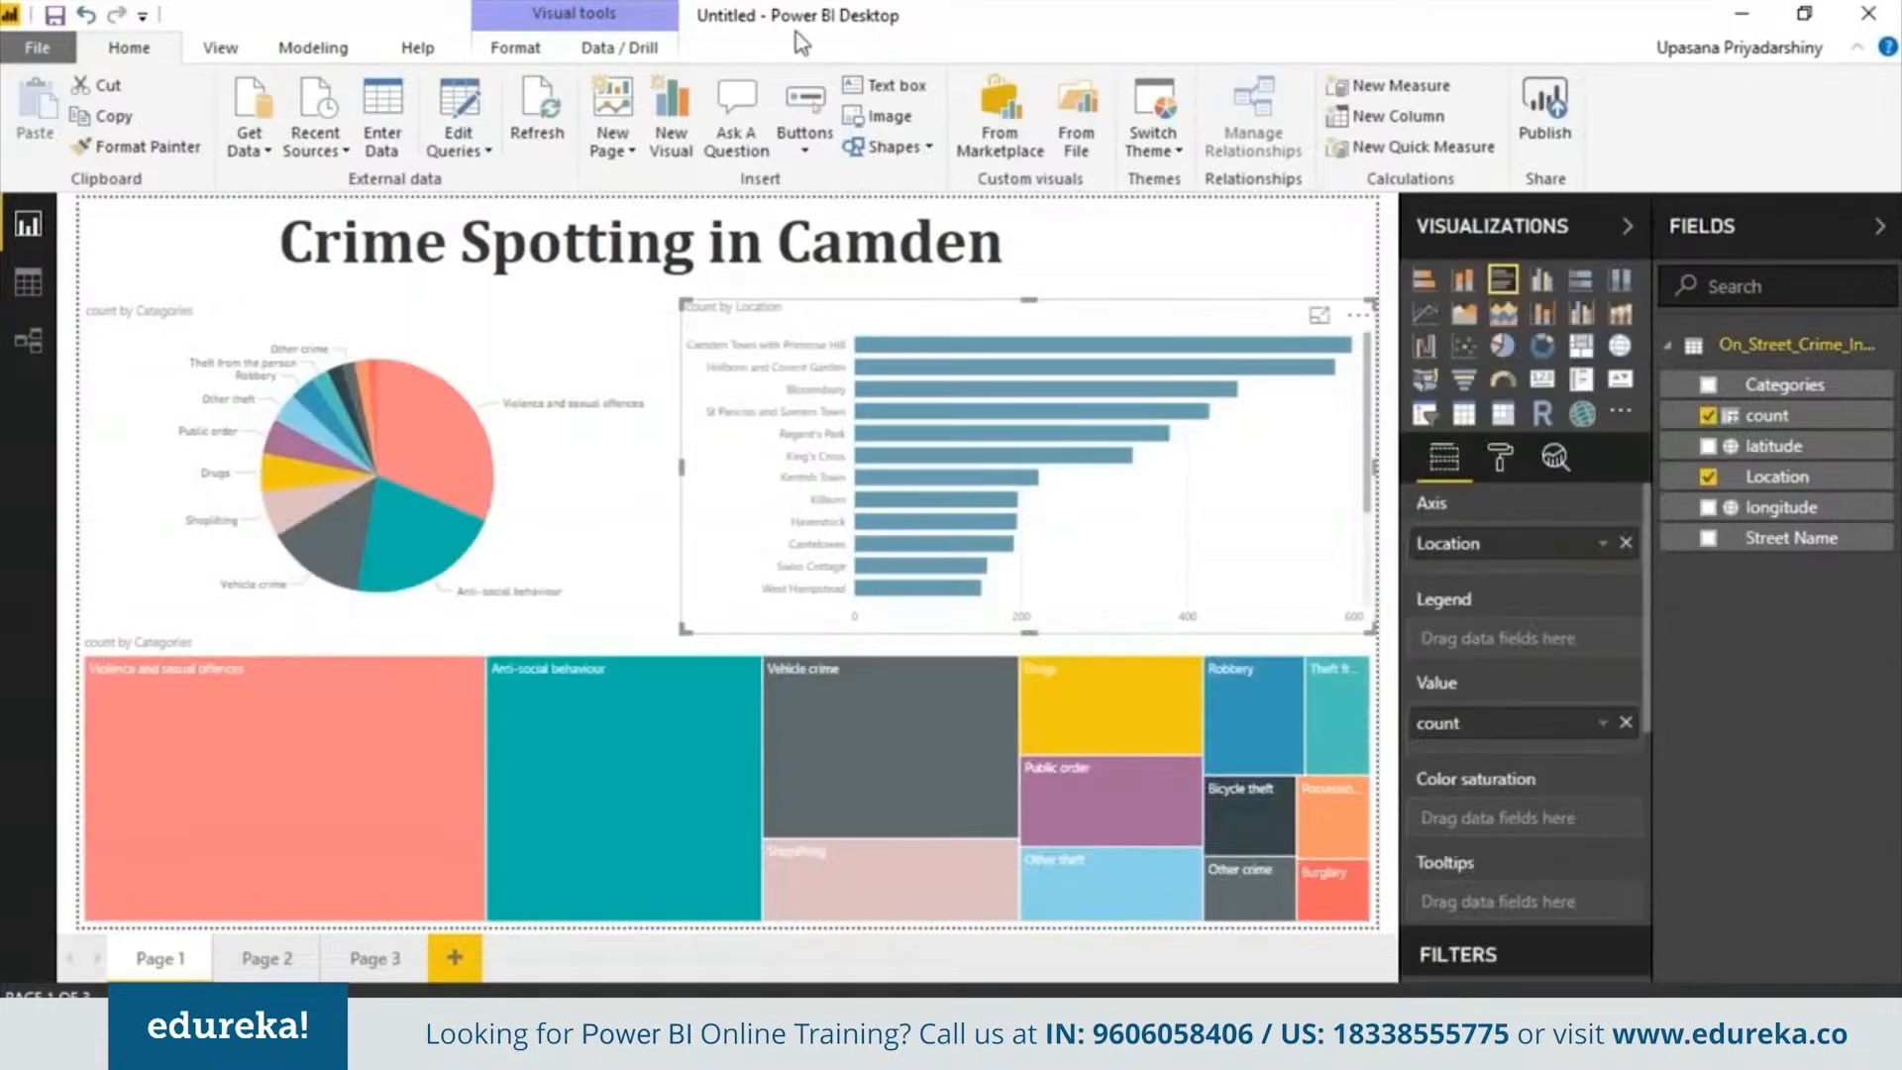
Save the report as Crime Spotting in Camden in the Power BI CSV files folder
click(37, 47)
click(170, 290)
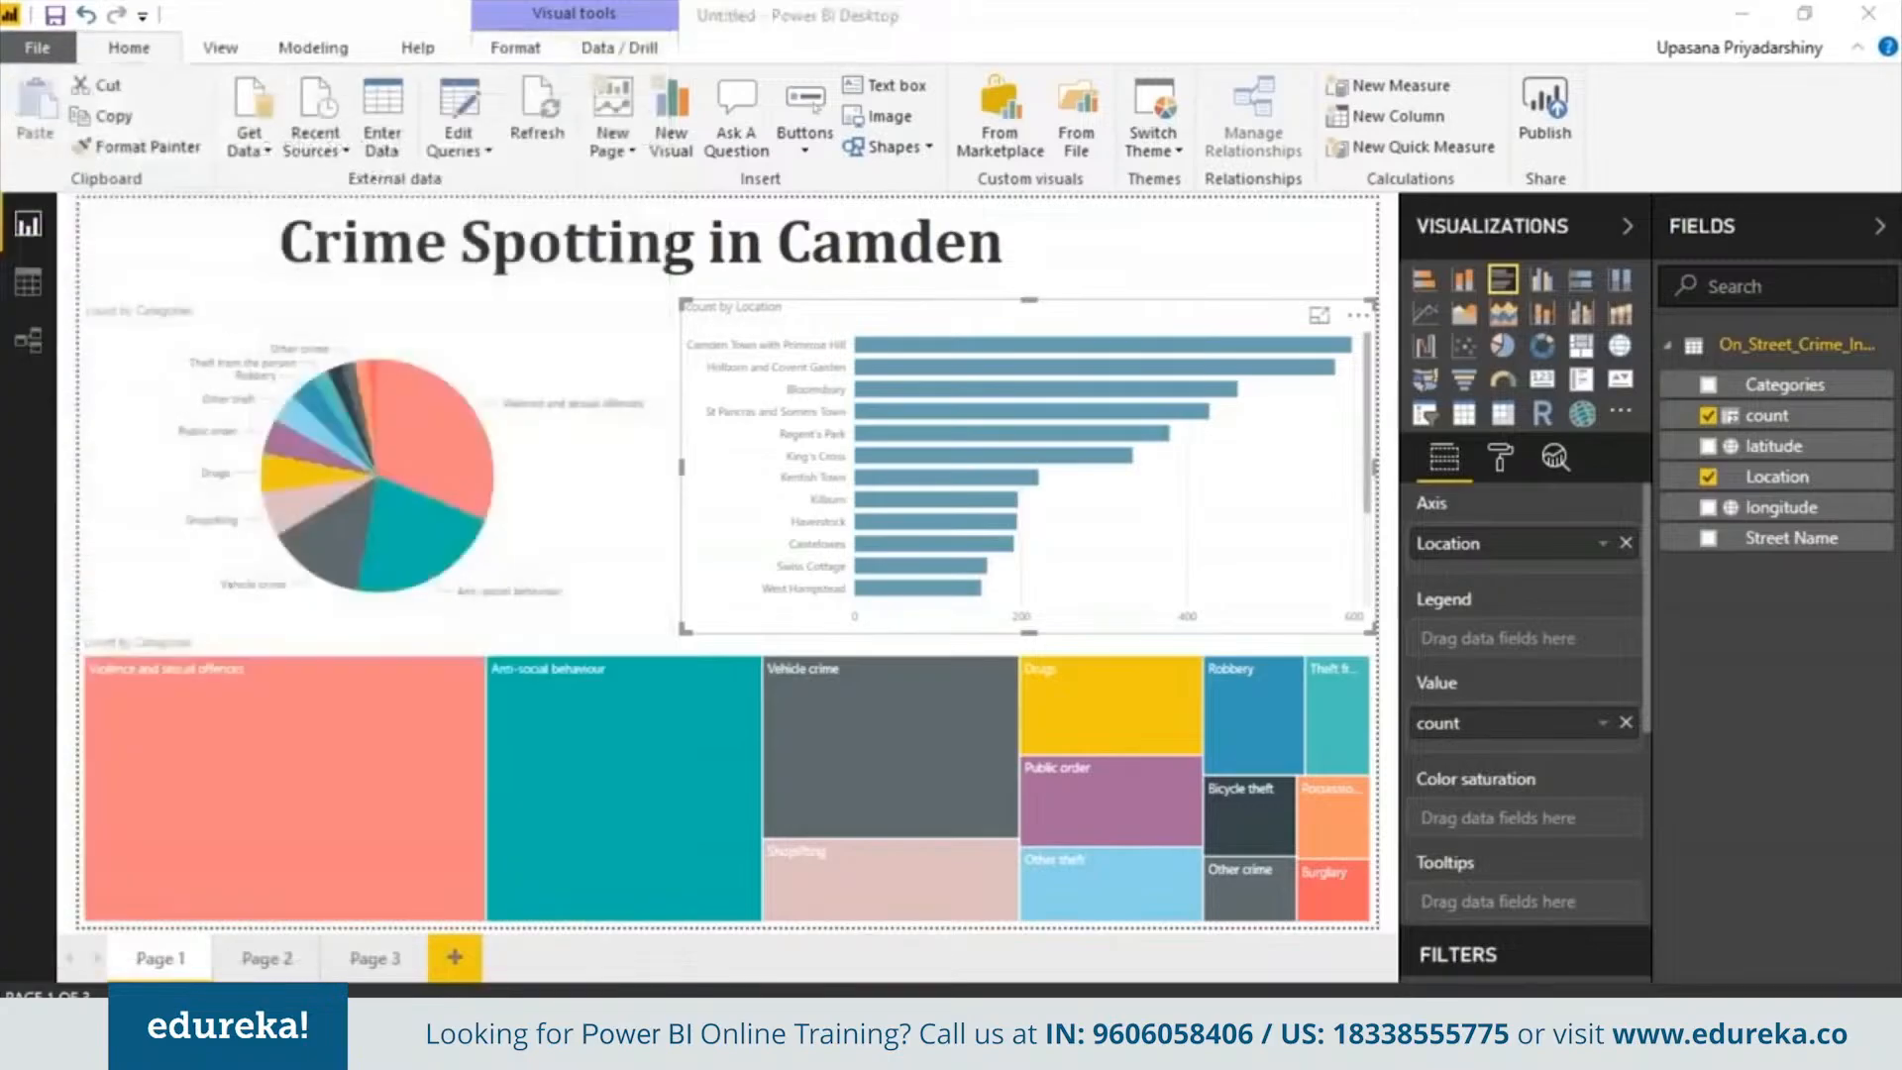
text(Crime Spotting in Camden)
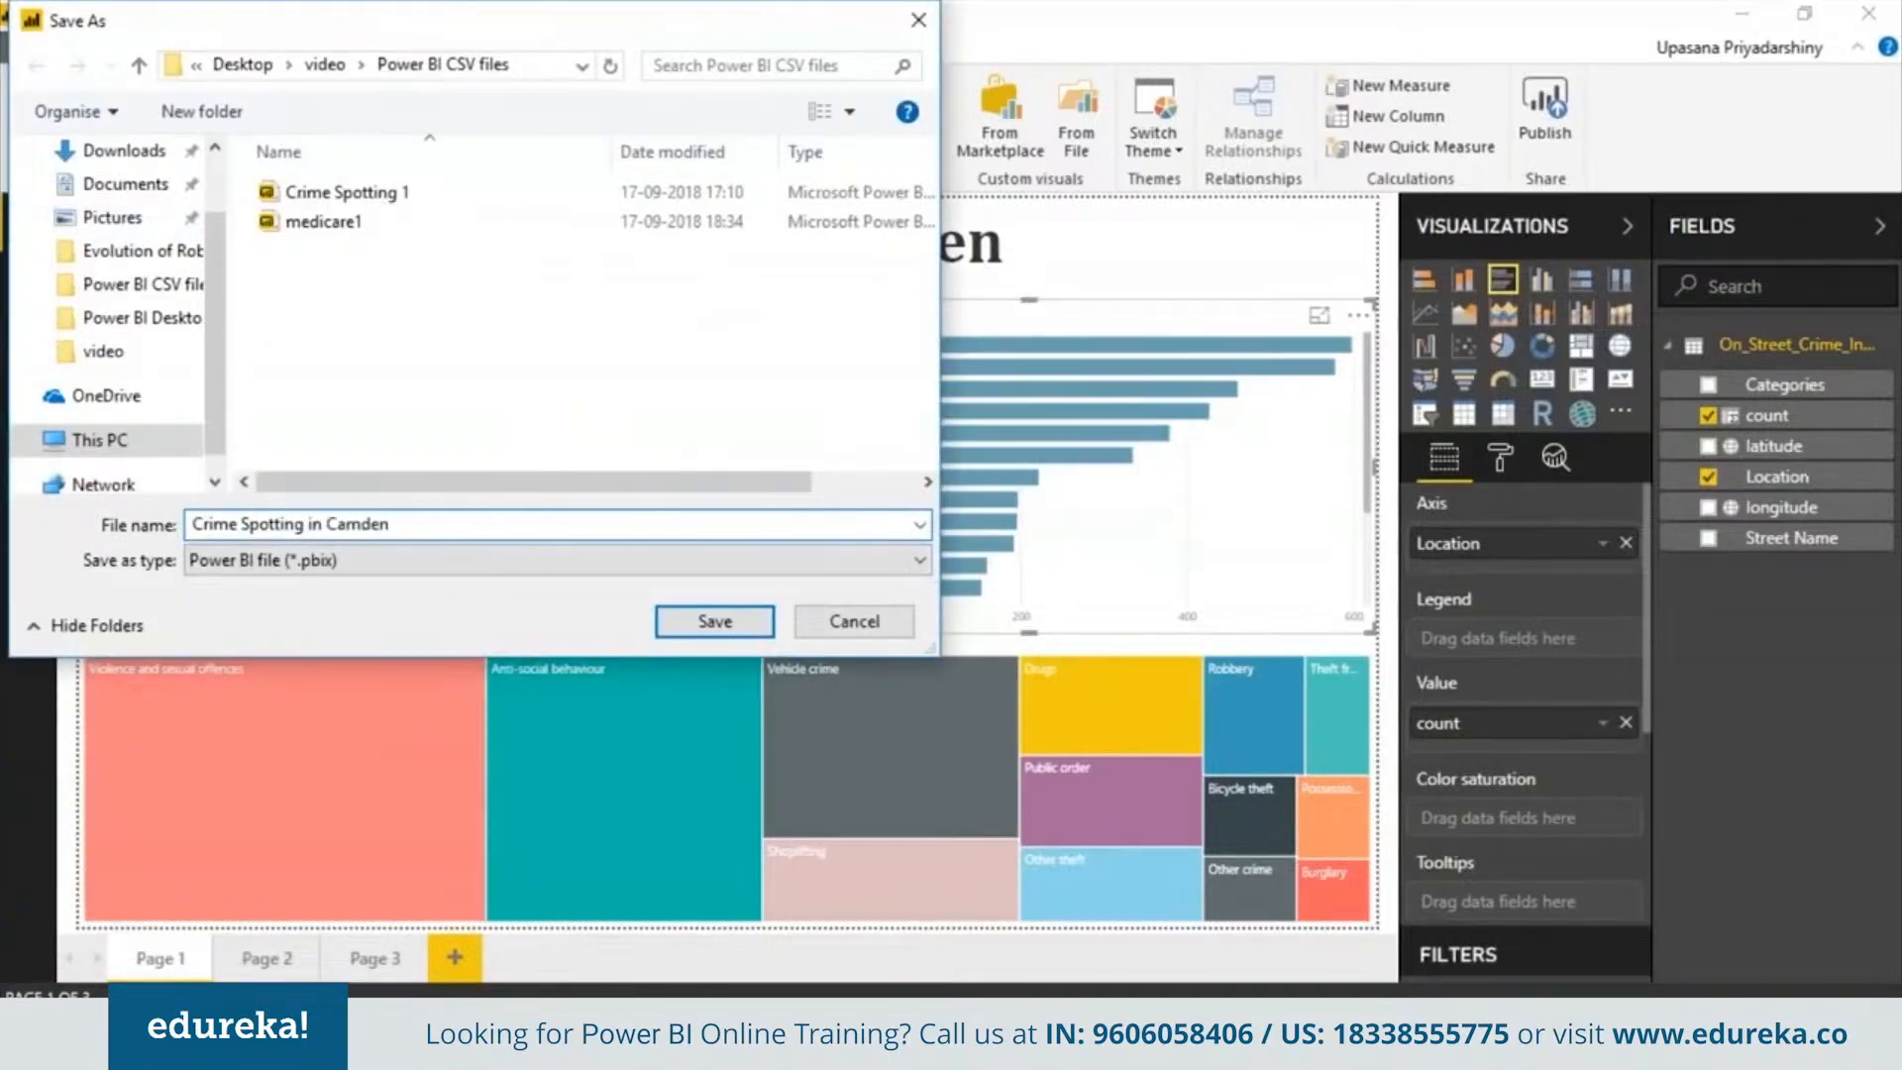
key(Return)
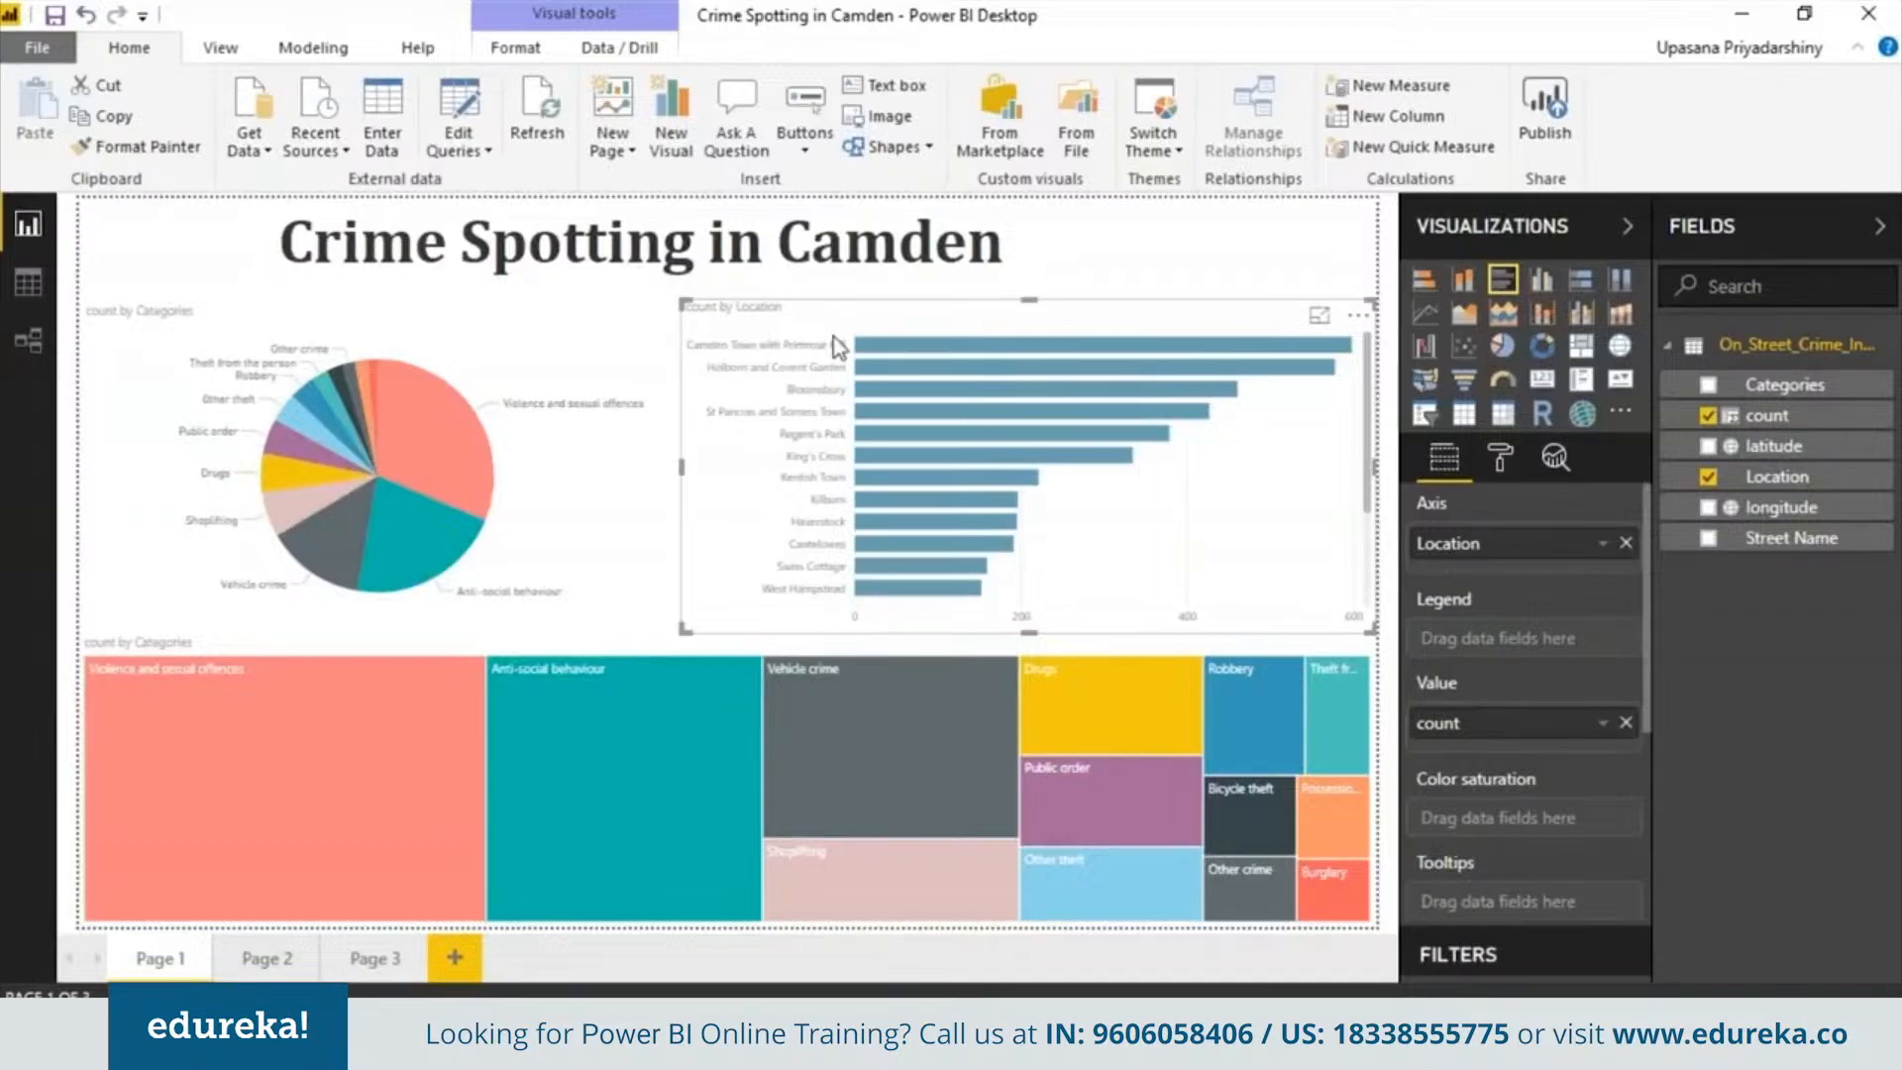
Publish the report to My Workspace and open the published report in the Power BI service
click(1546, 109)
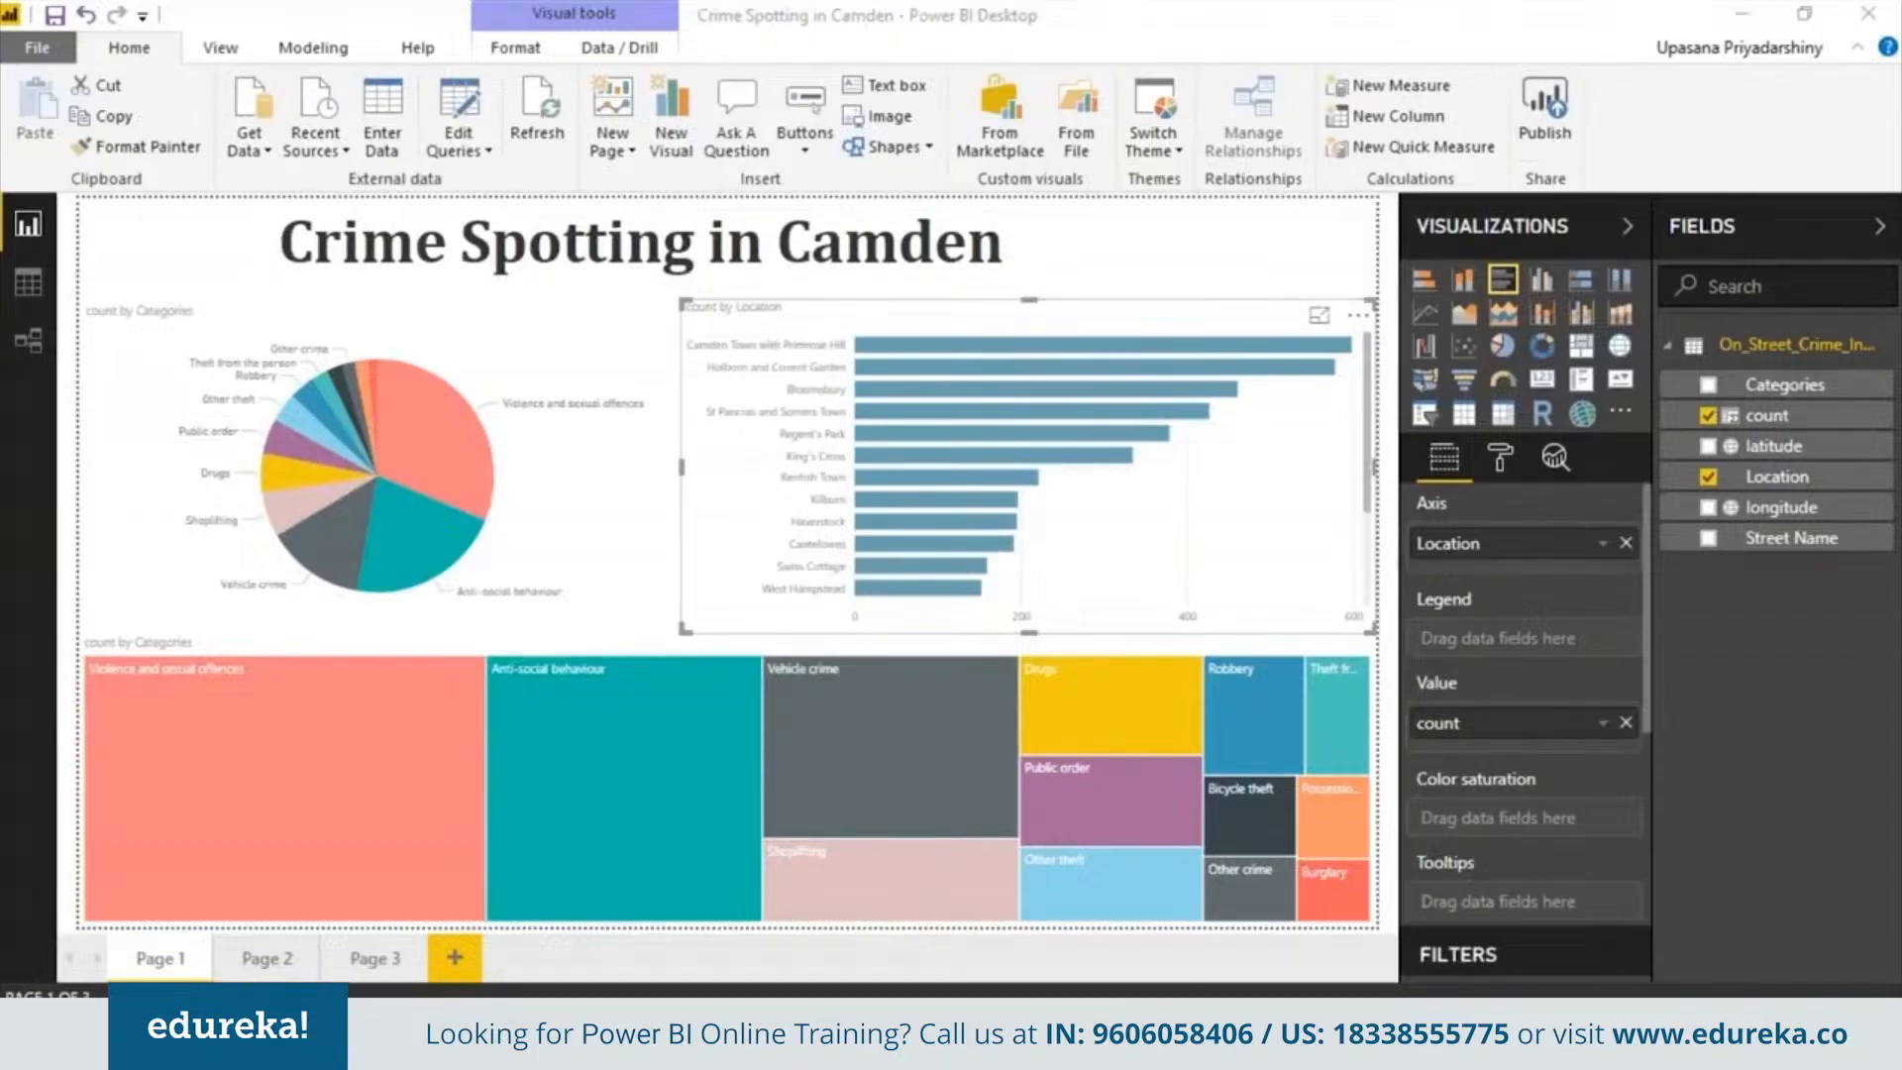
click(1204, 684)
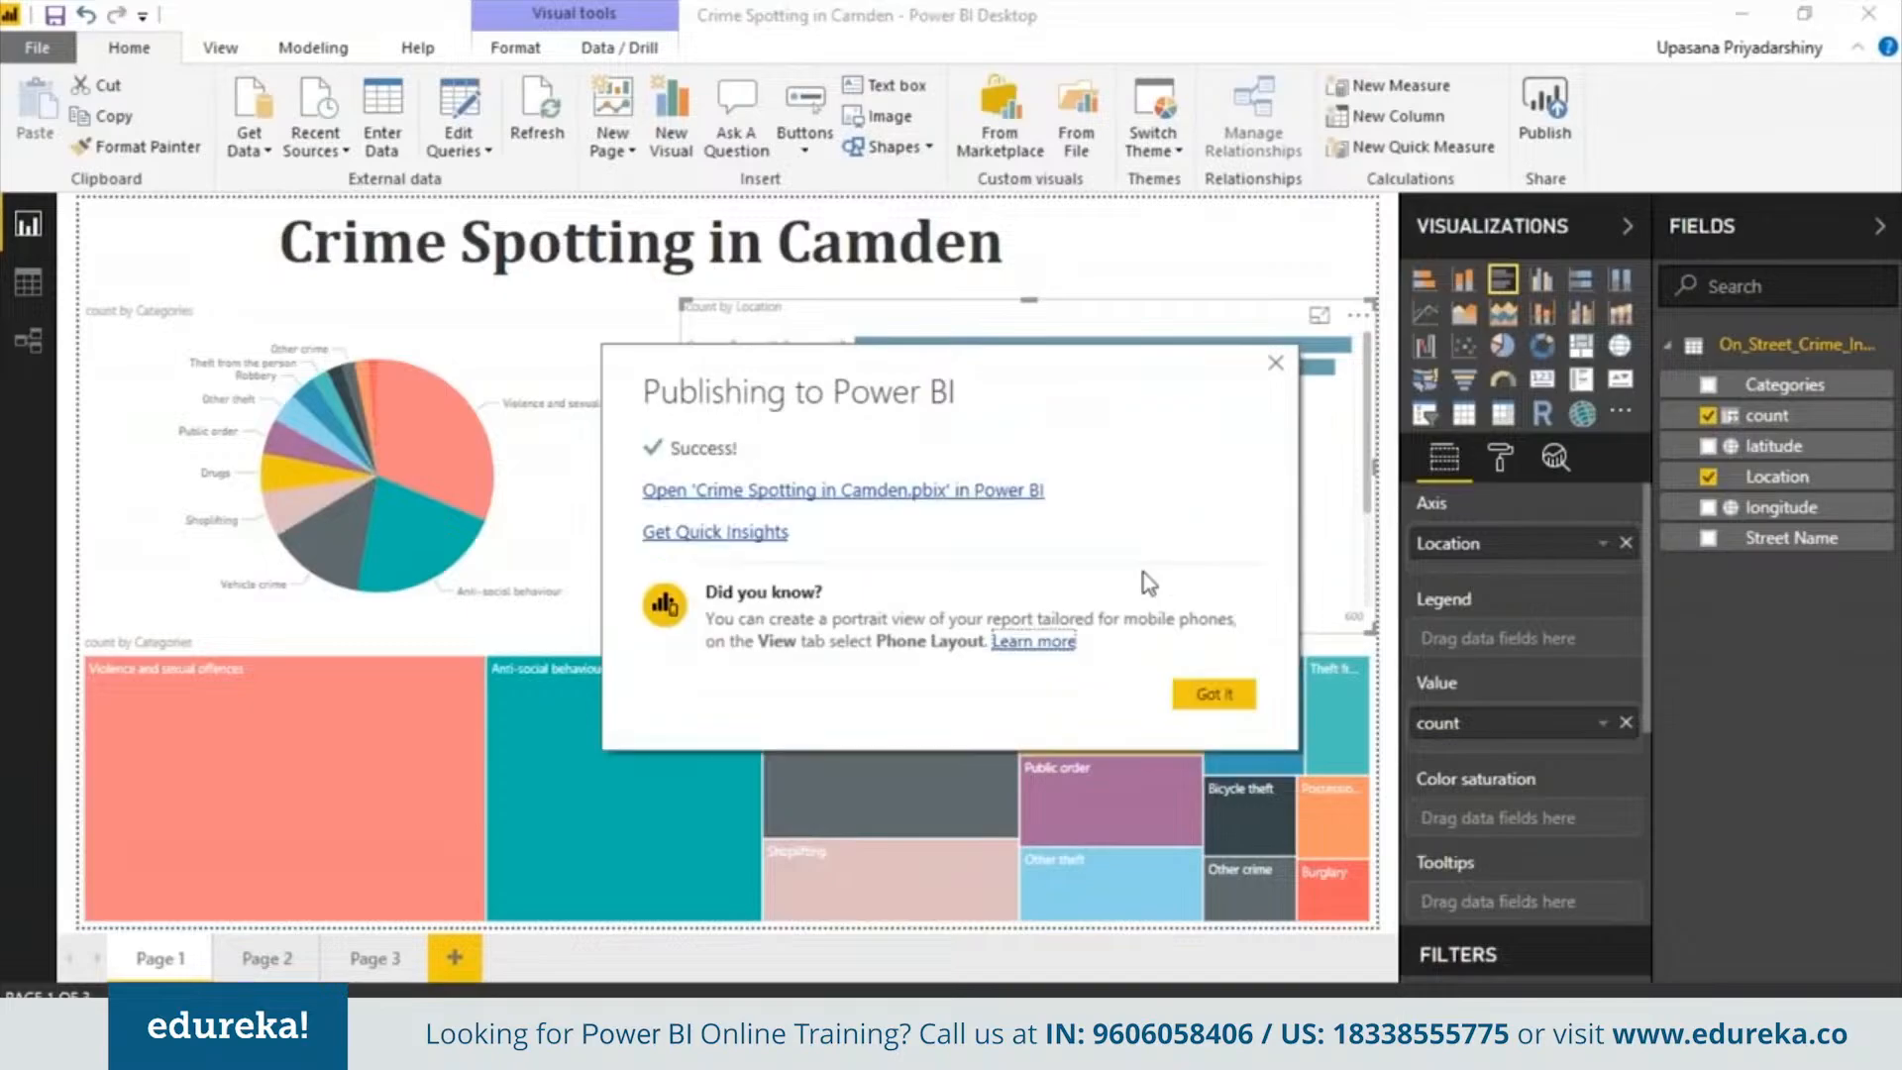
click(1034, 495)
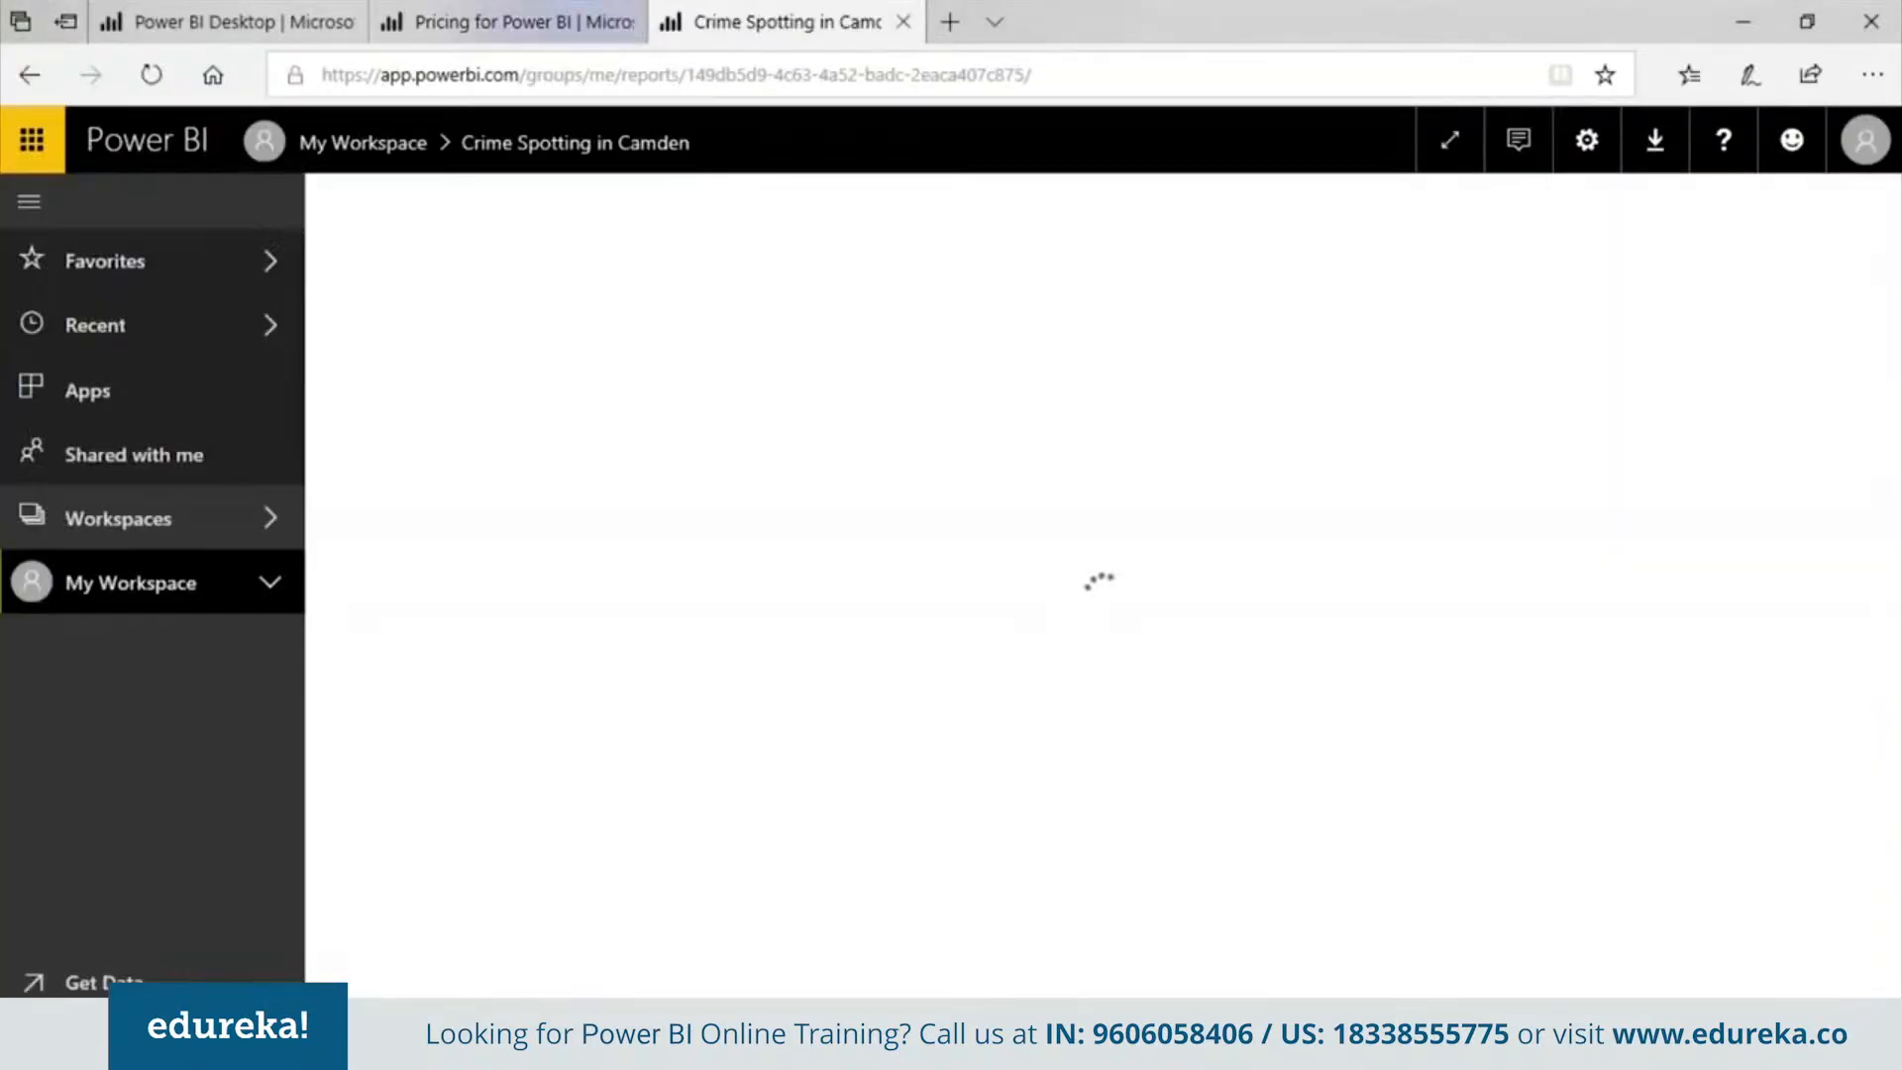
Browse the published report, highlighting the Violence and sexual offences pie slice and viewing pages 2 and 3
mouse_move(738, 483)
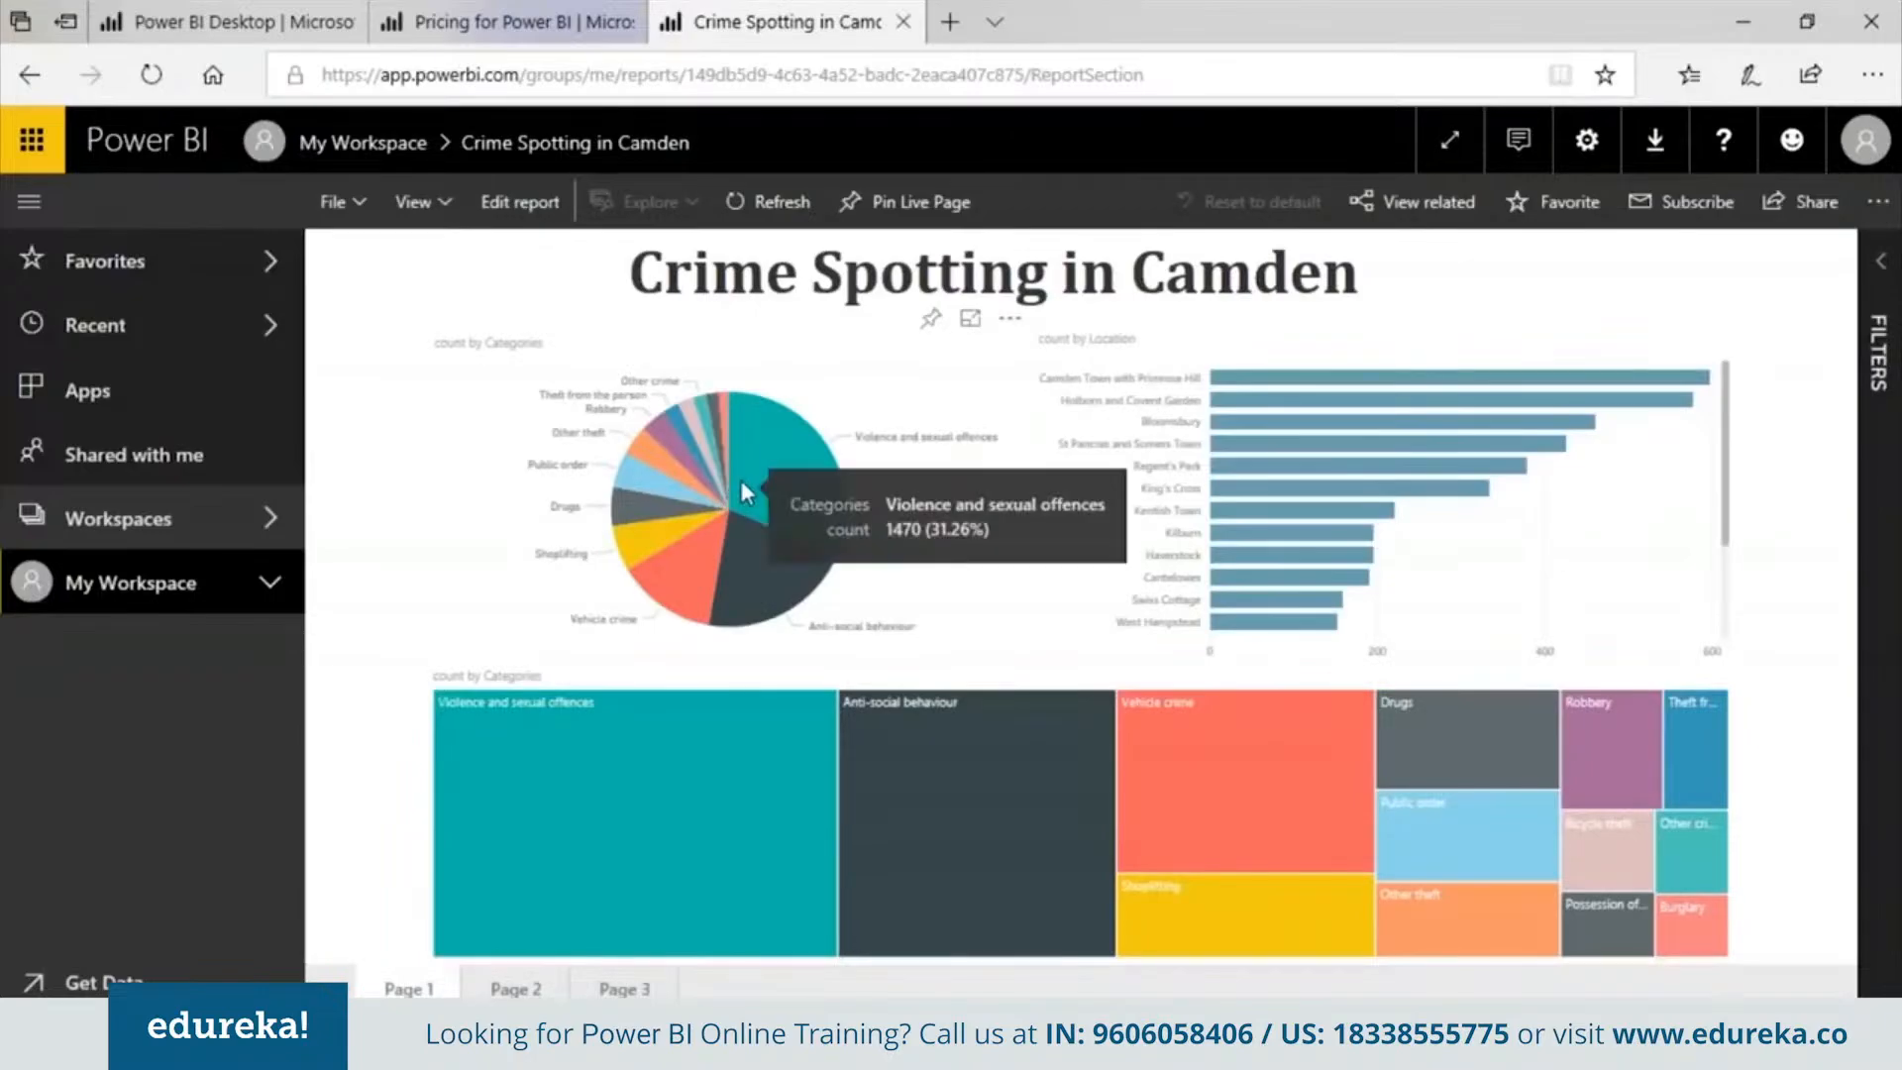
click(787, 457)
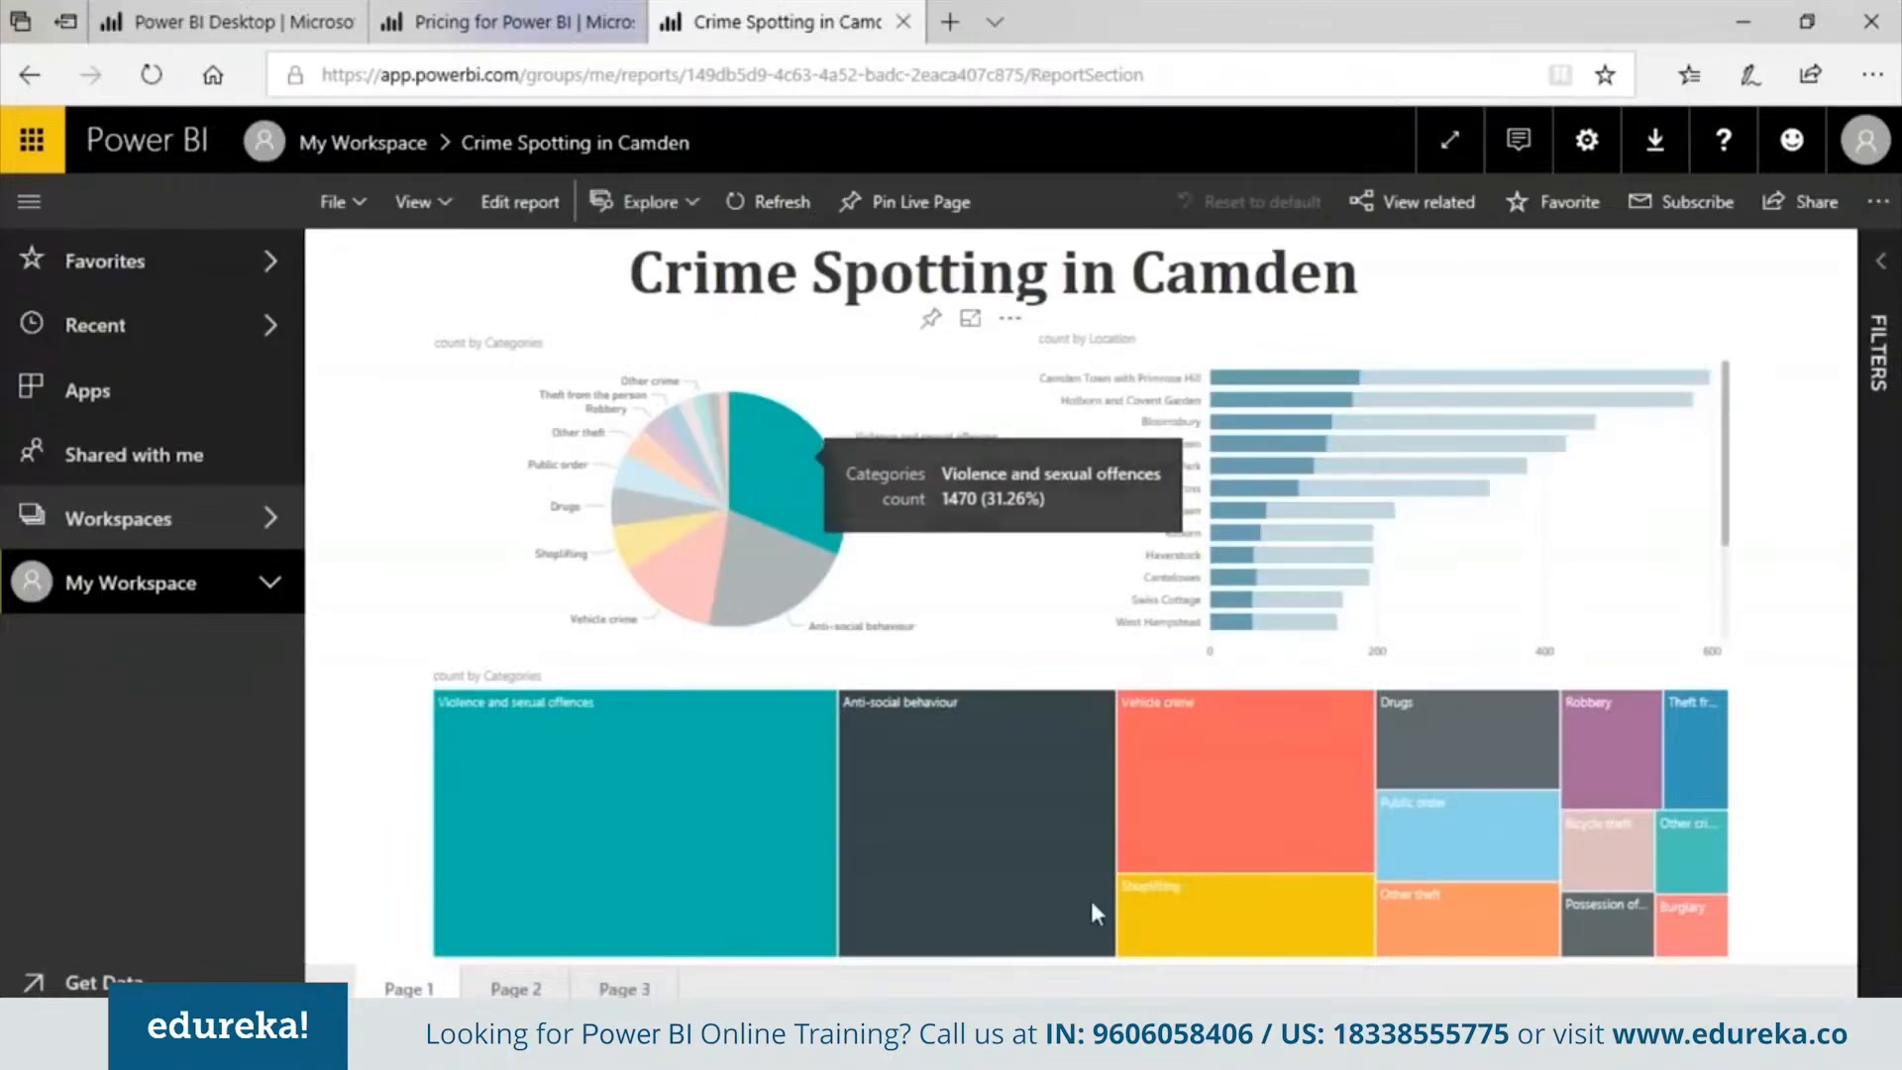
click(515, 988)
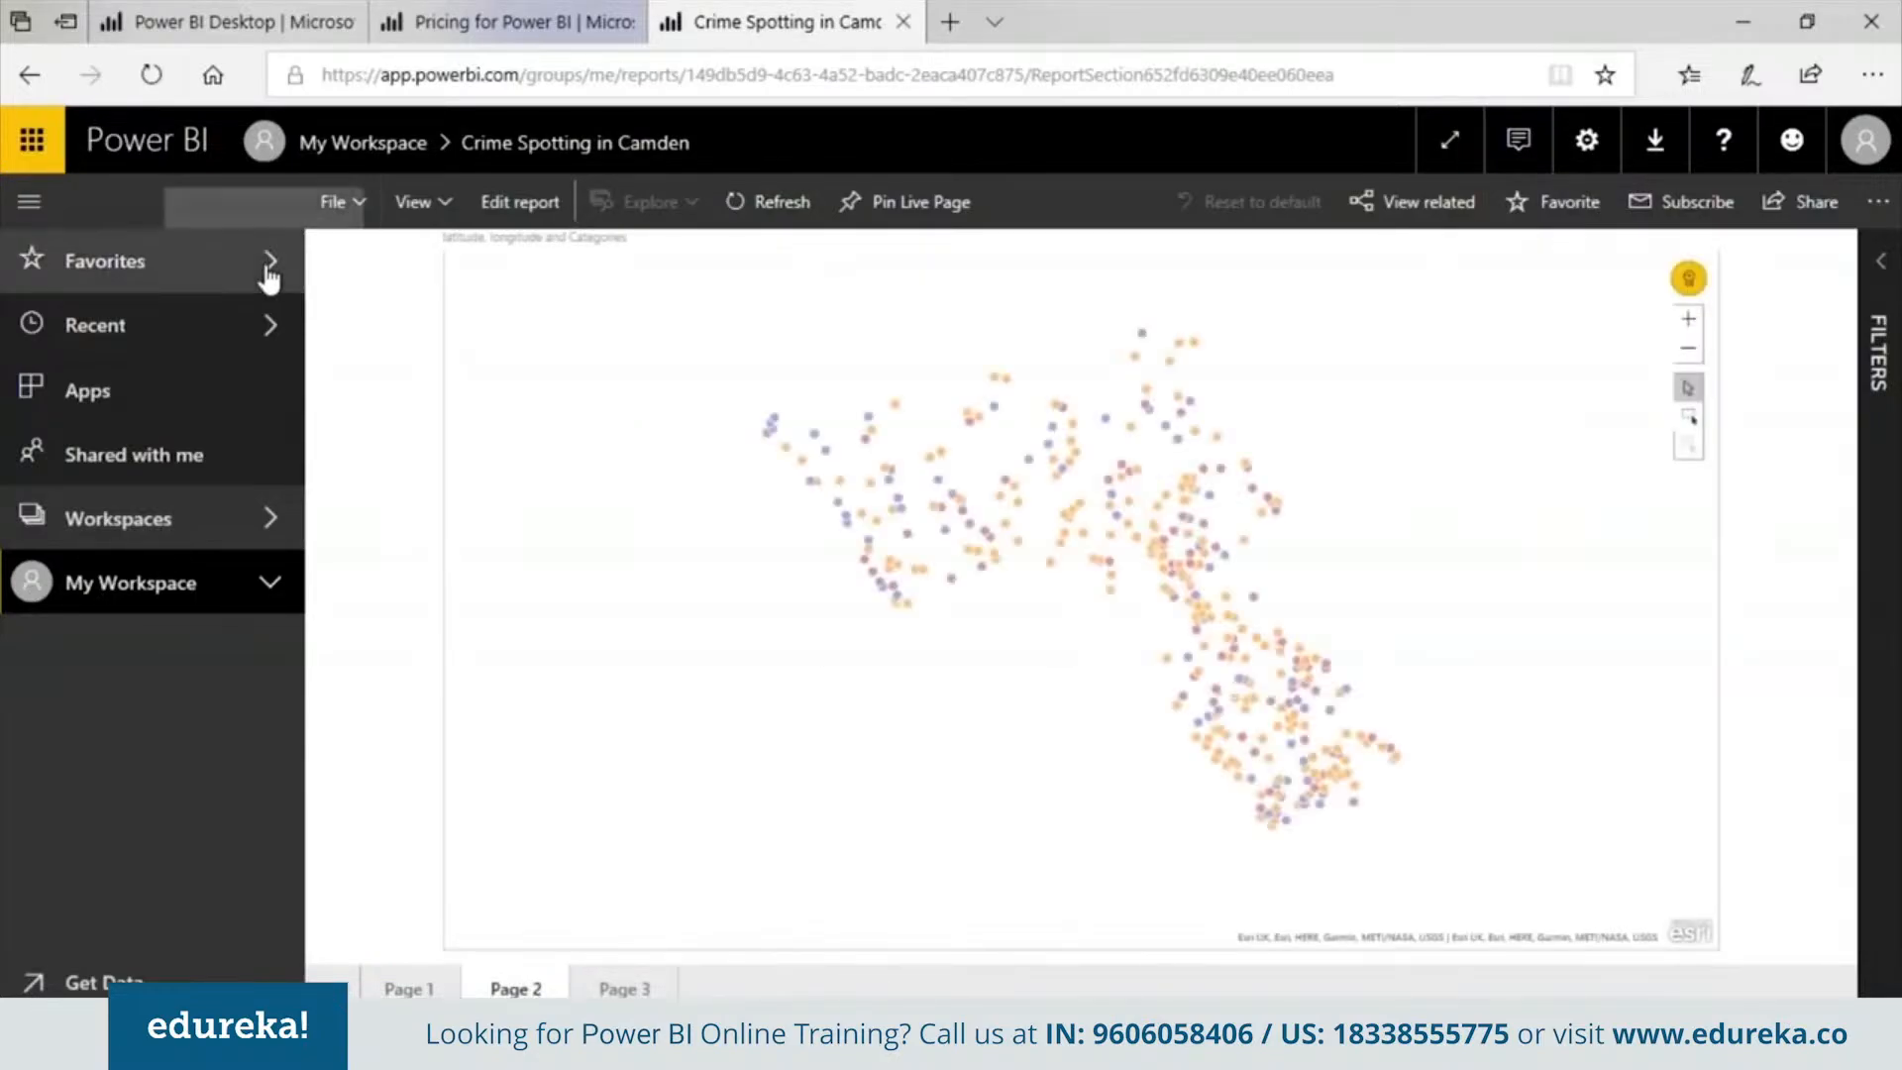
mouse_move(1156, 540)
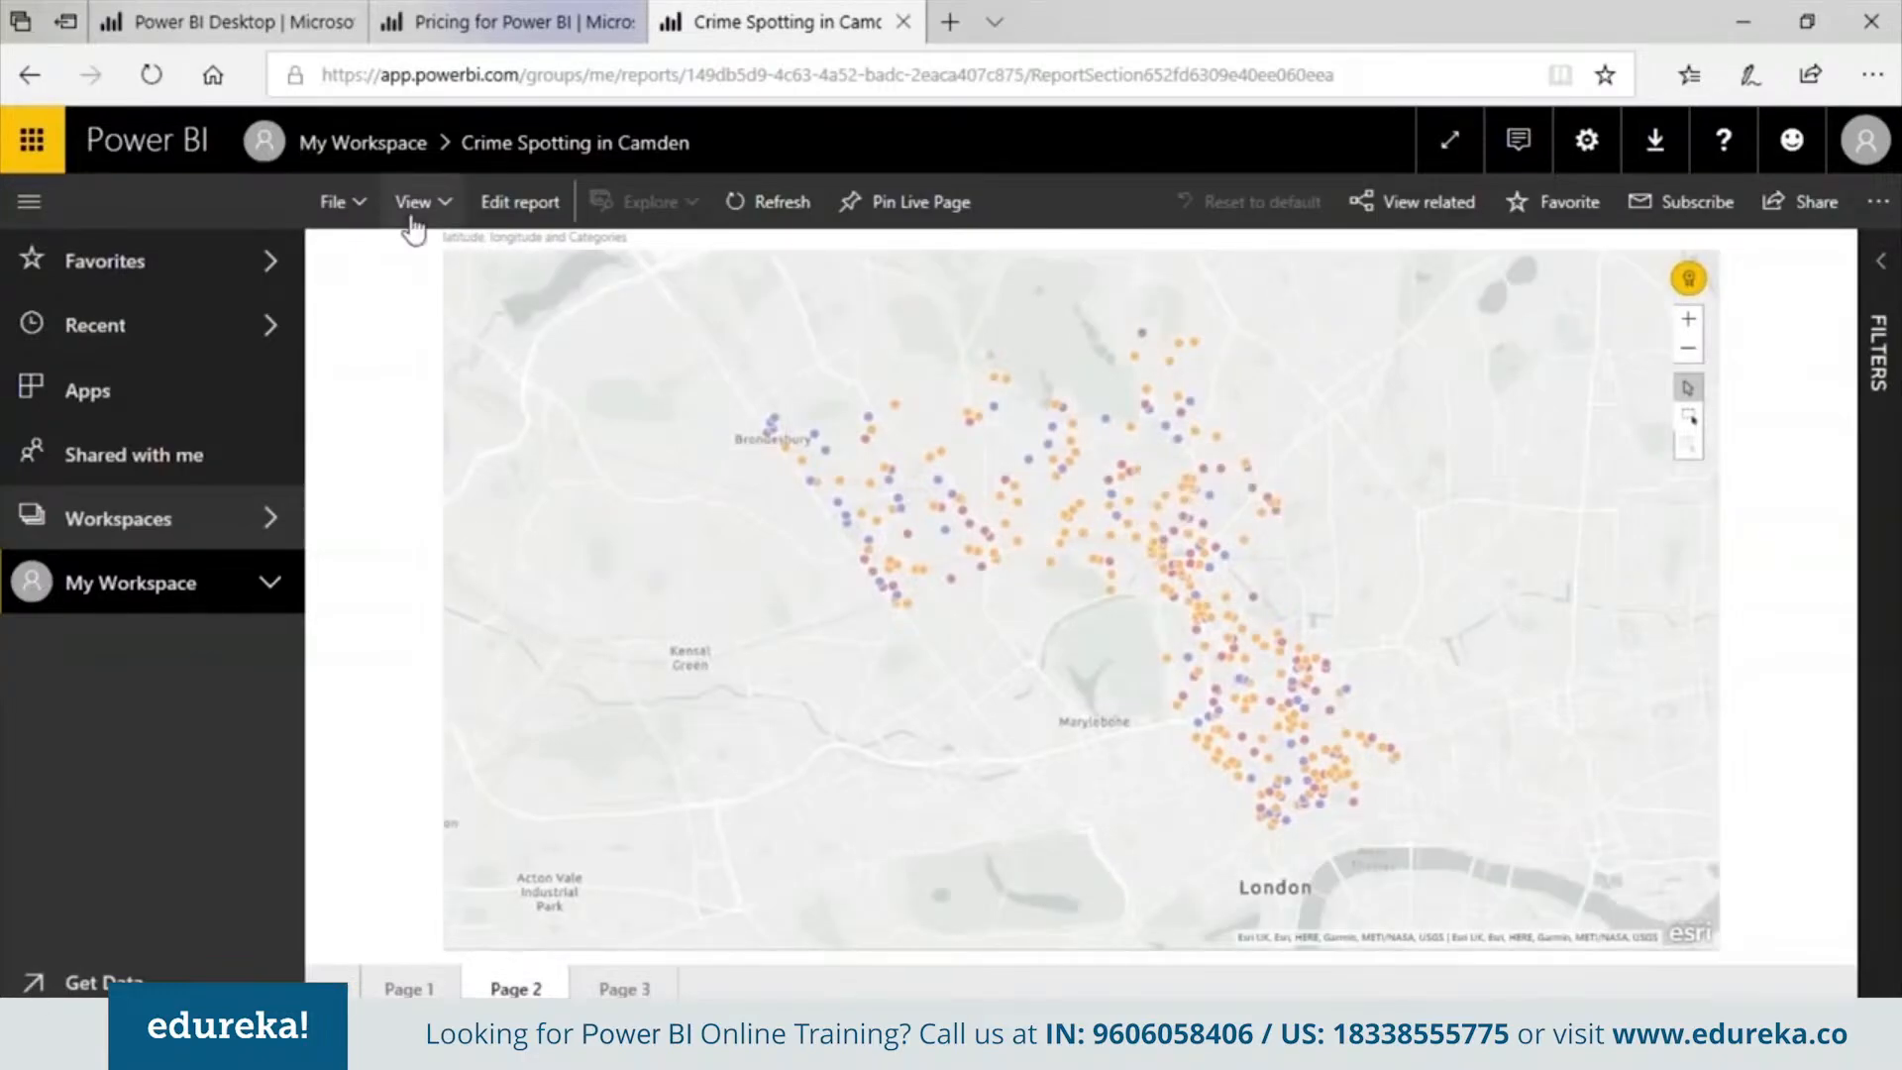
click(424, 203)
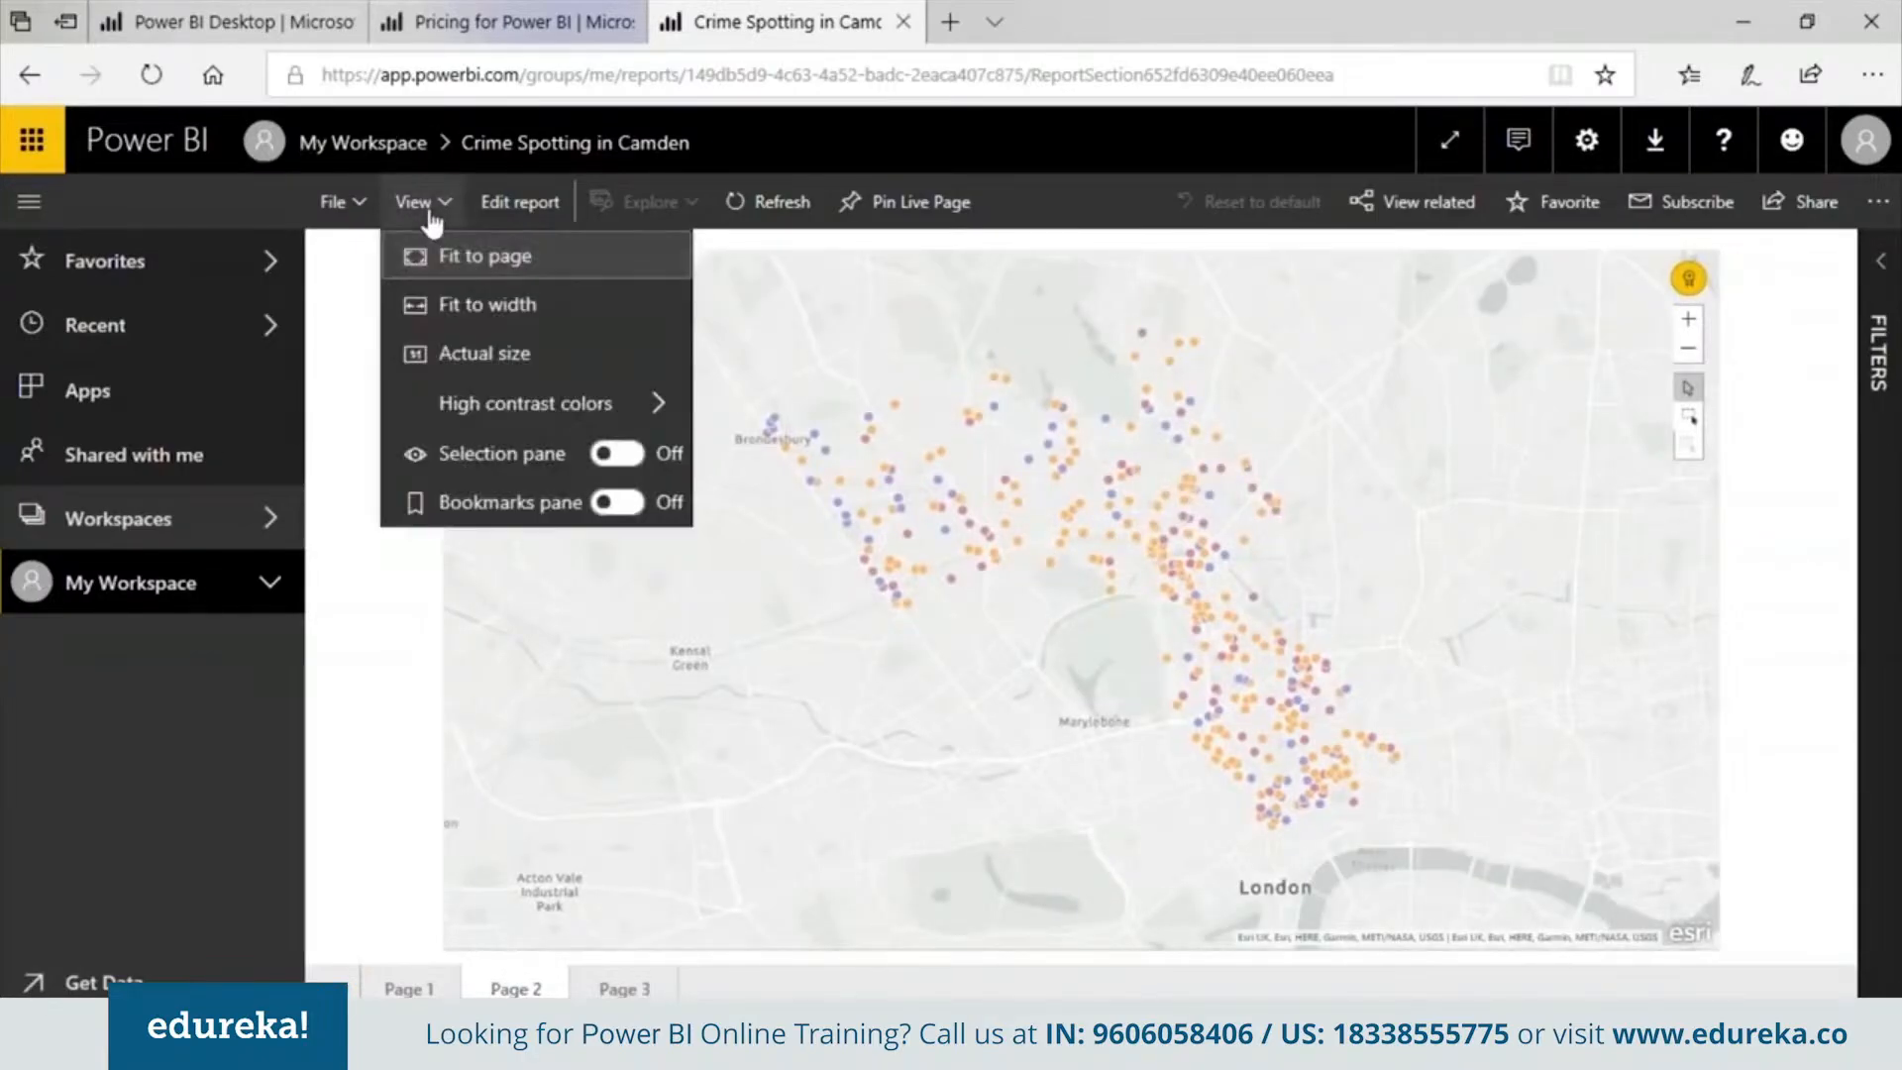
click(443, 208)
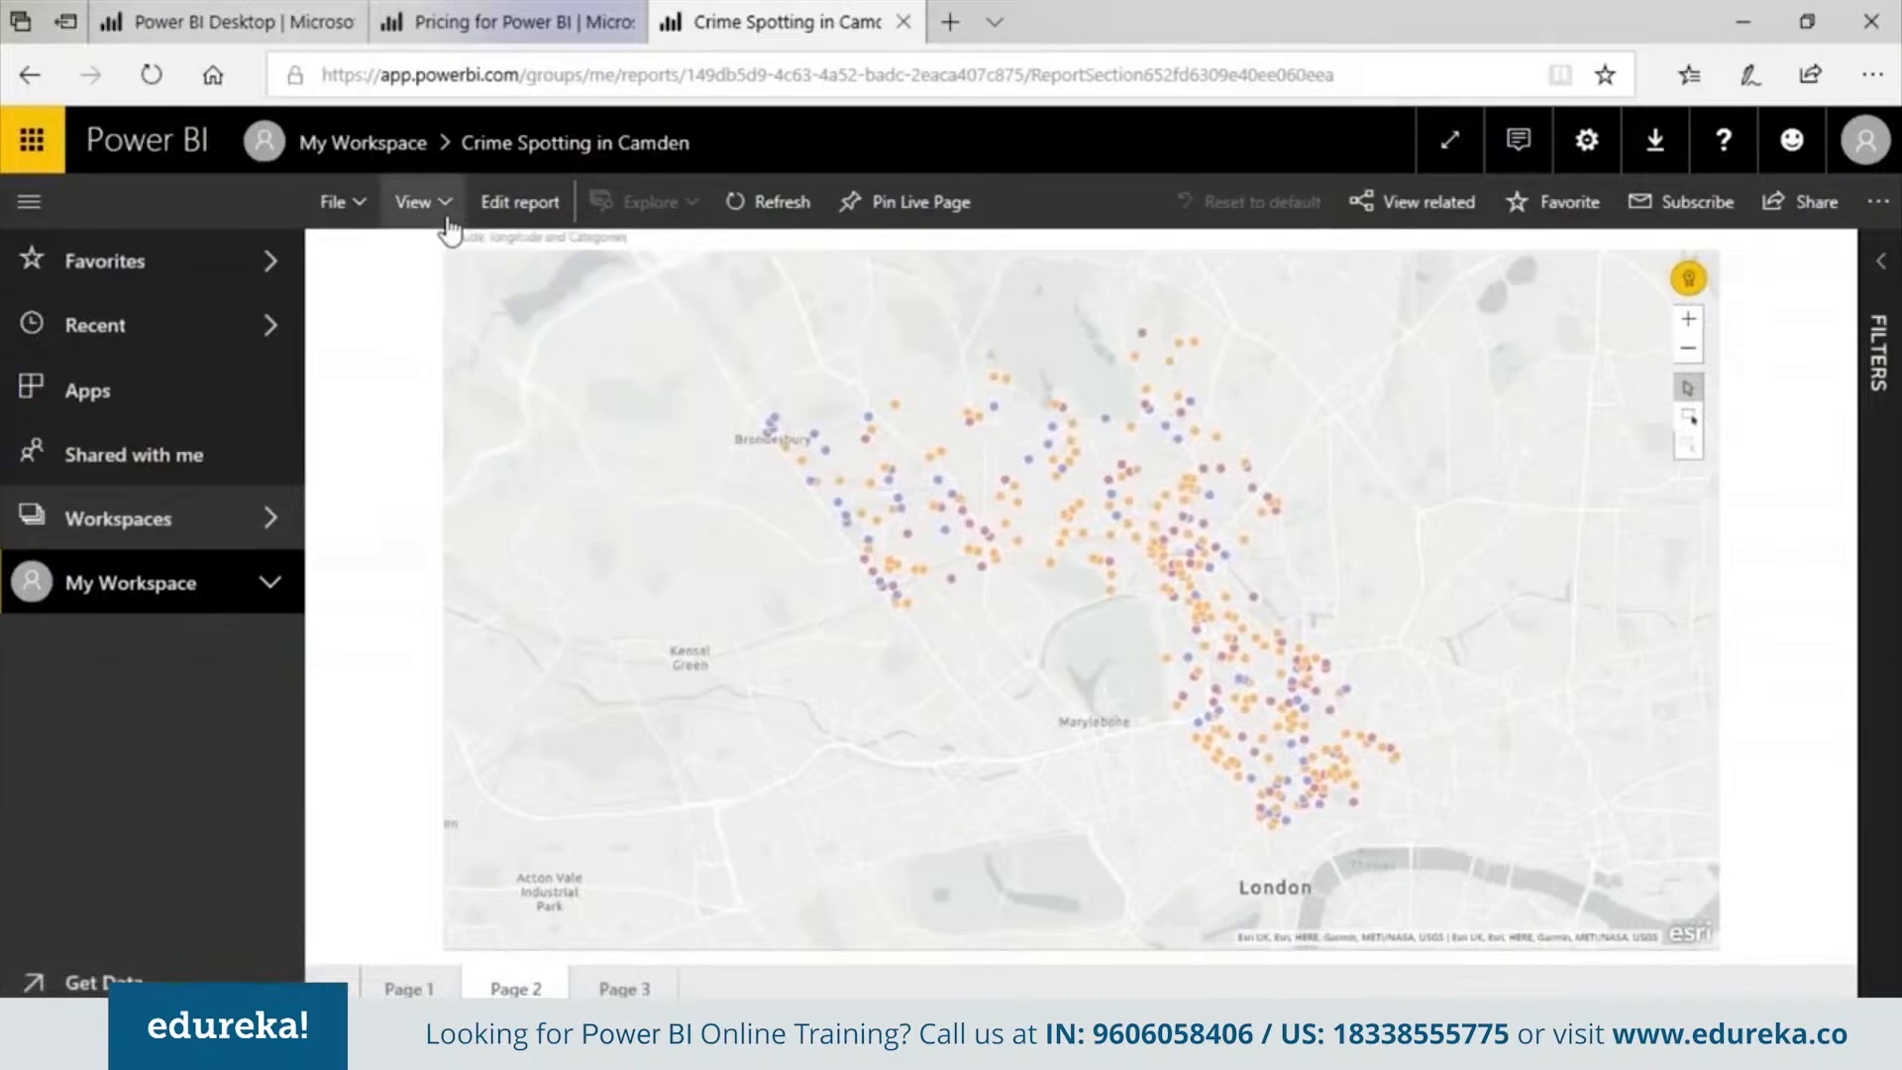
click(443, 208)
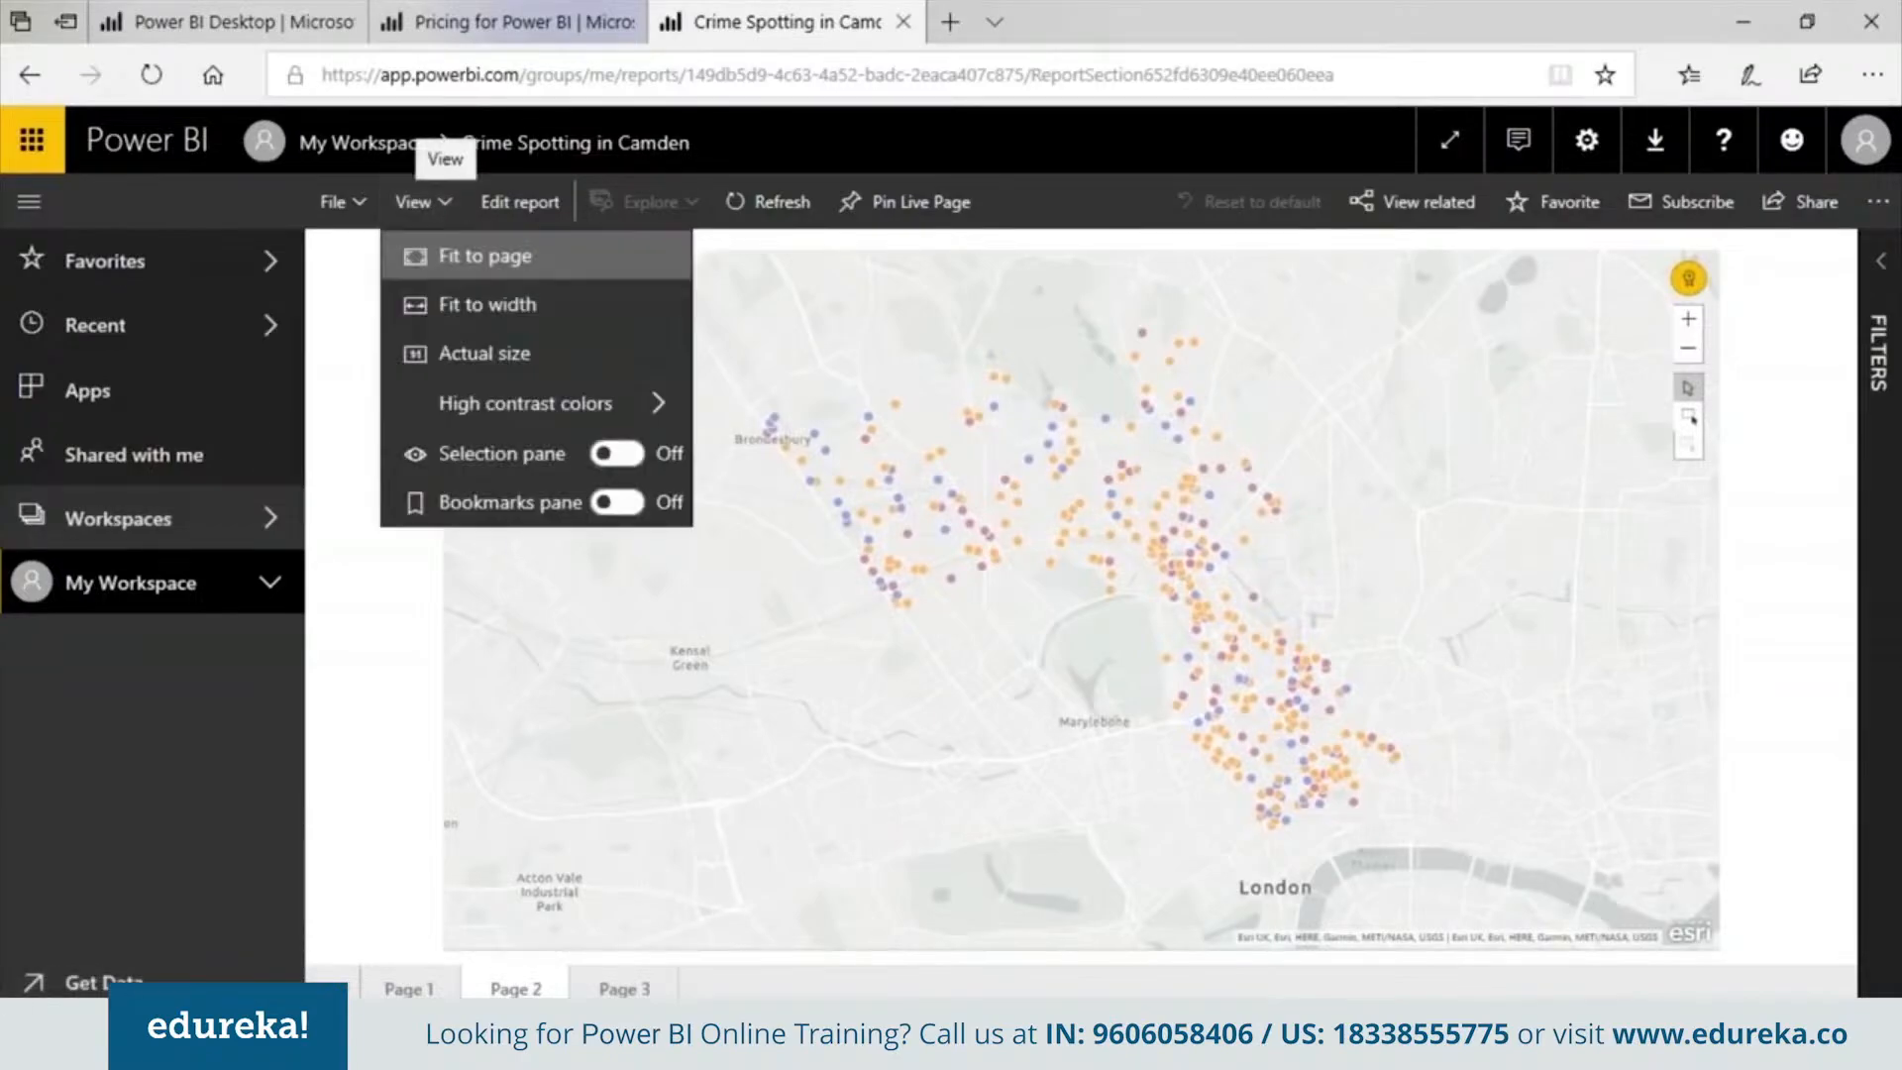
click(624, 988)
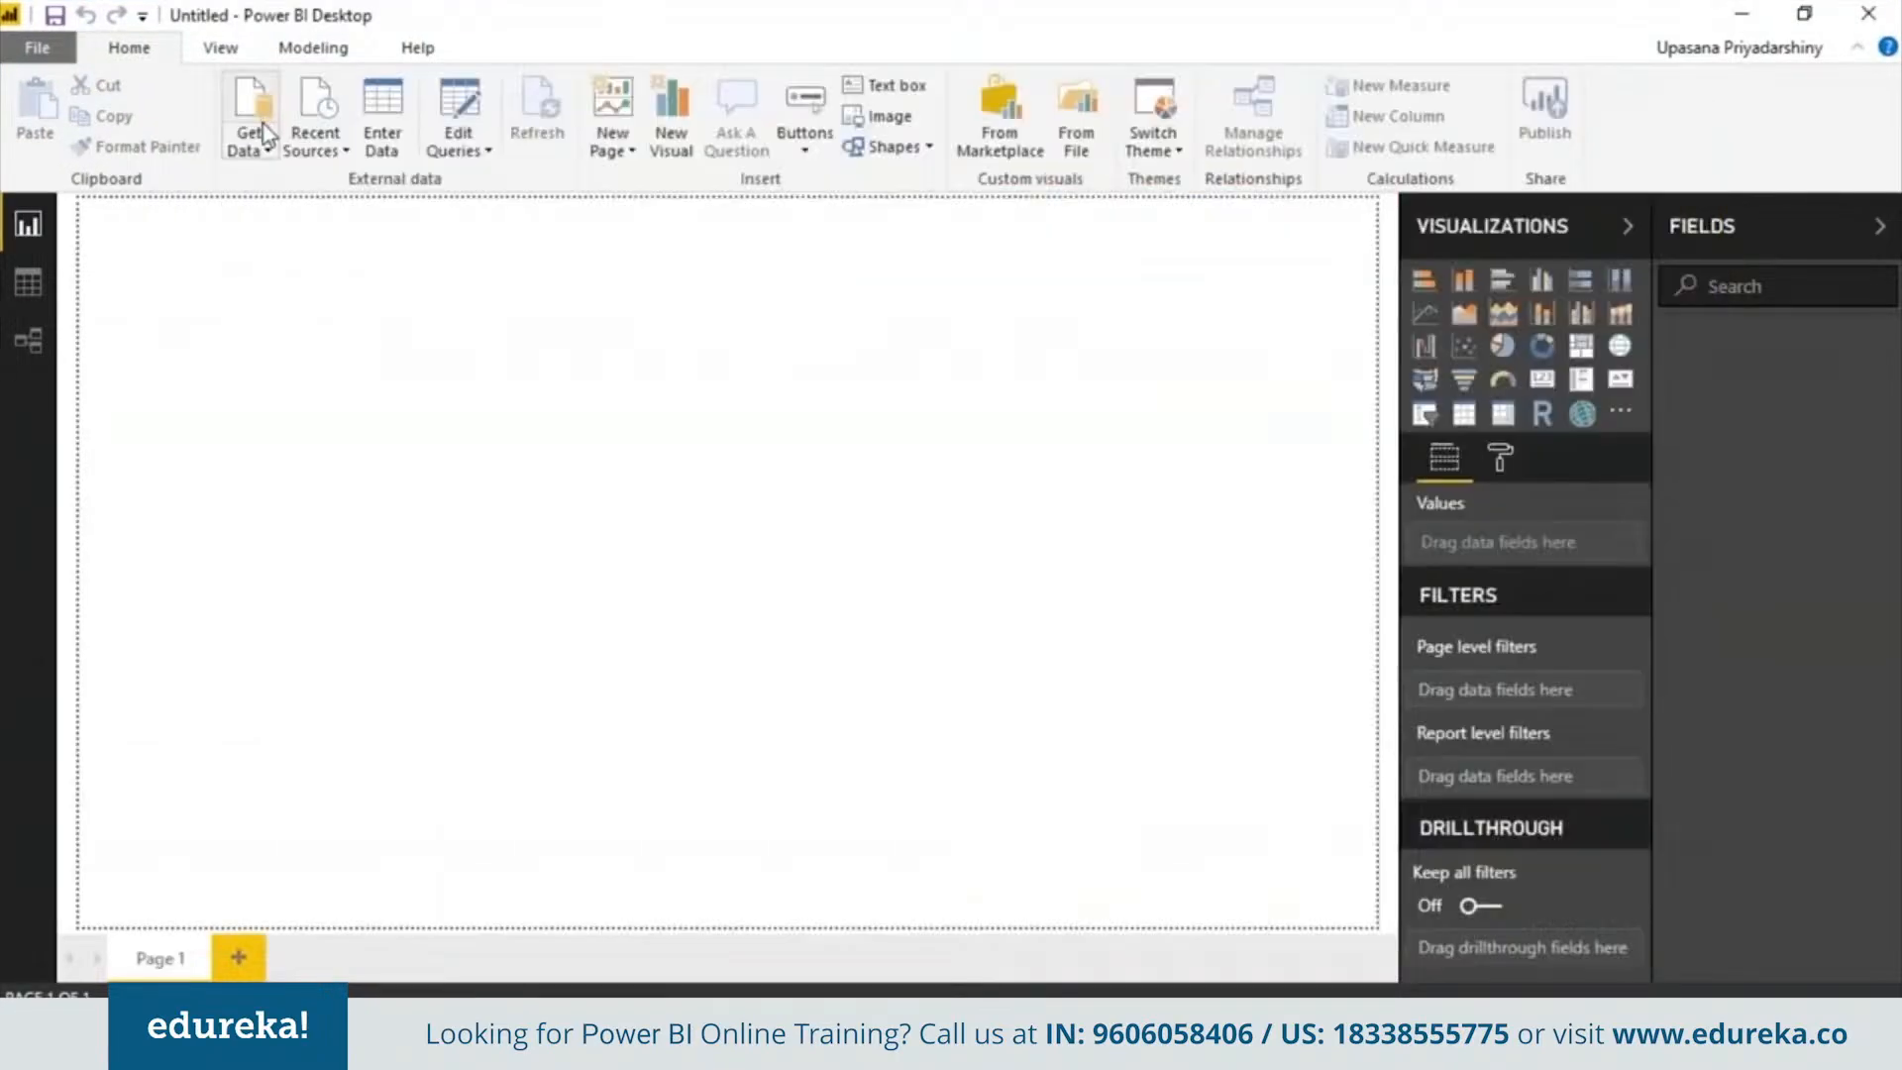
Import the Medicare_Provider_Charge_In_patient CSV file into a new report
click(265, 150)
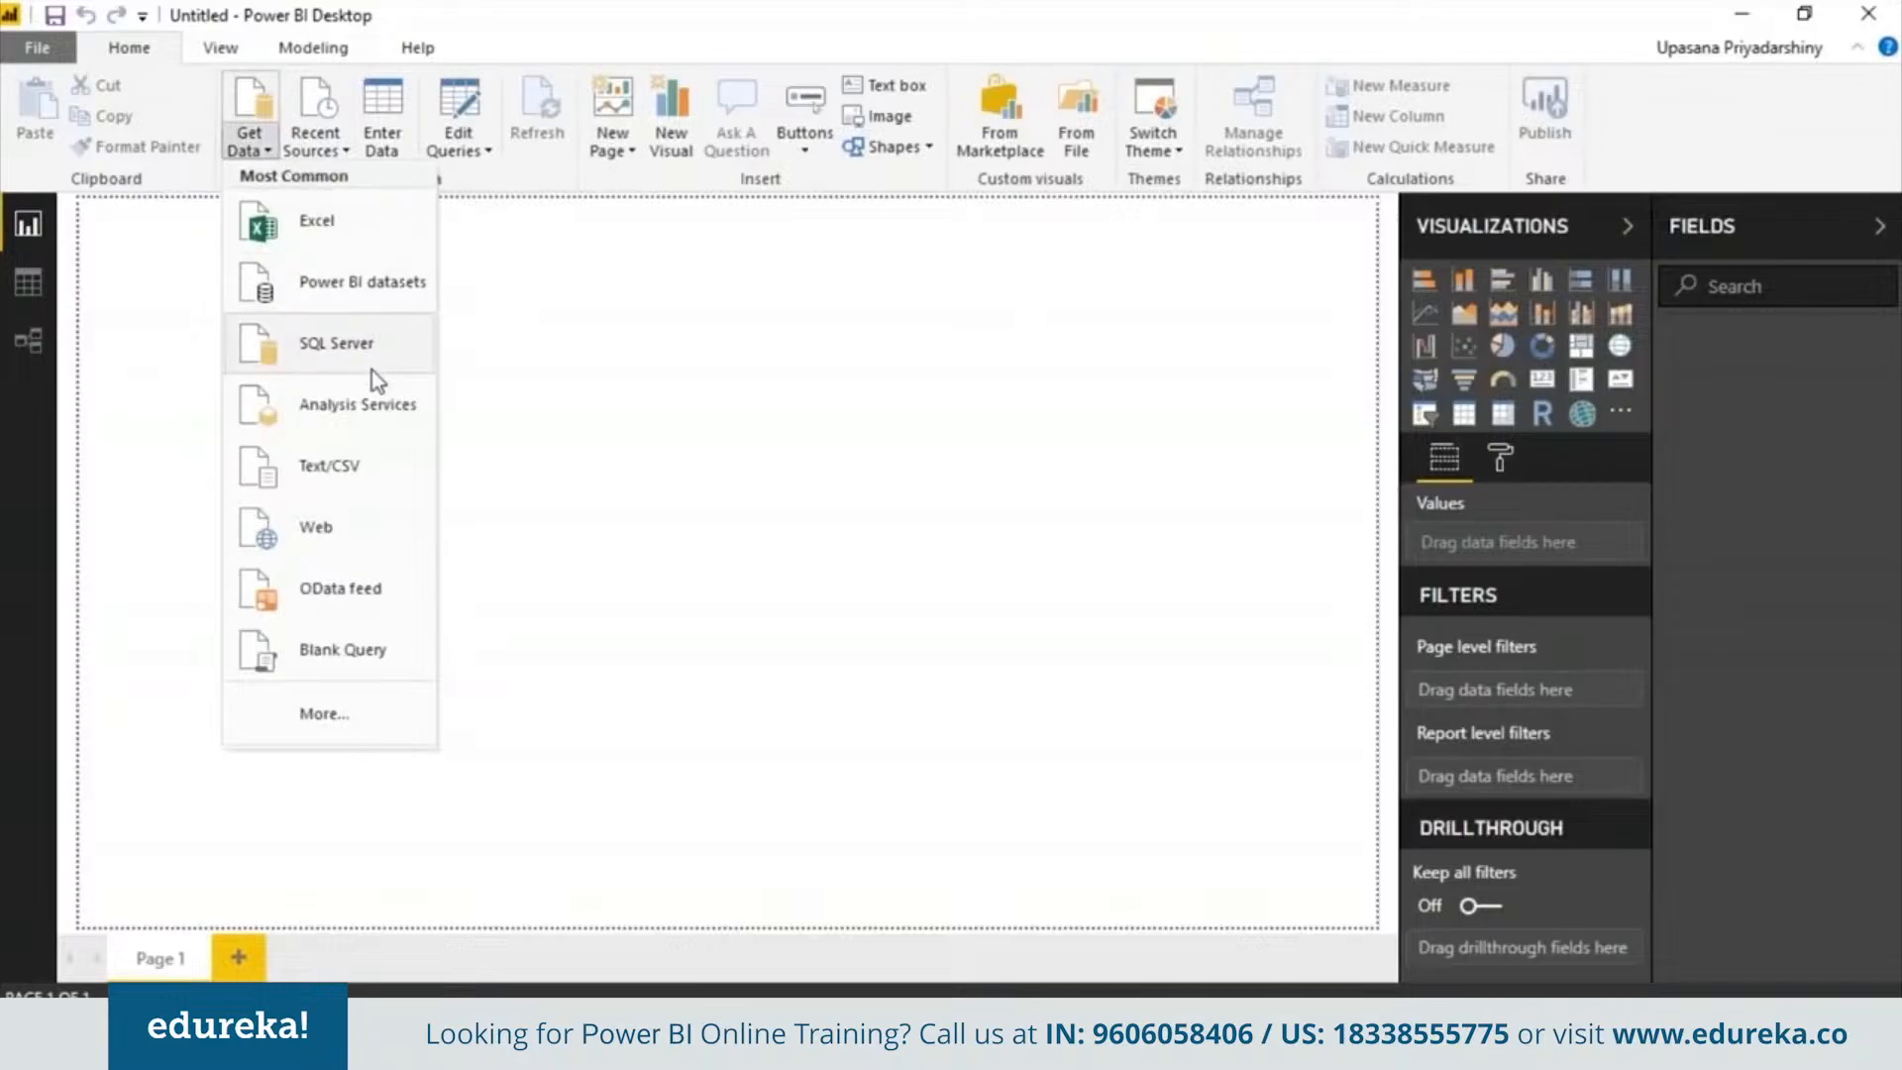
click(359, 477)
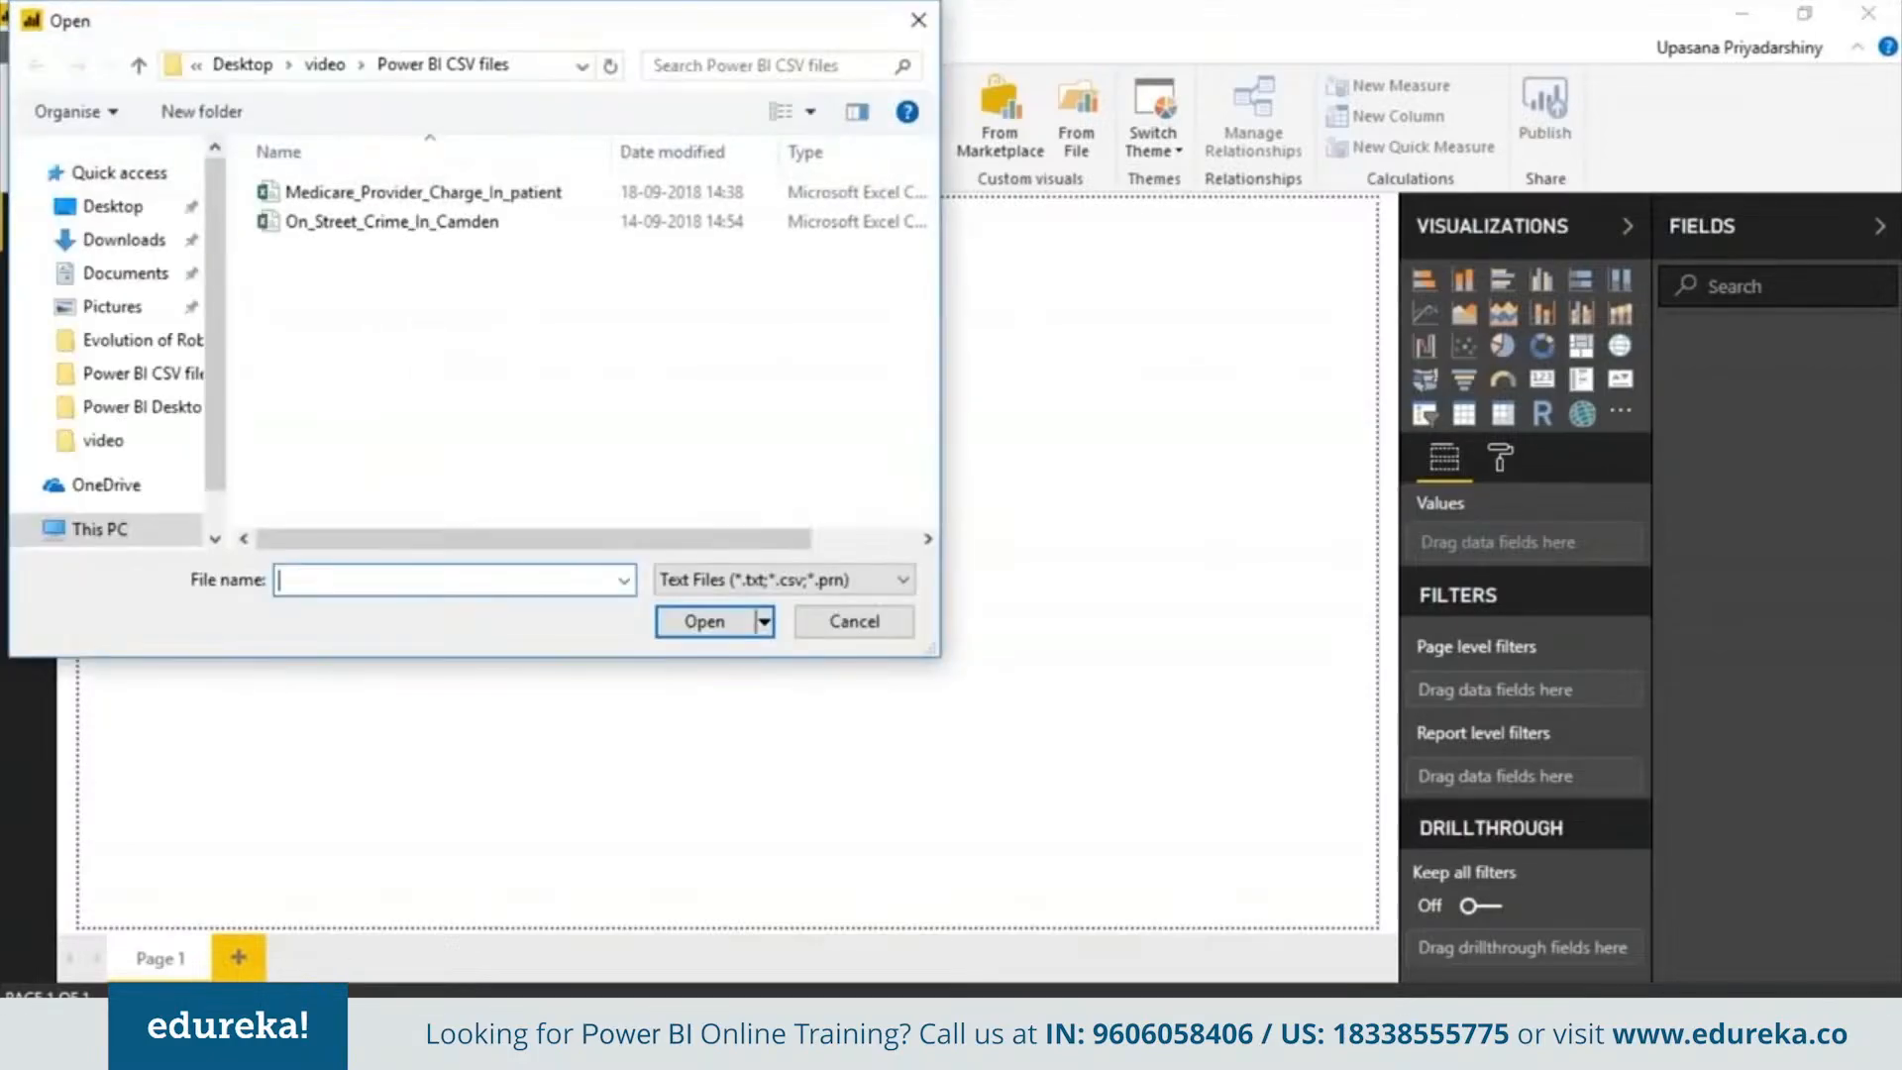
double_click(525, 192)
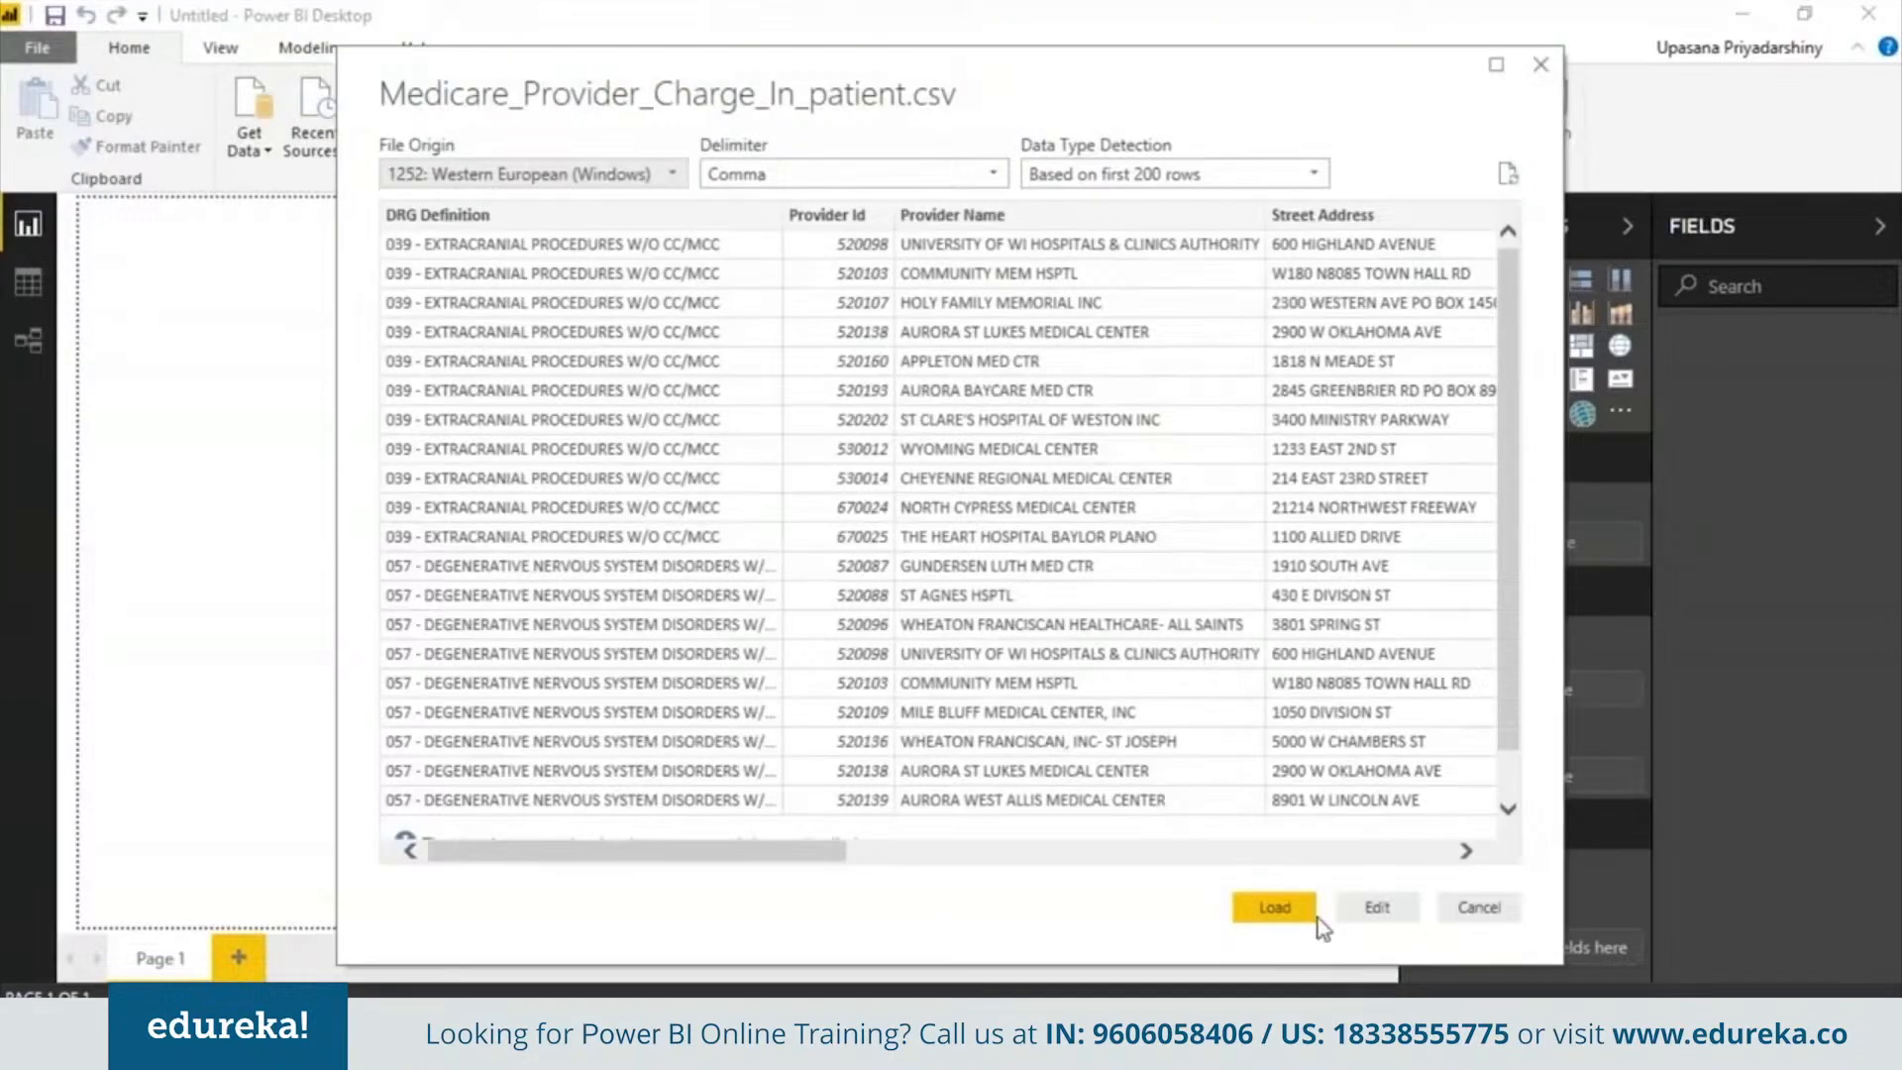
click(1278, 906)
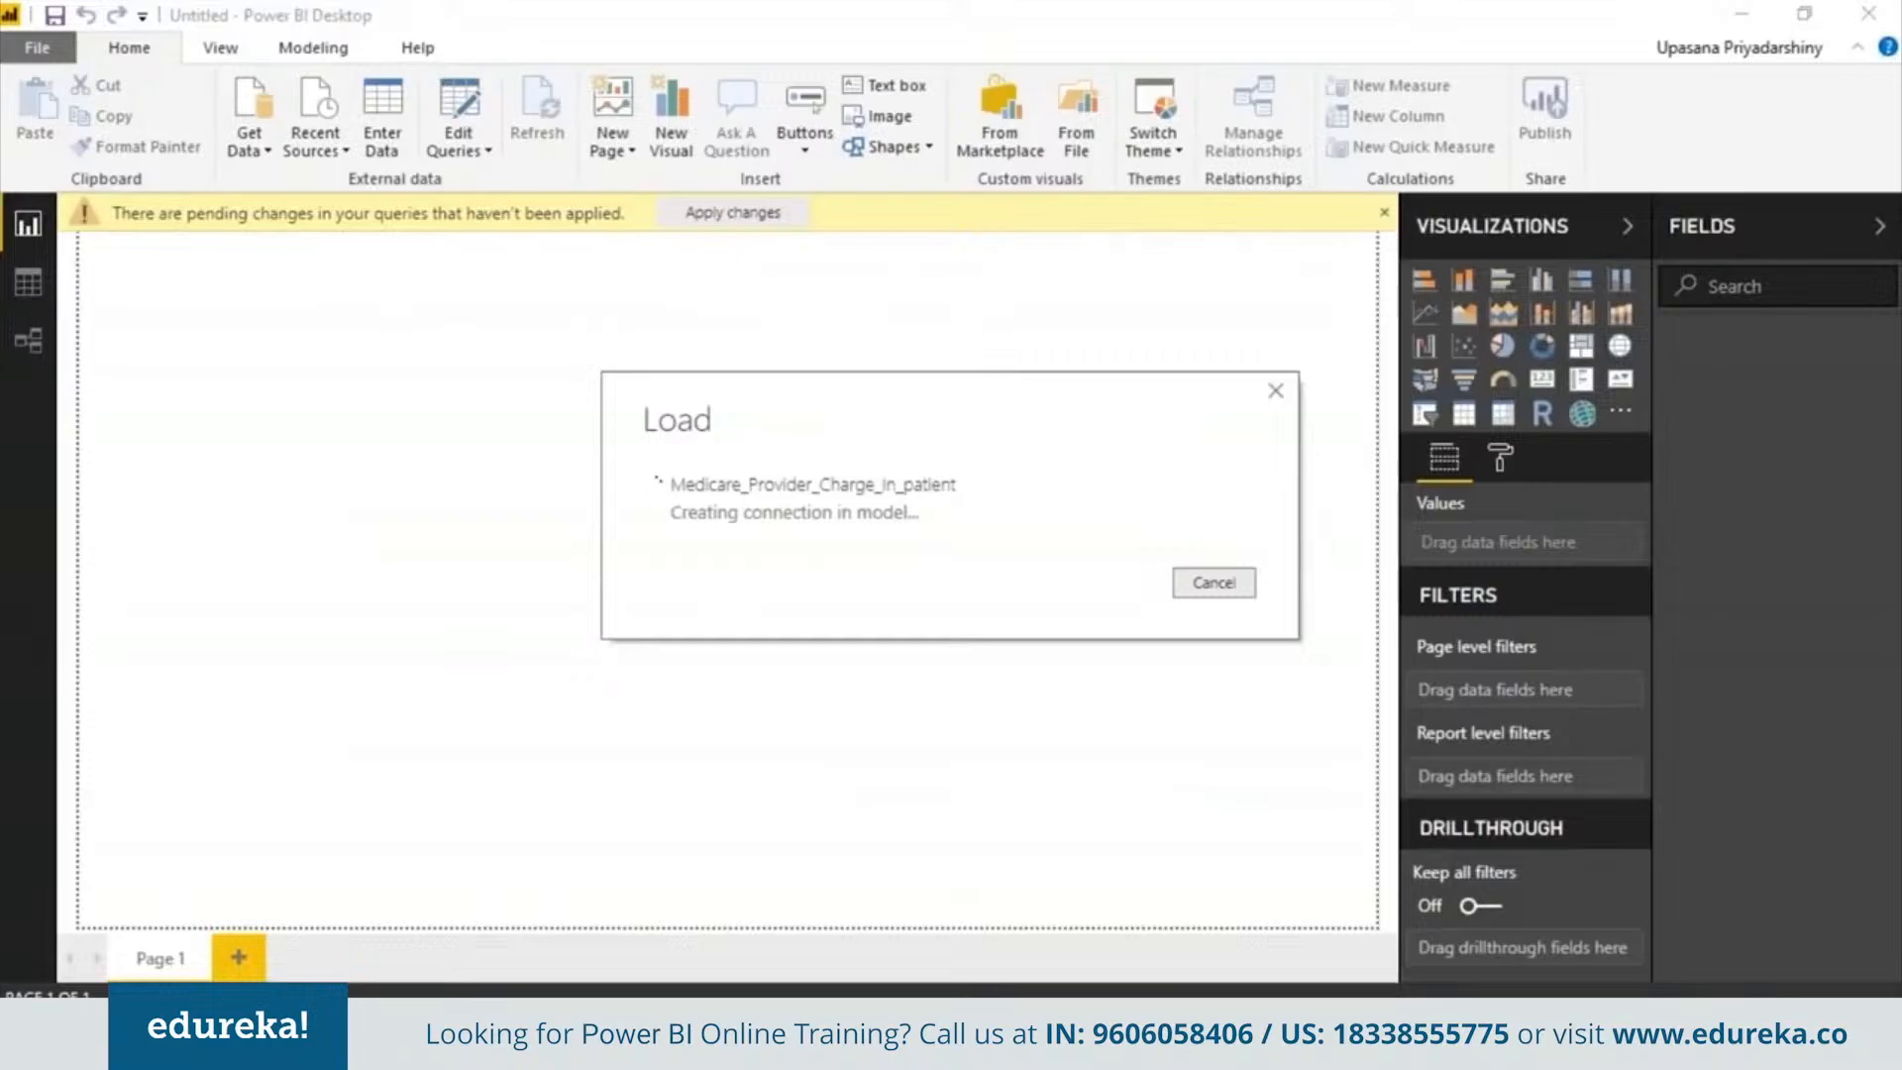
Open the data view and scroll through the Medicare table's columns
click(28, 284)
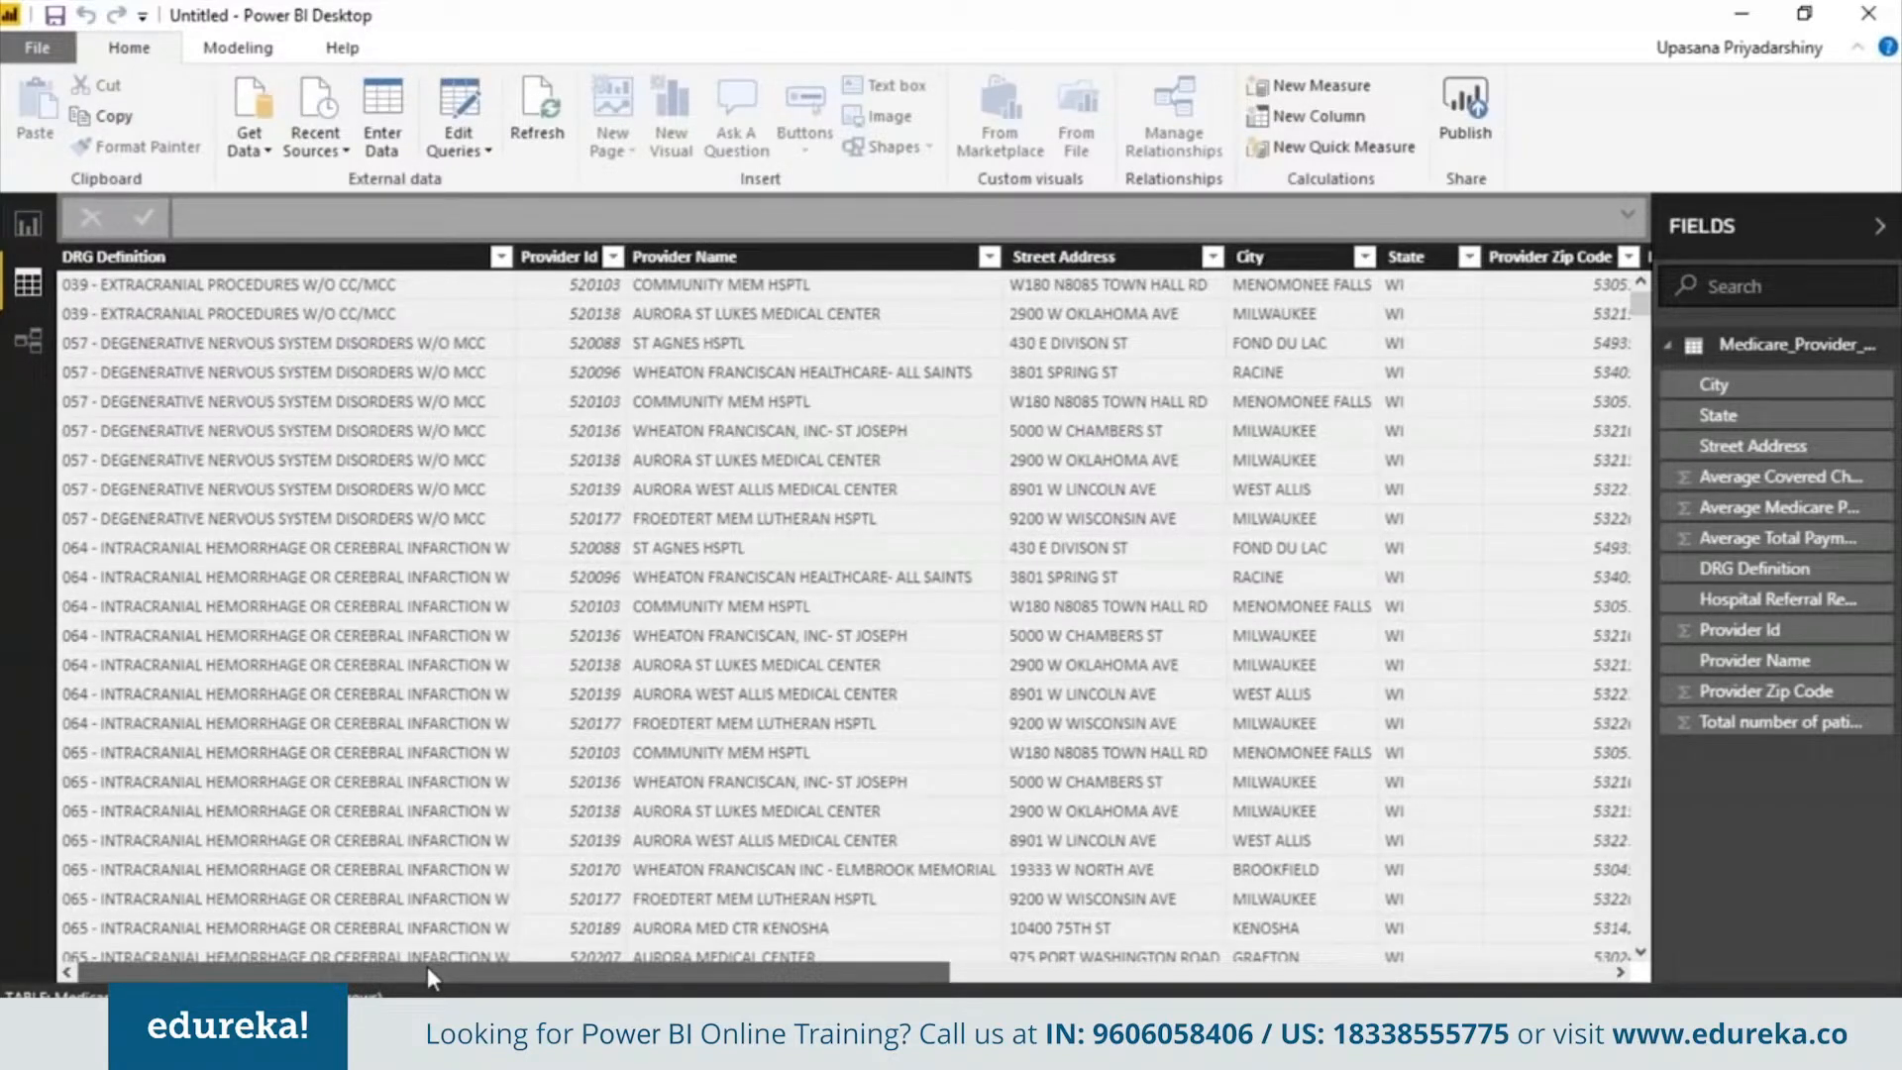
drag(426, 976, 1084, 976)
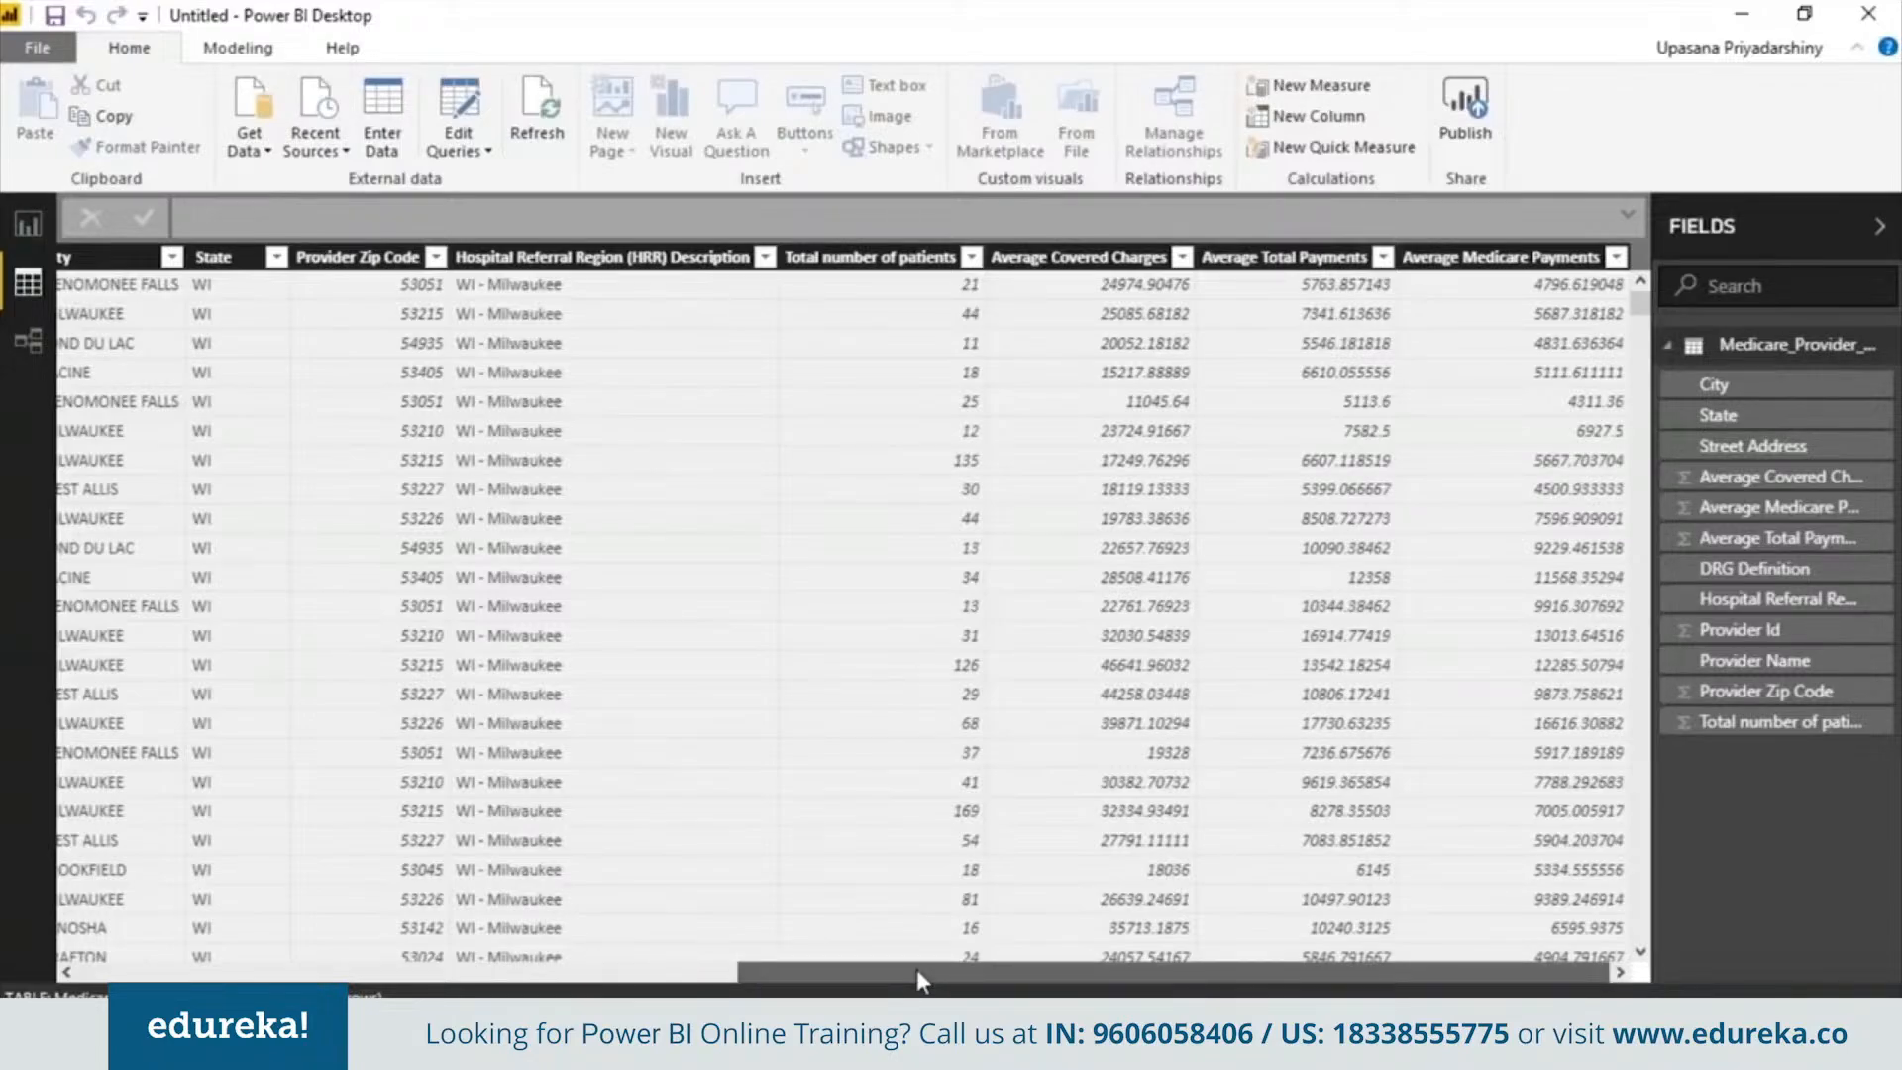
drag(883, 969, 38, 939)
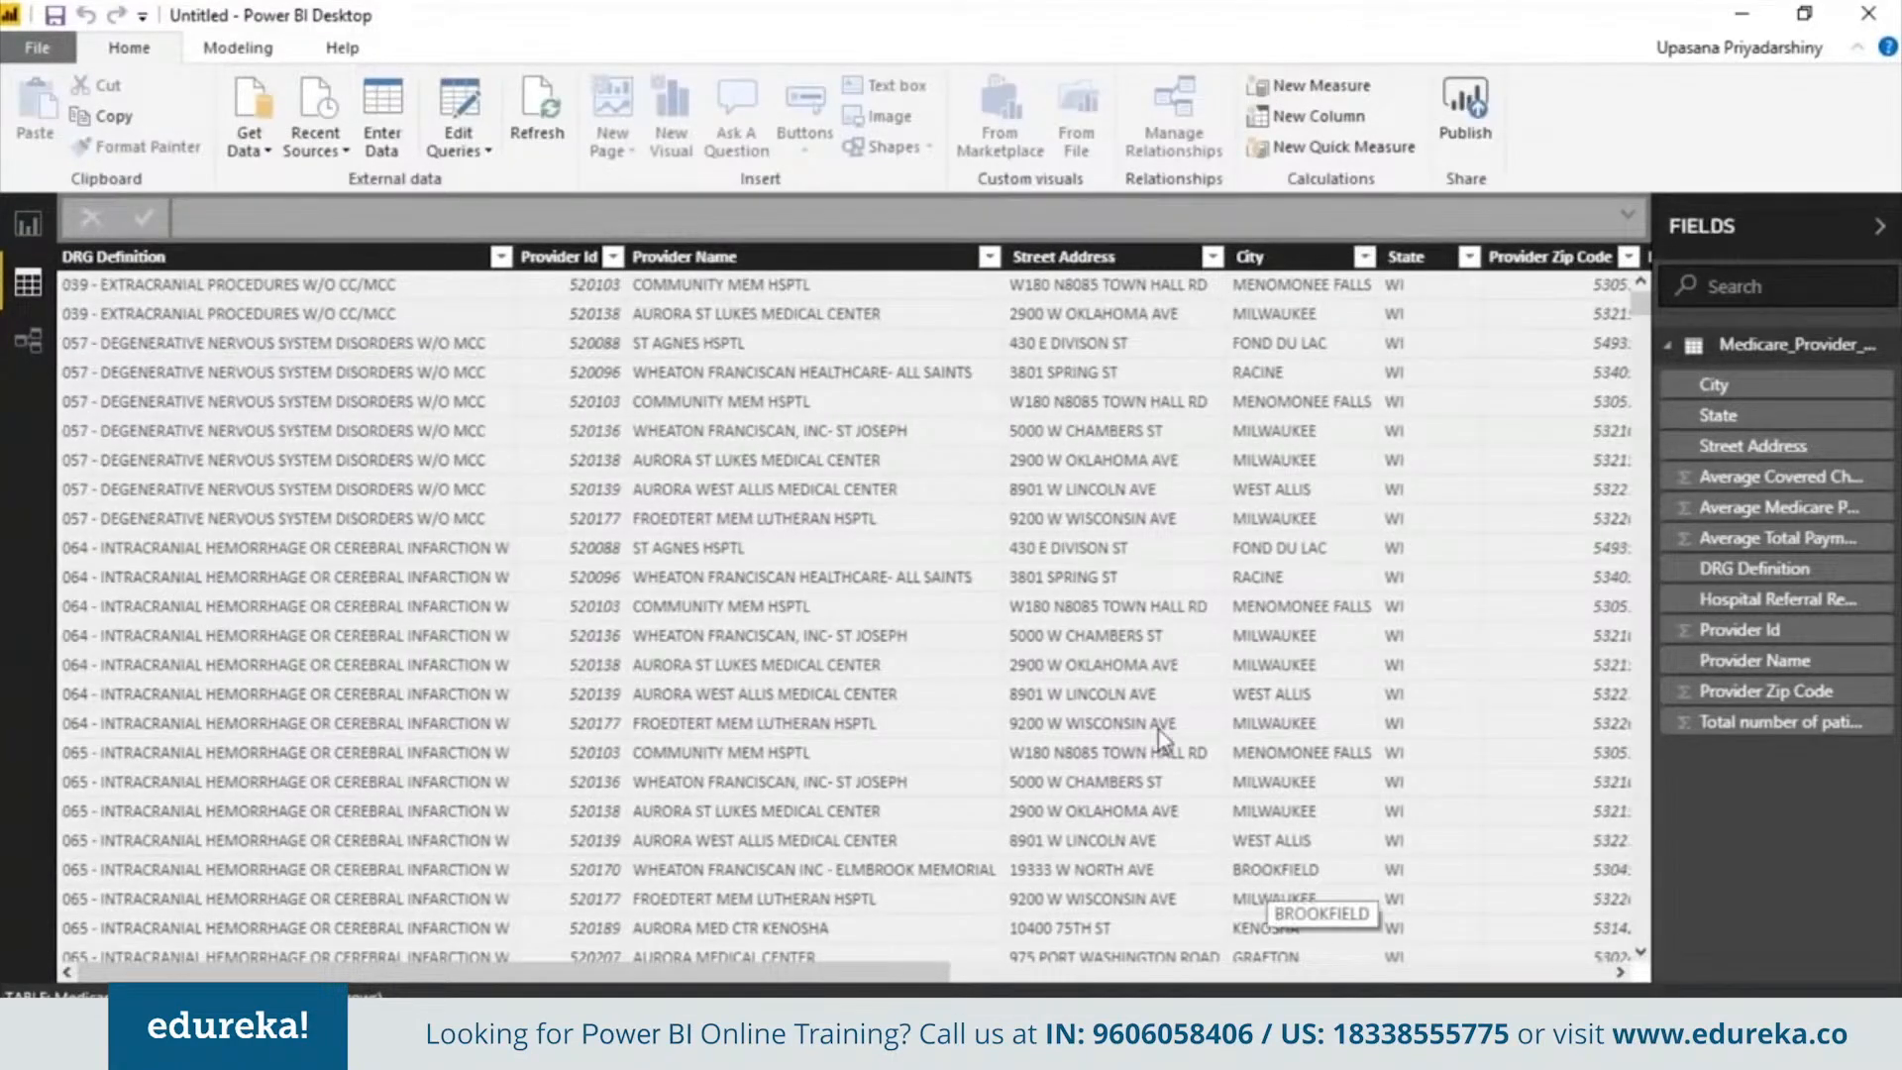
Sort Provider Zip Code descending and set its data category to Postal Code
click(1629, 258)
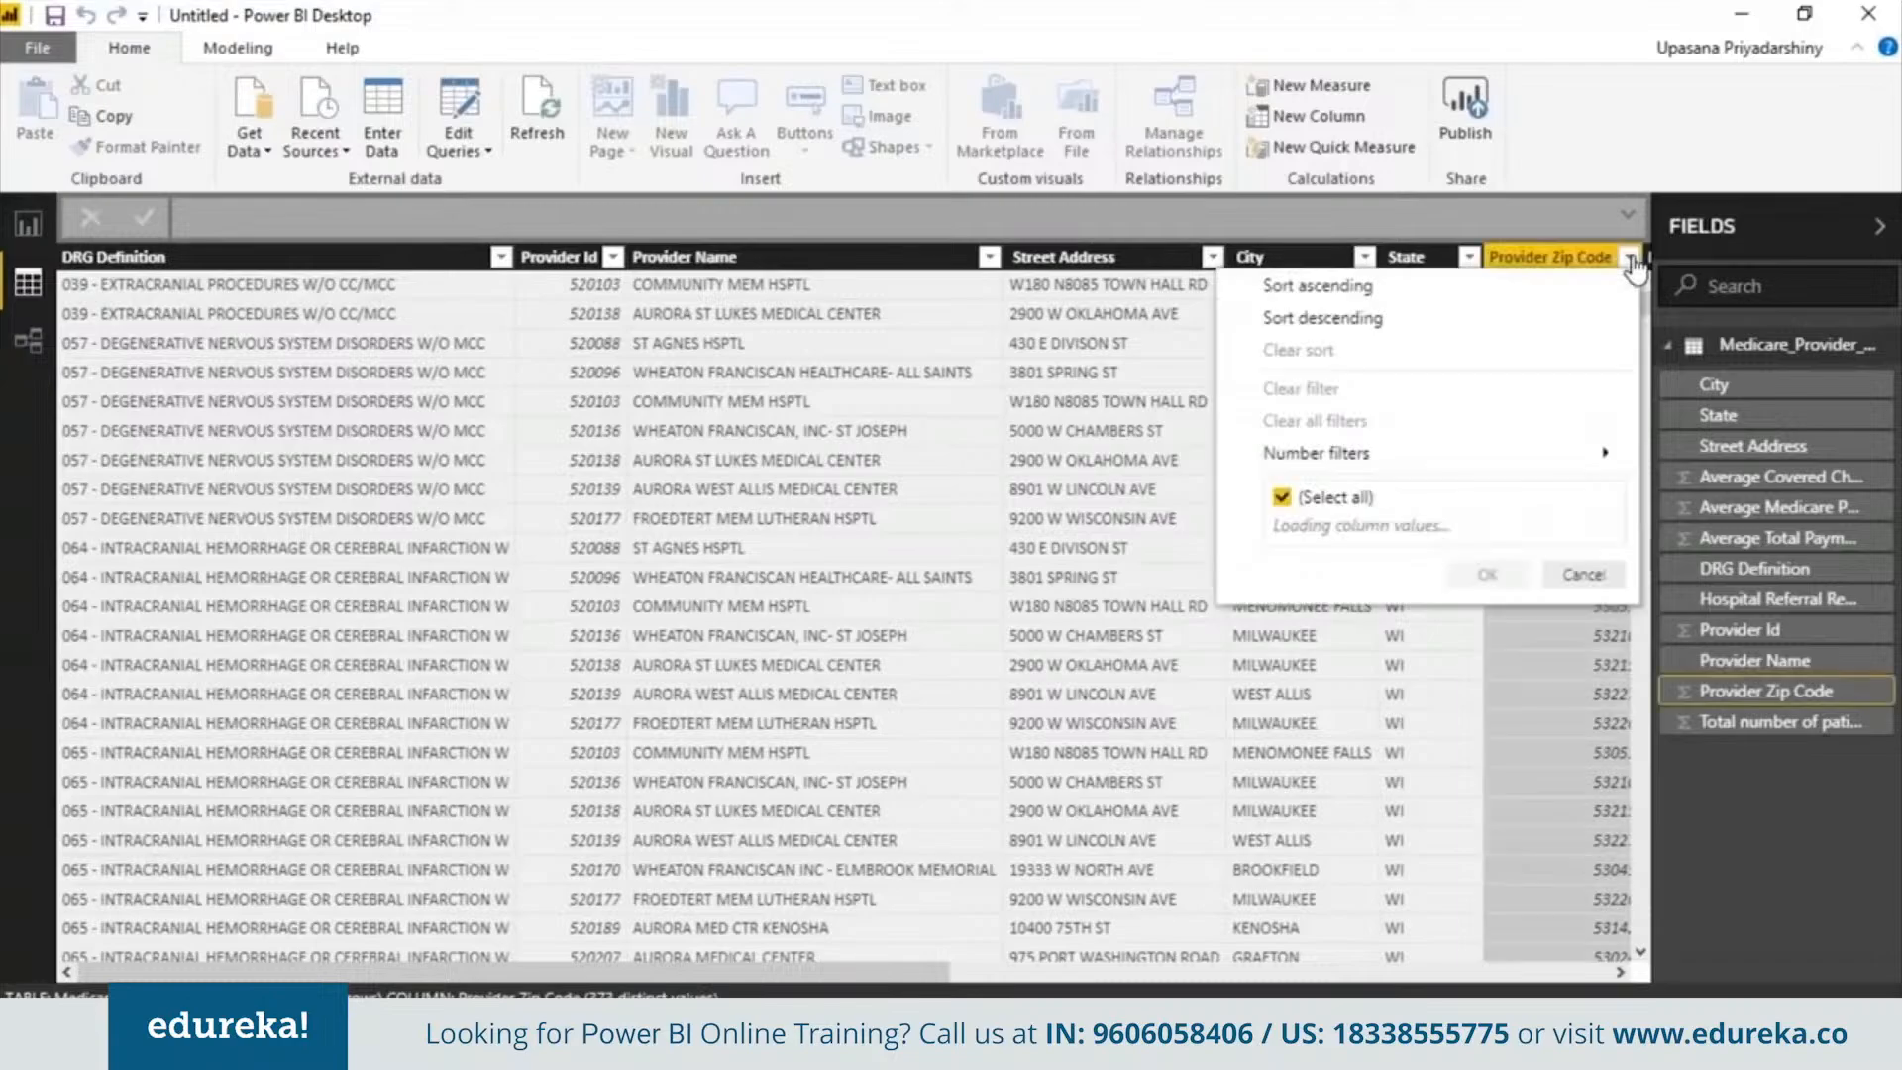
click(1565, 246)
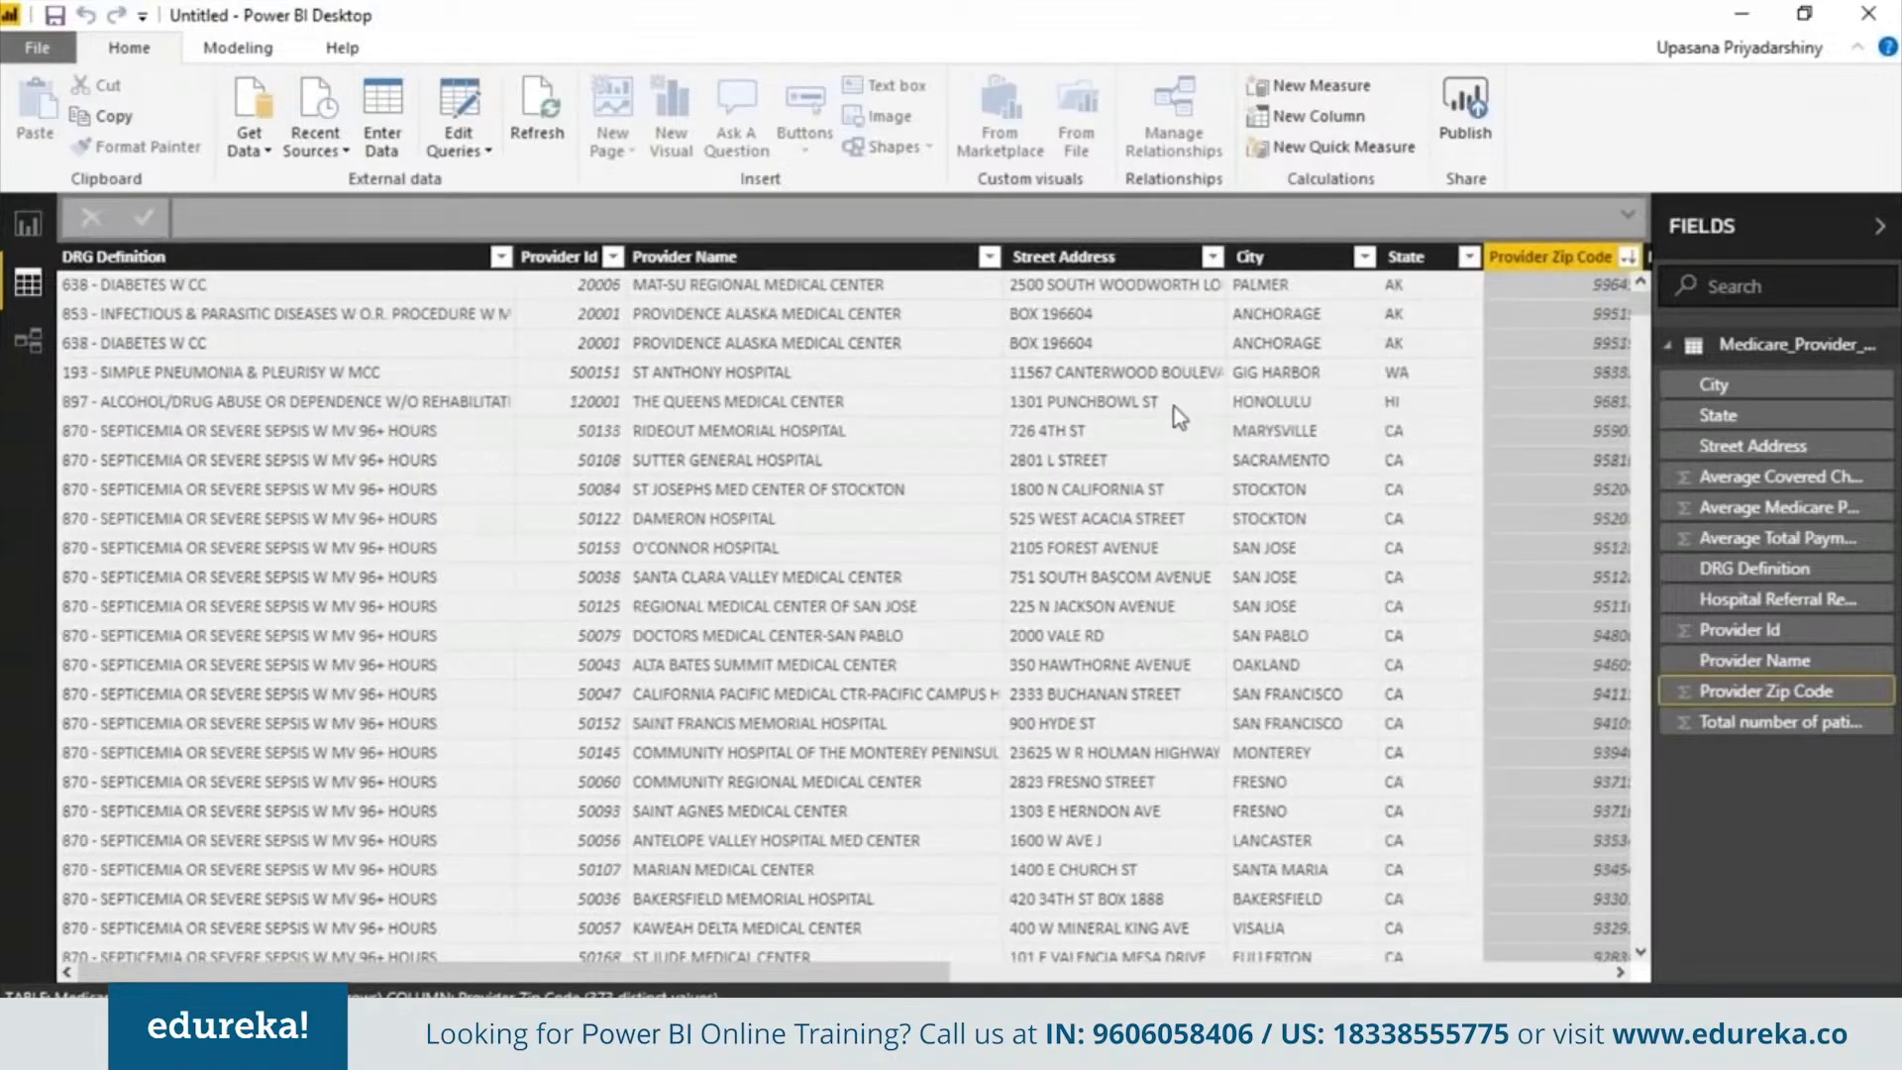
click(917, 116)
click(893, 425)
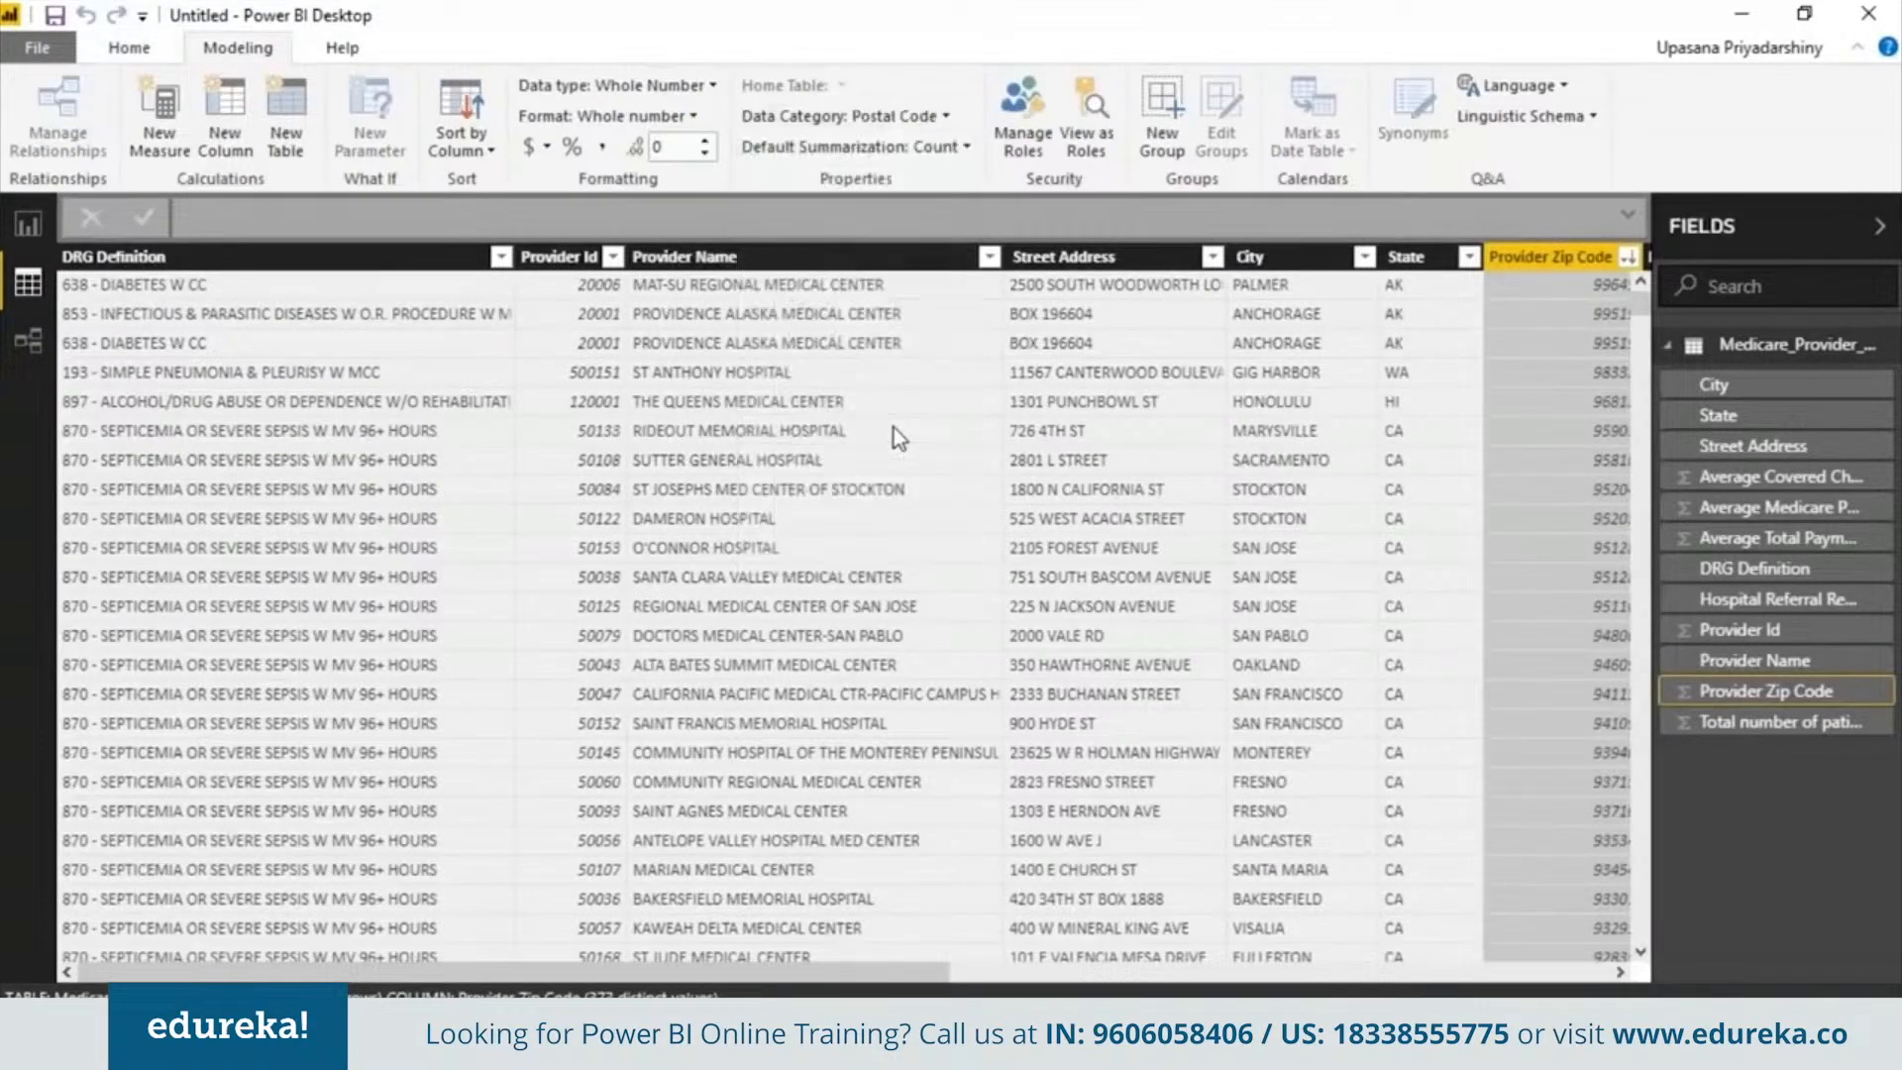
Set the data categories of State, City and Street Address to State or Province, City and Address
click(1407, 256)
click(959, 116)
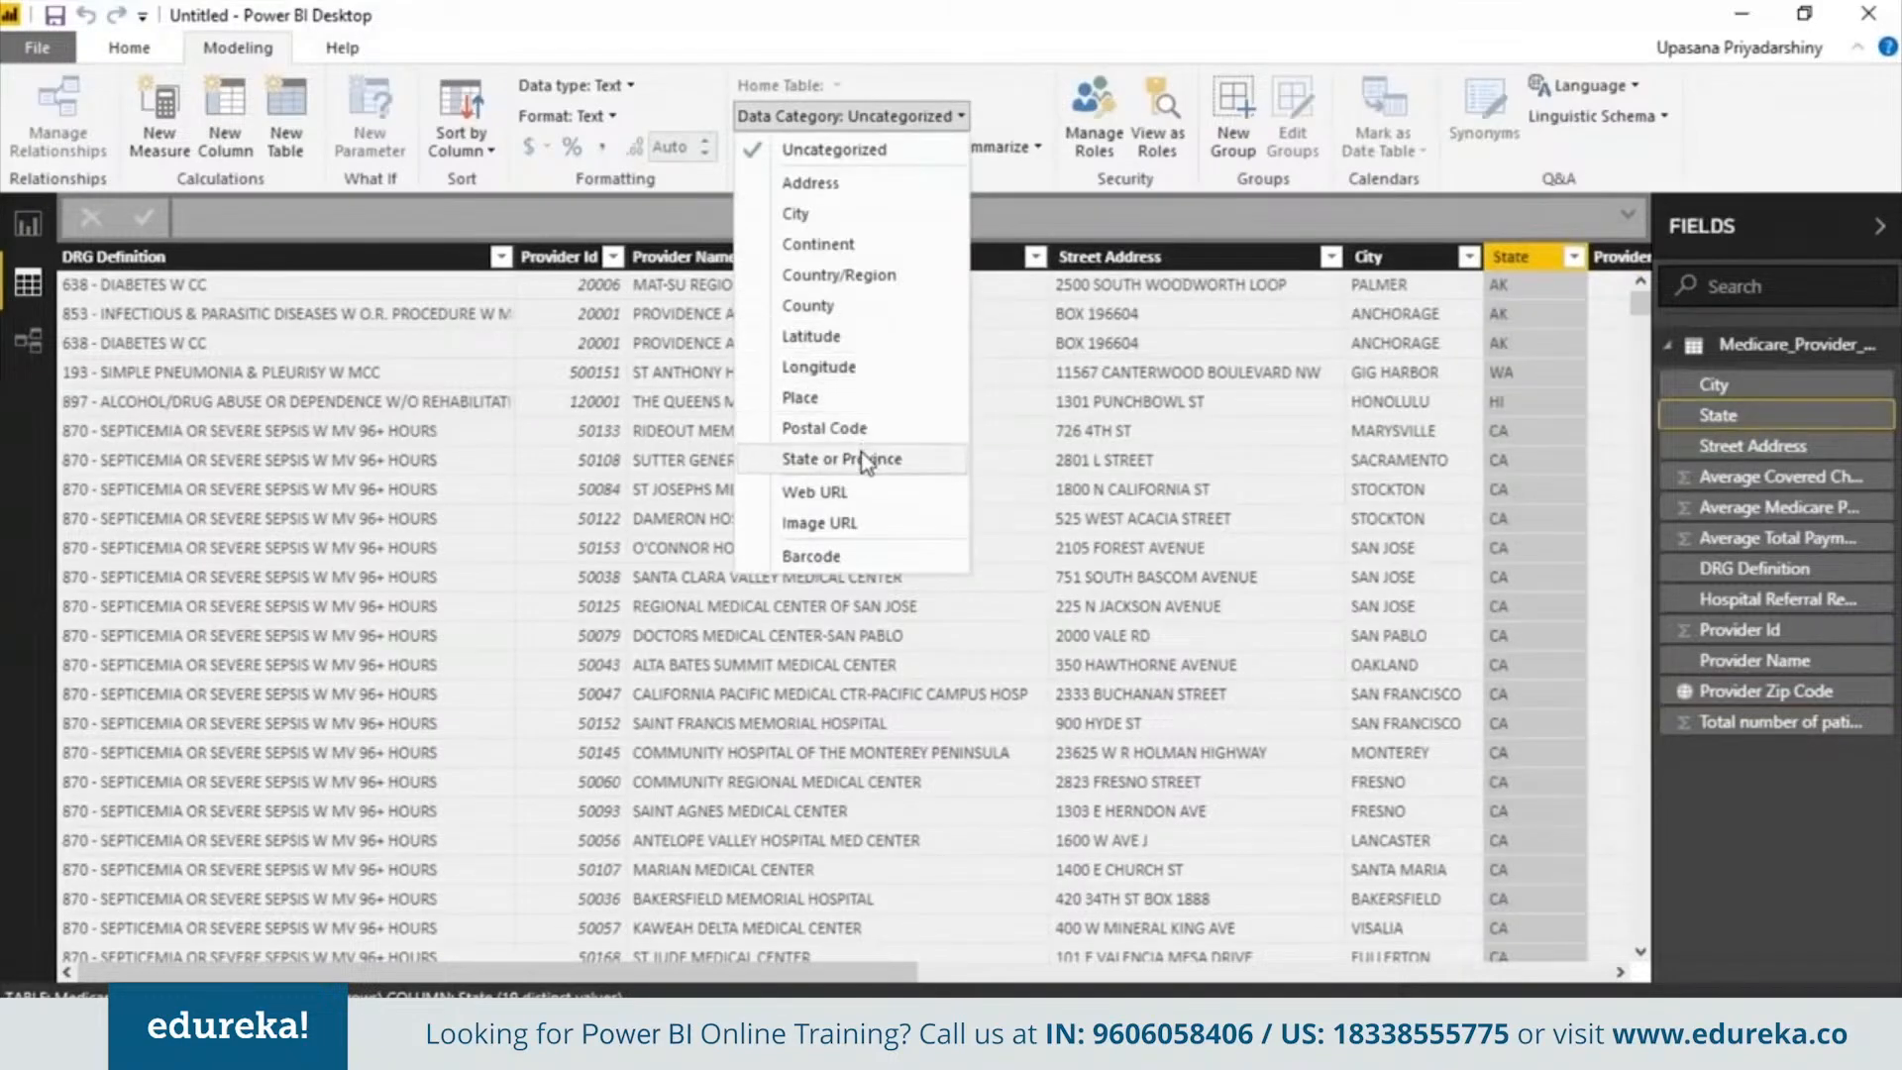
click(872, 458)
click(1382, 257)
click(916, 117)
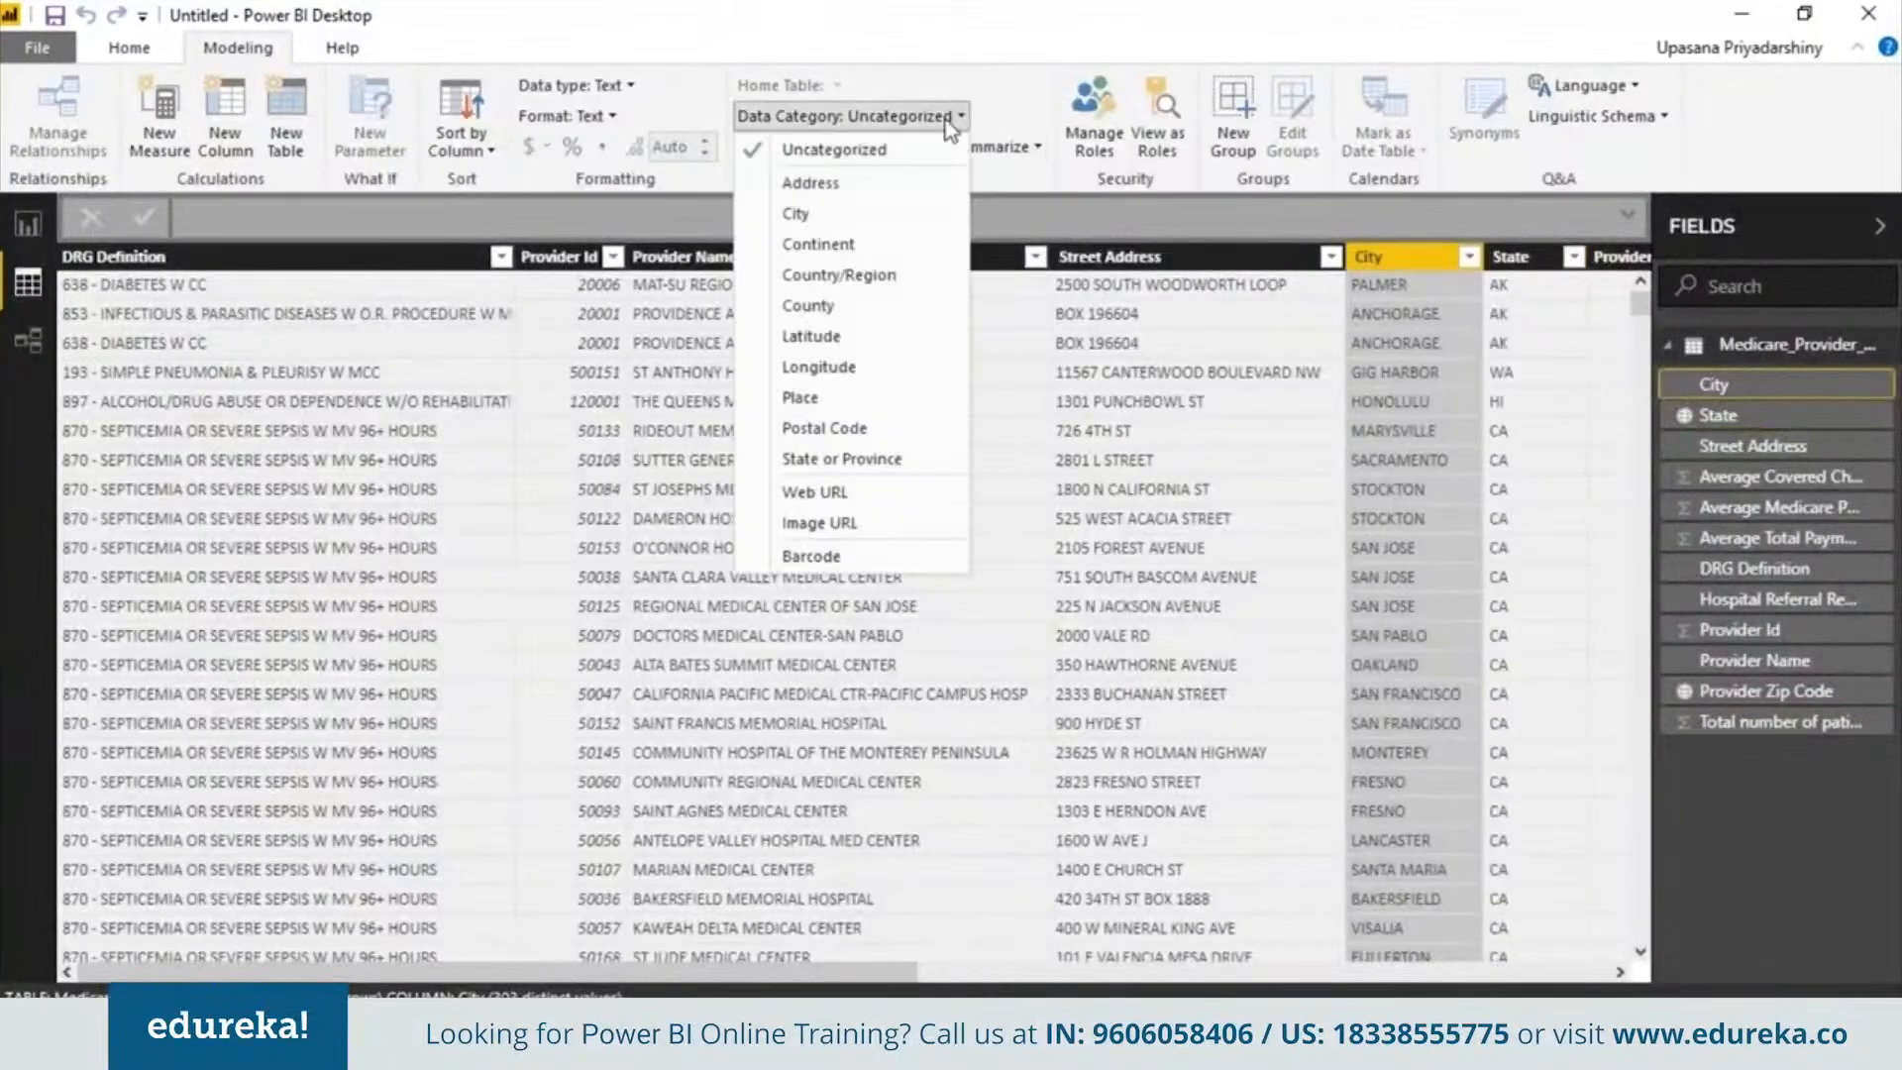
click(904, 215)
click(1139, 258)
click(919, 117)
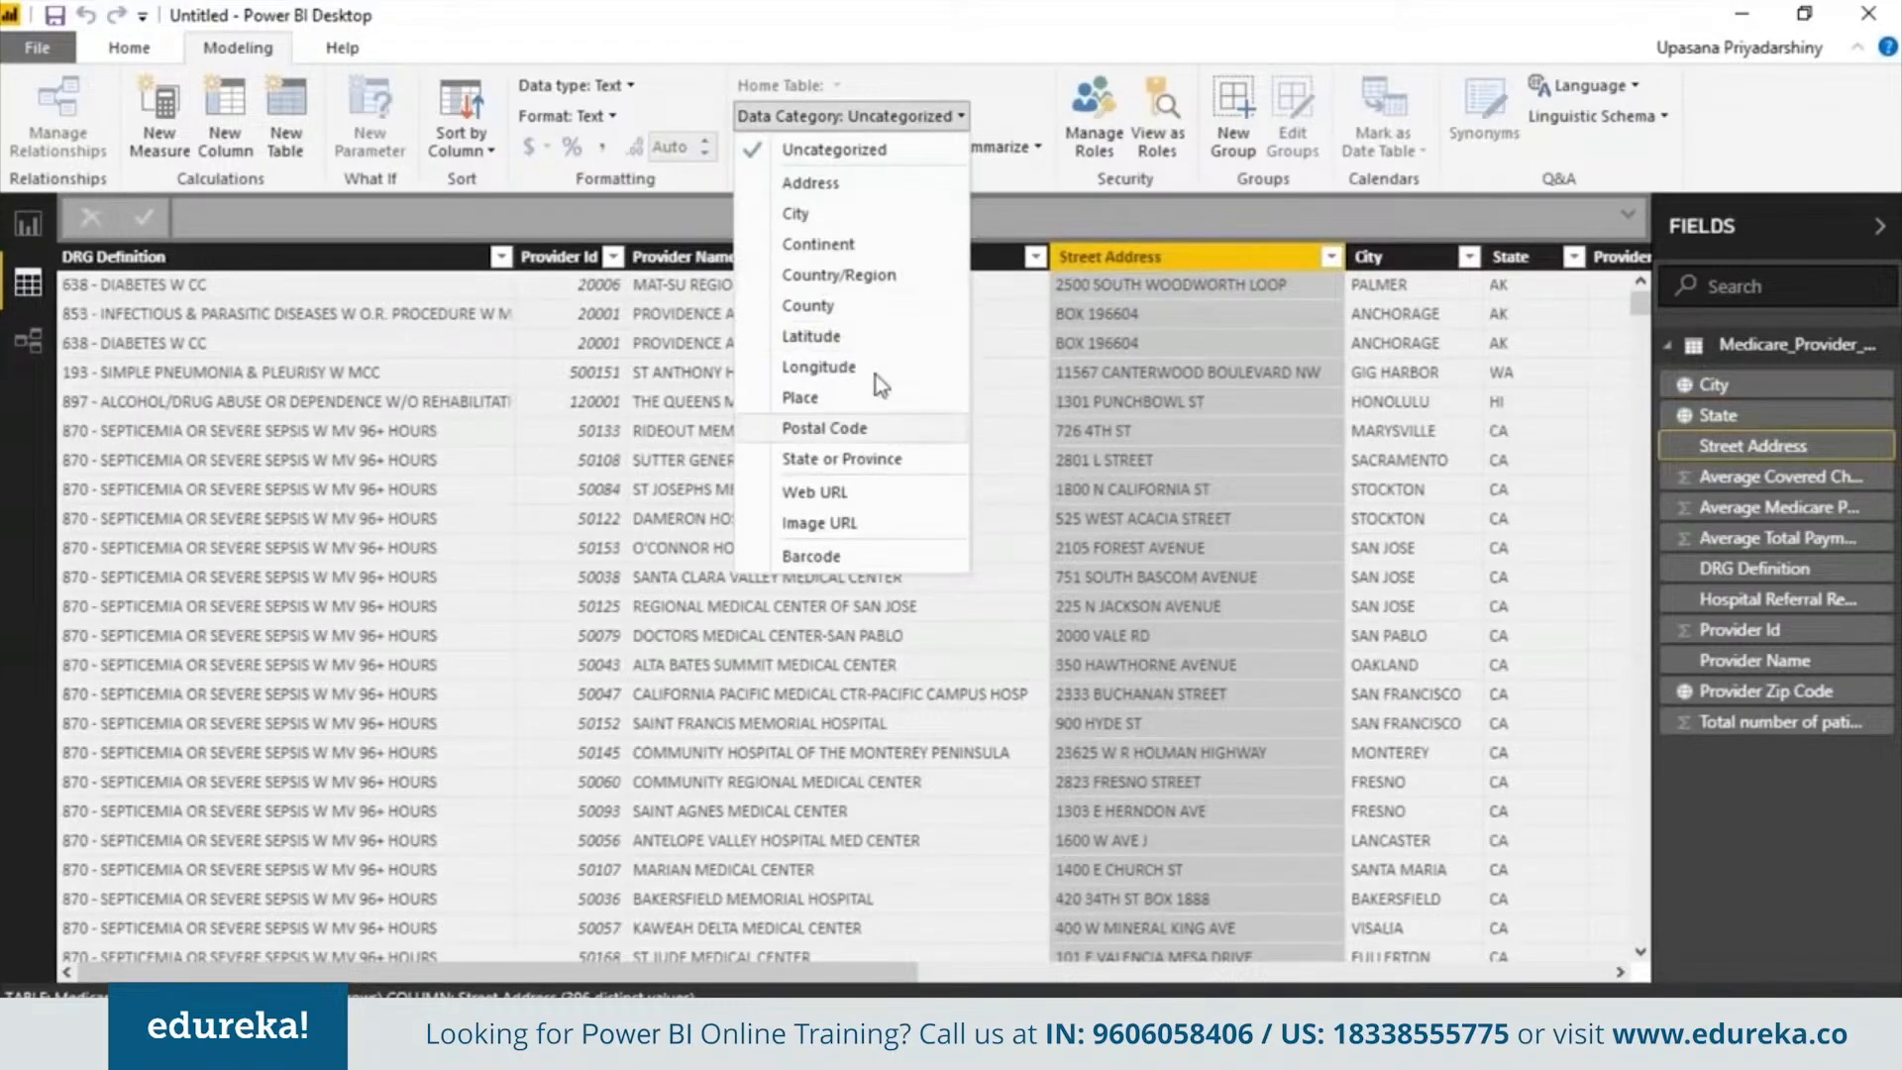
click(848, 182)
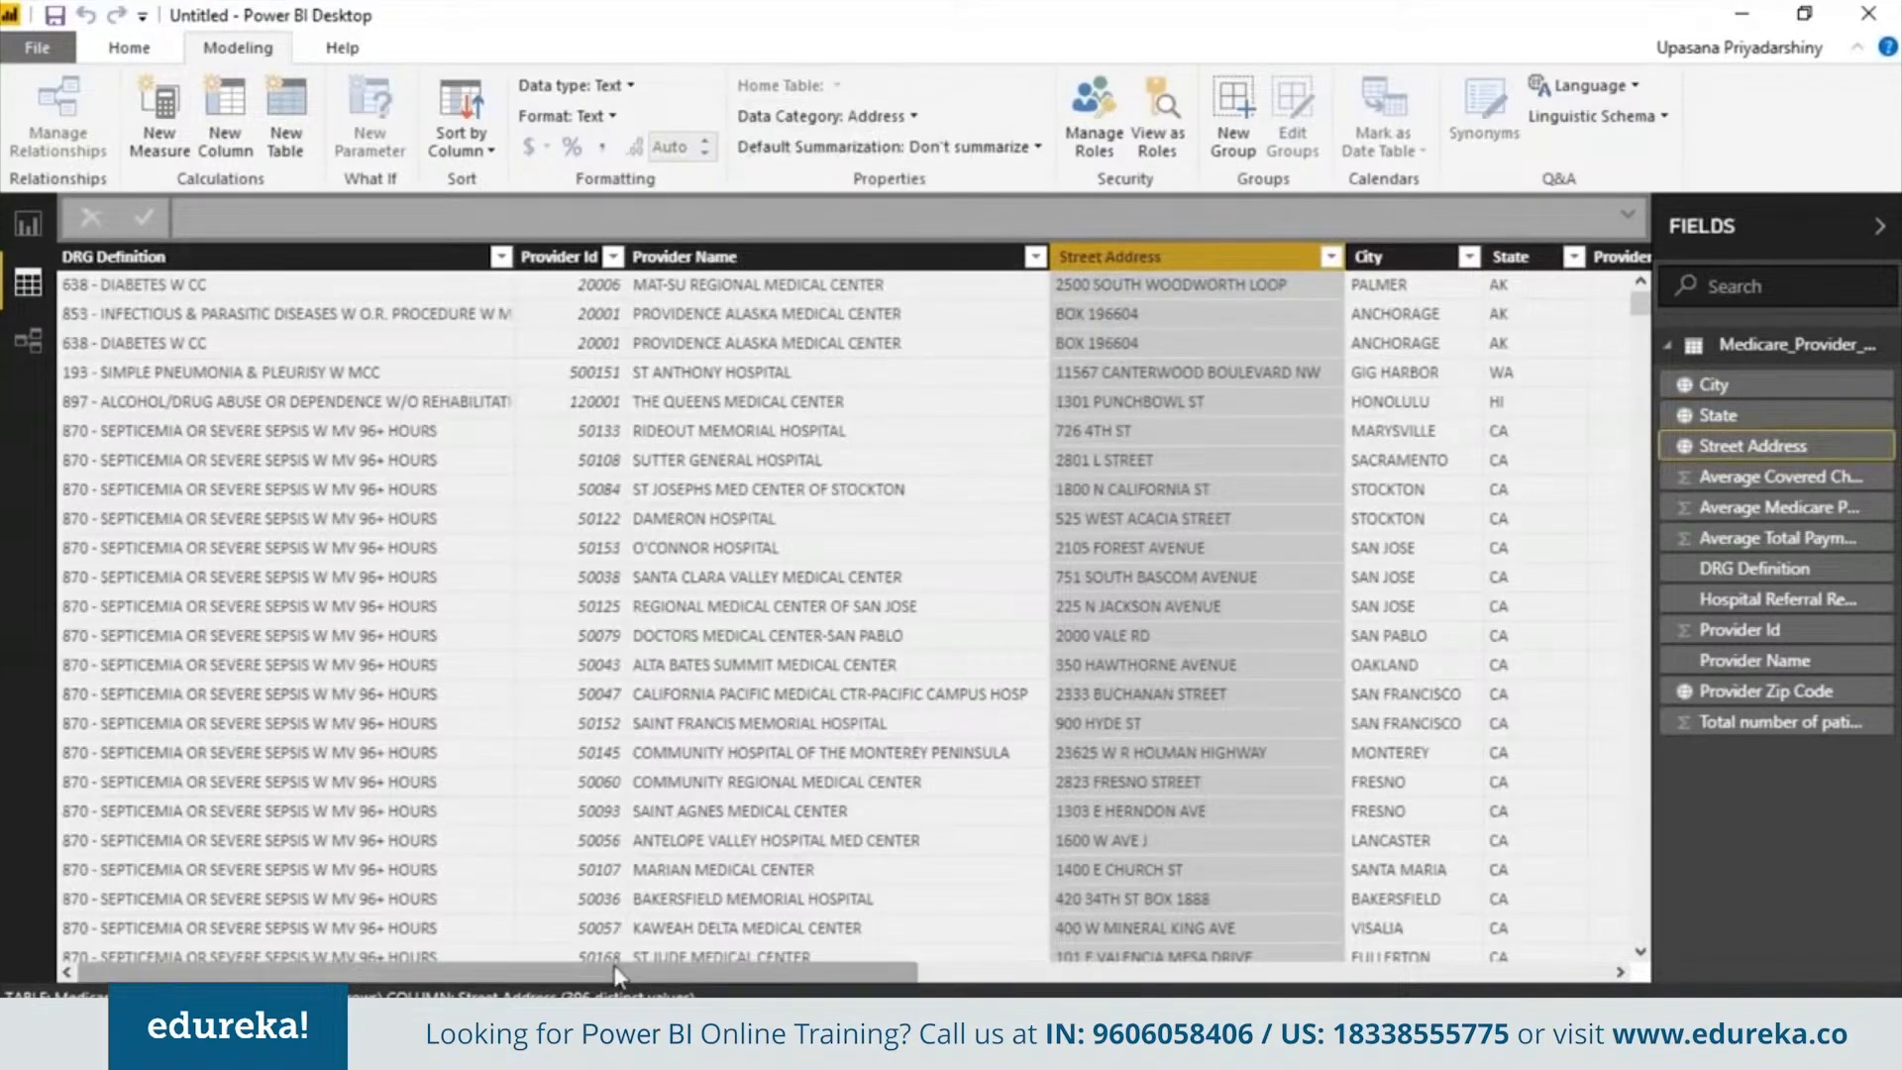
Format the Average Covered Charges column as $ English (United States) currency
drag(608, 975, 1319, 981)
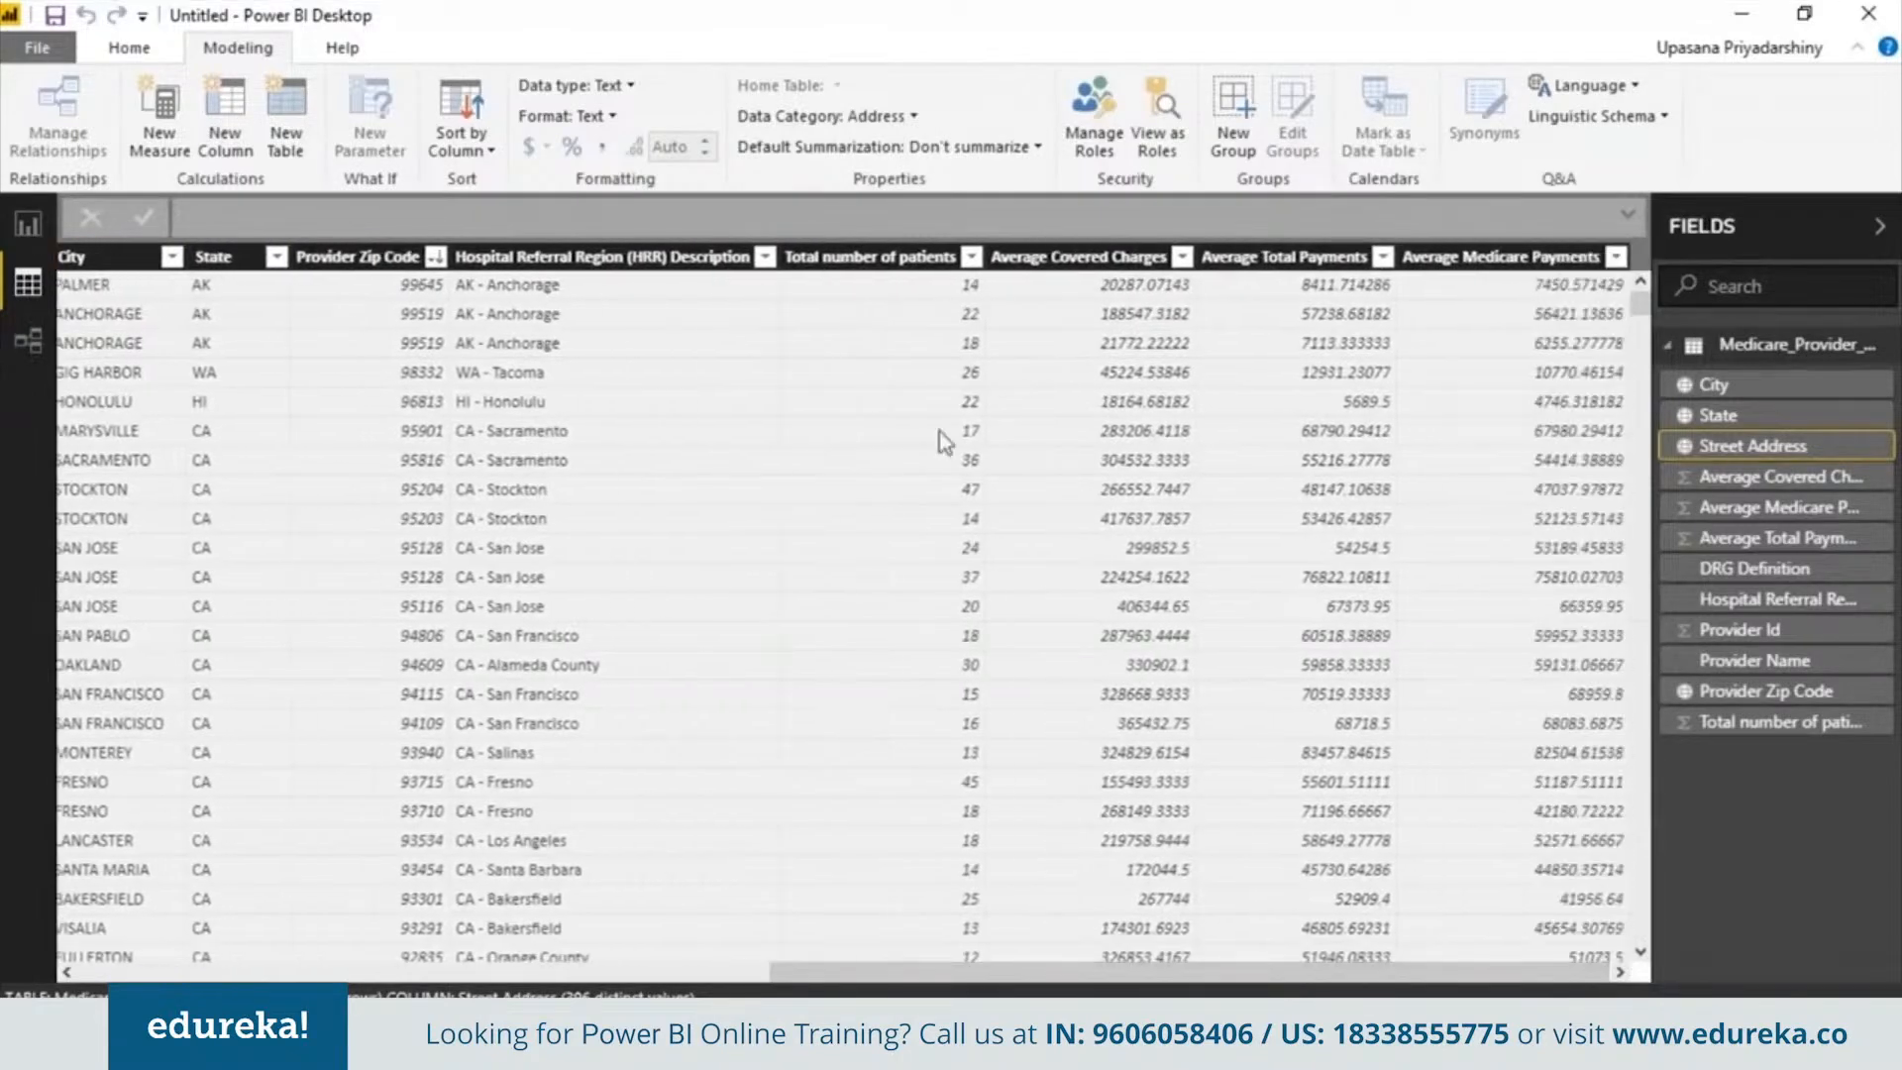
click(1146, 259)
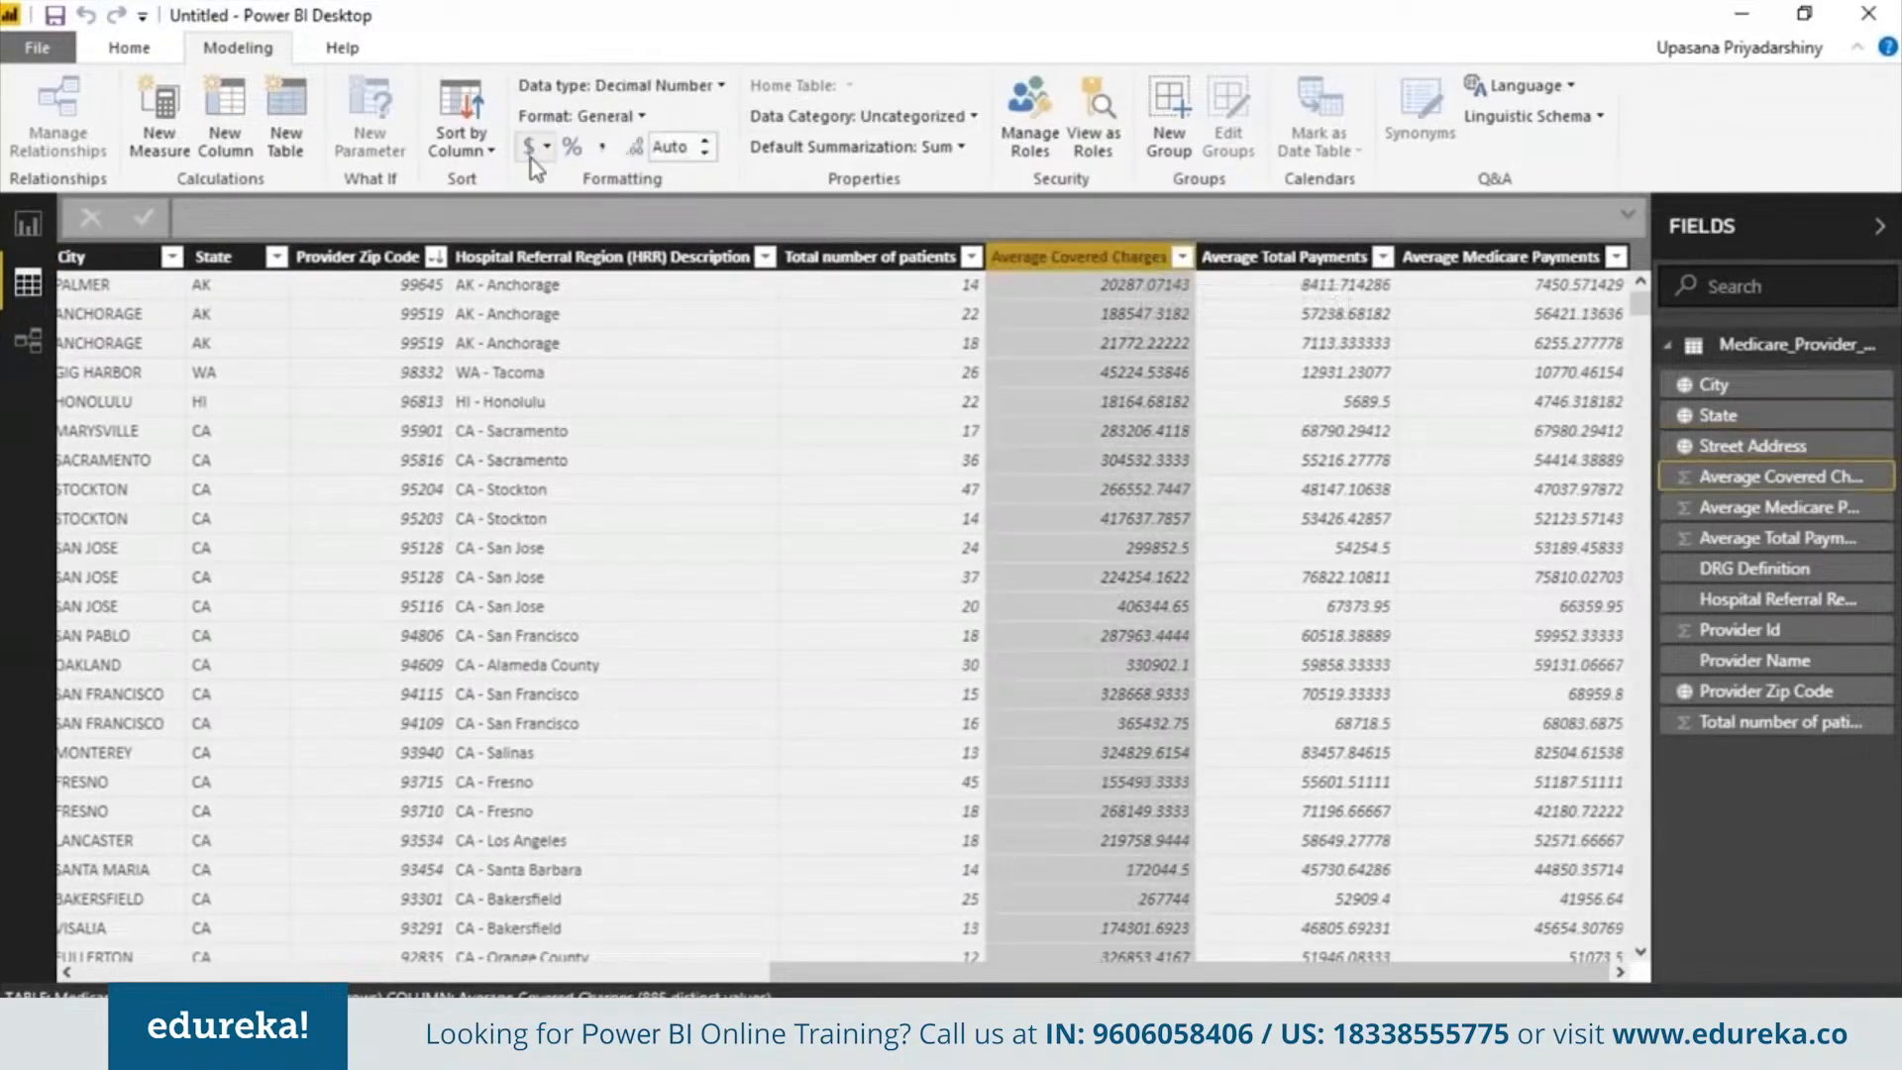
click(531, 158)
click(531, 158)
click(531, 153)
click(640, 384)
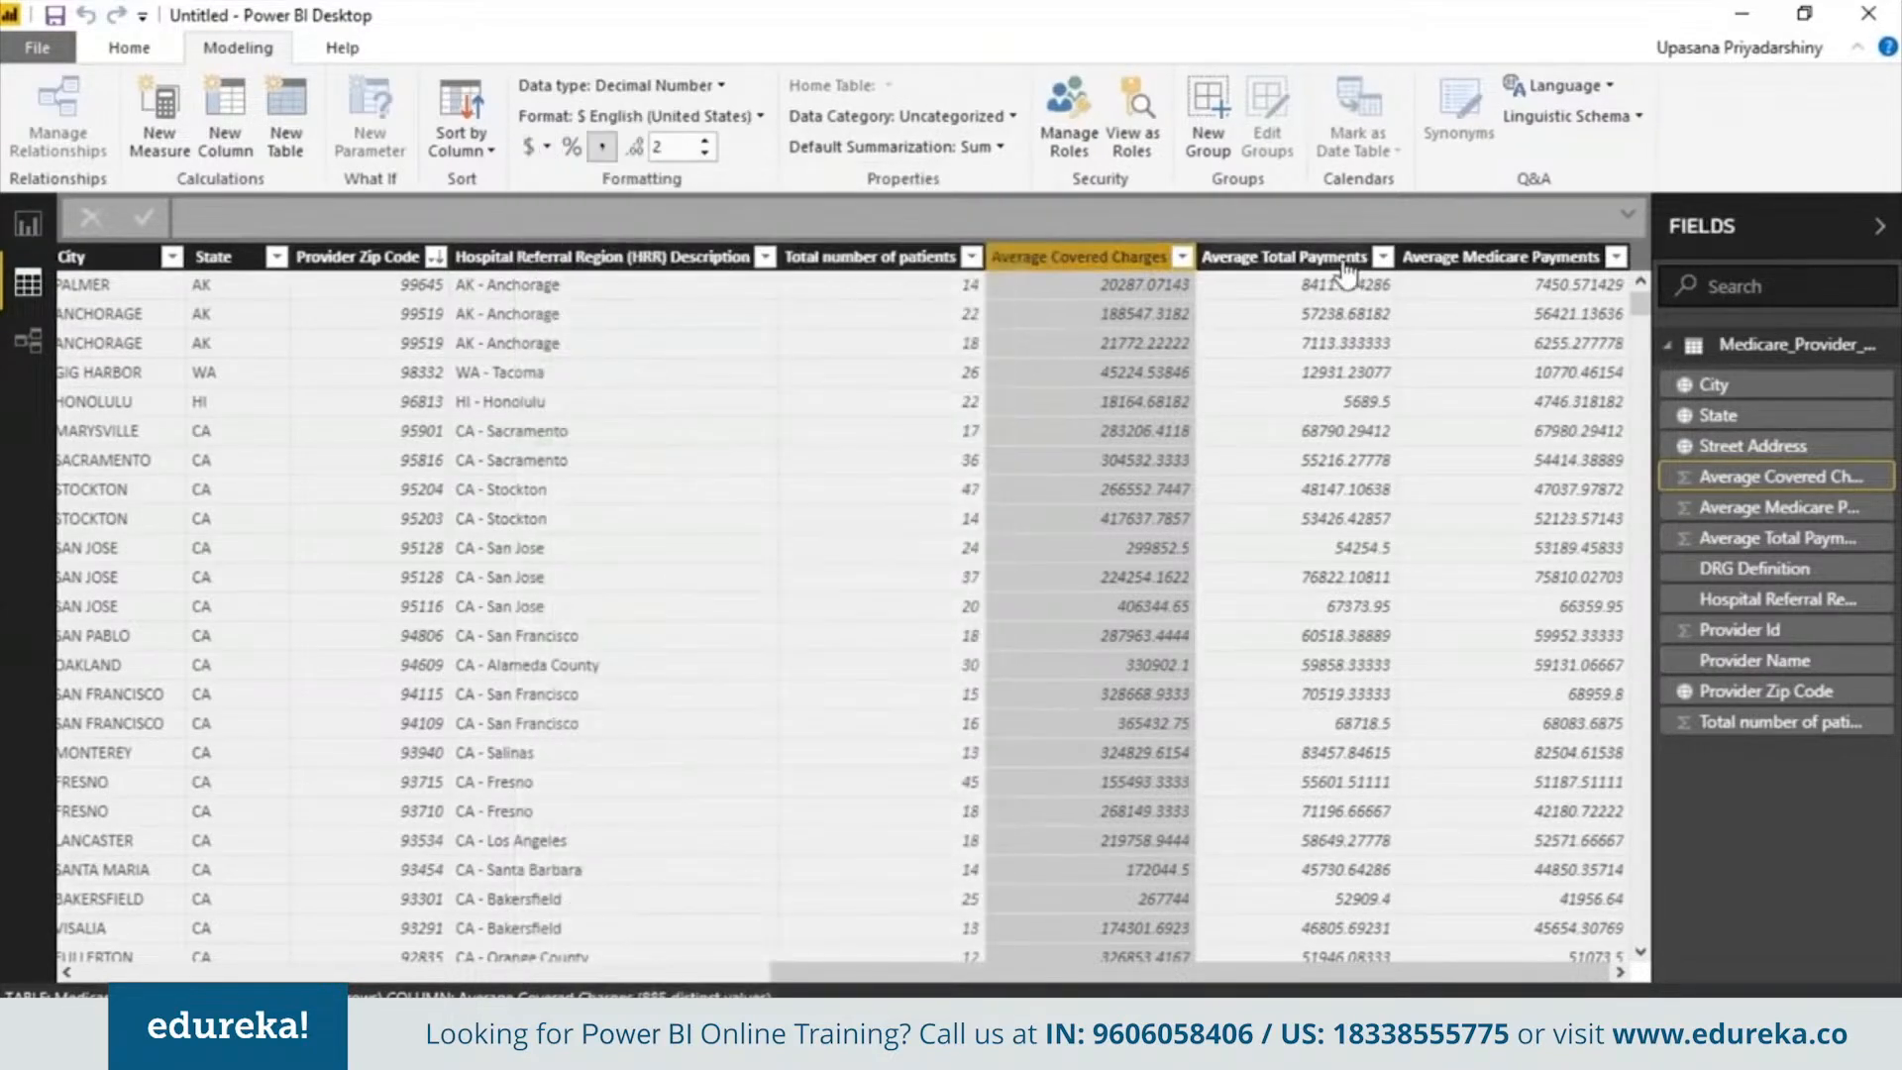
Format Average Total Payments and Average Medicare Payments as $ English (United States) currency
click(1278, 257)
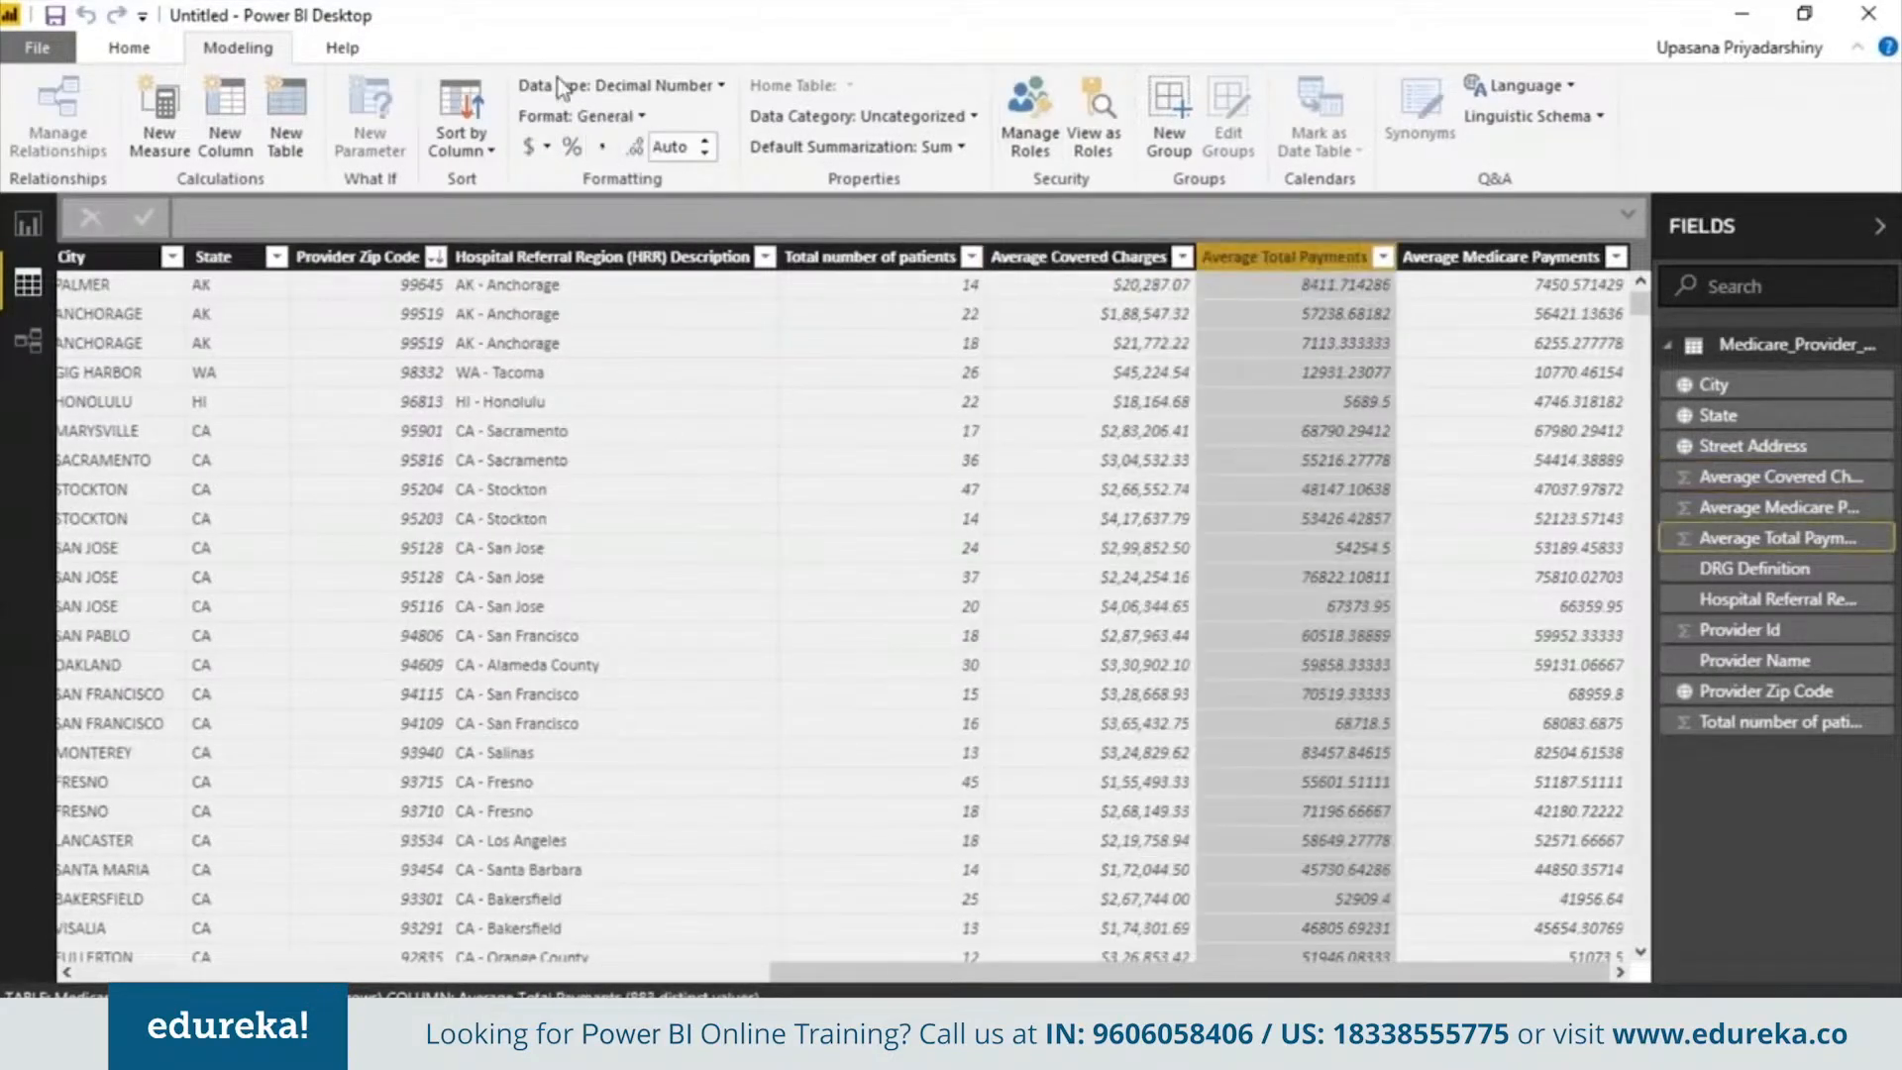
click(543, 149)
click(543, 148)
click(543, 149)
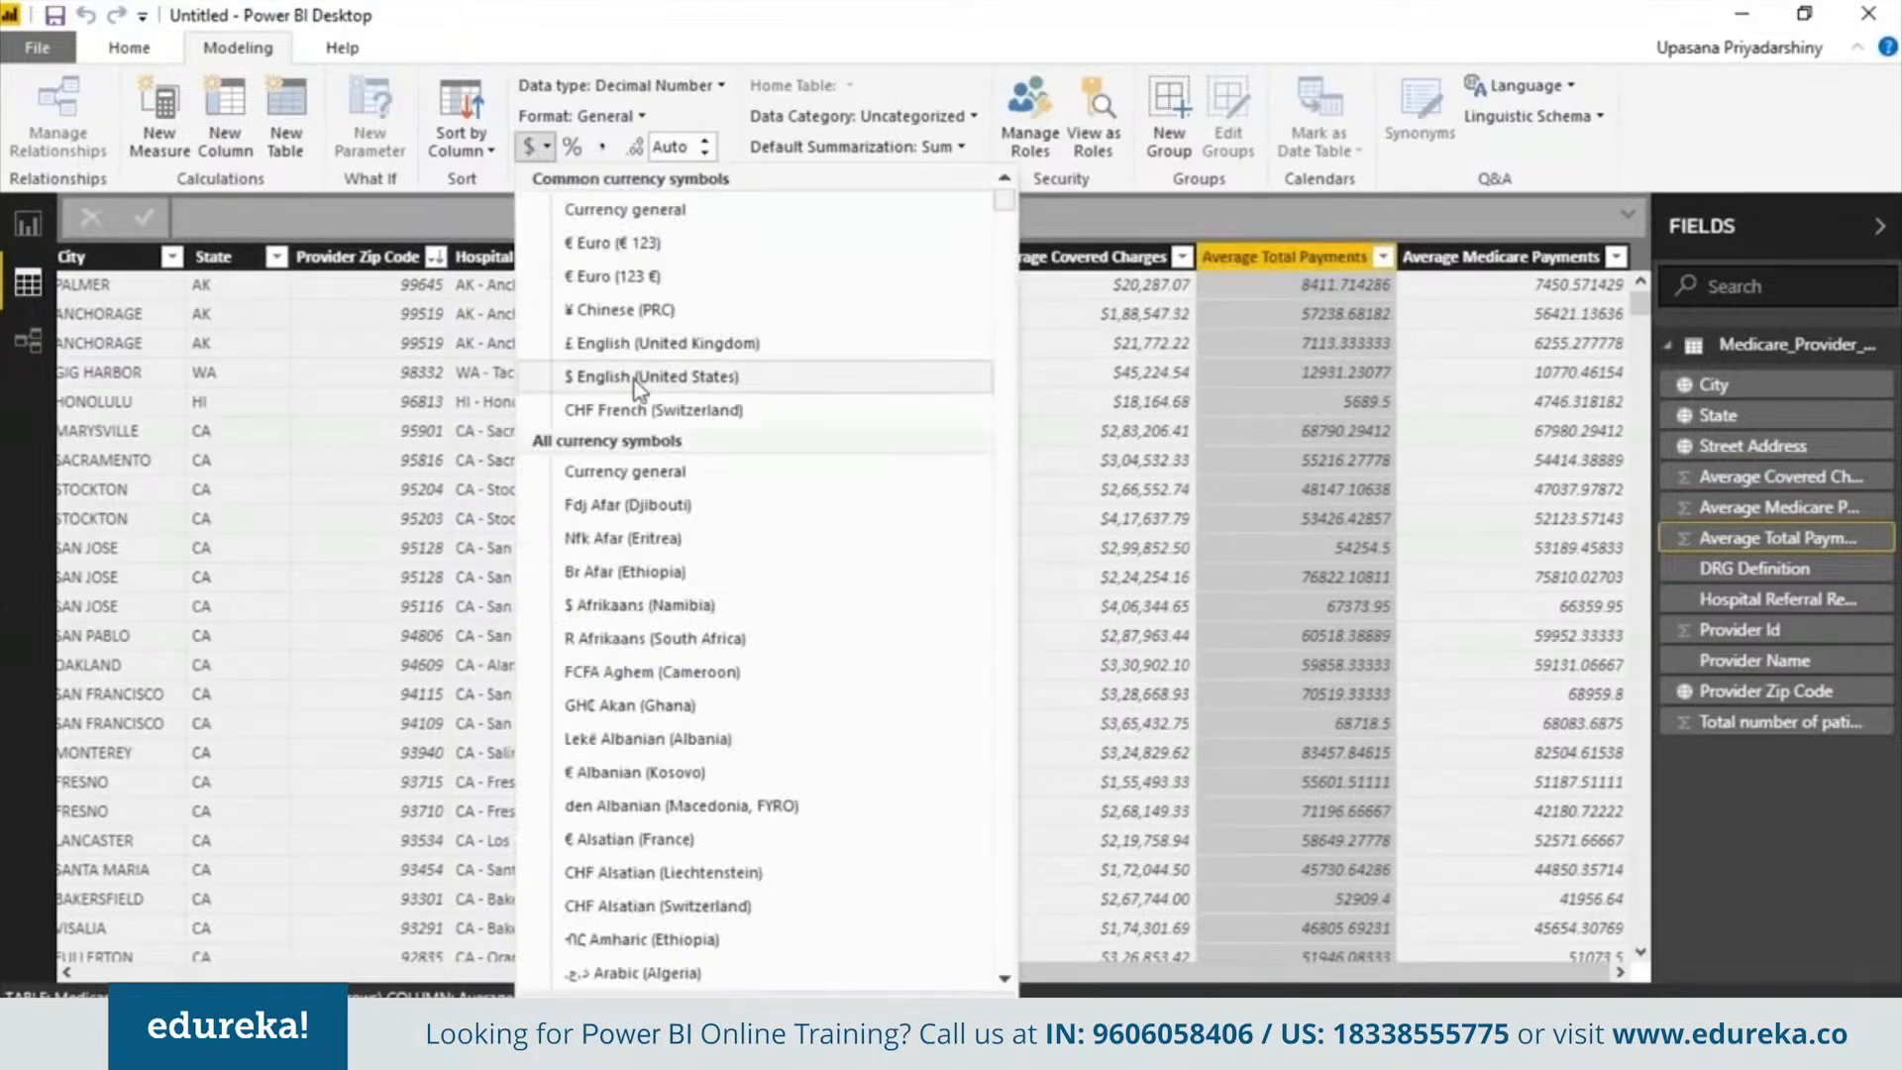
click(651, 376)
scroll(1020, 337, left, 10)
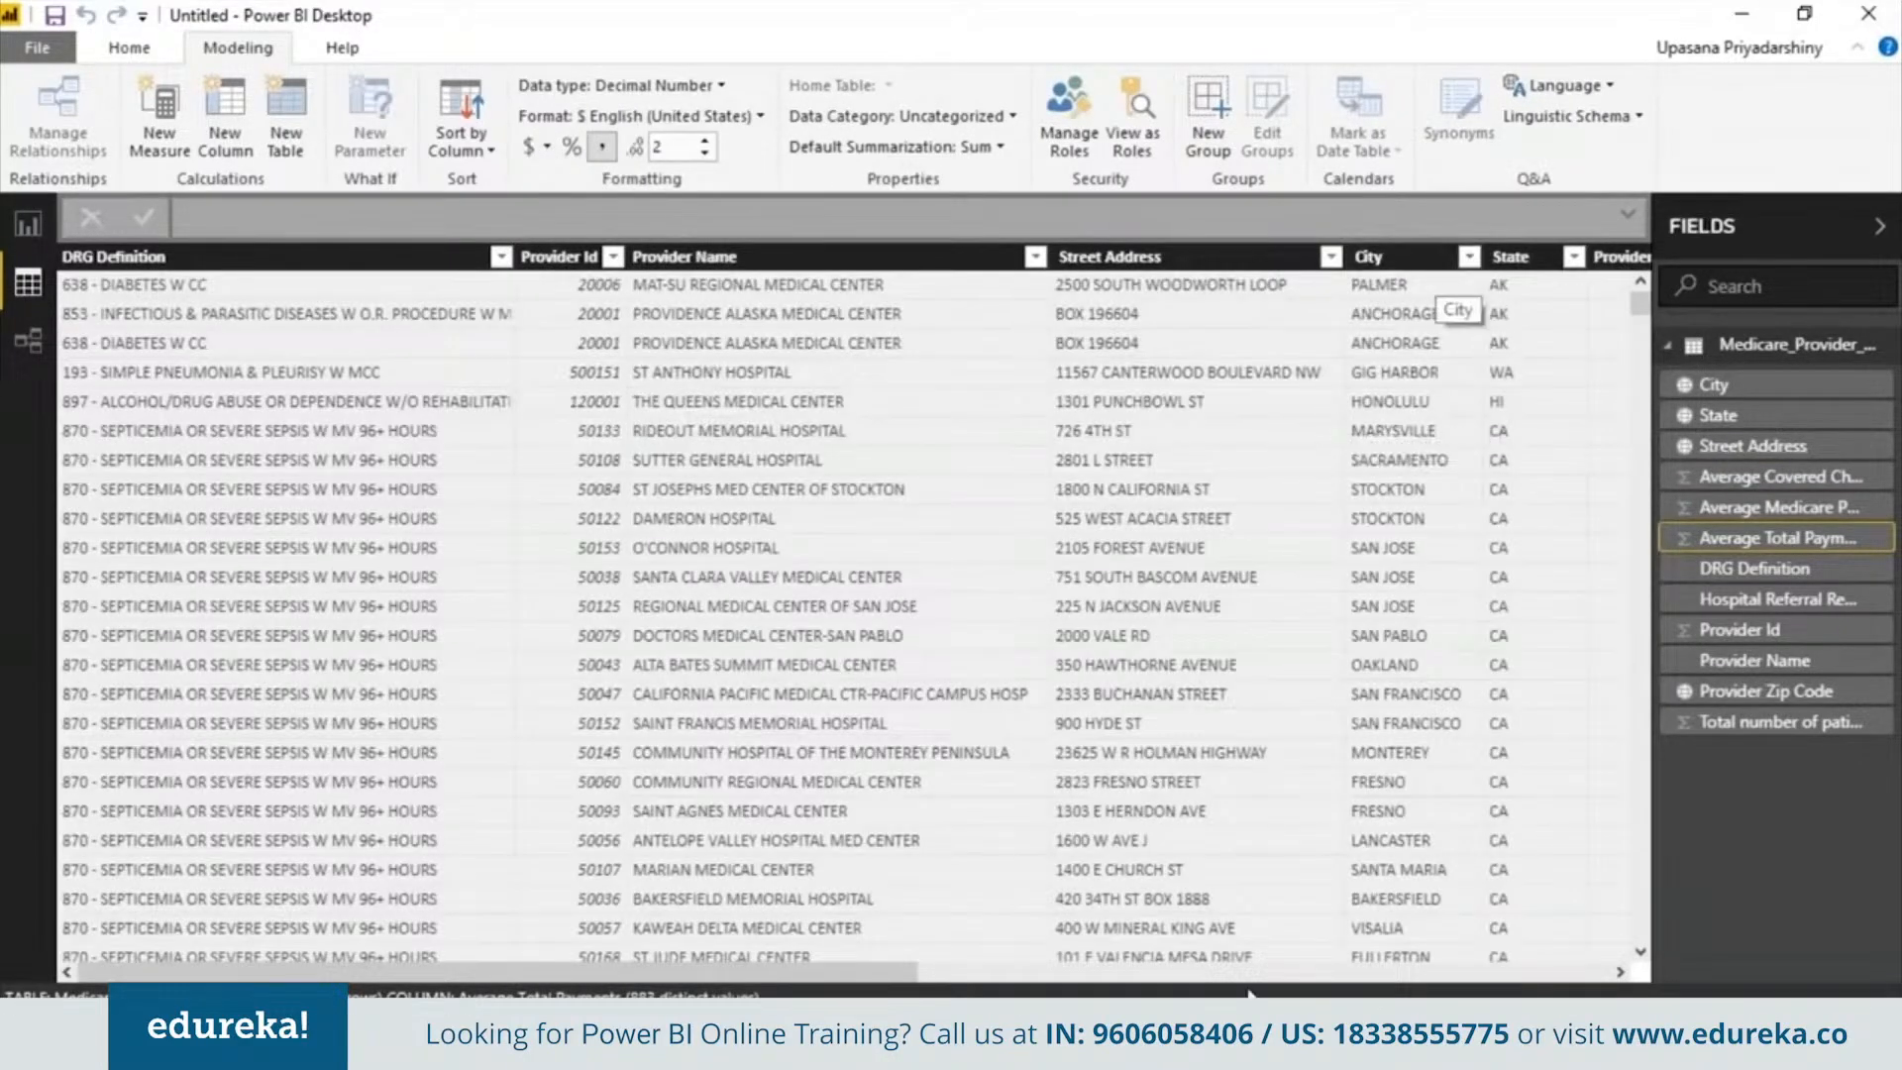
click(1382, 975)
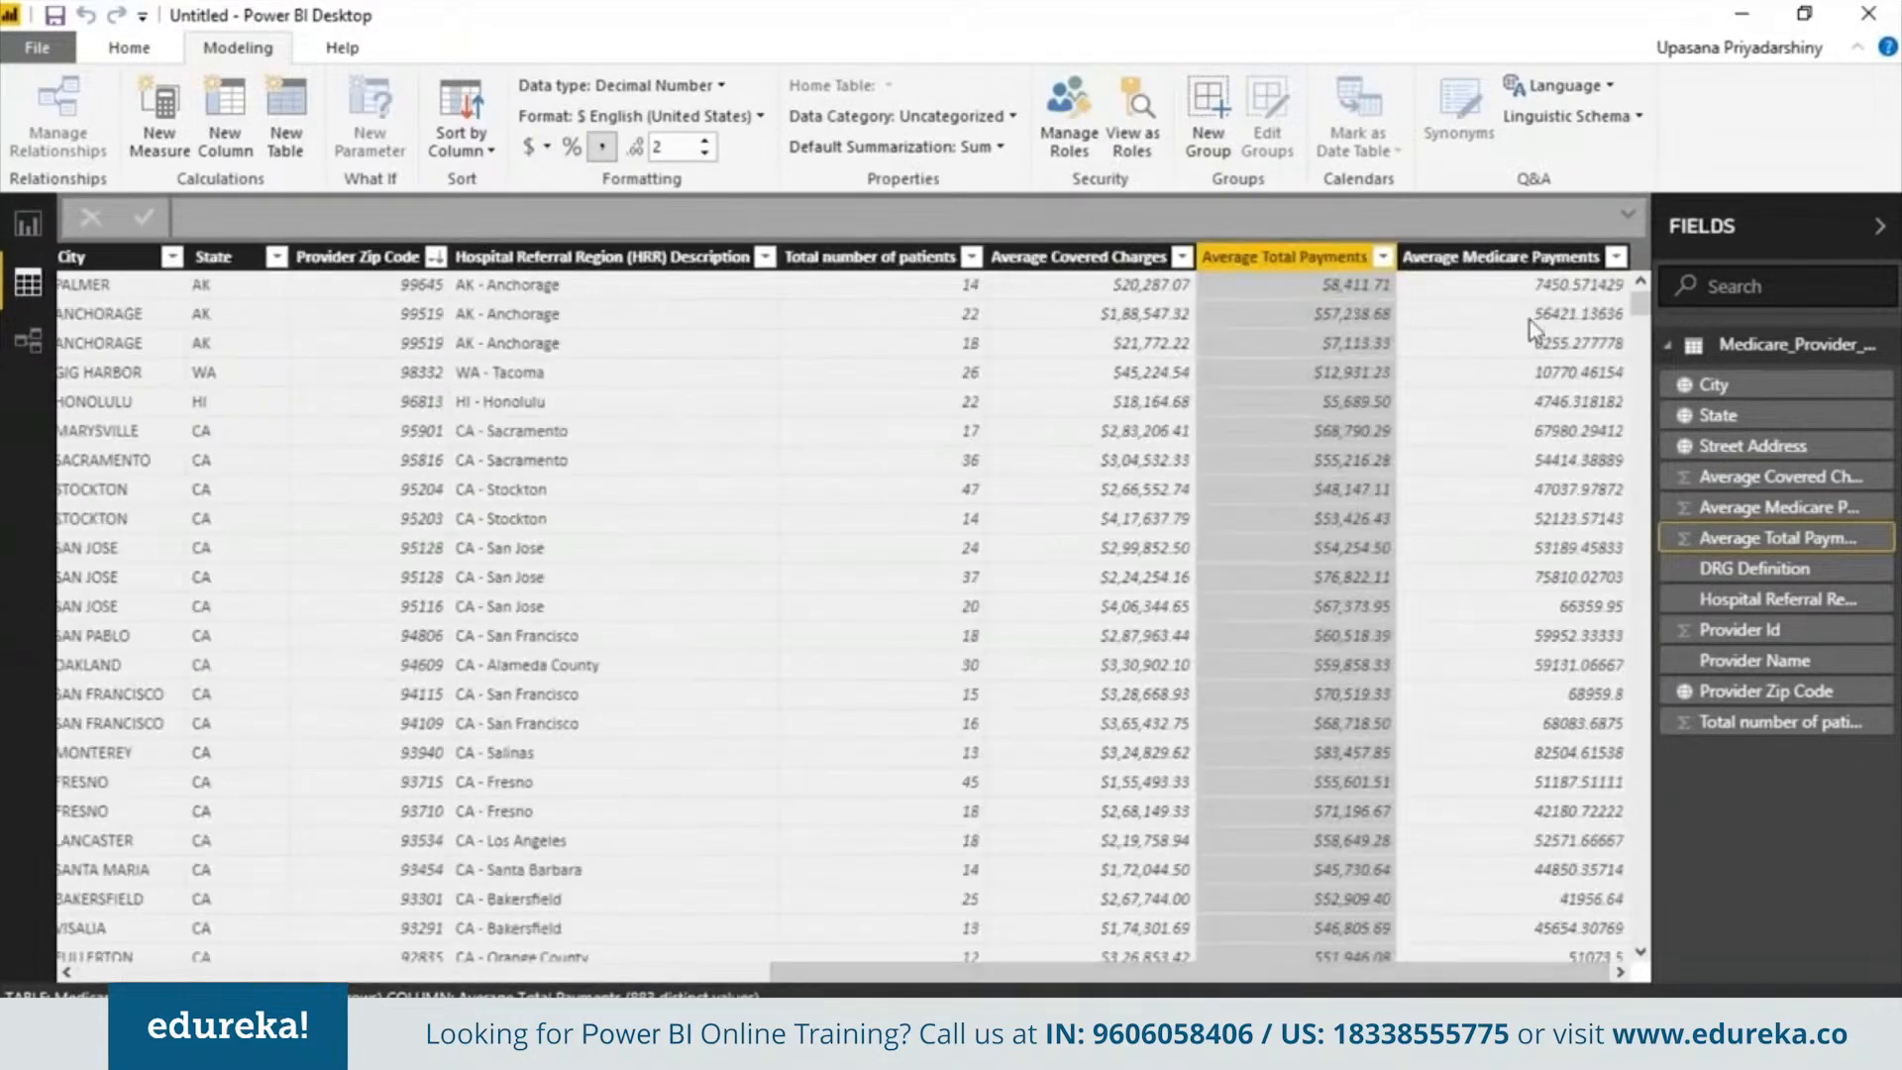
click(1527, 260)
click(539, 148)
click(649, 376)
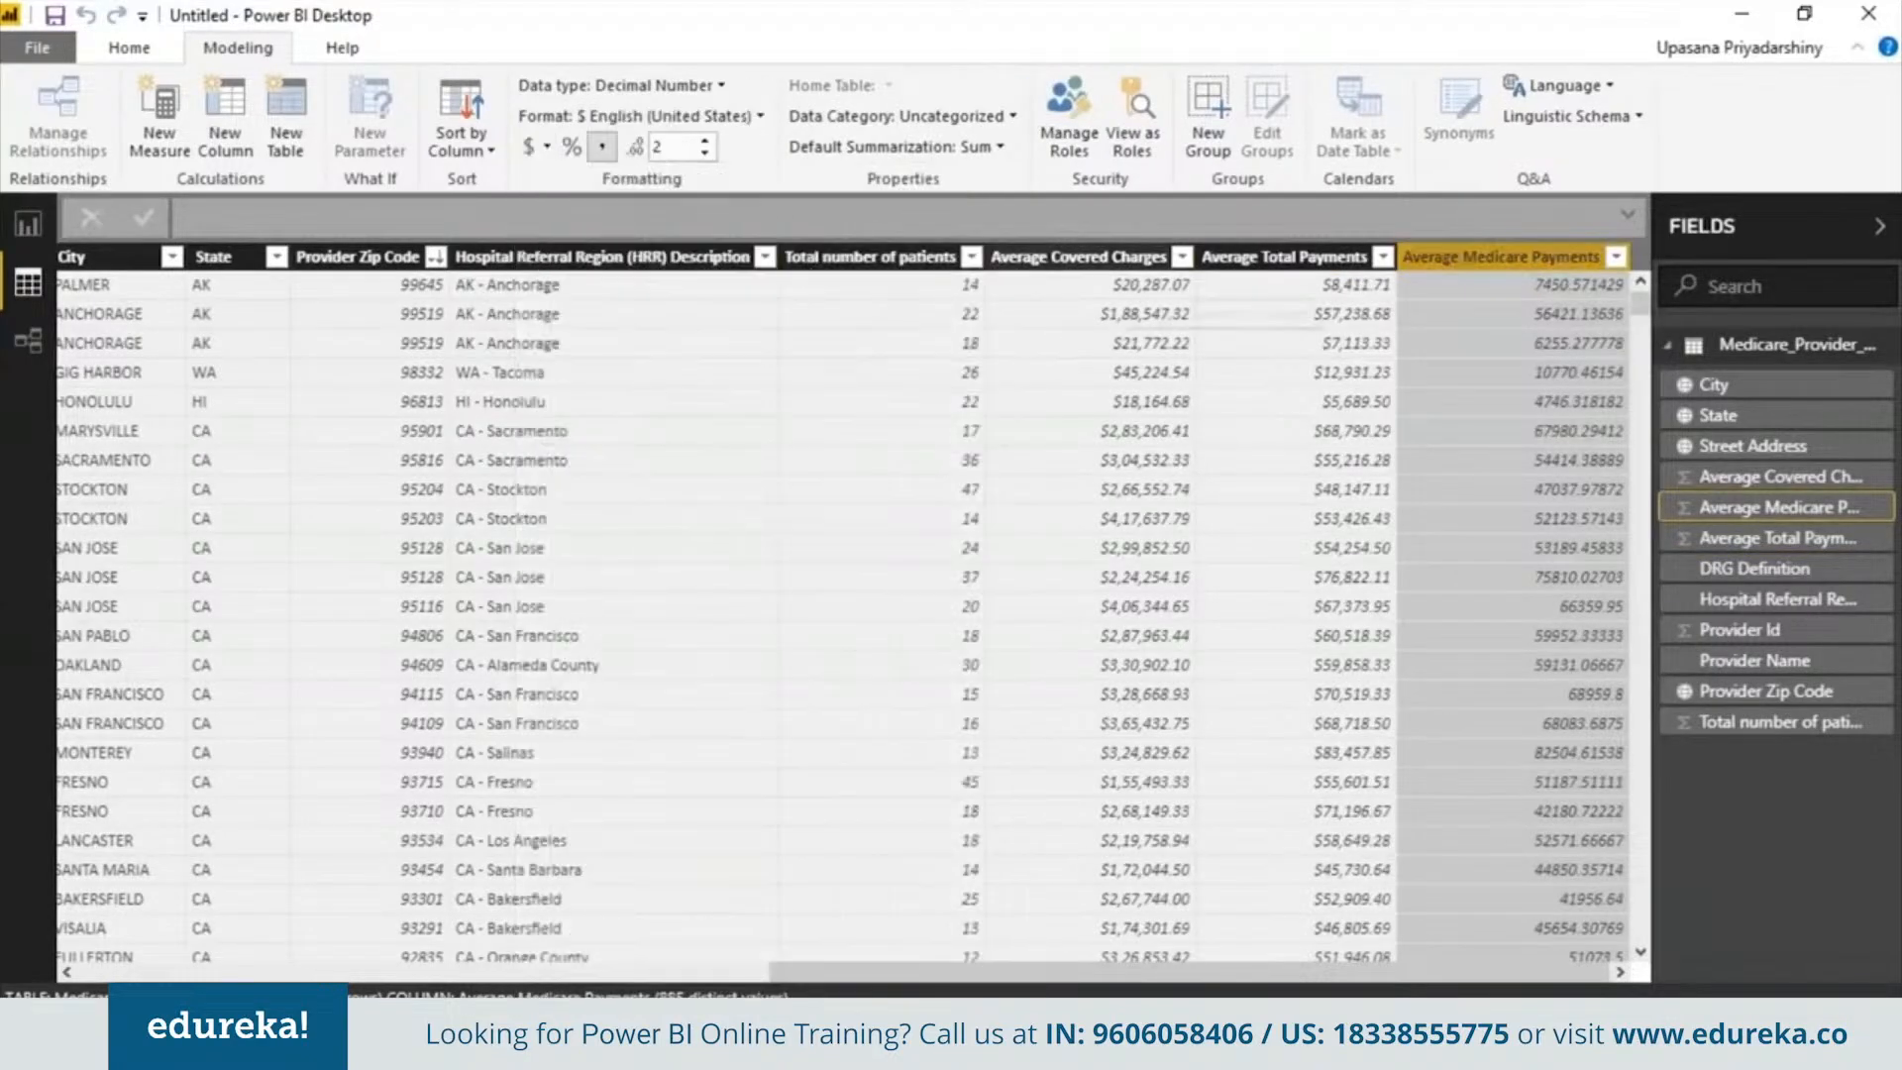
Hide the Provider Id column in report view
drag(1595, 973, 886, 981)
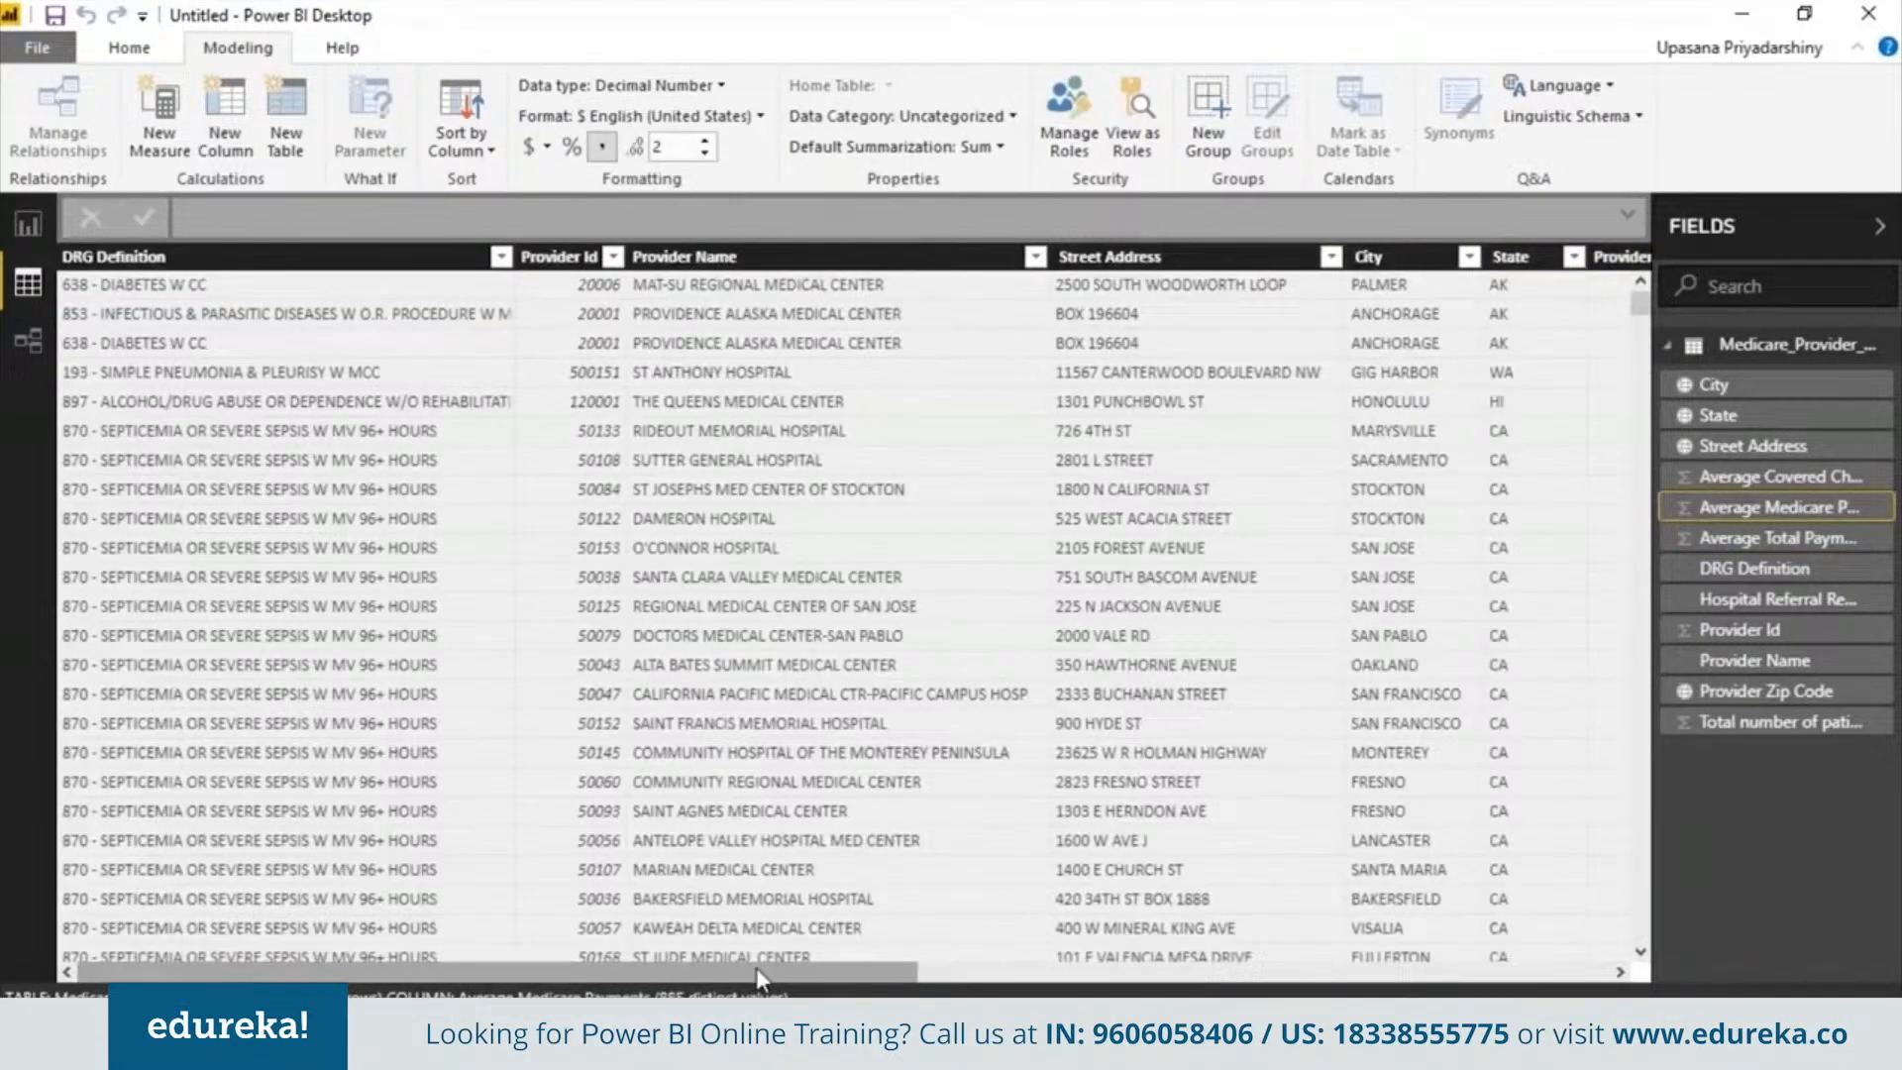
drag(757, 971, 901, 972)
drag(377, 974, 288, 975)
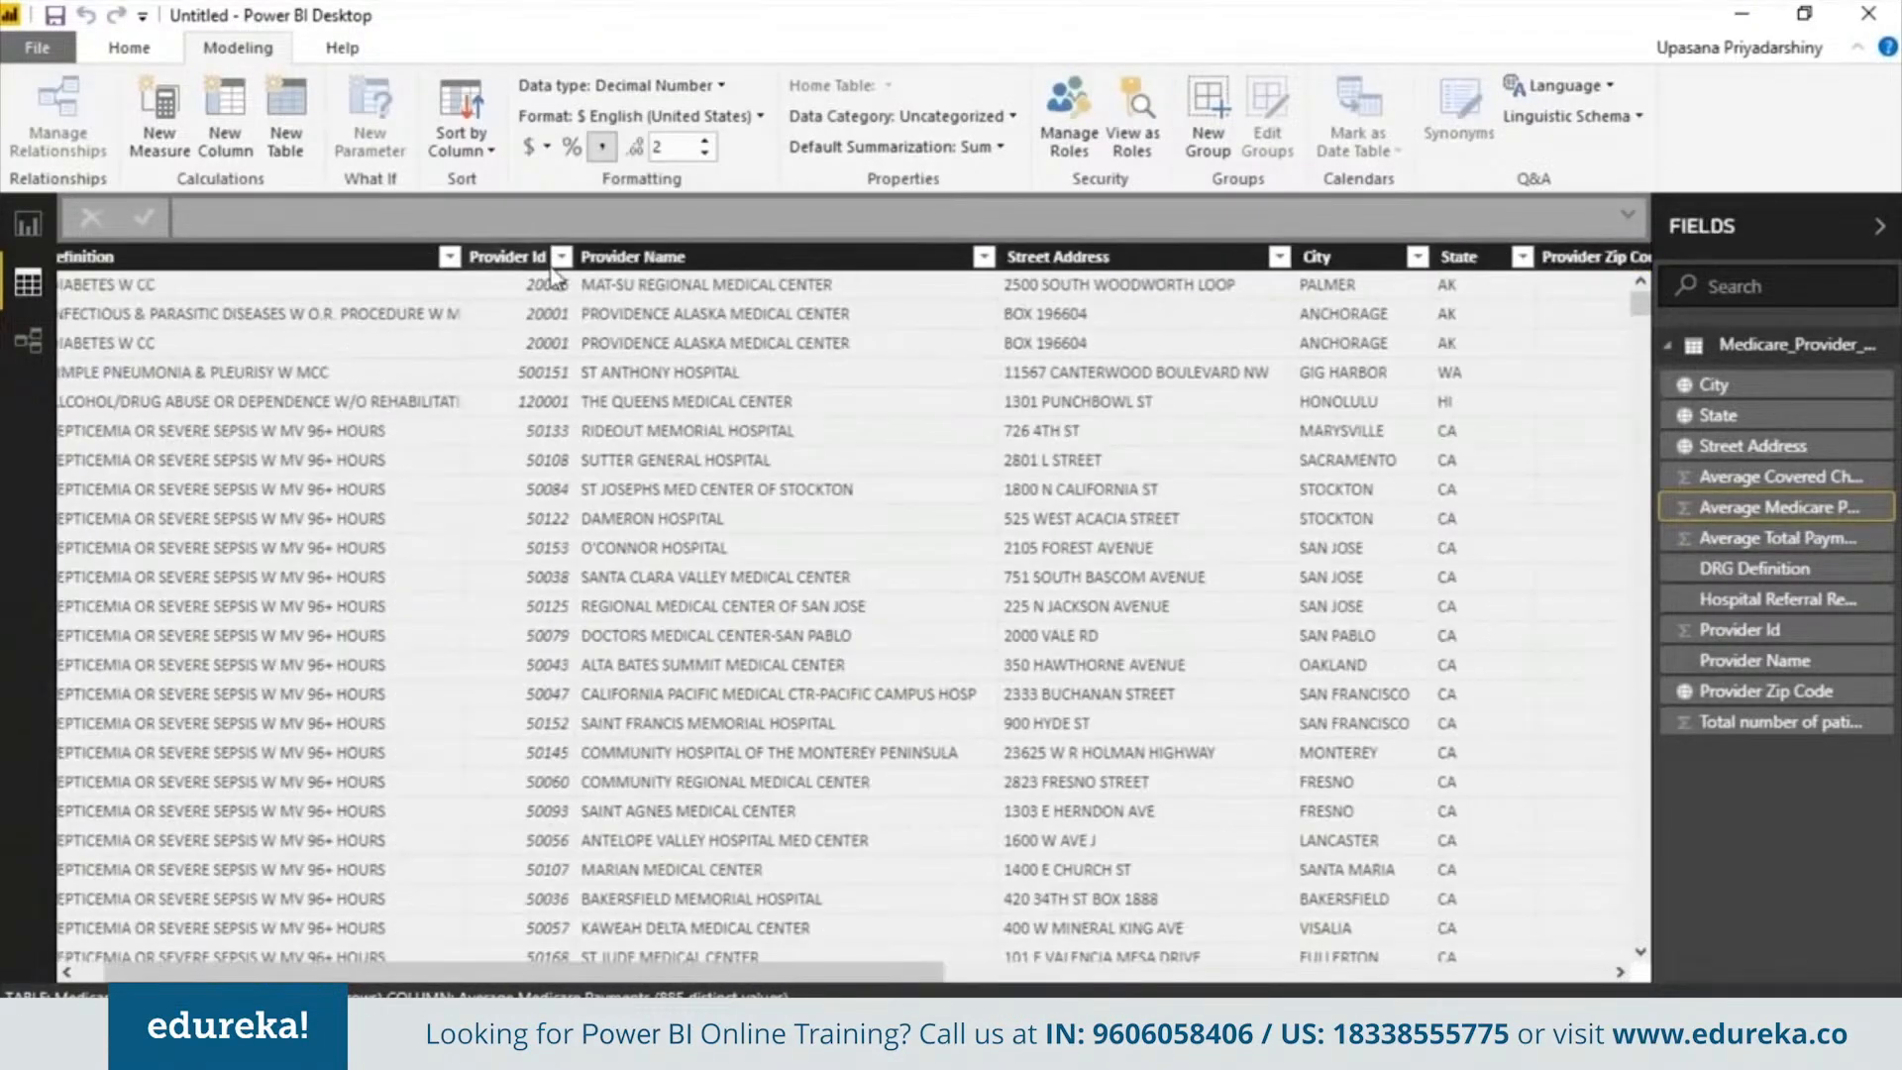
right_click(564, 259)
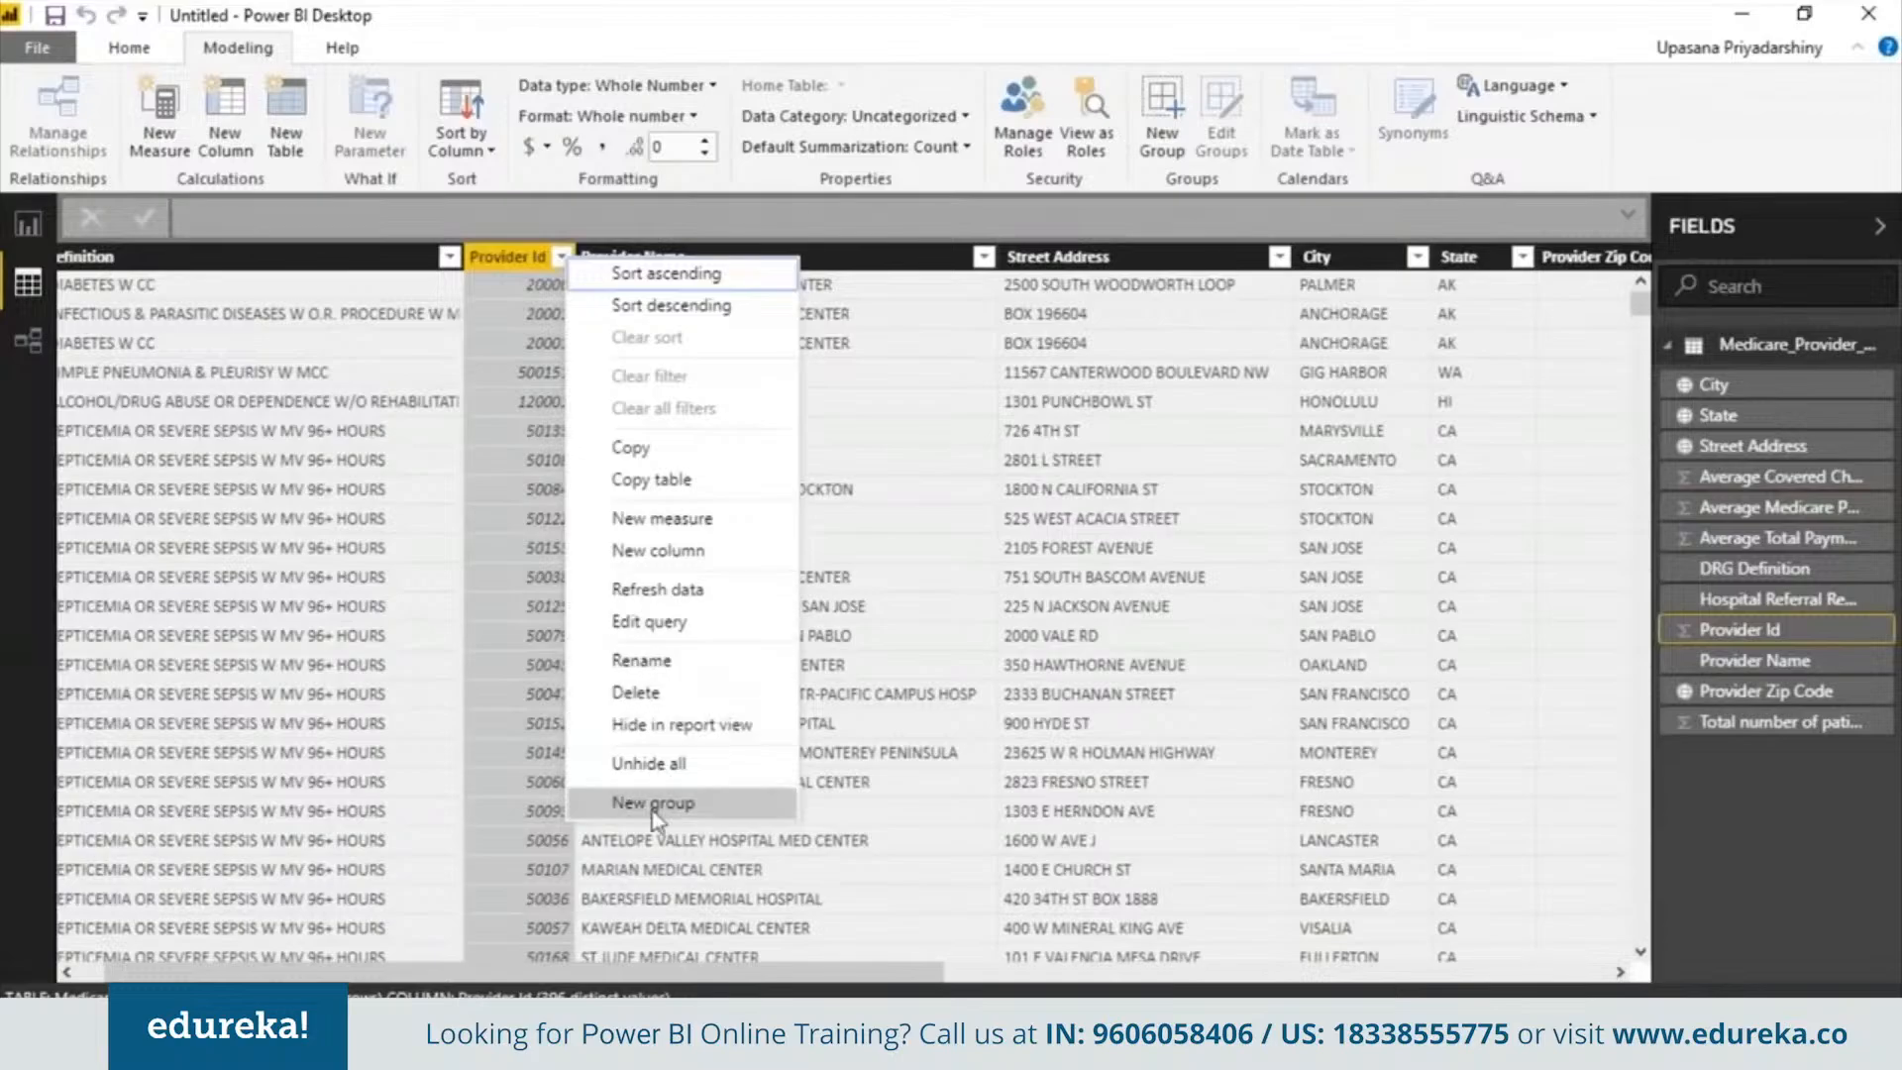
click(664, 727)
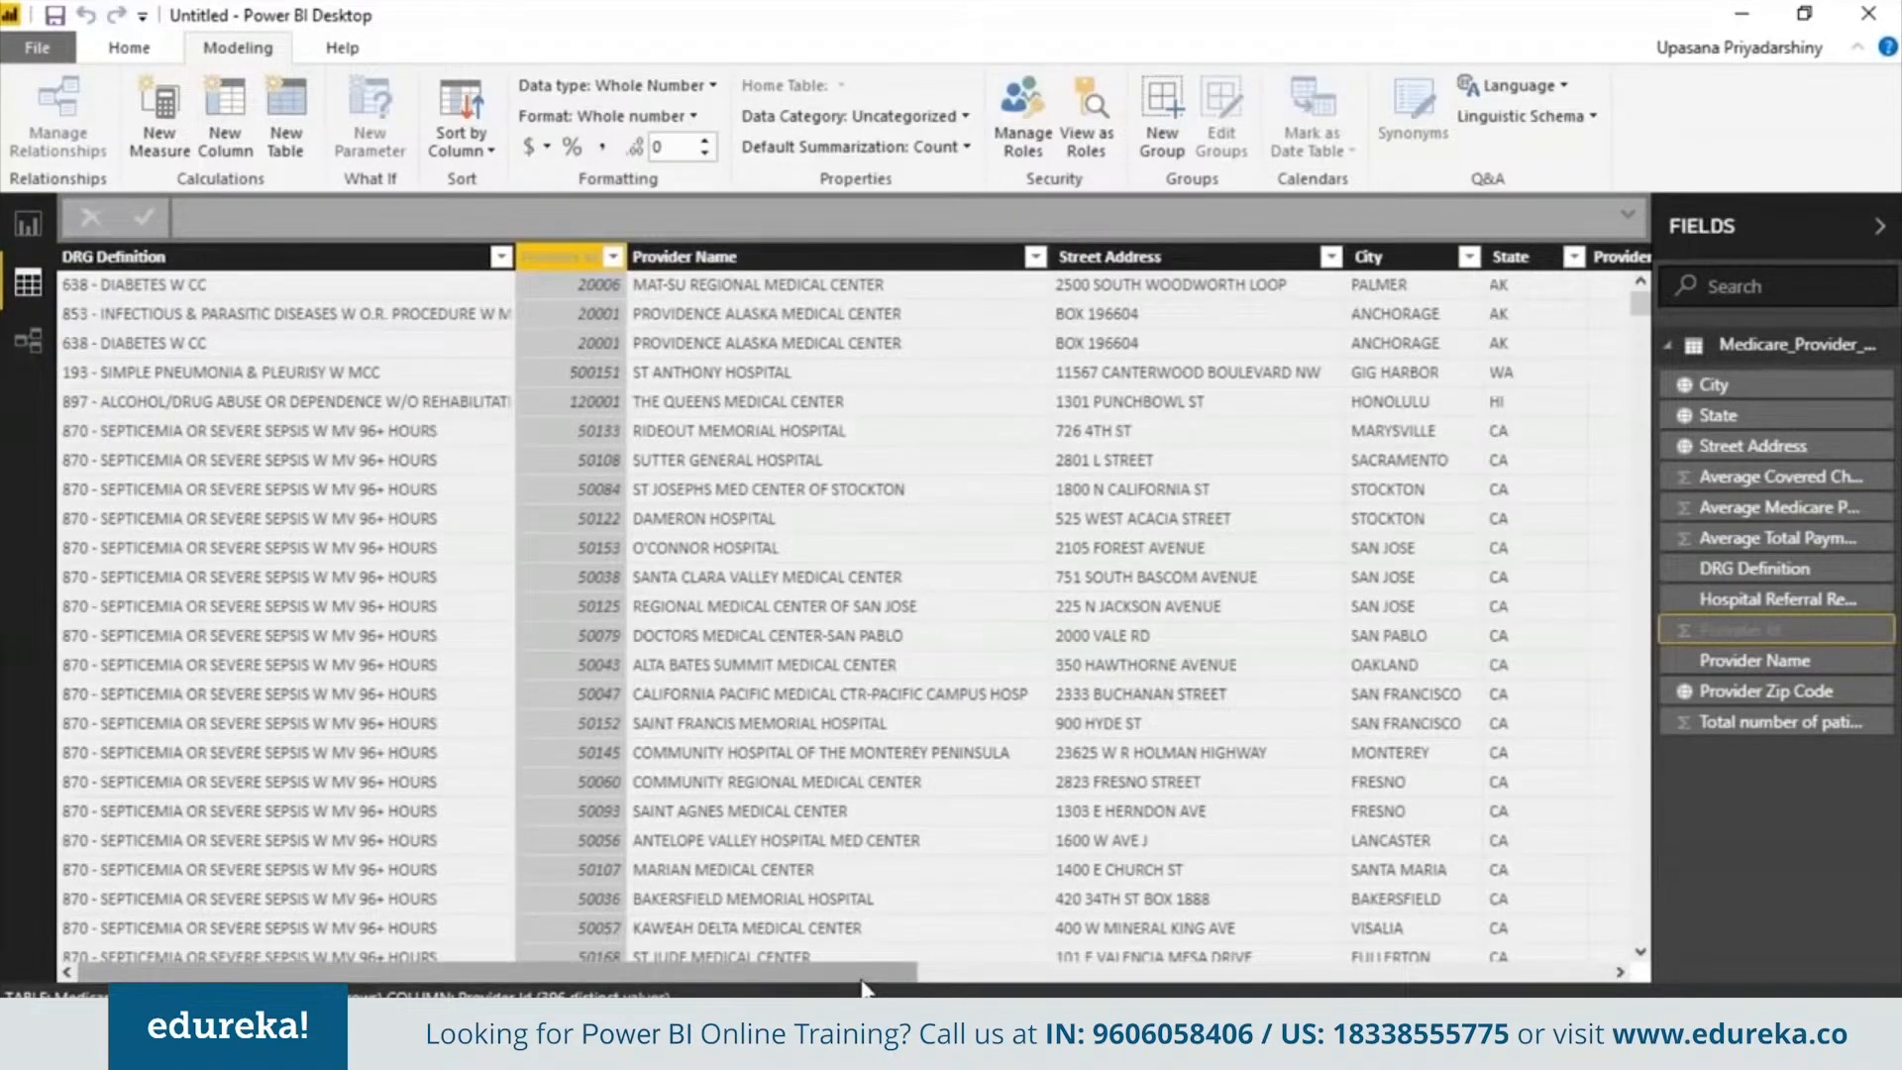
Scroll across the data table to review the columns and their formatting
click(327, 543)
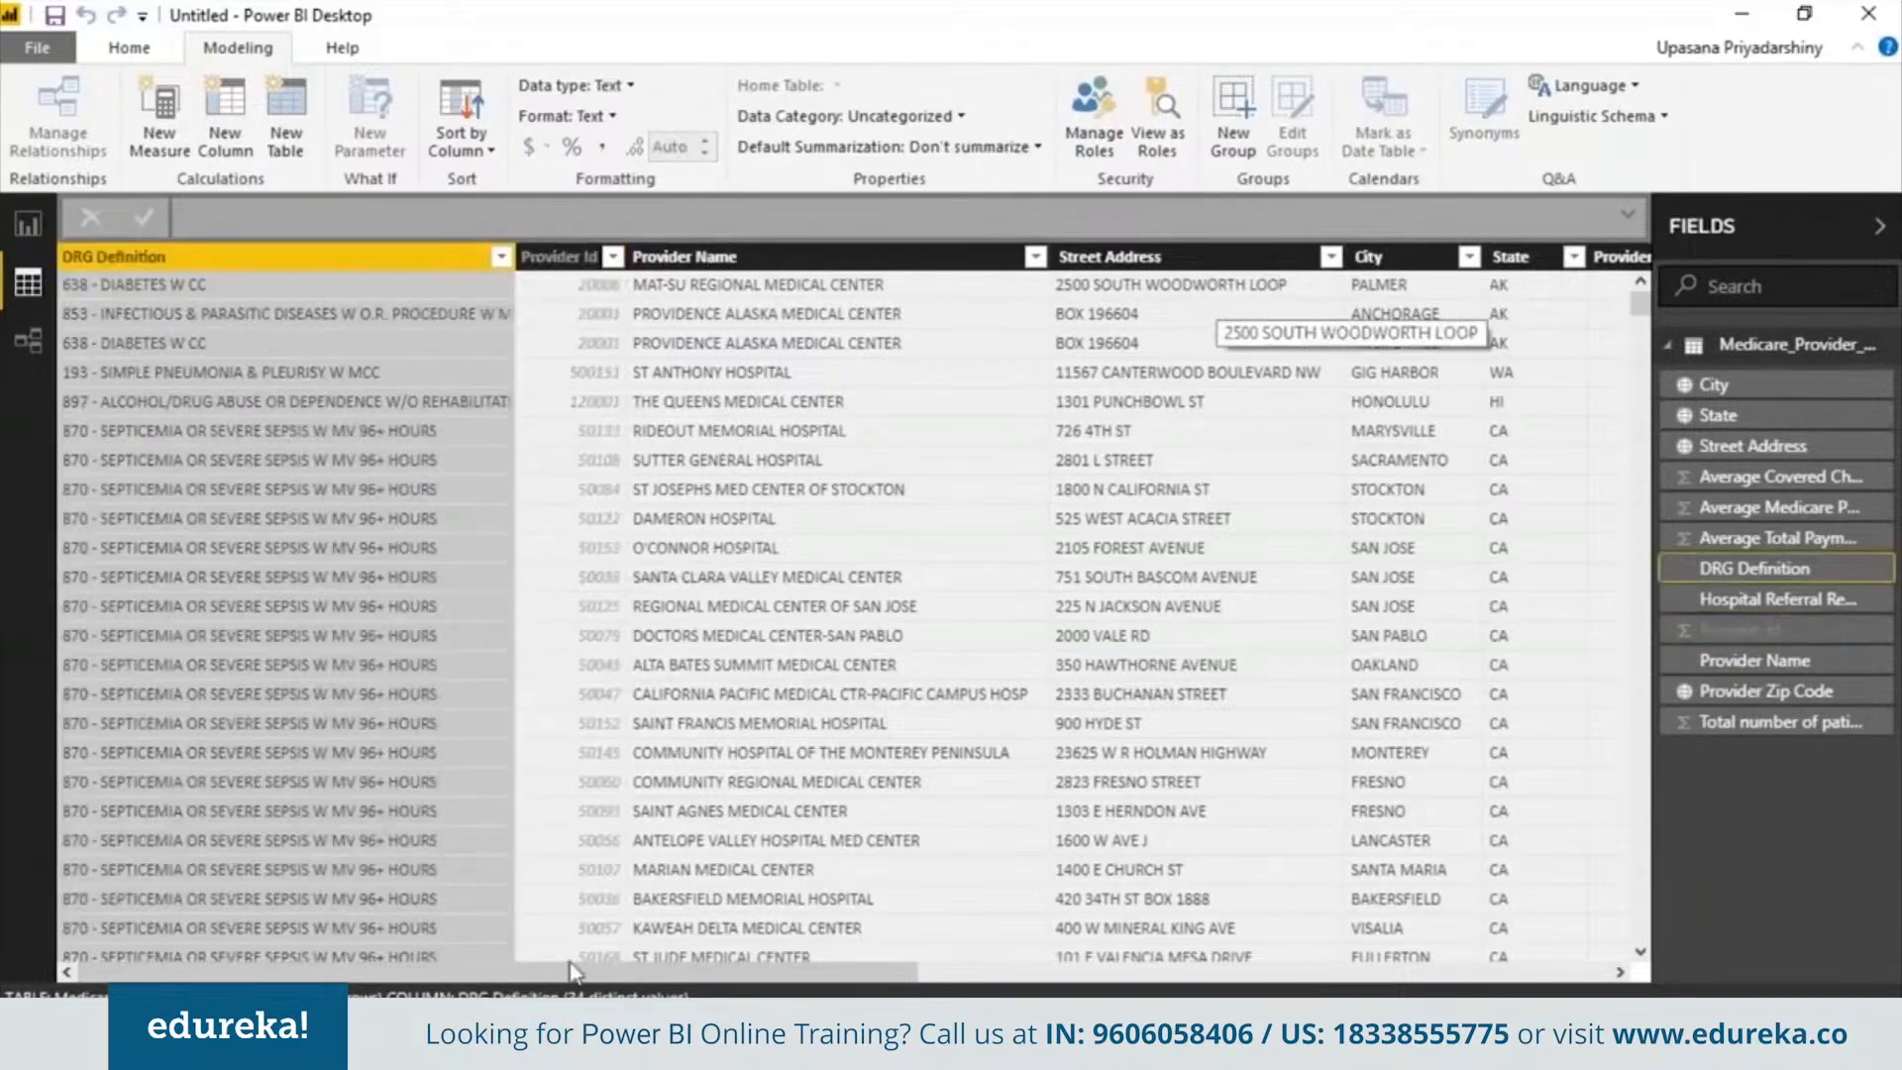
click(547, 773)
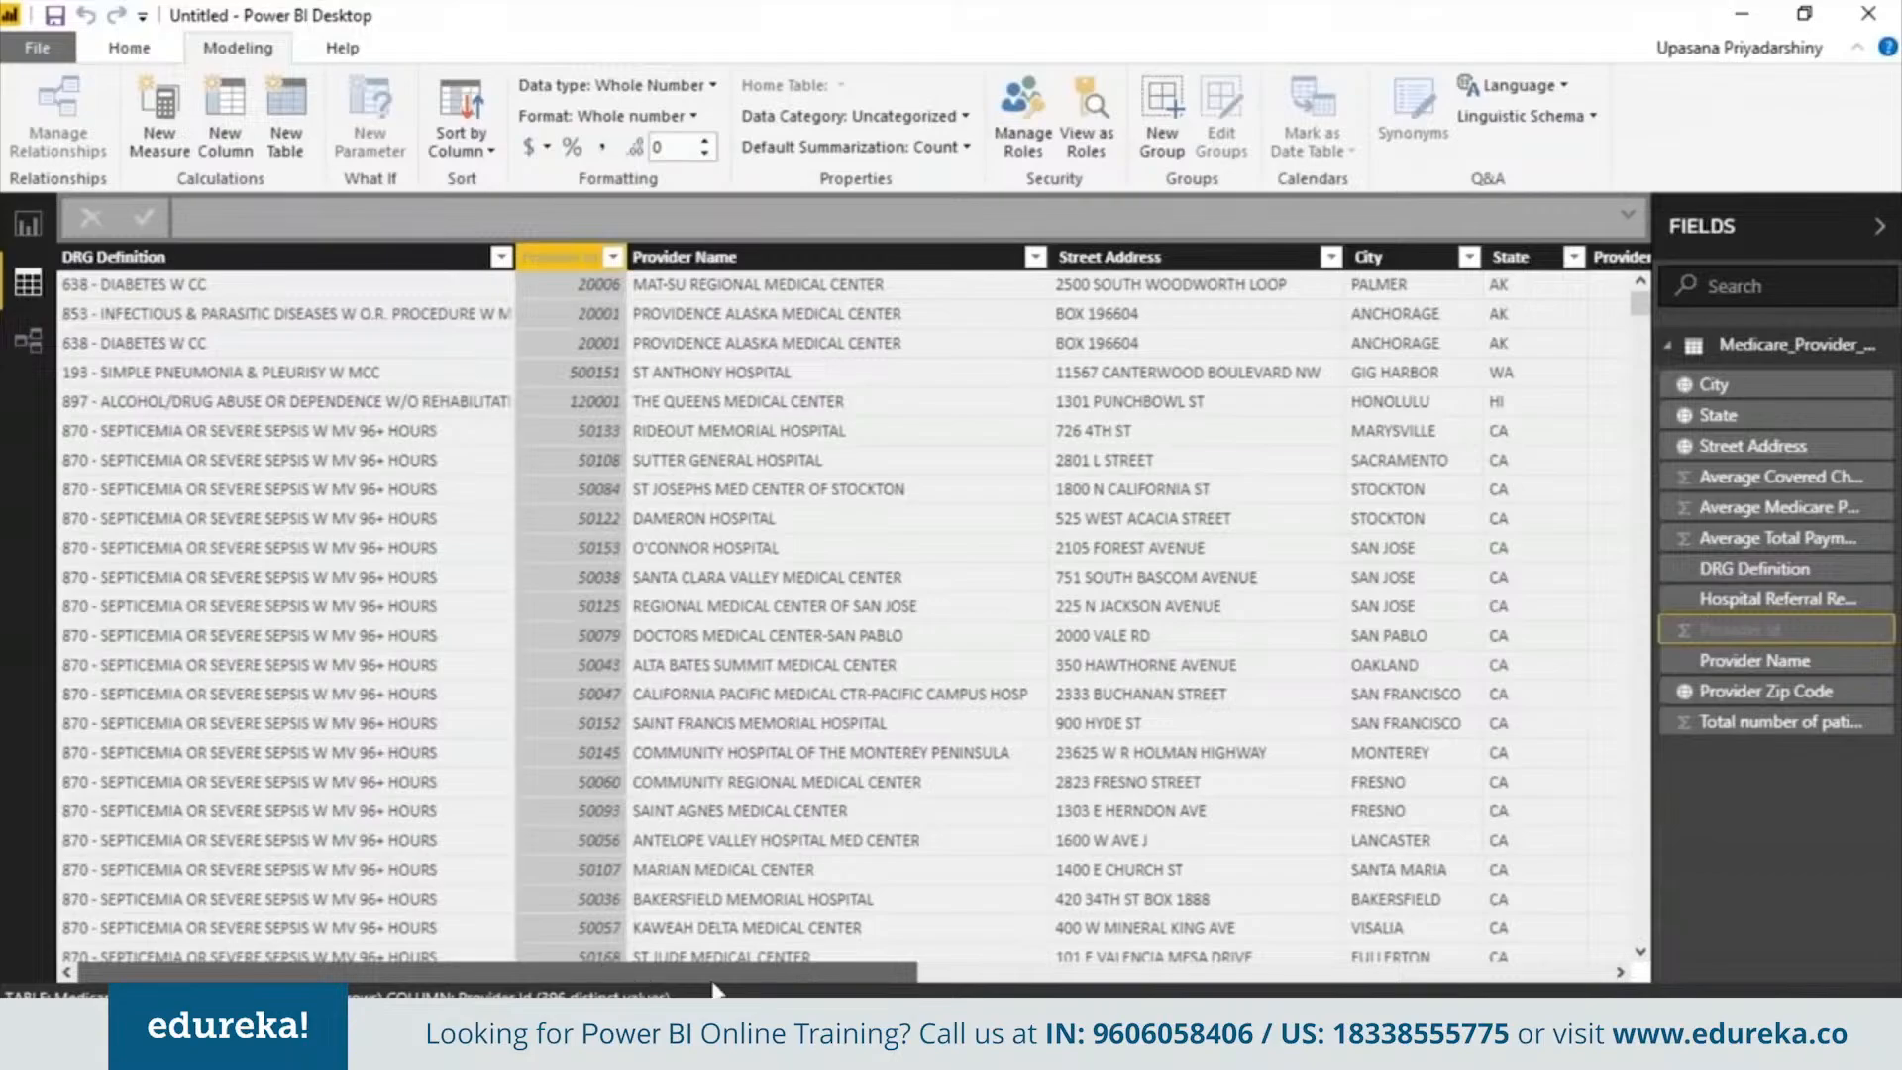
drag(714, 986, 1188, 977)
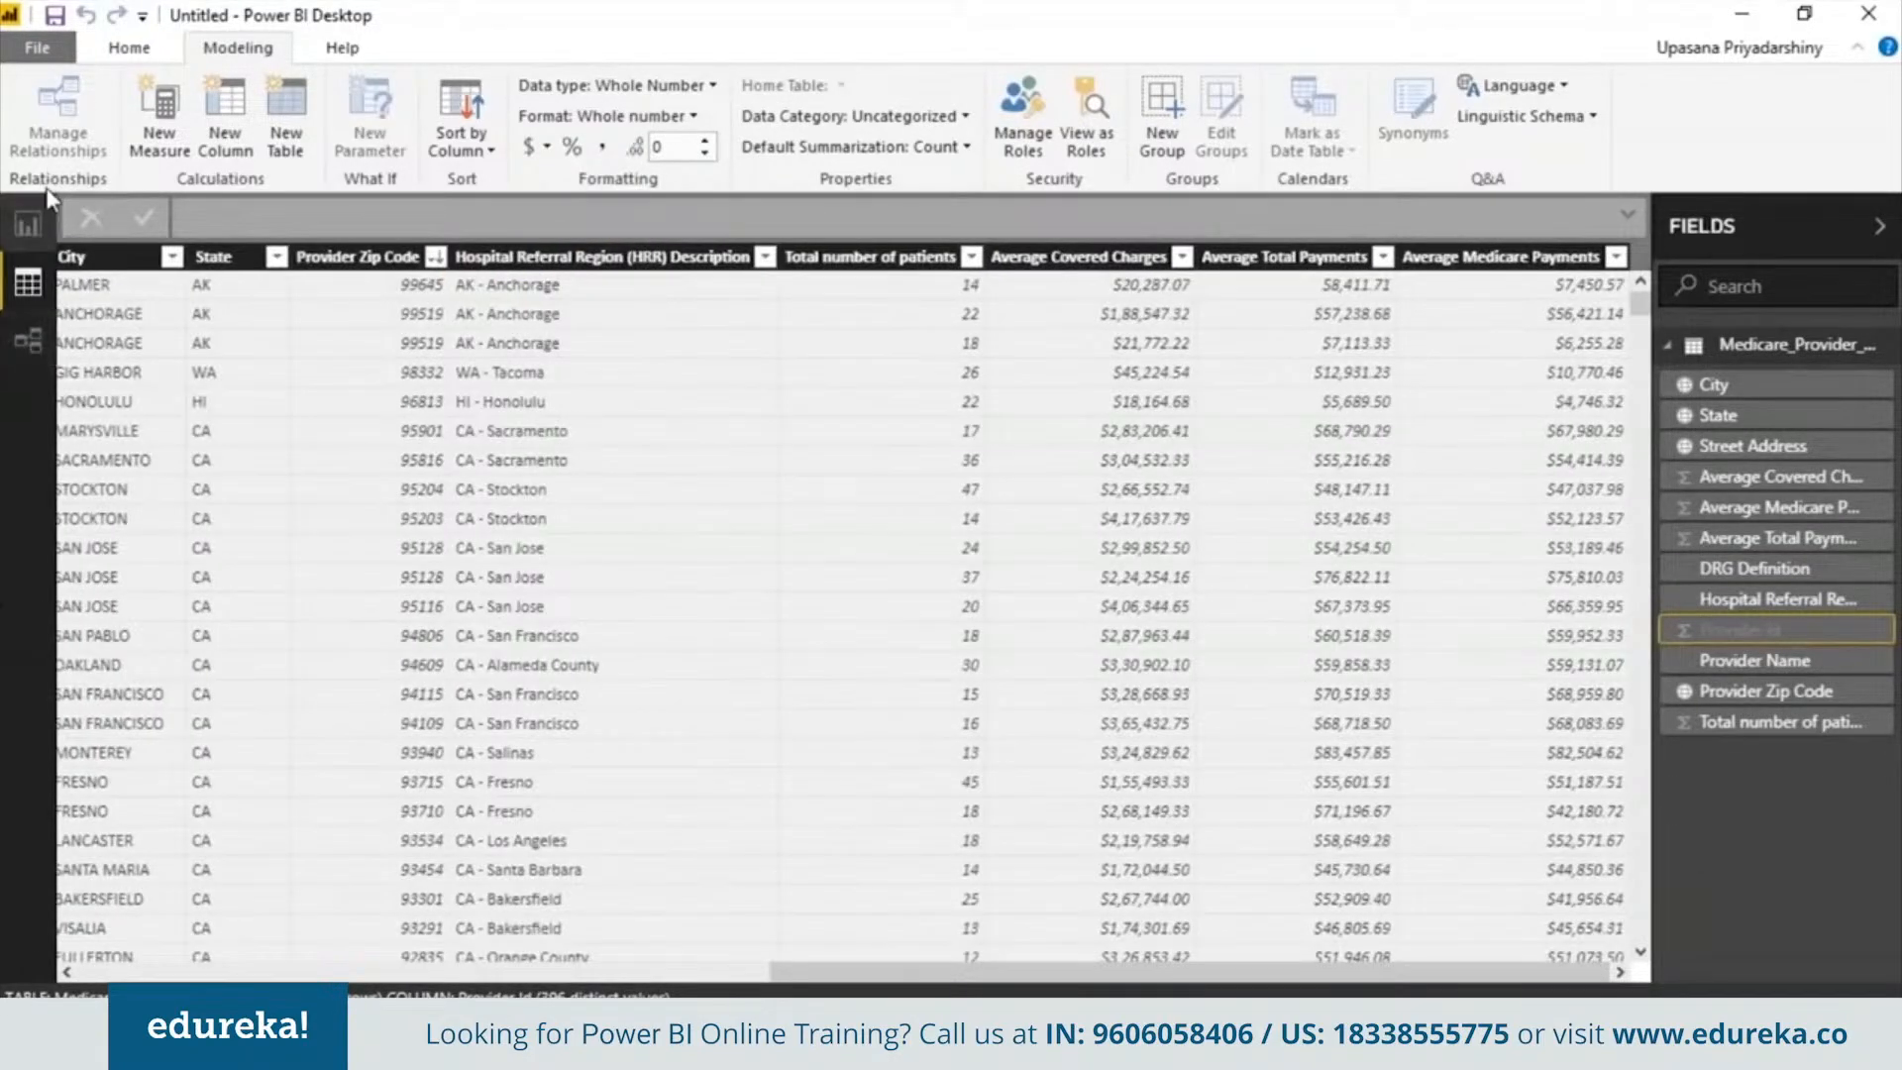
Switch to report view and insert a text box titled Medicare Provider Dashboard
click(30, 223)
click(128, 49)
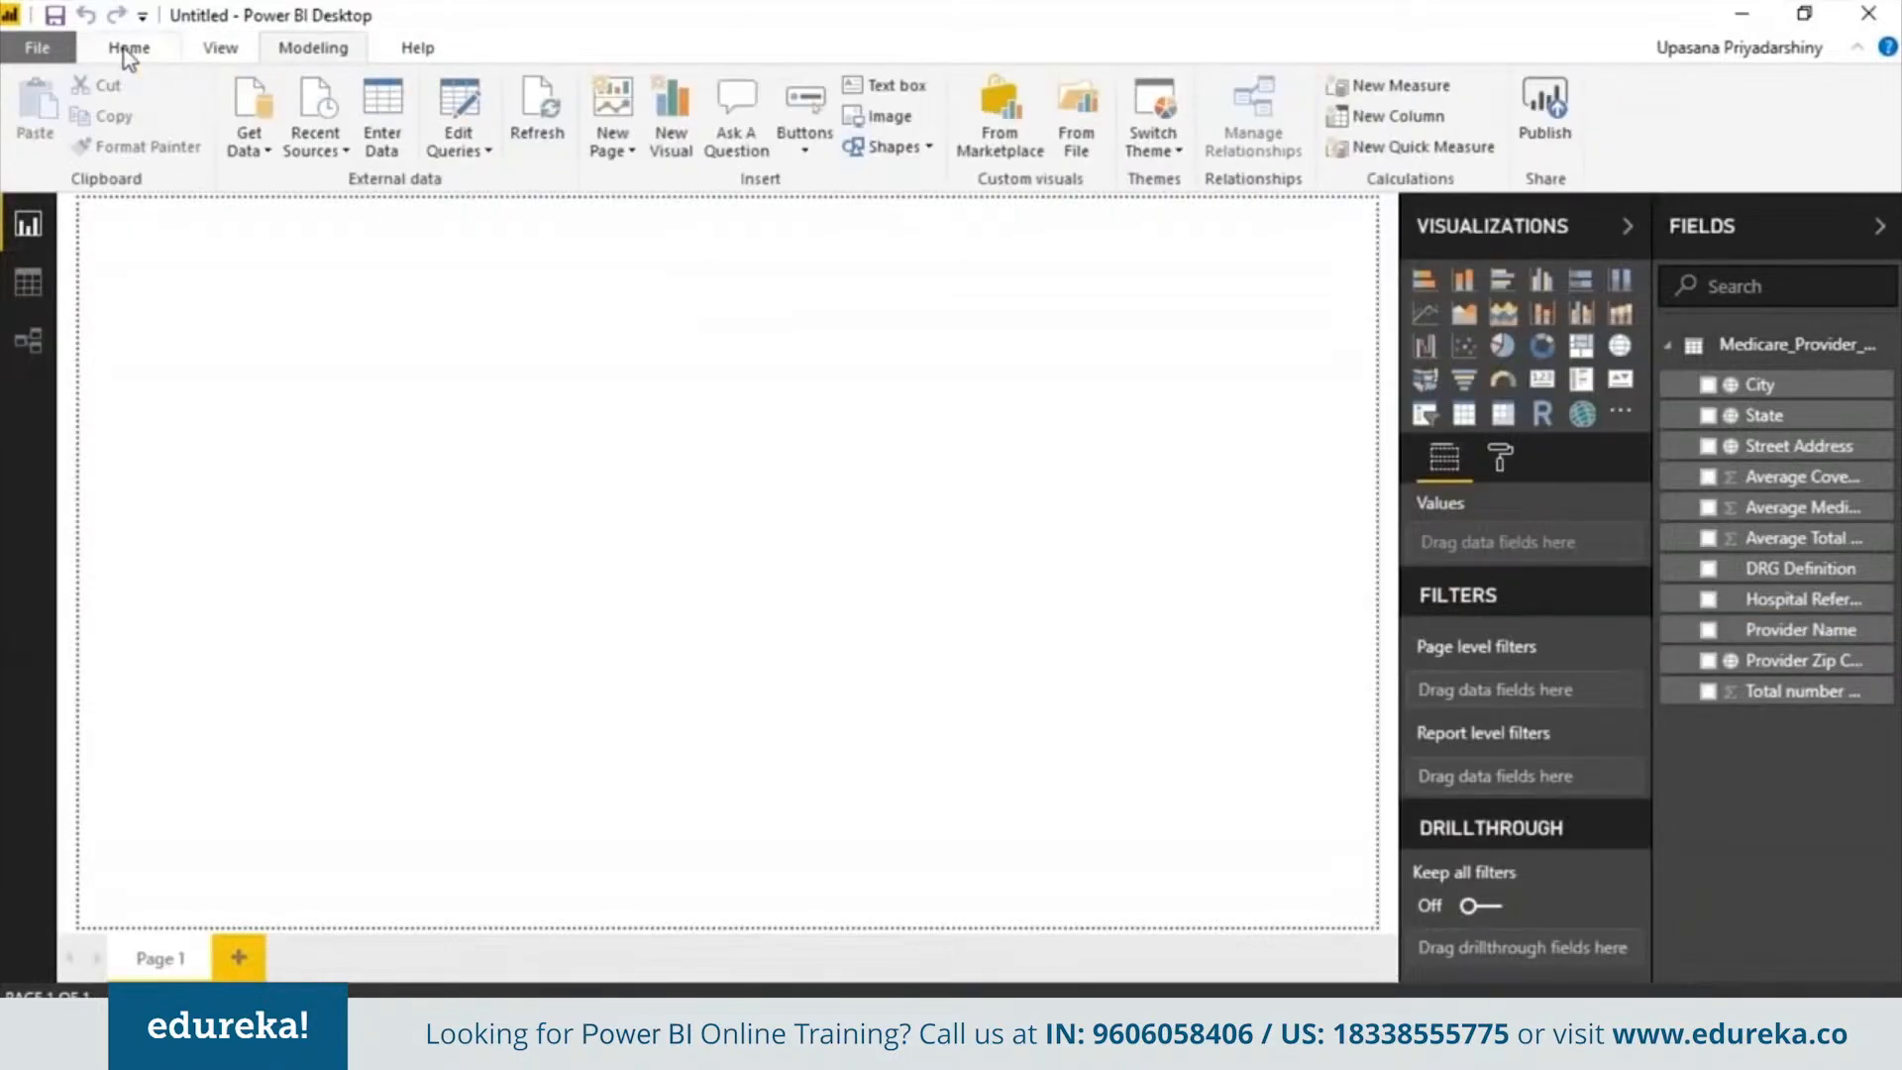
click(885, 85)
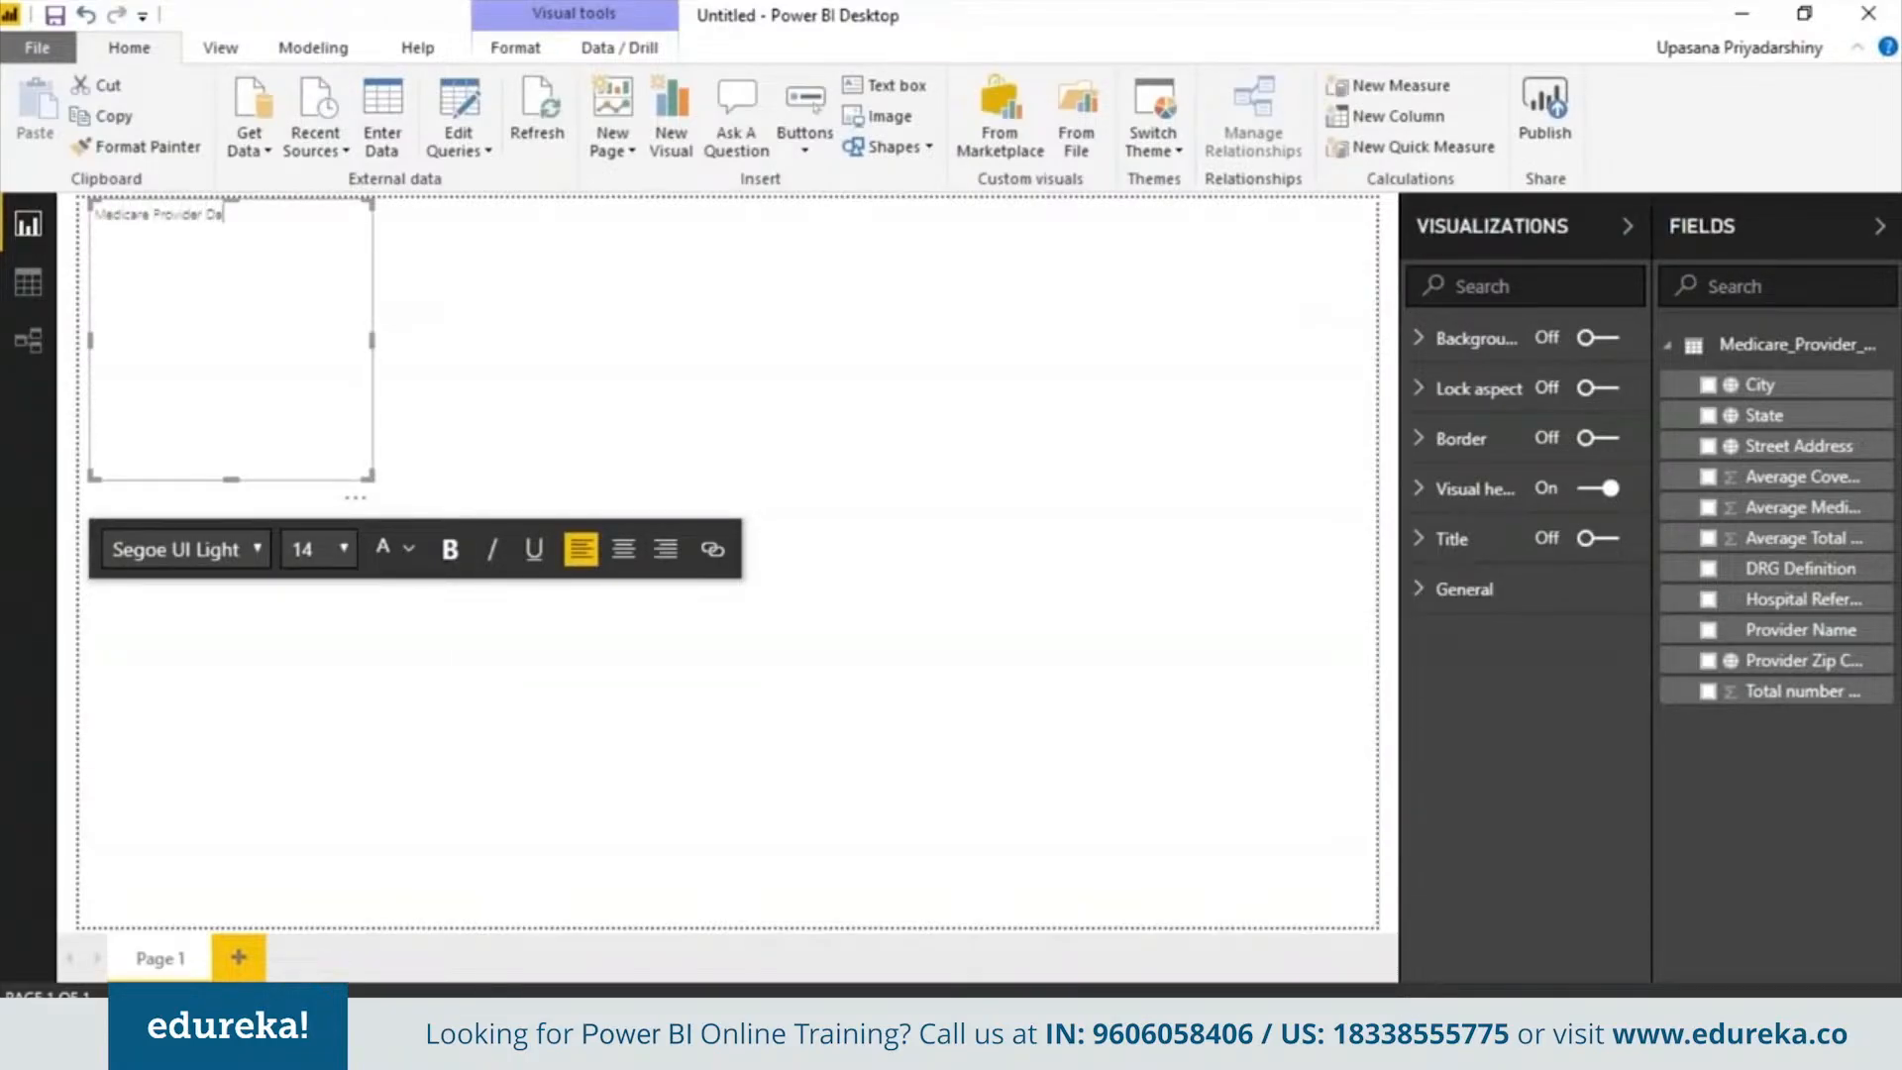
Format the title text as Courier New, size 60, bold
key(ctrl+a)
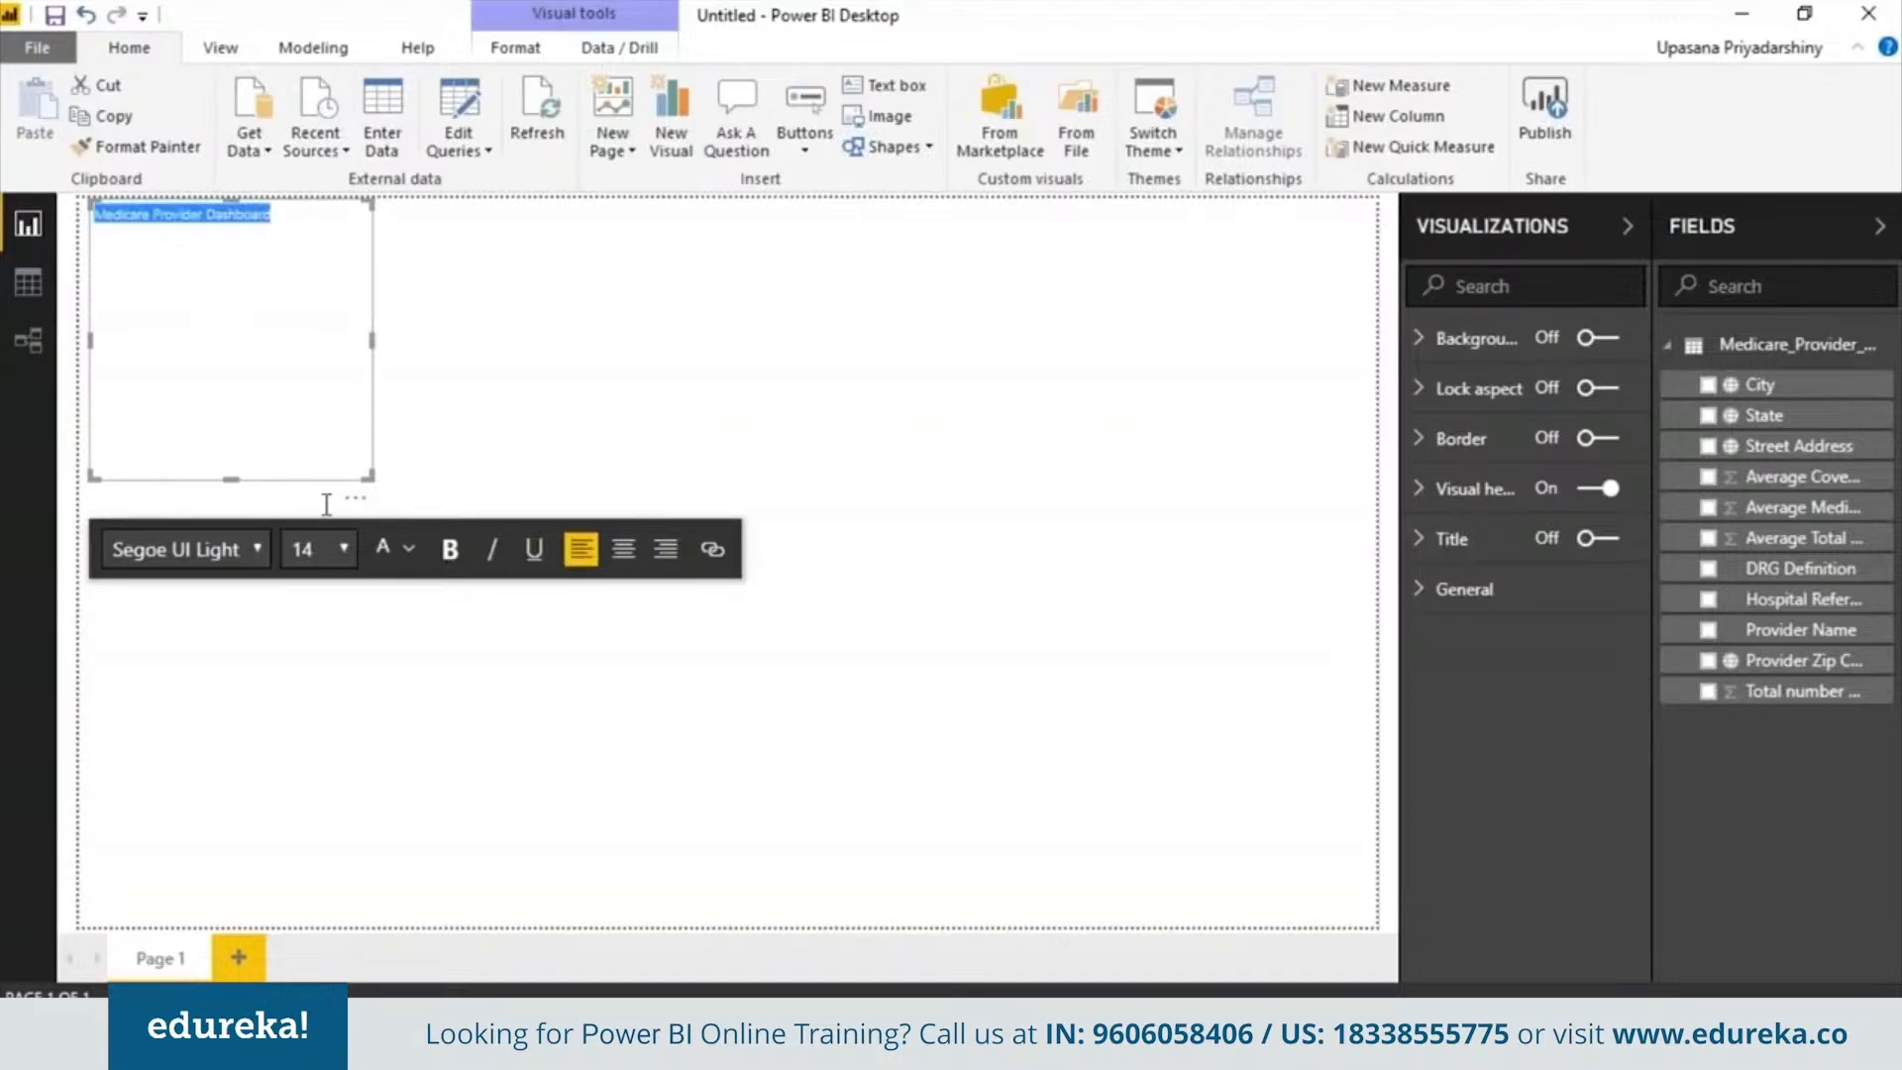
click(259, 553)
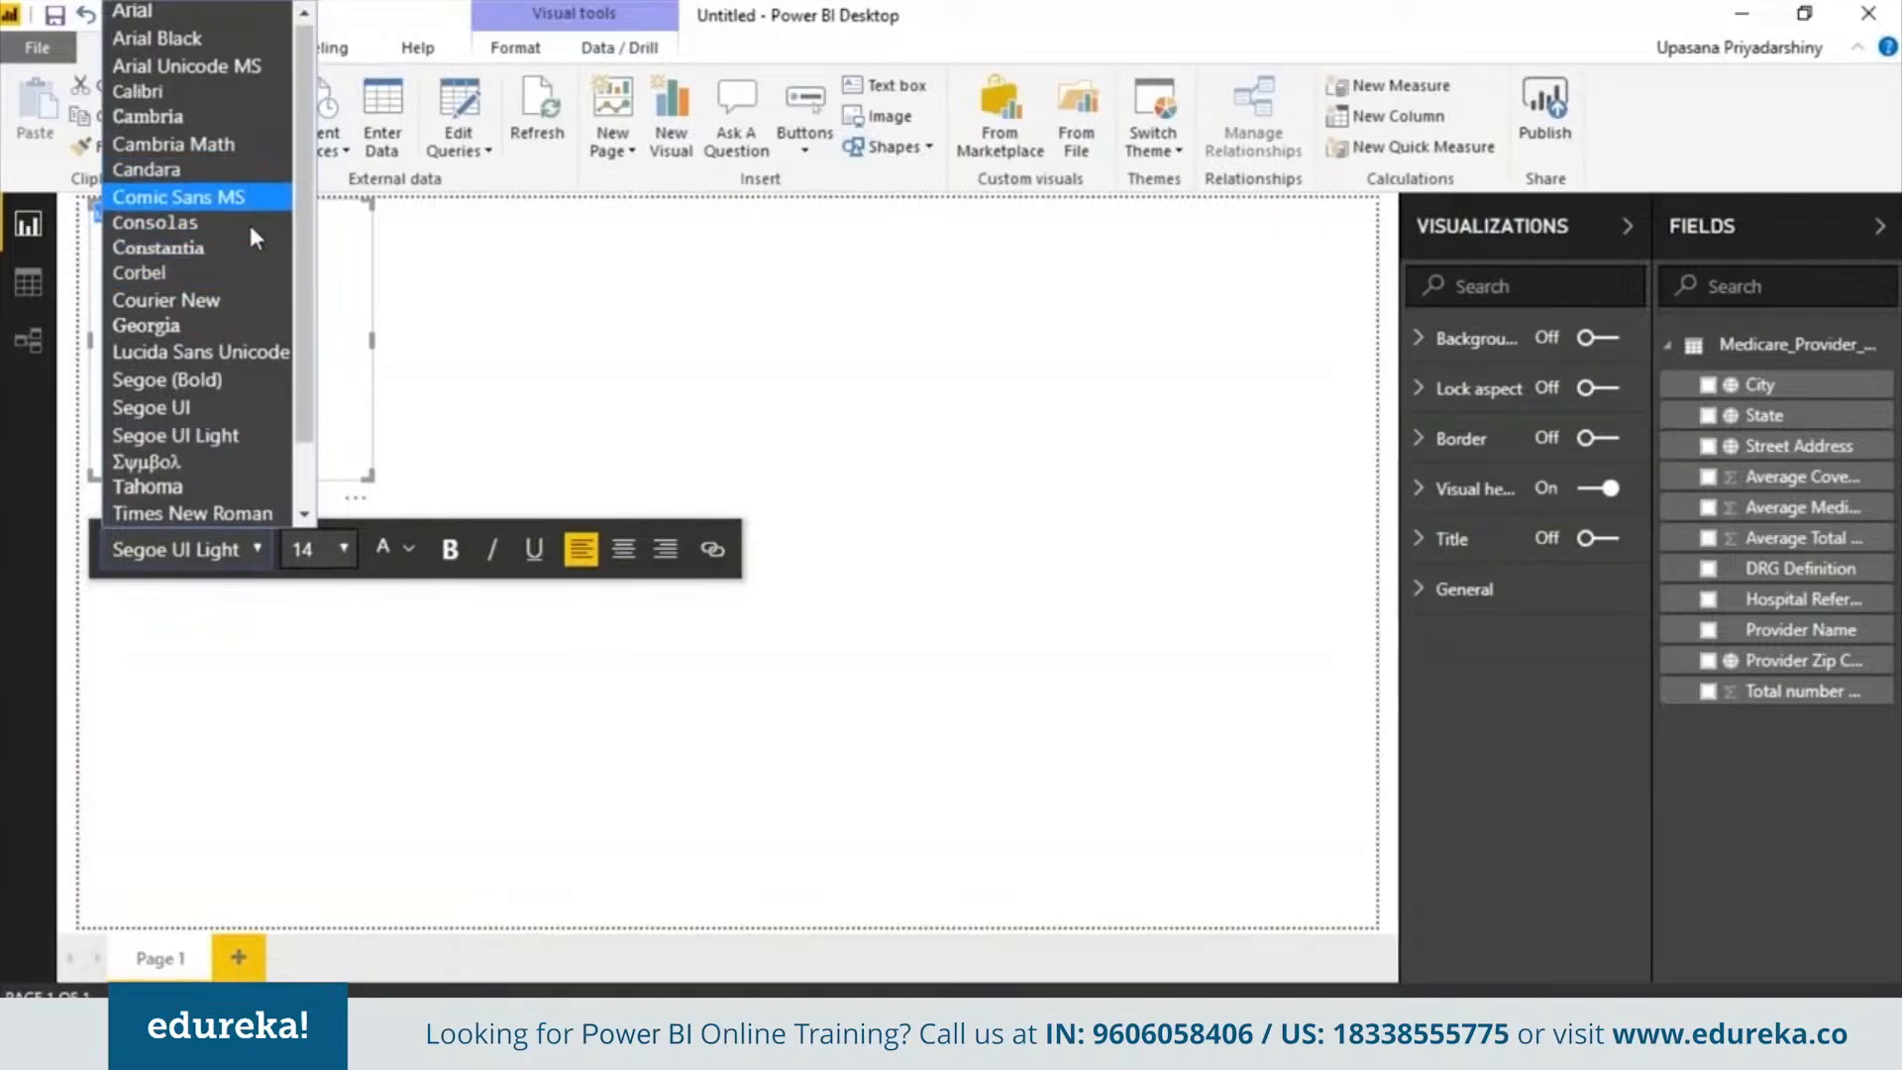
click(166, 299)
click(343, 551)
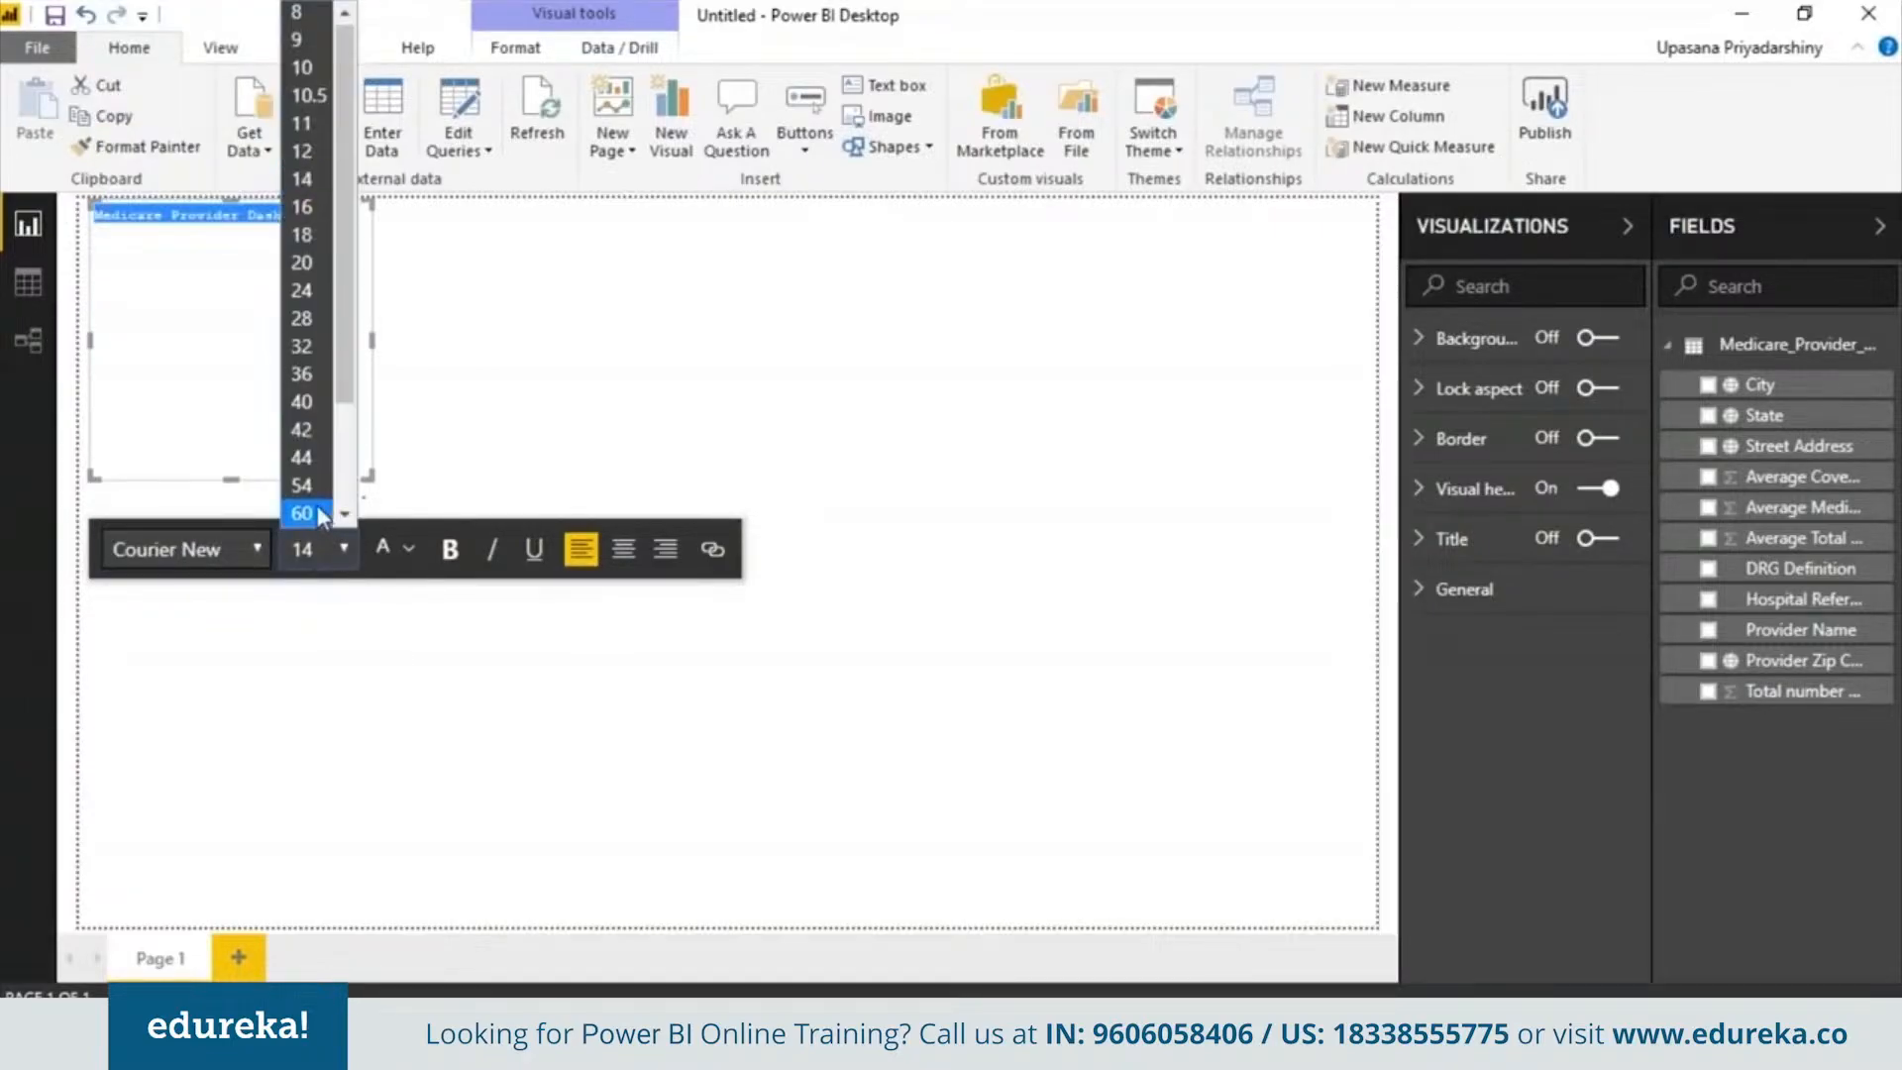
click(319, 510)
click(450, 551)
Center the title text and resize and position its box across the top of the page
drag(364, 337, 1155, 234)
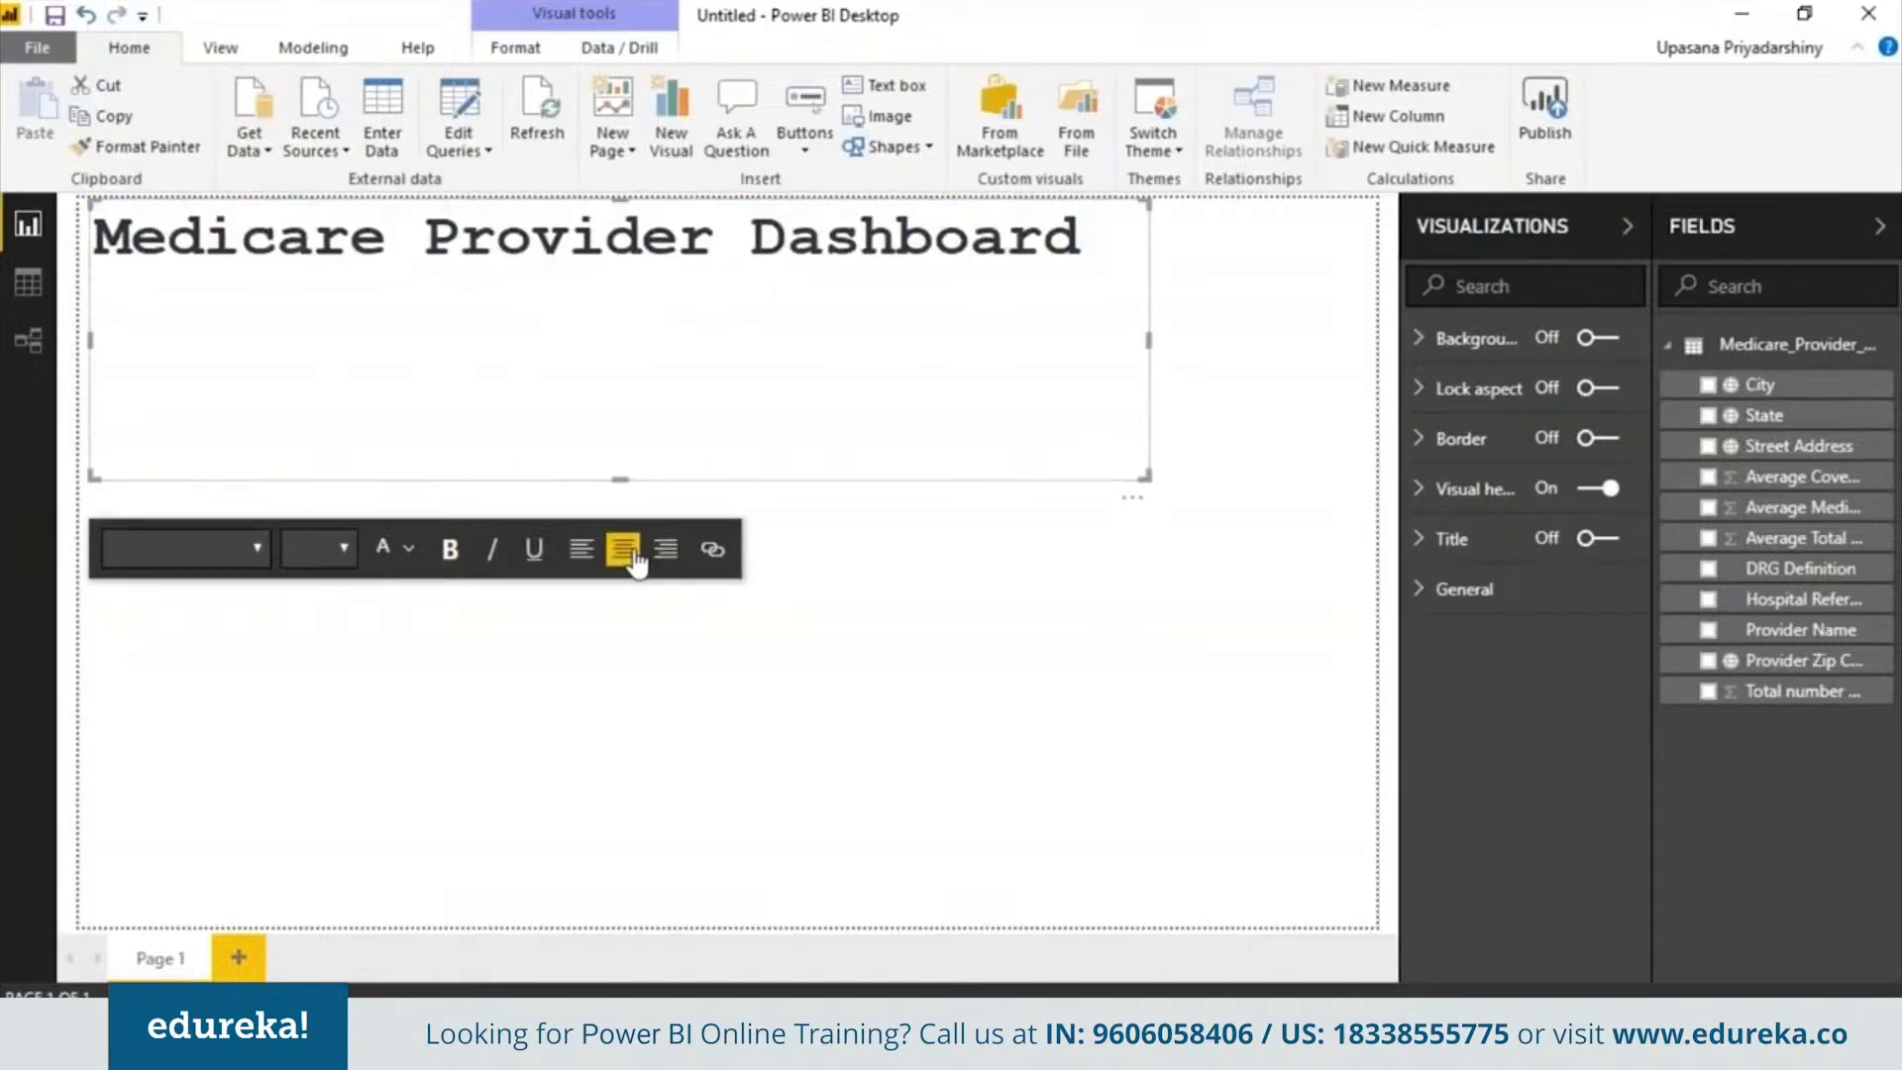
click(623, 548)
drag(646, 487, 620, 277)
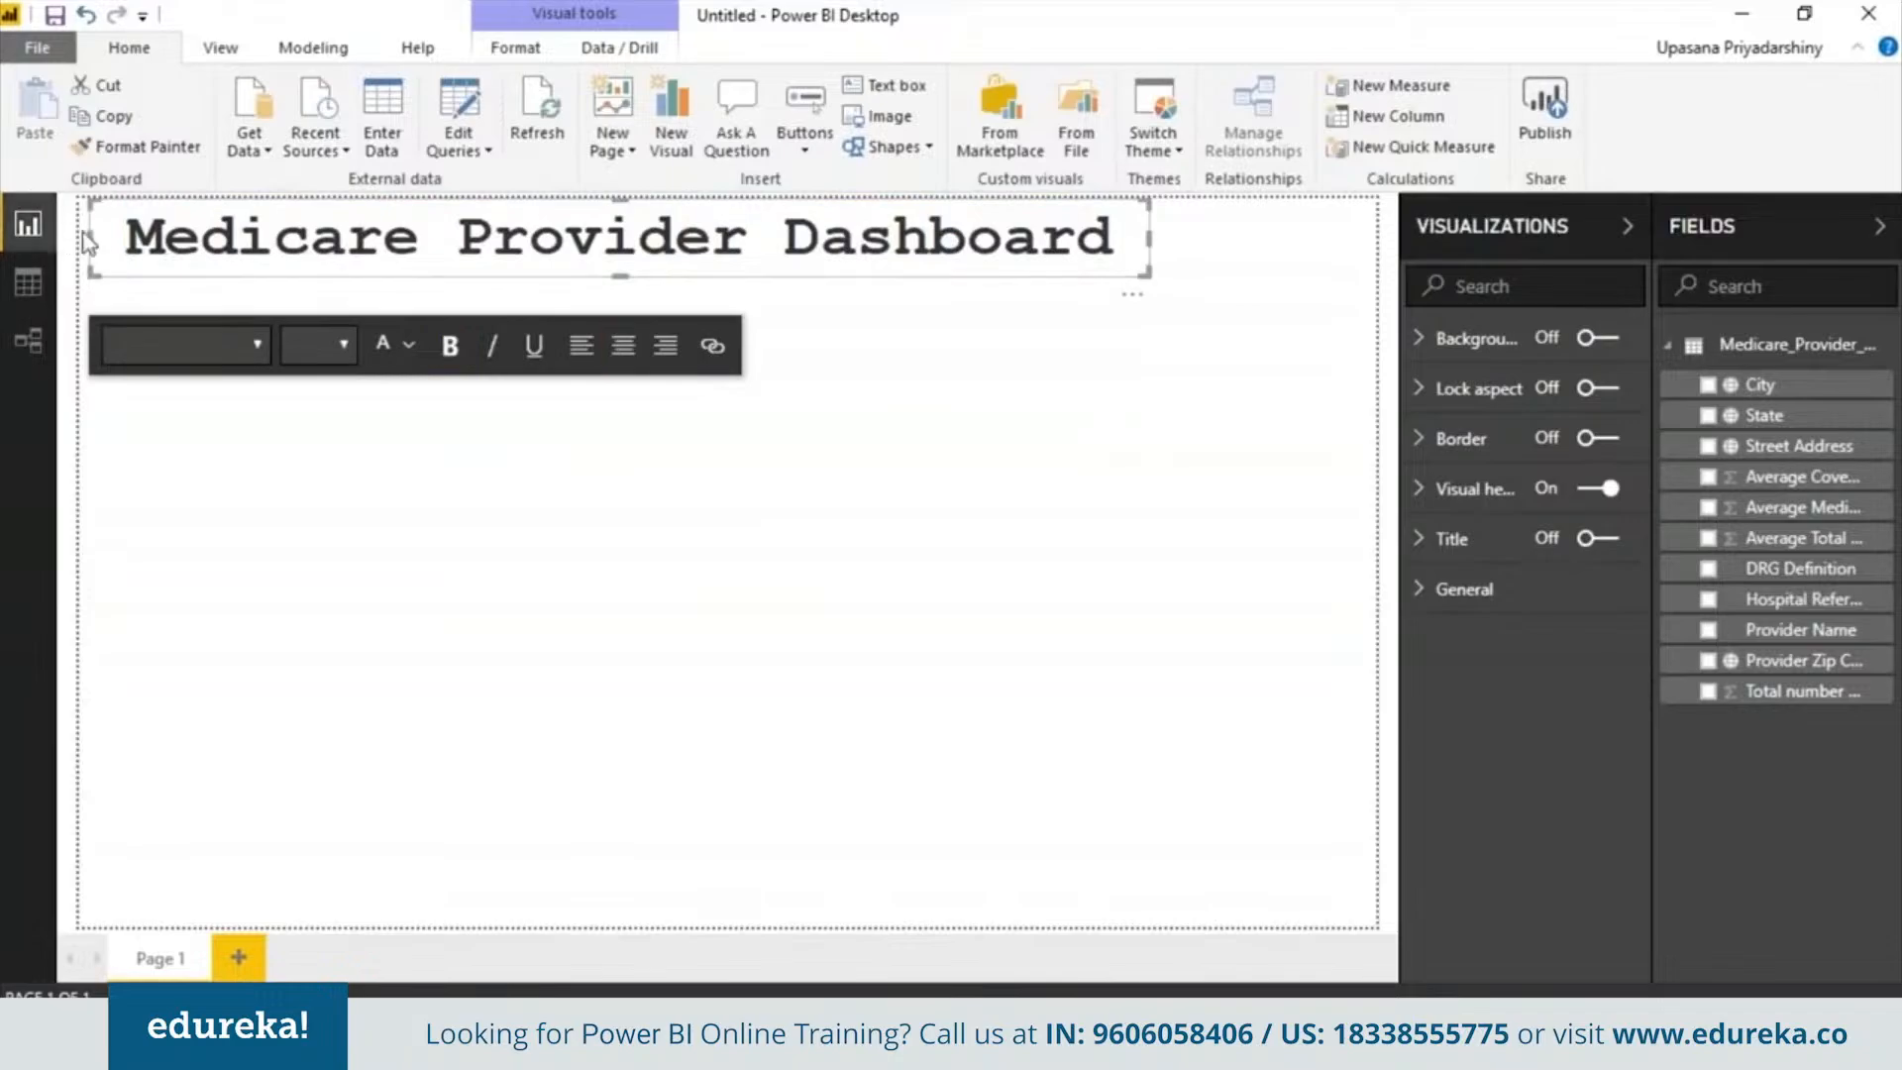
drag(87, 242, 207, 237)
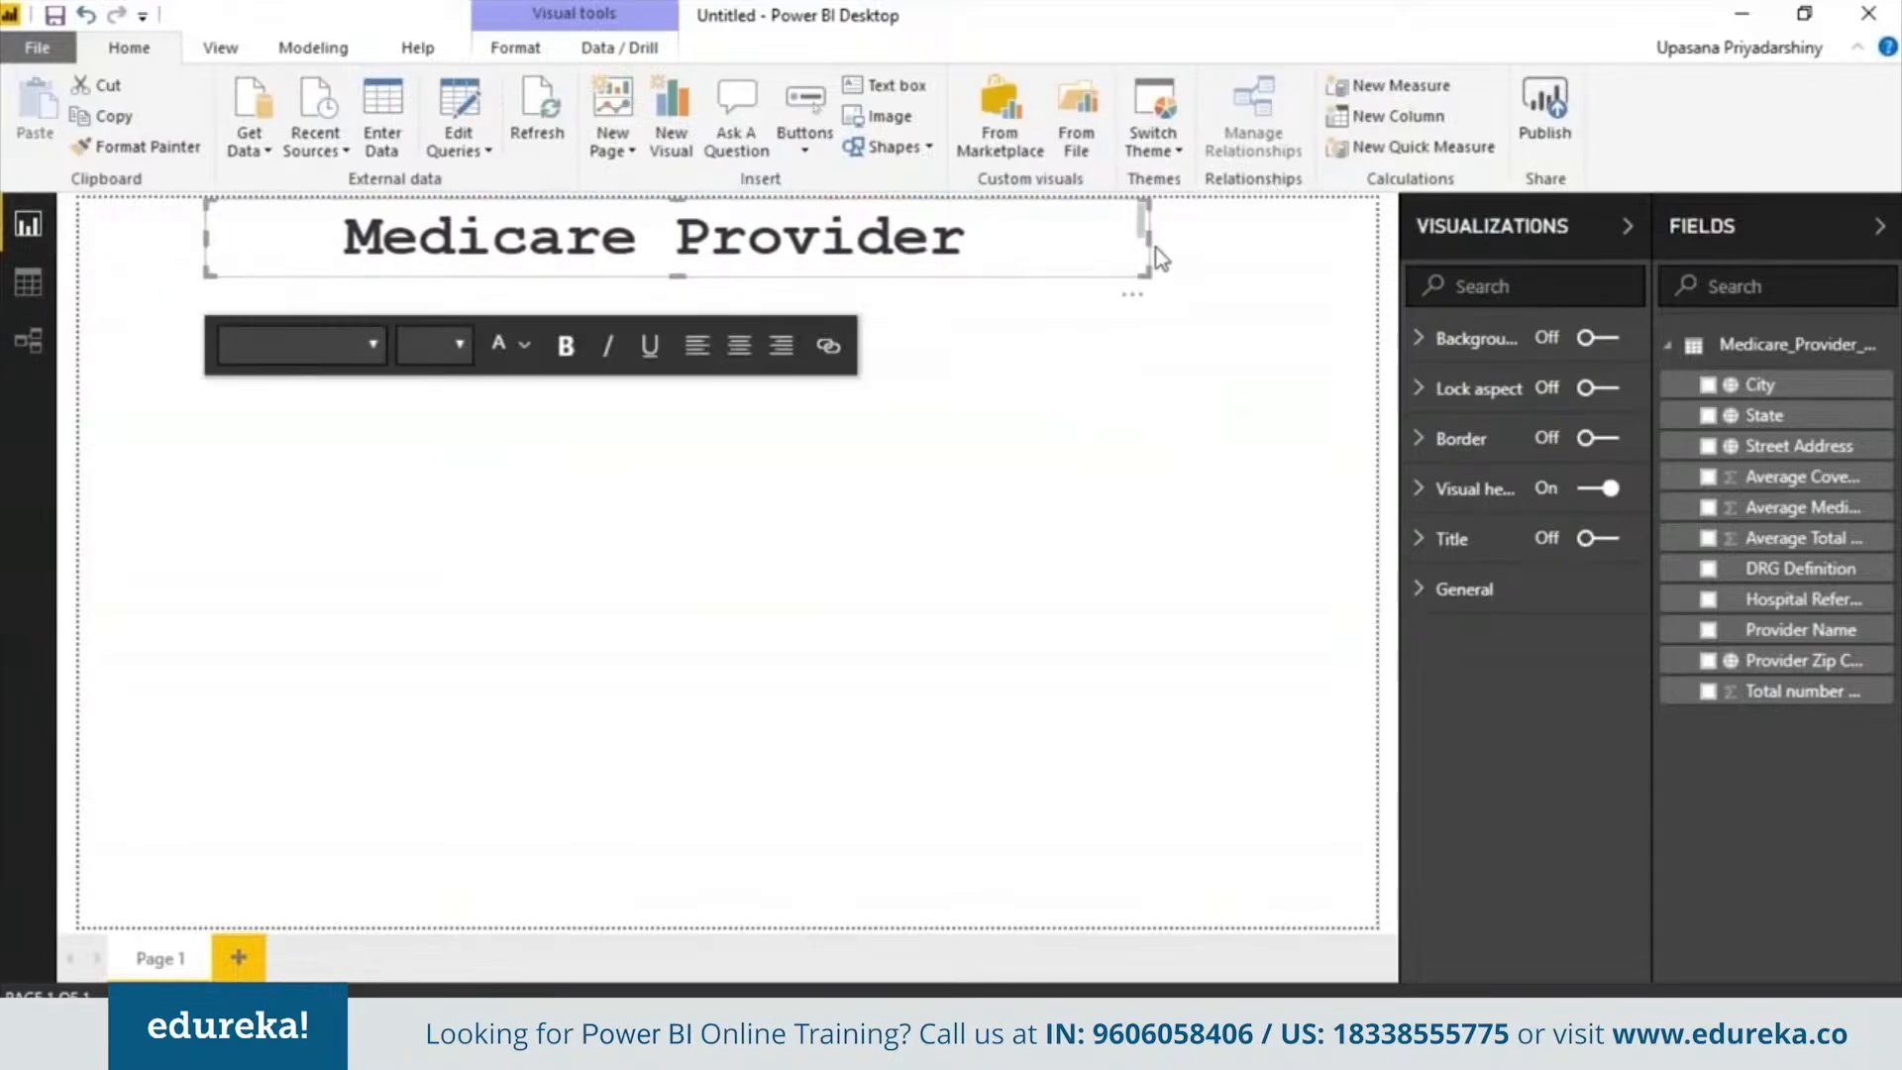
drag(1149, 255, 1232, 241)
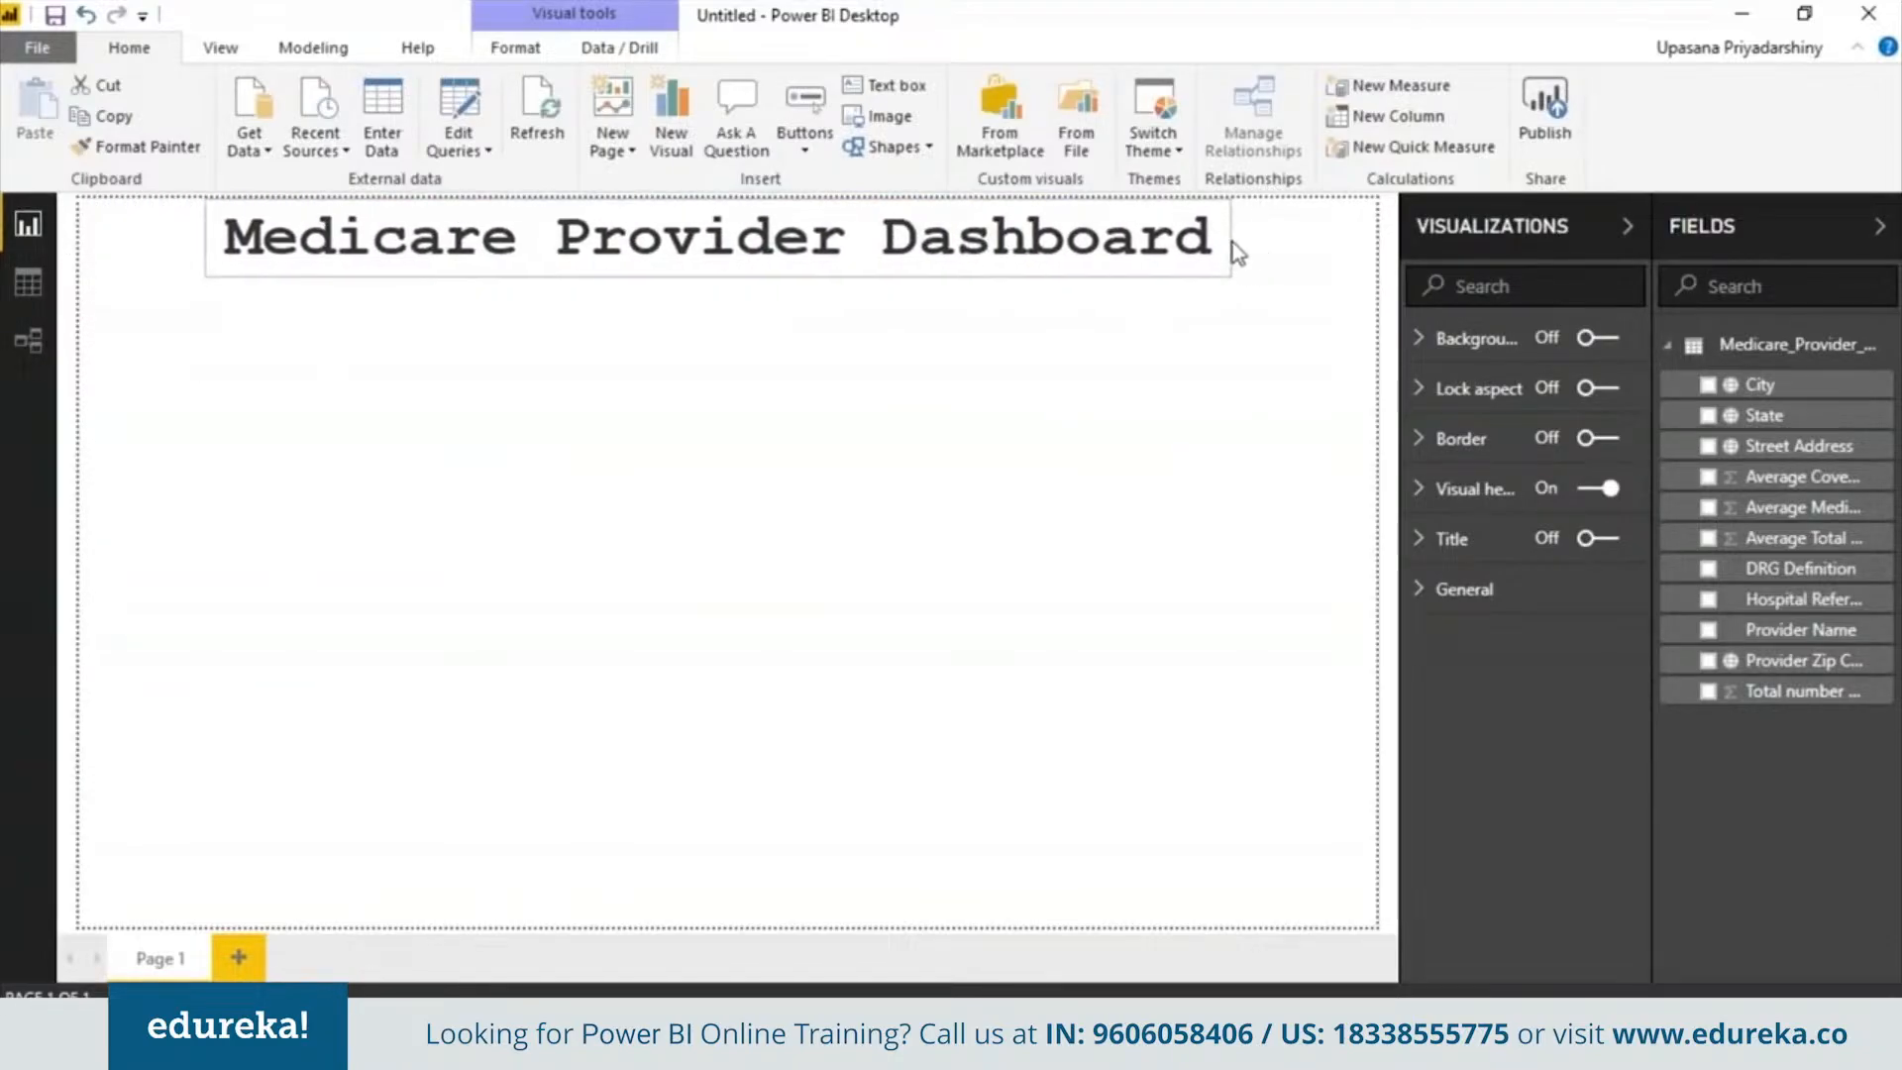
click(1192, 437)
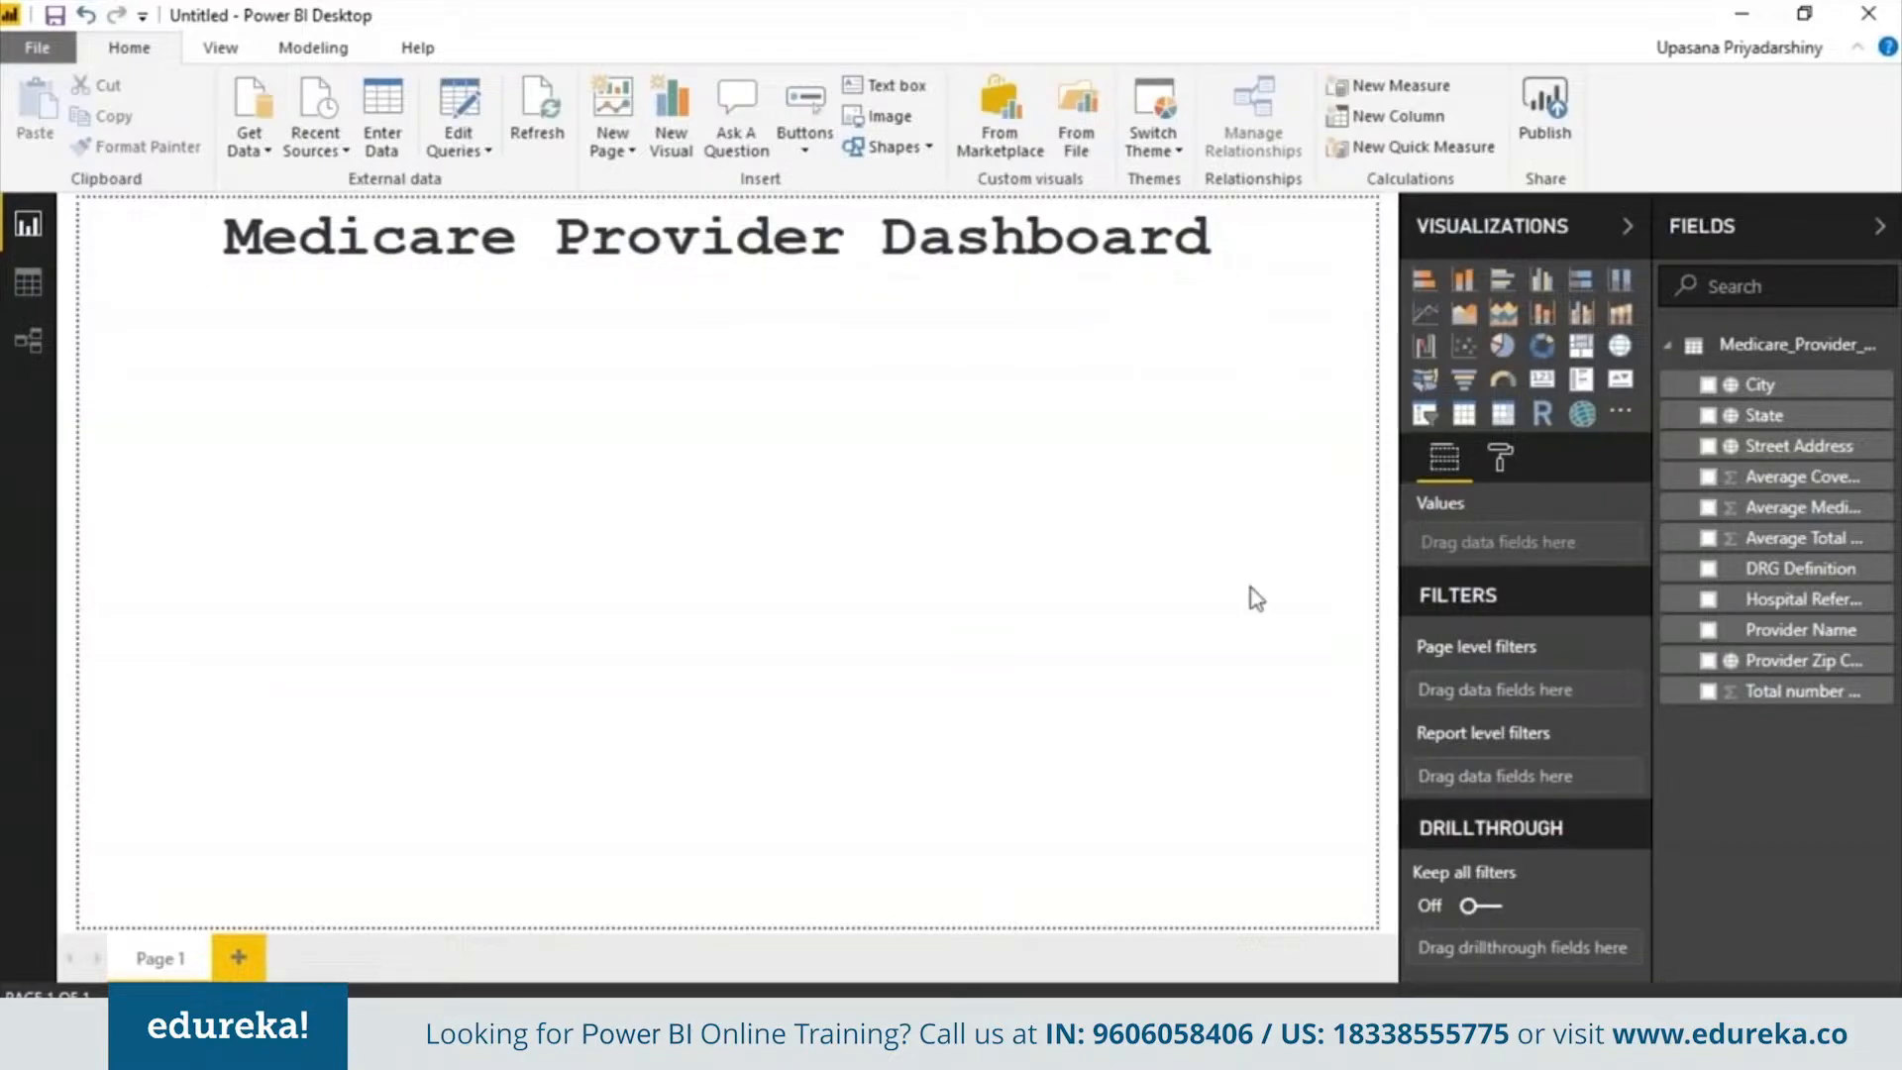
Add a pie chart below the title showing Total number of patients by DRG Definition
click(1503, 345)
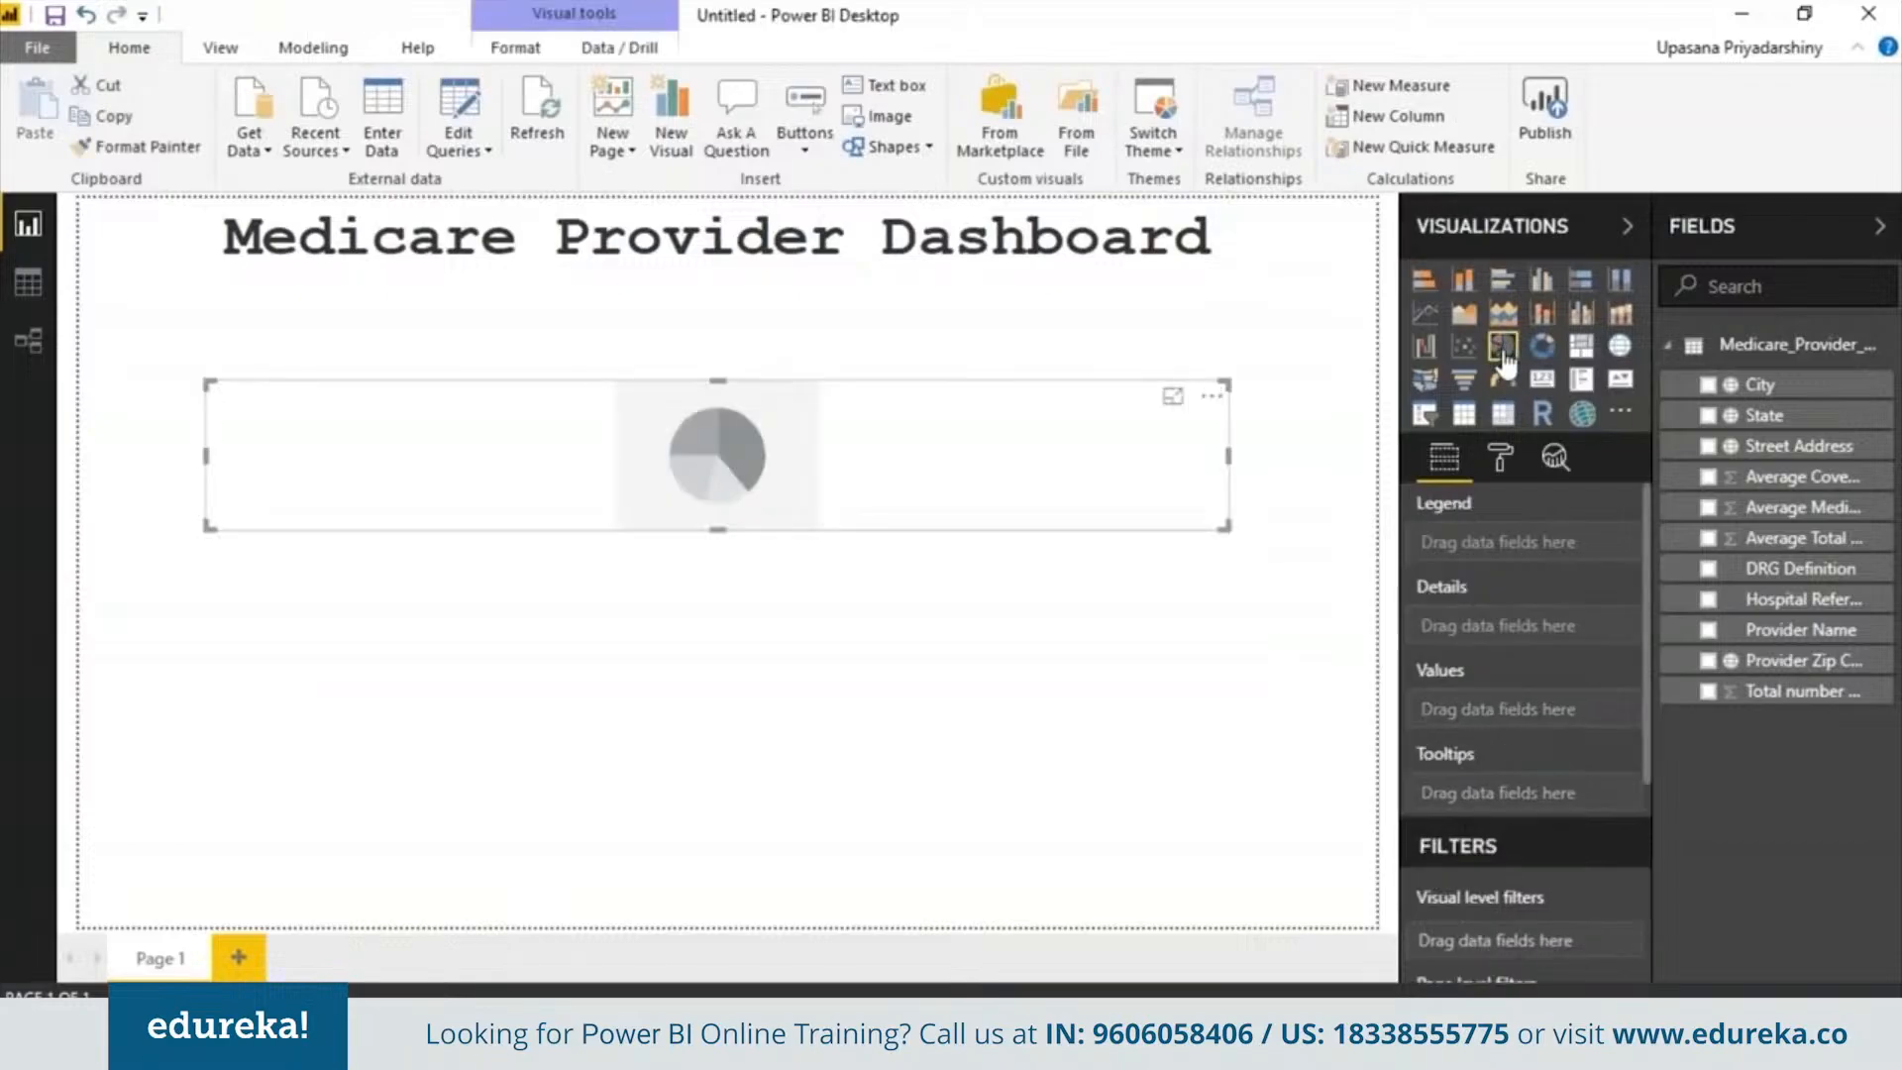
drag(1228, 486, 417, 482)
click(431, 481)
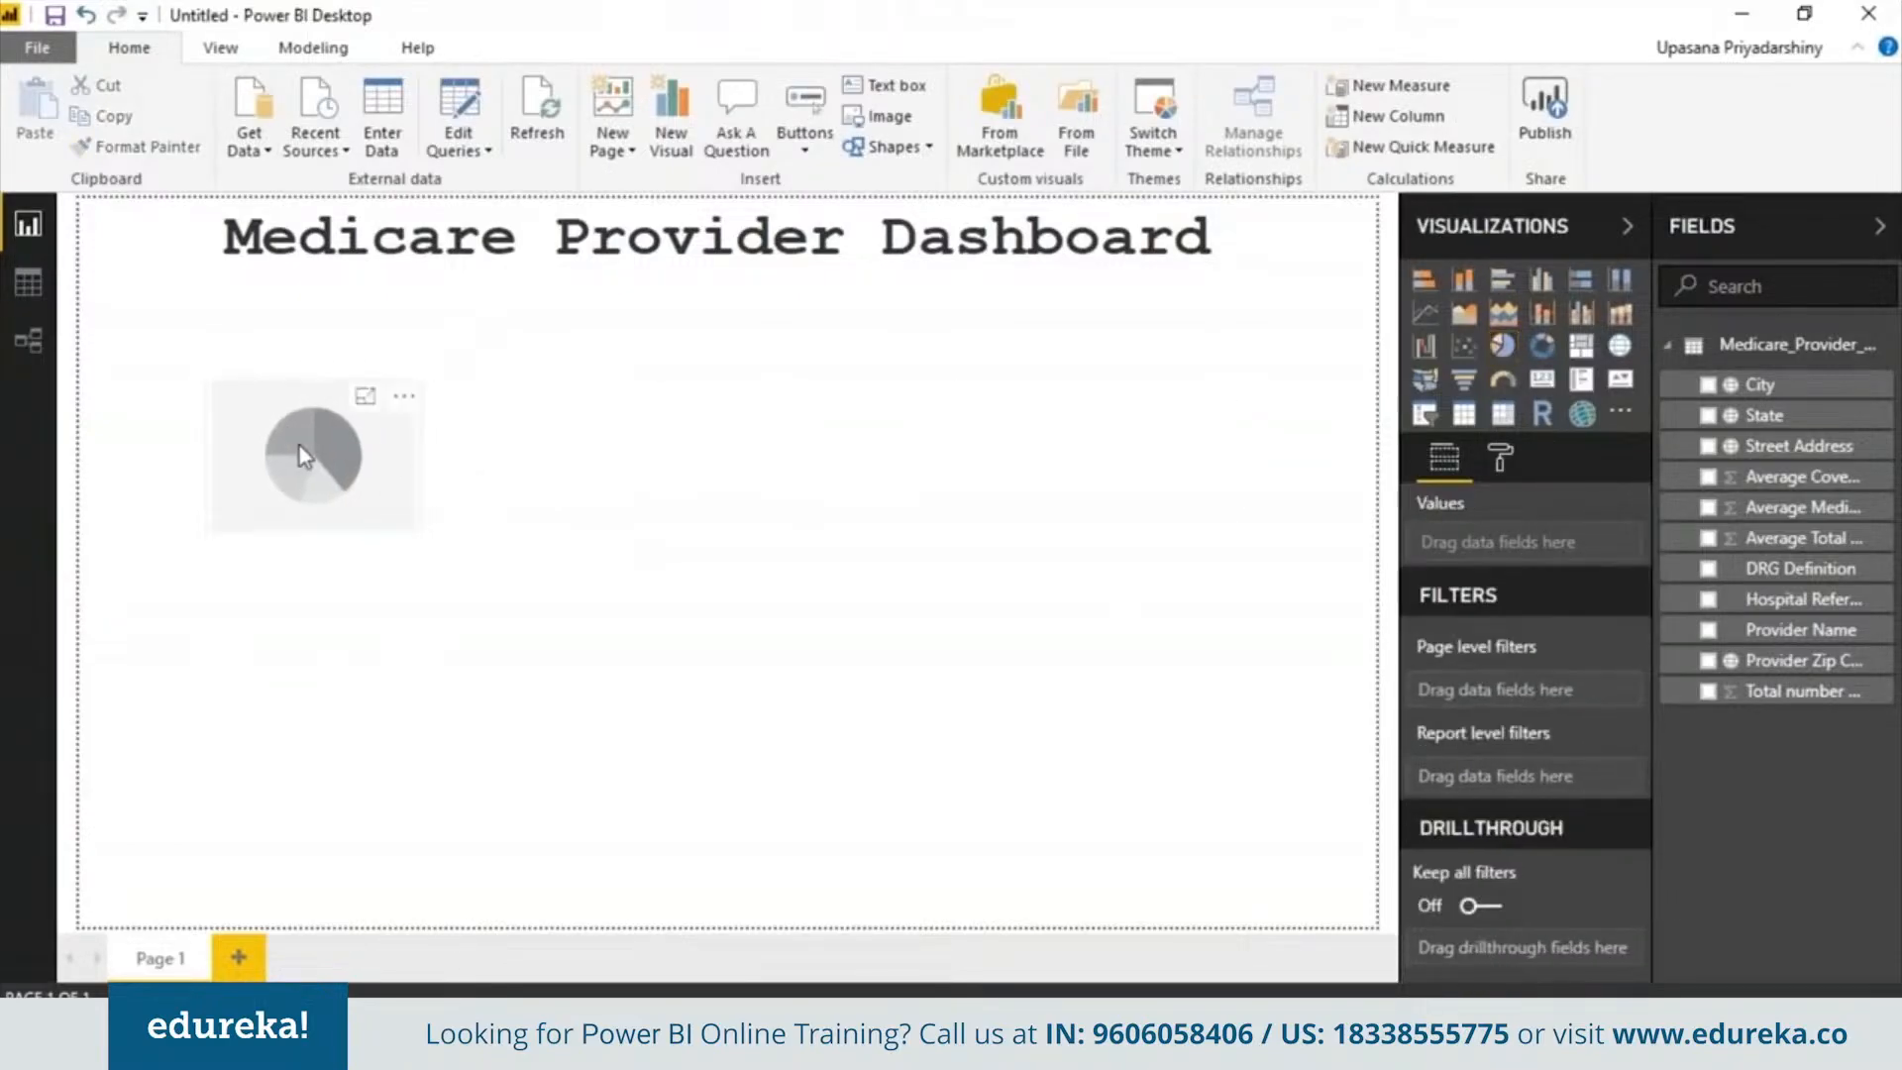
drag(299, 446, 164, 349)
drag(301, 442, 709, 745)
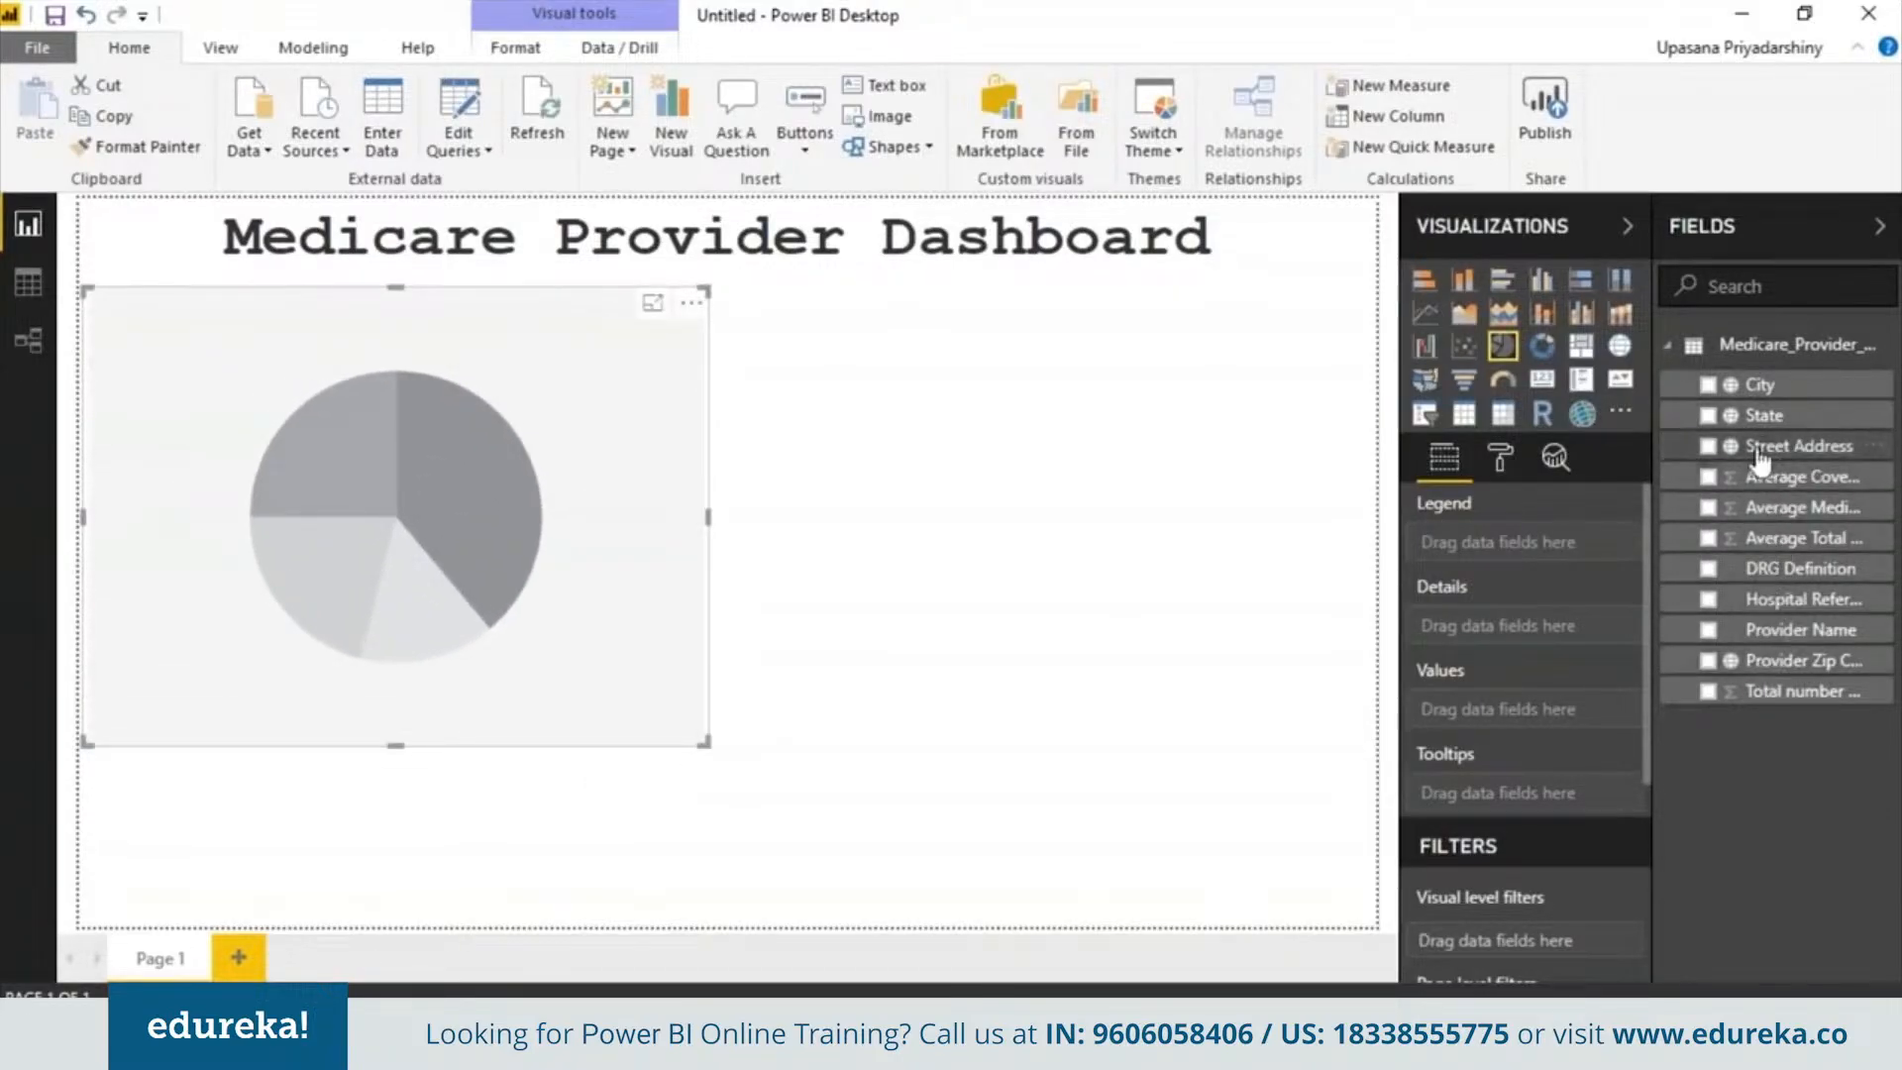
click(1708, 568)
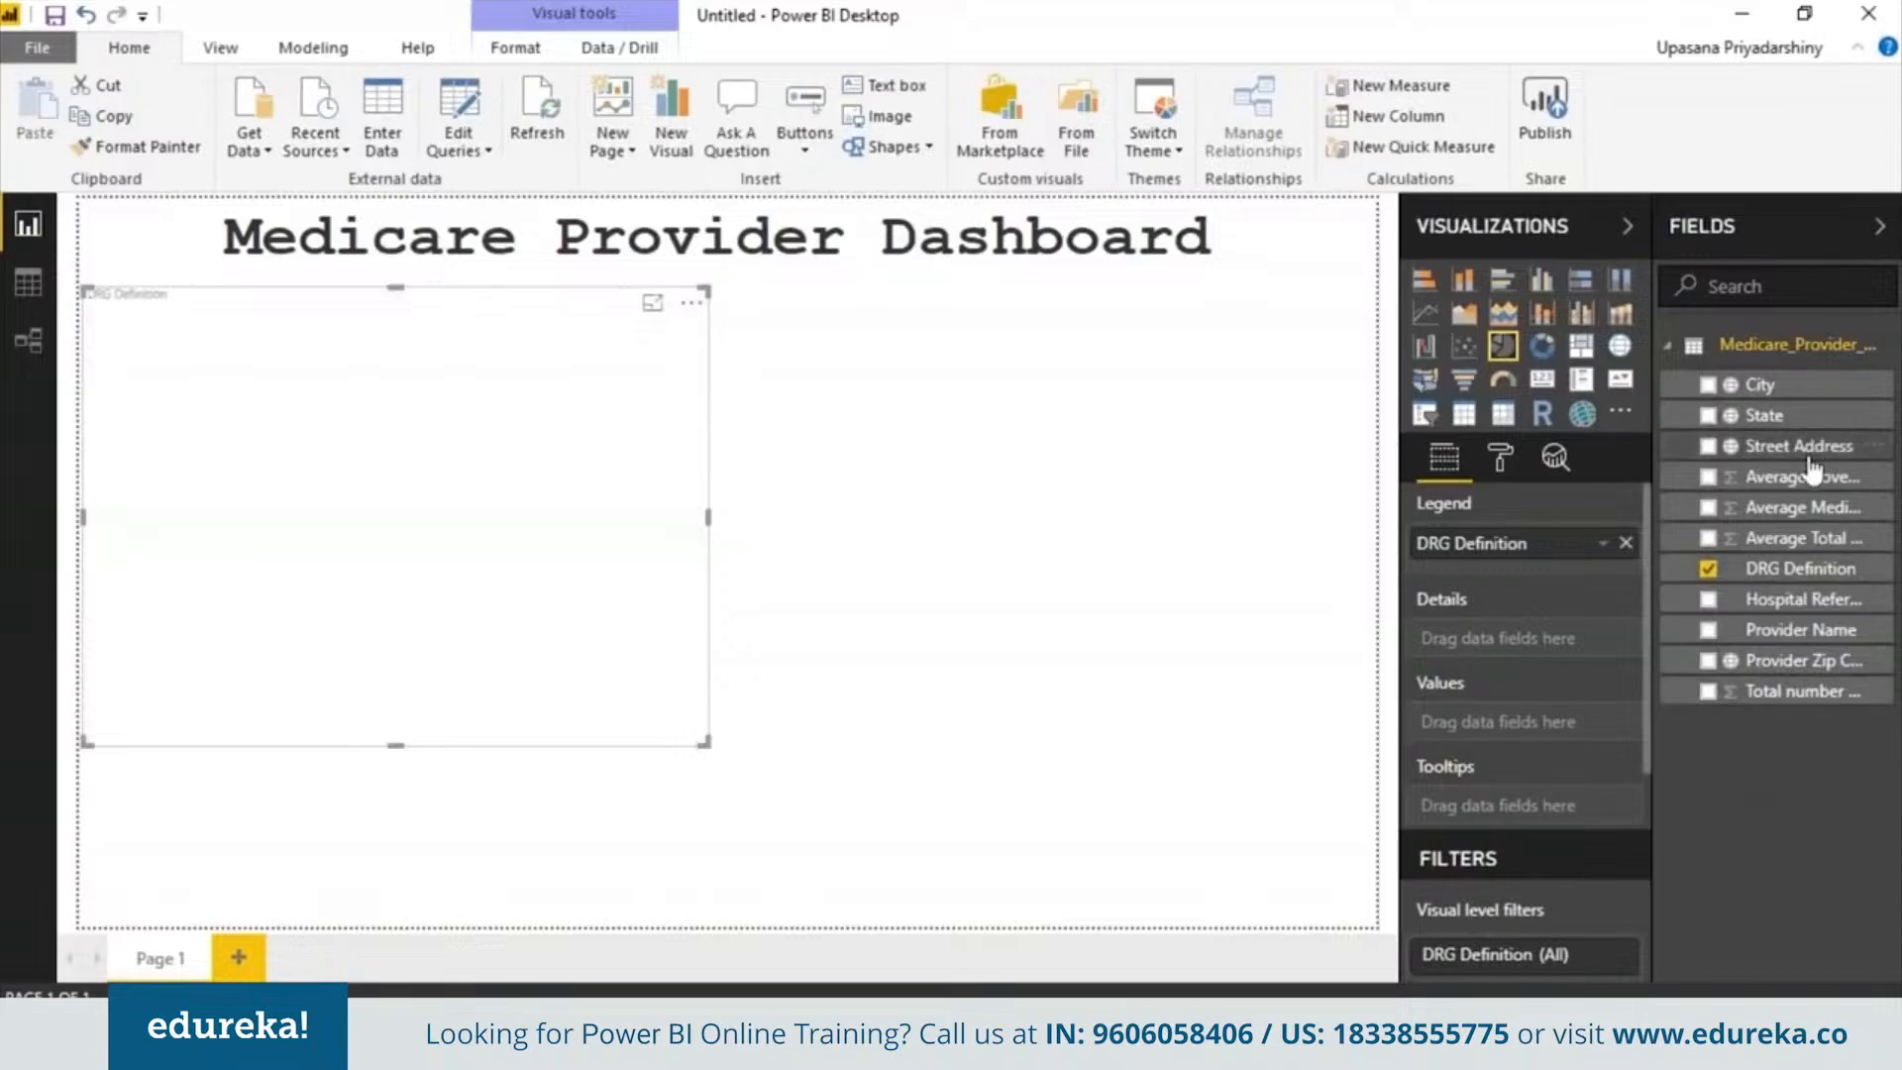
drag(1732, 706, 1491, 731)
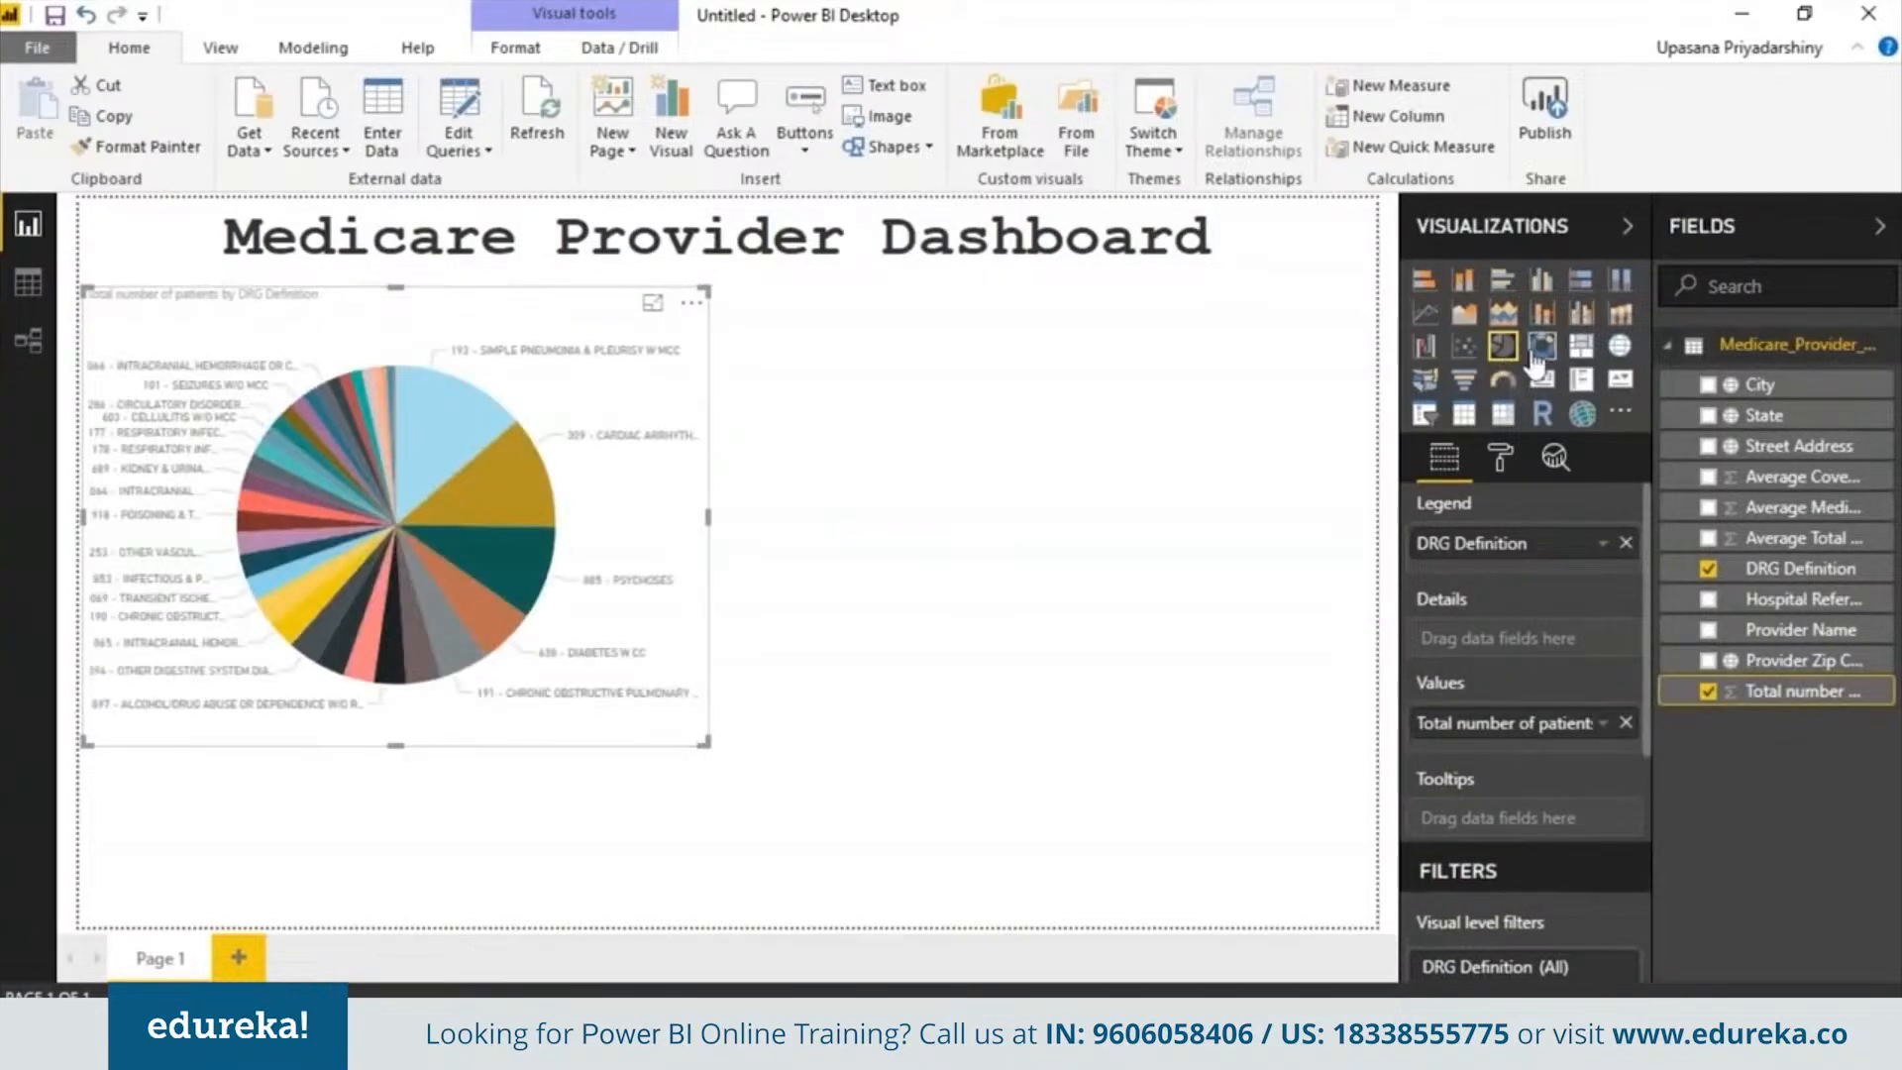
click(1464, 381)
click(1503, 345)
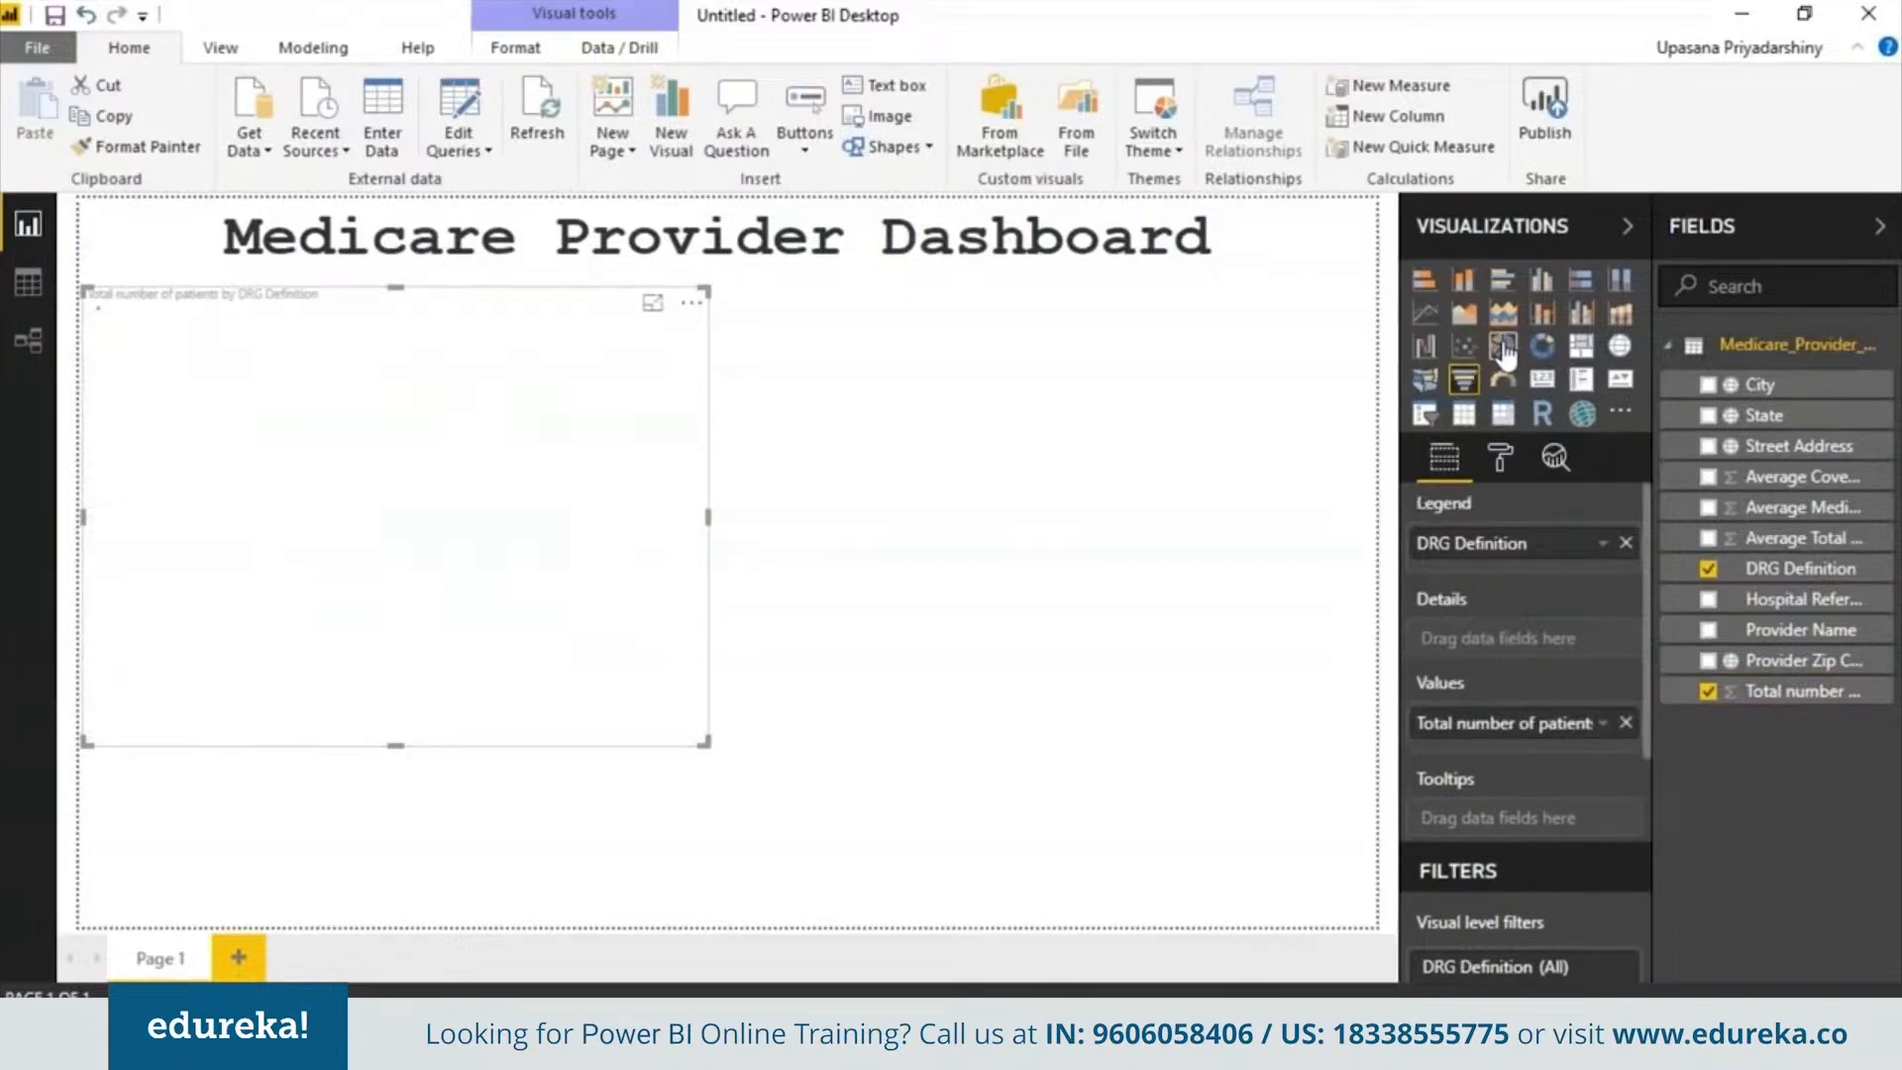
click(968, 632)
Add a funnel chart beside the pie chart and size it to the same height
click(1465, 380)
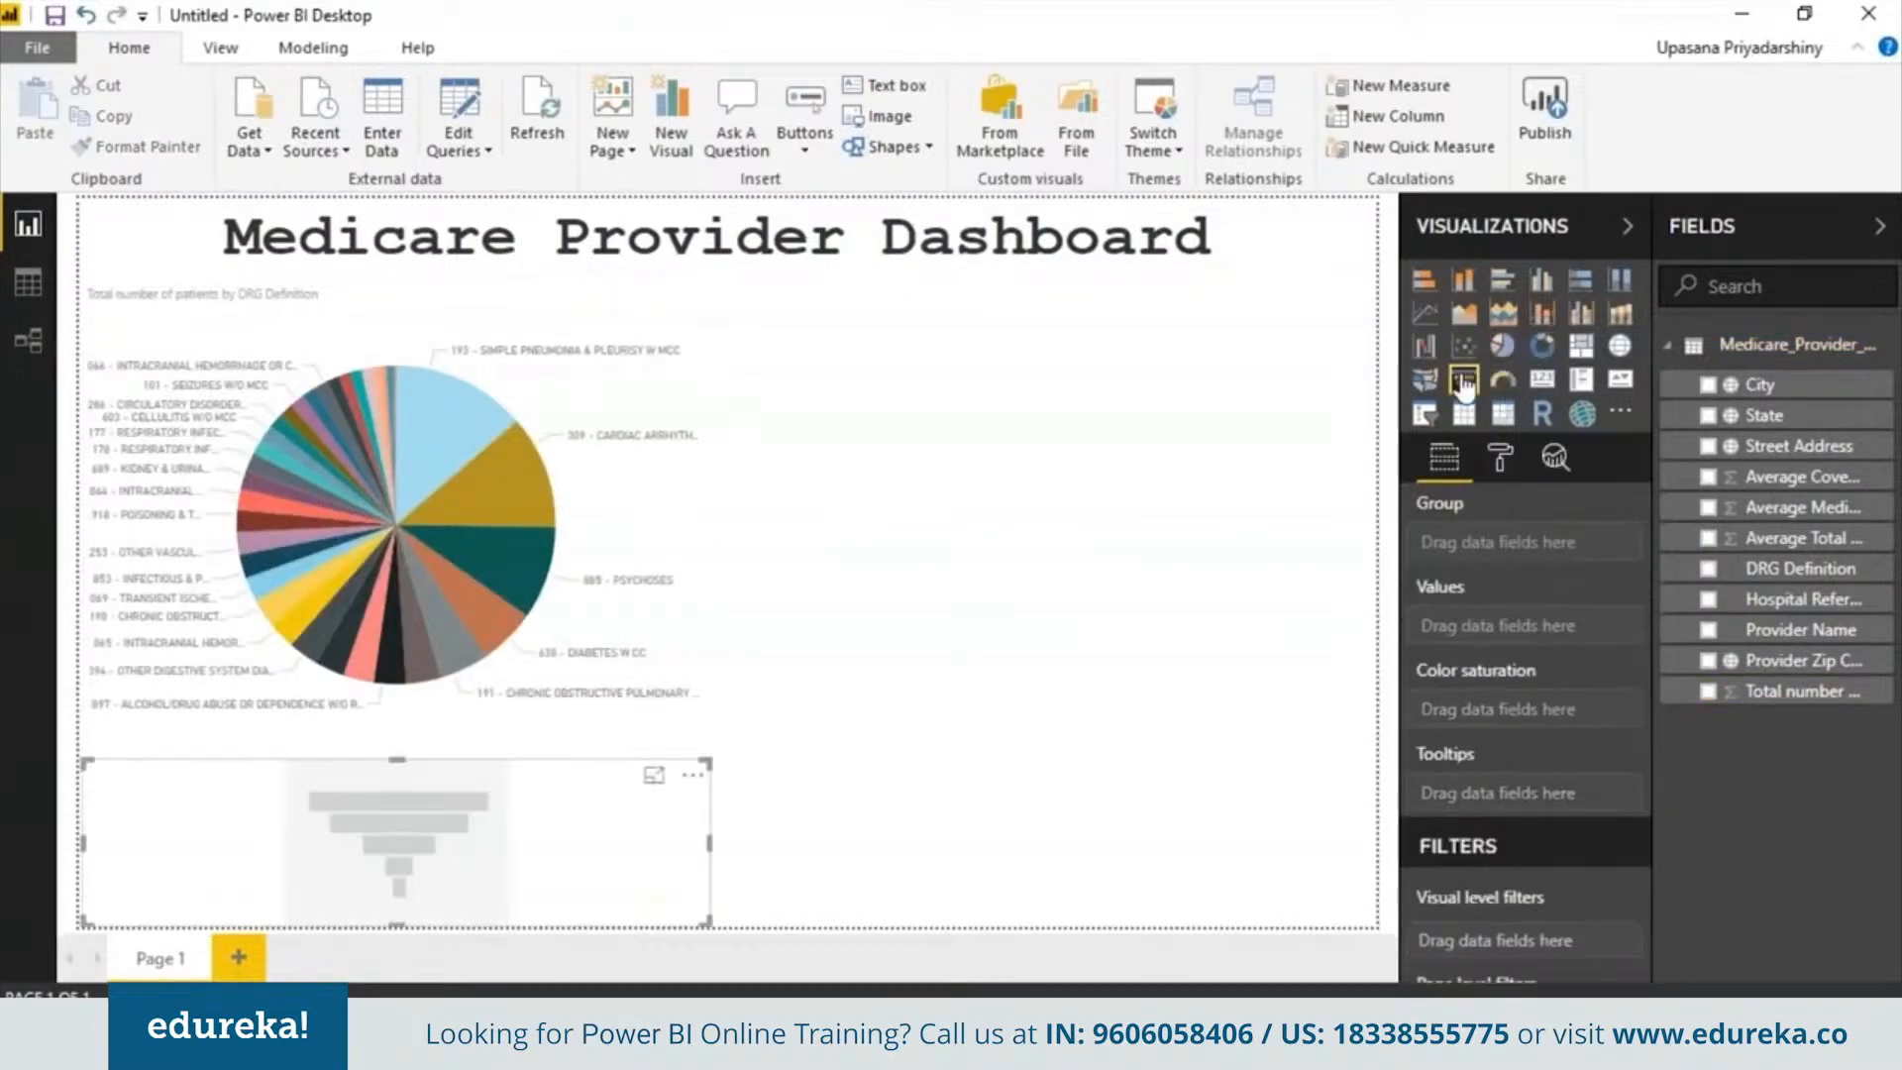
drag(634, 862, 1204, 430)
click(678, 481)
click(875, 428)
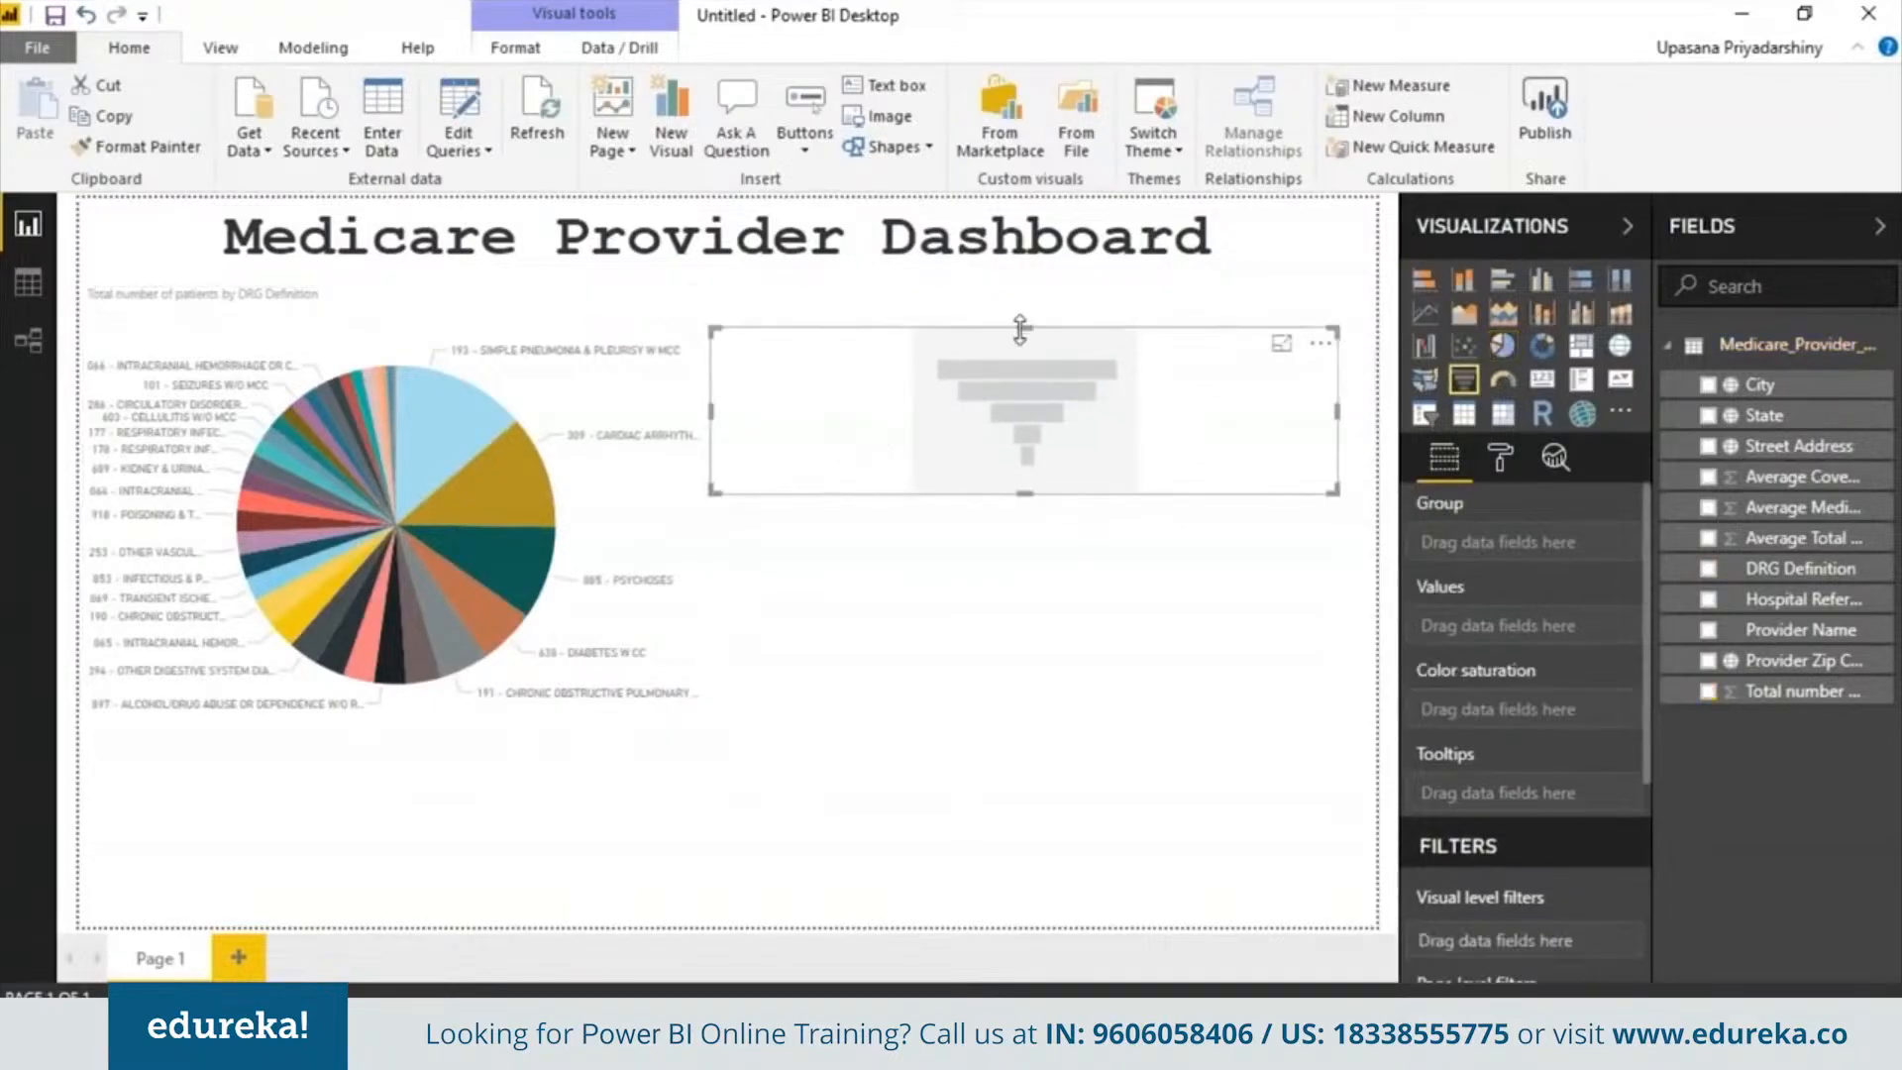
drag(1025, 327, 1031, 294)
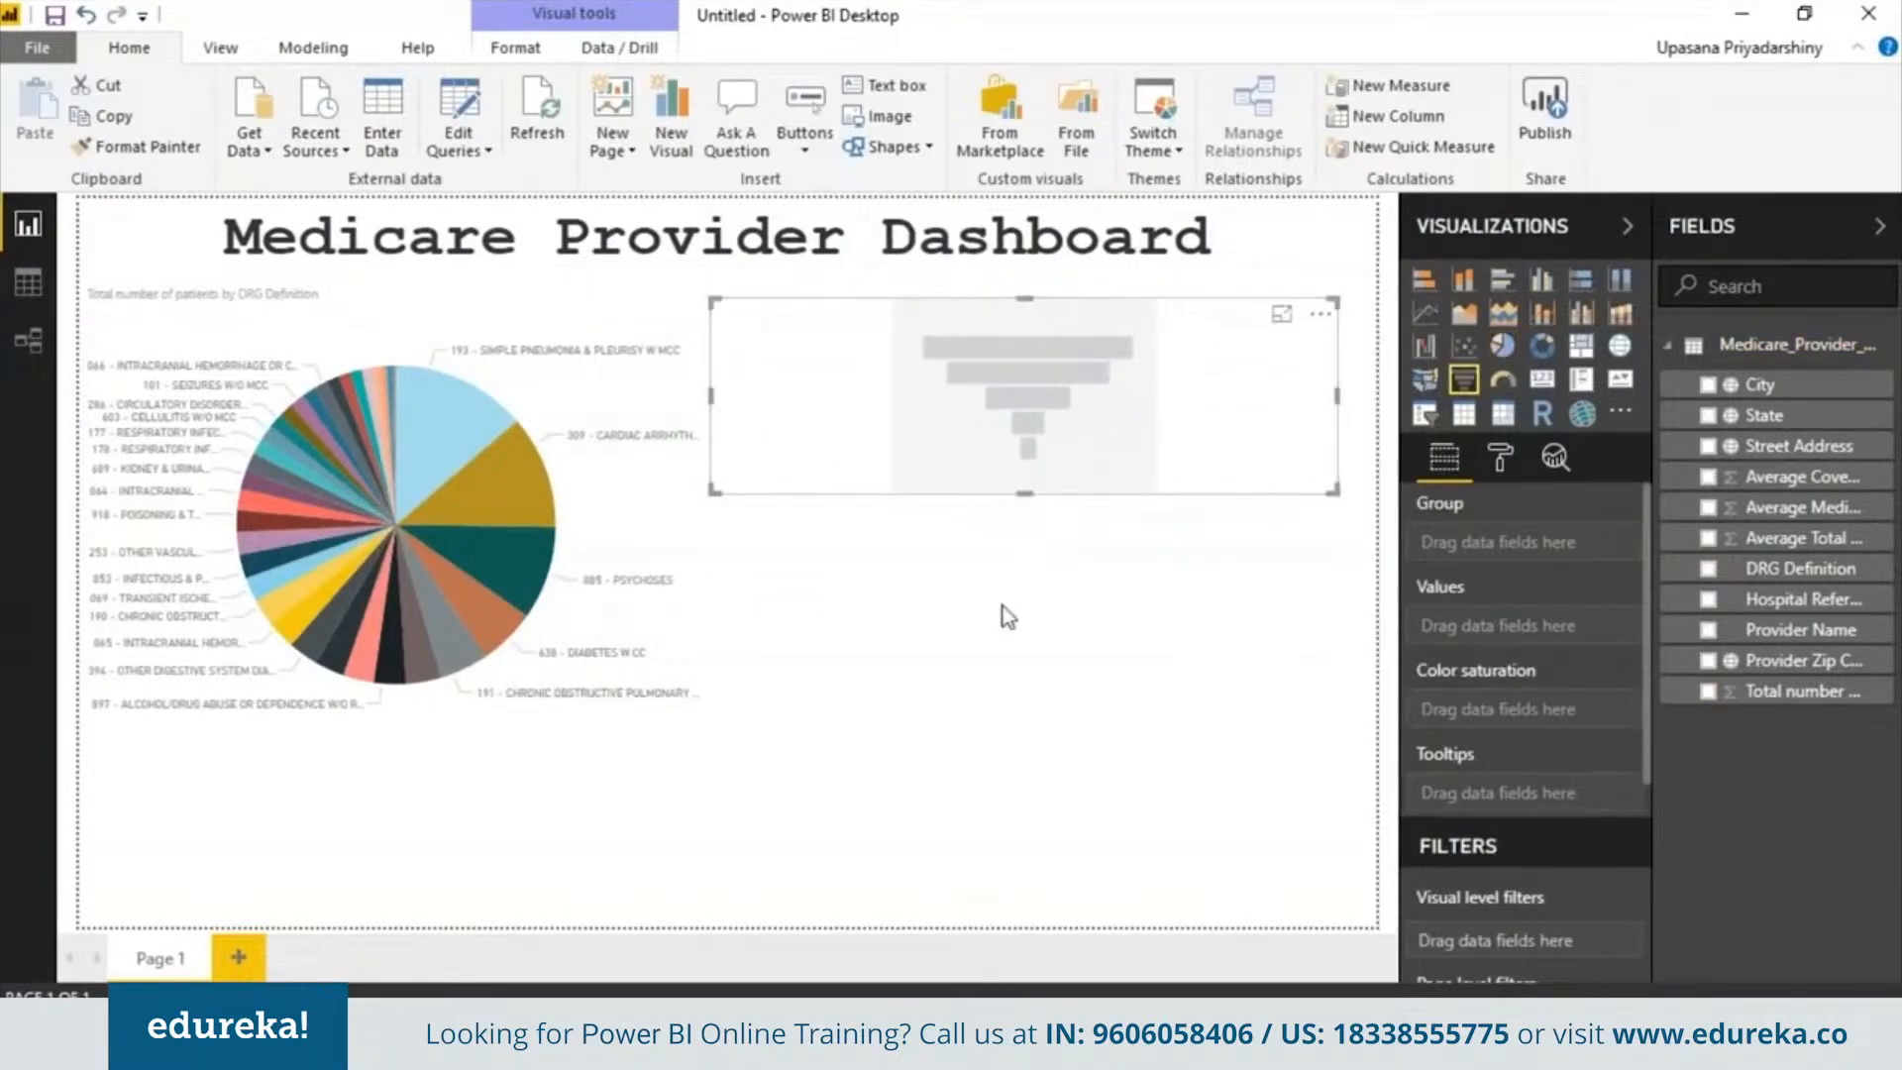
drag(1028, 503, 1008, 697)
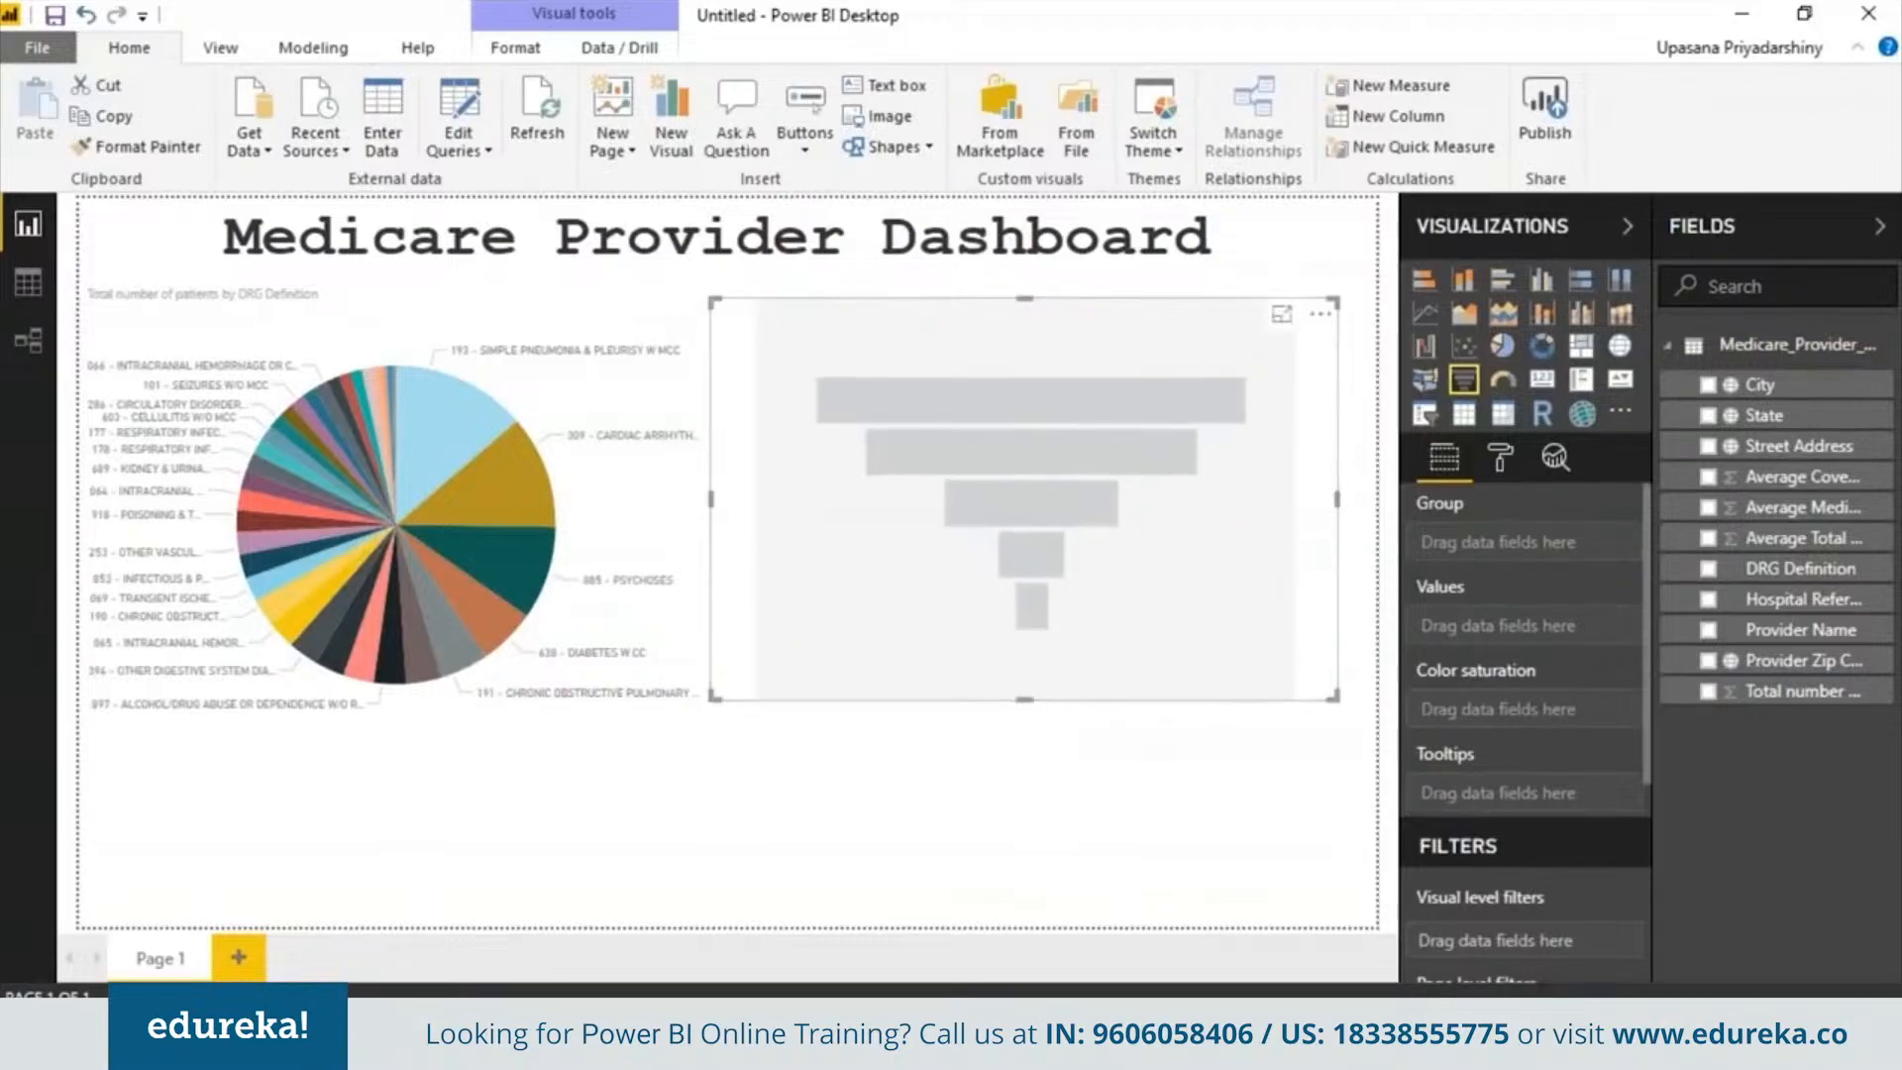
Set the funnel to group by State, with Total number of patients values and Average Covered Charges color saturation
drag(1783, 417, 1530, 544)
drag(1783, 692, 1577, 641)
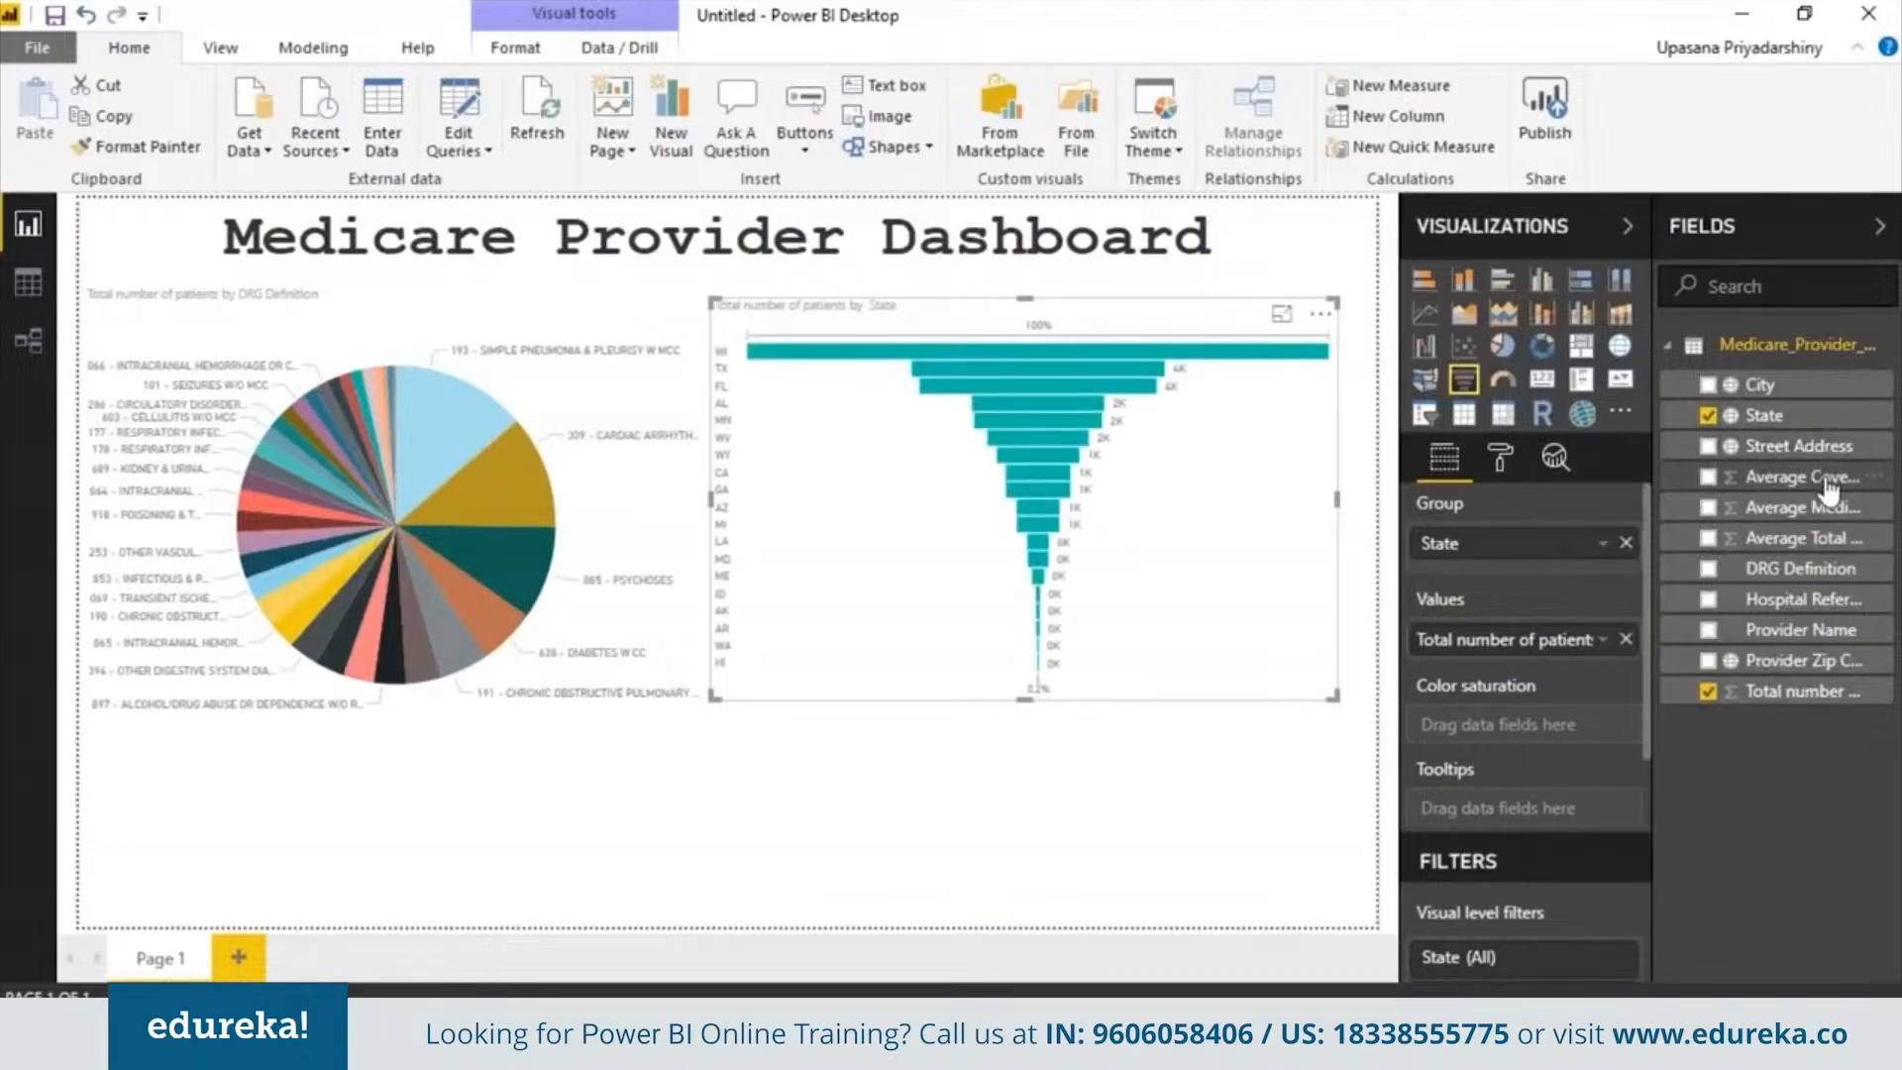
drag(1783, 477, 1567, 738)
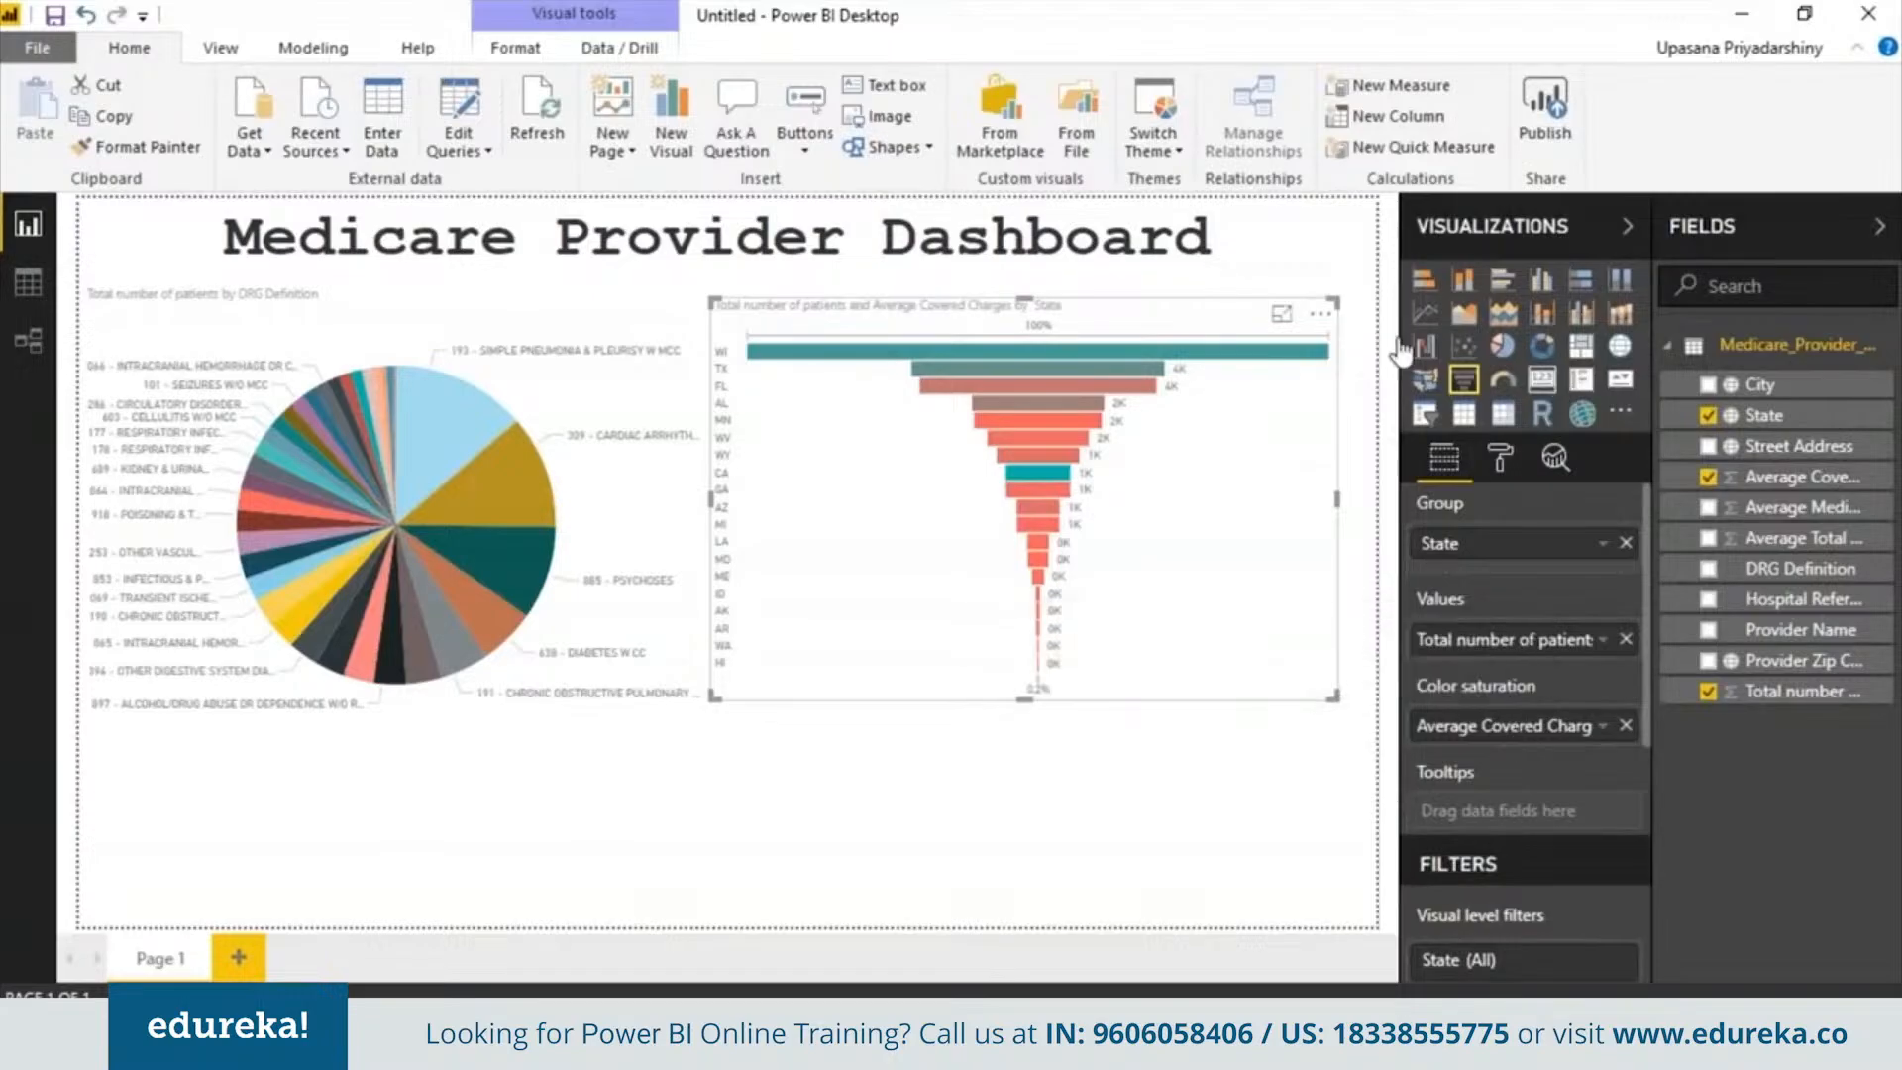
click(1061, 777)
Add a treemap across the bottom of the page showing Total number of patients by State
click(1581, 345)
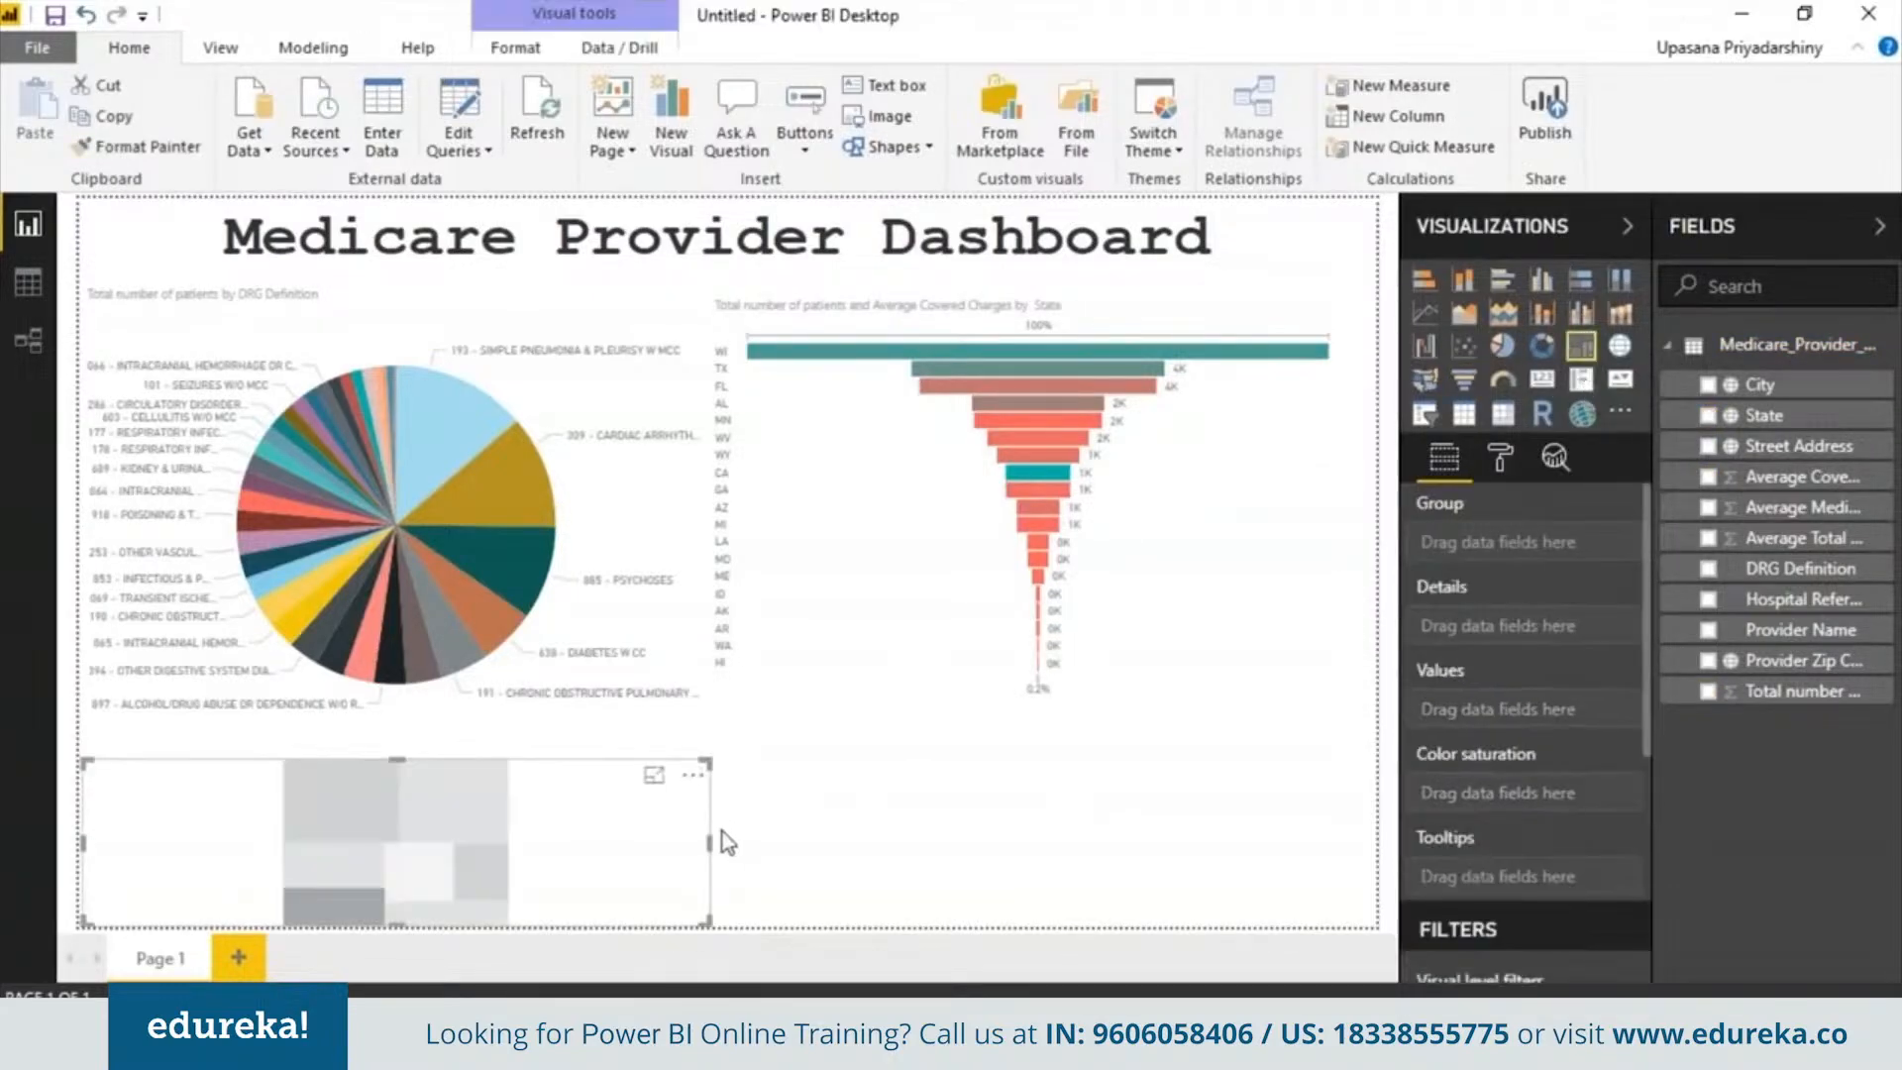
drag(710, 841, 1375, 841)
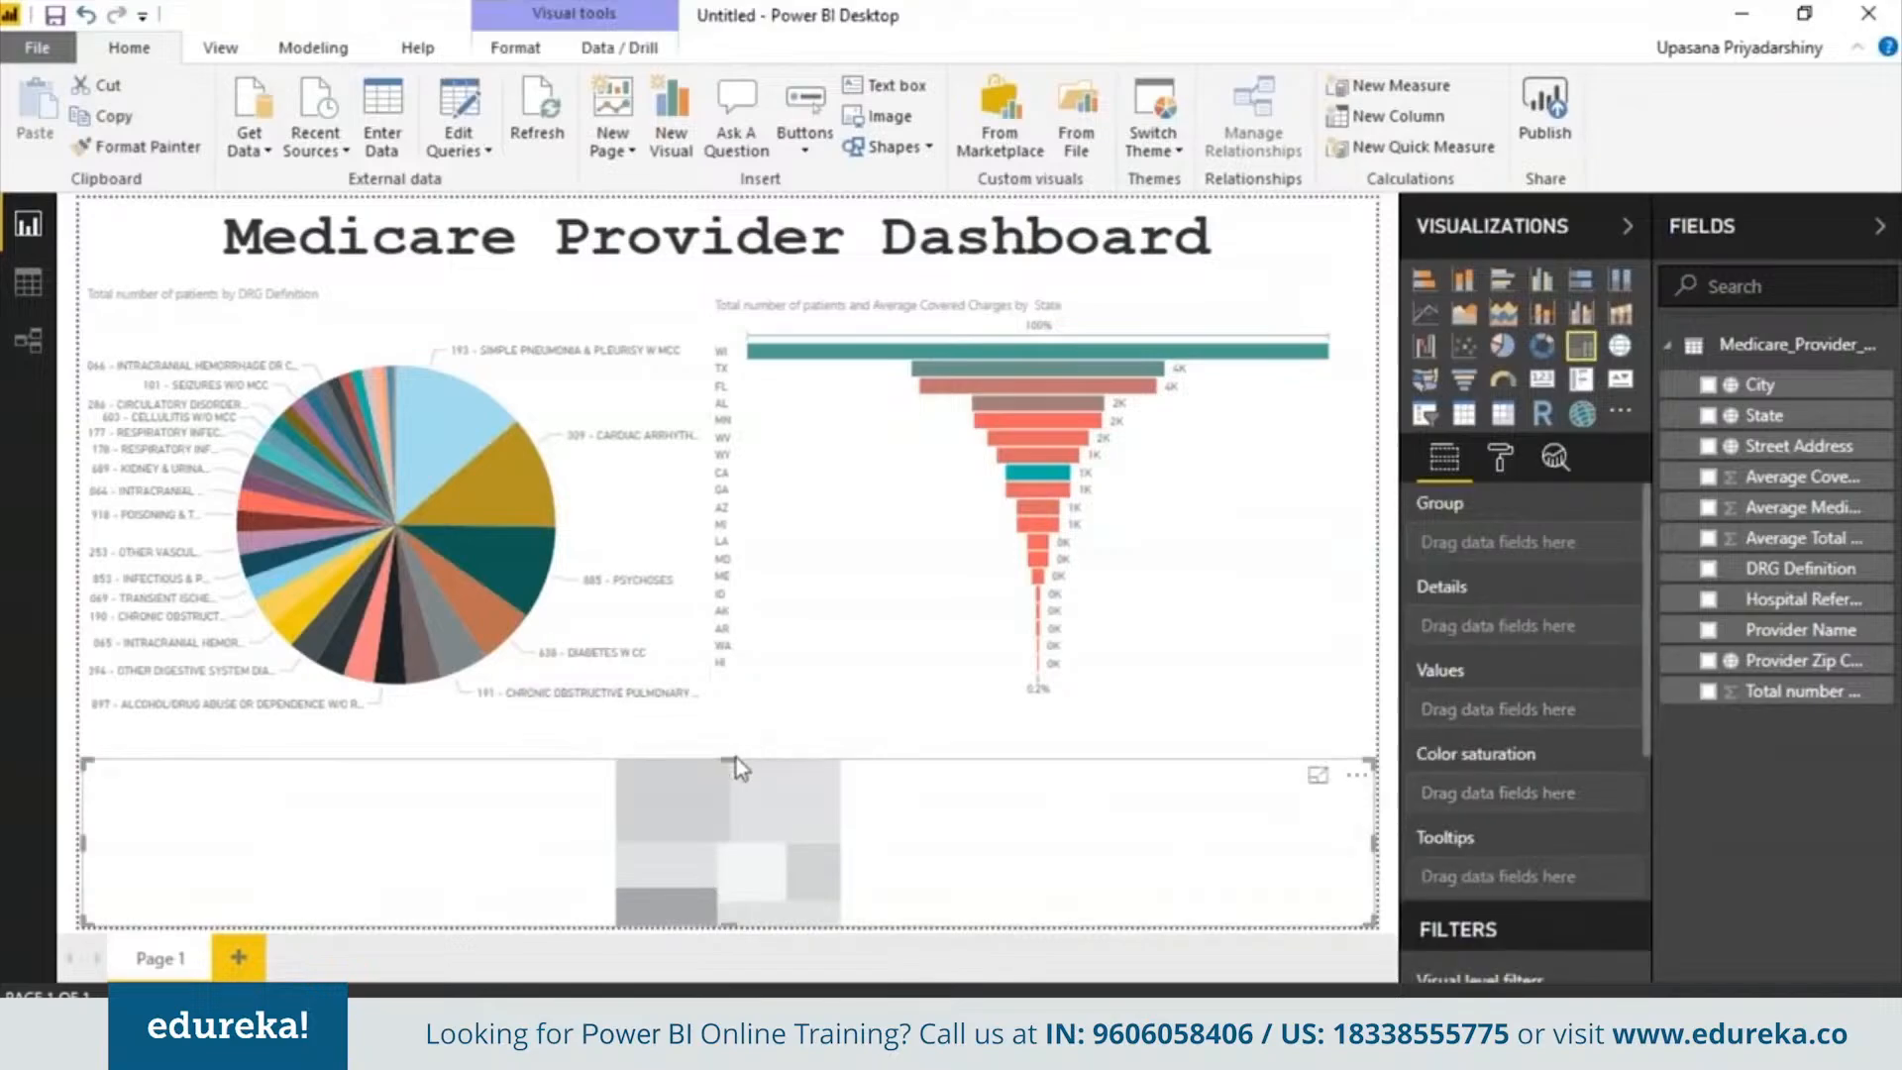
drag(735, 758, 735, 726)
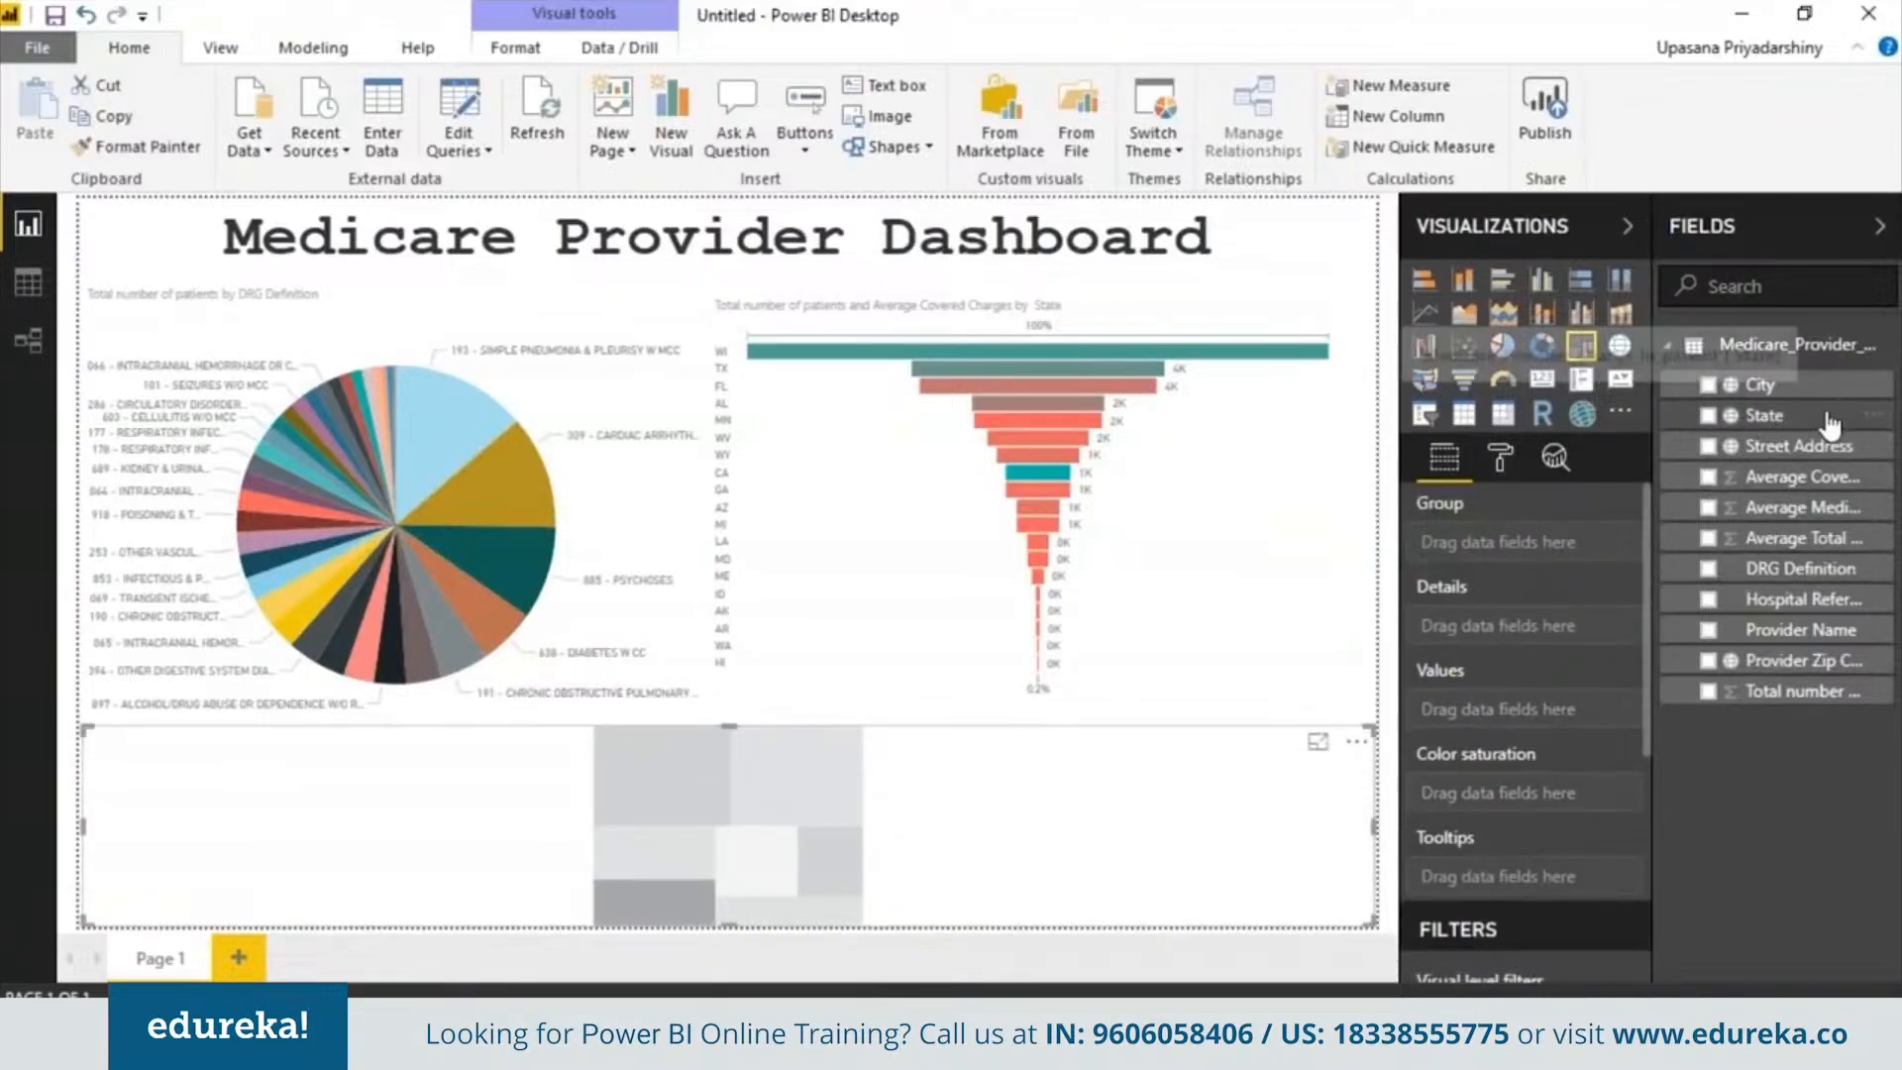
drag(1832, 415, 1565, 543)
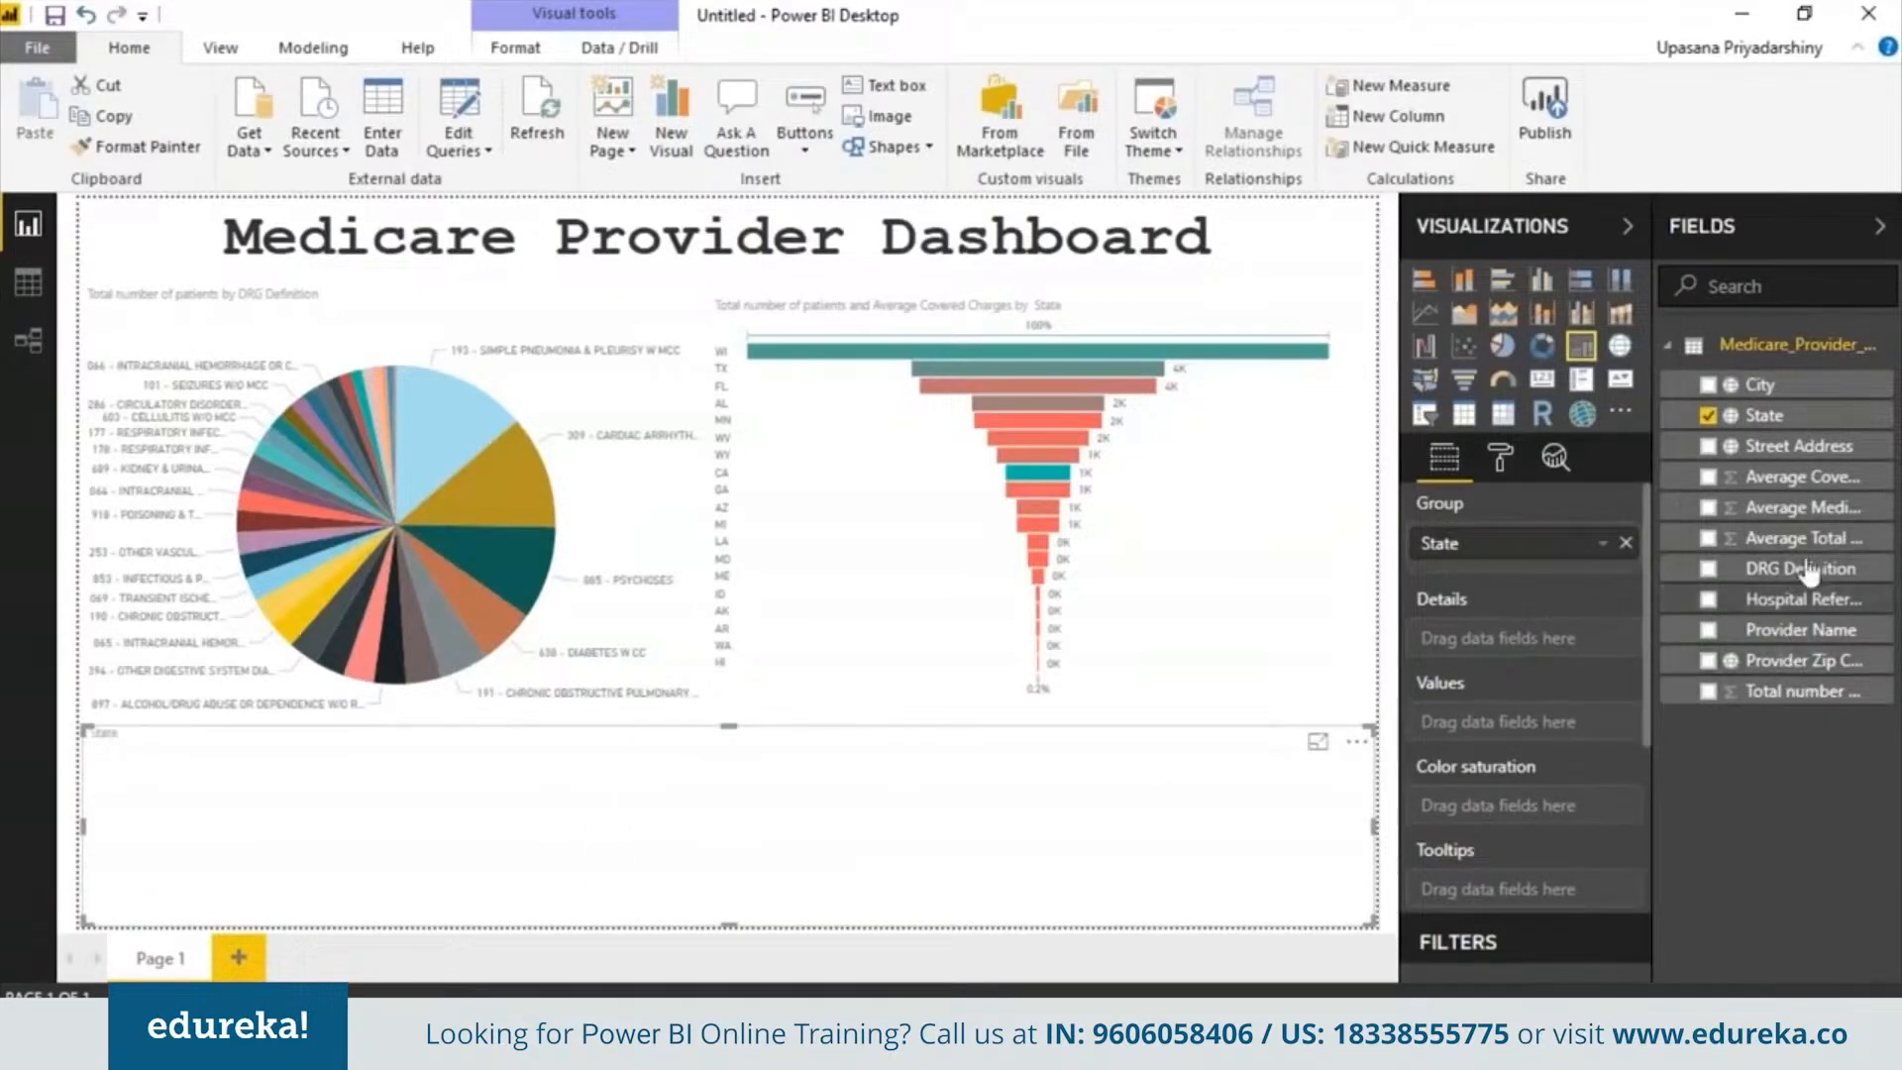
drag(1805, 694, 1526, 729)
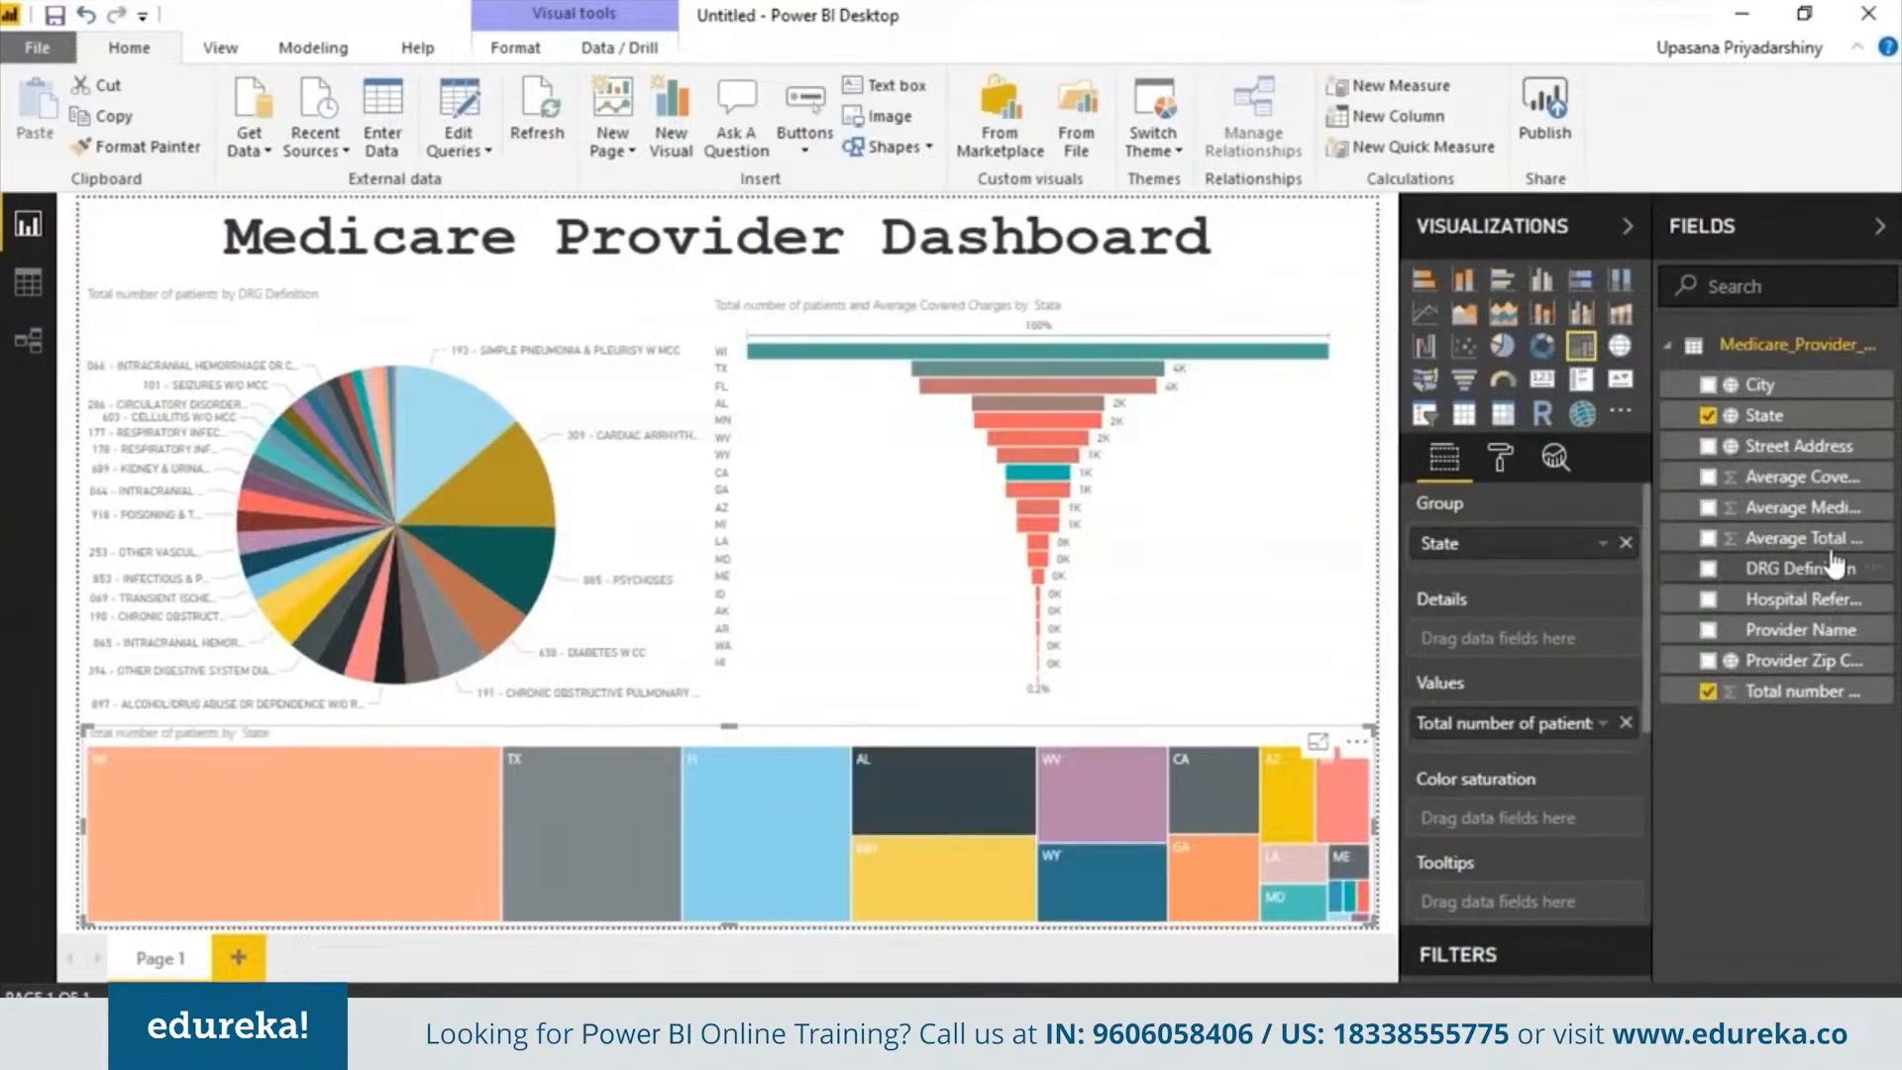
drag(1808, 481, 1585, 835)
click(1624, 820)
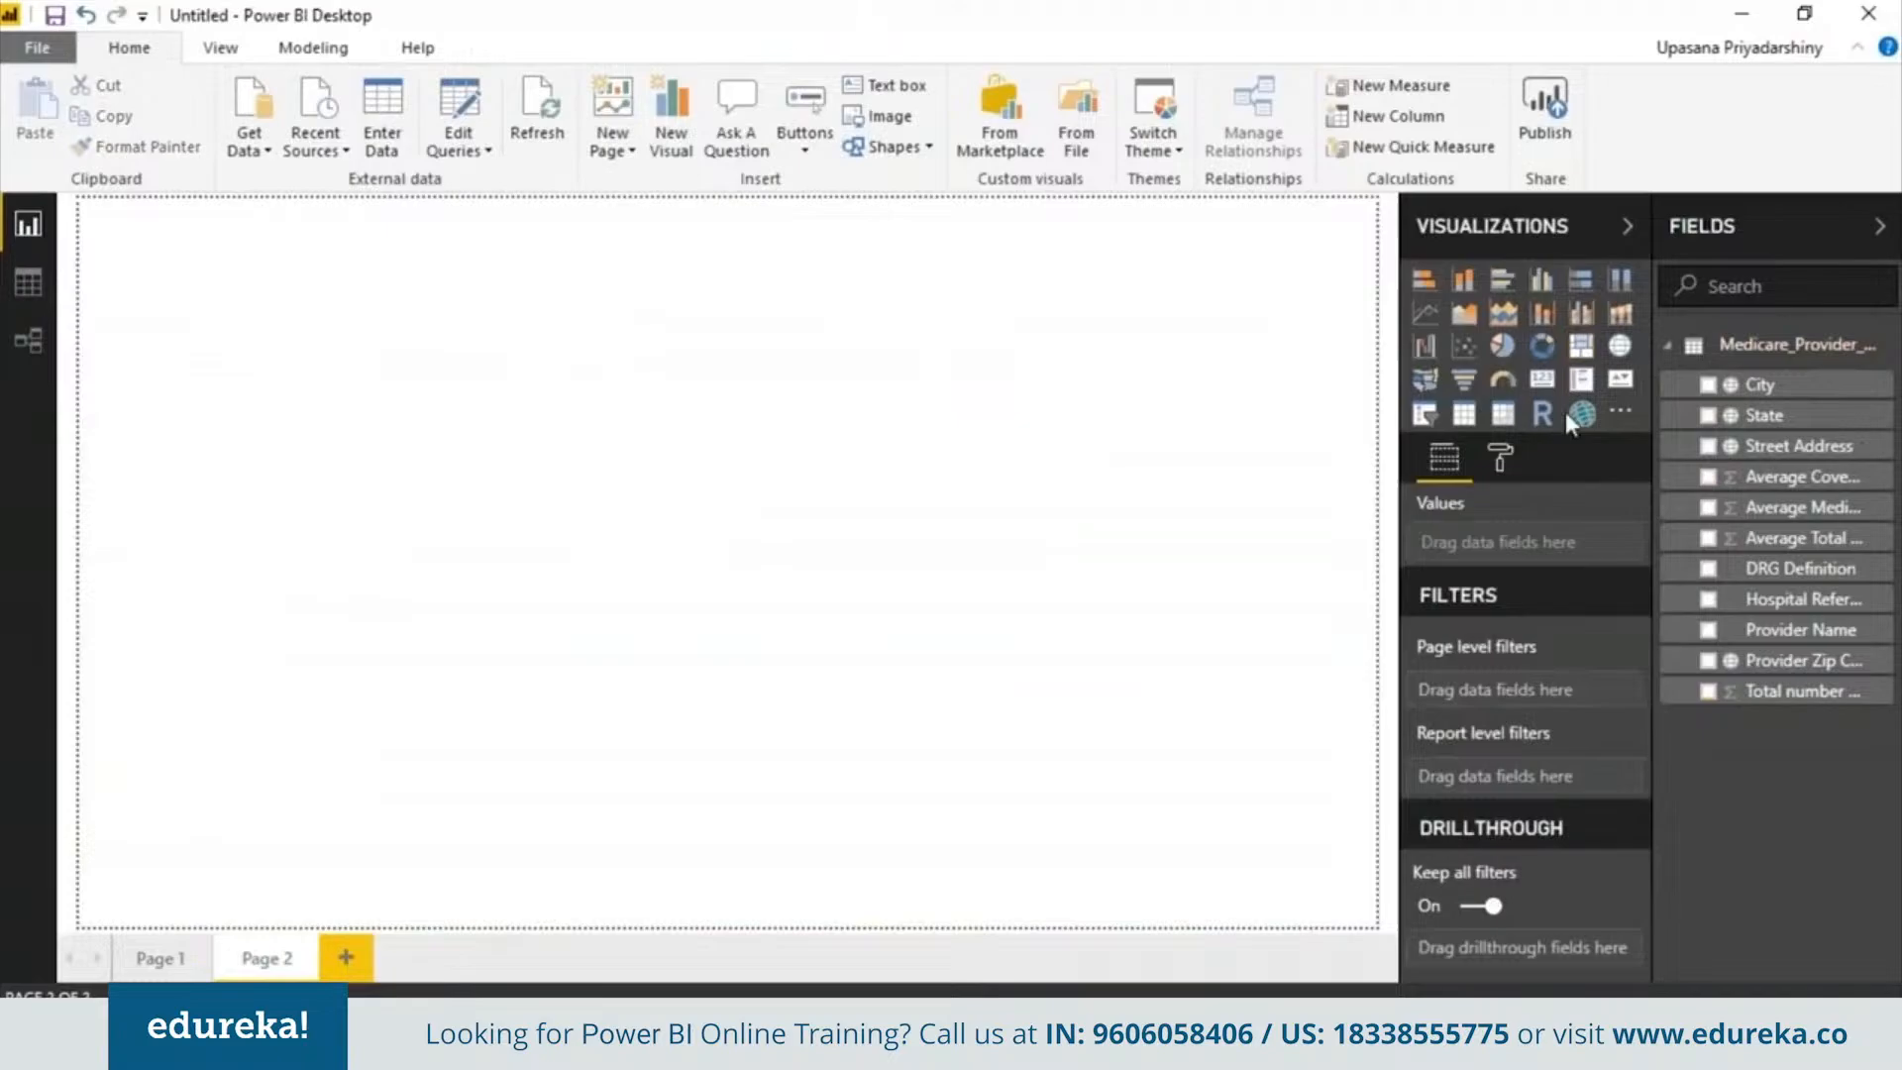
On a new page, add a full-page ArcGIS map with City location, Total number of patients size and DRG Definition color
click(1577, 416)
drag(368, 479, 1372, 923)
drag(1761, 396, 1515, 543)
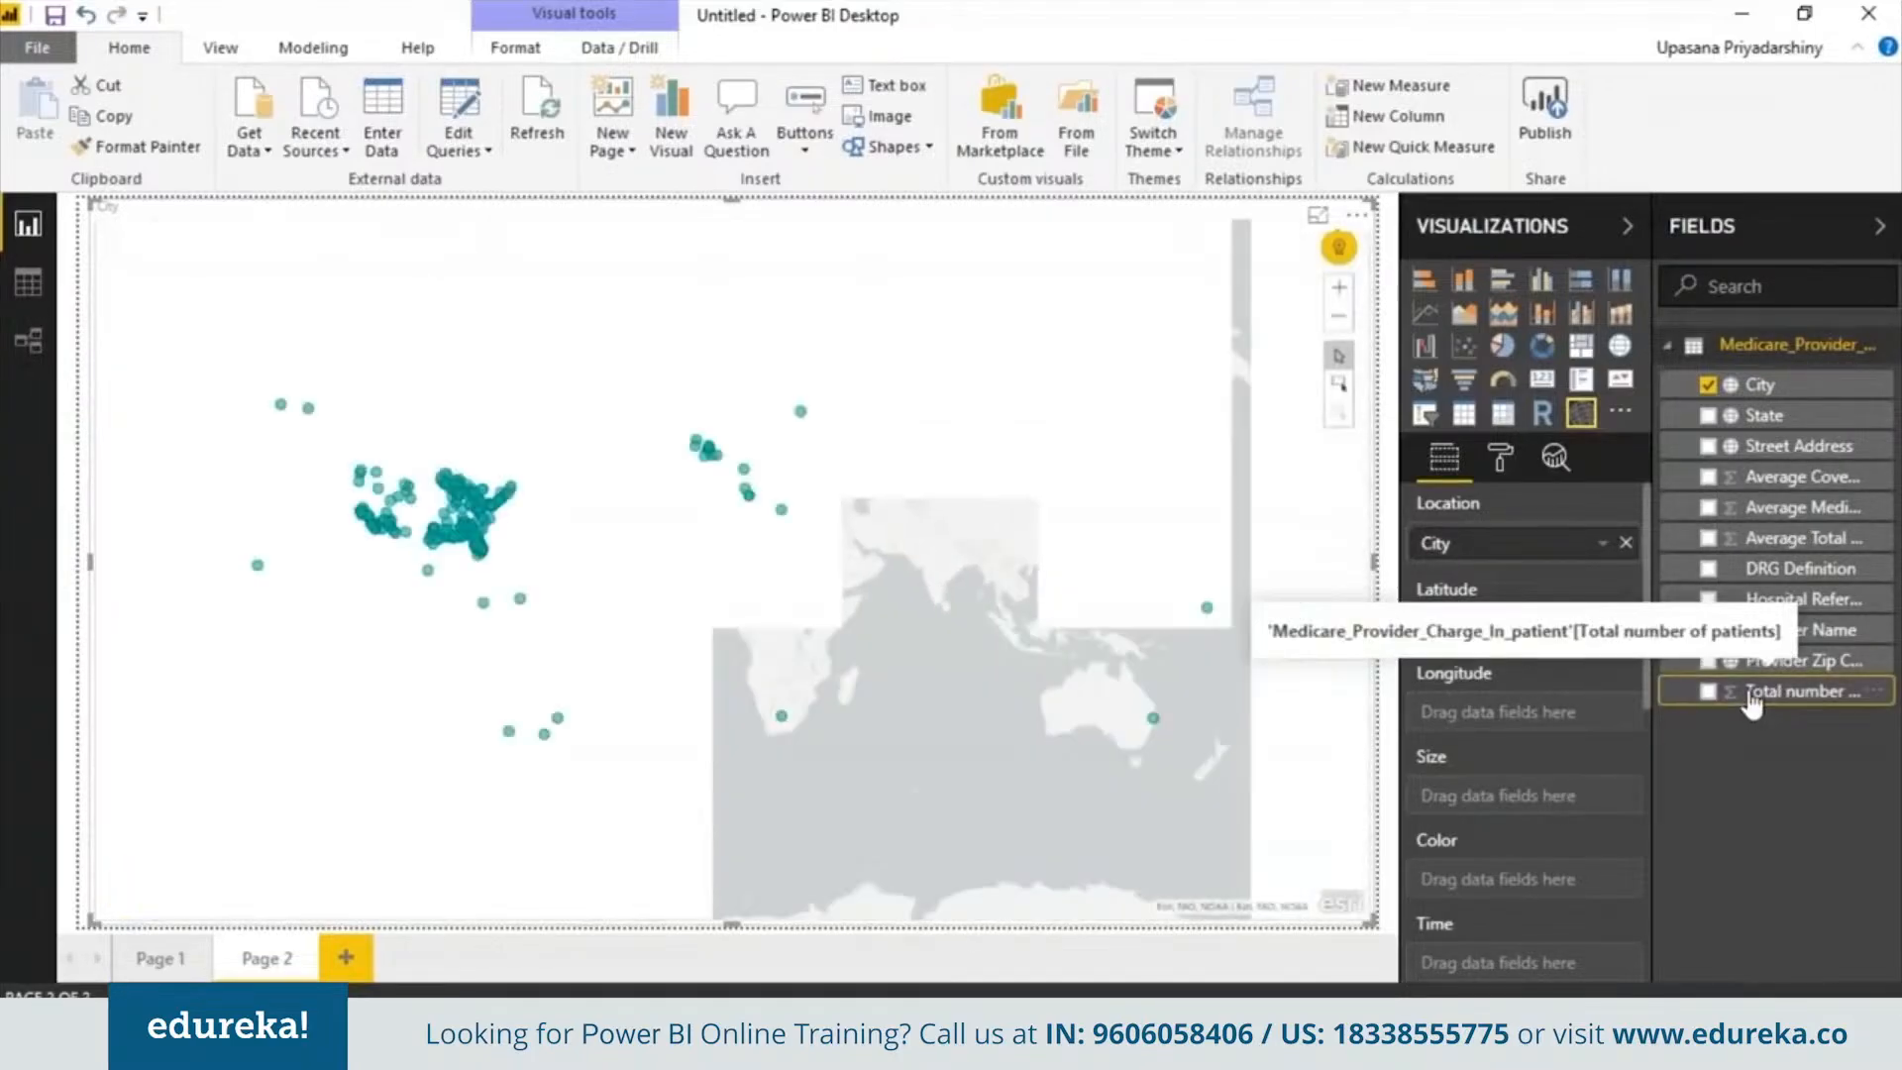
drag(1751, 702, 1426, 797)
drag(1788, 570, 1548, 891)
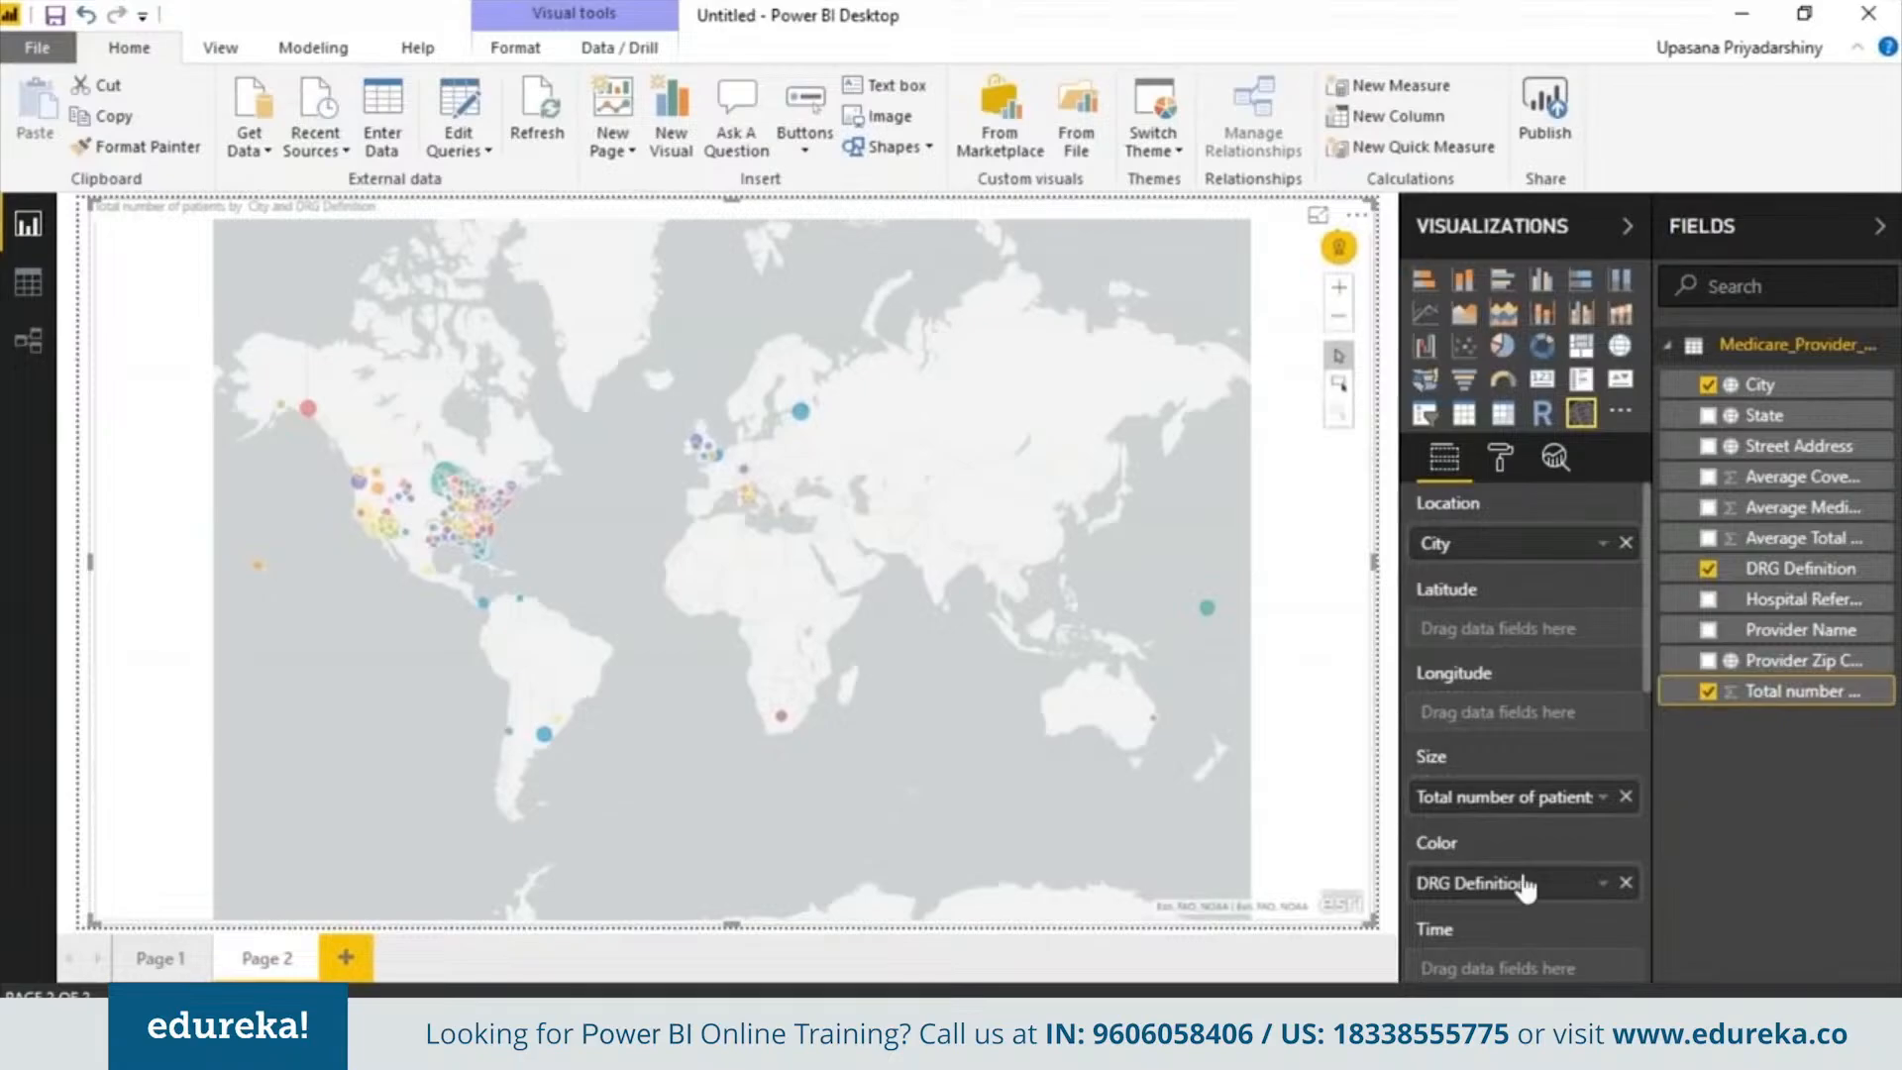
Add a third report page
mouse_move(445, 483)
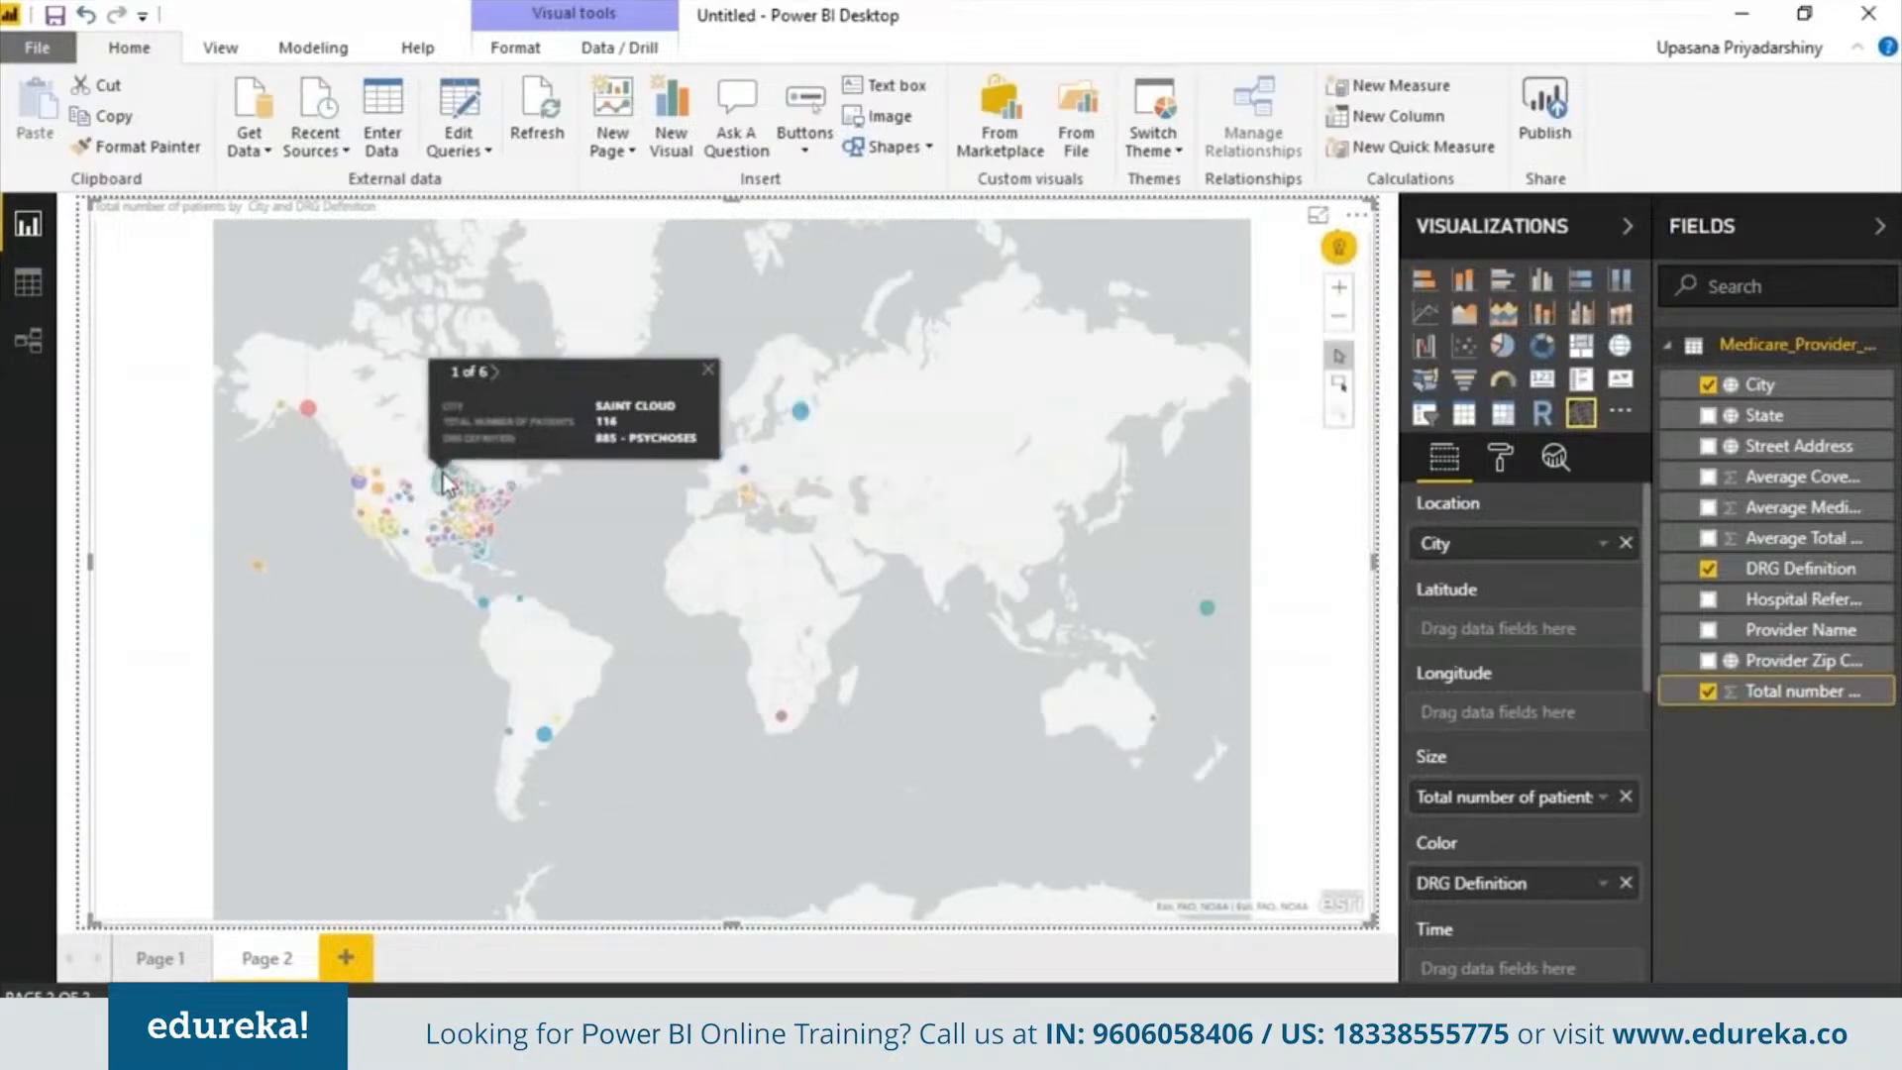
click(346, 957)
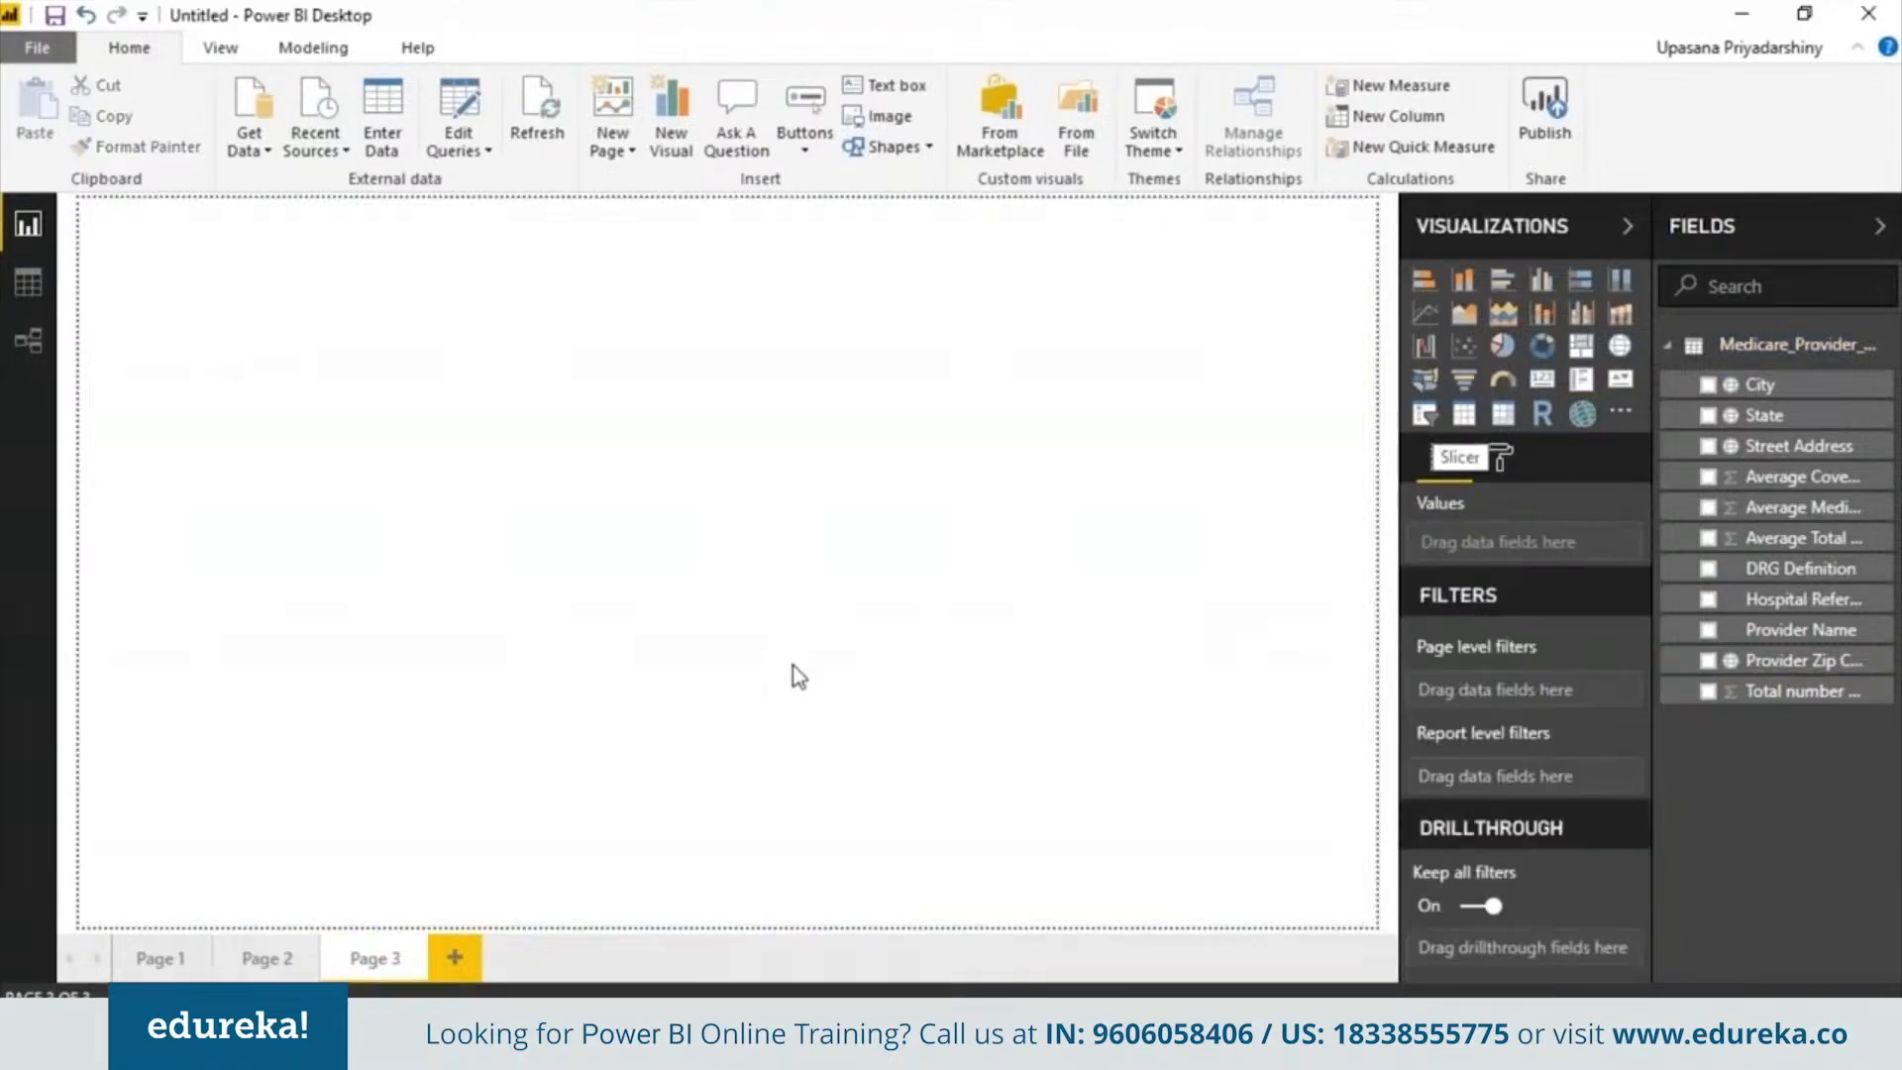
On Page 3, add a full-page 100% stacked bar chart of Average Total Payments by City with DRG Definition as legend
click(315, 966)
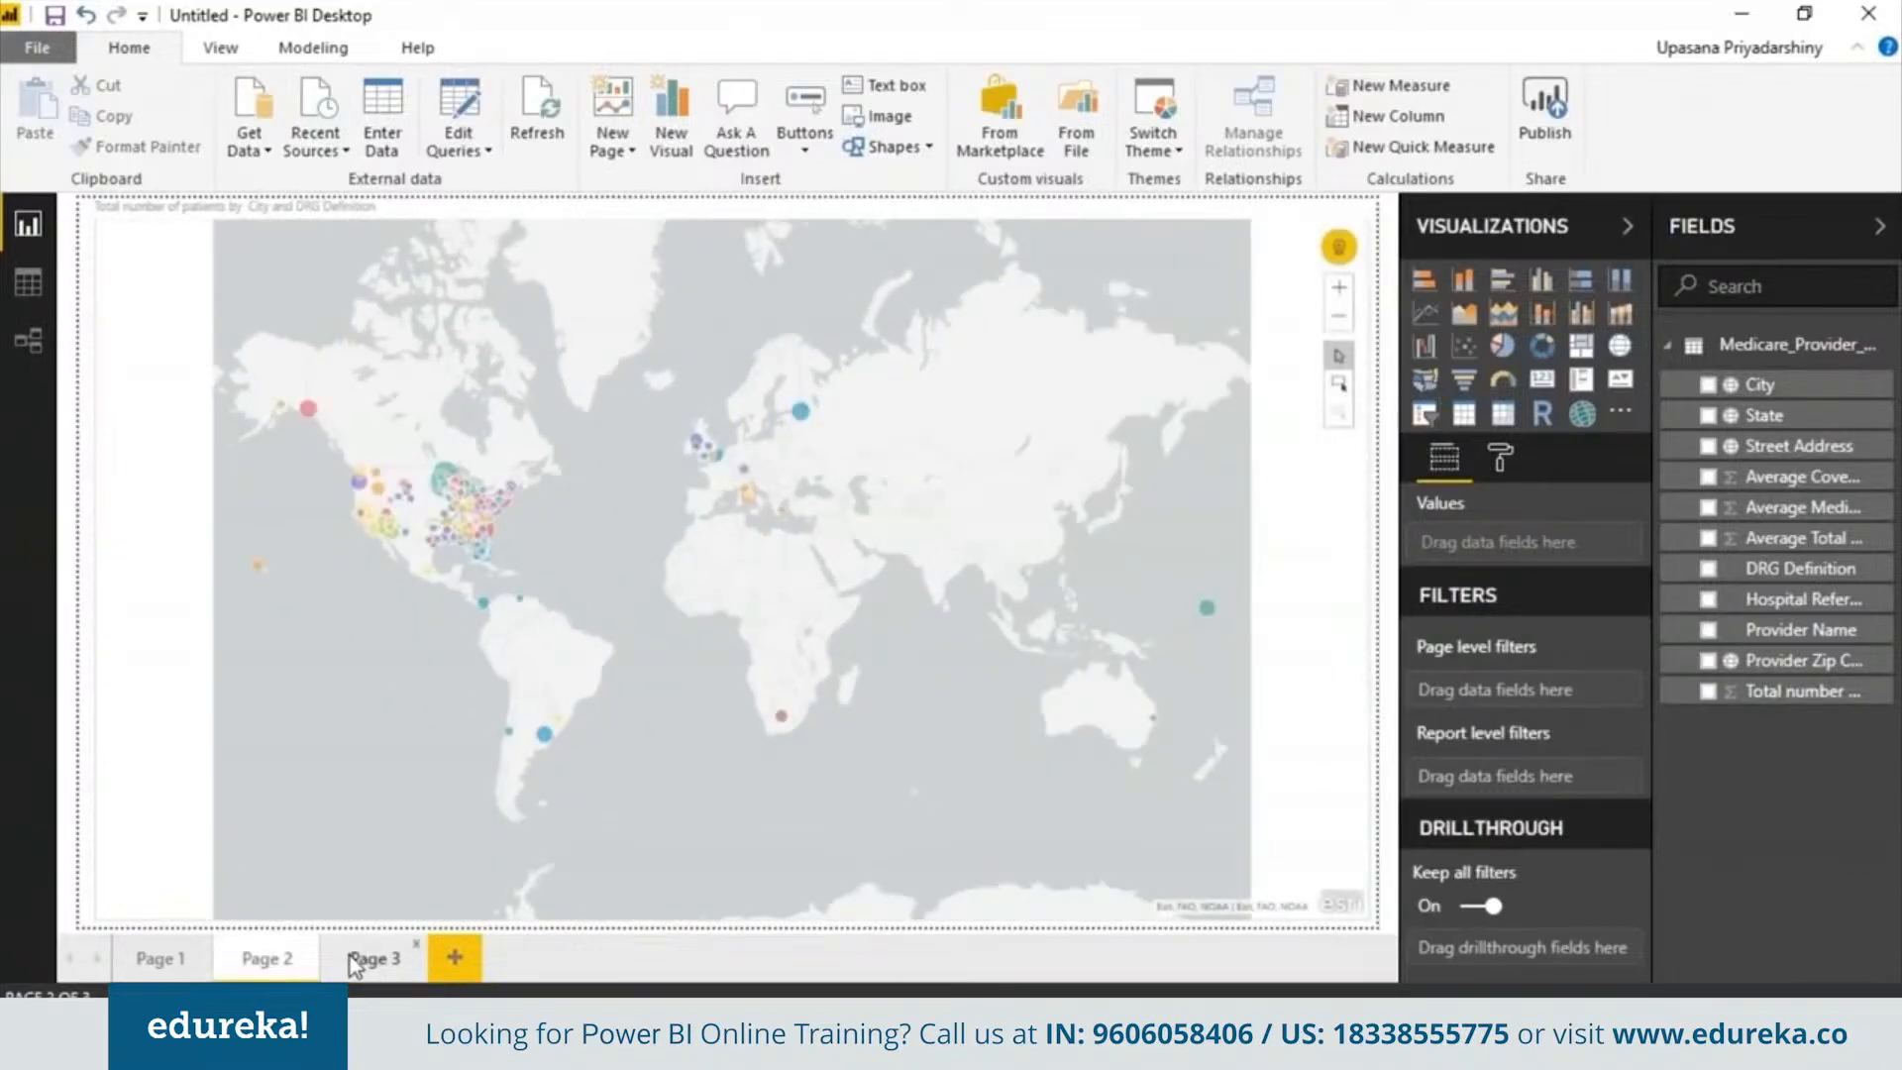
scroll(733, 568, up, 2)
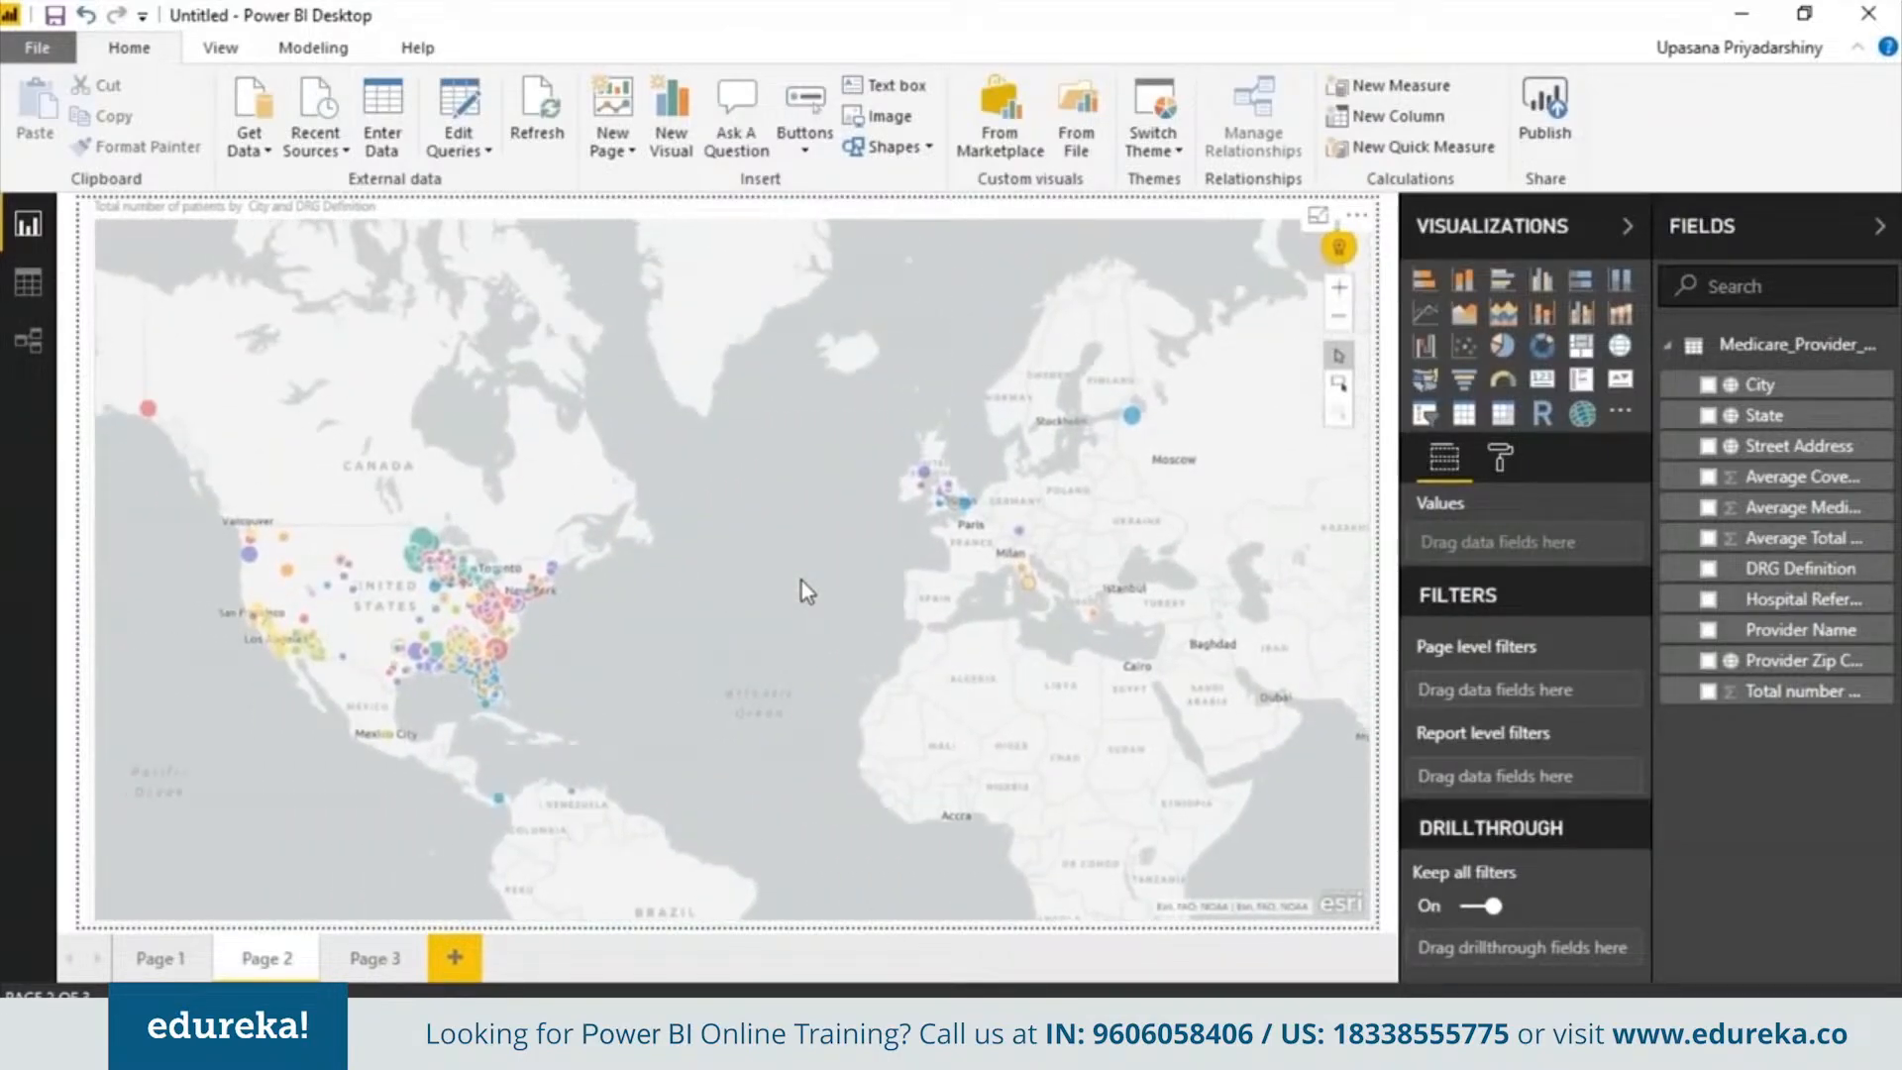
click(373, 961)
click(1424, 345)
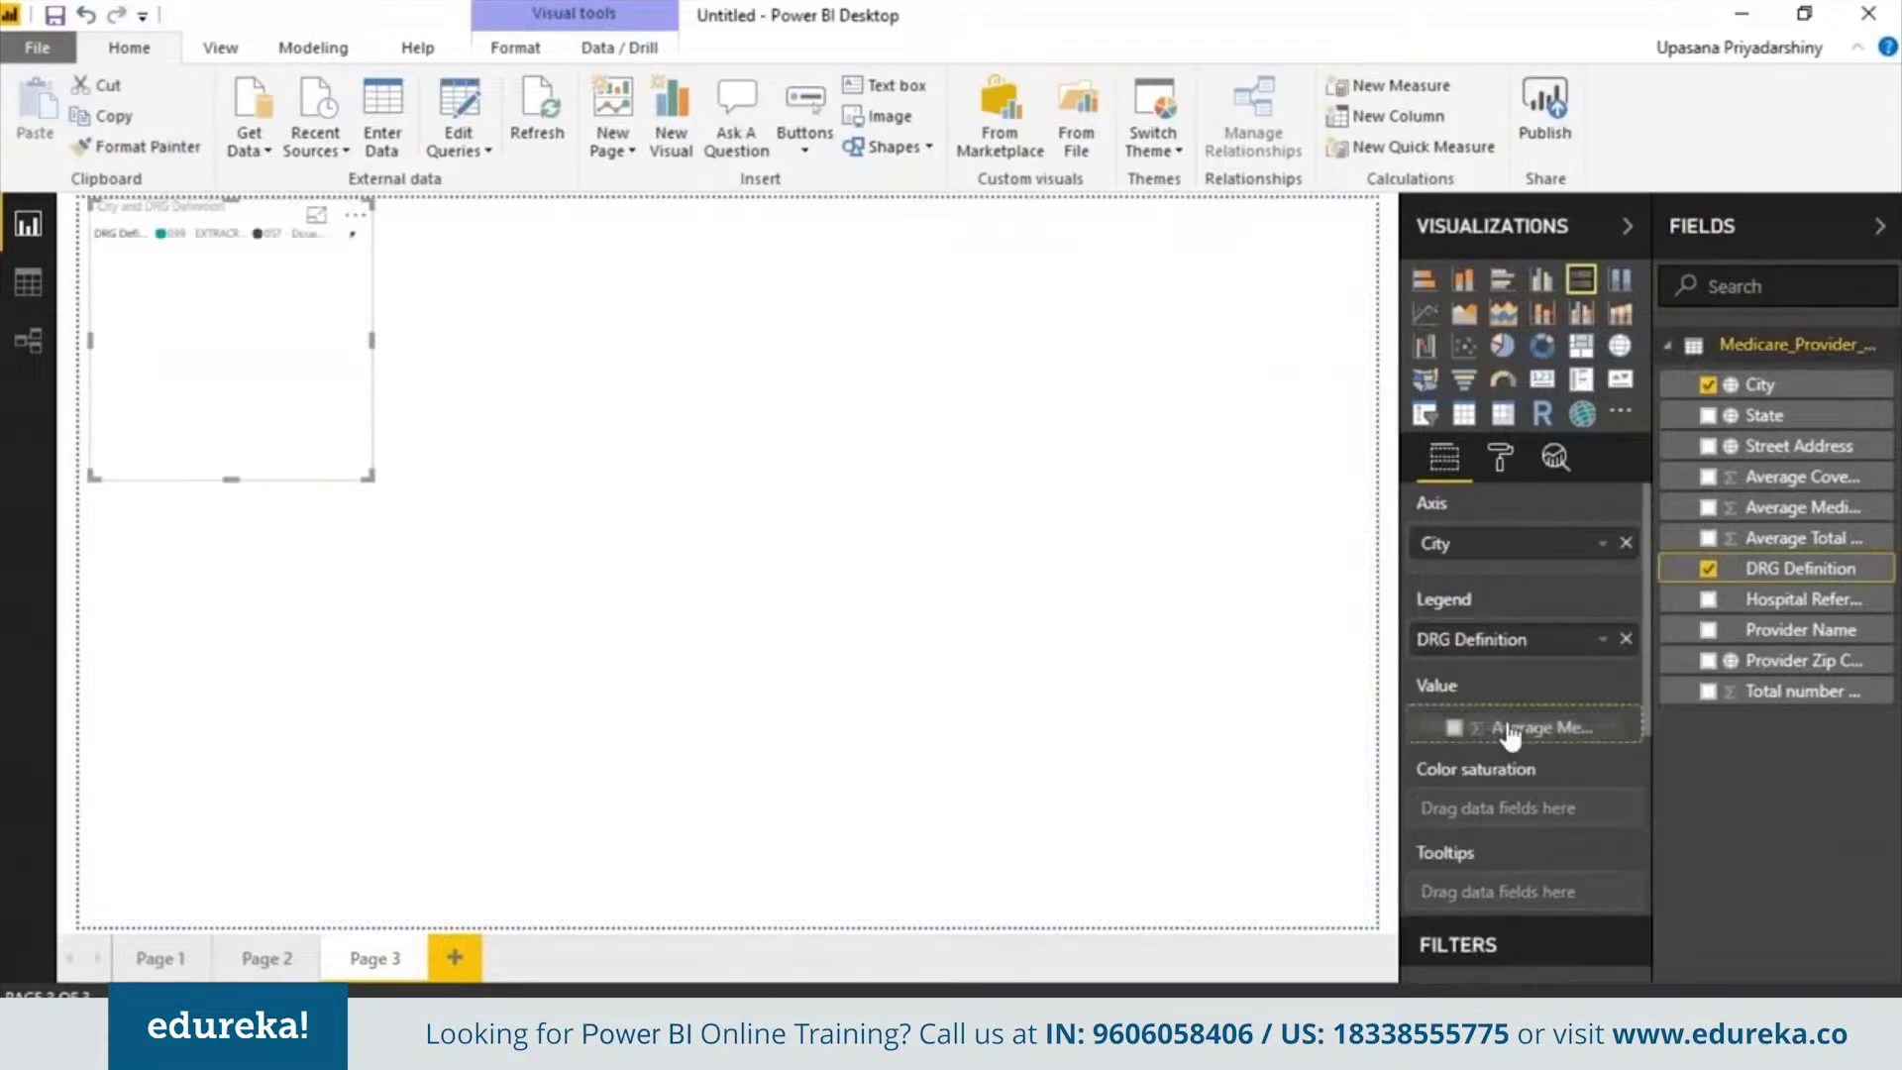
drag(1507, 730, 1513, 733)
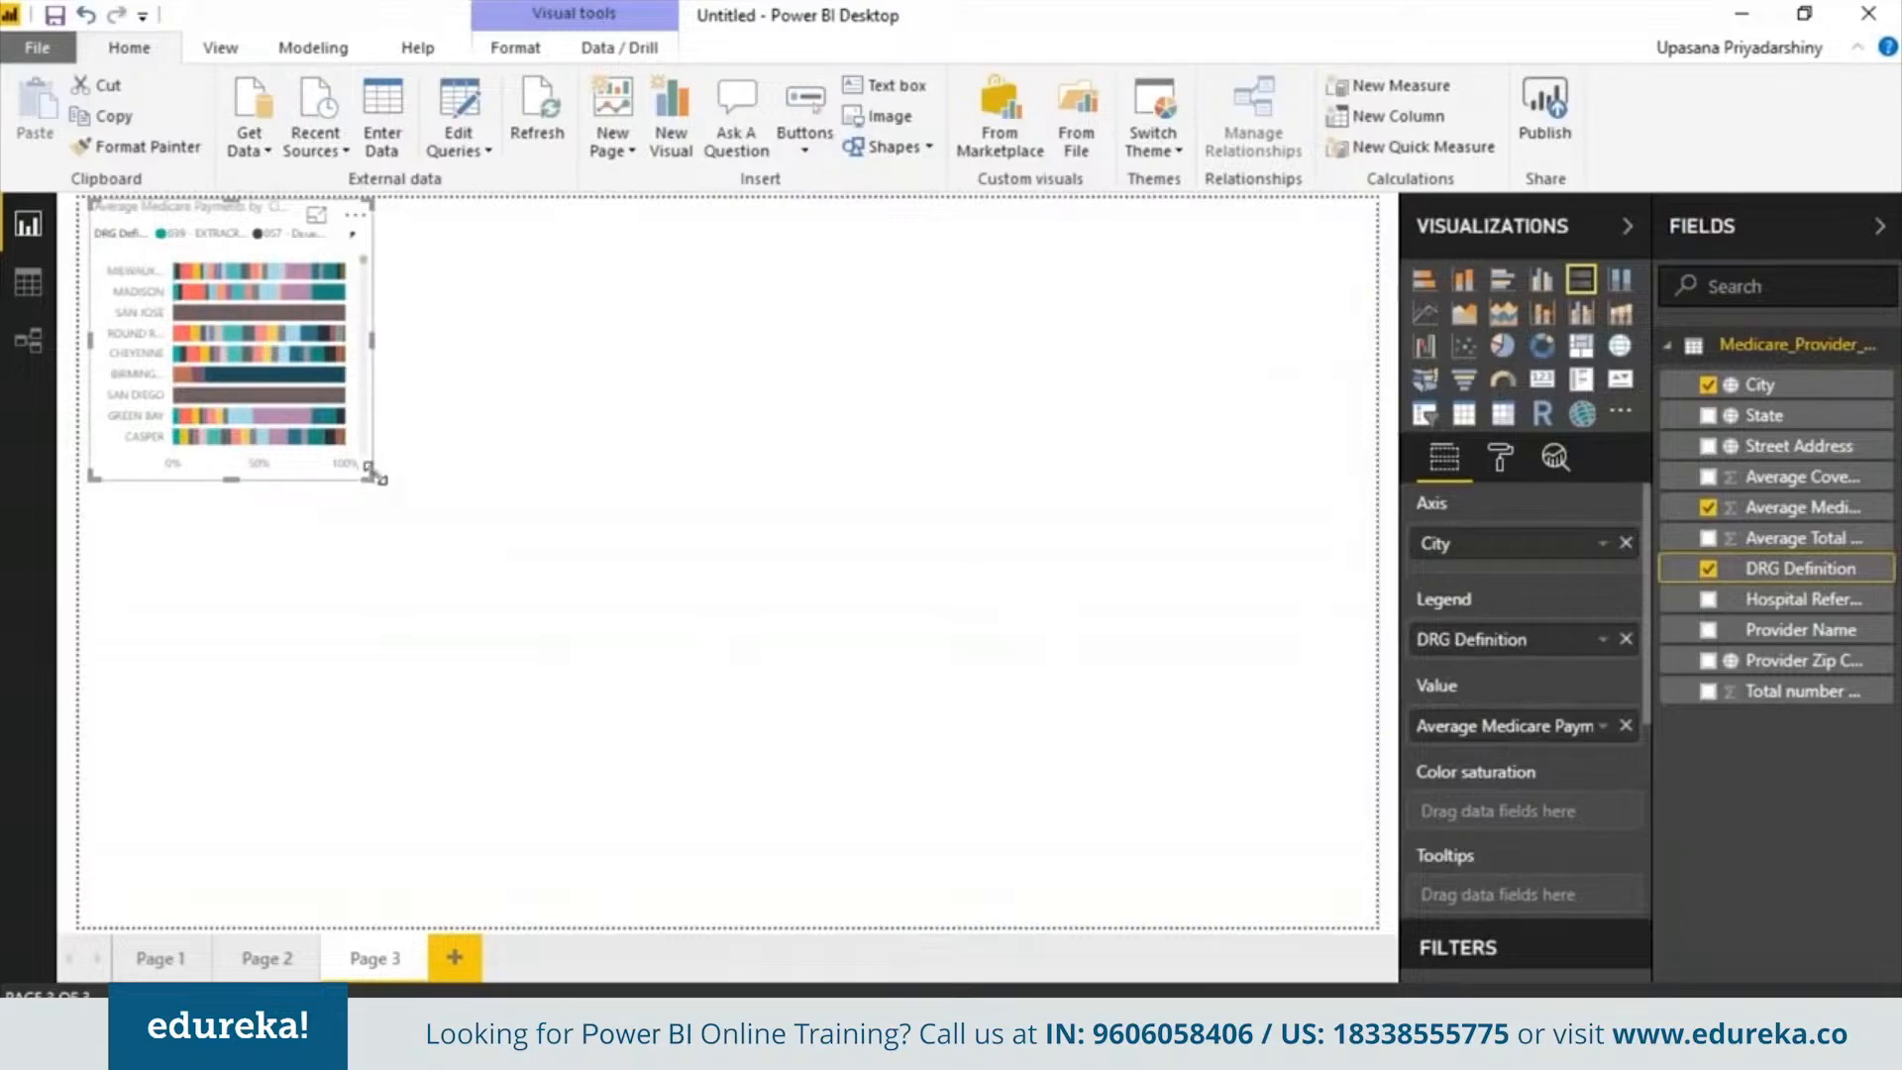
drag(371, 477, 1367, 929)
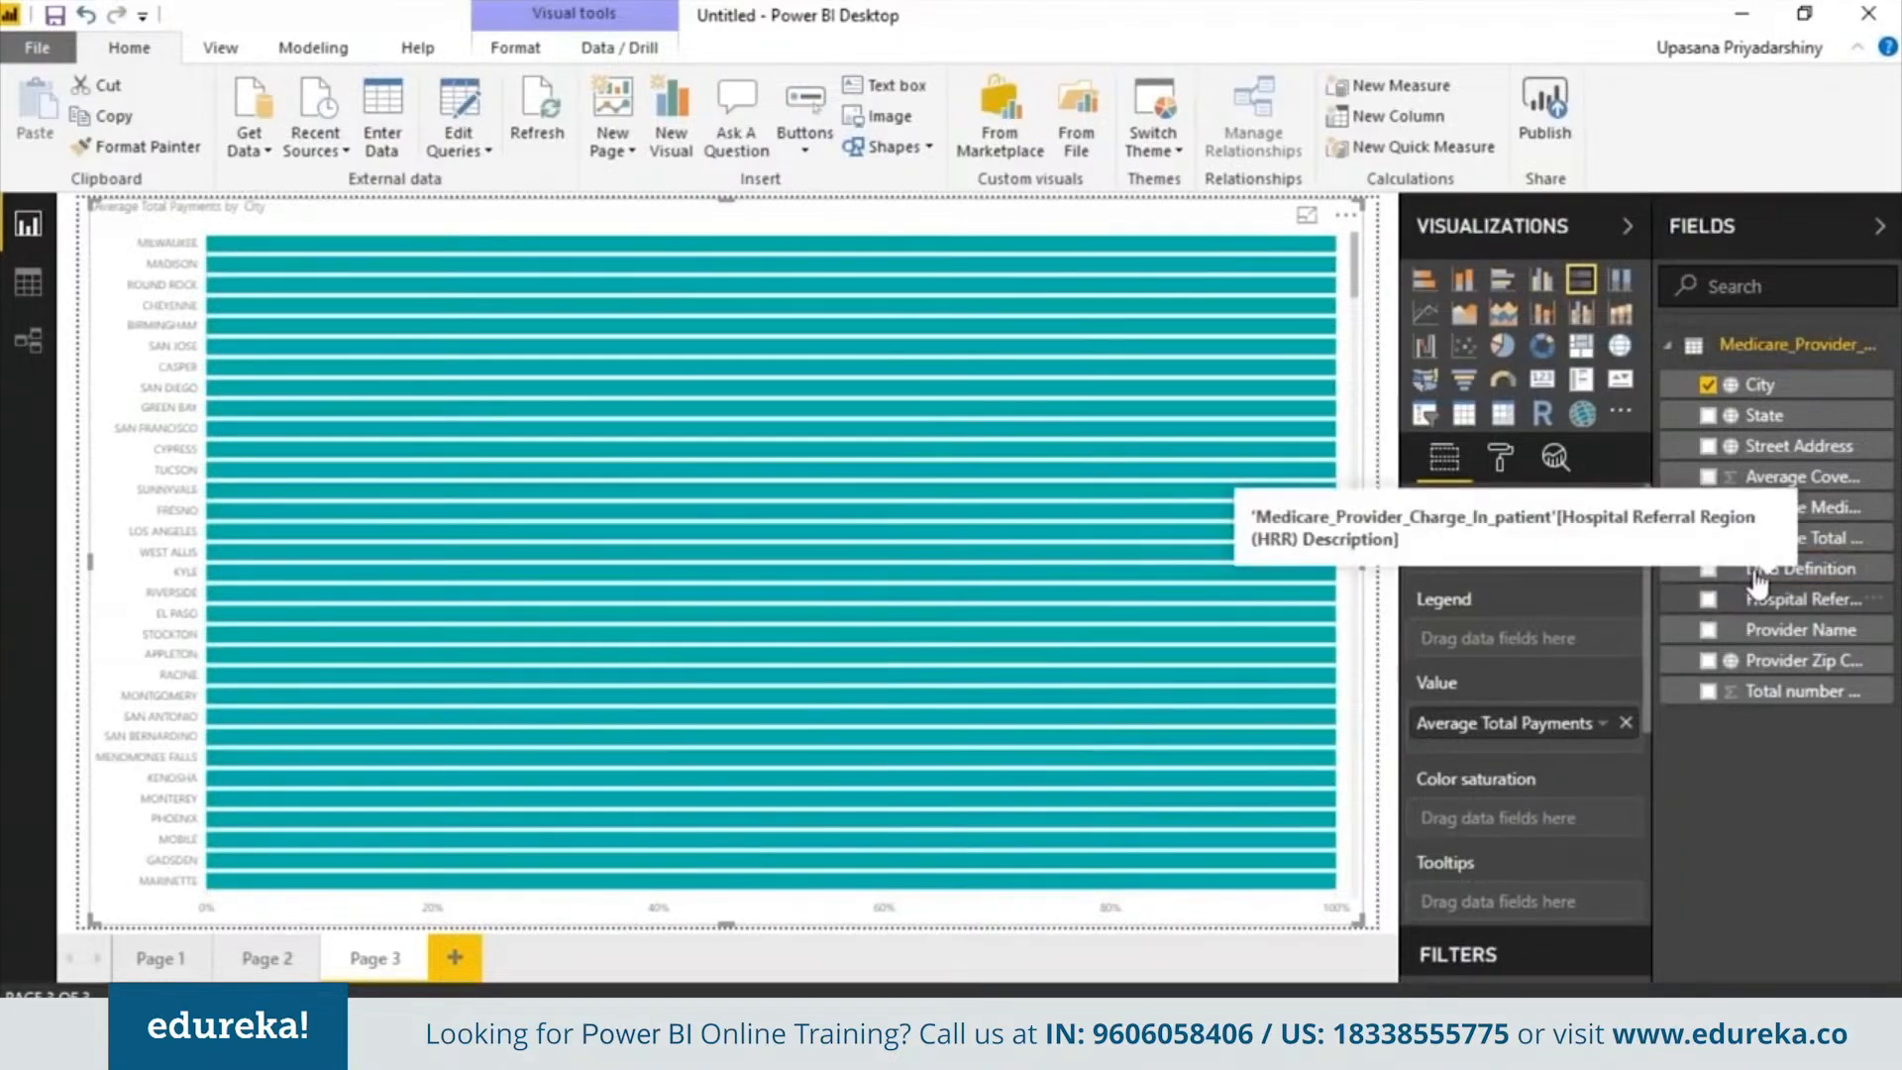
drag(1763, 579, 1466, 639)
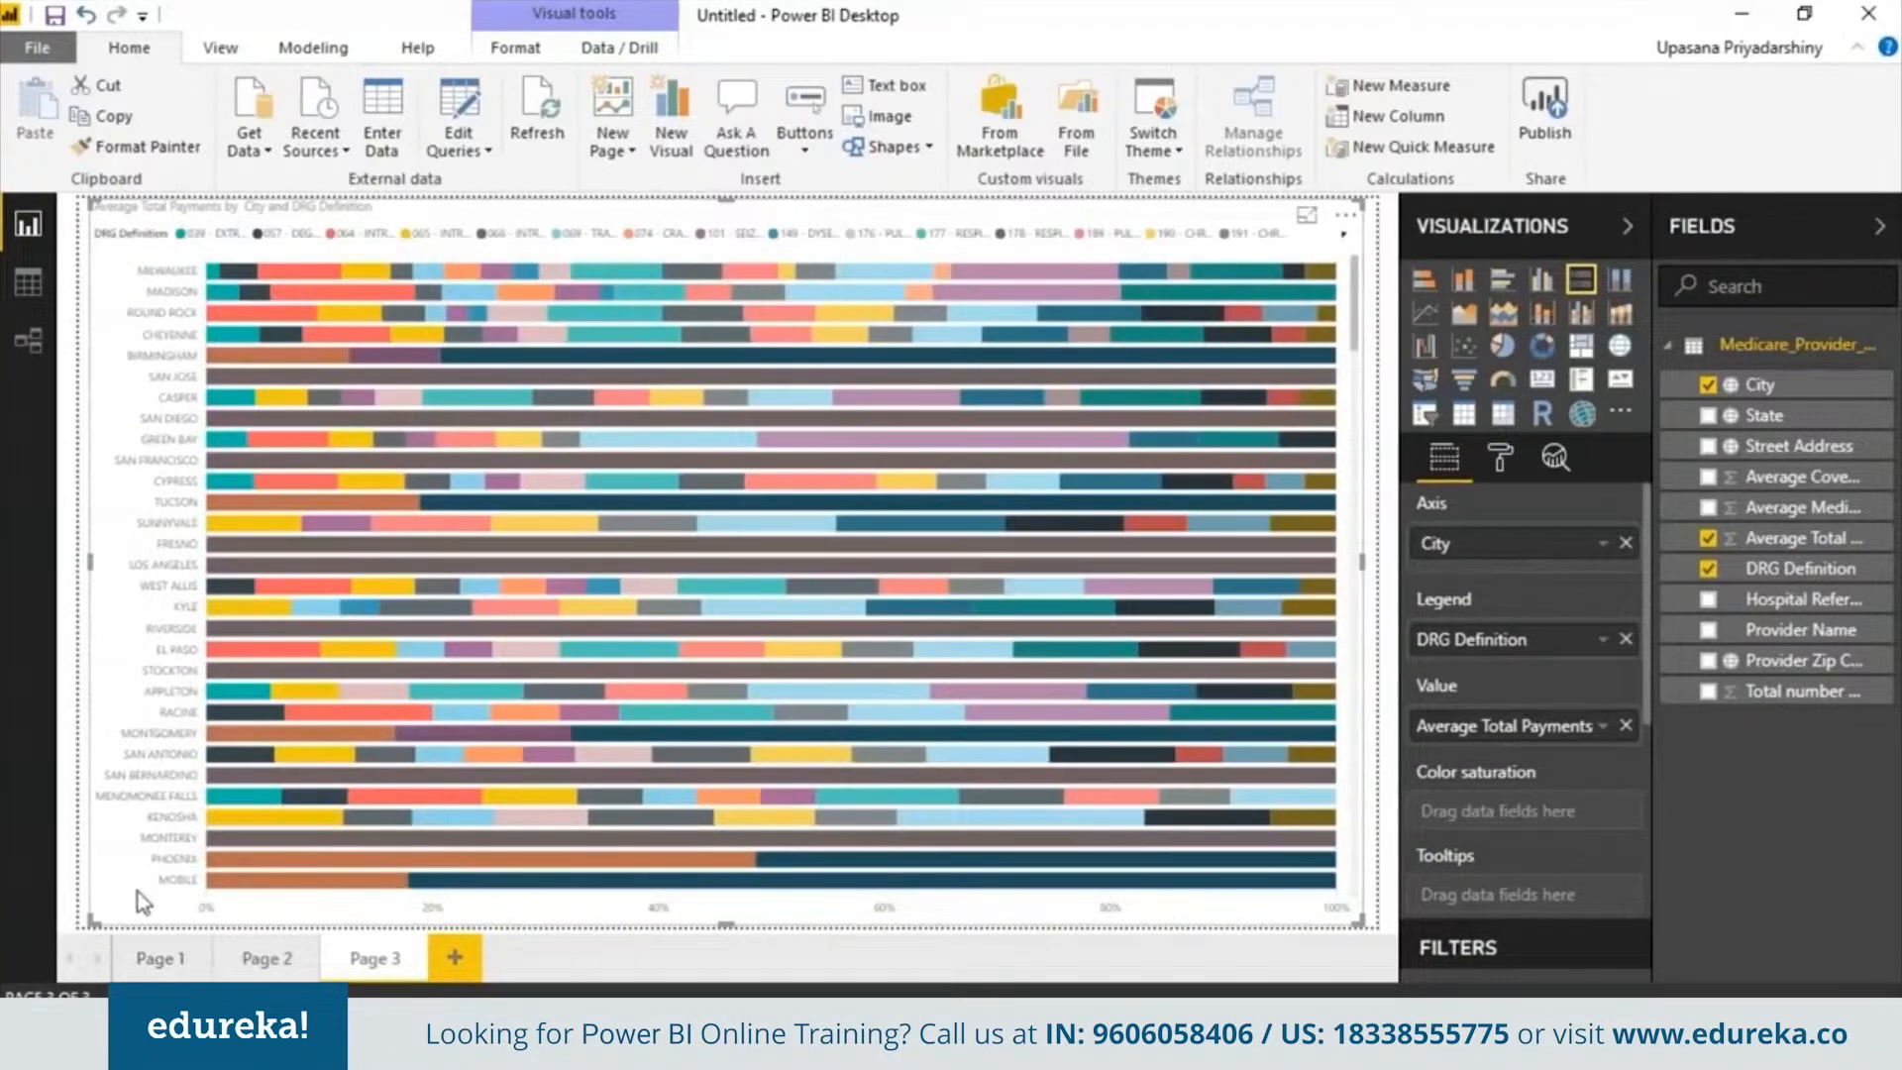
Save the report as a Power BI file named Medicare dashboard
click(57, 55)
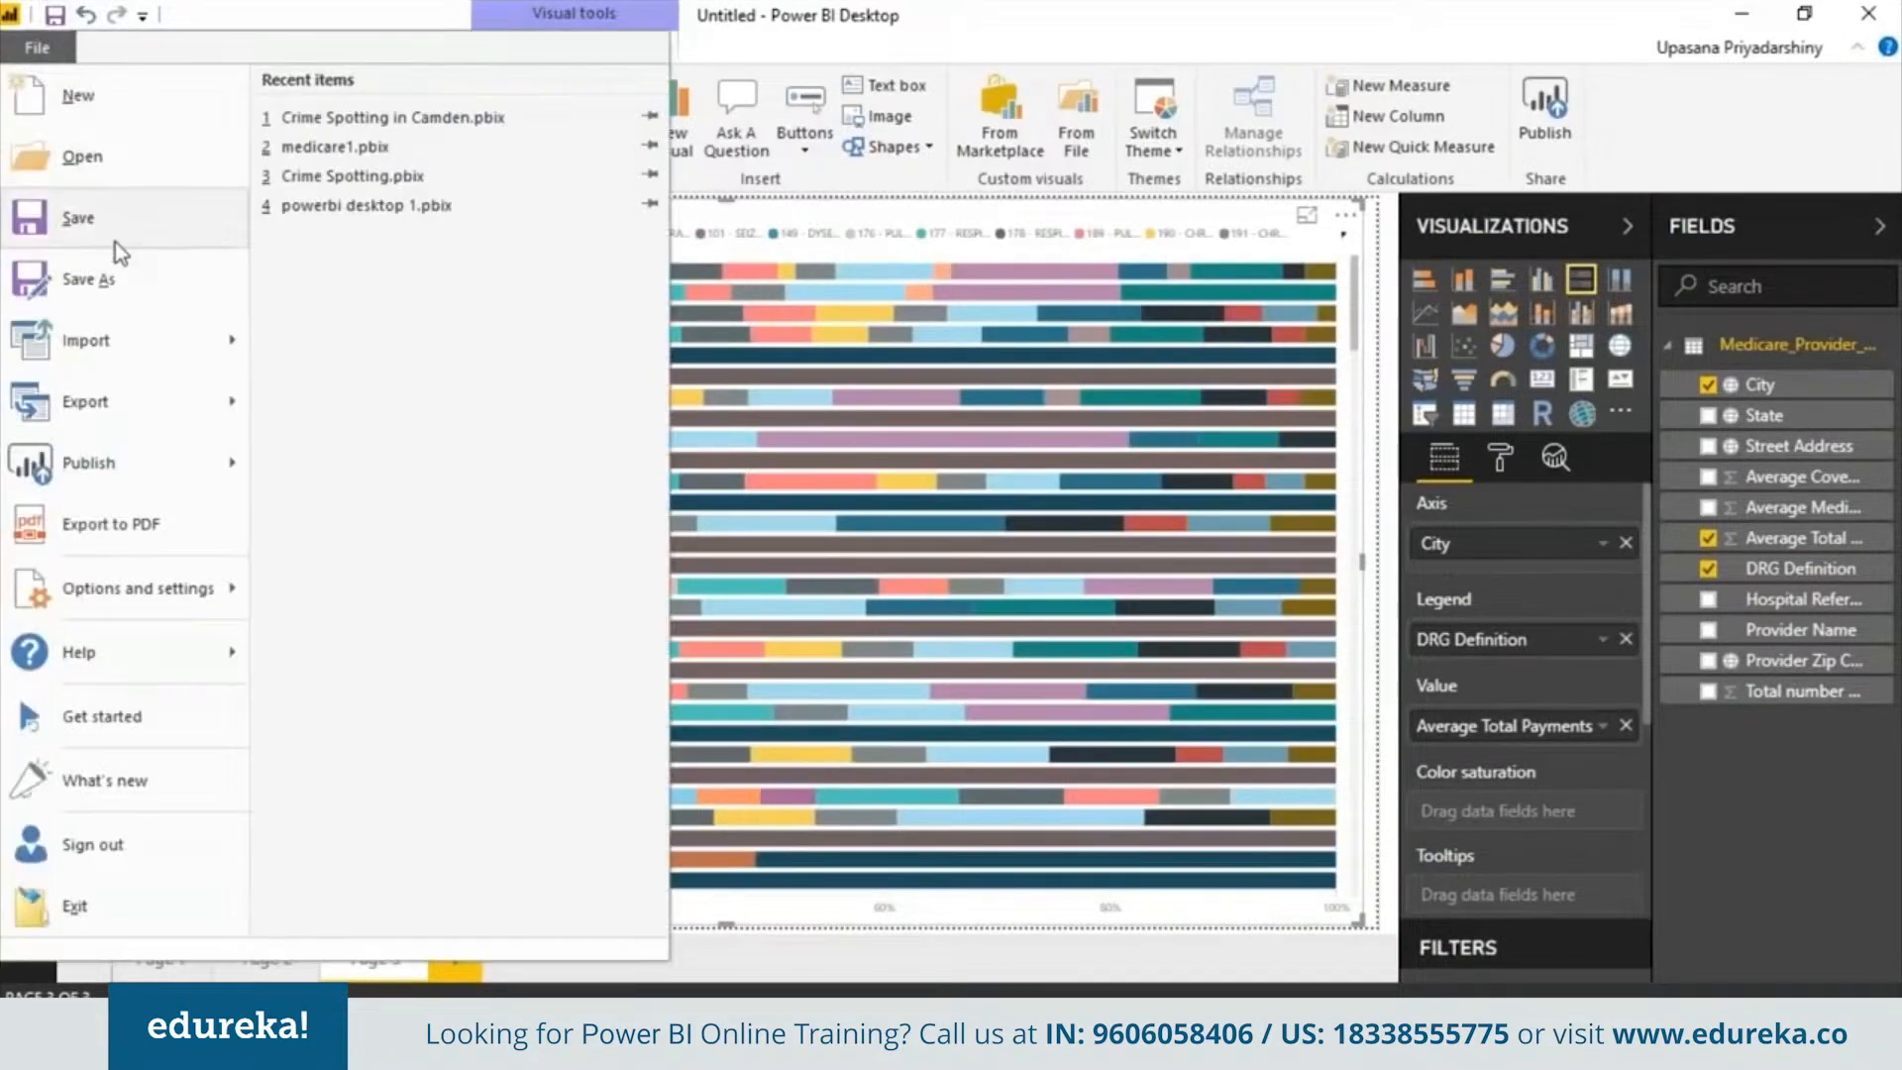
click(117, 269)
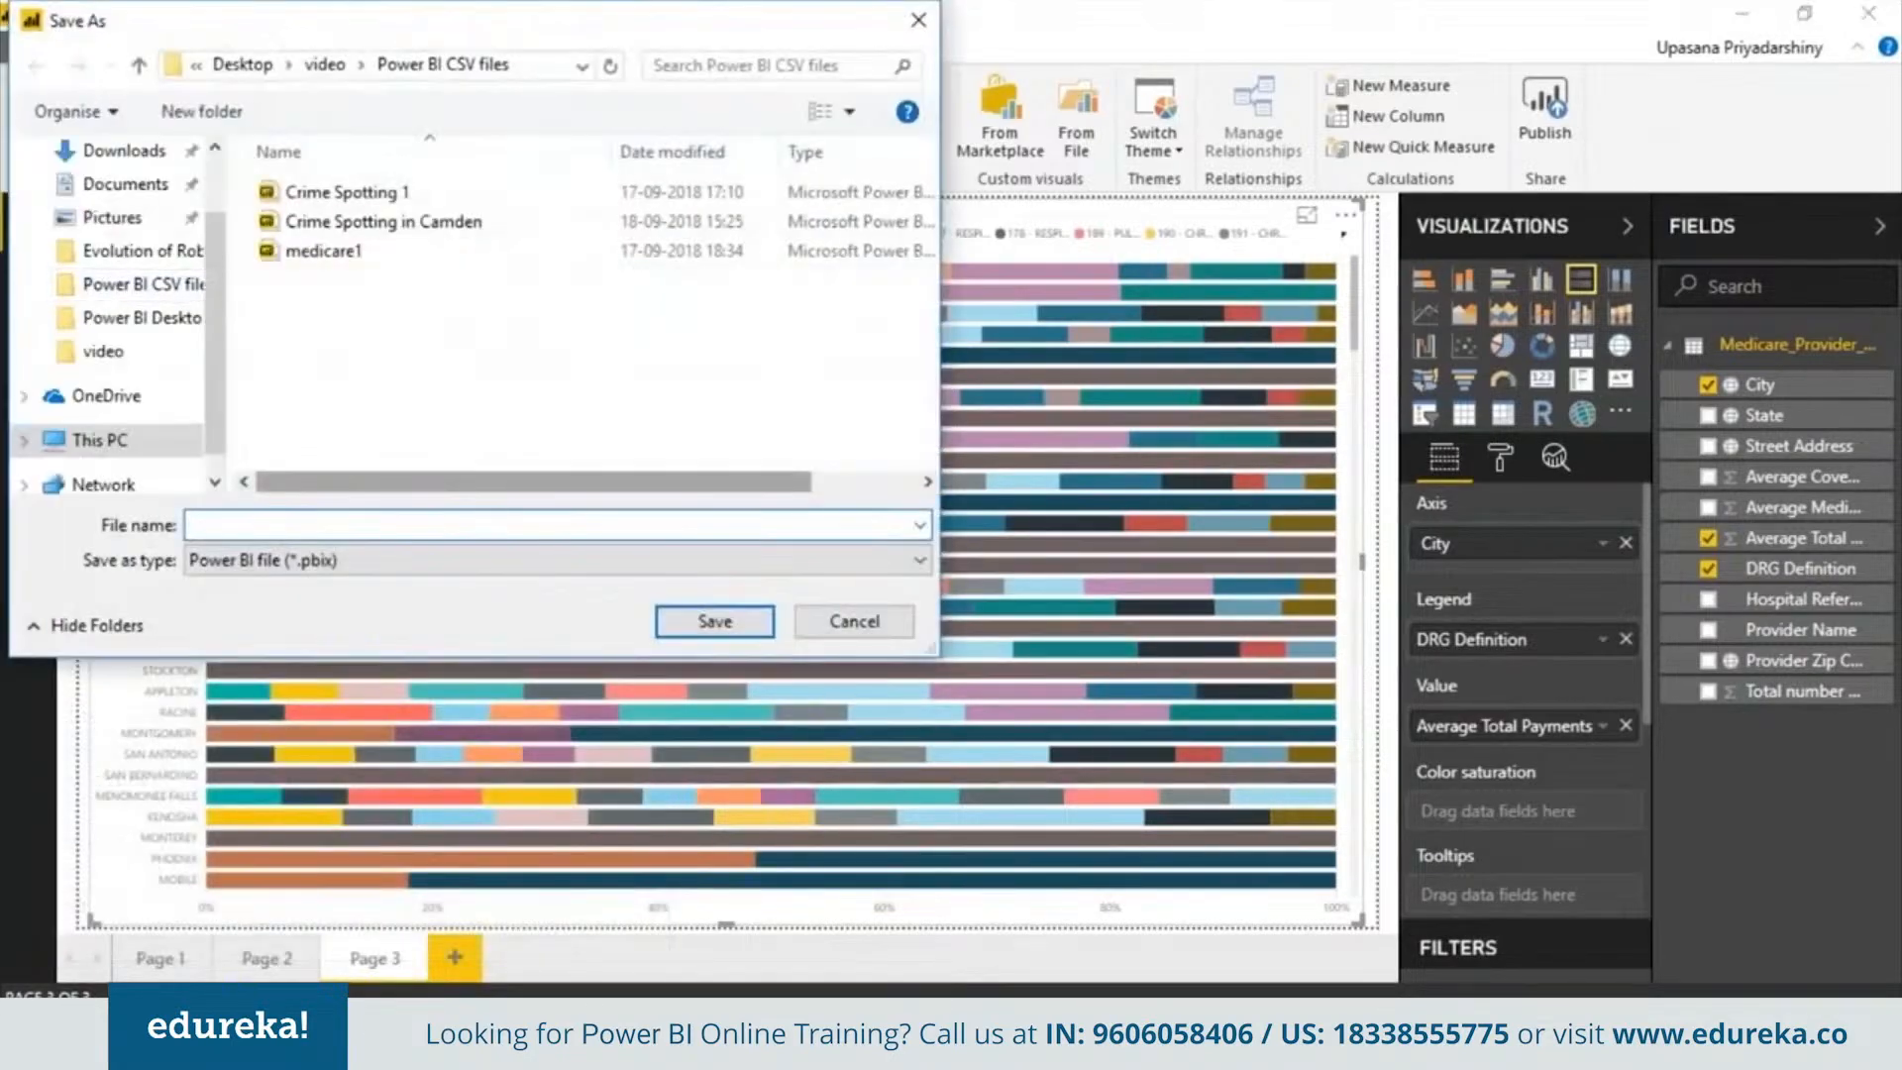
click(425, 519)
text(Medicare dashboard)
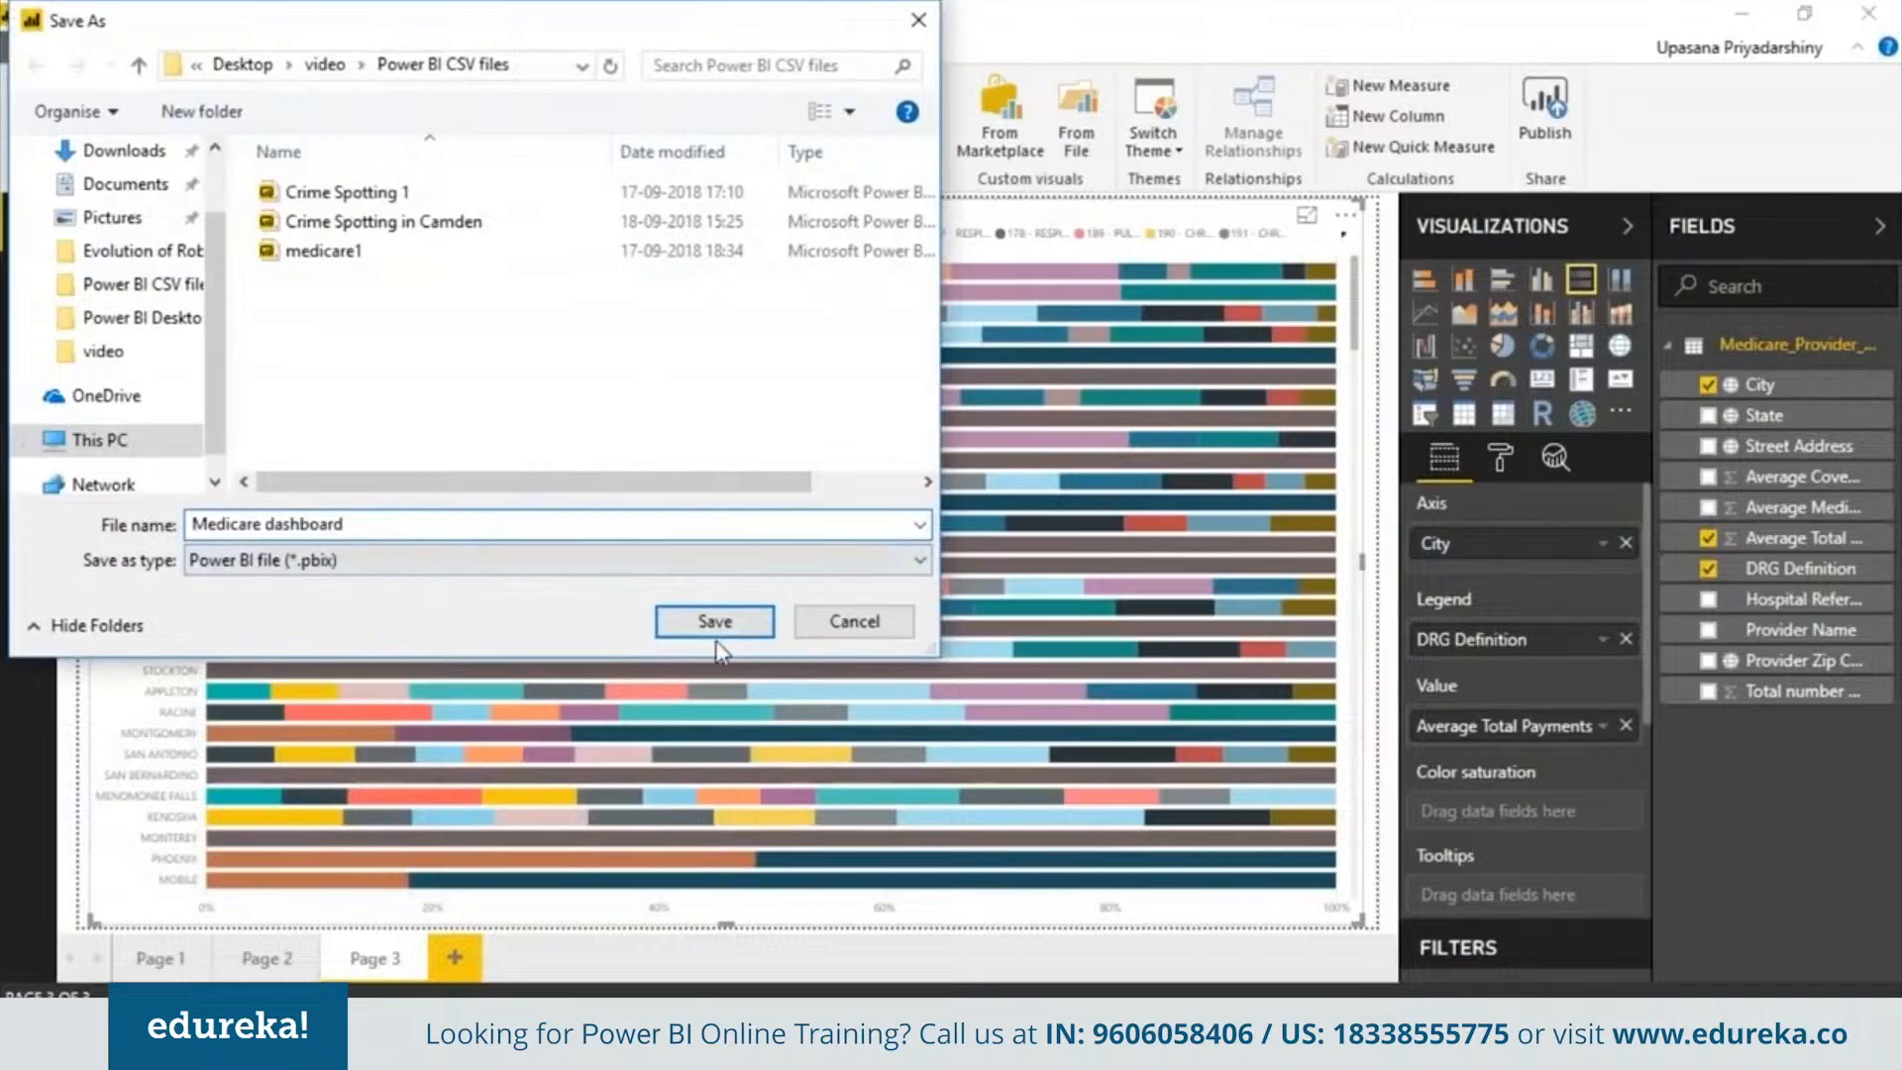
click(753, 624)
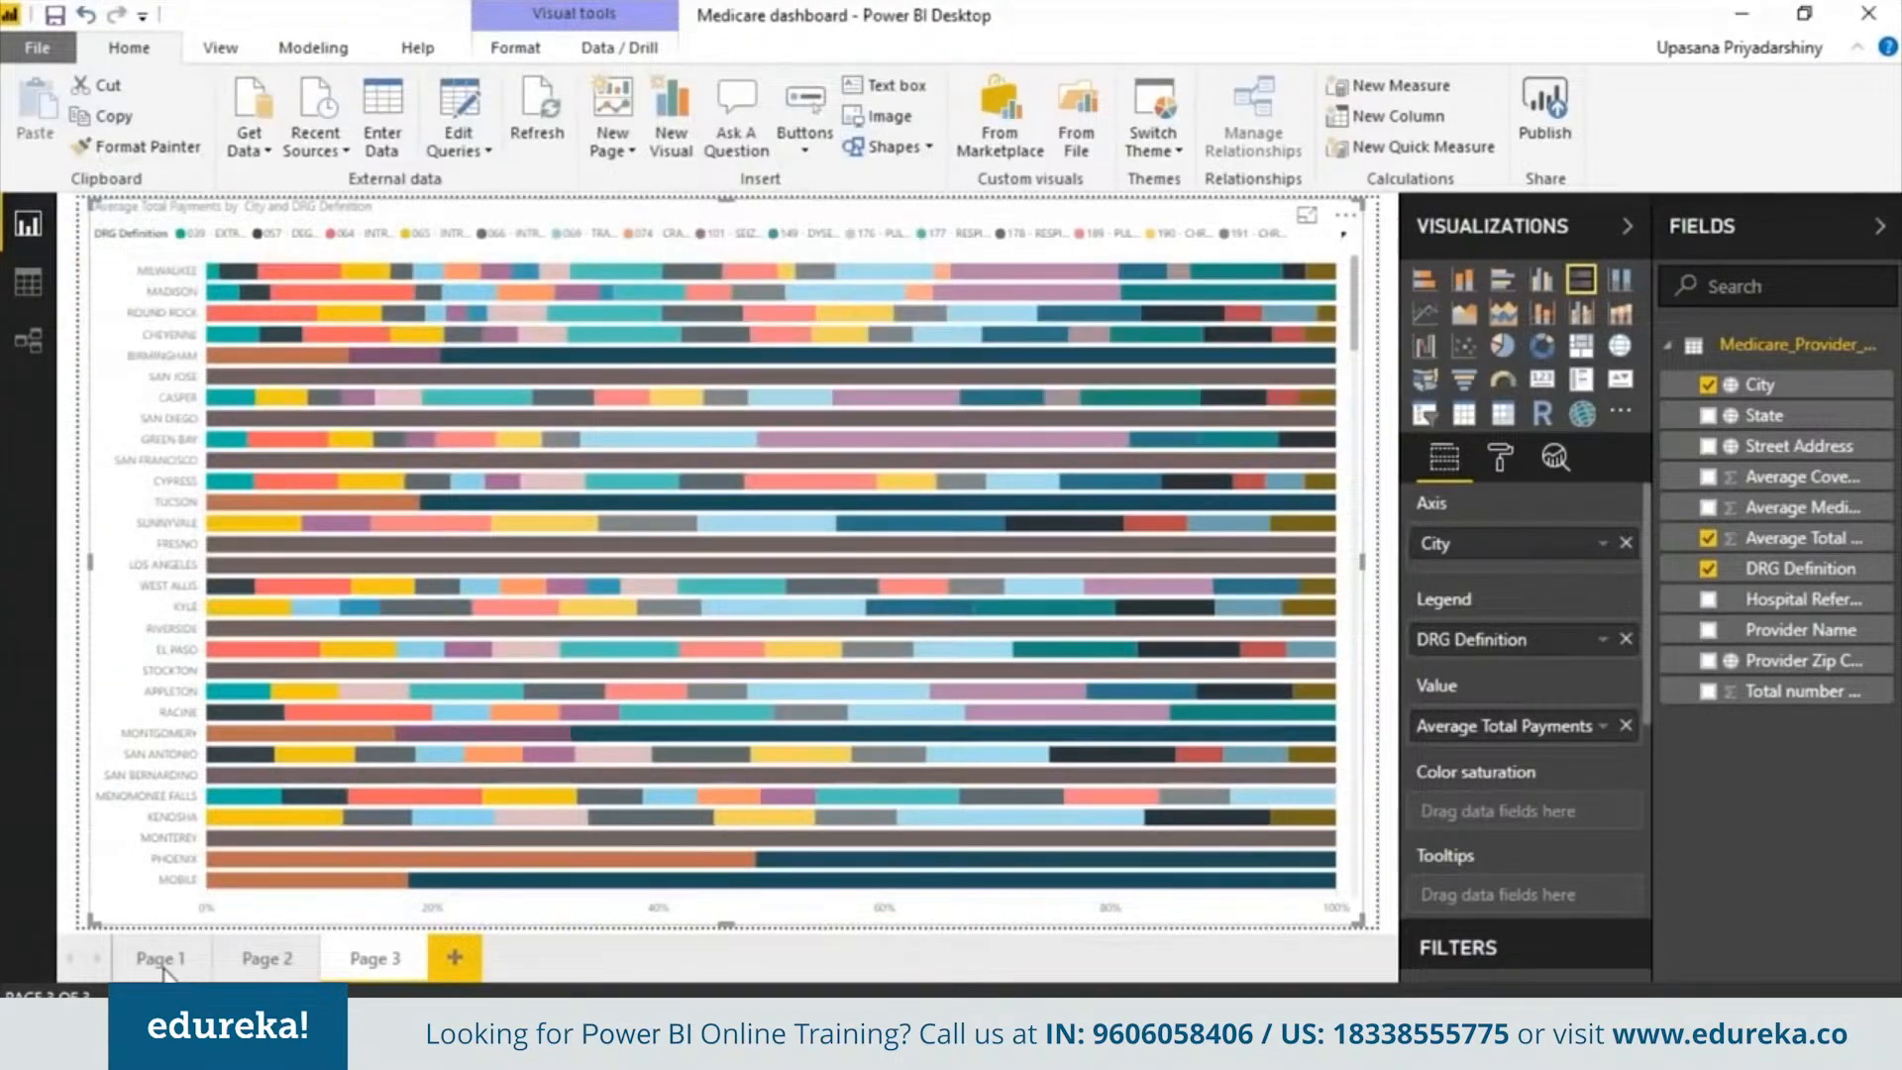
Publish the report to Power BI and open it in the Power BI service
click(1560, 124)
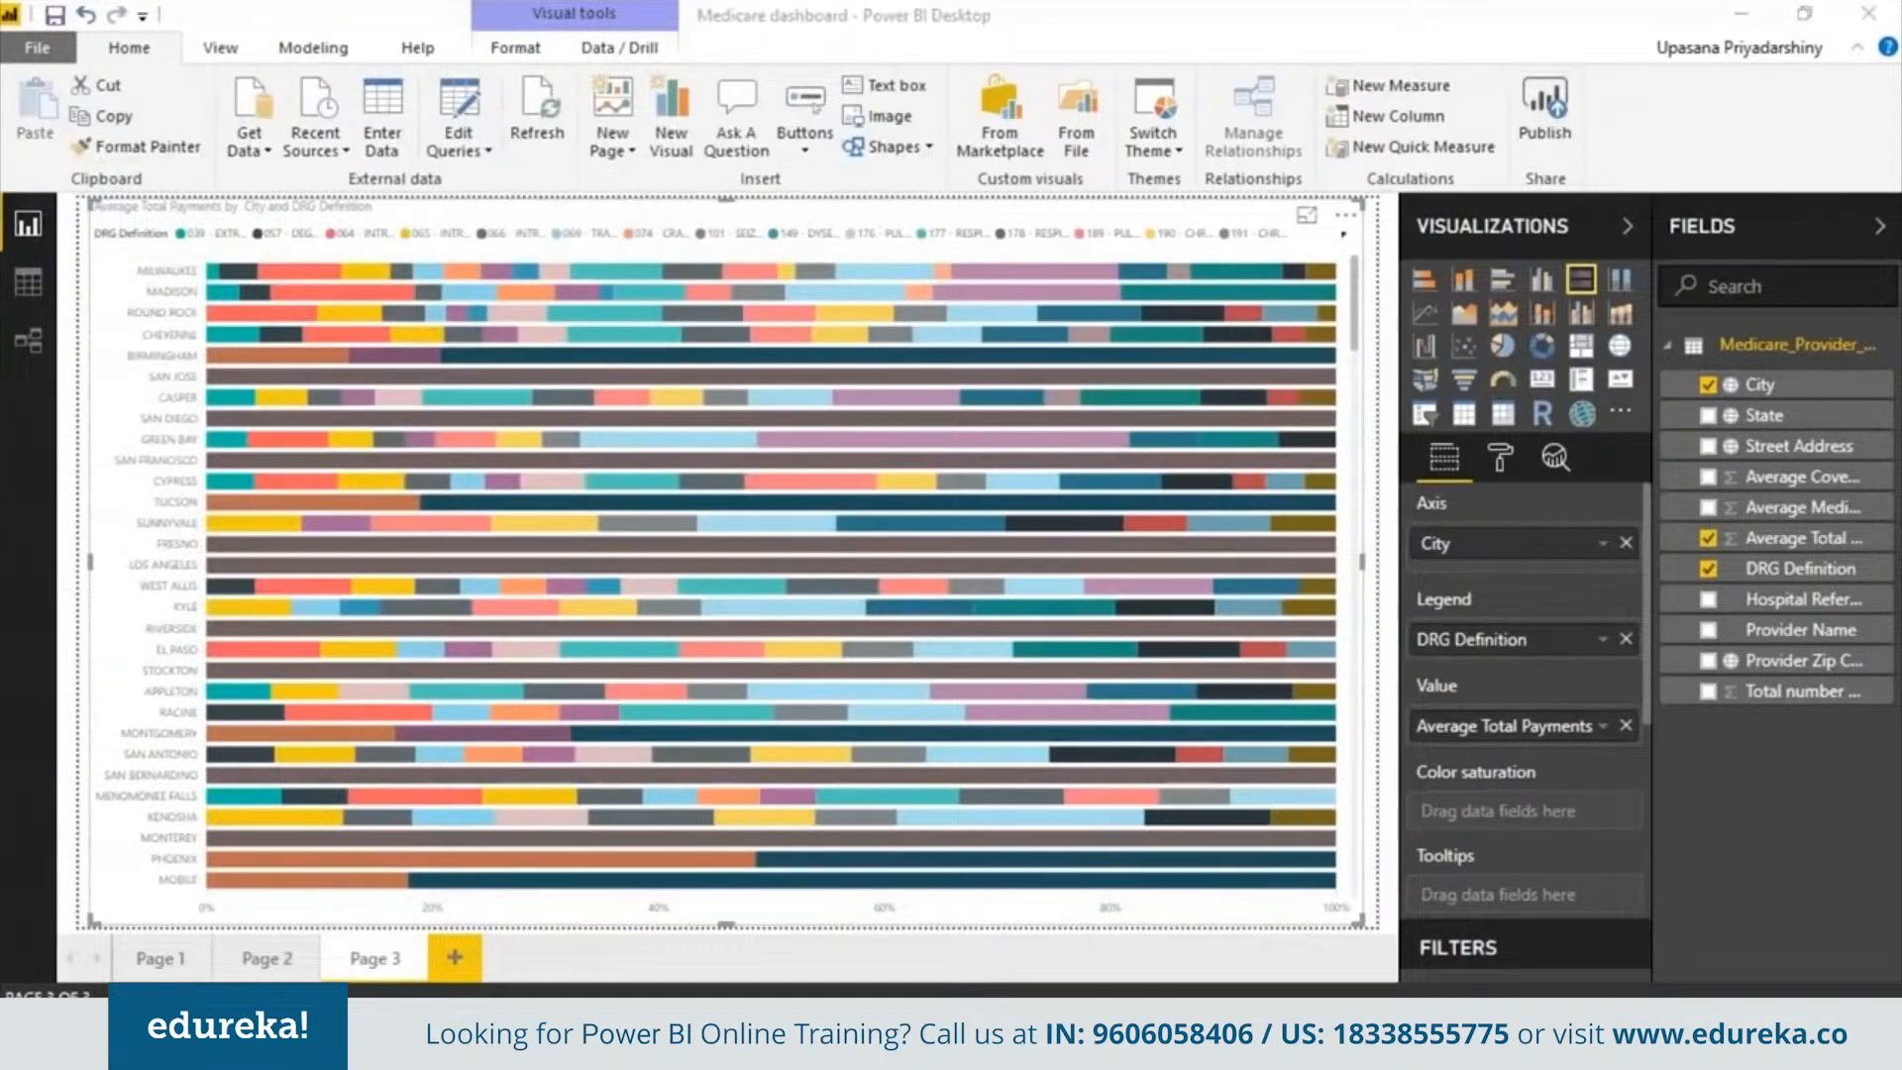
click(1169, 683)
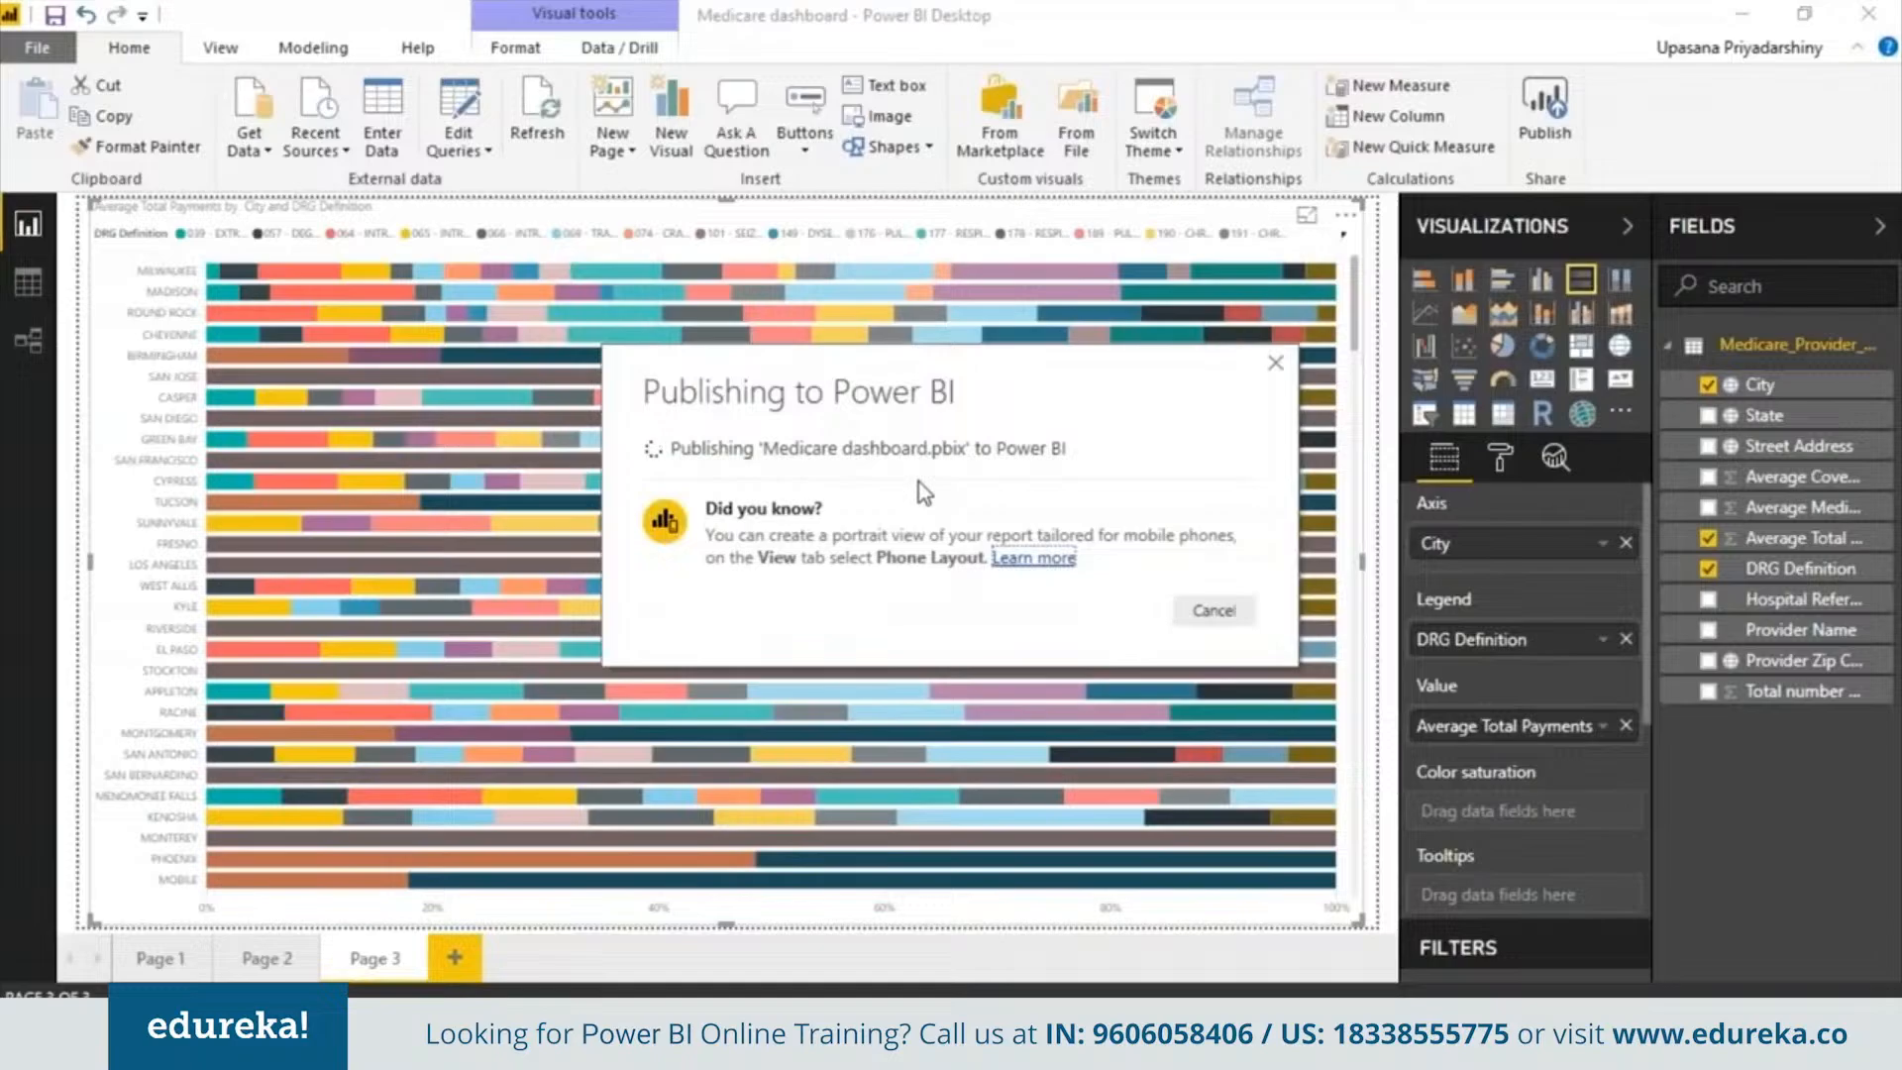
click(818, 489)
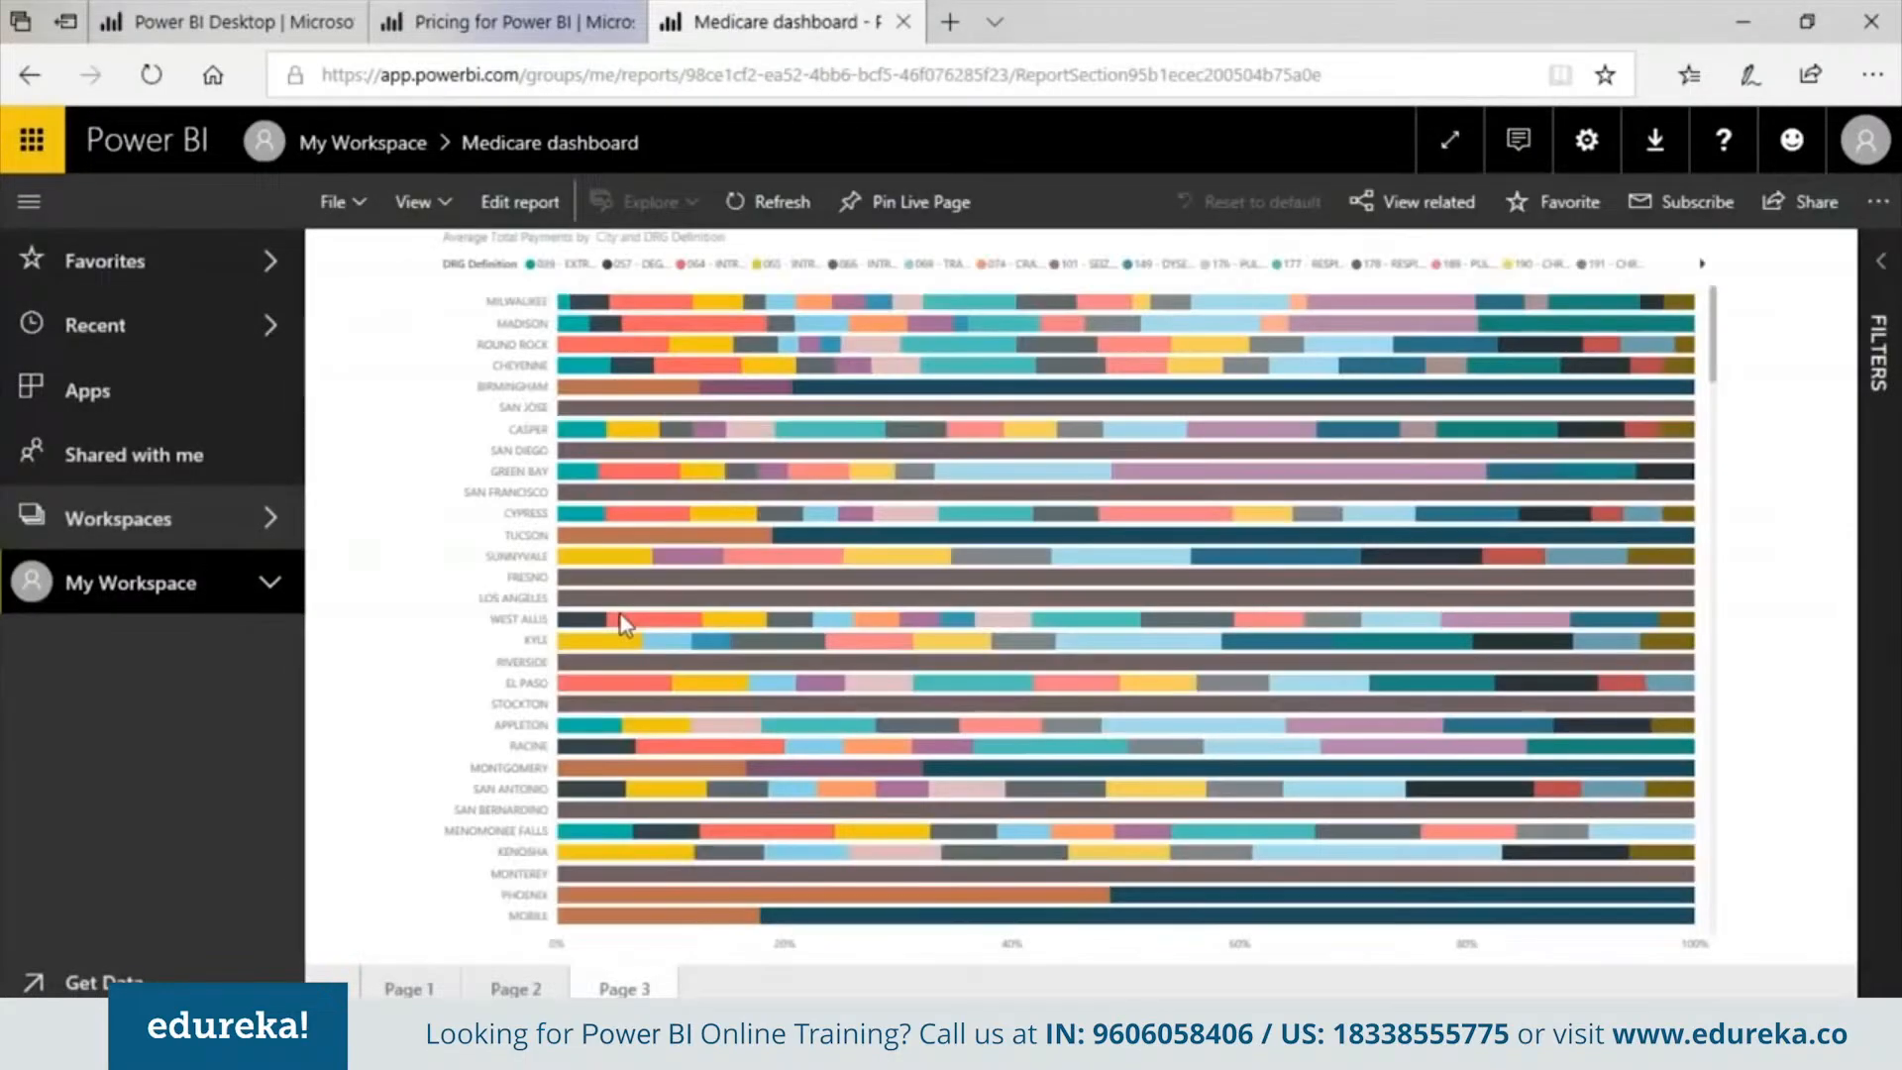
Explore the published report's three pages, selecting treemap tiles and map bubbles to inspect their details
click(408, 989)
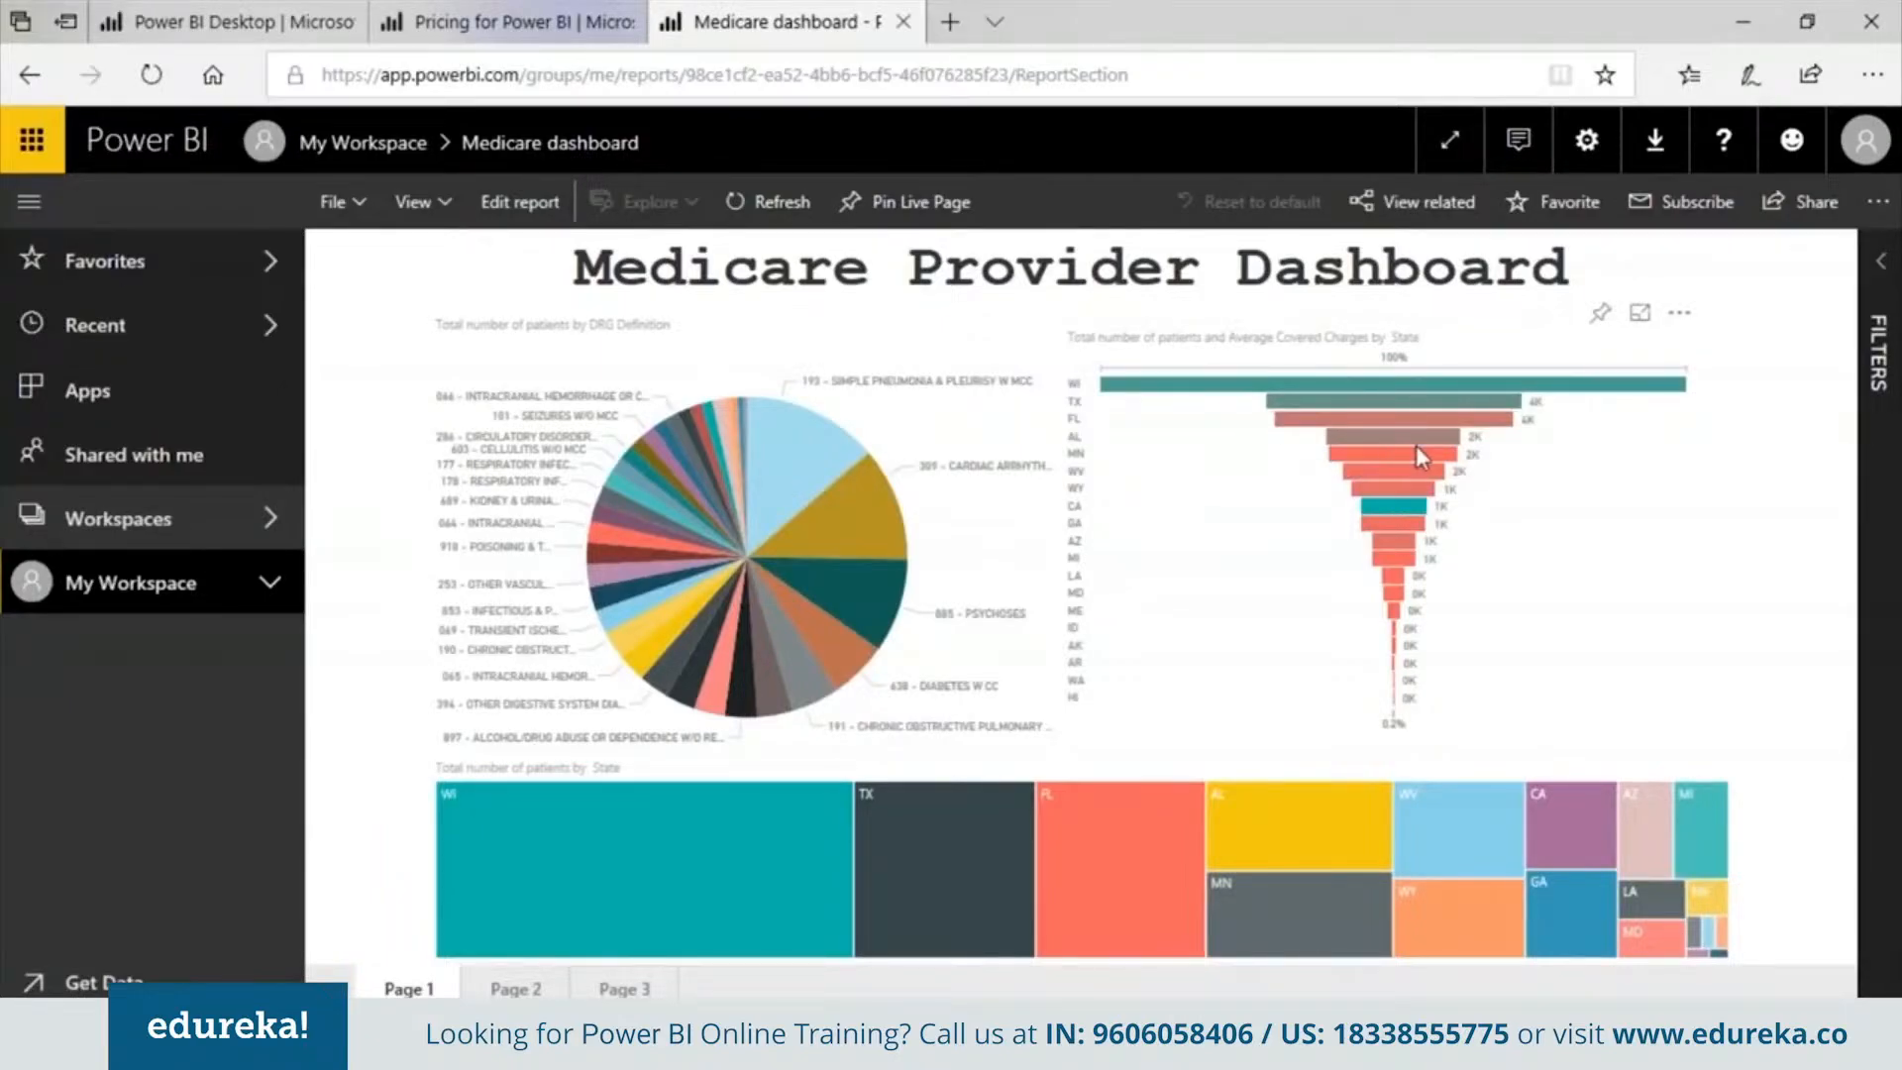
click(639, 858)
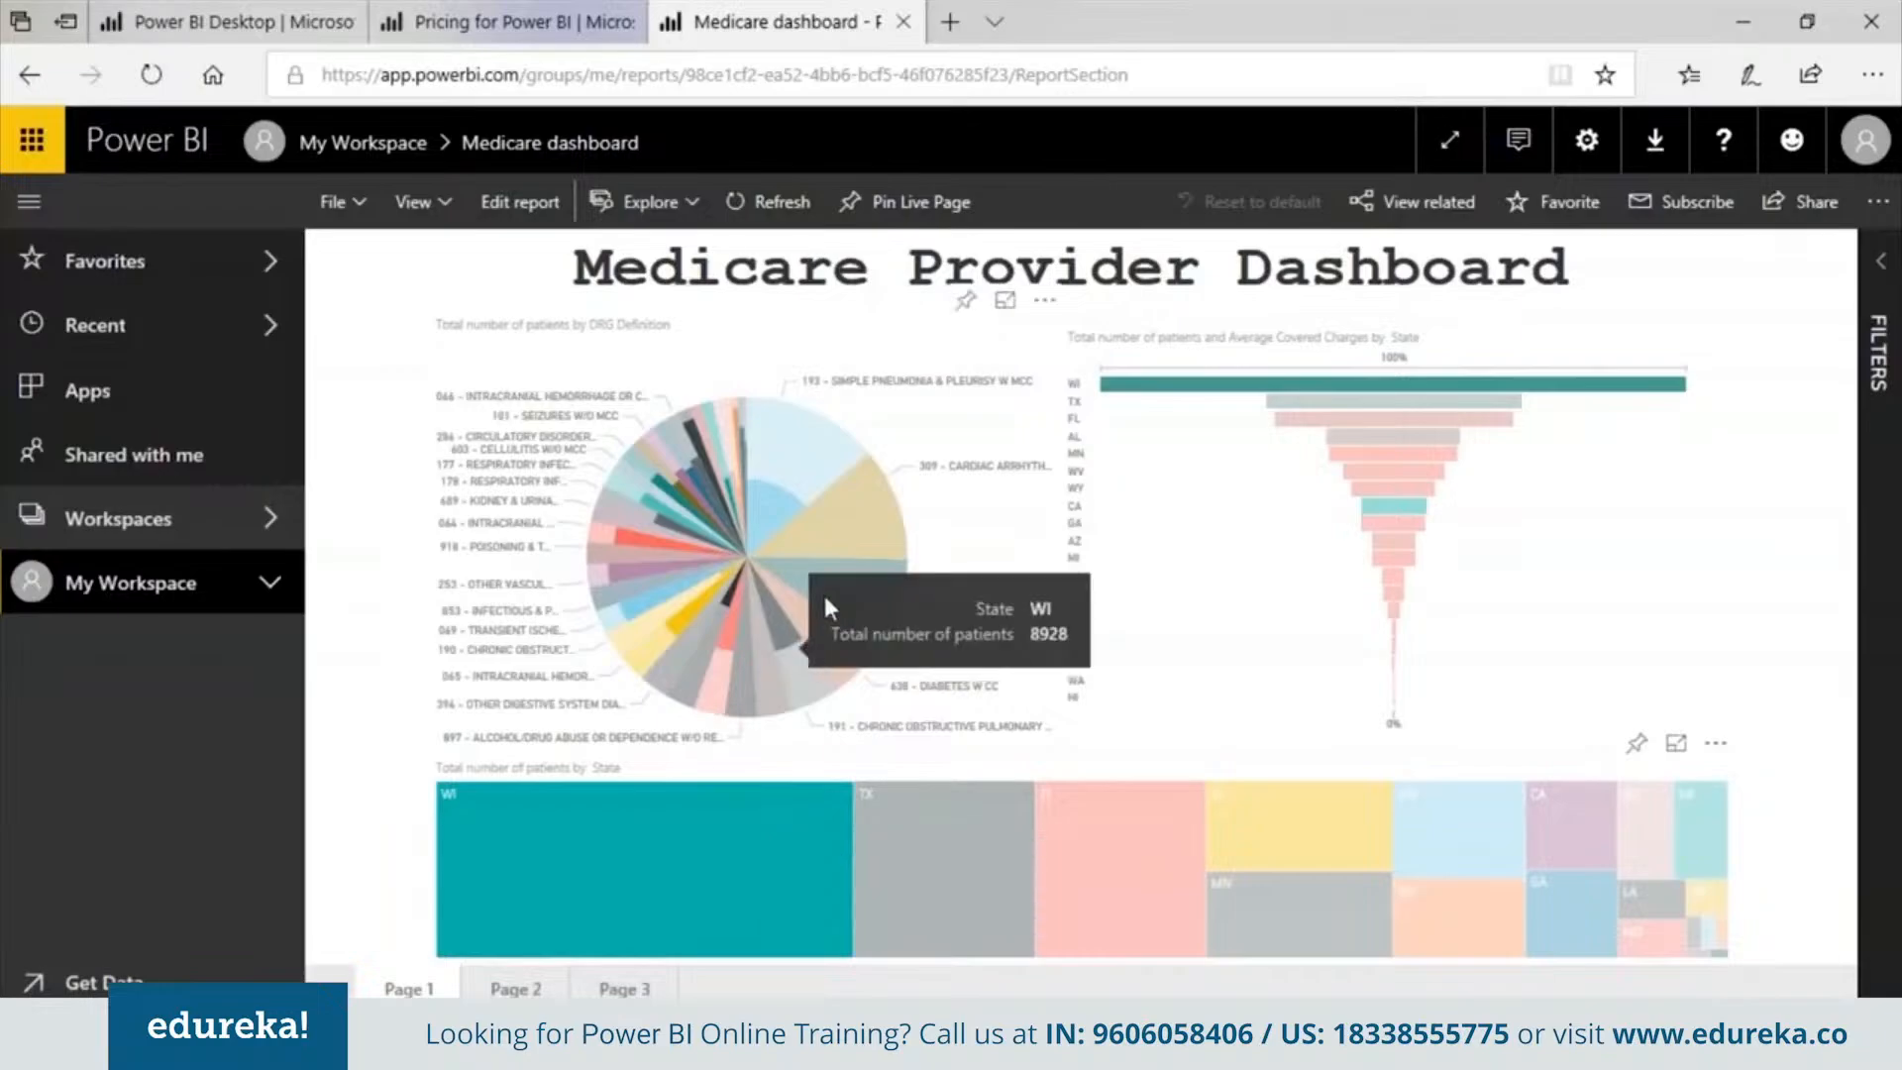
click(515, 989)
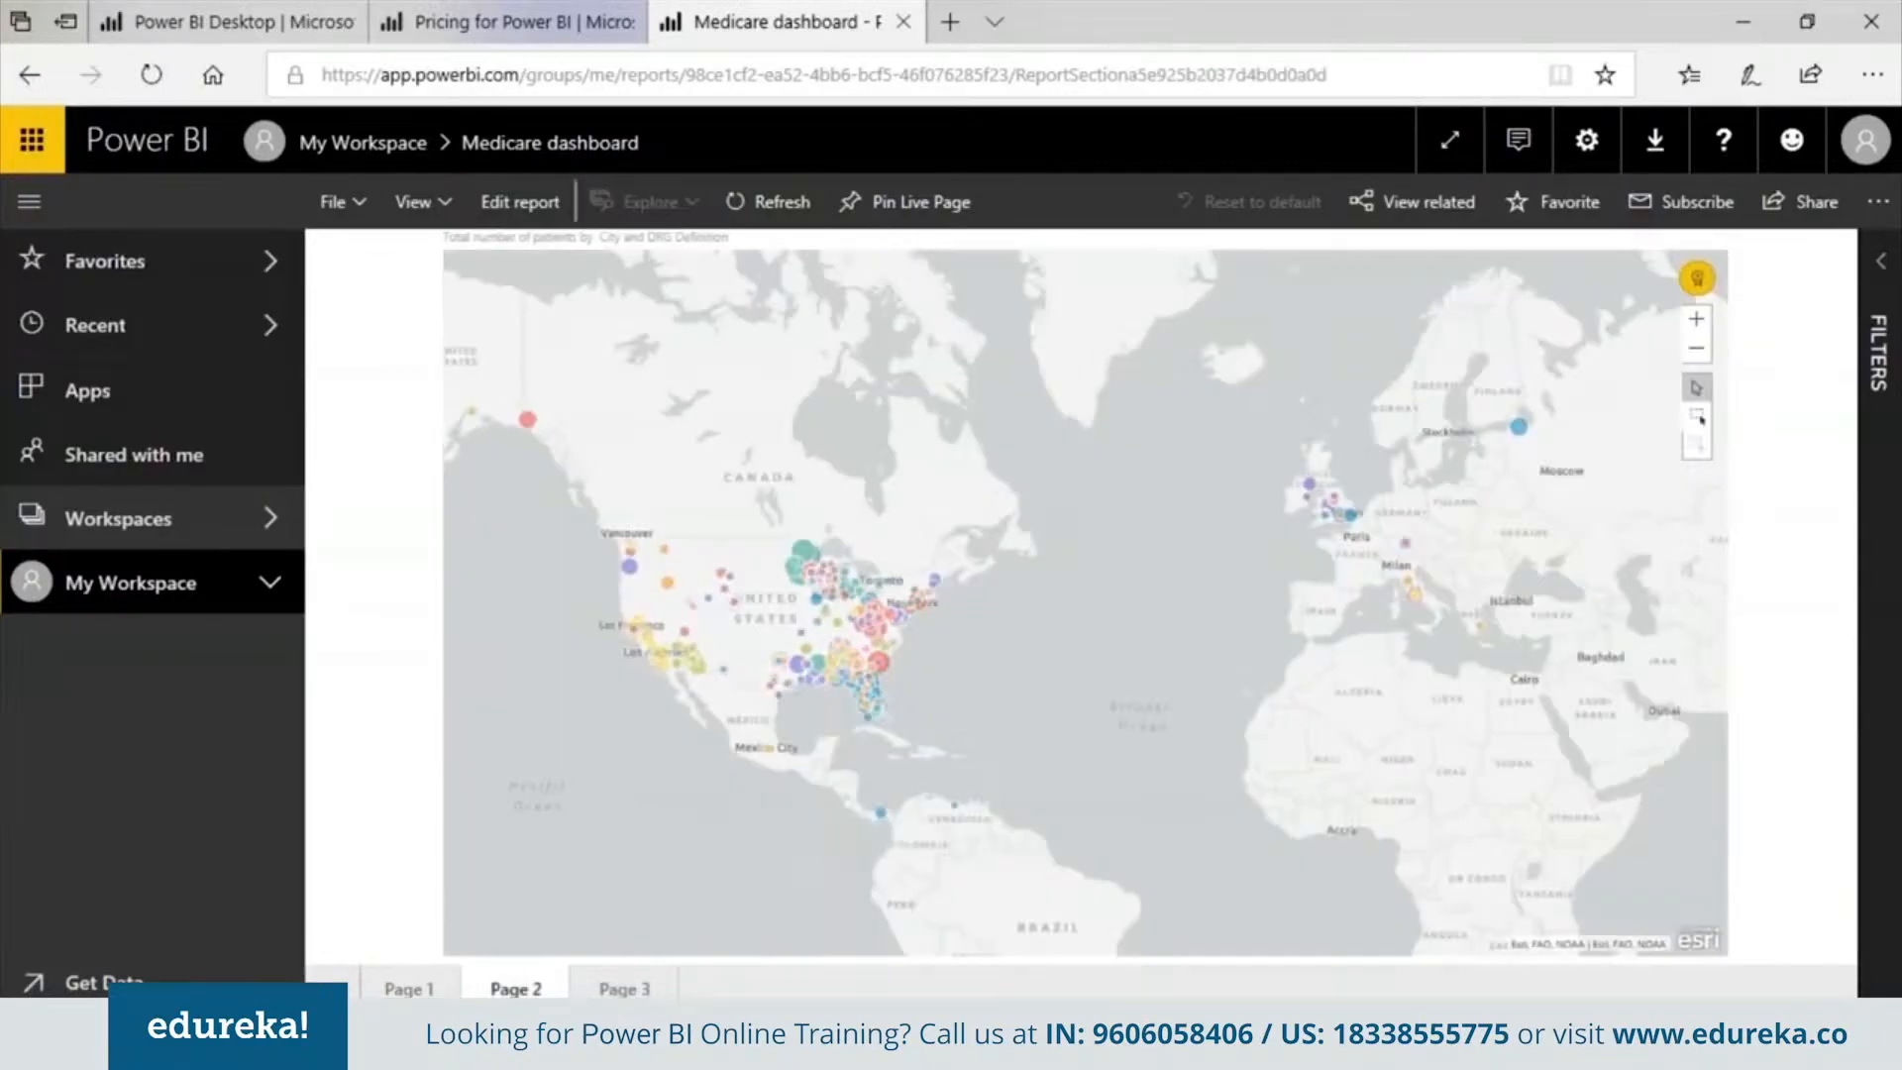
click(888, 661)
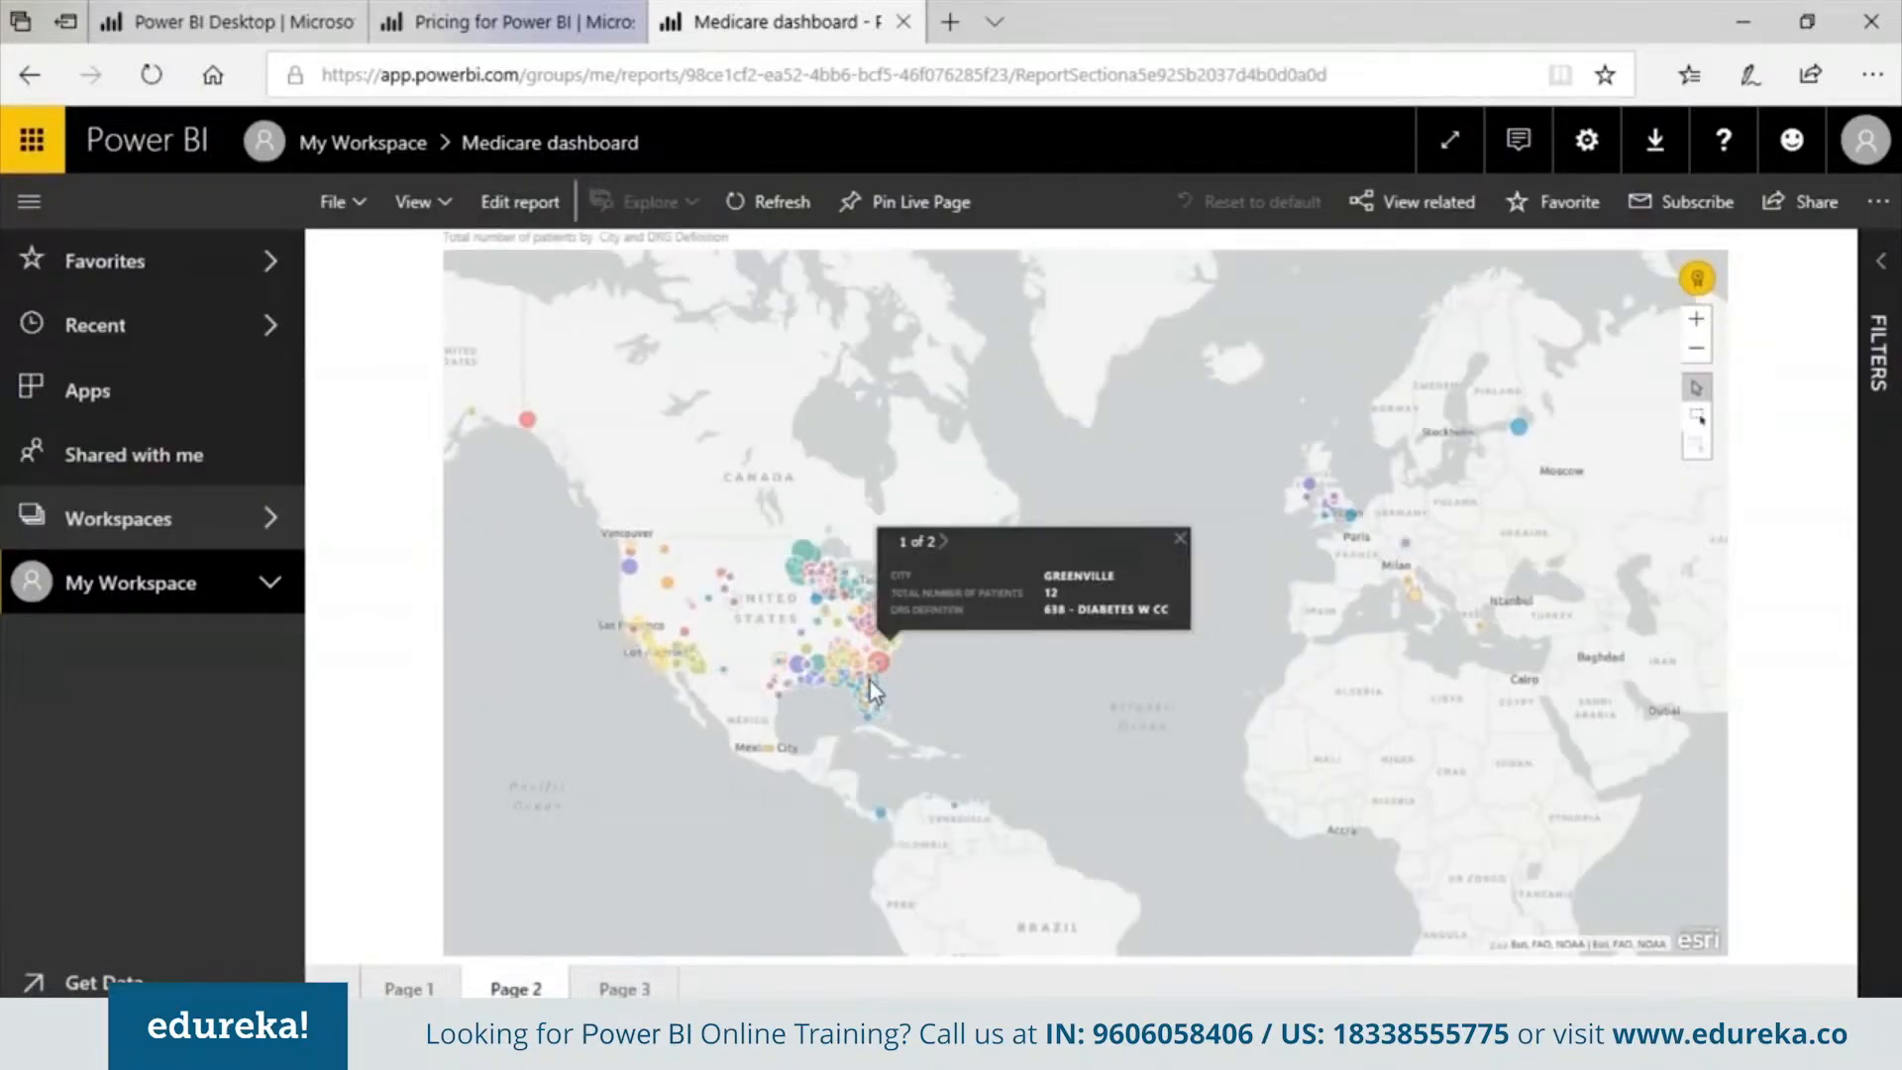
click(799, 661)
click(824, 539)
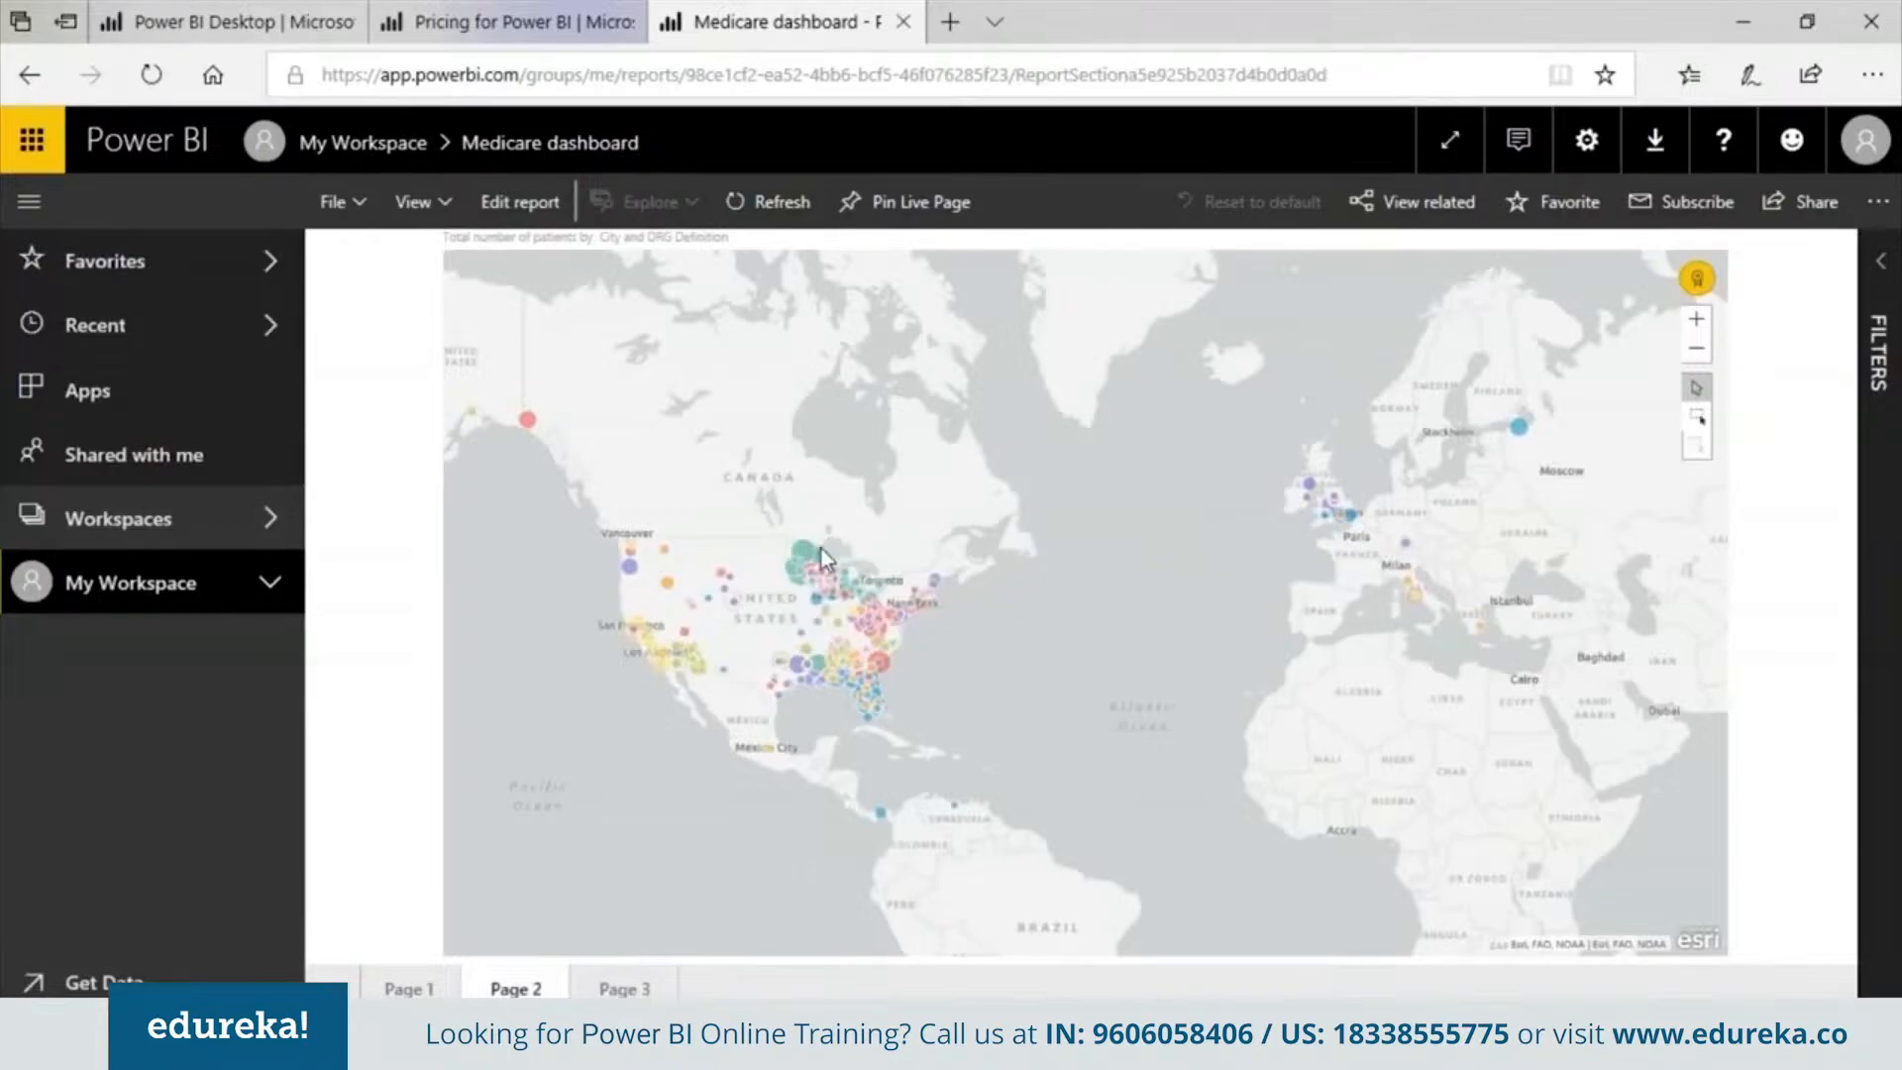
click(1532, 590)
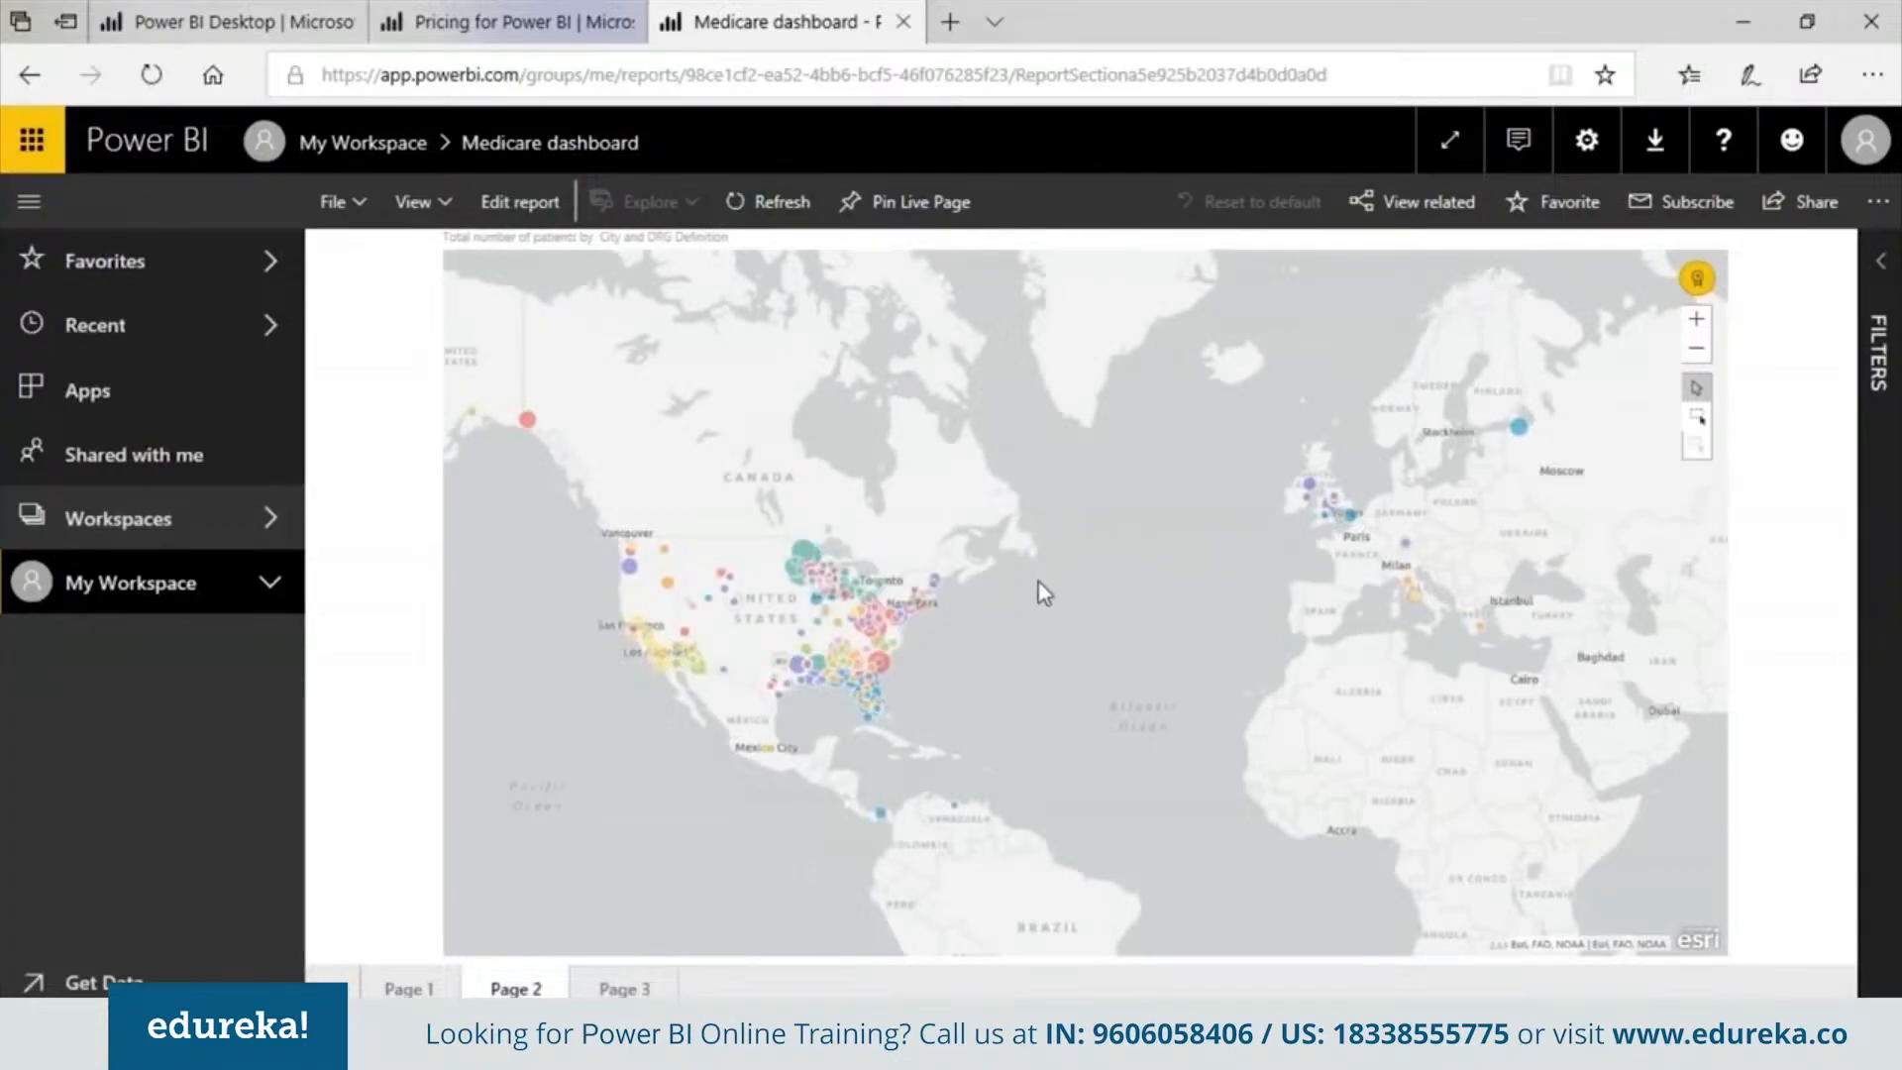
click(898, 632)
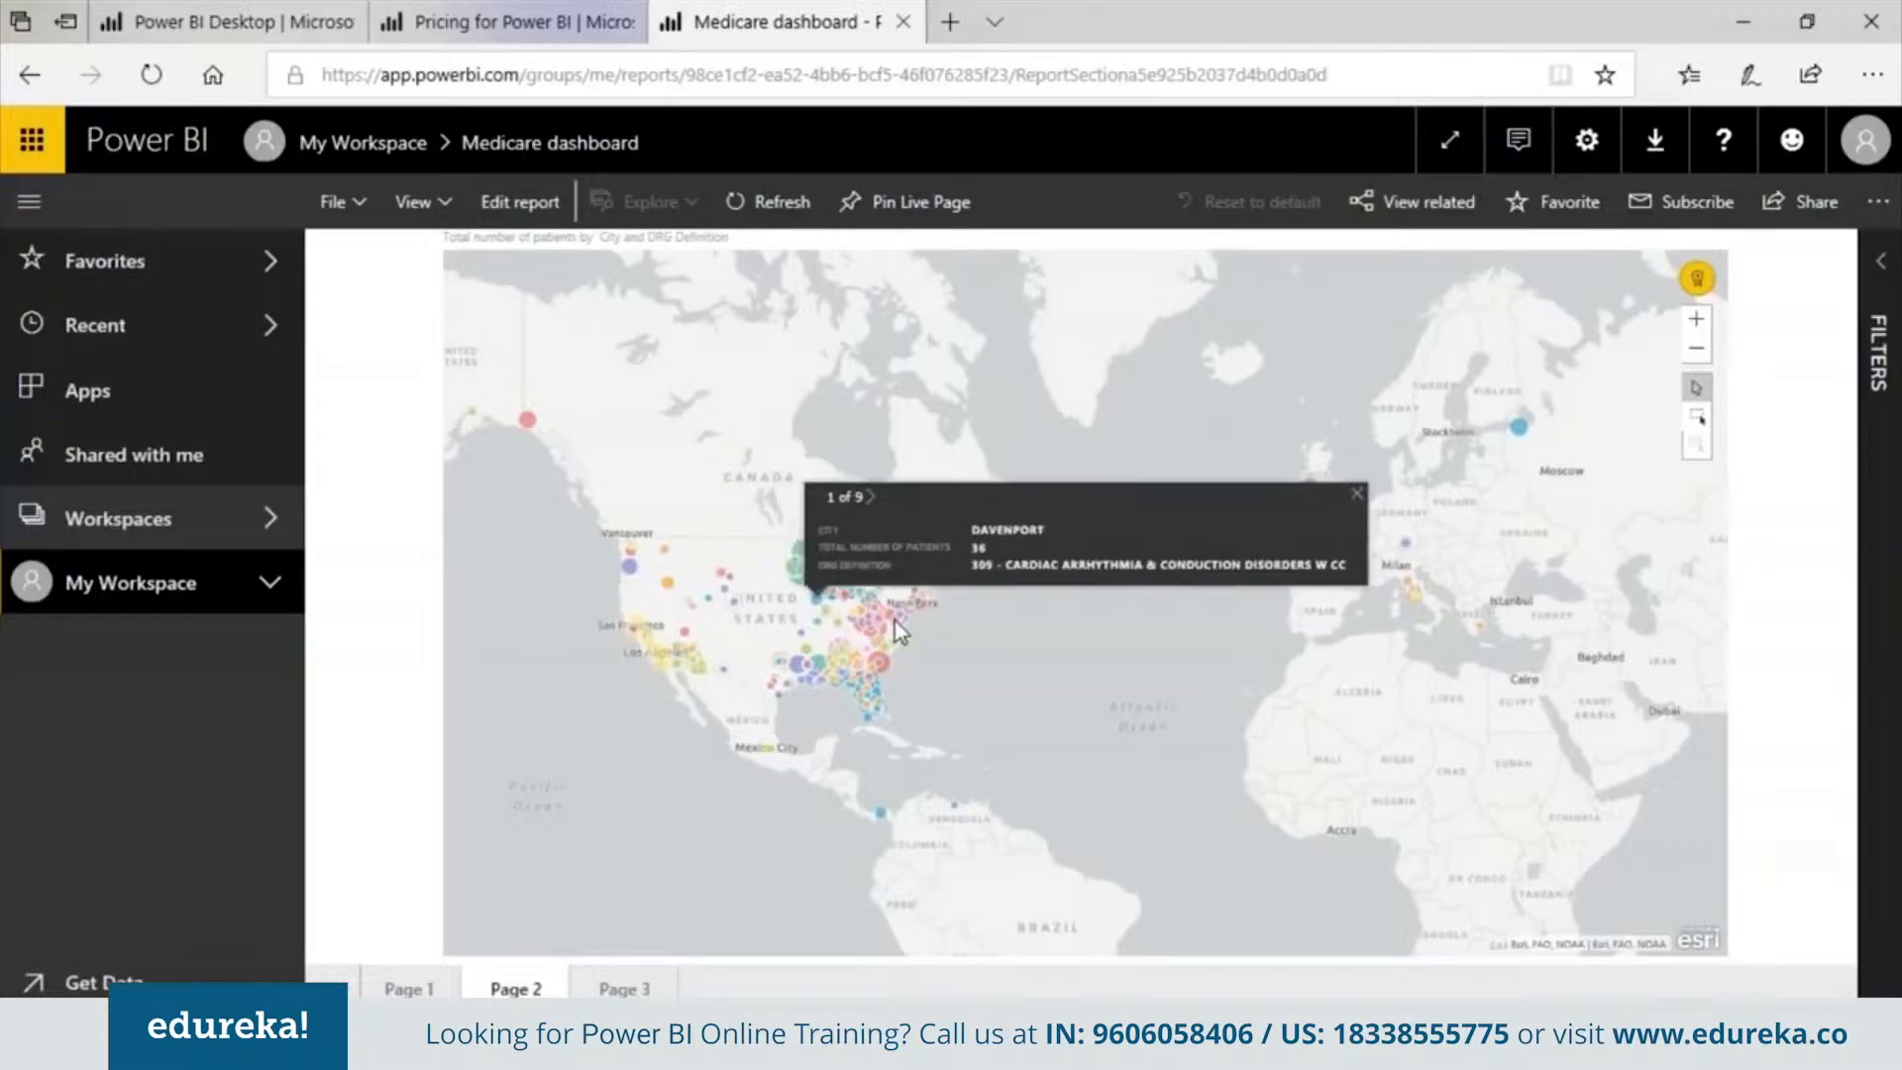
click(806, 535)
click(805, 590)
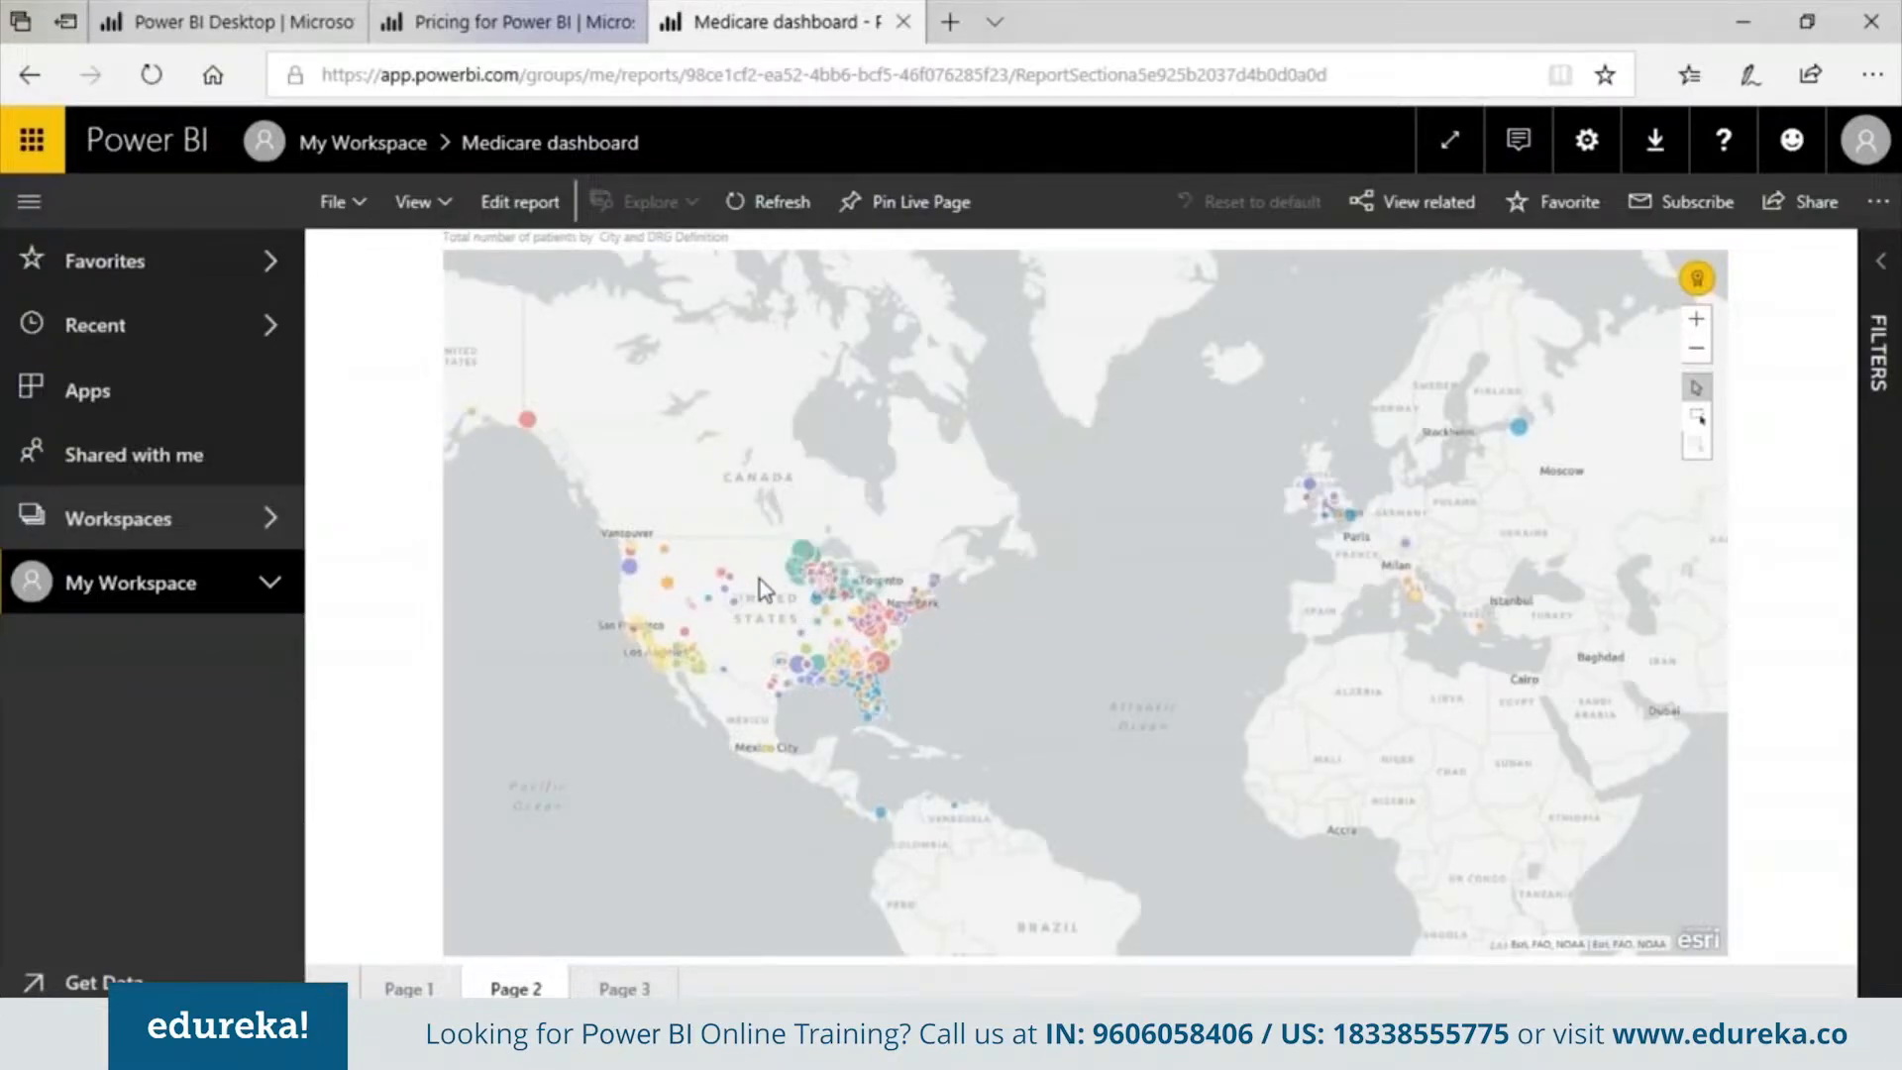
click(842, 645)
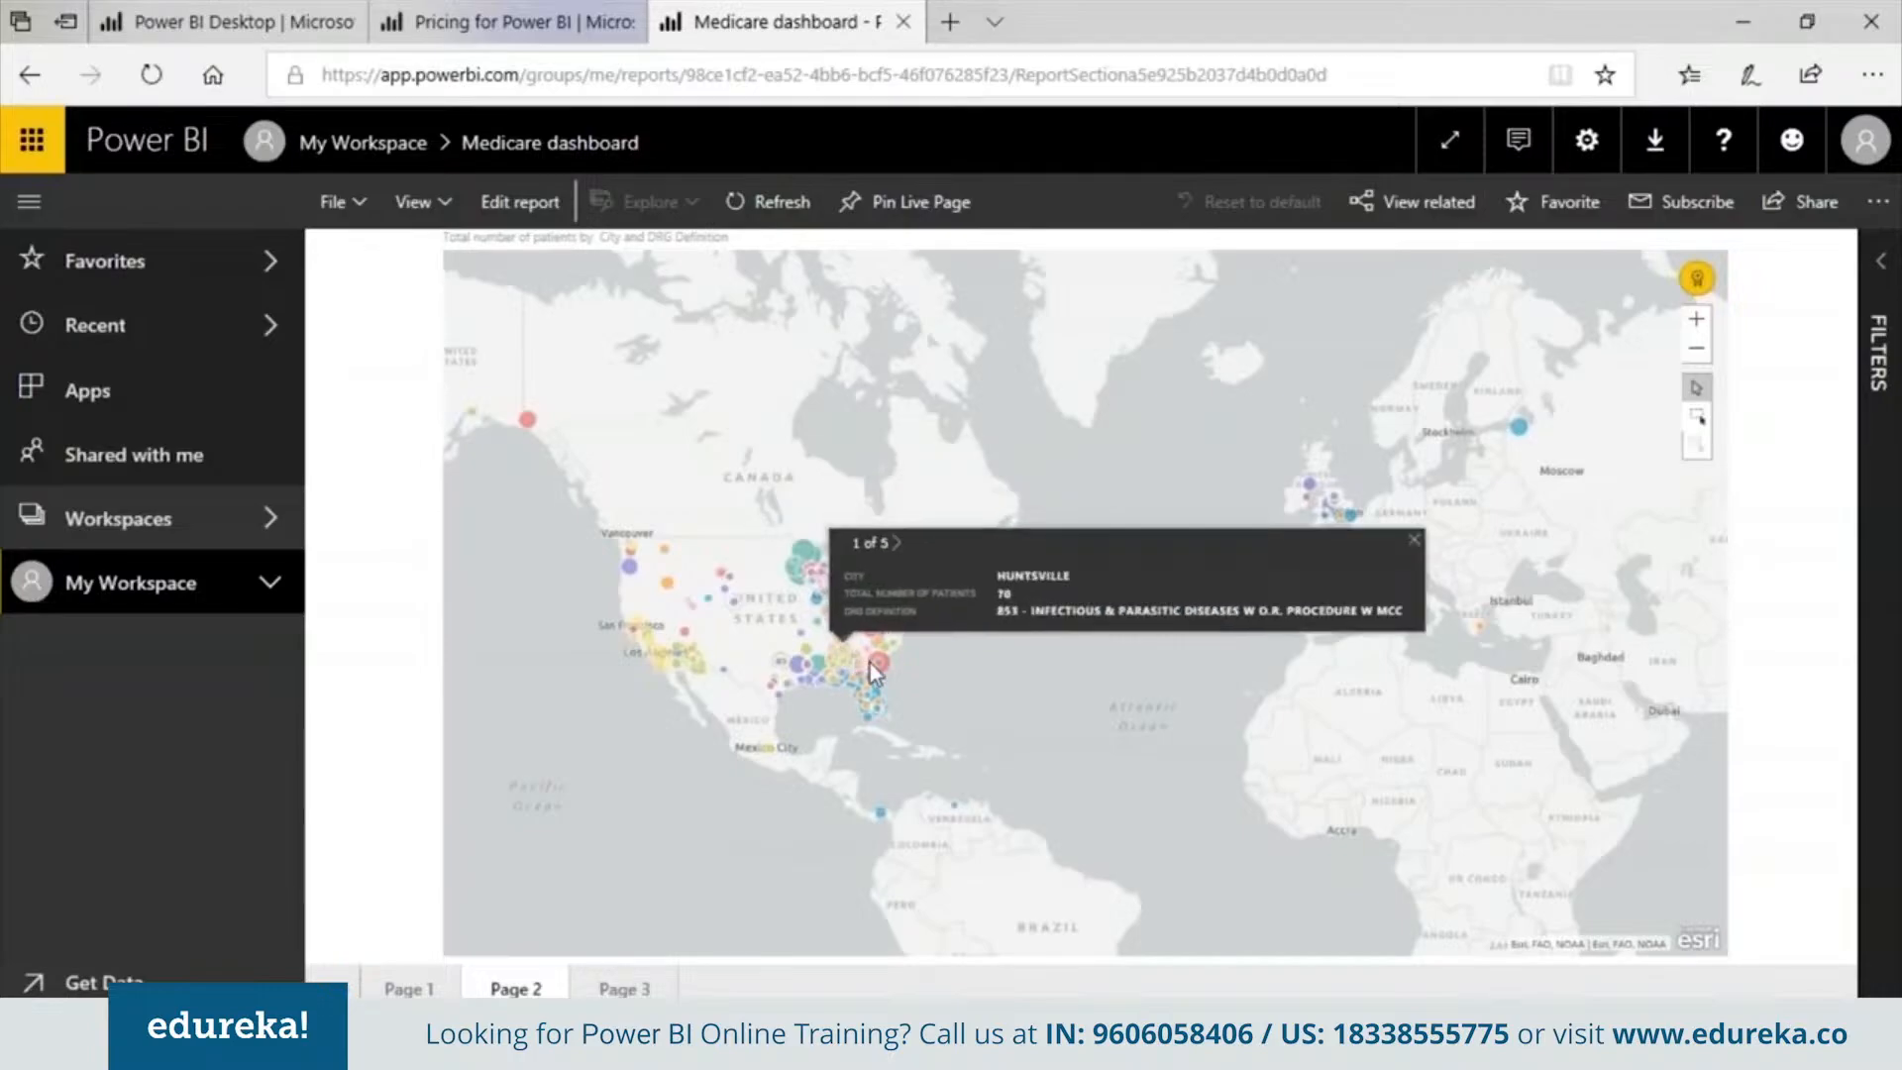
click(620, 968)
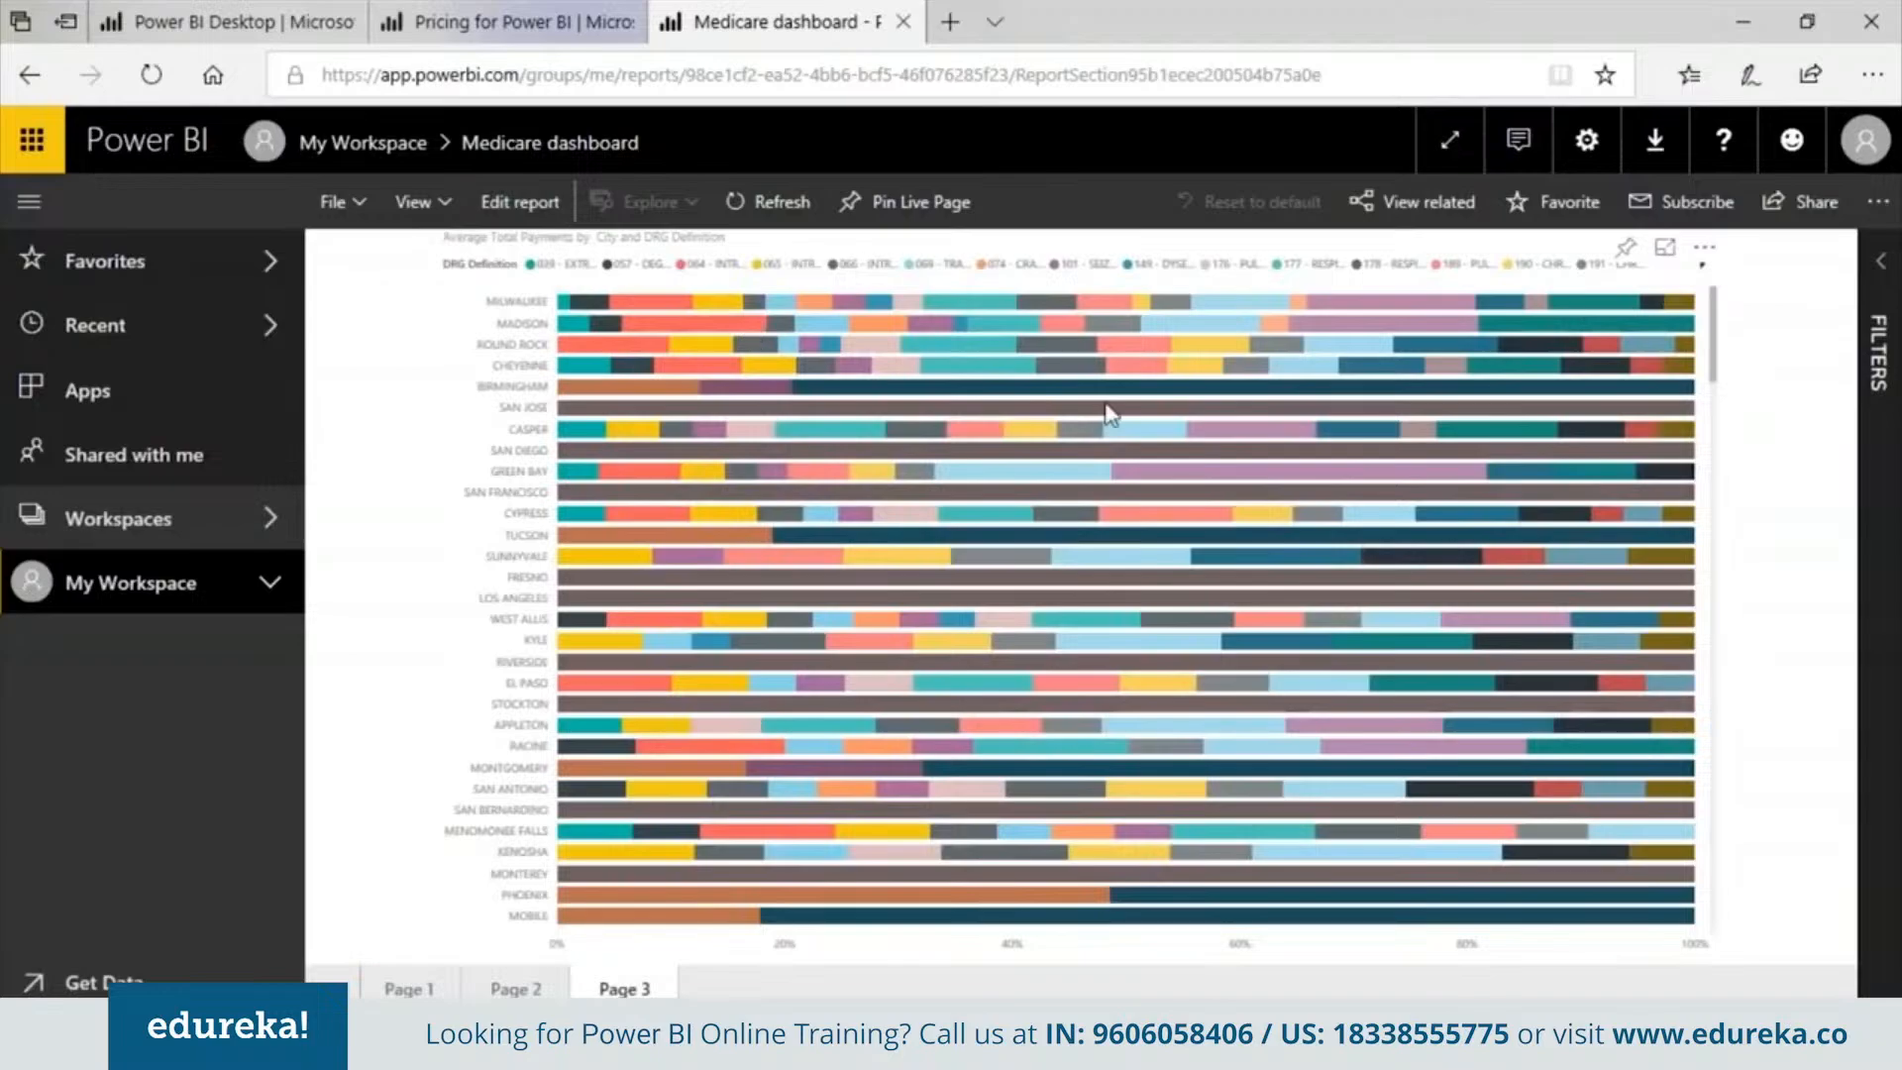